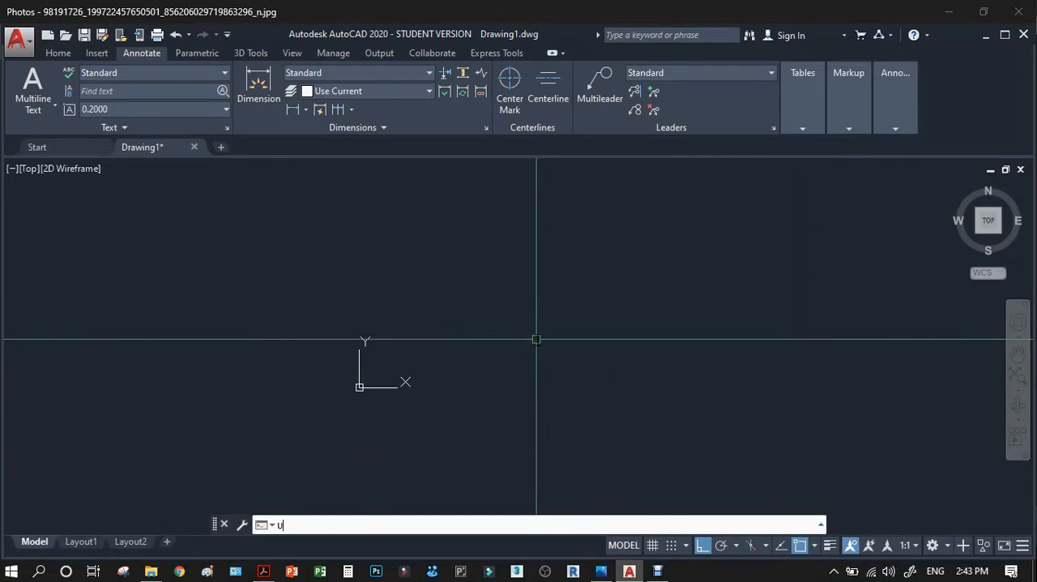
Configure the drawing units to millimeters with a length precision of 0.
key("Return")
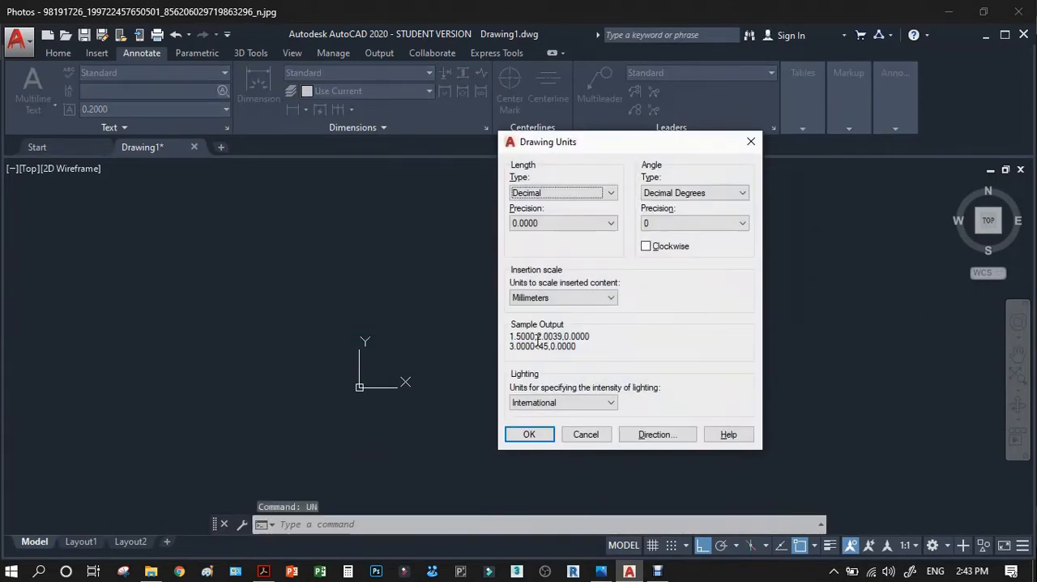
left_click(580, 299)
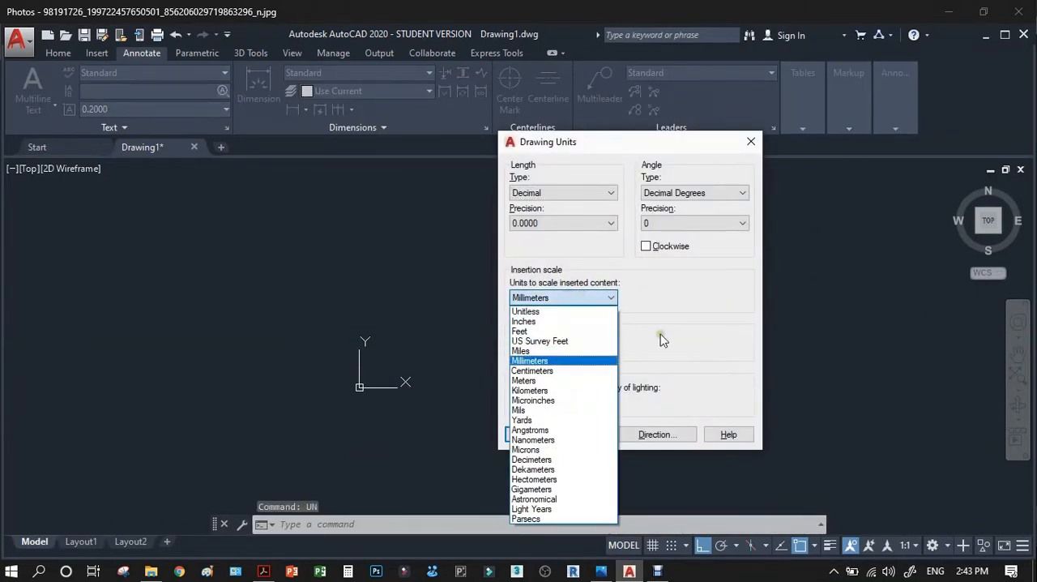
left_click(648, 293)
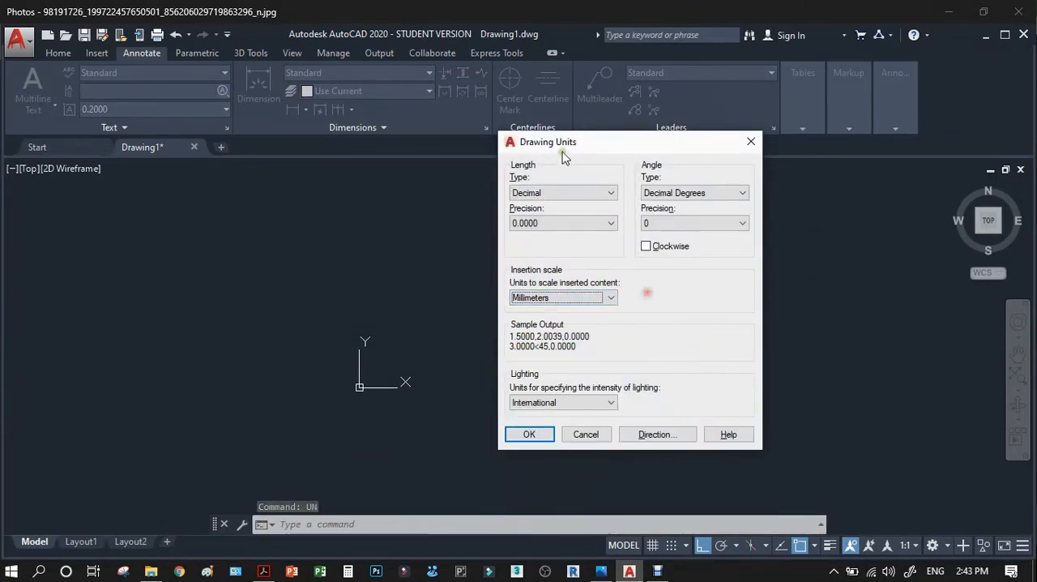
left_click(556, 224)
left_click(538, 237)
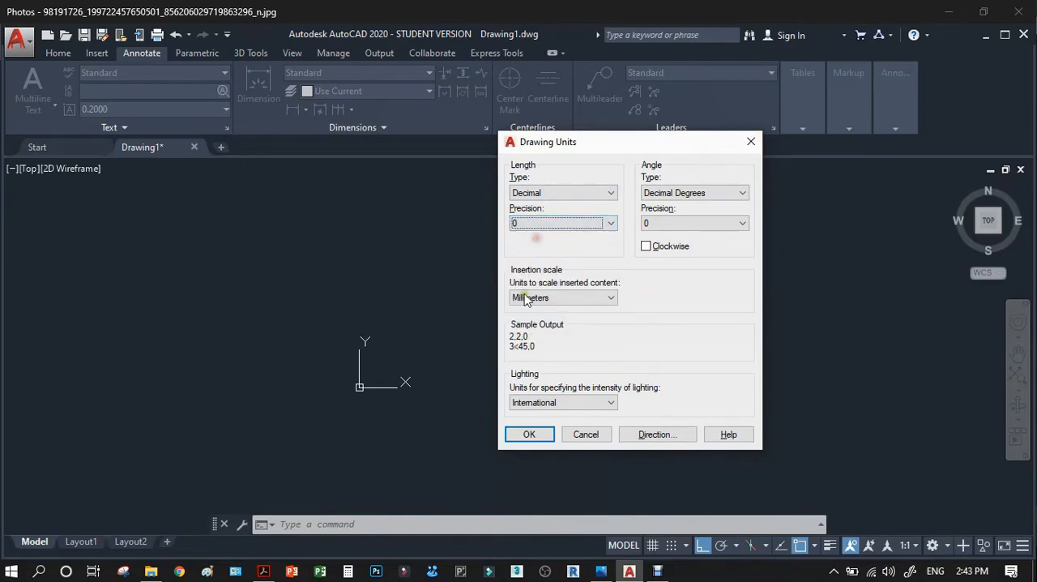
left_click(529, 444)
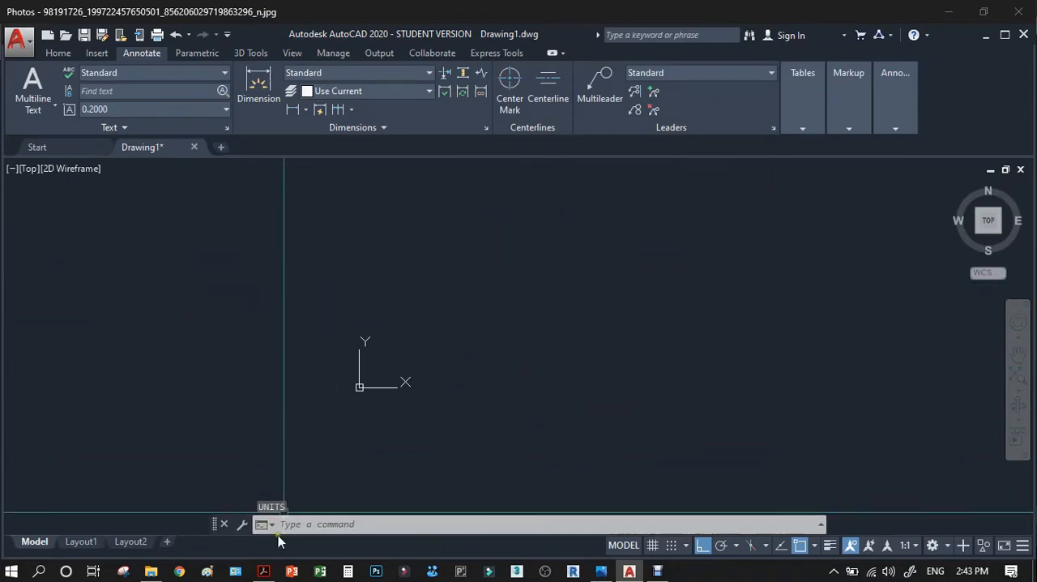
Switch to Adobe Acrobat and check the dimensions of the orthographic views in the reference PDF.
left_click(263, 571)
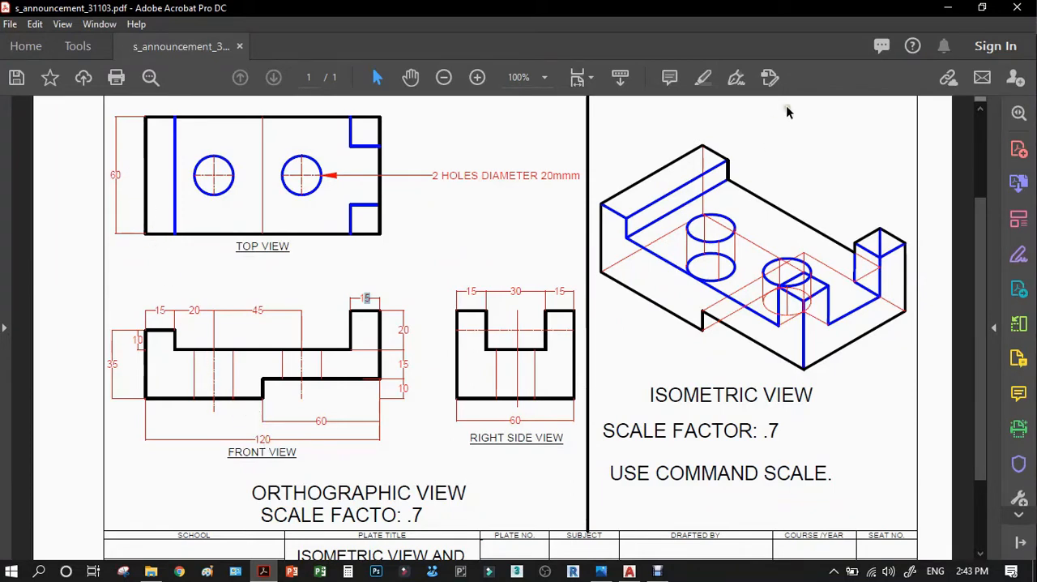
left_click(948, 7)
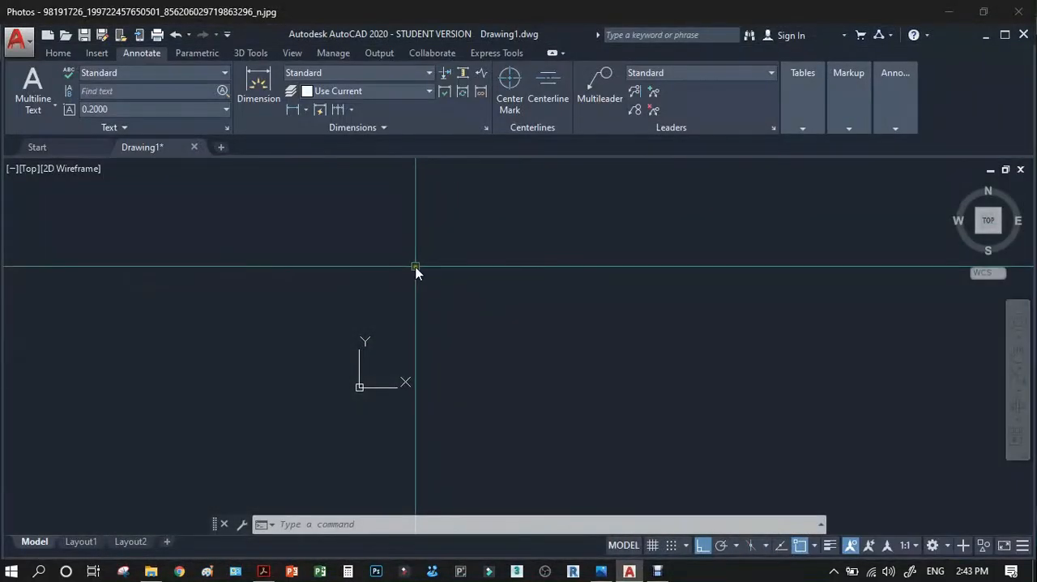
type("l")
key("Return")
left_click(388, 283)
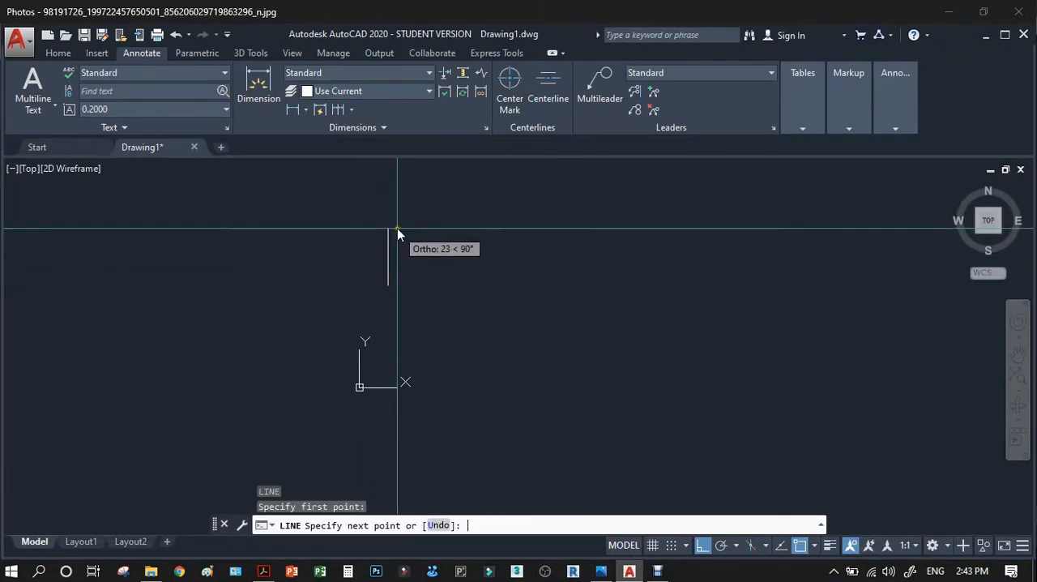
type("6")
key("Return")
key("Return")
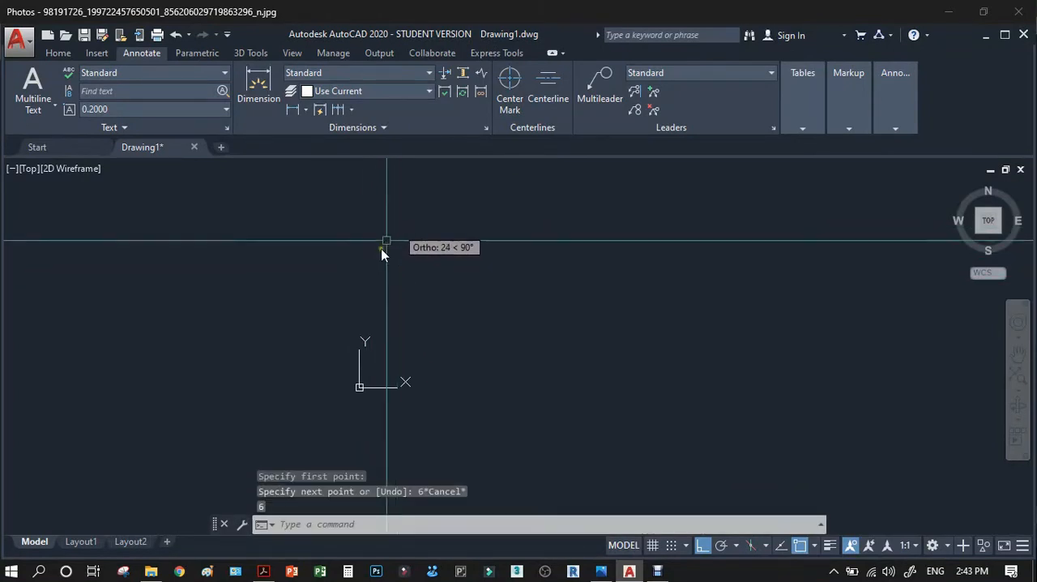
Examine the top view's overall size in the reference PDF in Adobe Acrobat, returning to AutoCAD with no command active.
left_click(264, 571)
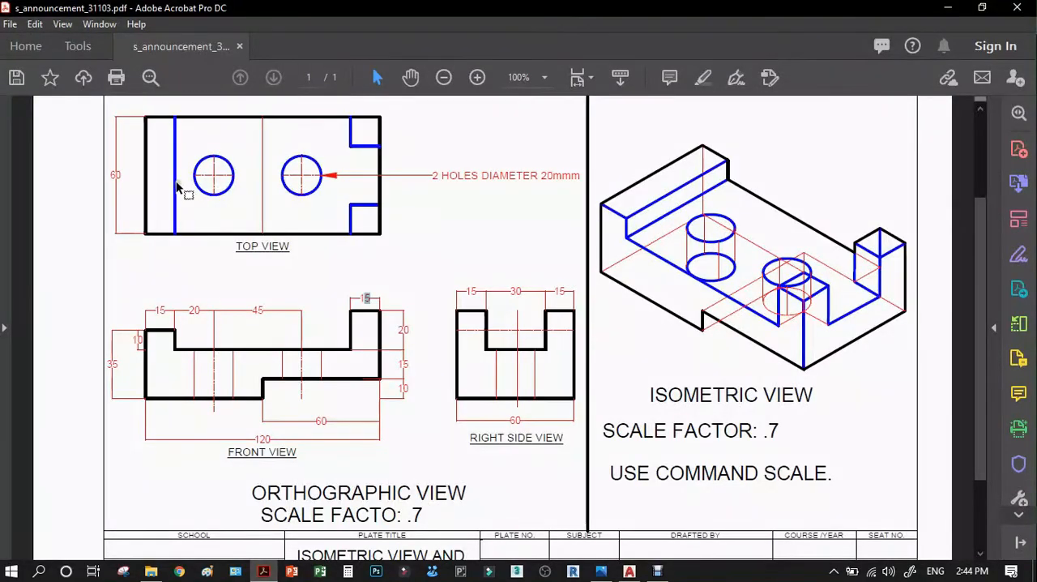
left_click(928, 10)
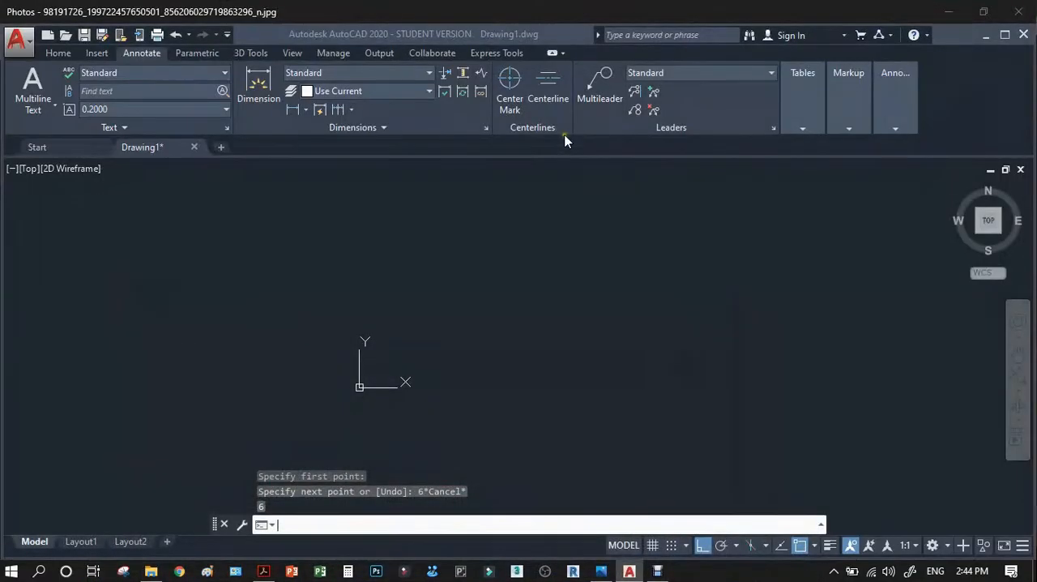
key("Return")
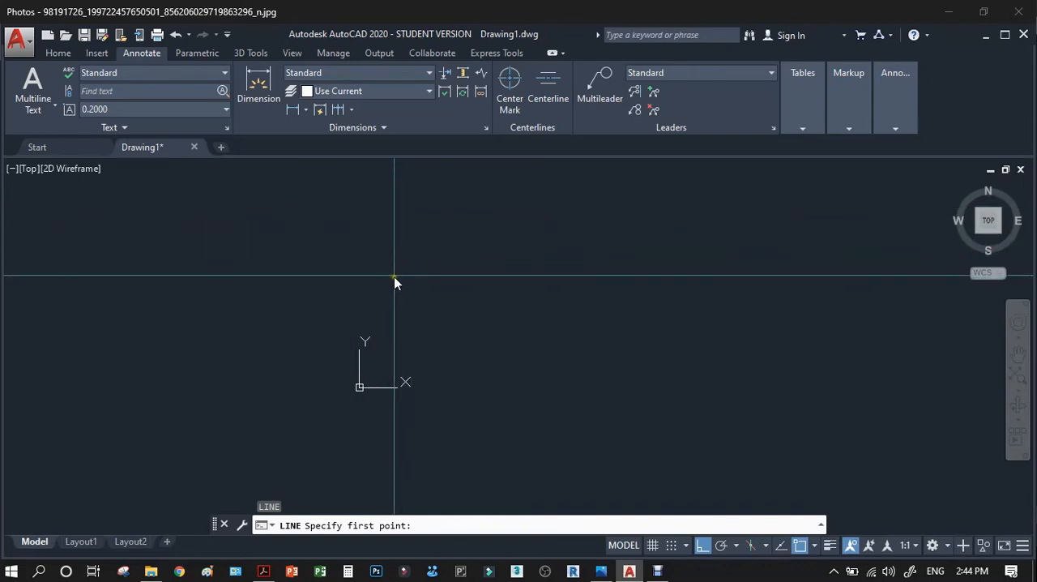
key("Escape")
Draw the top view outline as a closed rectangle 120 mm wide and 60 mm high with the Line command.
type("L")
key("Return")
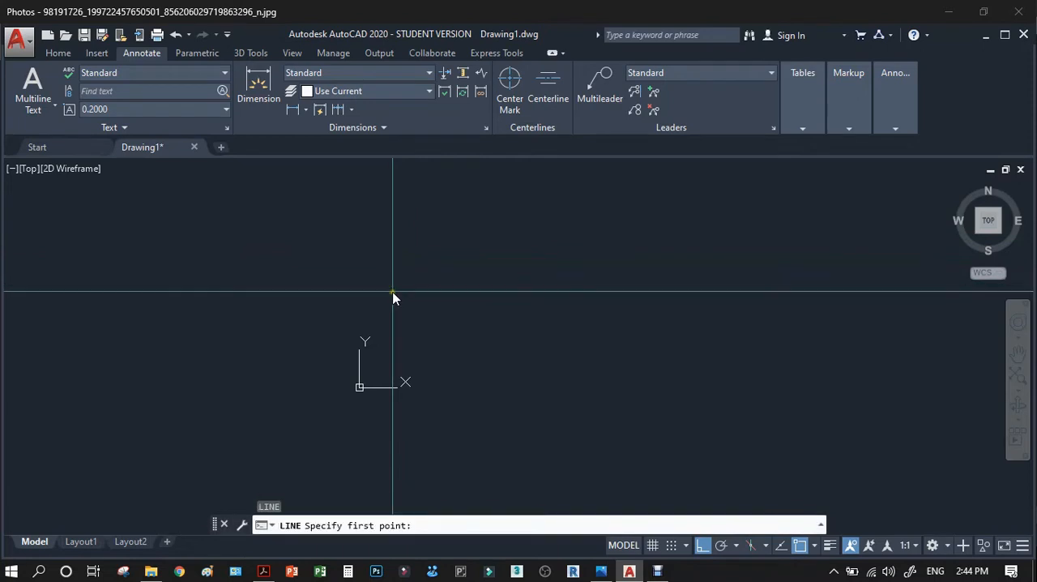
left_click(397, 286)
type("6")
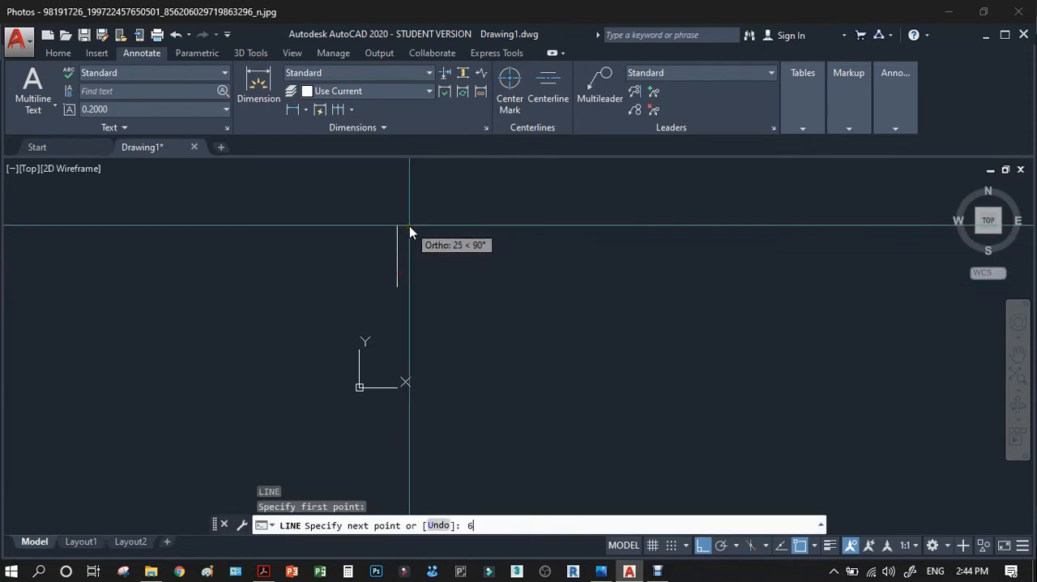
type("0")
key("Return")
scroll(475, 340, "down", 2)
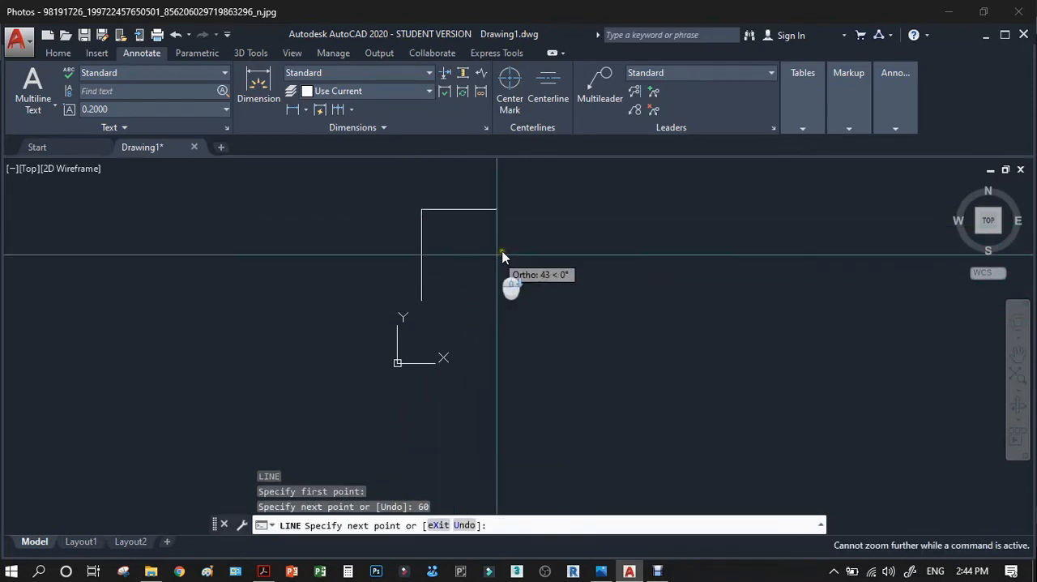
type("120")
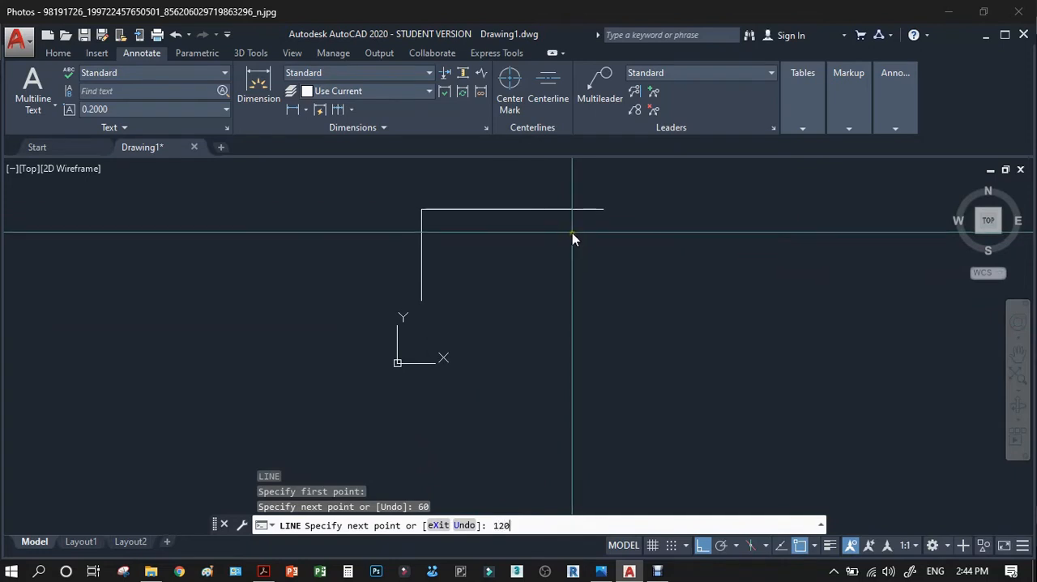
key("Return")
type("60")
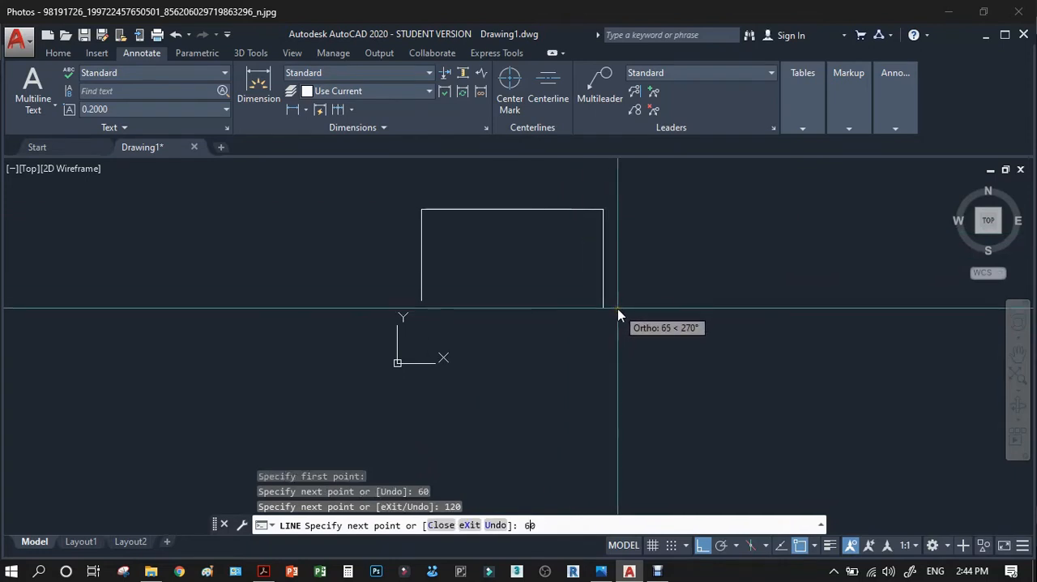
key("Return")
type("12")
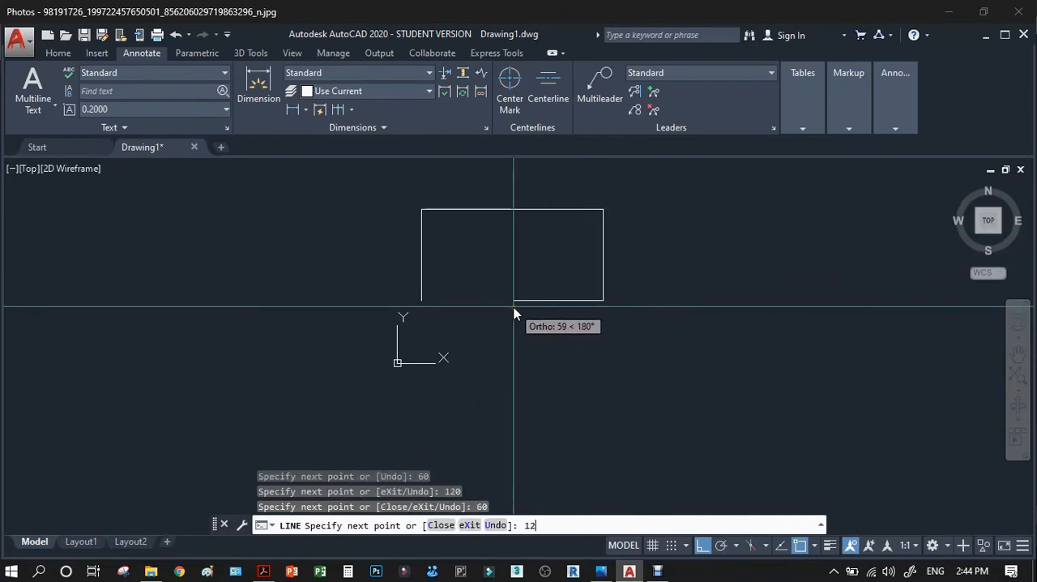
type("0")
key("Return")
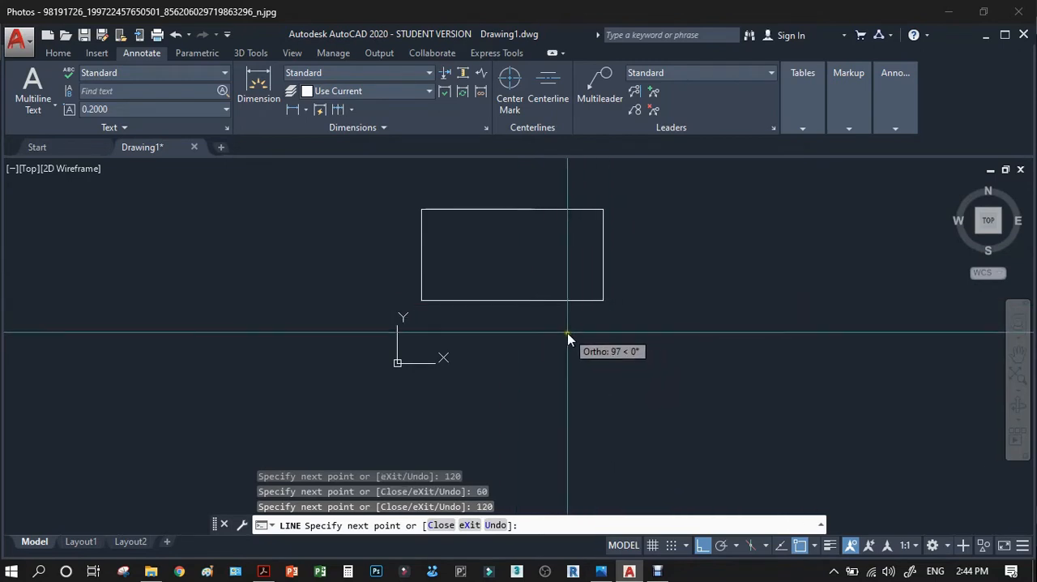
key("Return")
Erase all four lines of the rectangle.
left_click(623, 321)
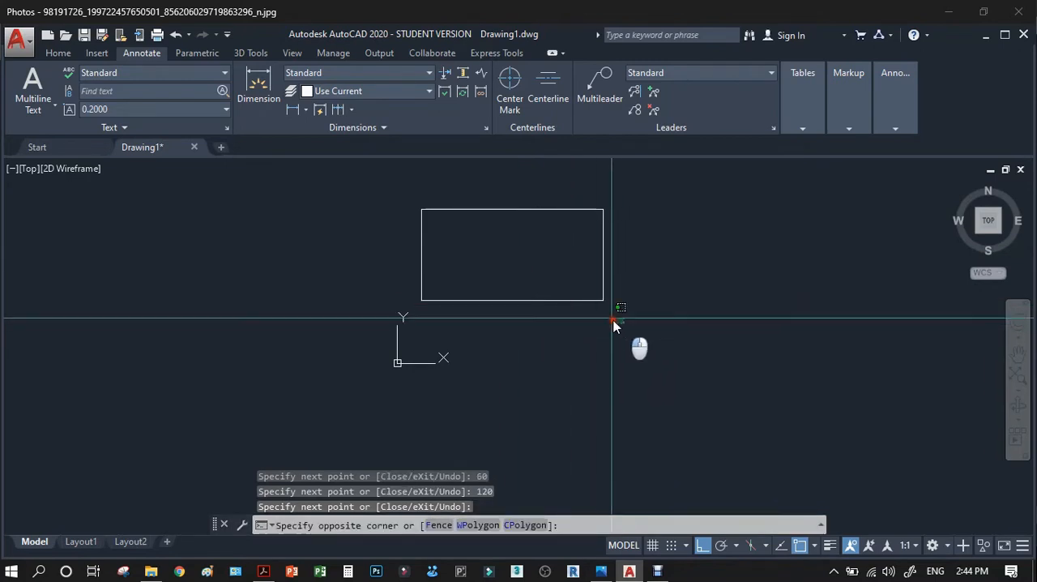
left_click(531, 217)
key("Delete")
left_click(508, 248)
left_click(428, 251)
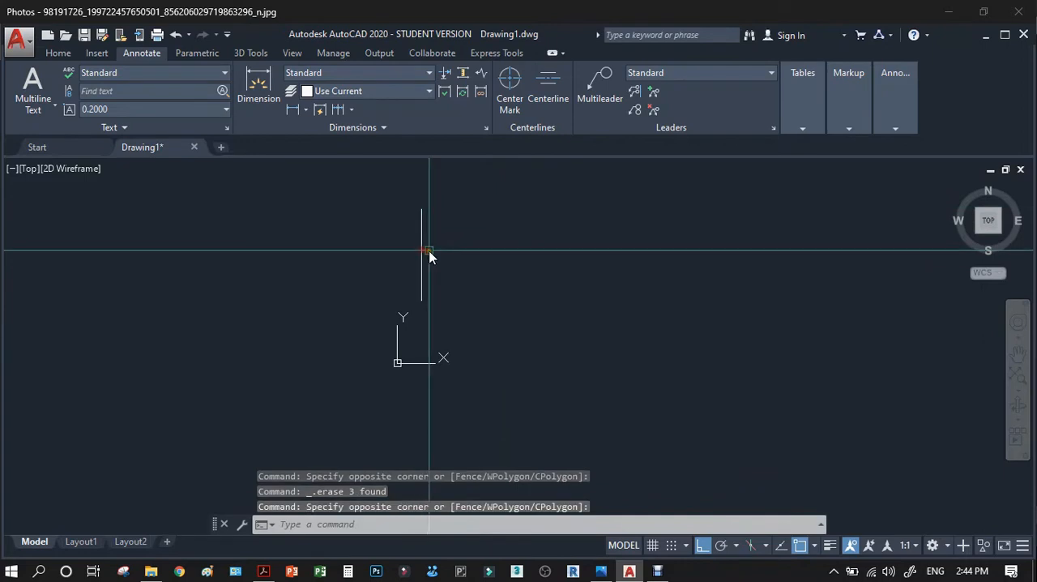
key("Delete")
Draw a single vertical line 60 mm long above the UCS icon as the outline's left edge.
type("L")
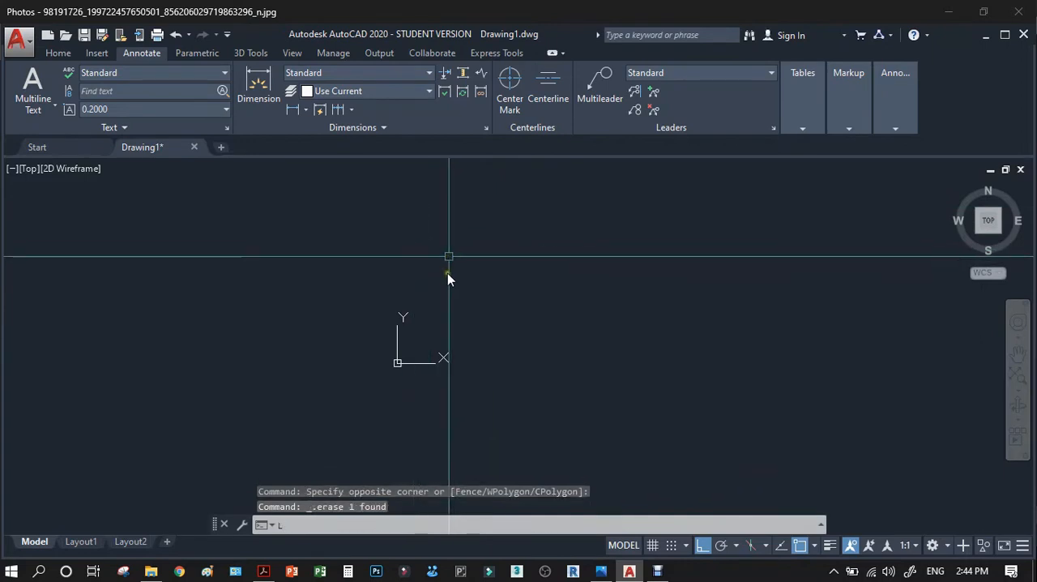
key("Return")
left_click(438, 264)
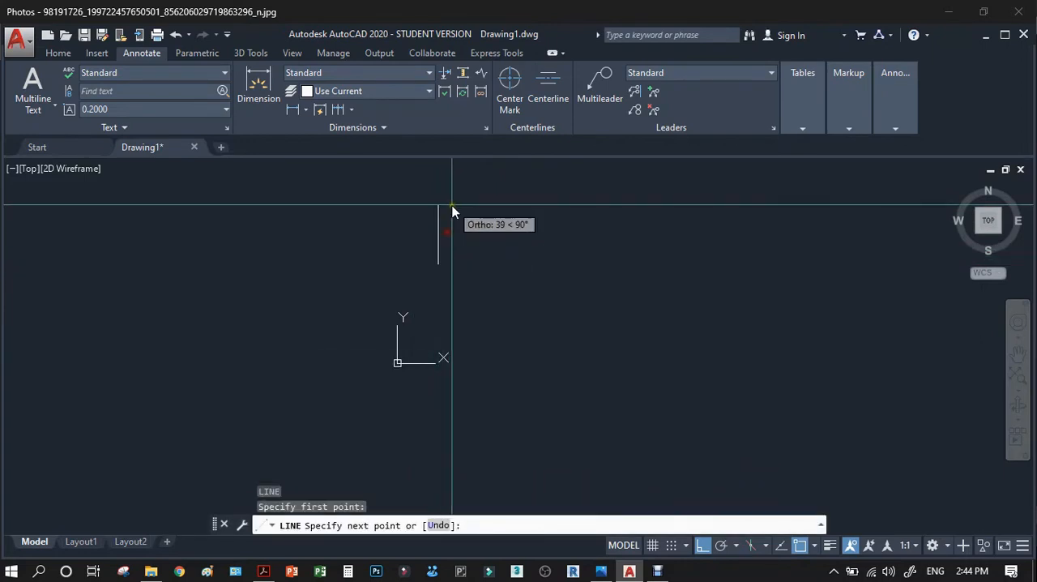
type("60")
key("Return")
key("Return")
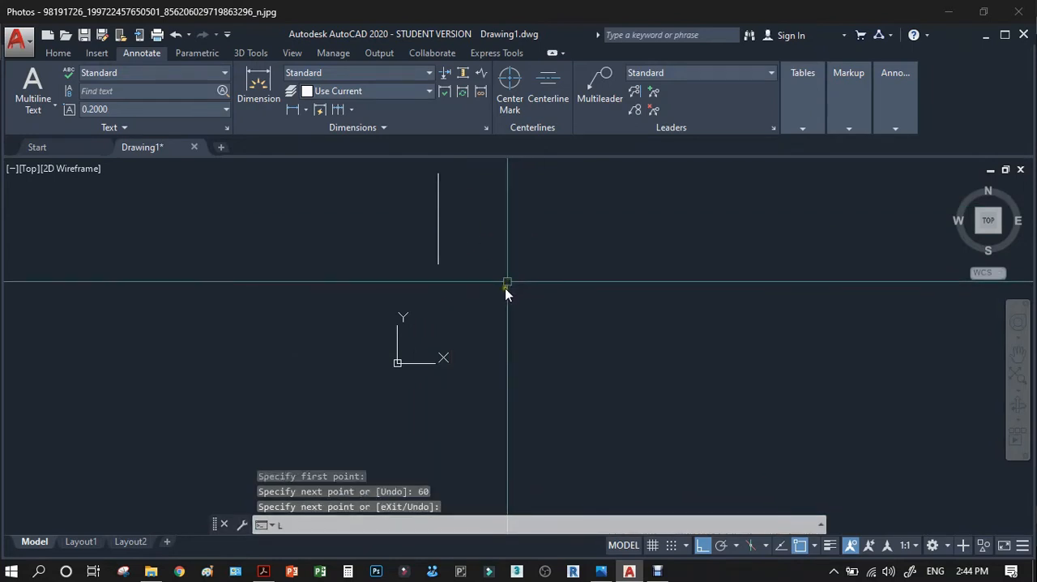
Draw a horizontal line 120 mm long to the right from the lower end of the vertical line.
key("Return")
left_click(439, 264)
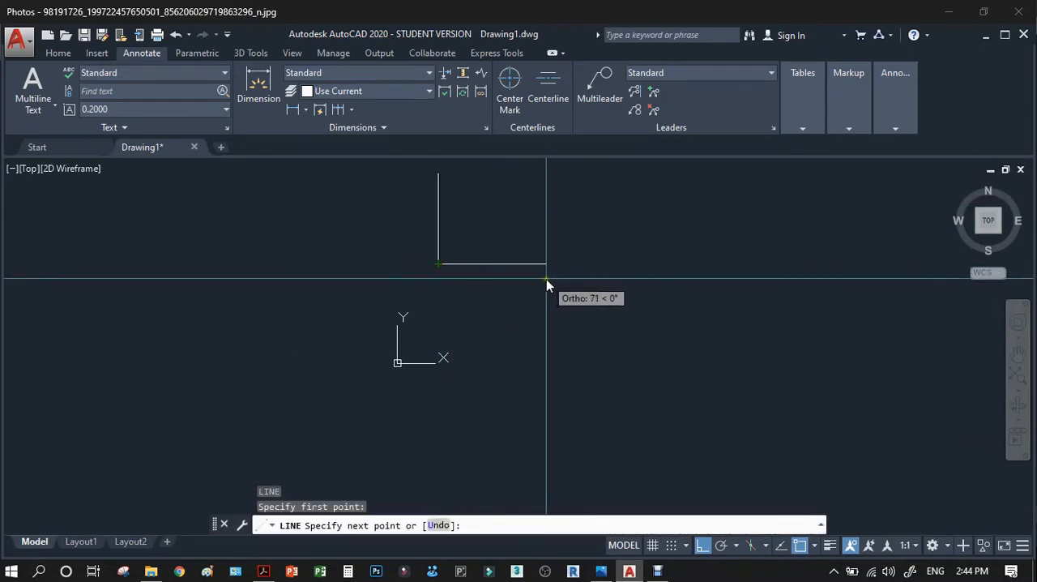
type("120")
key("Return")
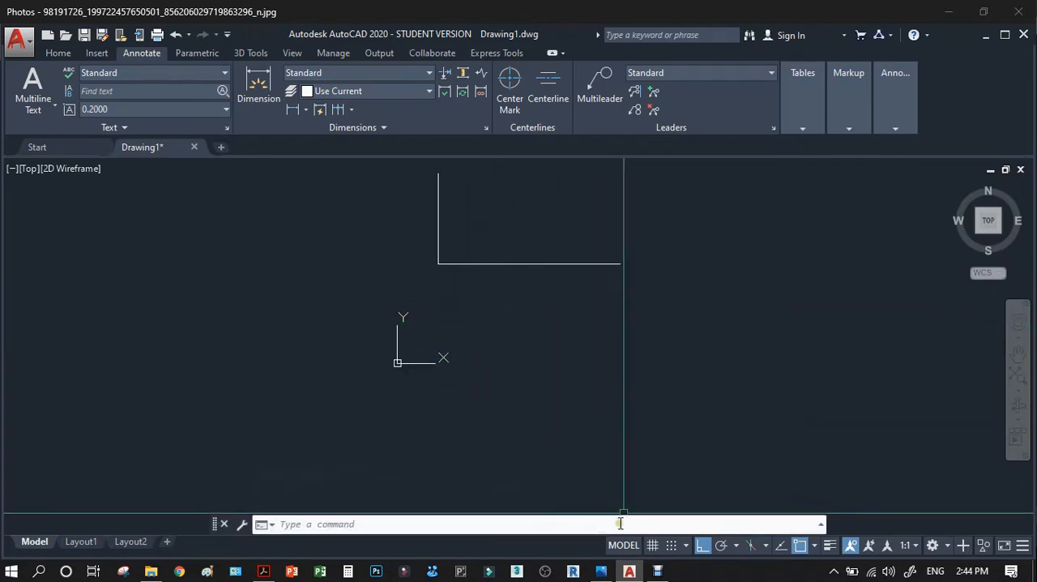
Enable all object snap modes in the drafting settings.
left_click(685, 547)
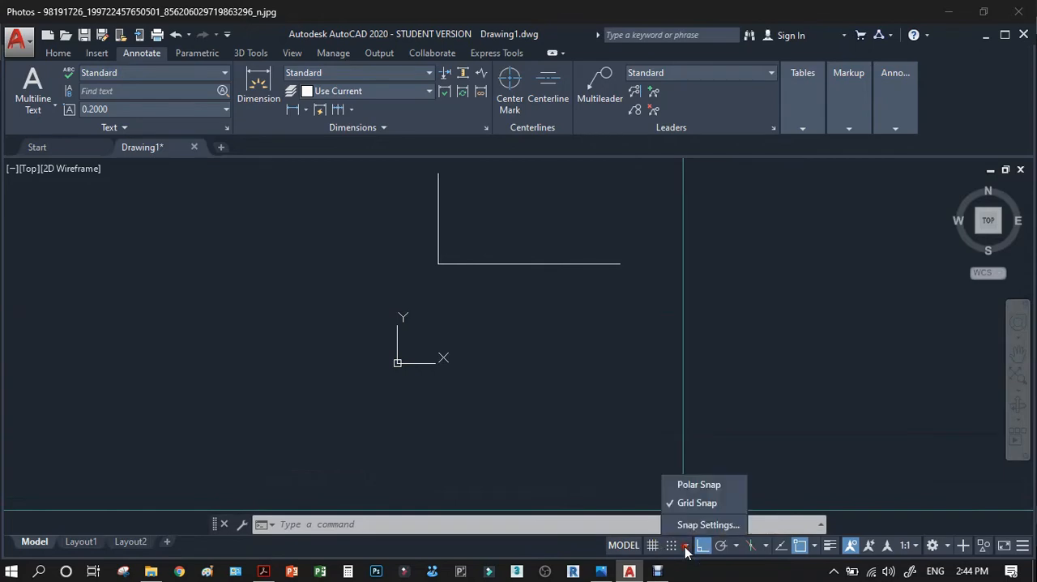
left_click(694, 525)
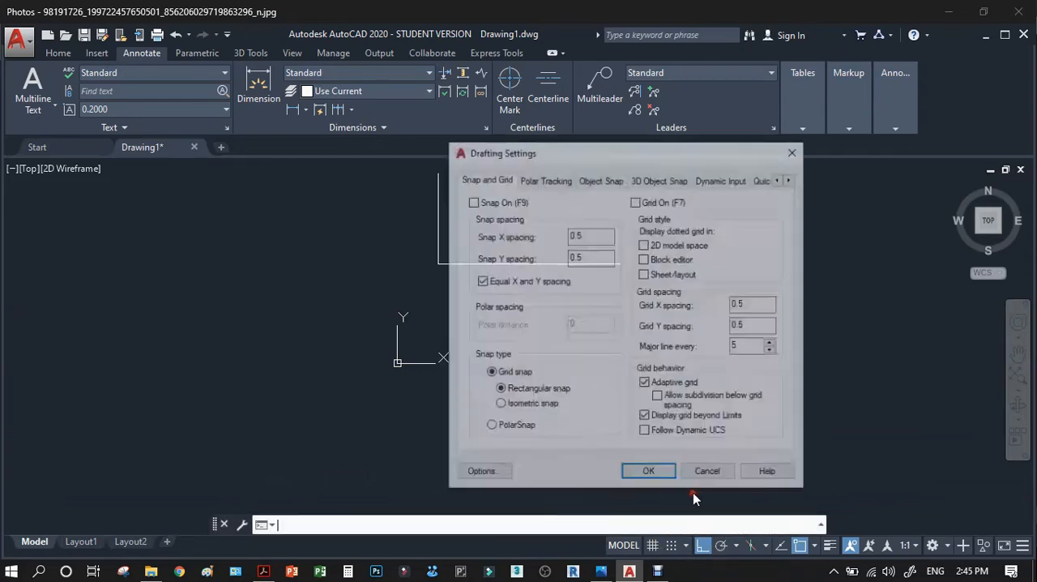
left_click(601, 180)
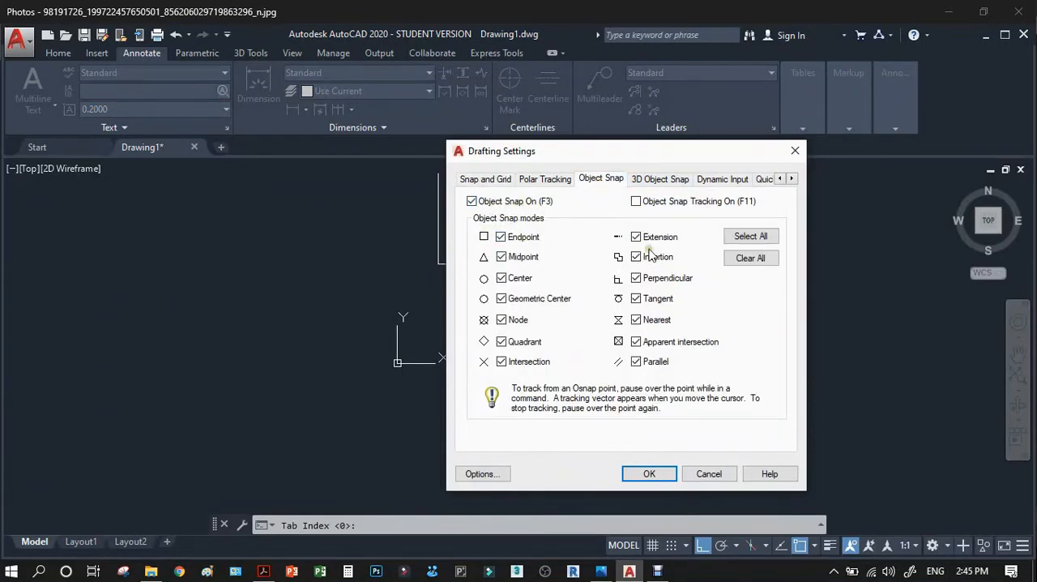
left_click(751, 237)
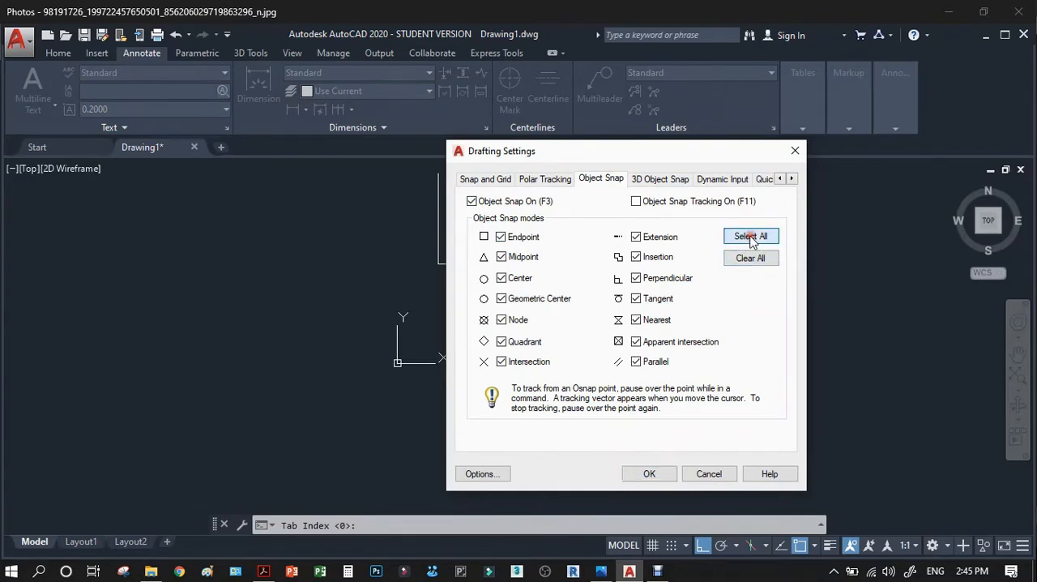
left_click(648, 475)
left_click(667, 474)
Offset the vertical line 120 mm to the right to form the outline's right edge.
scroll(518, 304, "down", 2)
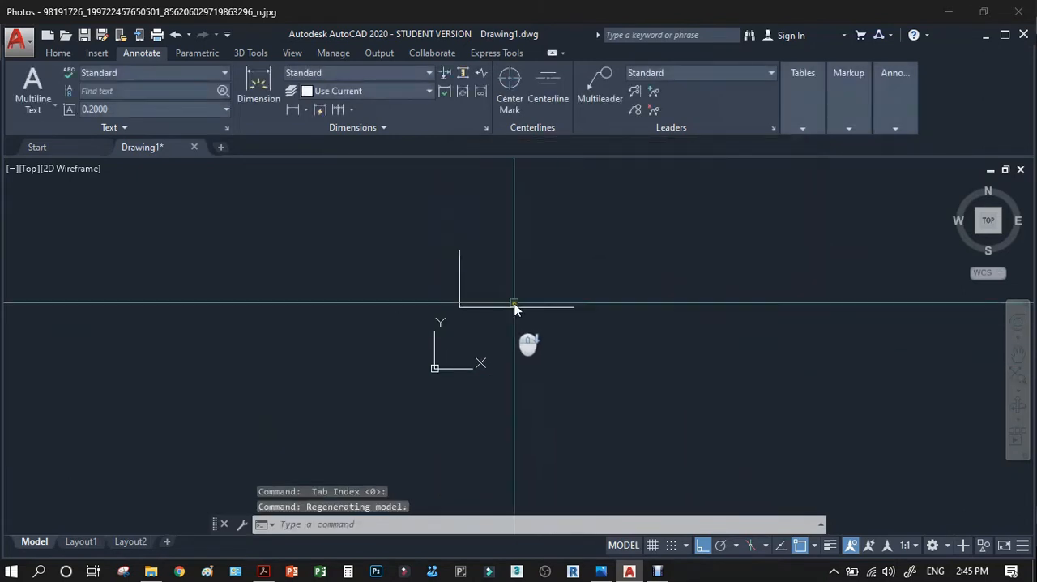
scroll(523, 301, "up", 2)
type("o")
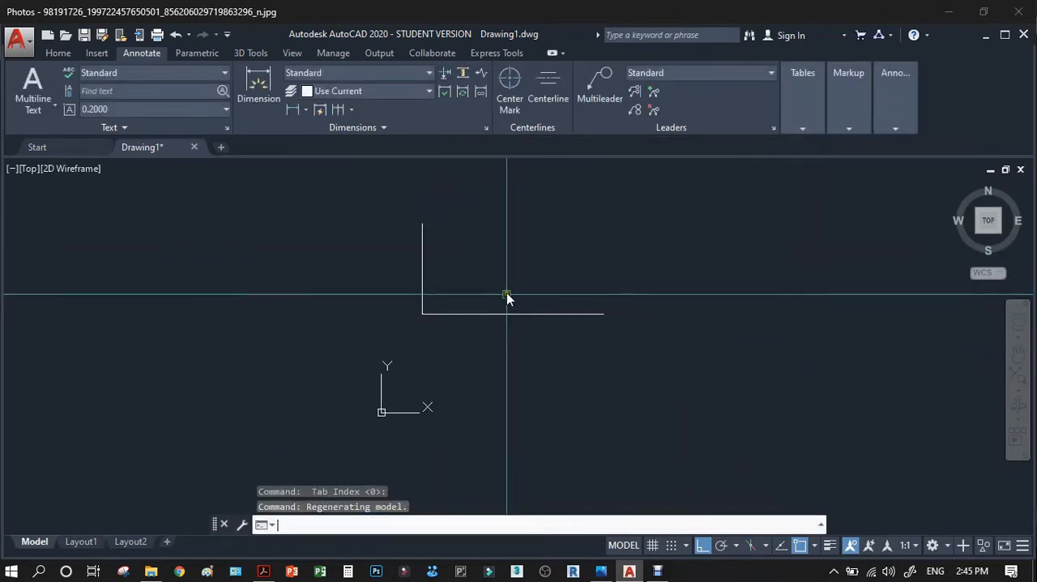
key("Return")
type("120")
key("Return")
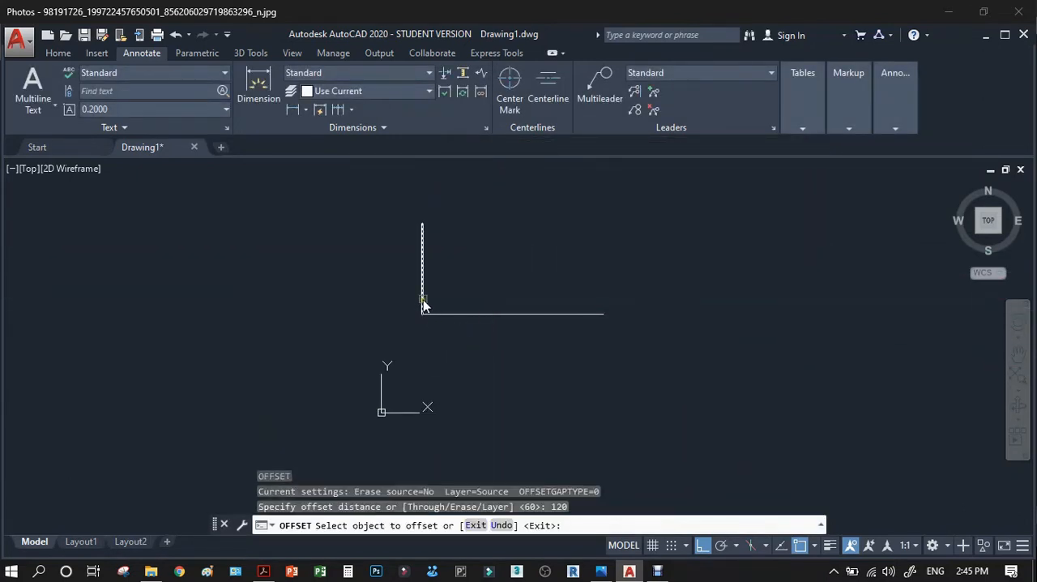
left_click(441, 293)
left_click(470, 287)
key("Return")
Offset the outline's horizontal bottom line 60 mm upward to close the 120 by 60 mm rectangle.
key("Return")
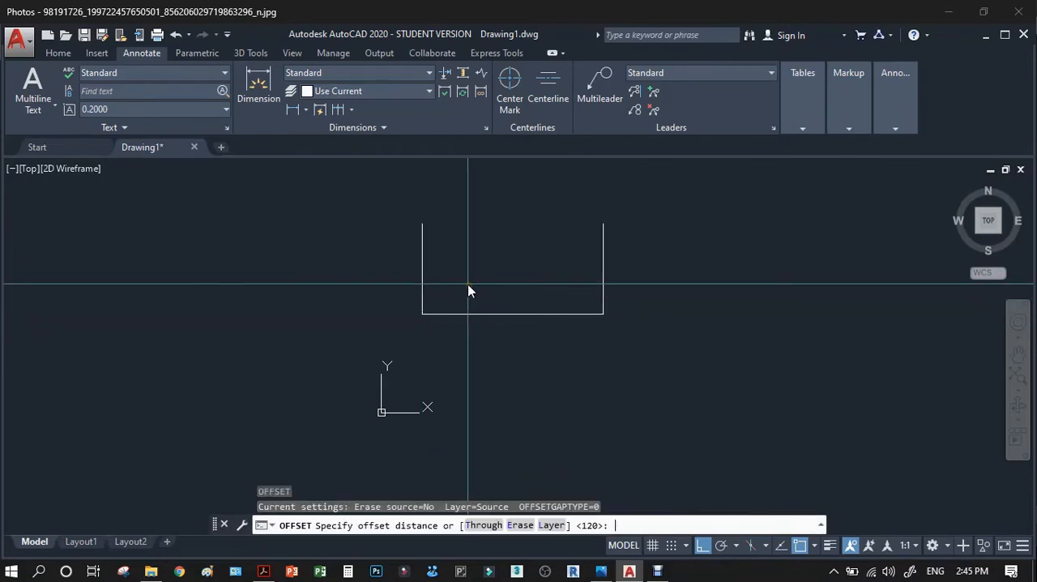
type("60")
key("Return")
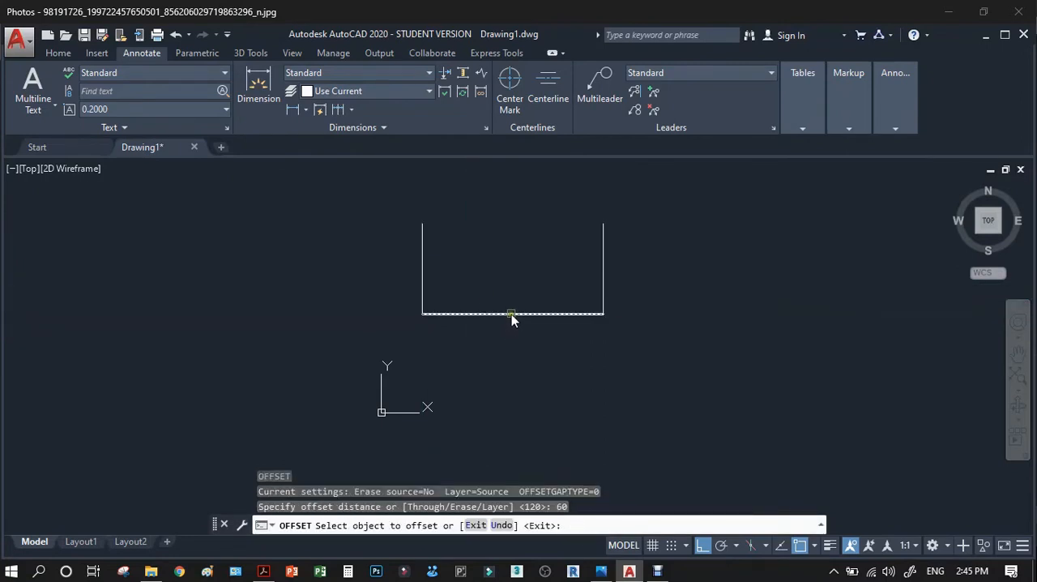
left_click(511, 313)
left_click(511, 275)
key("Return")
Move the whole top view rectangle straight up, away from the UCS icon.
scroll(597, 274, "down", 2)
type("M")
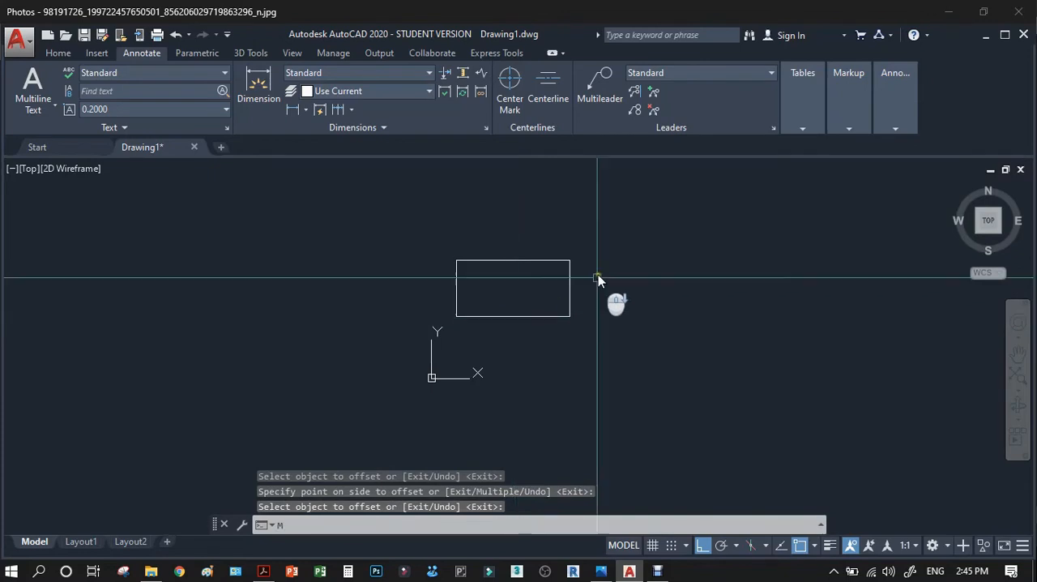
key("Return")
left_click(607, 233)
left_click(459, 324)
key("Return")
left_click(417, 314)
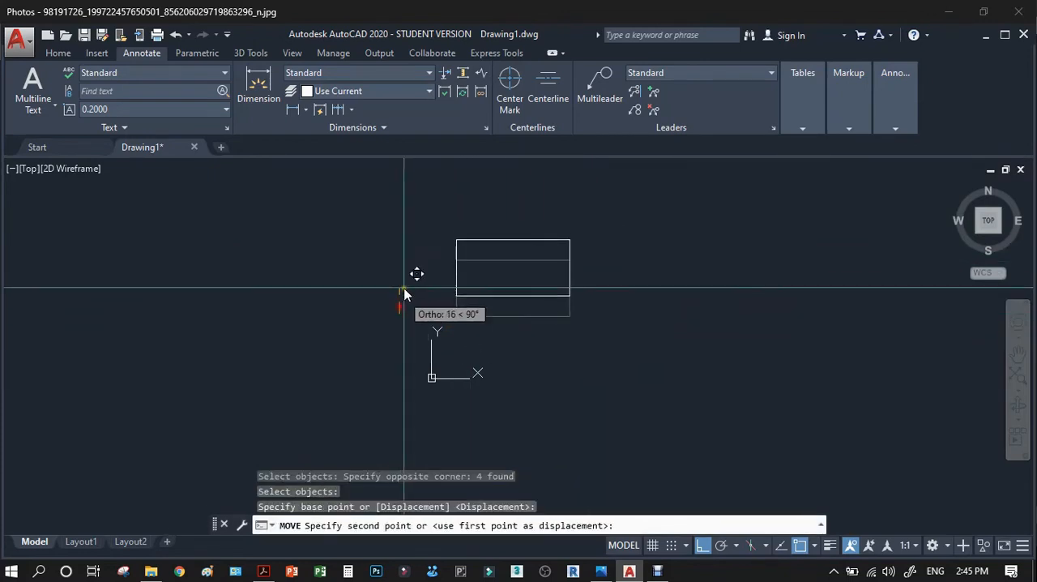
left_click(416, 244)
scroll(502, 188, "up", 2)
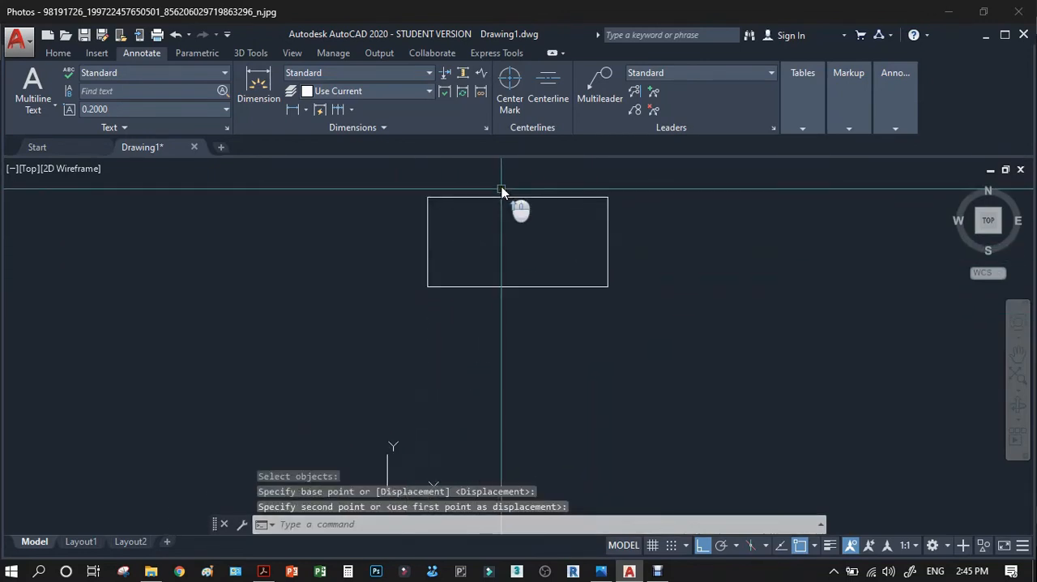
Switch to the reference PDF in Adobe Acrobat and highlight the TOP VIEW label.
left_click(262, 571)
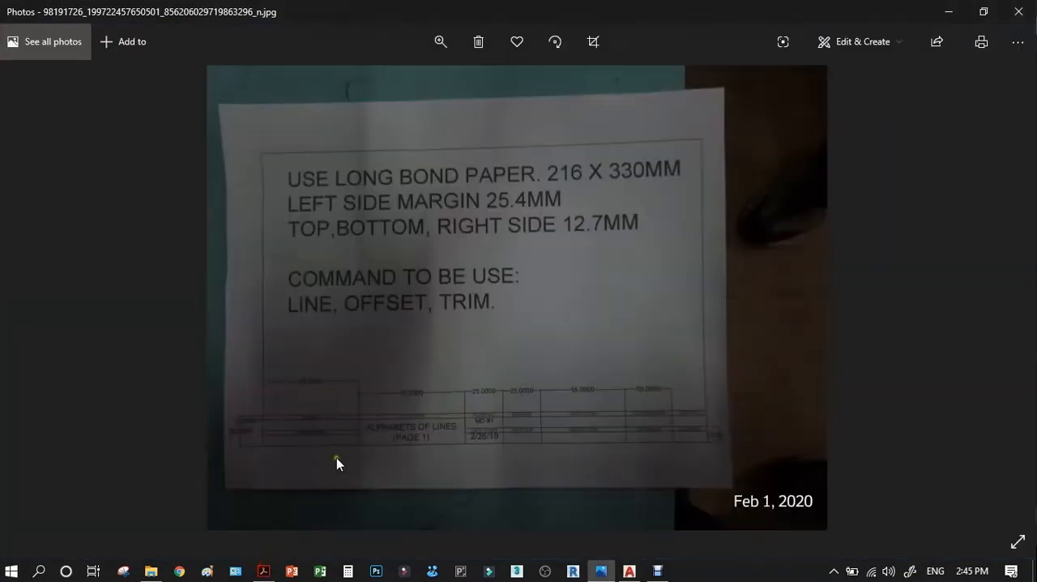
left_click(264, 572)
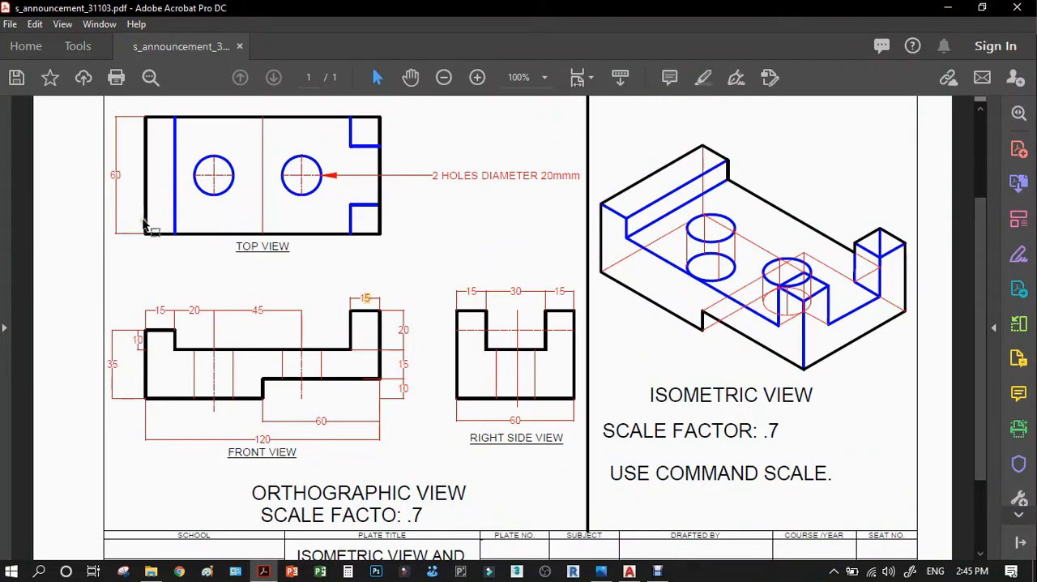
left_click_drag(128, 219, 128, 275)
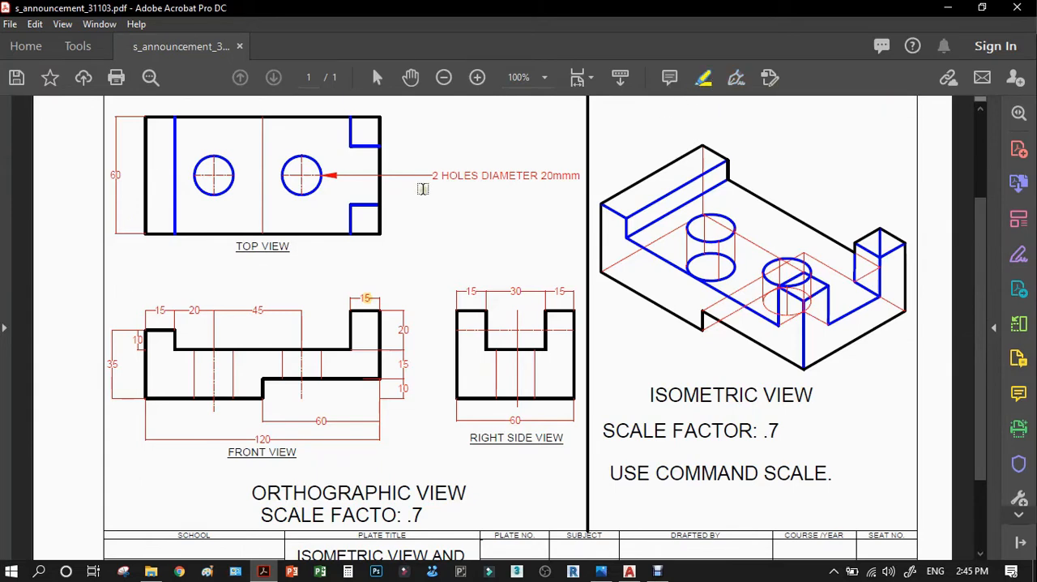
left_click_drag(291, 238, 240, 236)
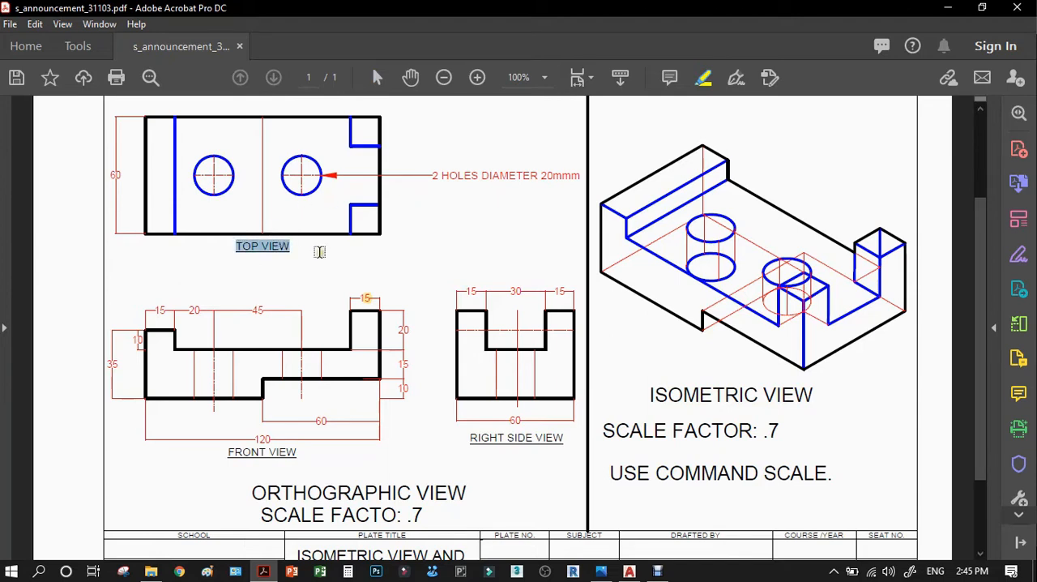
left_click_drag(320, 252, 320, 252)
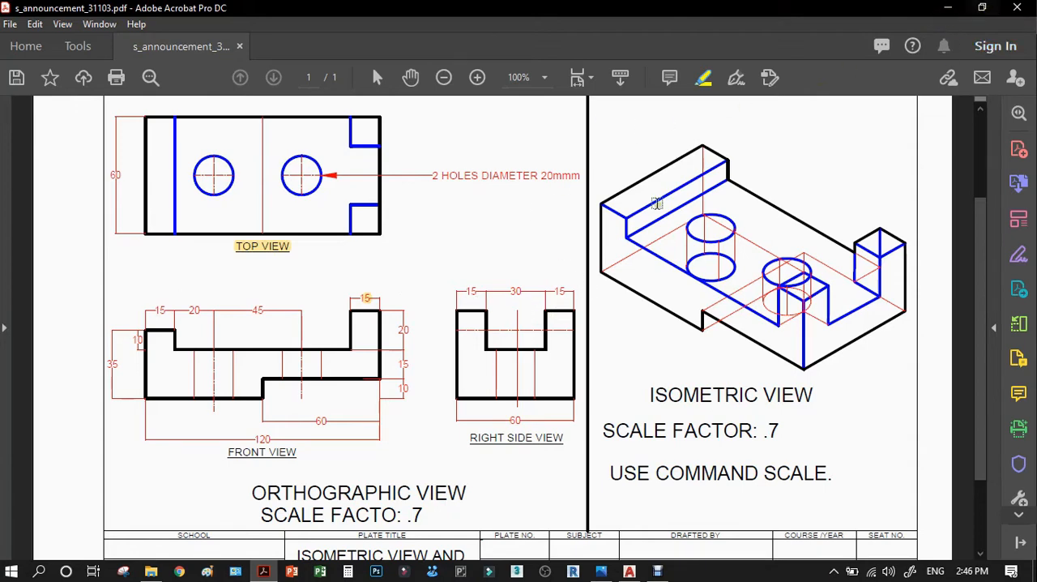
Restore the PDF window to a smaller size, minimize the Photos window and return to AutoCAD.
left_click(982, 12)
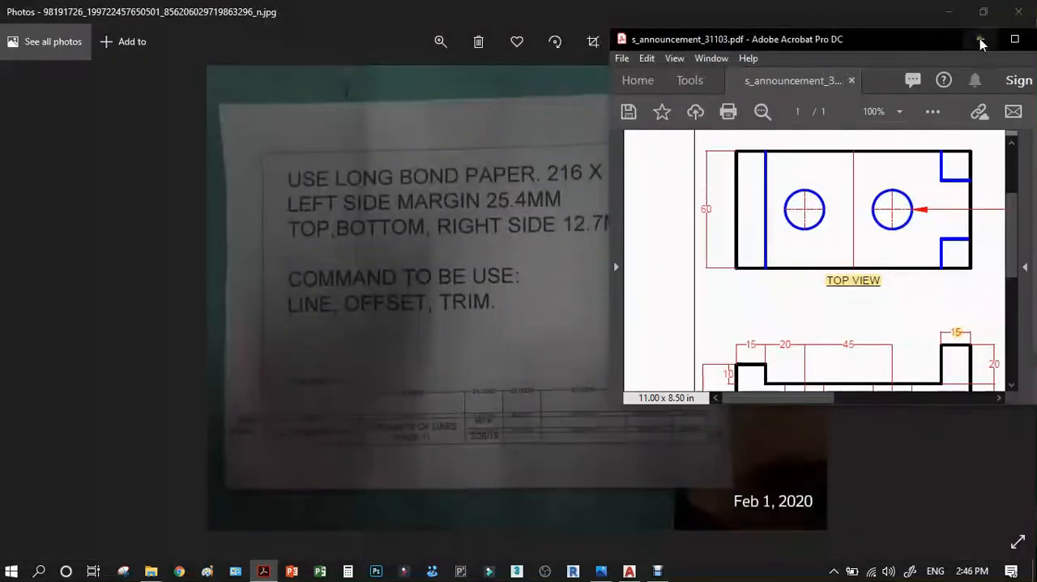
left_click(942, 12)
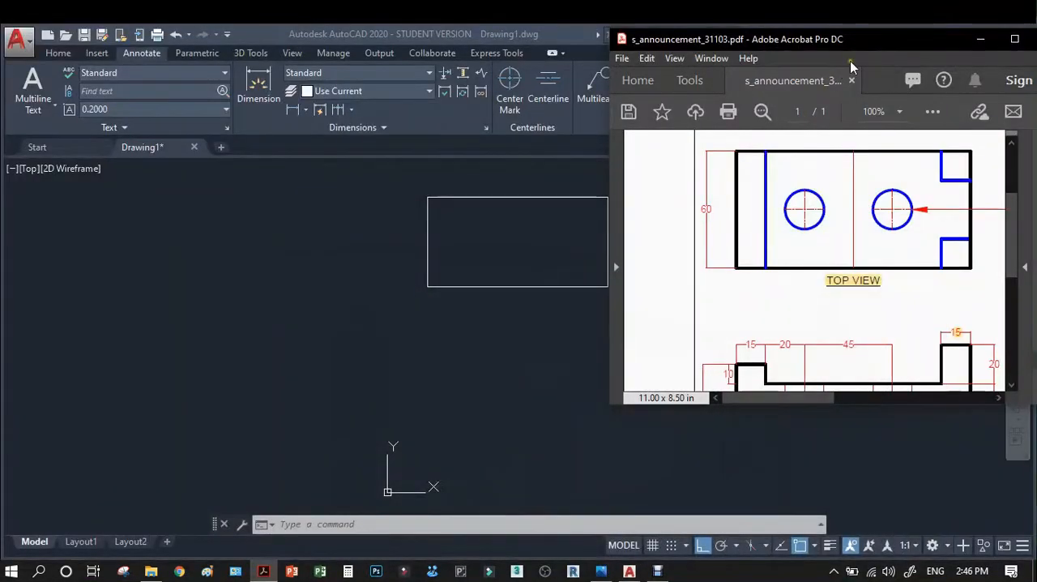
left_click_drag(863, 40, 894, 47)
left_click(320, 307)
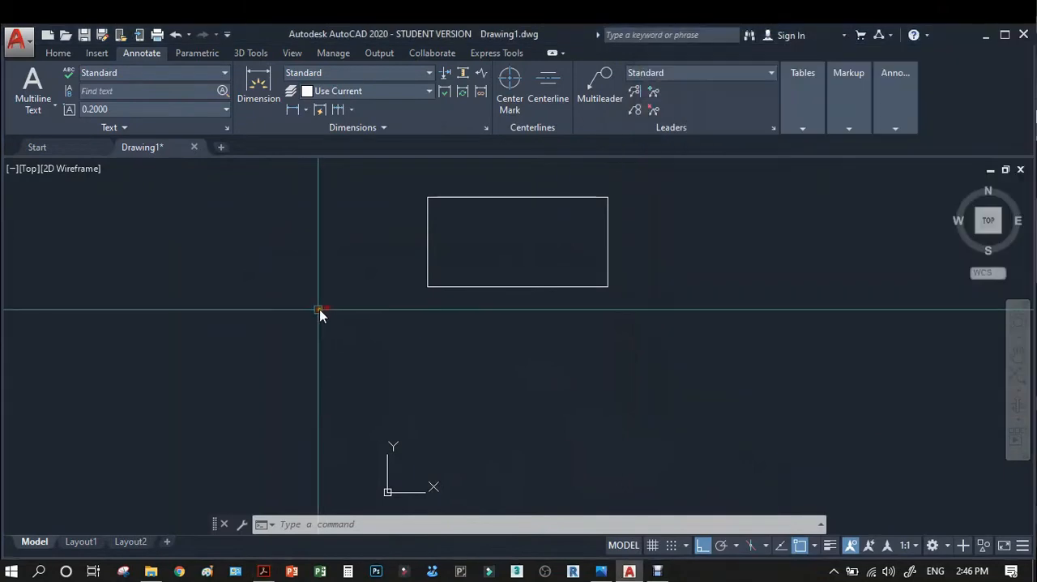
scroll(179, 351, "down", 2)
scroll(451, 300, "up", 2)
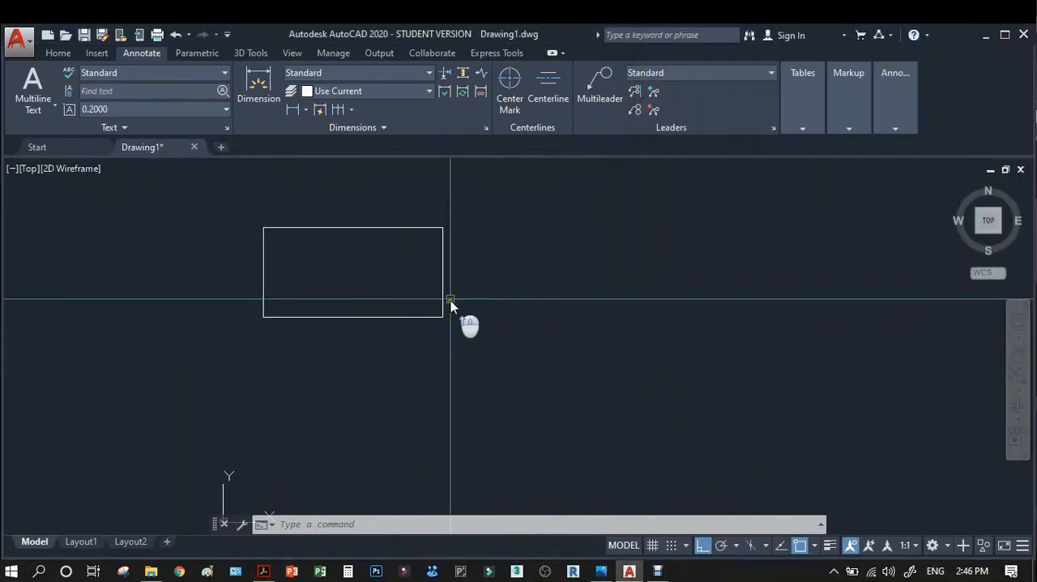
left_click(263, 571)
right_click(936, 46)
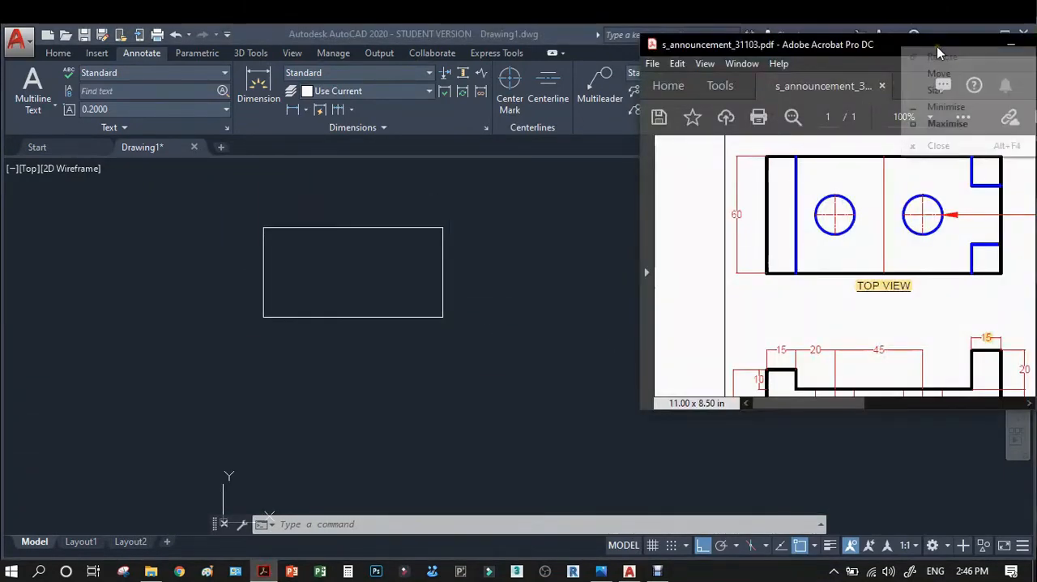
left_click(609, 202)
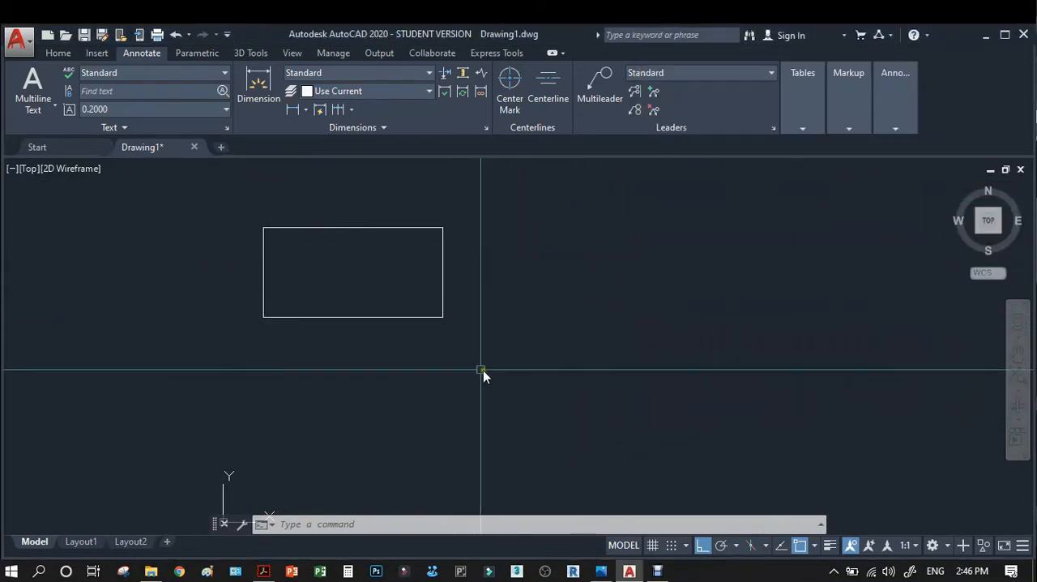
scroll(312, 229, "down", 2)
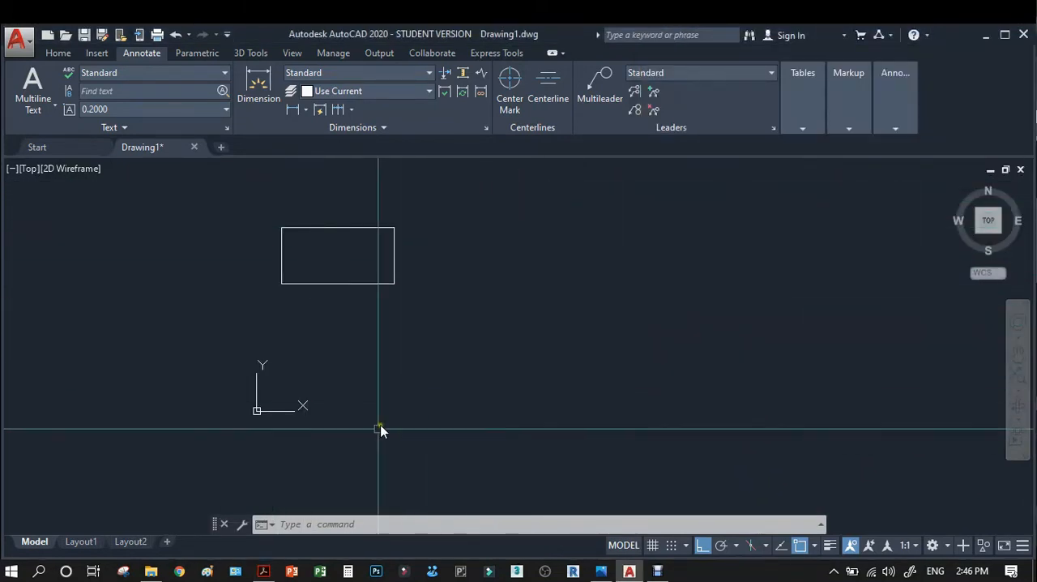
Shift the AutoCAD window up and reduce its height so it fills only the upper part of the screen.
left_click(1004, 36)
left_click(1008, 8)
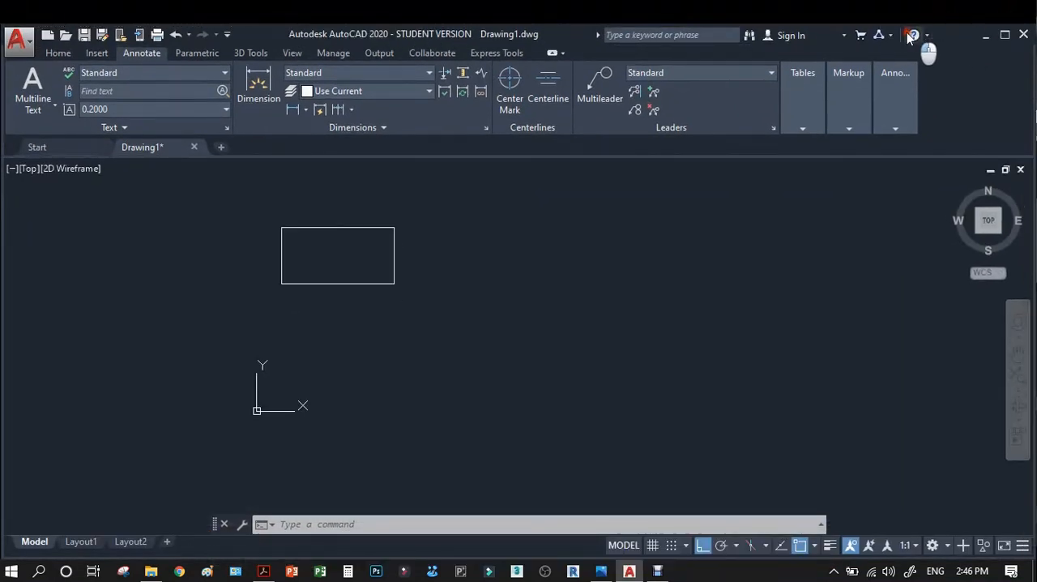
double_click(570, 34)
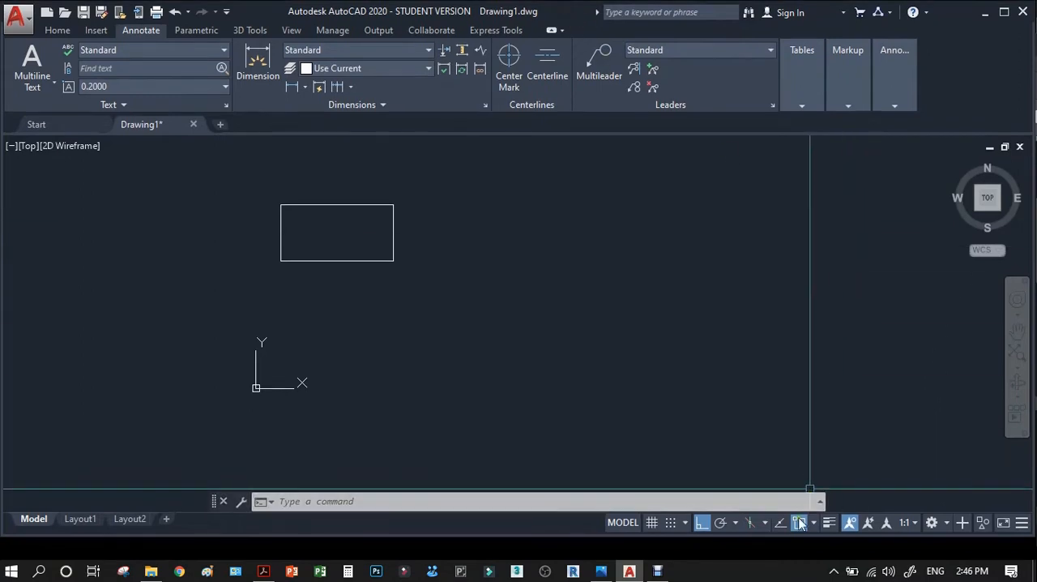
left_click_drag(784, 537, 782, 381)
scroll(432, 292, "down", 2)
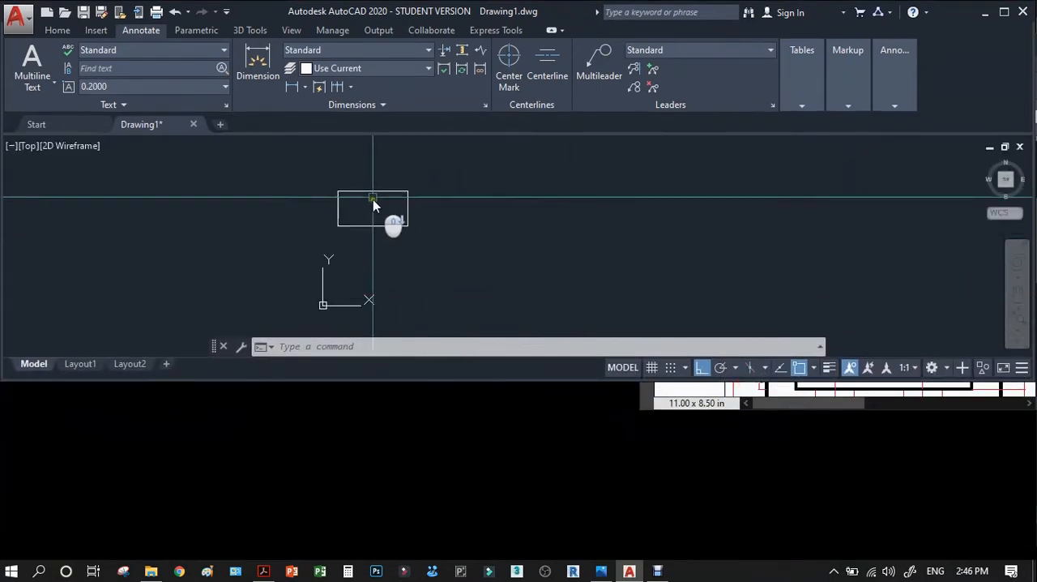
scroll(373, 197, "up", 2)
Place the Acrobat window over the lower part of the screen and widen it to show the front and right side views.
left_click(263, 571)
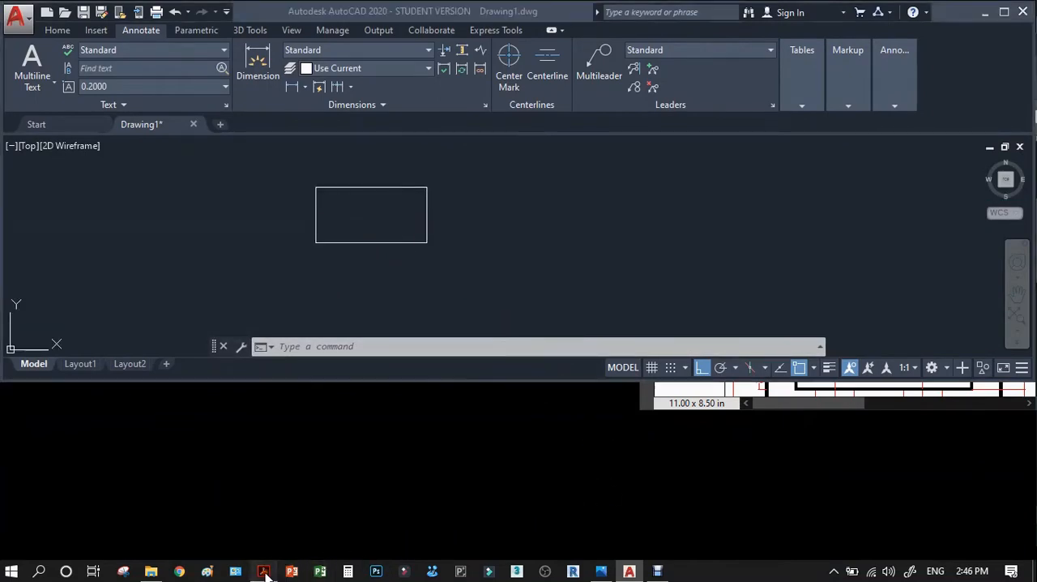
left_click_drag(936, 45, 535, 181)
scroll(528, 415, "down", 3)
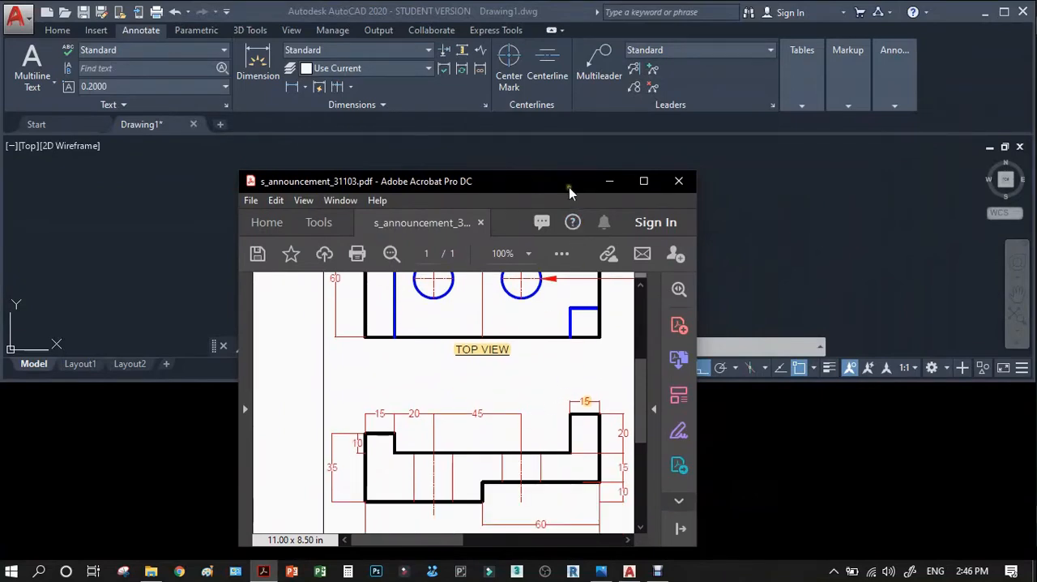
left_click_drag(571, 172, 571, 253)
left_click_drag(697, 395, 952, 383)
left_click_drag(242, 406, 70, 410)
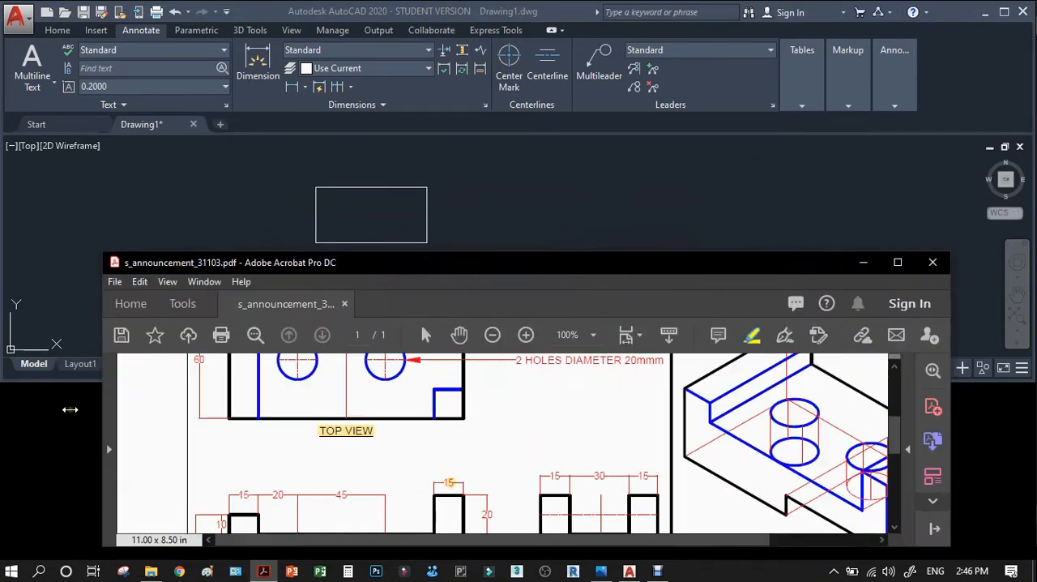
scroll(386, 456, "down", 2)
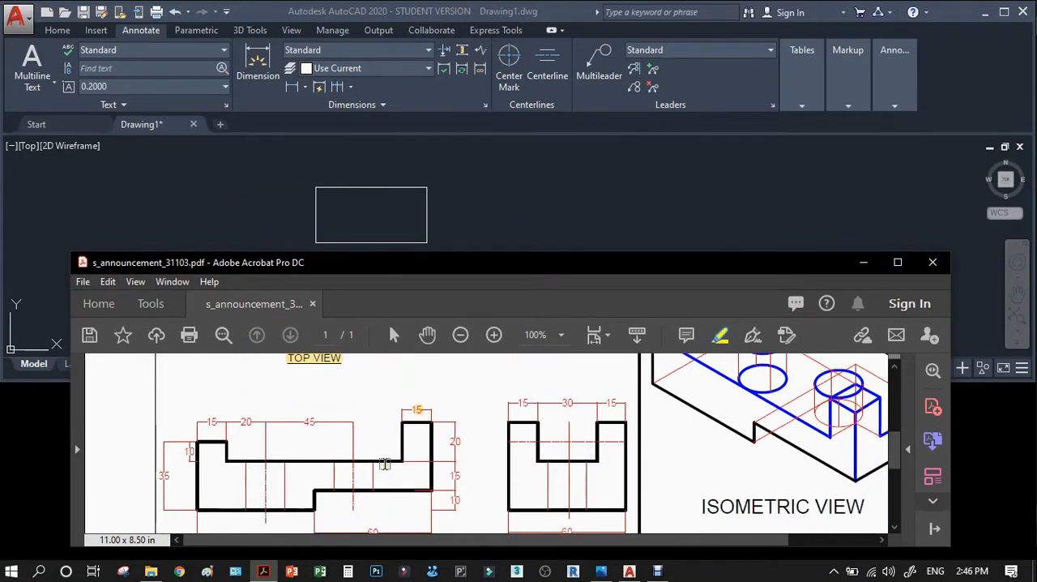
In AutoCAD, draw a vertical projection line about 113 mm long downward from the rectangle's lower-left corner.
left_click(510, 213)
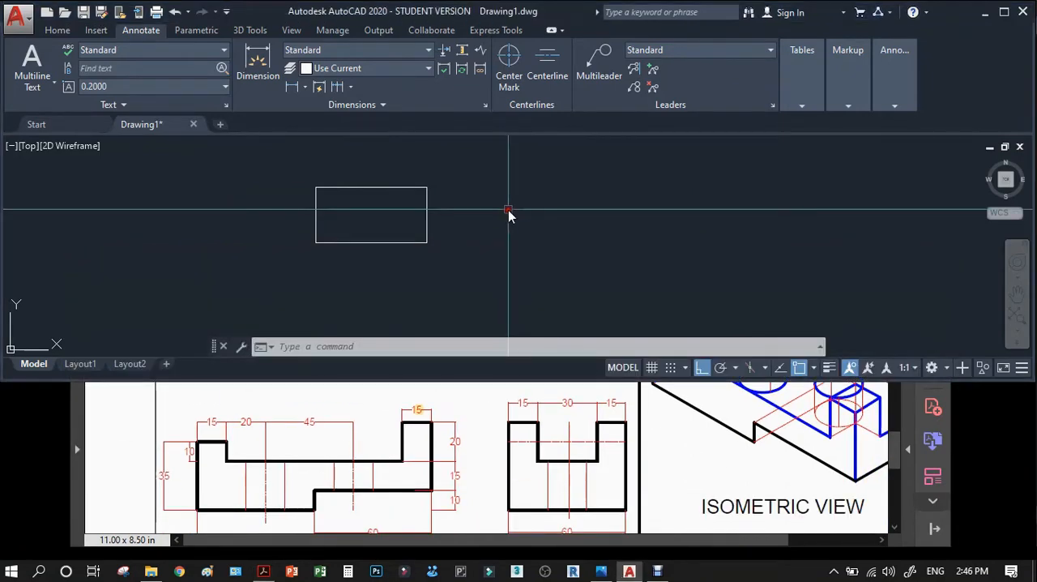
scroll(327, 289, "up", 2)
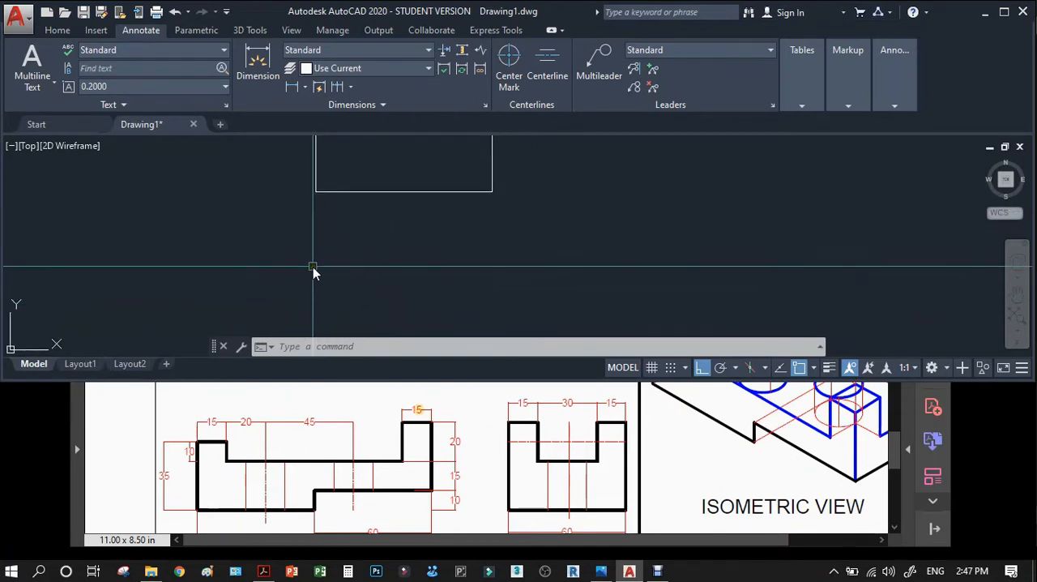
type("l")
key("Return")
left_click(318, 191)
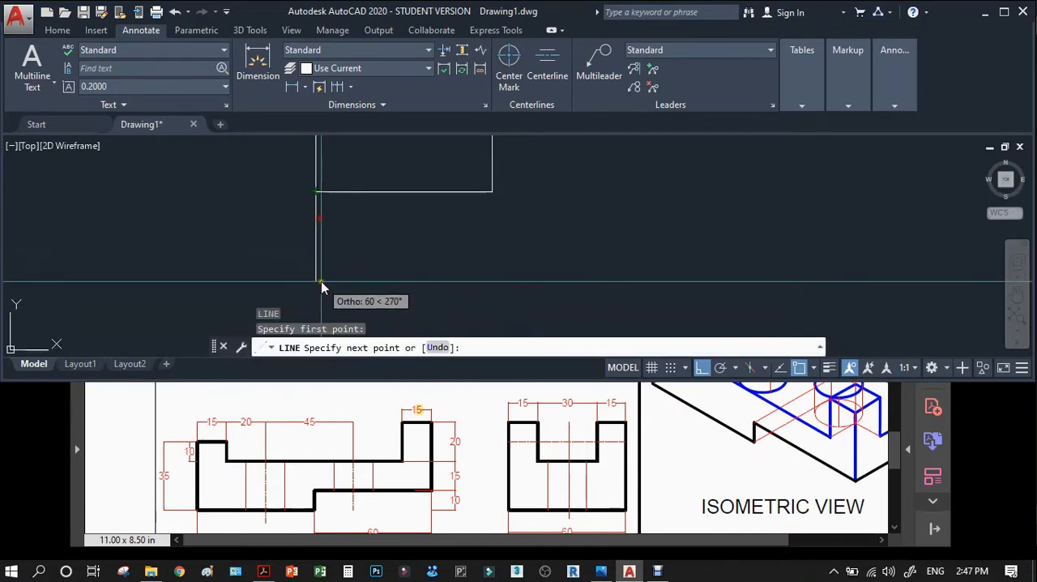
scroll(324, 282, "down", 3)
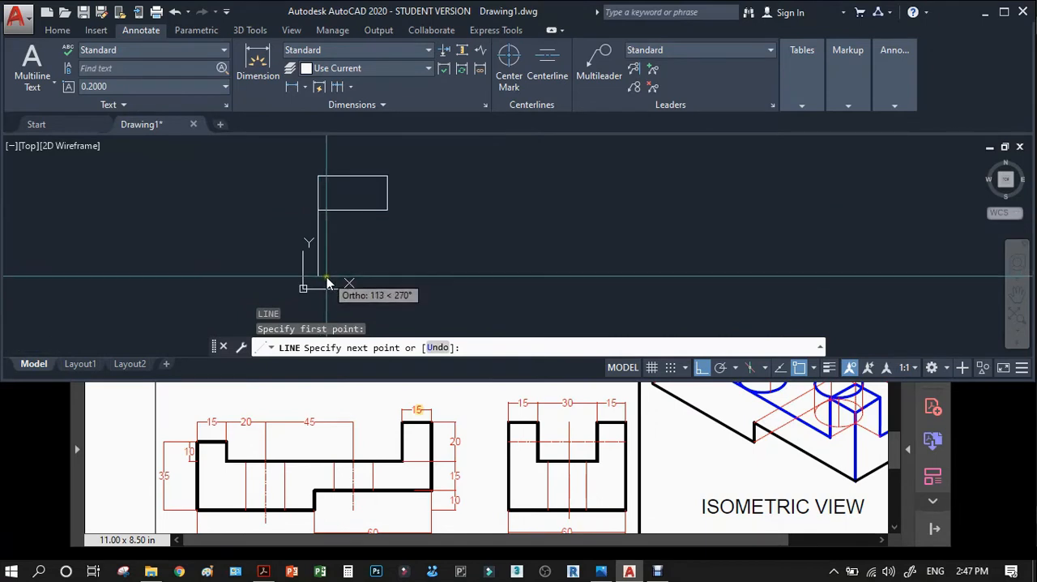
left_click(328, 282)
key("Return")
key("Return")
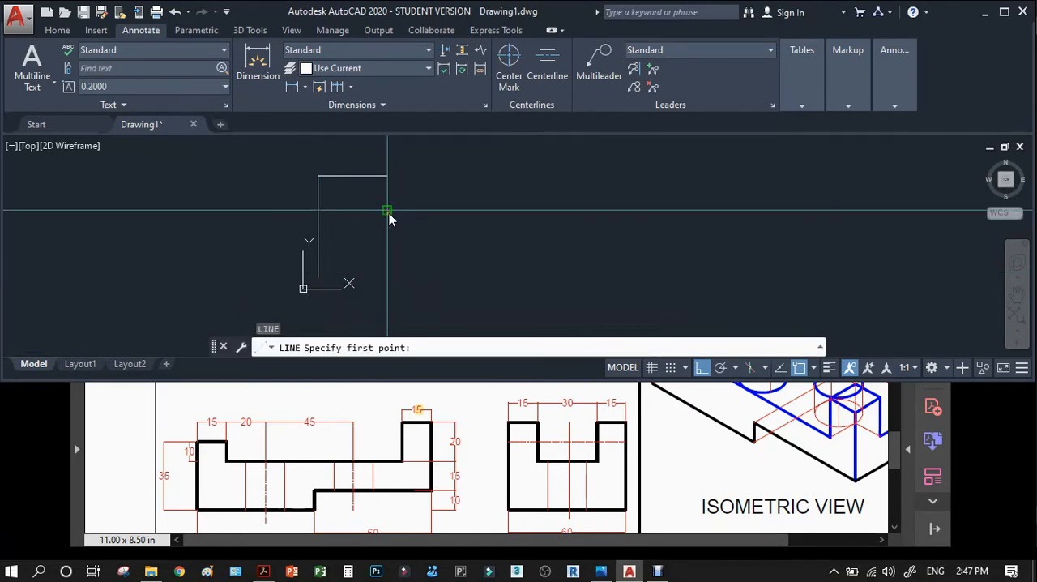
Draw a second vertical projection line downward from the rectangle's lower-right corner.
left_click(388, 213)
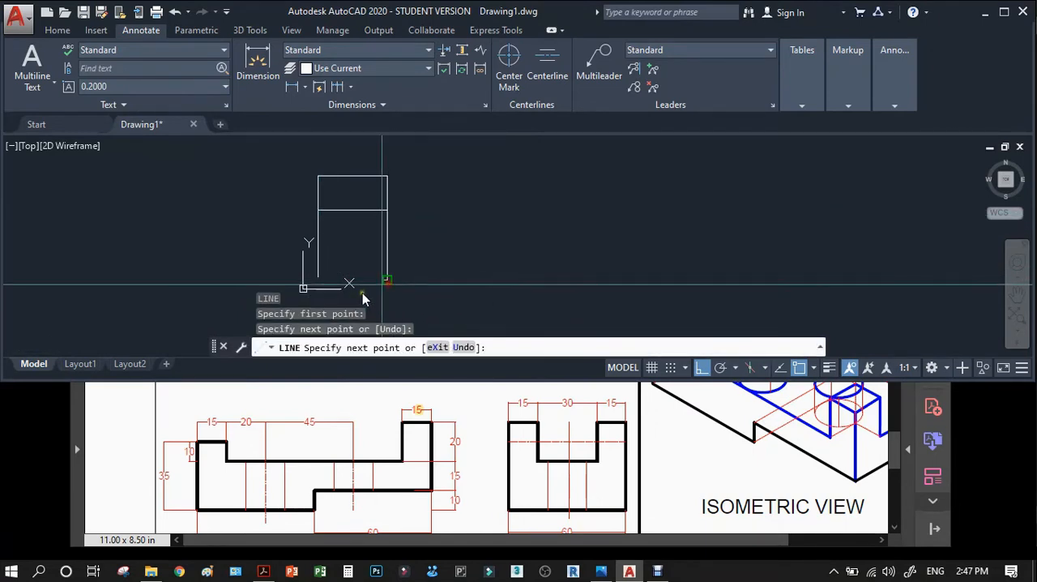
key("Return")
Draw a horizontal line from the lower end of the left projection line to a point just past the right one.
scroll(334, 271, "down", 5)
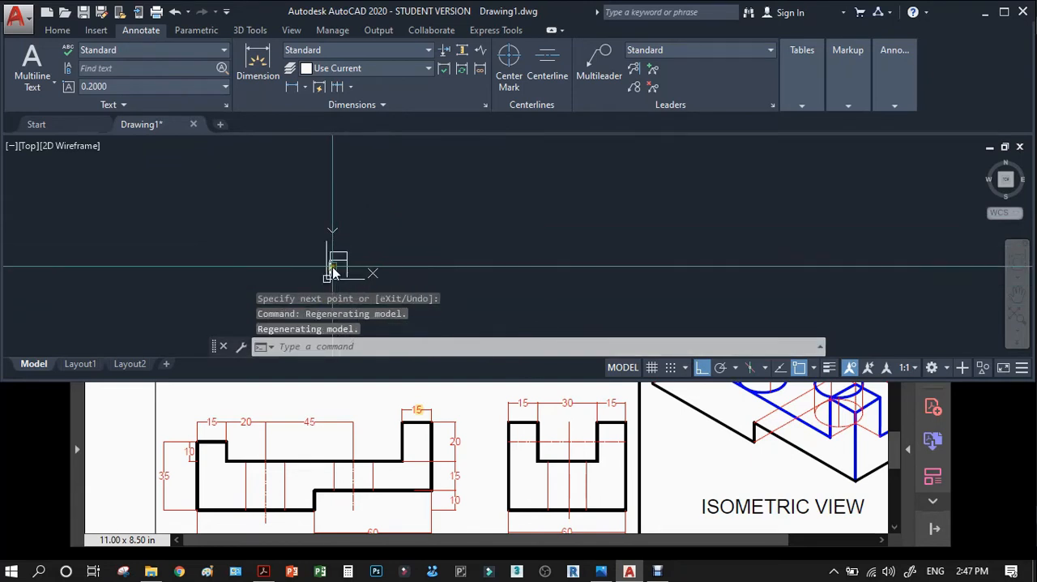
scroll(333, 266, "up", 9)
middle_click_drag(392, 252, 437, 202)
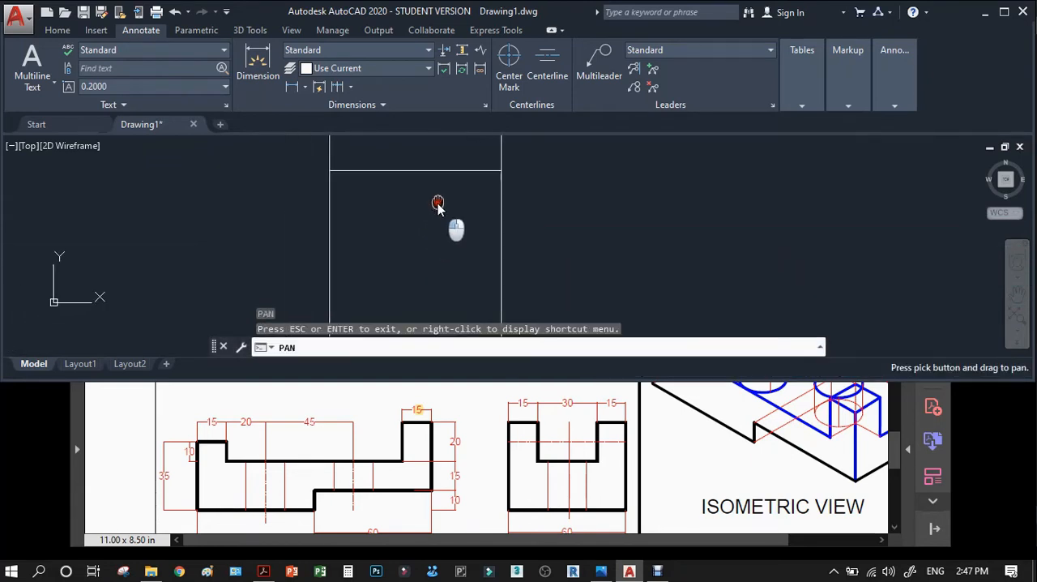
left_click_drag(438, 203, 465, 151)
middle_click_drag(445, 215, 441, 216)
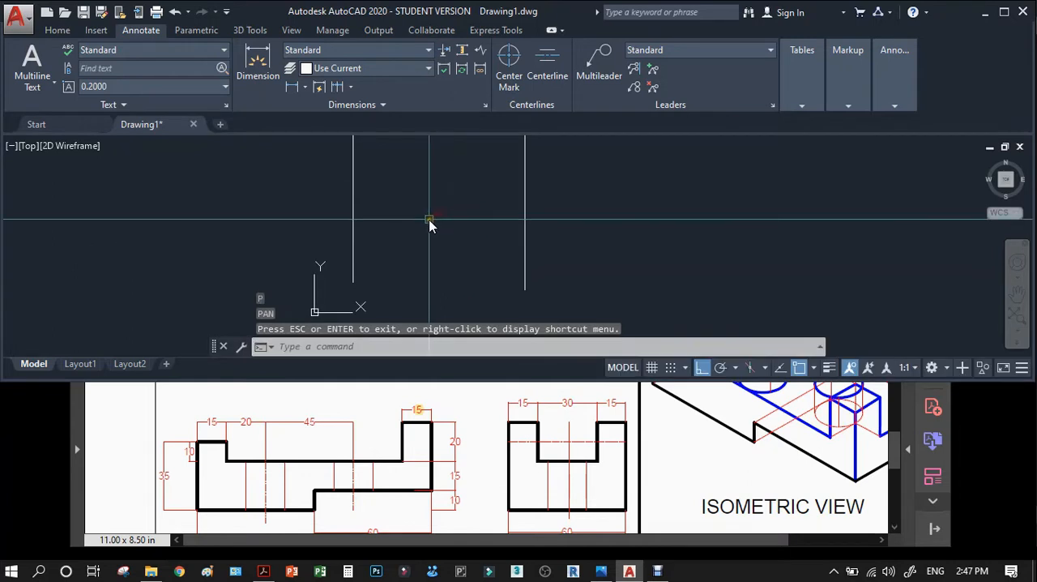
type("l")
key("Return")
left_click(352, 284)
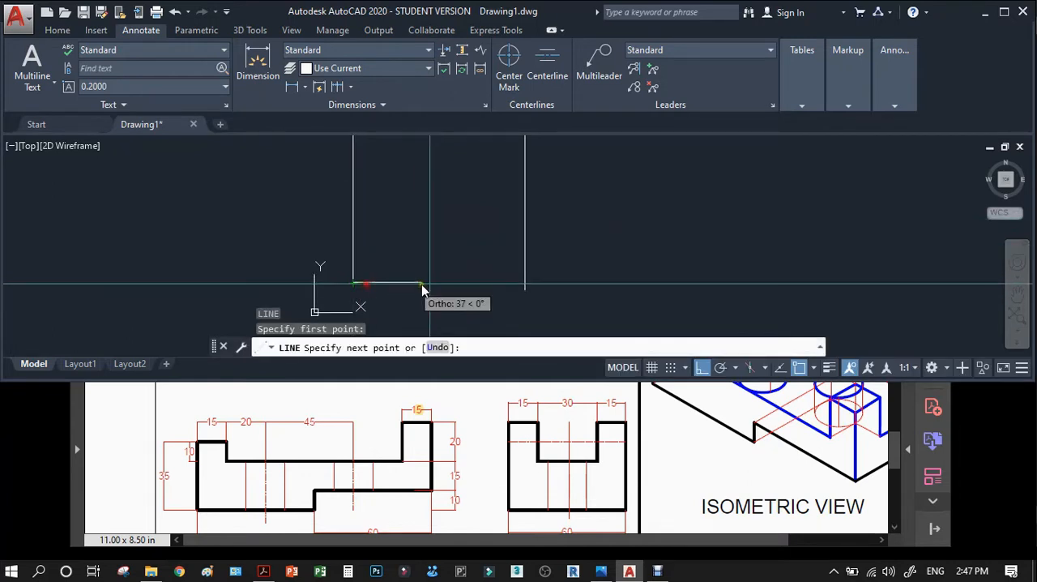
left_click(557, 285)
key("Return")
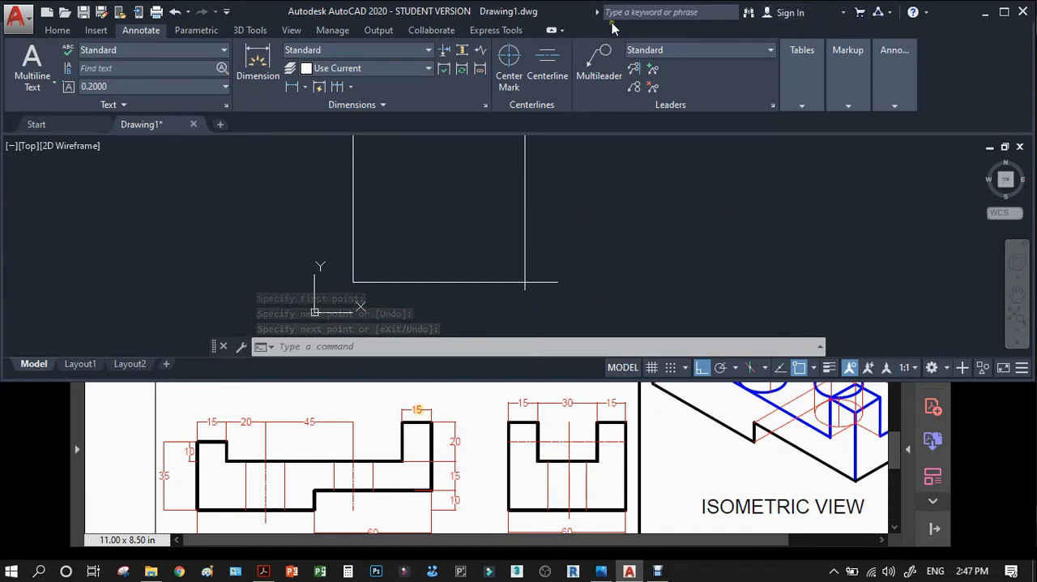
Collapse the ribbon to its most compact titled form to give the front view more drawing area.
left_click(551, 30)
left_click(551, 31)
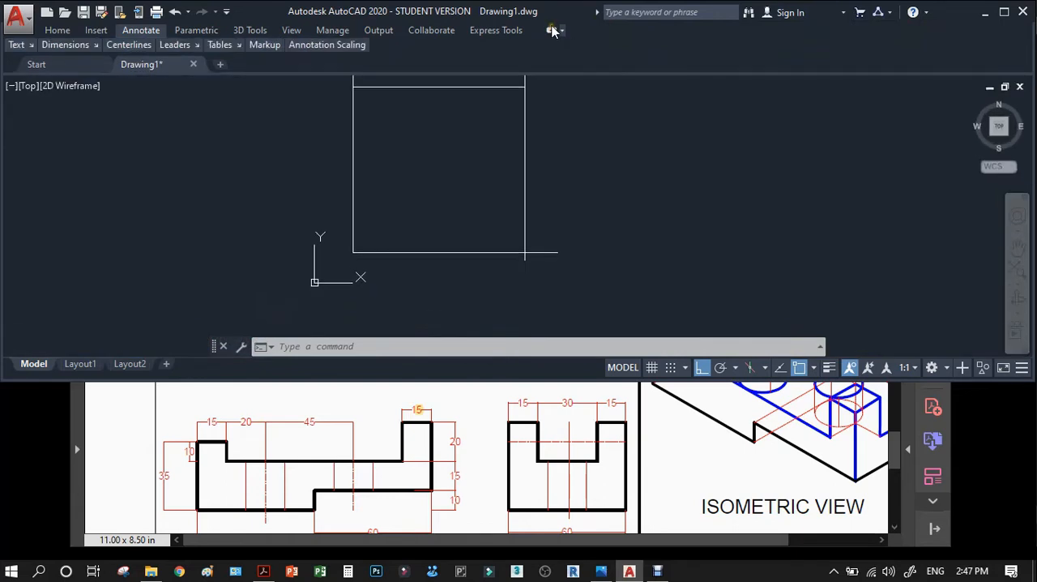
scroll(443, 268, "down", 2)
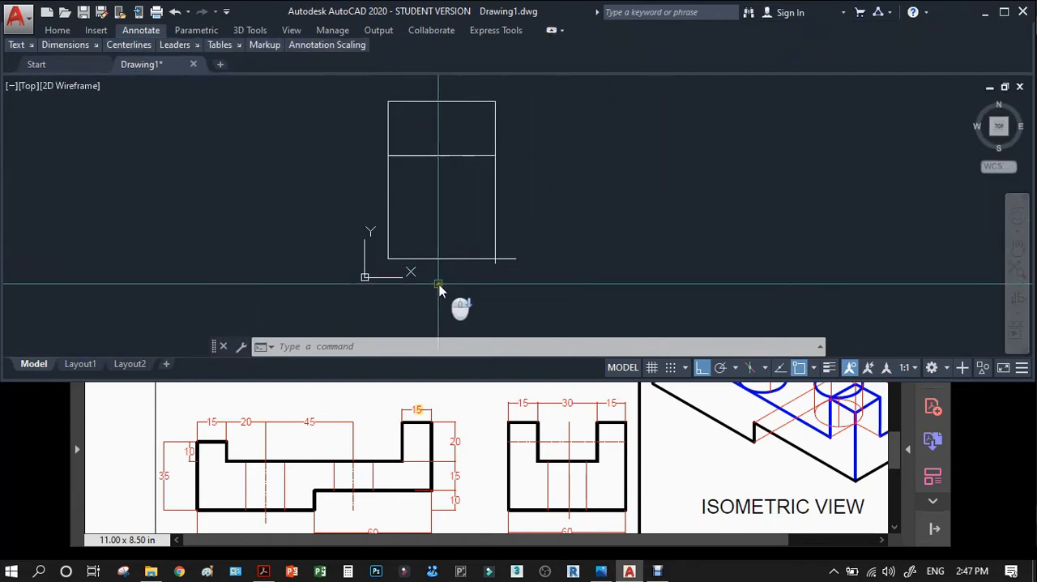
scroll(419, 268, "up", 4)
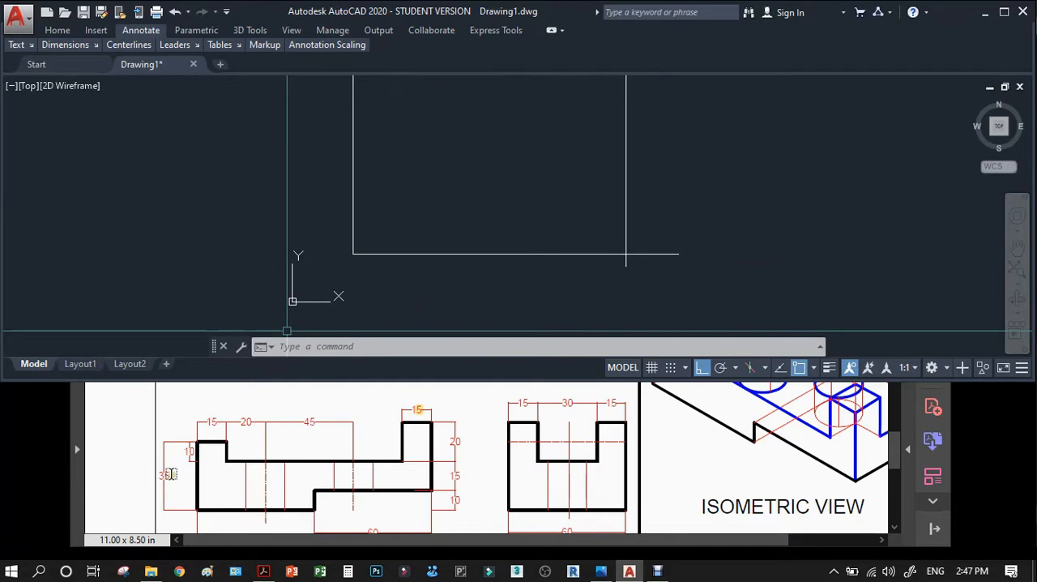
Highlight the 35 height dimension in the reference PDF and offset the front view's base line 35 mm upward in AutoCAD.
left_click(170, 473)
left_click(458, 188)
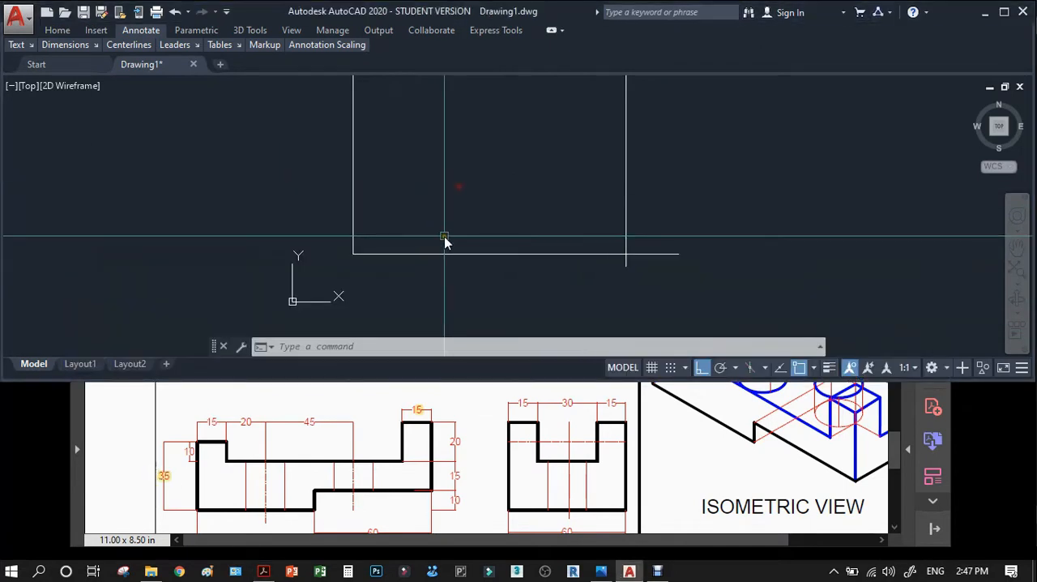
type("o")
key("Return")
type("35")
key("Return")
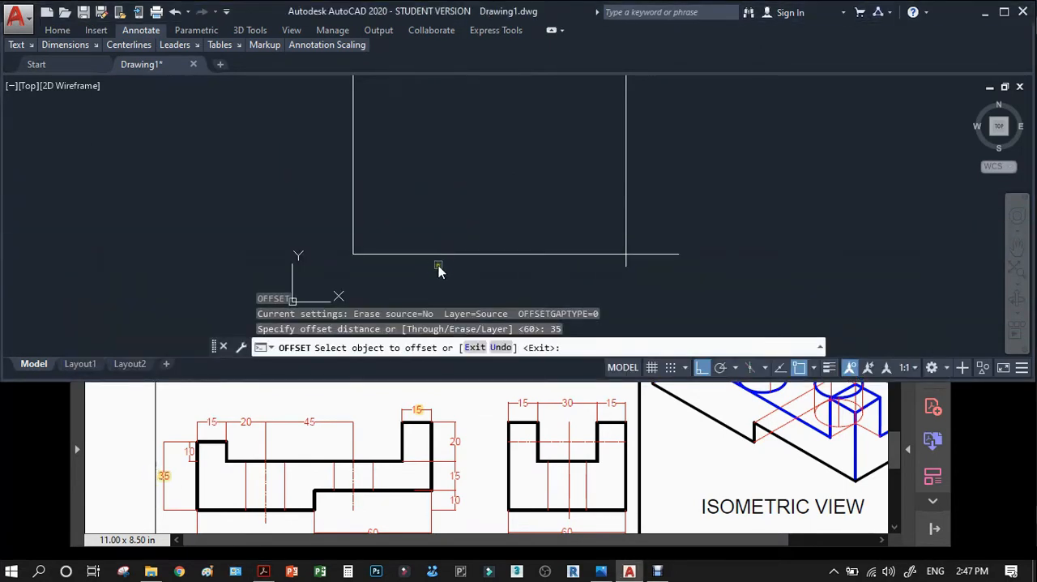
left_click(441, 258)
left_click(446, 183)
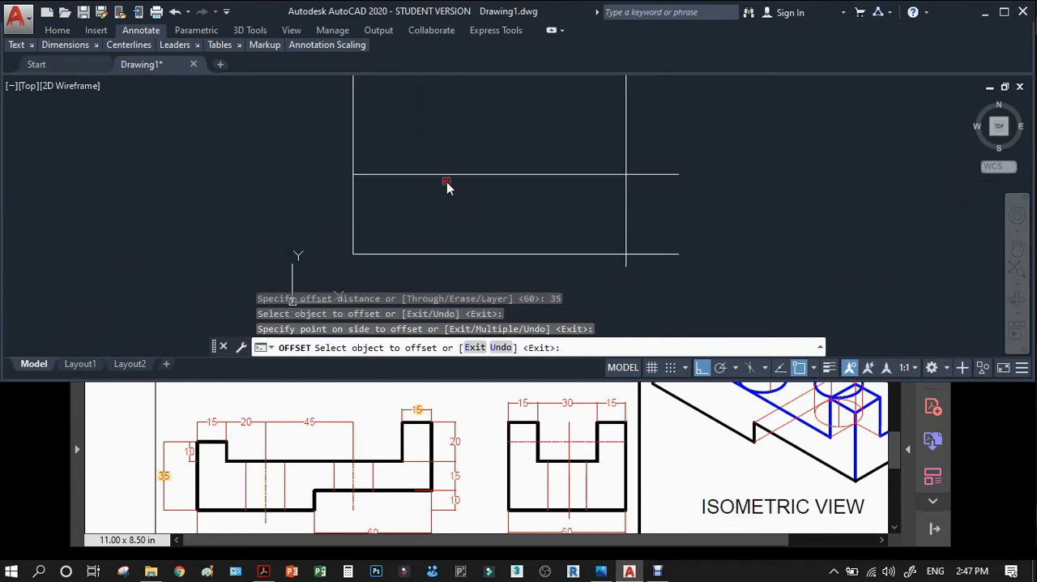
key("Return")
Trim the overhanging line ends and the projection lines above the offset line to leave a closed front view rectangle.
type("tr")
key("Return")
left_click(678, 139)
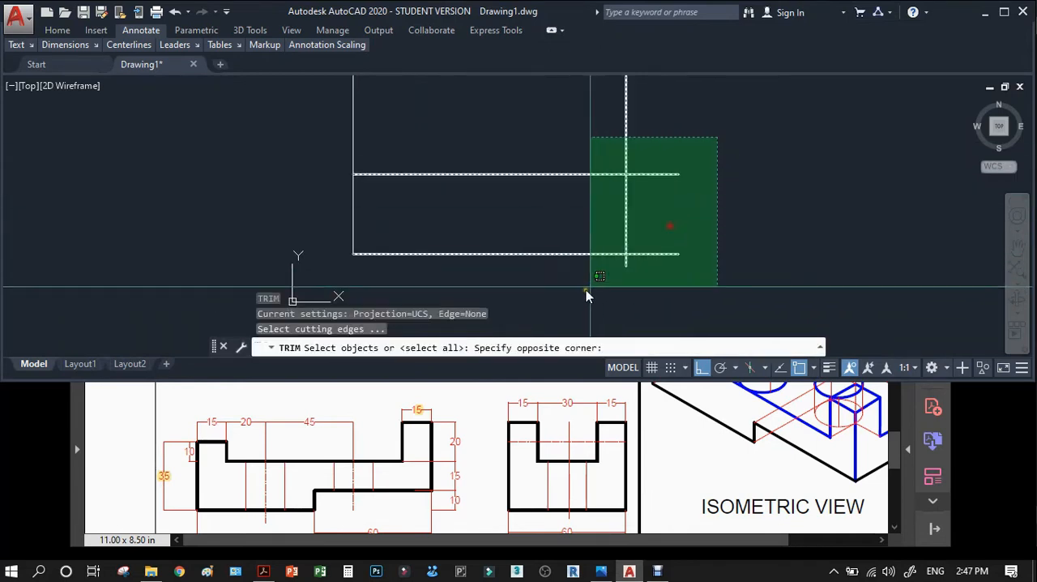
left_click(589, 286)
key("Return")
left_click(693, 261)
left_click(641, 154)
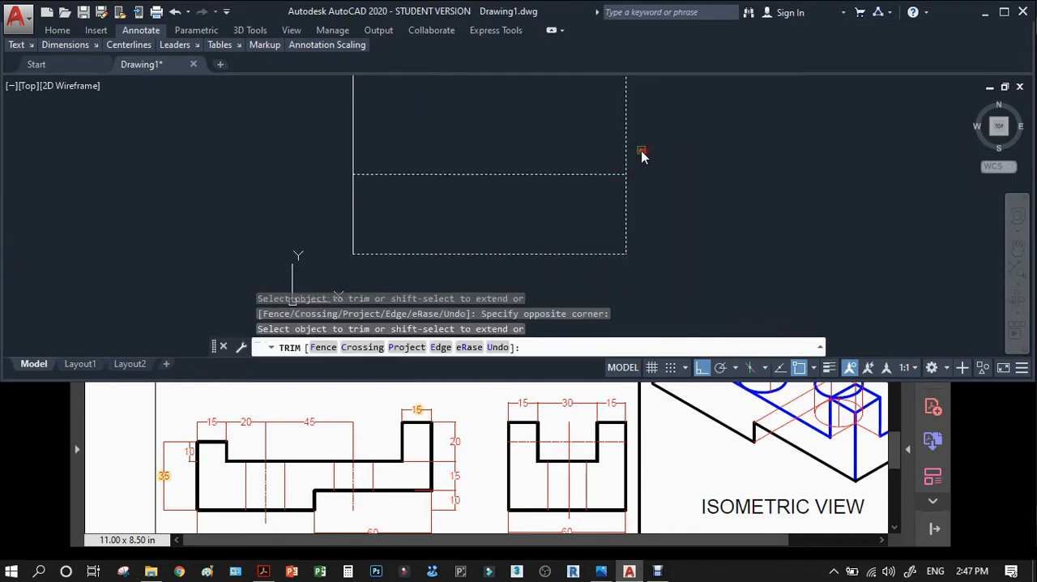
left_click(630, 152)
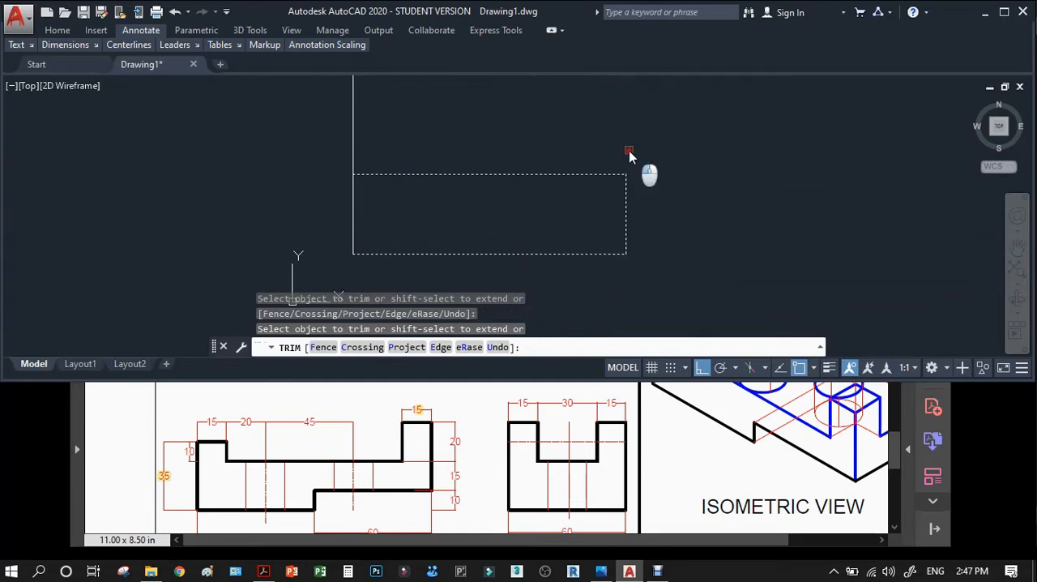
left_click(350, 149)
key("Return")
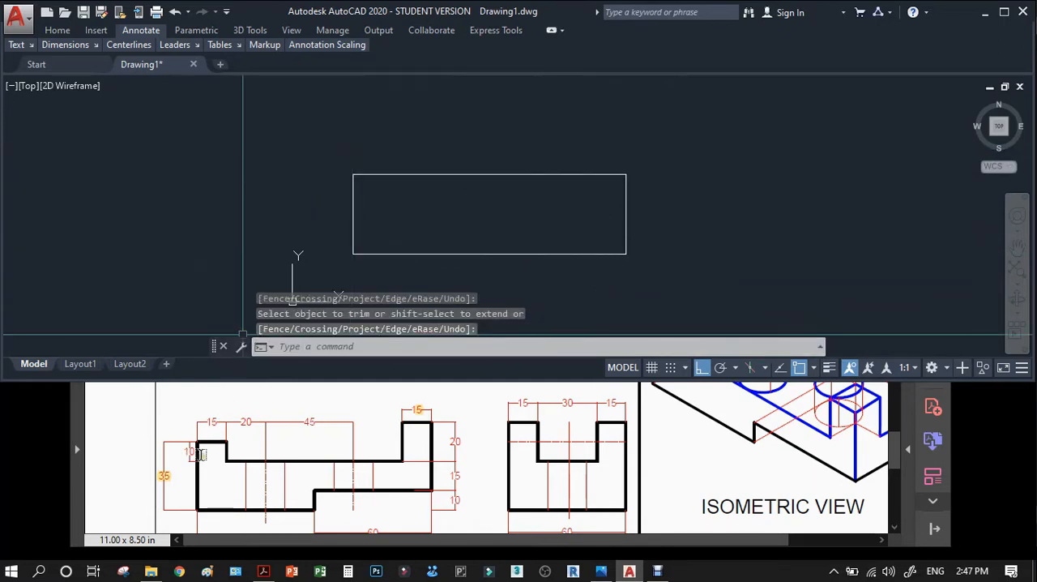
Highlight the 15 width above the front view's left step in the PDF and offset the rectangle's left edge 15 mm inward in AutoCAD.
left_click(209, 413)
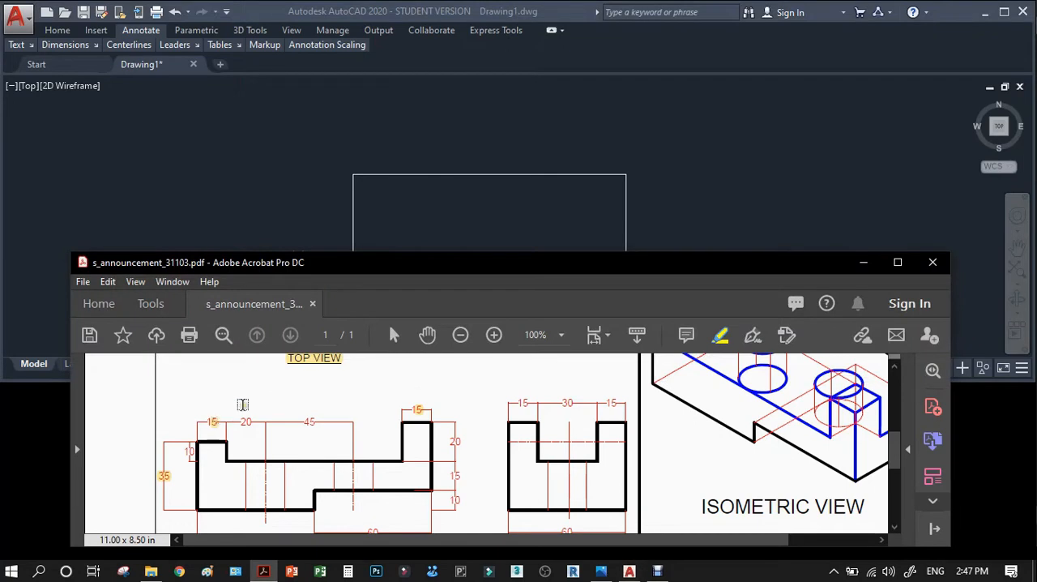
left_click(456, 224)
type("o")
key("Return")
type("15")
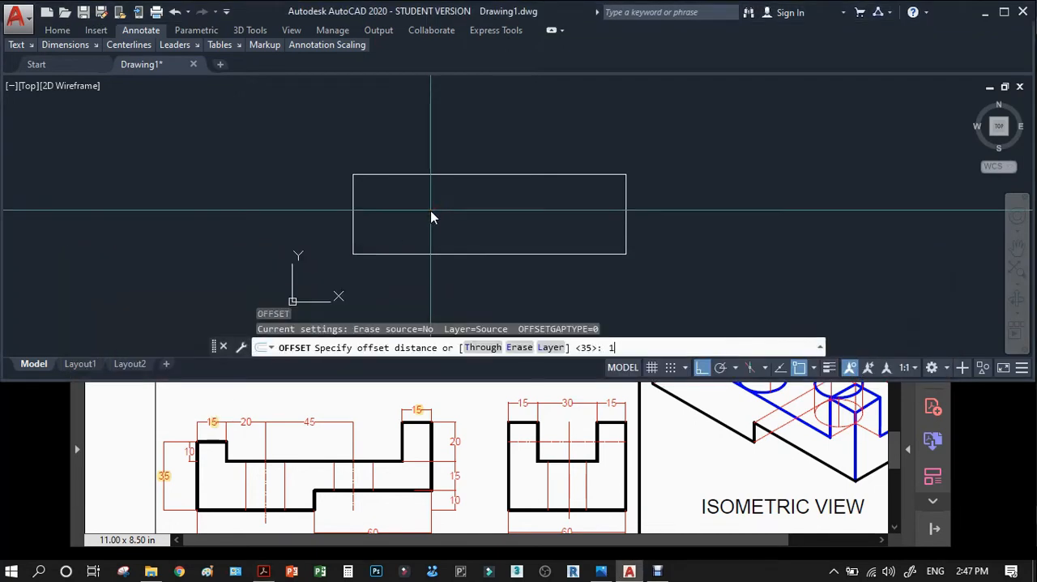
key("Return")
left_click(354, 215)
left_click(409, 220)
key("Return")
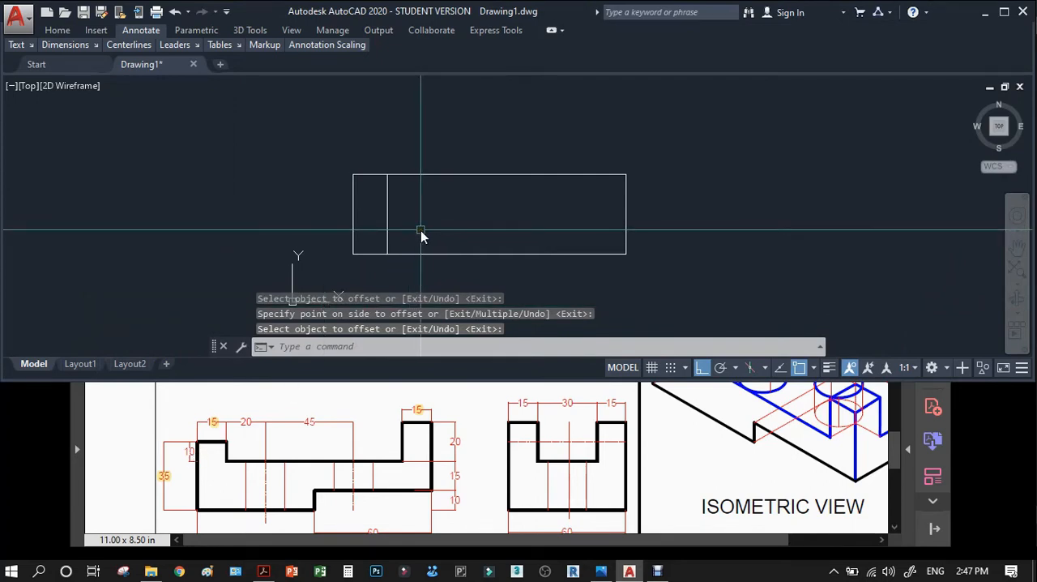
Offset the front view rectangle's top edge 10 mm downward.
type("o")
key("Return")
type("10")
key("Return")
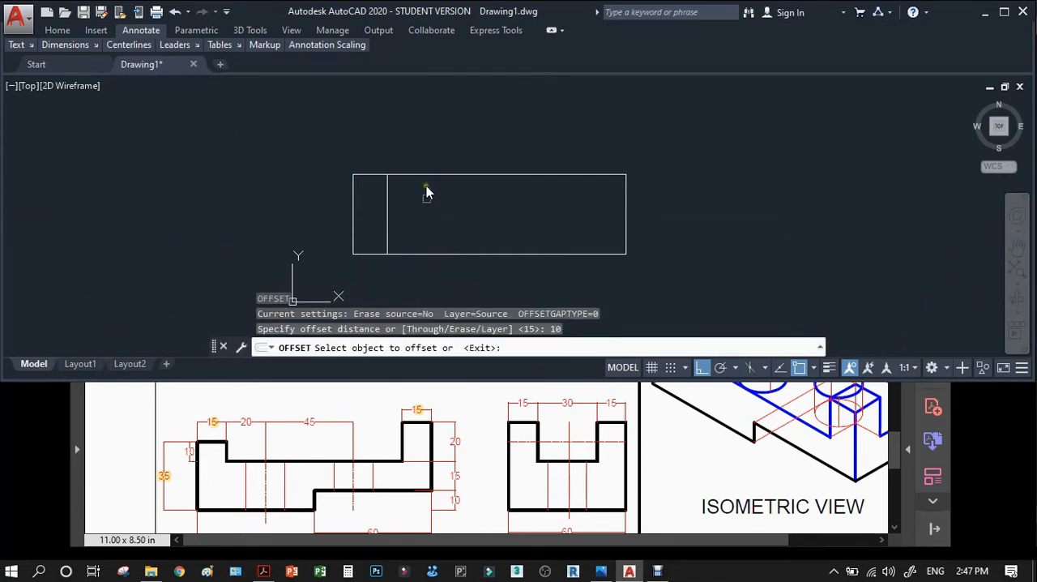
left_click(426, 175)
left_click(417, 226)
key("Return")
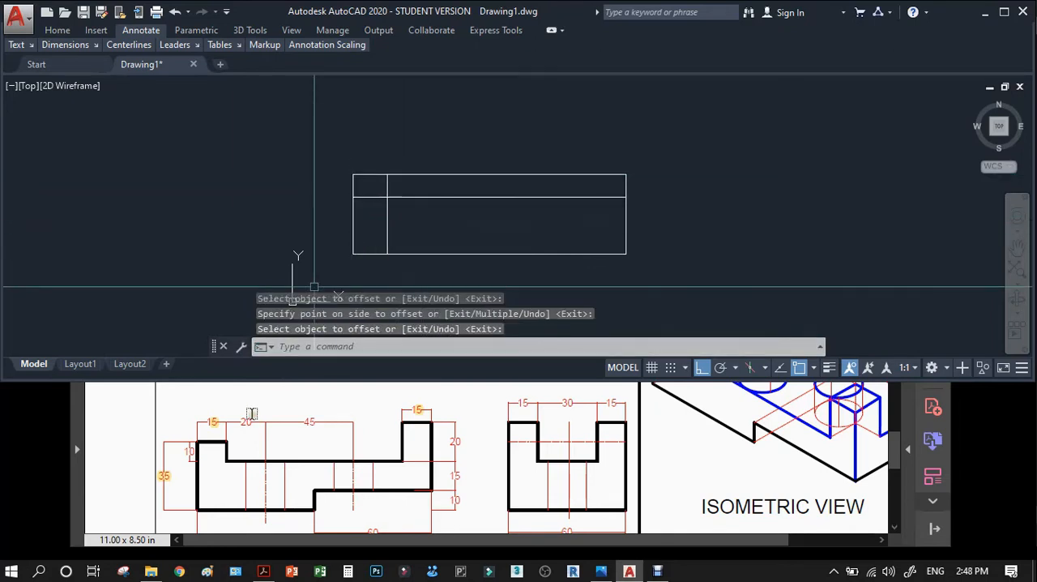
Trim the two offset lines where they cross to form the corner of the upper-left step.
type("tr")
key("Return")
left_click(405, 231)
left_click(374, 195)
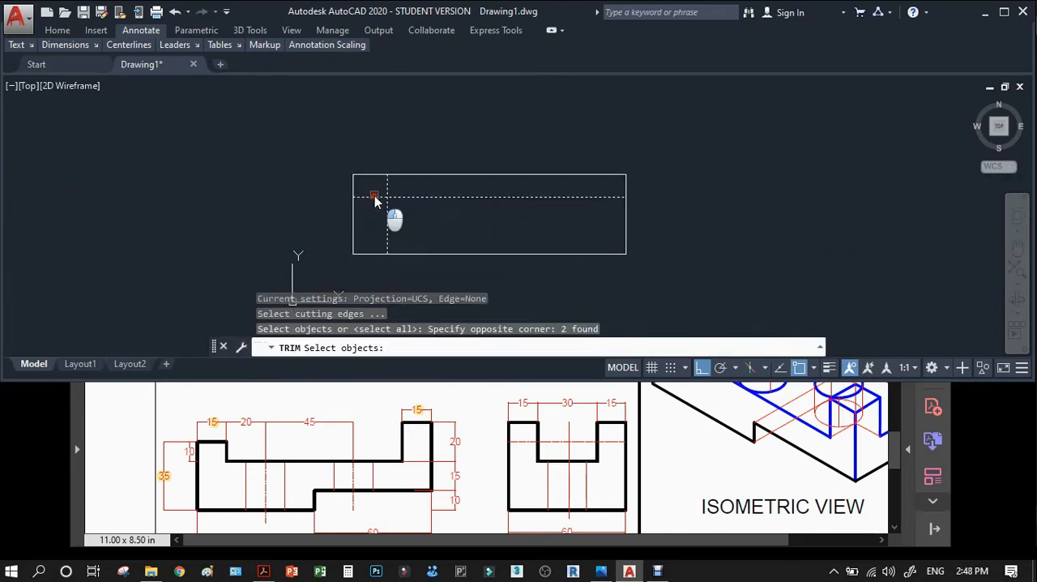
key("Return")
left_click(385, 218)
key("Return")
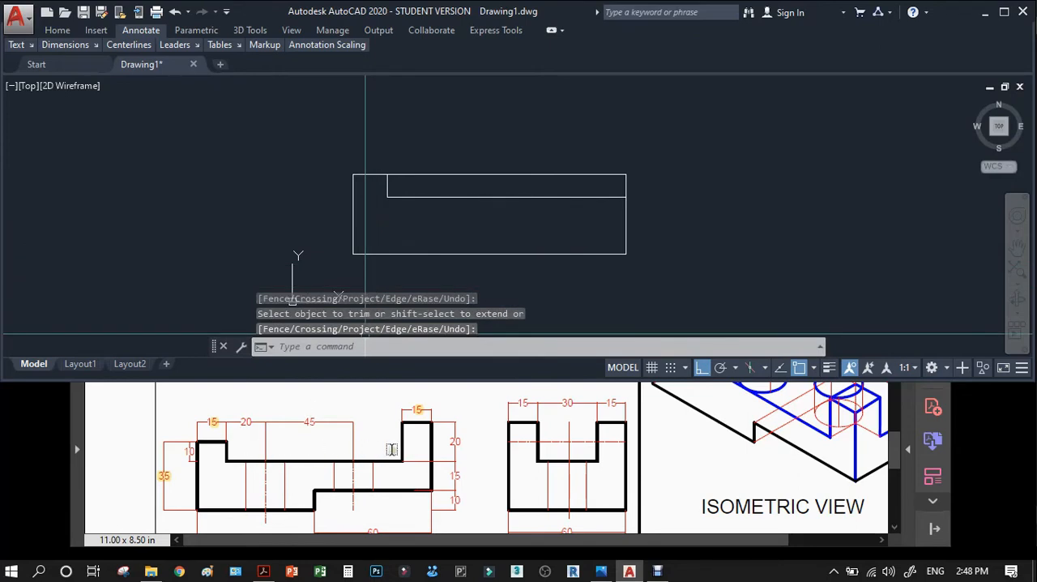
scroll(366, 435, "down", 1)
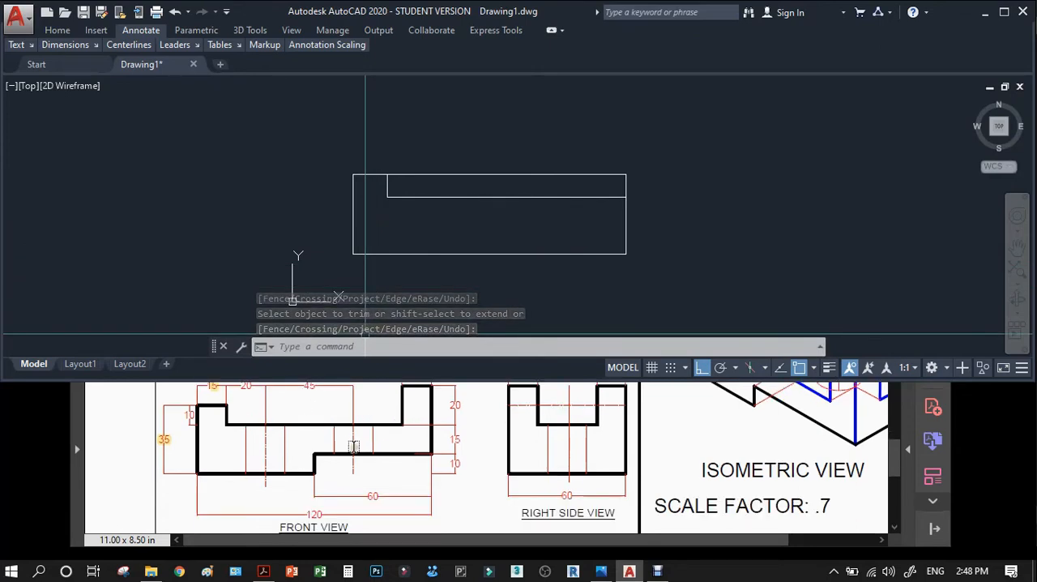
scroll(334, 509, "down", 1)
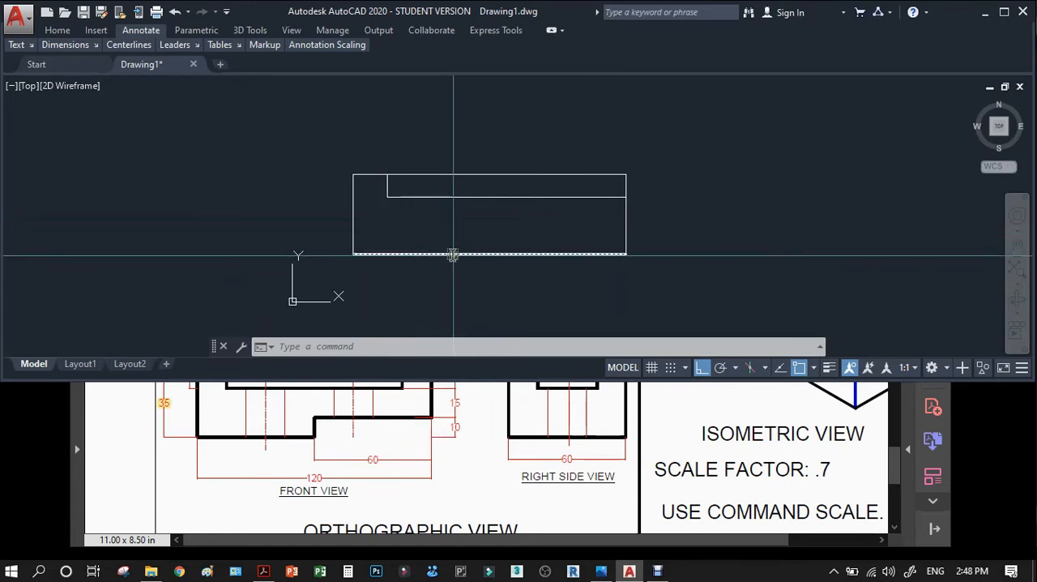
type("l")
key("Return")
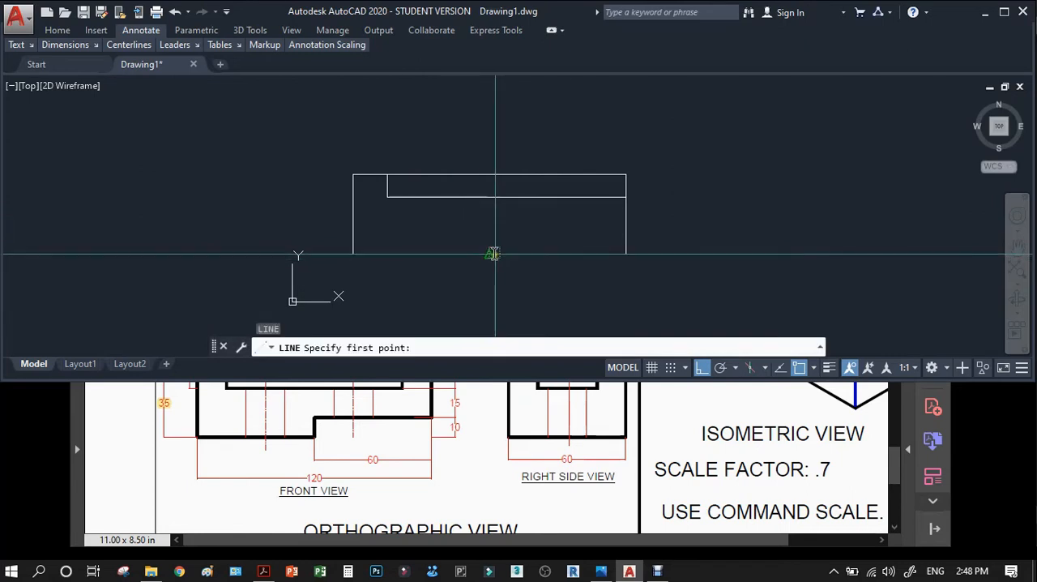
left_click(489, 253)
key("Escape")
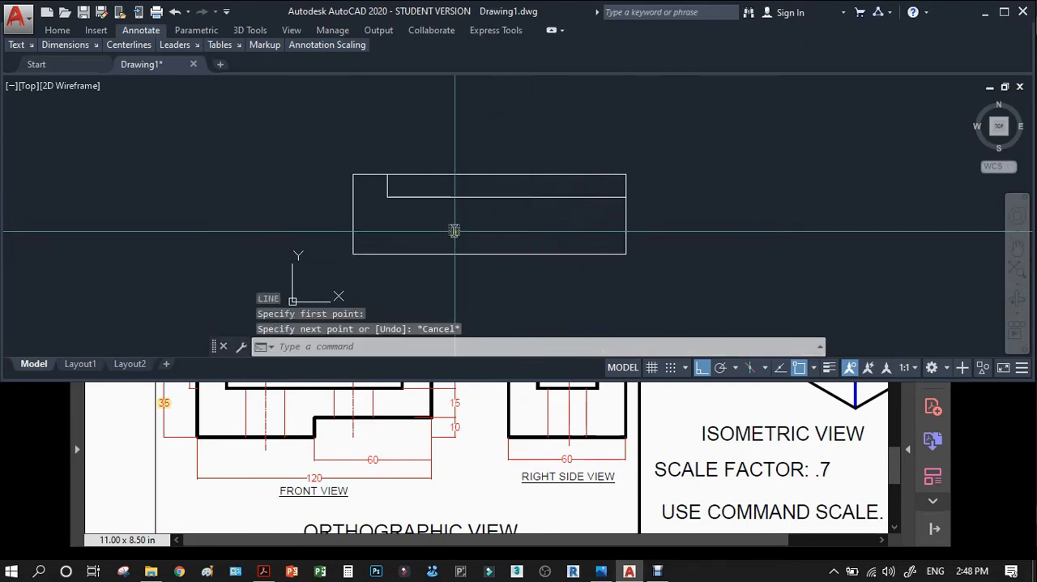
Offset the front view's left edge 60 mm to the right.
type("o")
key("Return")
type("60")
key("Return")
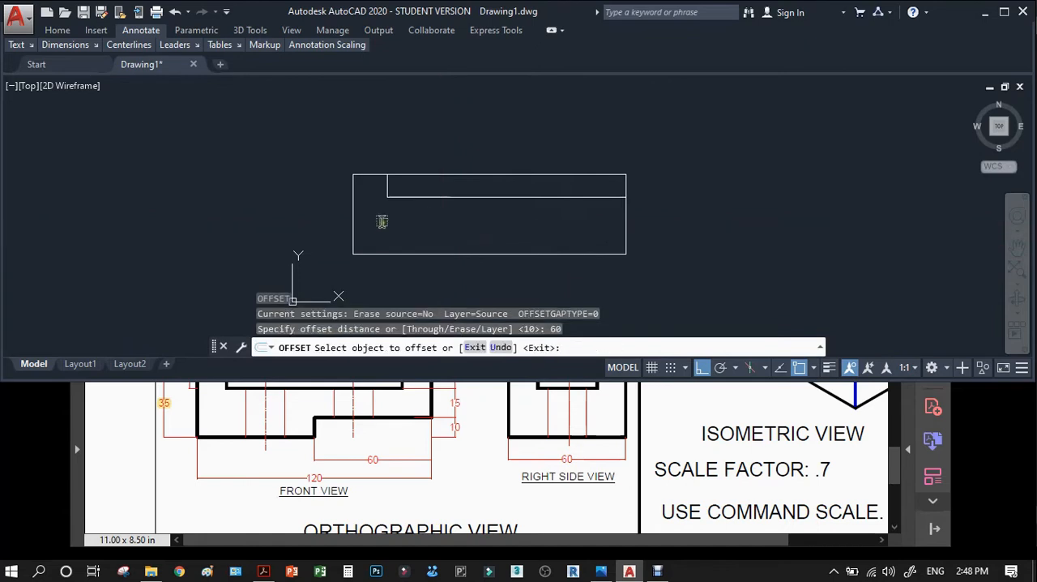
left_click(357, 226)
left_click(481, 234)
key("Return")
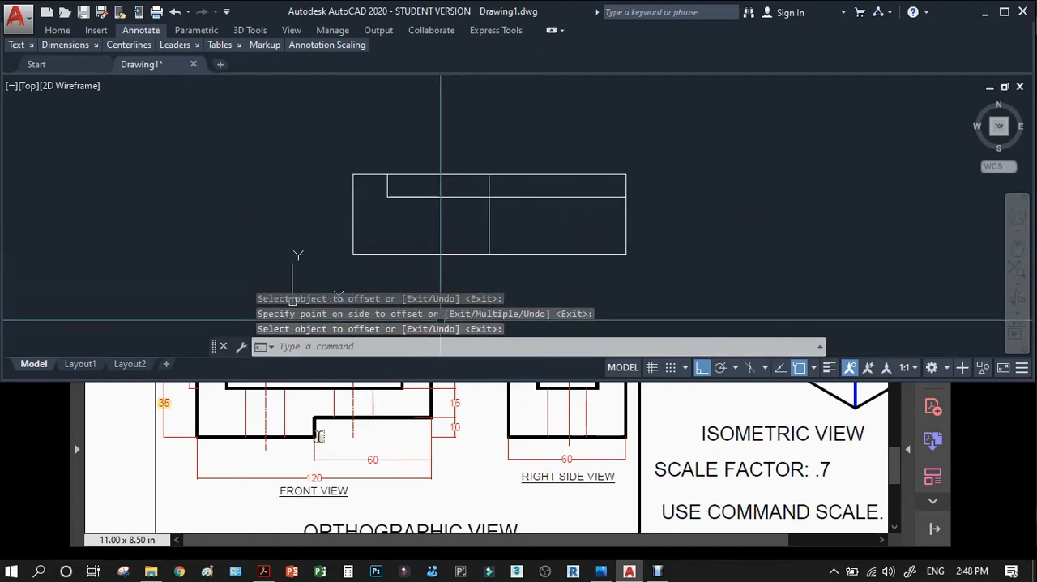
Offset the front view's base line 10 mm upward.
type("o")
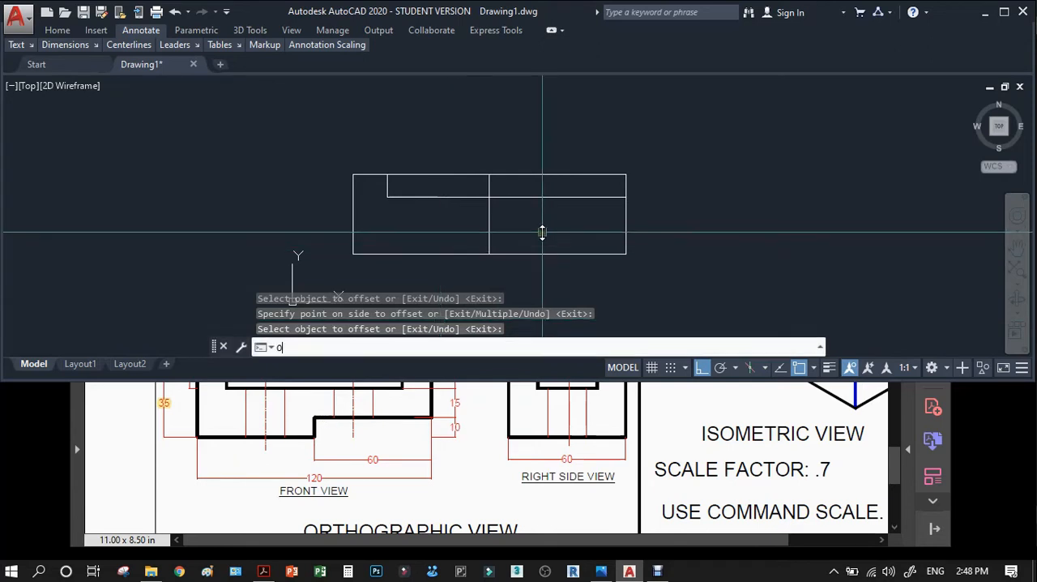
key("Return")
type("10")
key("Return")
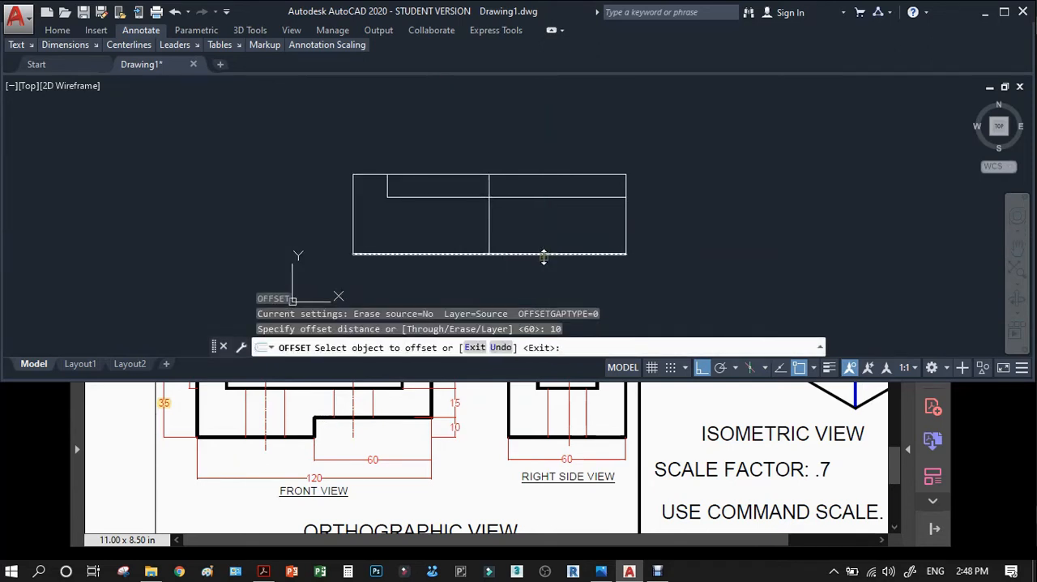
left_click(544, 255)
left_click(537, 233)
key("Return")
Trim the offset lines, base line and right edge to form the notch at the front view's lower-right corner.
type("TR")
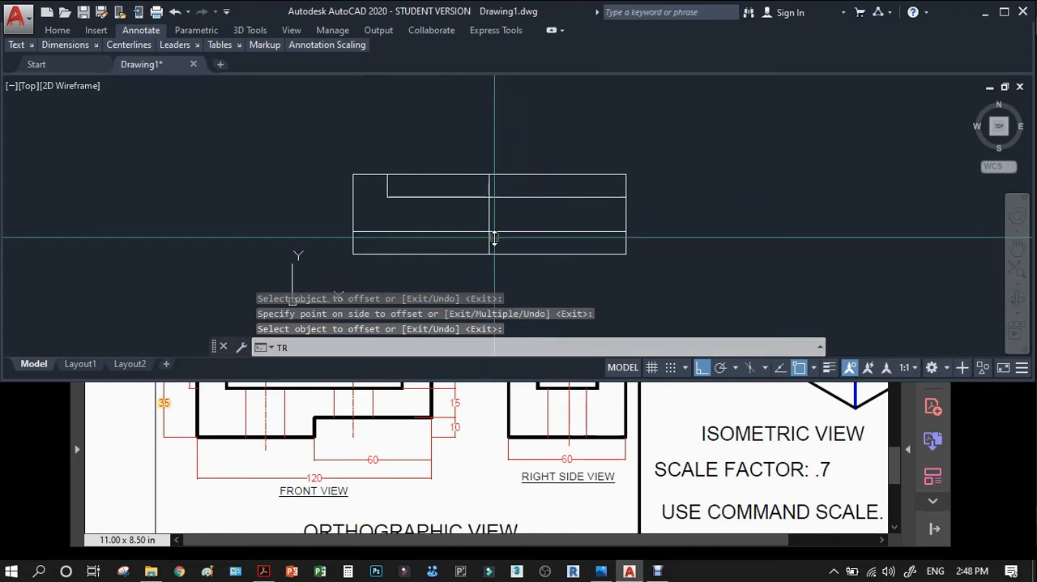
key("Return")
left_click(498, 257)
left_click(465, 227)
key("Return")
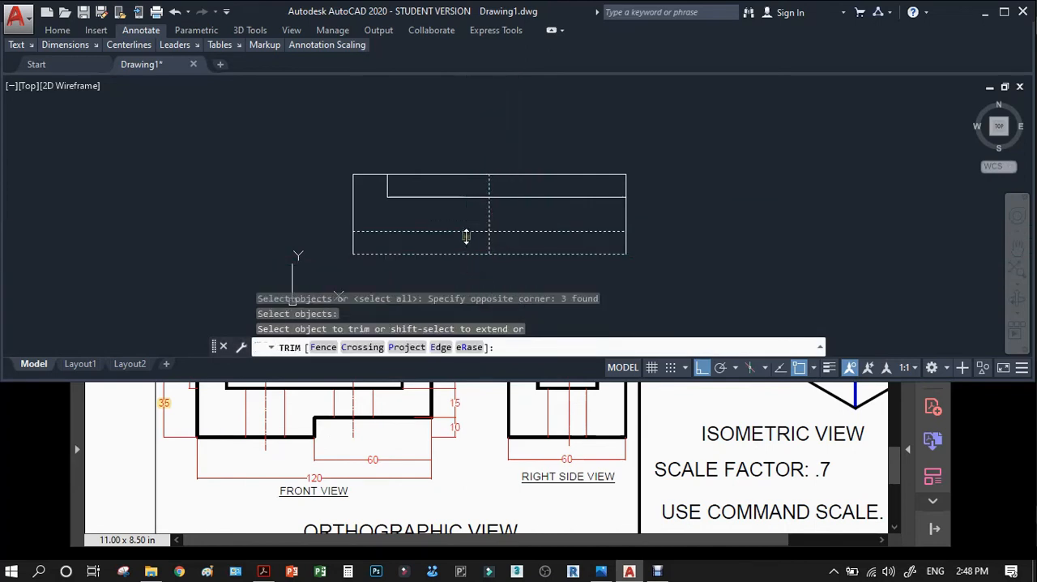
left_click(466, 233)
left_click(487, 219)
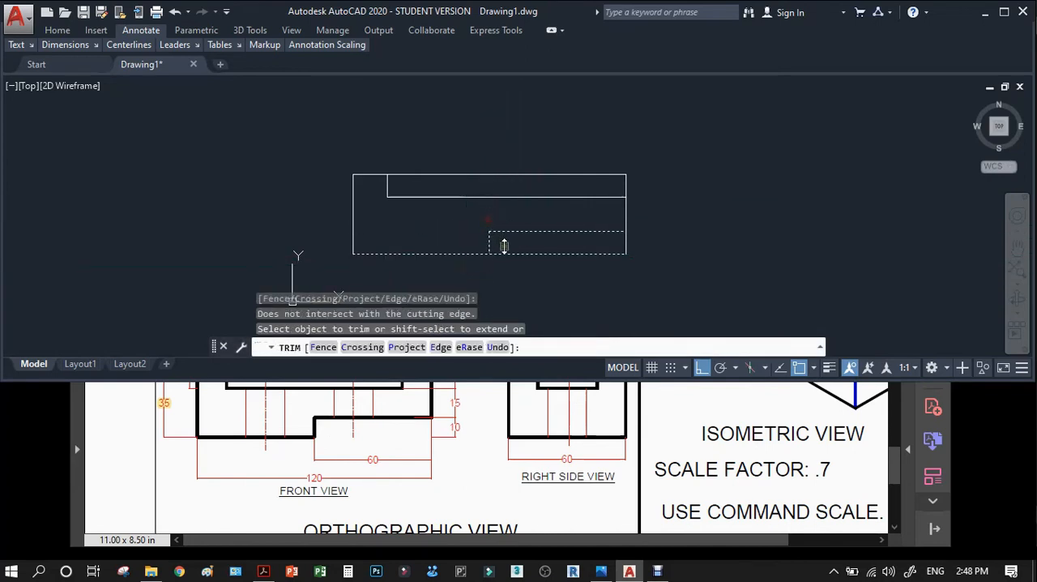
left_click(506, 253)
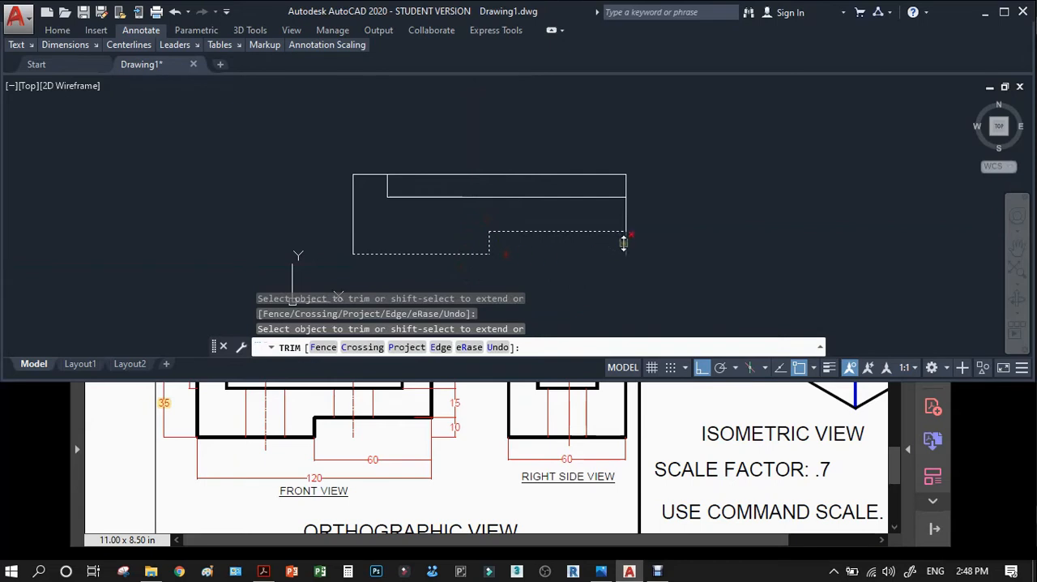
key("Return")
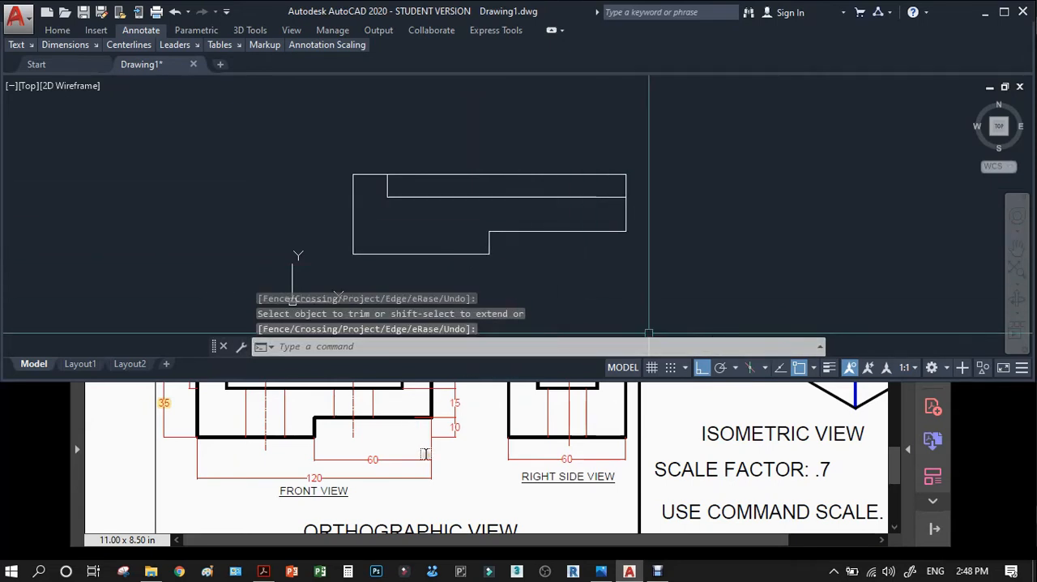
In Acrobat, highlight the 15 height dimension beside the front view and enlarge the page to 125%.
scroll(389, 449, "up", 1)
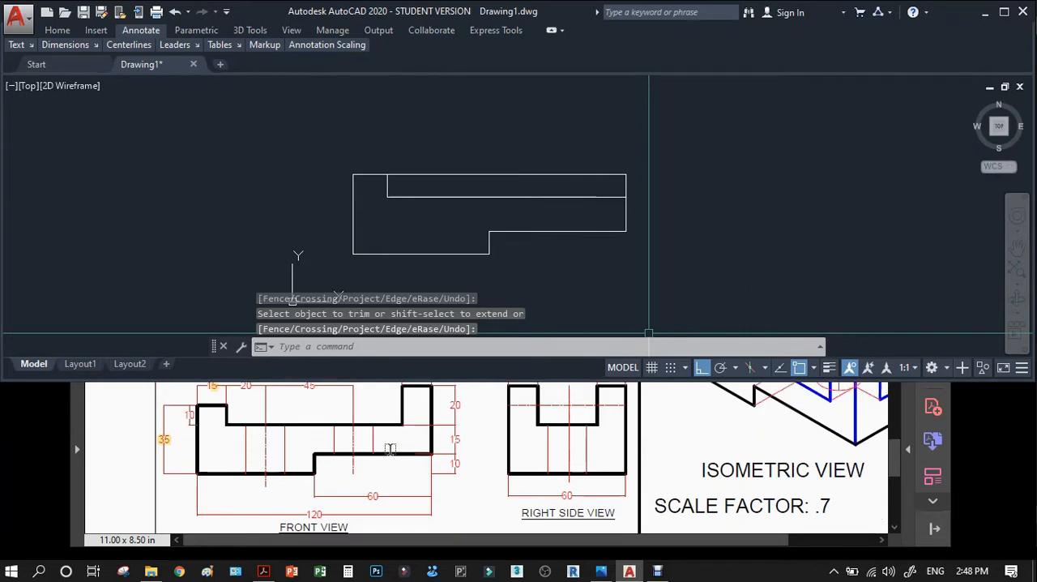
left_click(450, 440)
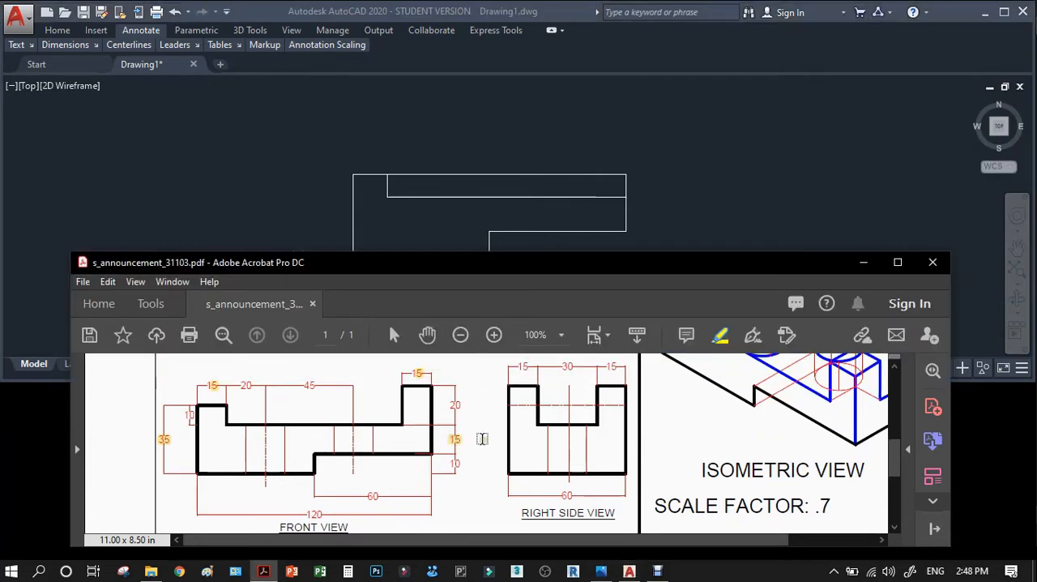
left_click(494, 336)
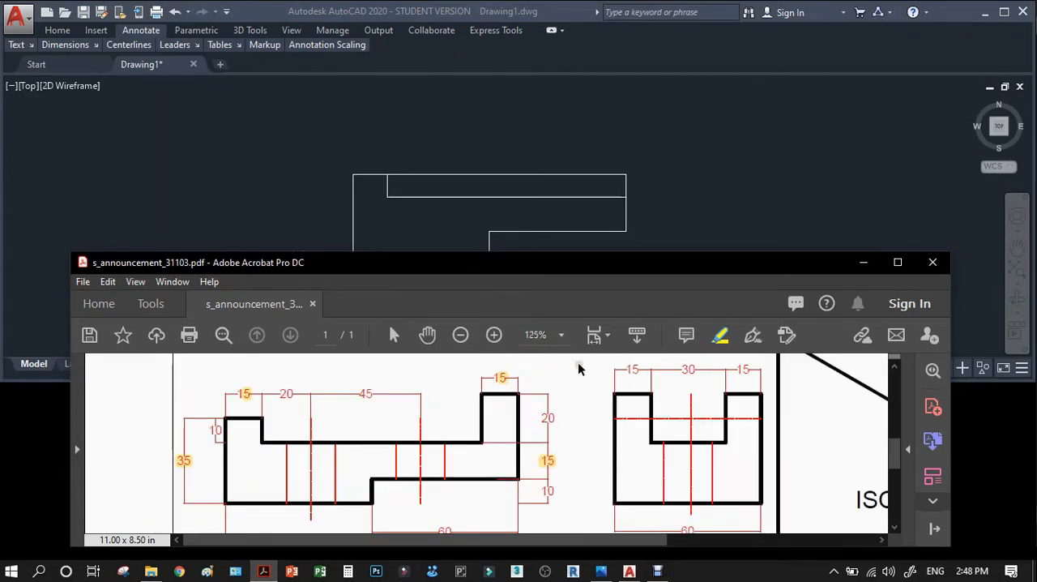
Back in AutoCAD, offset the notch's horizontal edge in the front view 15 mm upward.
left_click(657, 217)
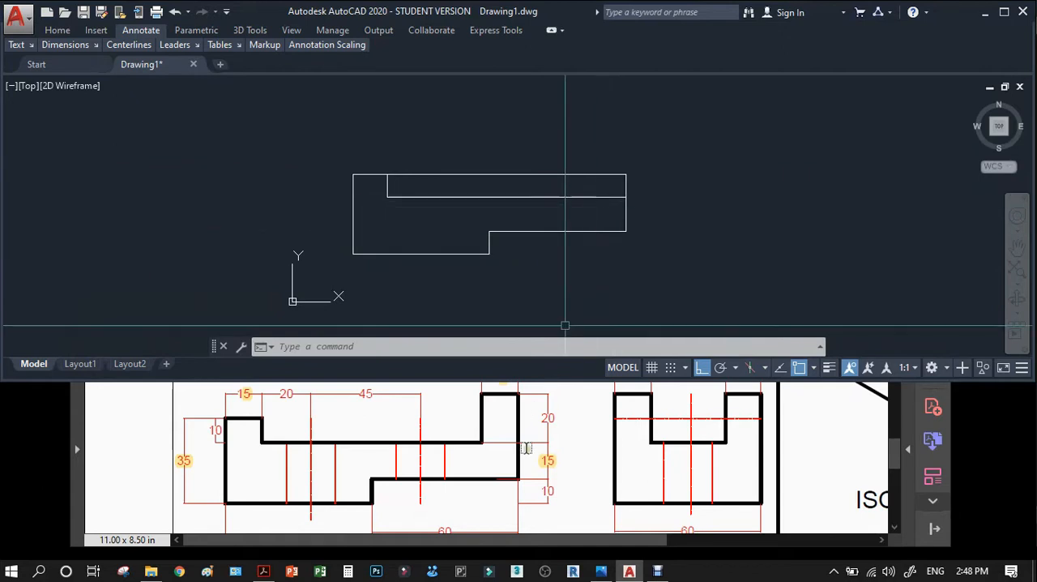
type("o")
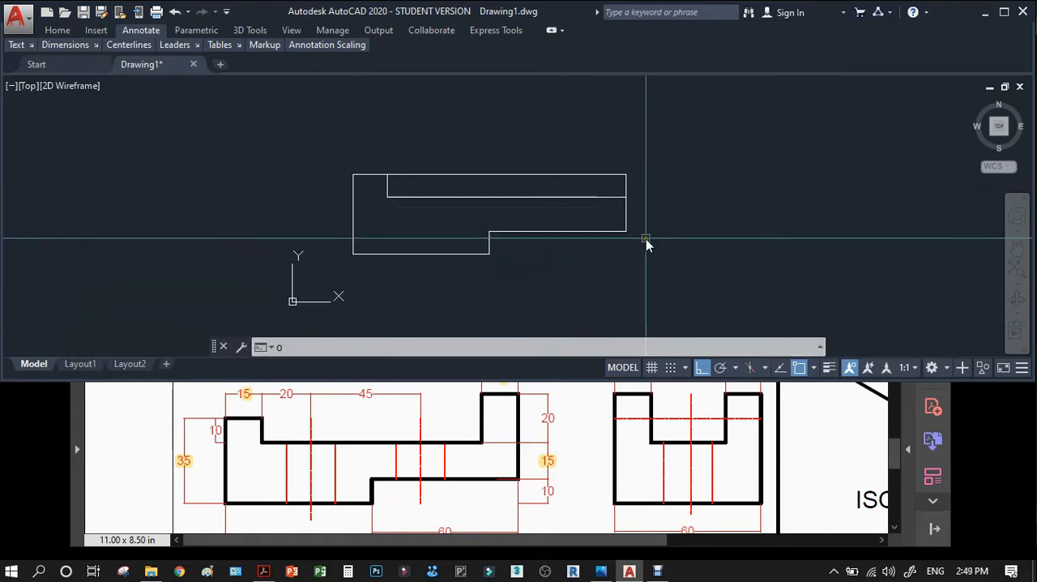
key("Return")
type("15")
key("Return")
left_click(597, 232)
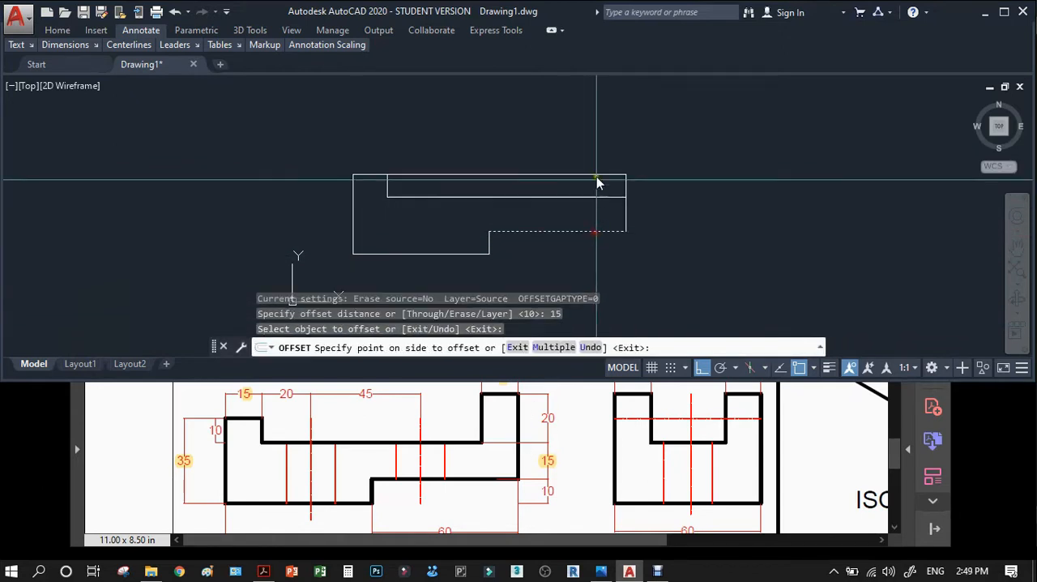
left_click(597, 131)
key("Return")
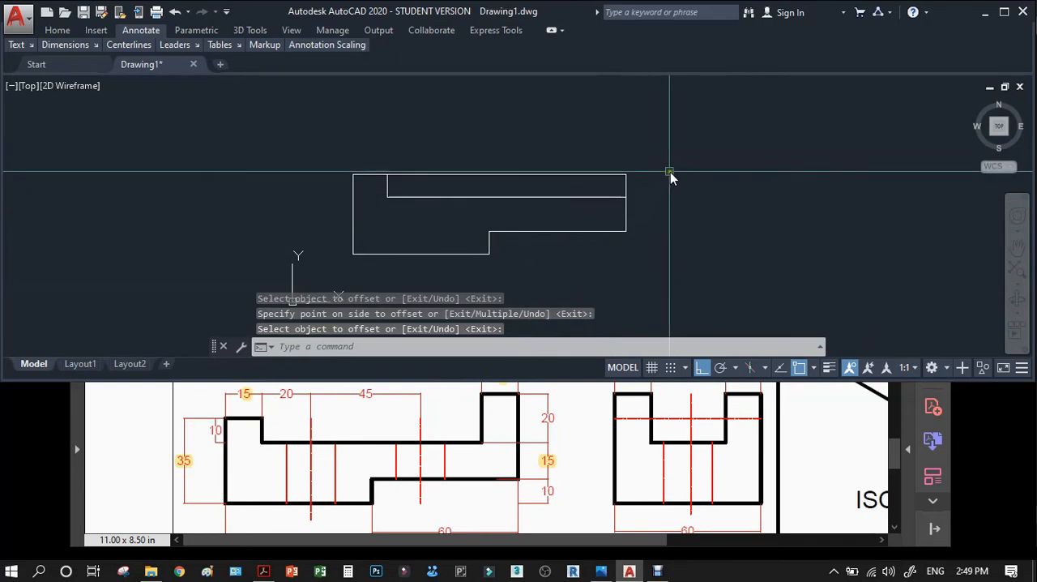
Offset the front view's long recess line 20 mm upward to set the height of the right-hand upright.
type("o")
key("Return")
type("20")
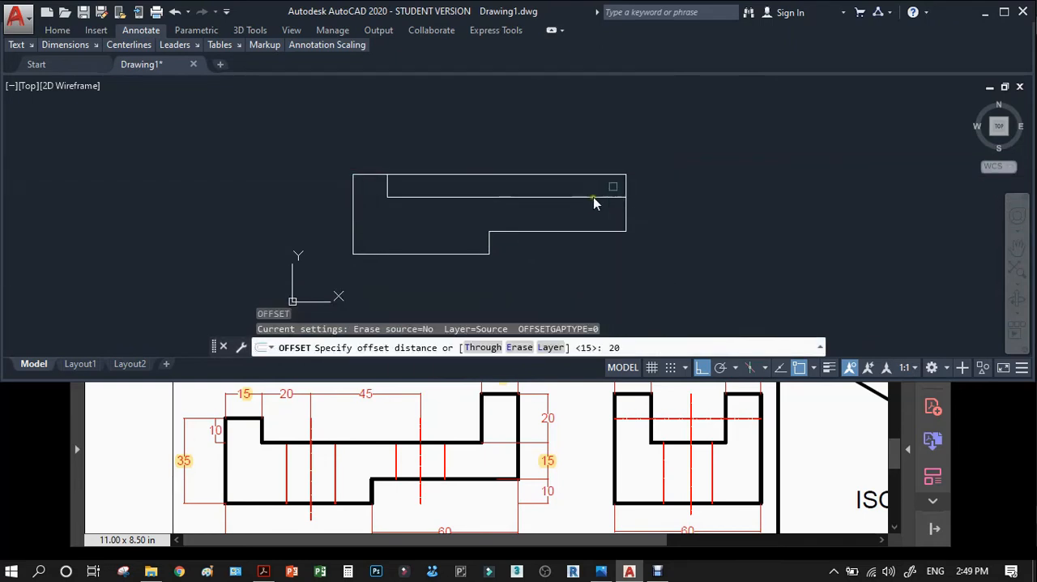
key("Return")
left_click(588, 196)
left_click(586, 145)
key("Return")
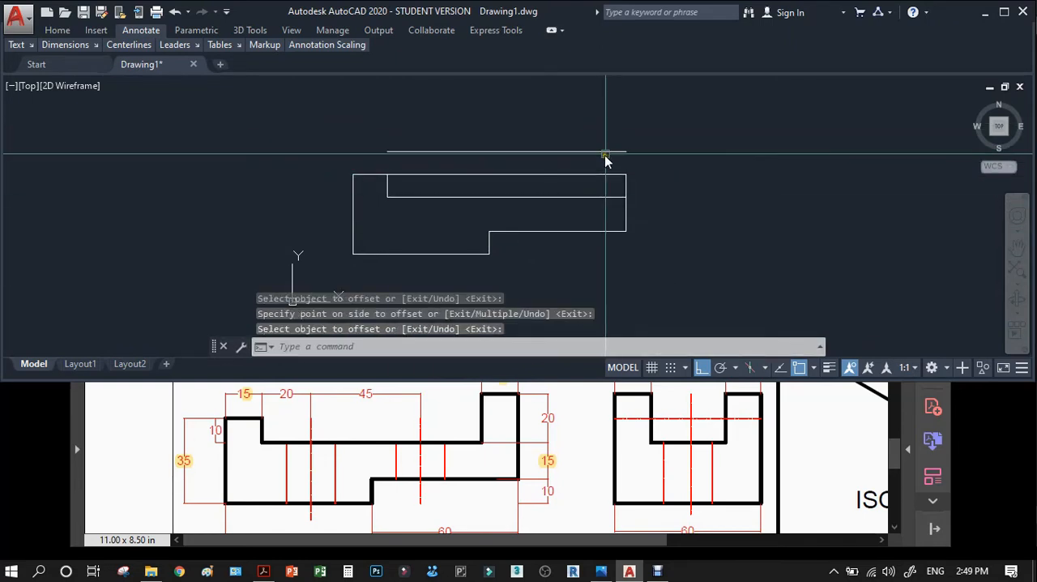
Stretch the upper end of the front view's right edge up to the end of the new offset line.
left_click(627, 186)
left_click(627, 174)
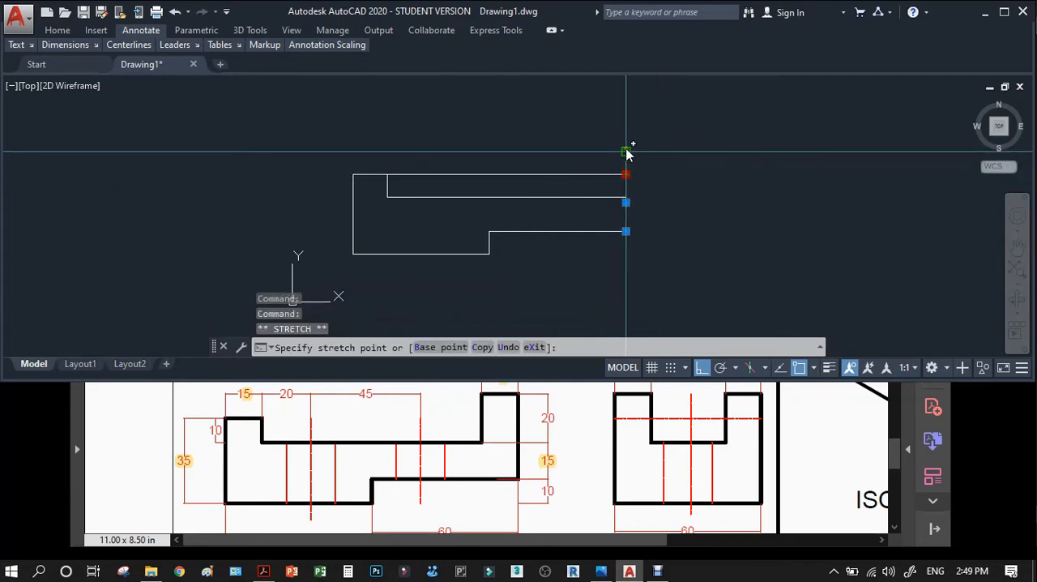
left_click(626, 151)
key("Escape")
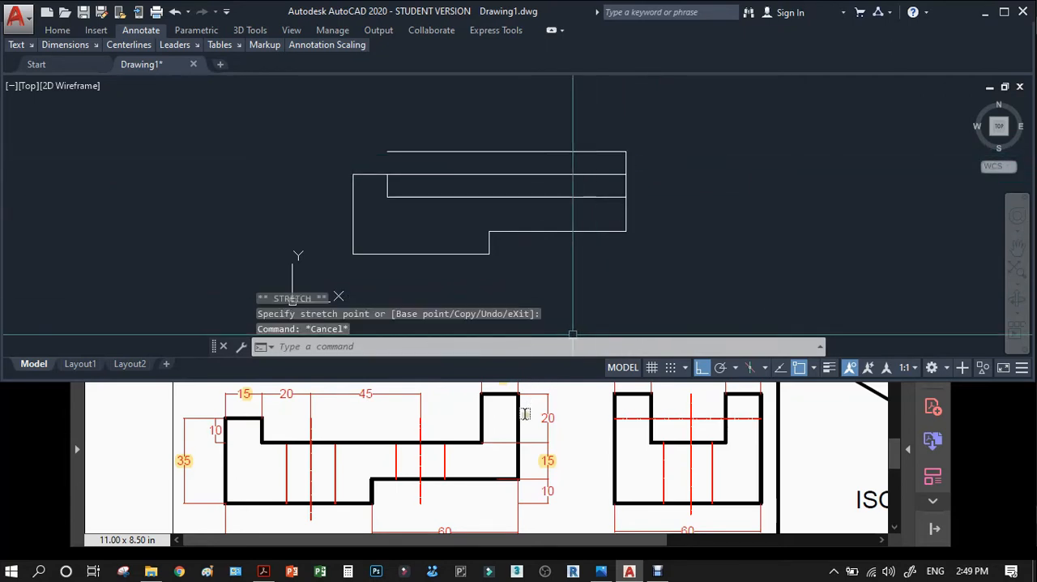
Offset the front view's extended right edge 15 mm to the left.
scroll(518, 417, "up", 1)
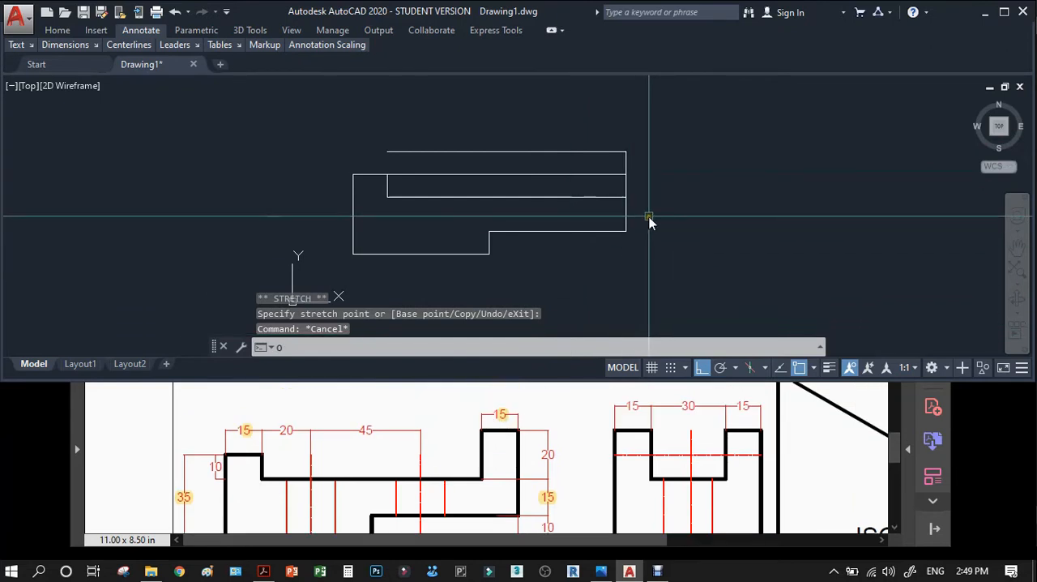
type("o")
key("Return")
type("15")
key("Return")
left_click(626, 163)
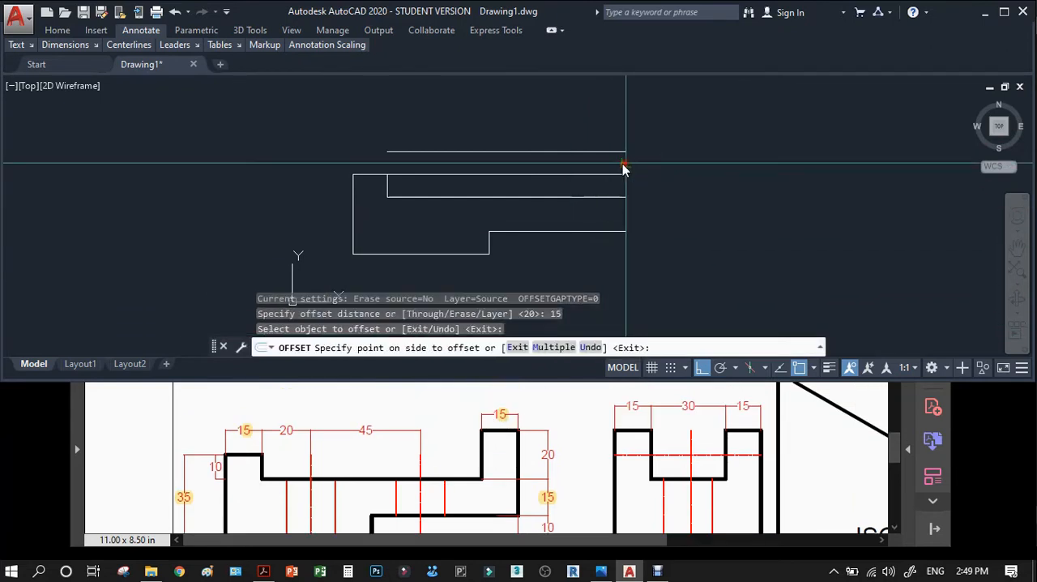
left_click(592, 162)
key("Return")
Trim the uppermost line, the offset vertical and the recess line to form the upright at the front view's right end.
type("tr")
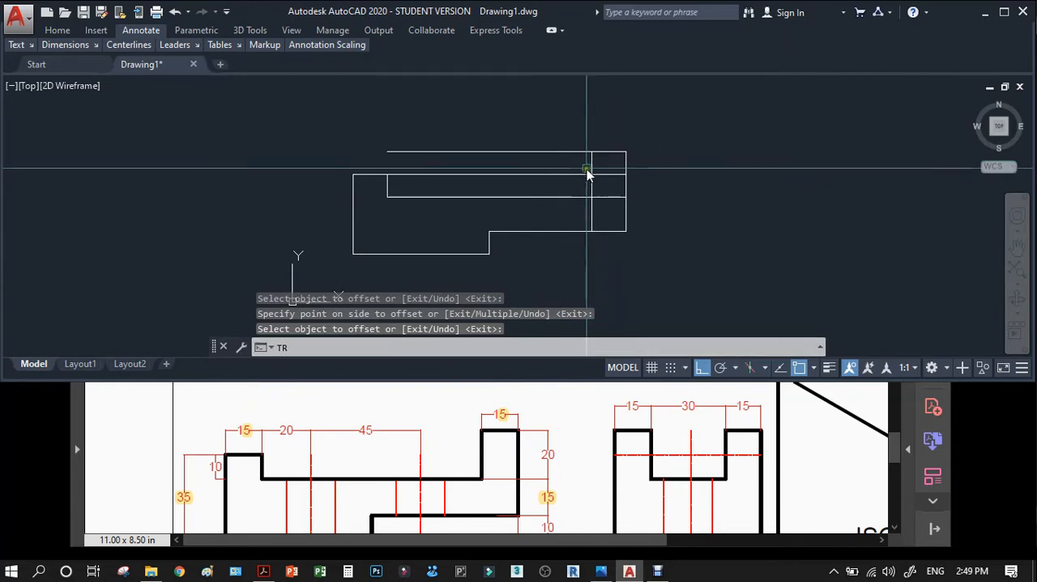
key("Return")
left_click(603, 134)
left_click(585, 198)
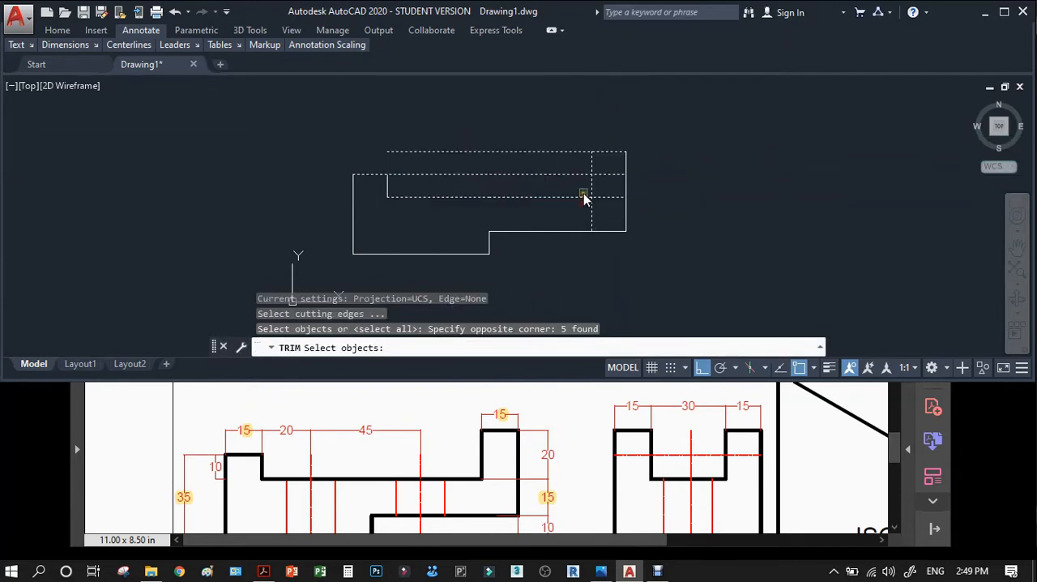
key("Return")
left_click(575, 152)
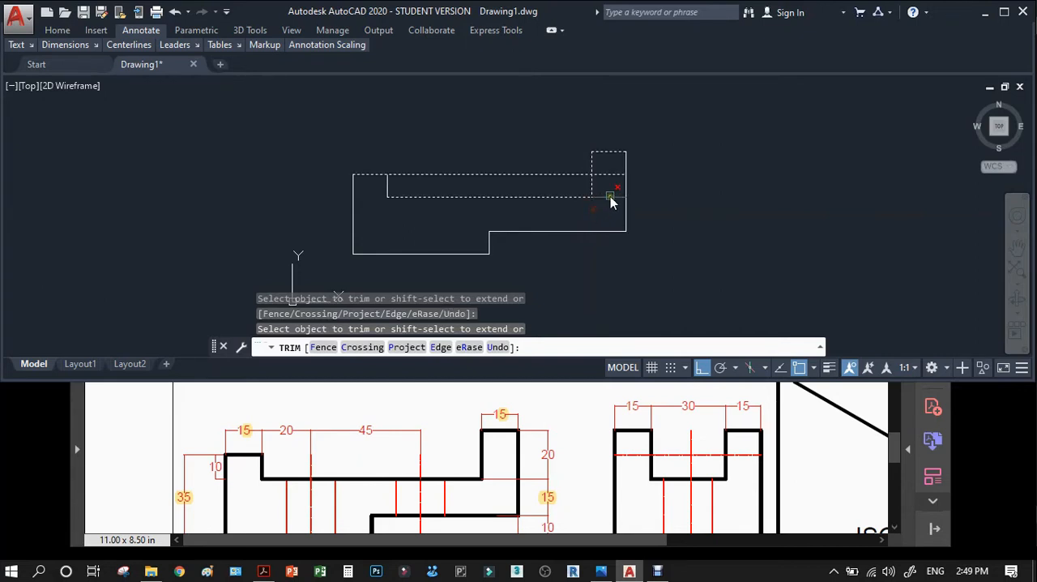
key("Return")
Trim away the line that spans the recess, using the left step's inner edge as the cutting edge.
key("Return")
left_click(388, 187)
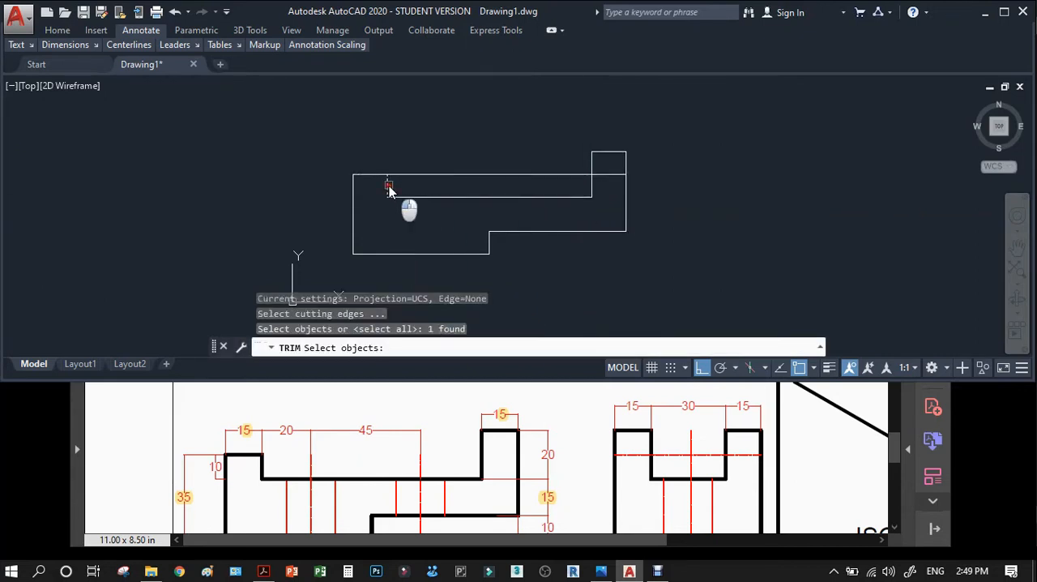
key("Return")
left_click(412, 177)
key("Return")
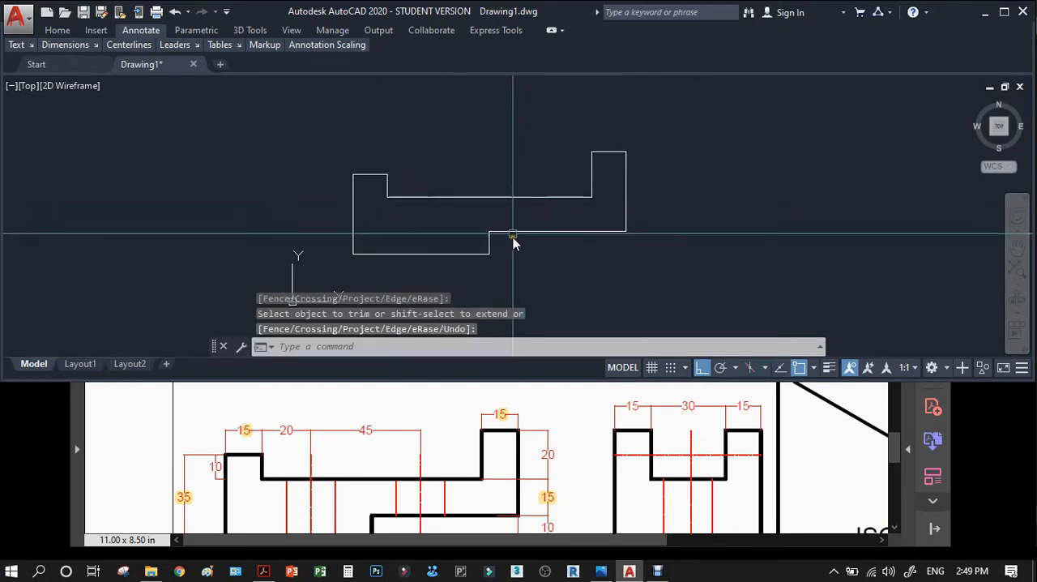
Move the top view rectangle straight down, closer to the front view.
scroll(405, 441, "down", 1)
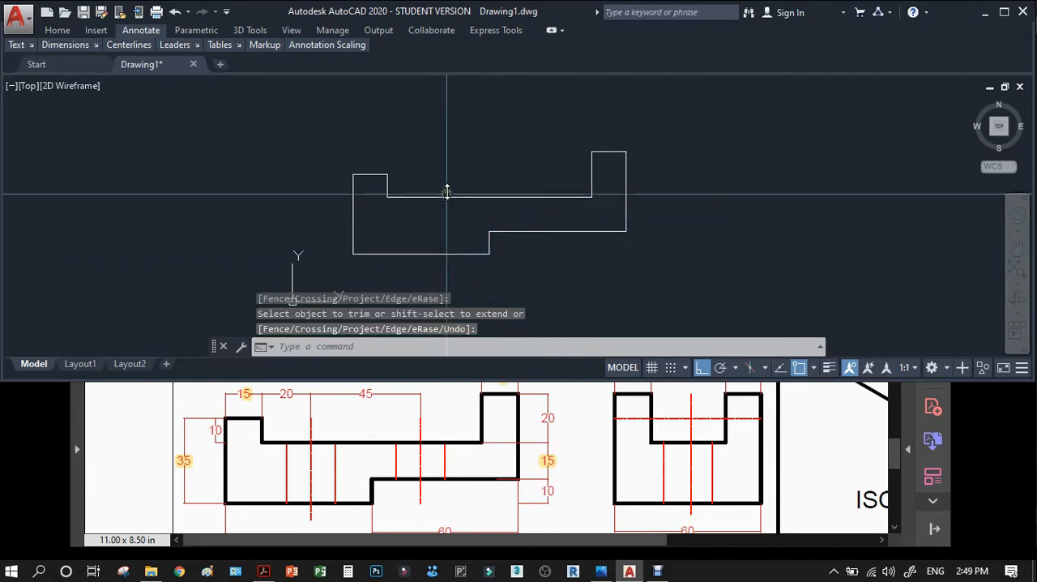
scroll(463, 205, "up", 2)
scroll(465, 232, "down", 6)
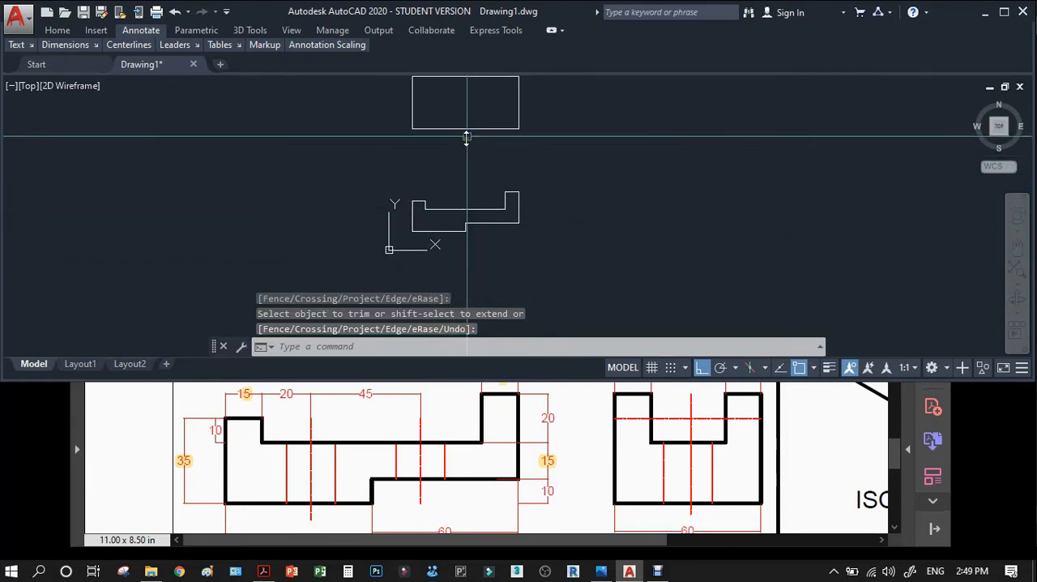
scroll(479, 162, "down", 2)
type("m")
key("Return")
left_click(521, 158)
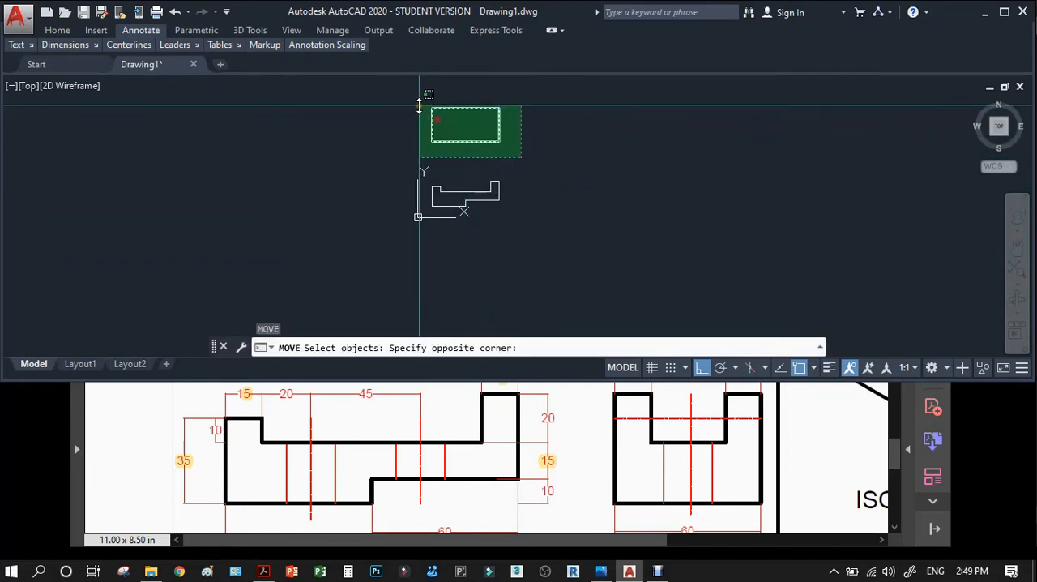
left_click(422, 105)
scroll(490, 142, "up", 3)
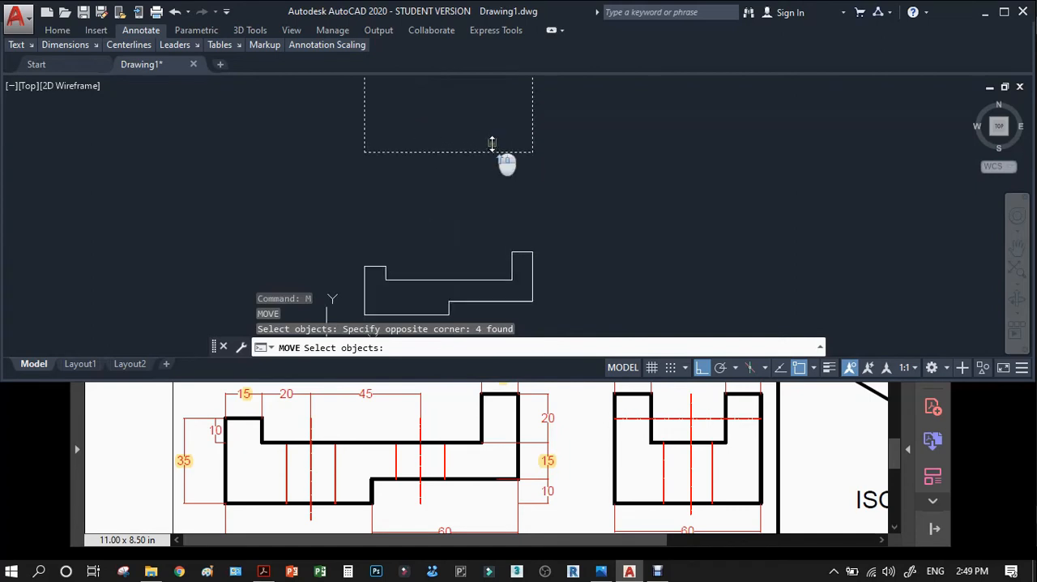
key("Return")
left_click(588, 166)
left_click(588, 168)
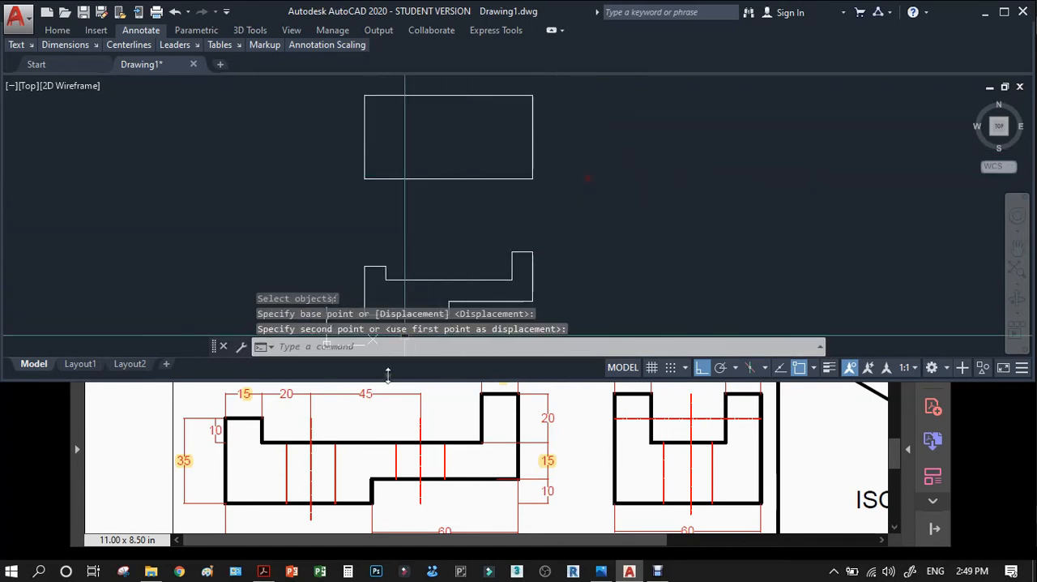
In Acrobat, highlight the 20 dimension above the front view, check the holes in the top view, and return to AutoCAD.
left_click(302, 394)
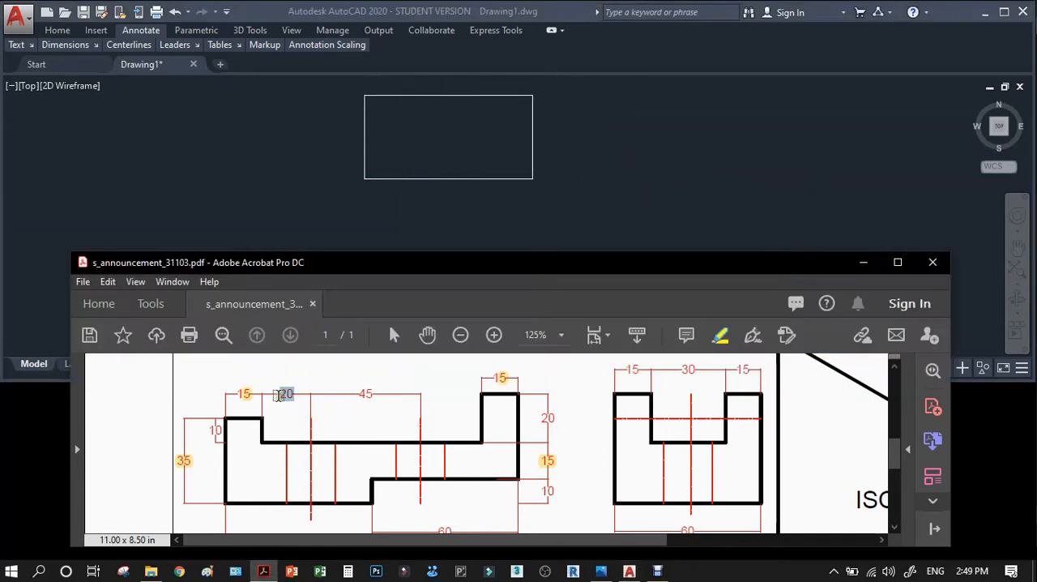
scroll(302, 389, "up", 3)
scroll(302, 389, "up", 2)
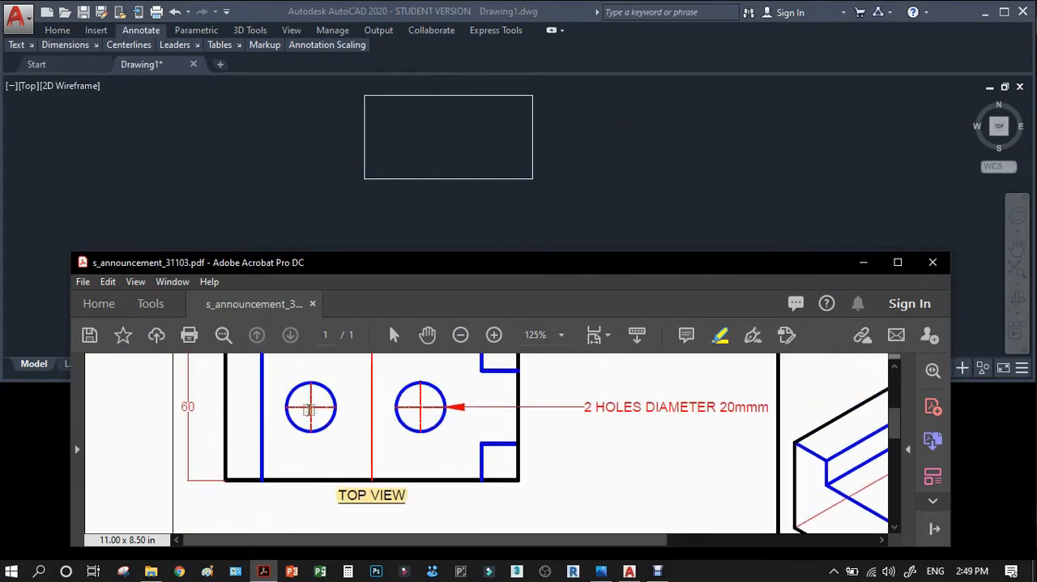
scroll(316, 405, "down", 1)
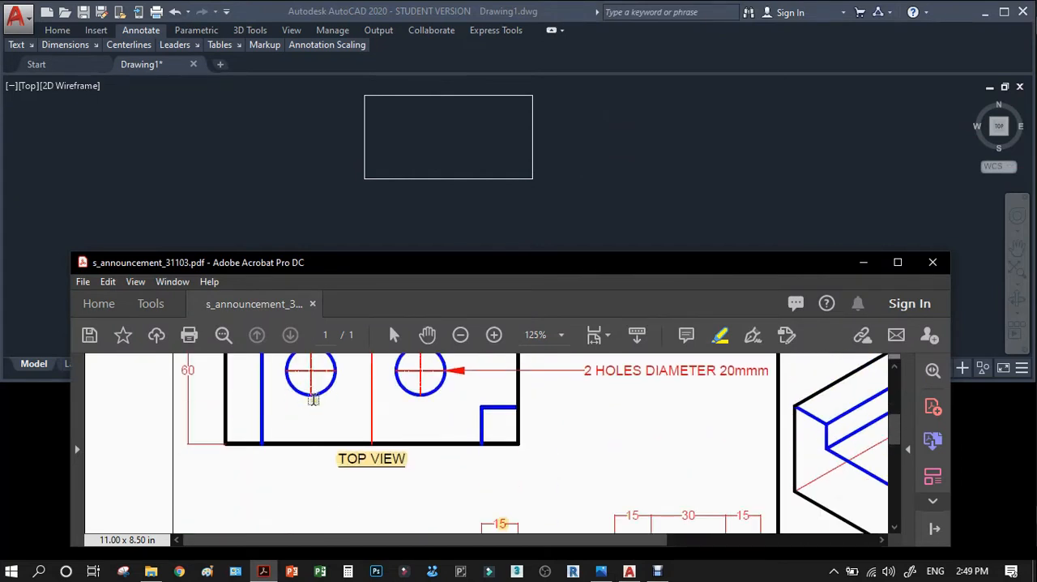
scroll(314, 401, "down", 1)
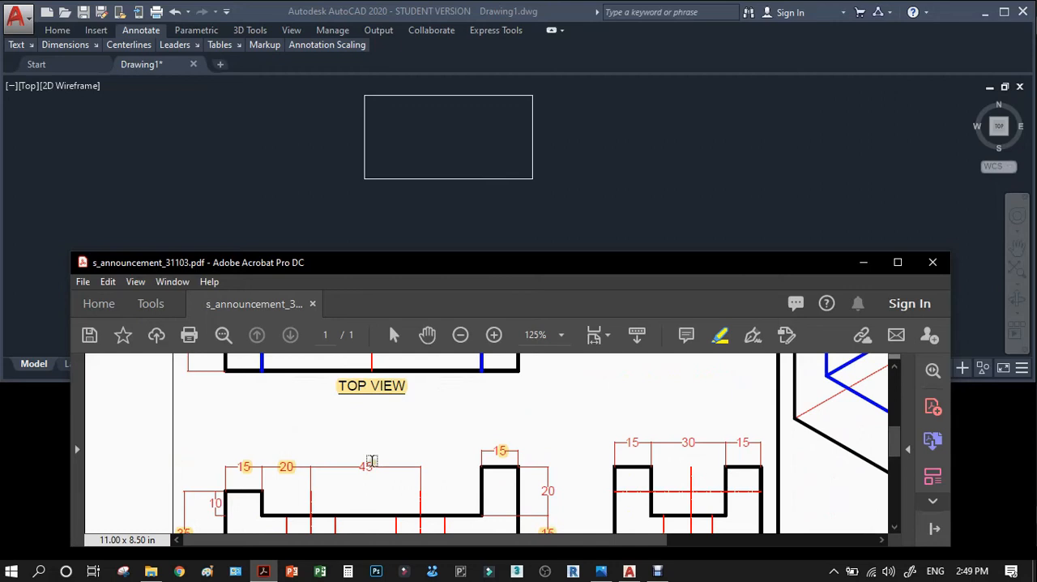
left_click(444, 167)
Try offsetting the left step's inner edge 2 mm to the right, and erase the copy.
scroll(387, 298, "up", 2)
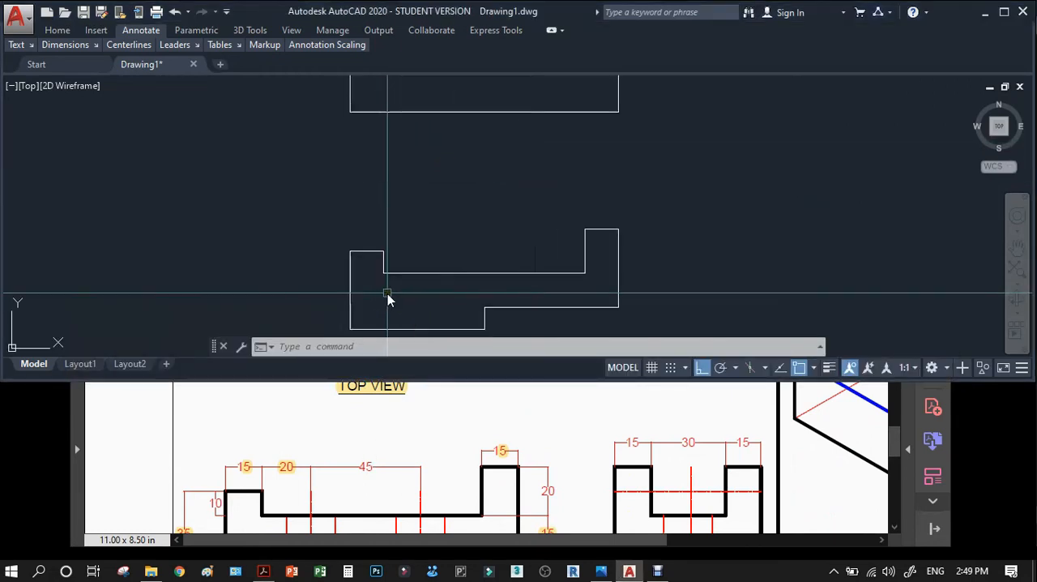
type("o")
key("Return")
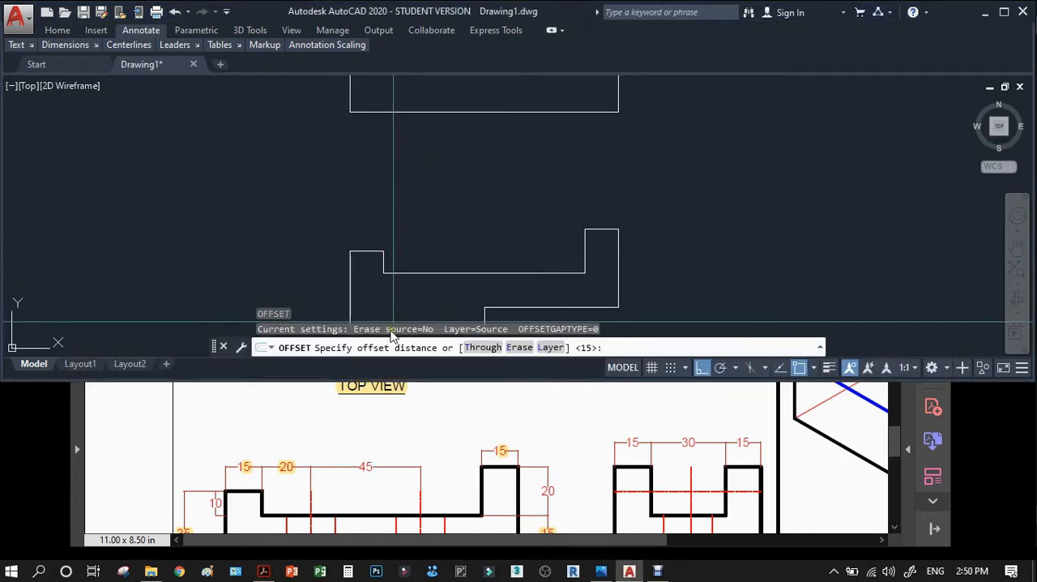
key("Return")
left_click(384, 263)
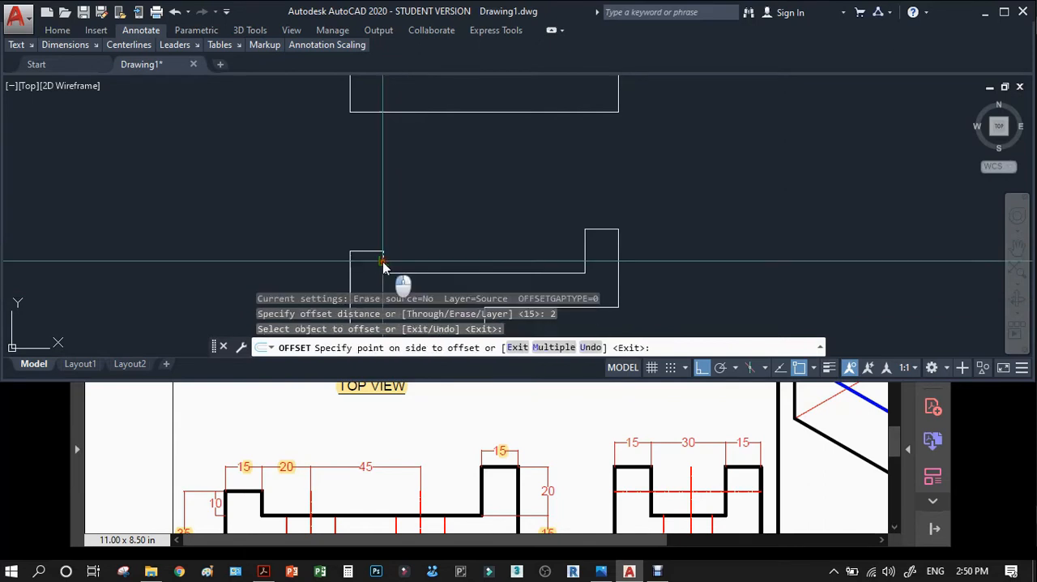
left_click(430, 244)
key("Return")
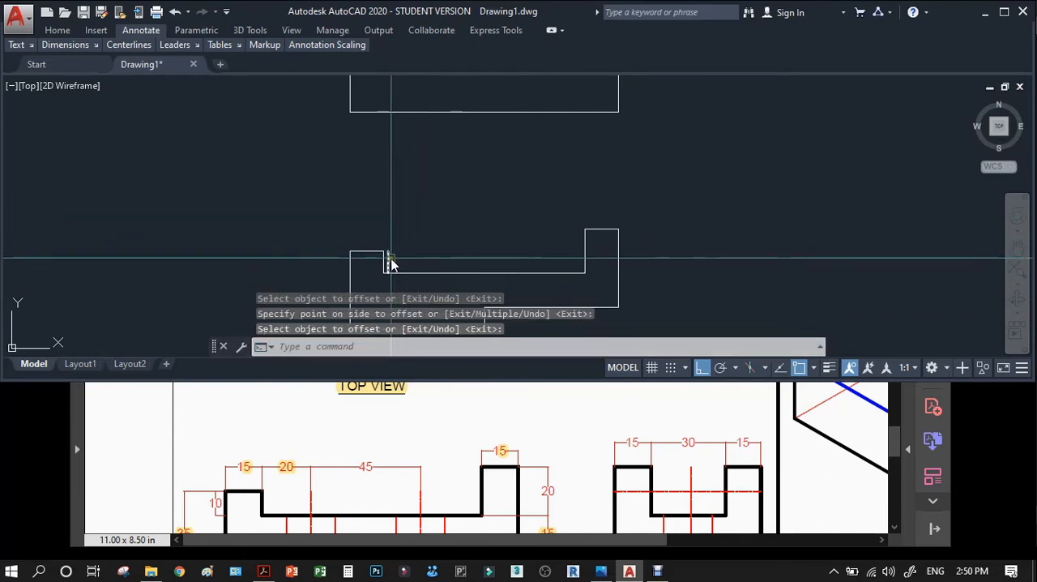
left_click(388, 264)
key("Delete")
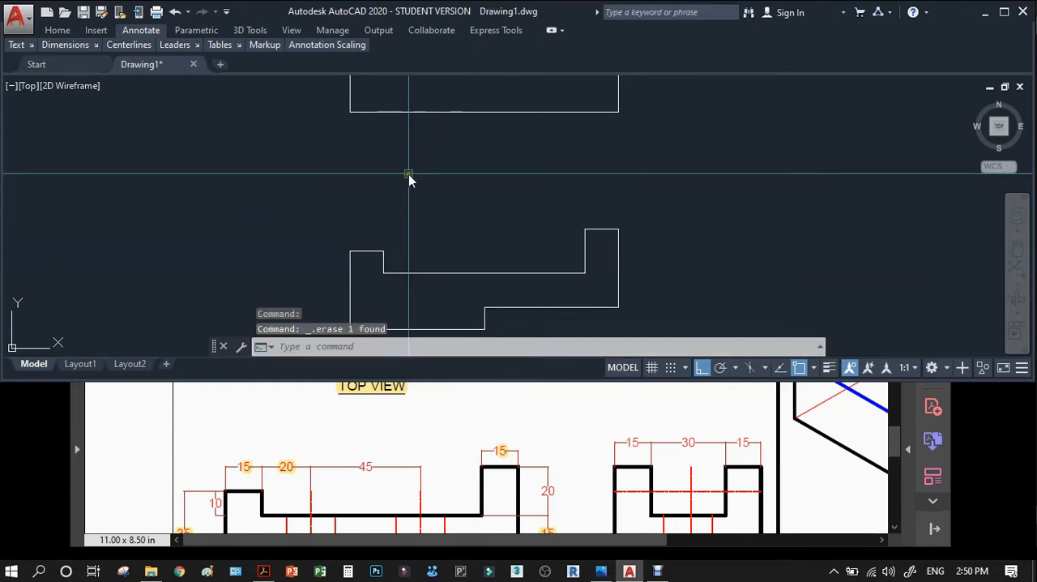
Offset the left step's inner edge 20 mm to the right to mark the first hole's centre.
scroll(417, 247, "up", 2)
type("o")
key("Return")
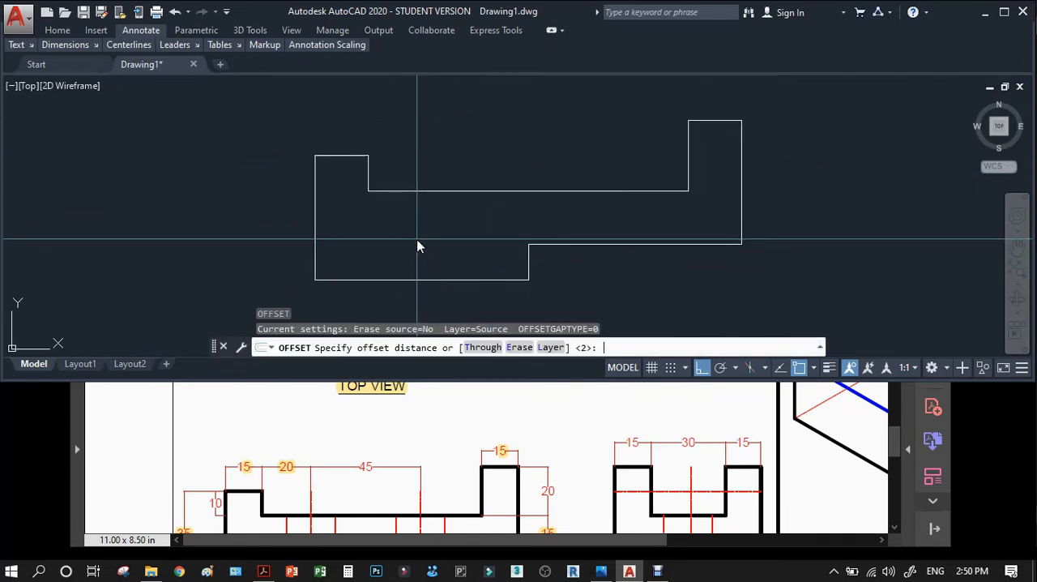
type("20")
key("Return")
left_click(370, 174)
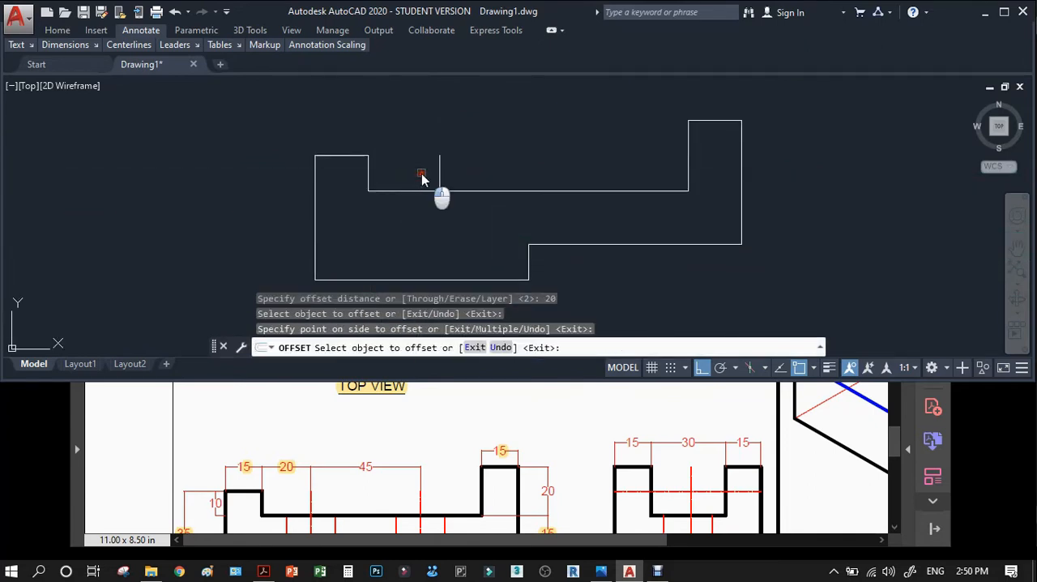
key("Return")
key("Return")
Offset the first hole's centre line 45 mm to the right to mark the second hole's centre.
key("Return")
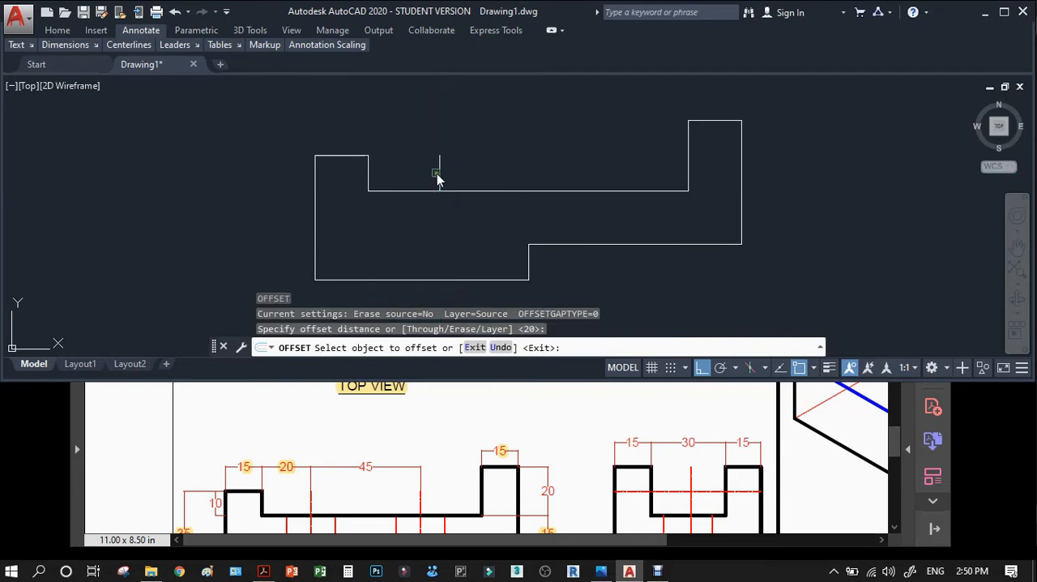
key("Return")
key("Return")
type("45")
key("Return")
left_click(440, 173)
left_click(470, 165)
key("Return")
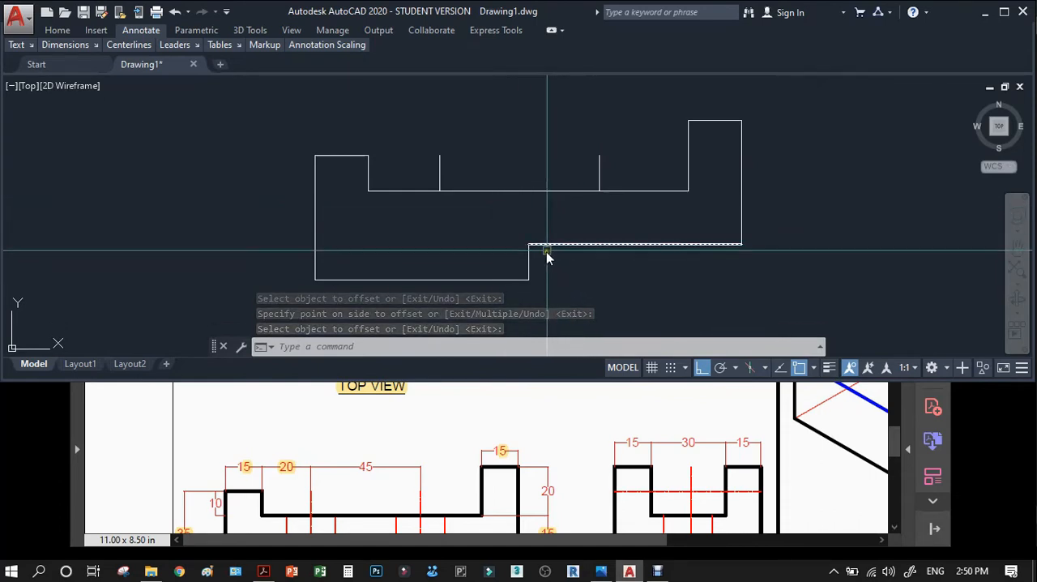
scroll(544, 258, "down", 2)
scroll(544, 258, "down", 4)
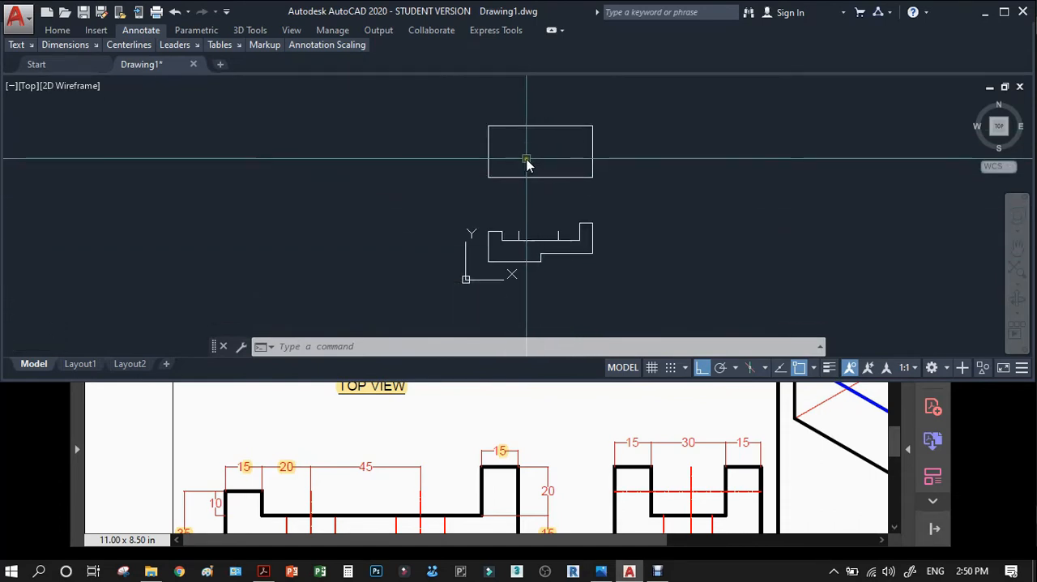
scroll(517, 212, "up", 4)
type("s")
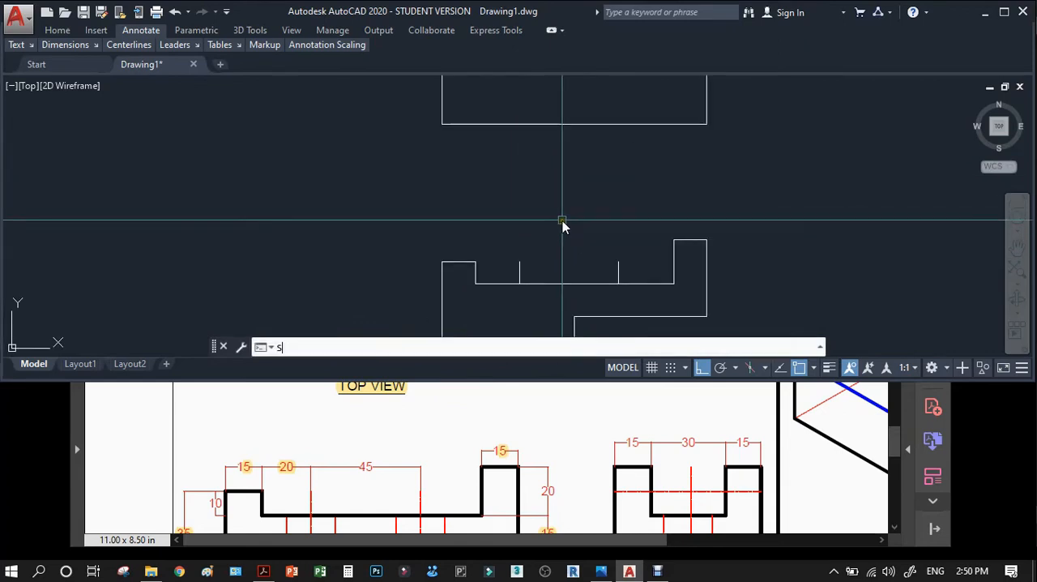
key("Return")
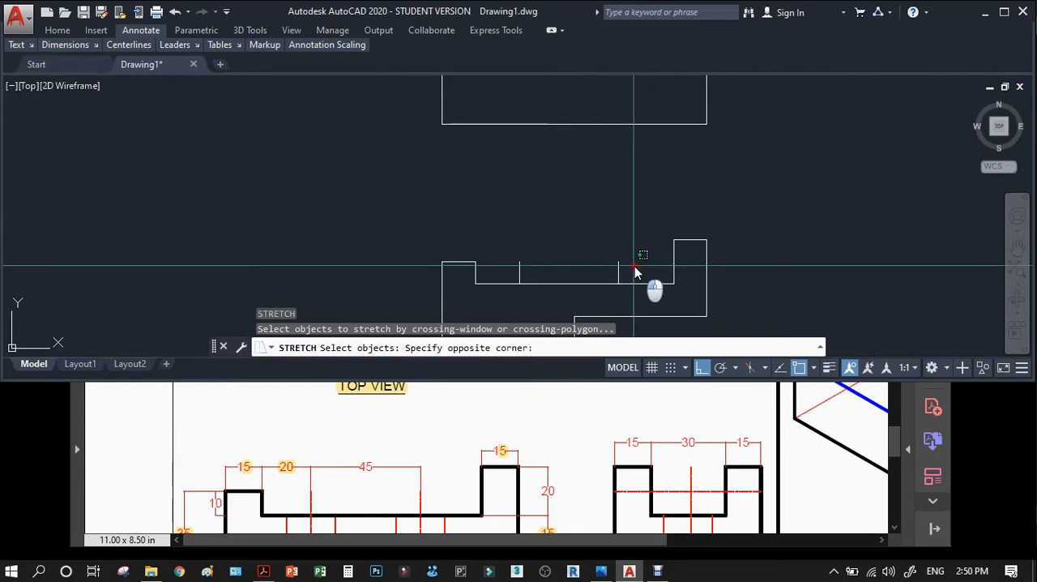
key("Escape")
key("Return")
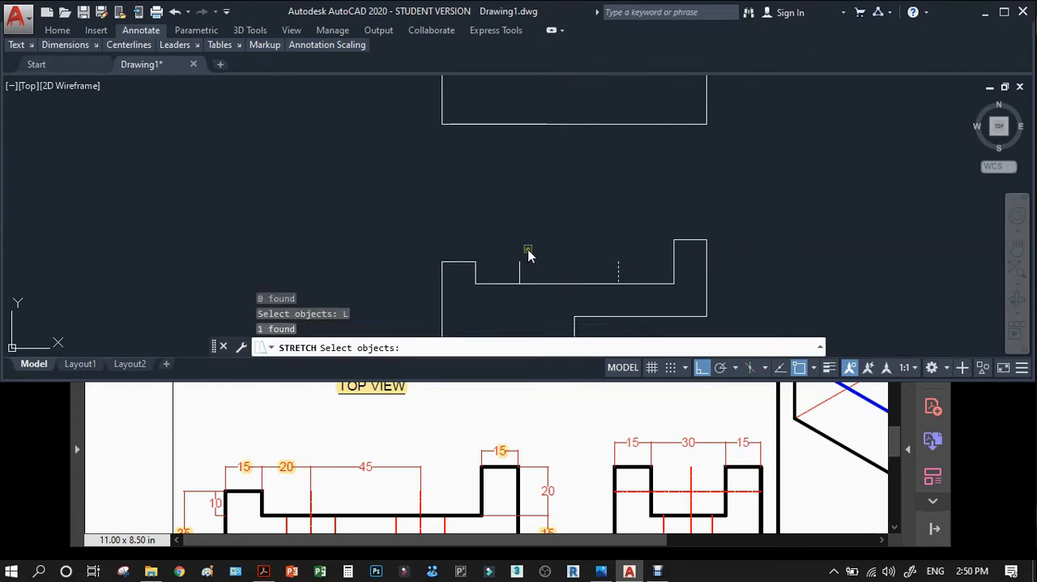
key("Escape")
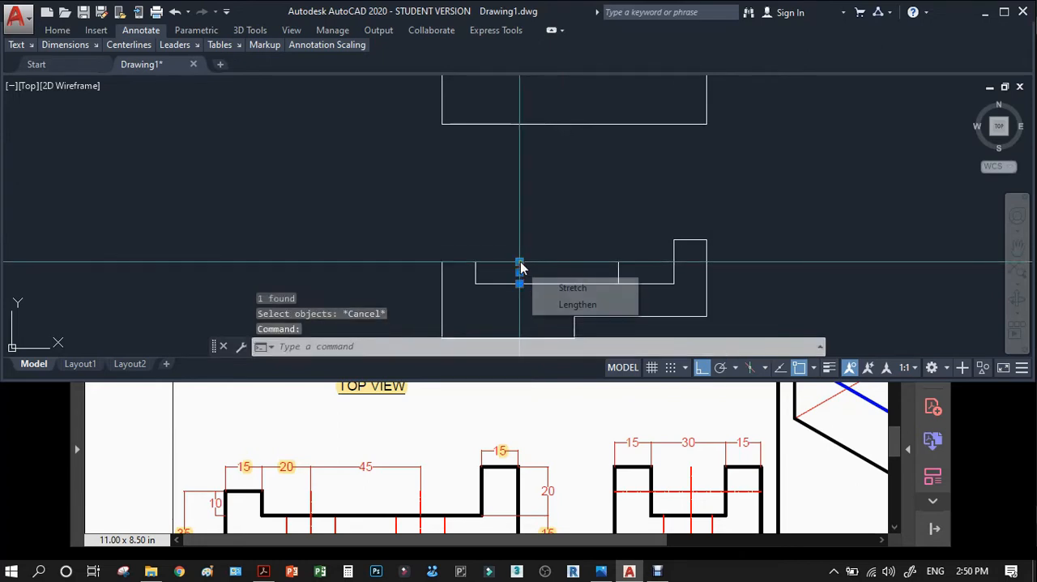
Stretch the upper end of the first hole's centre line vertically to the top view's upper edge.
left_click(519, 267)
scroll(520, 267, "down", 4)
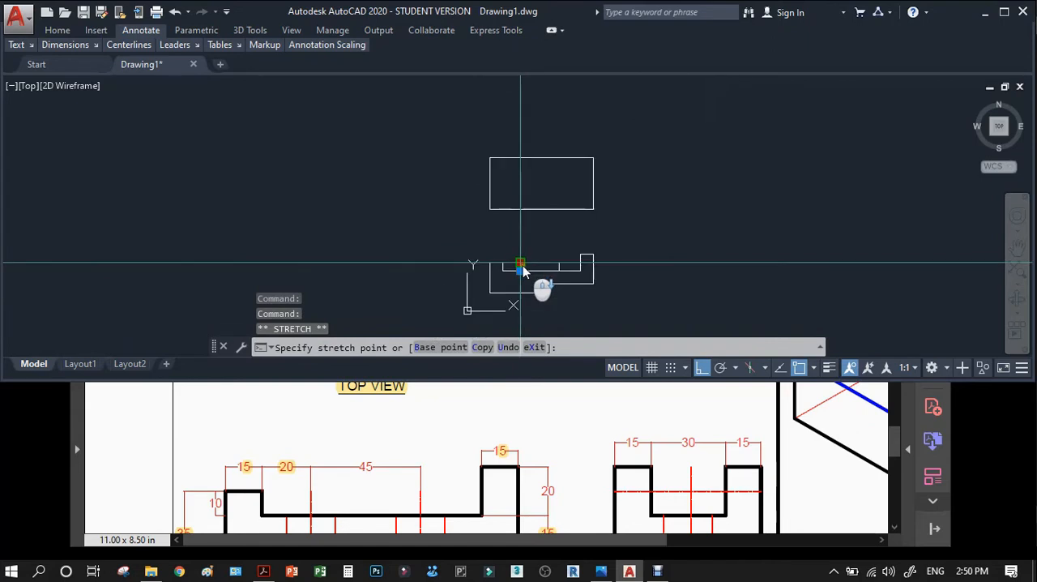
left_click(524, 158)
key("Escape")
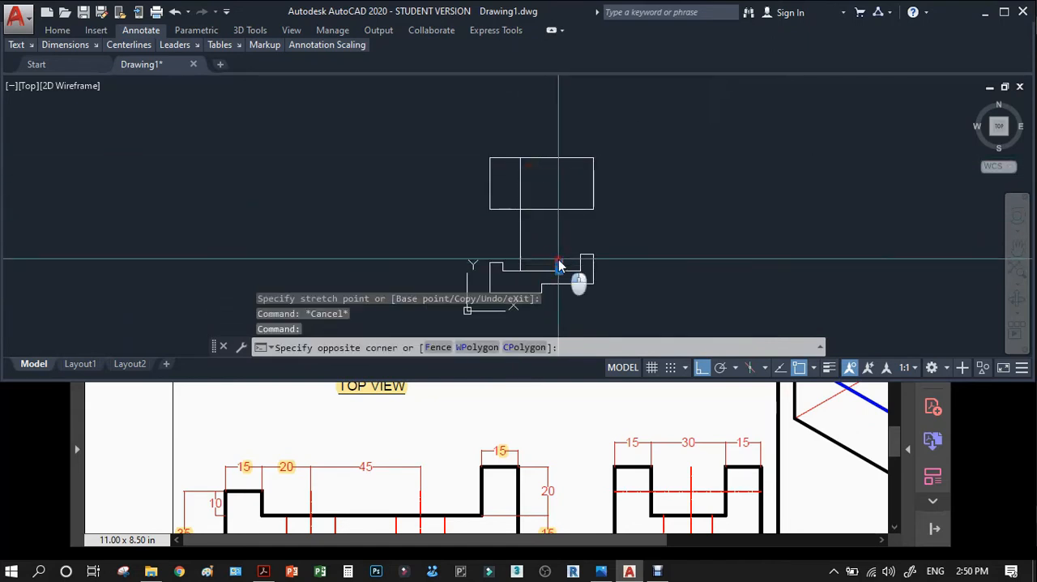
Stretch the upper end of the second hole's centre line vertically to the top view's upper edge.
left_click(560, 270)
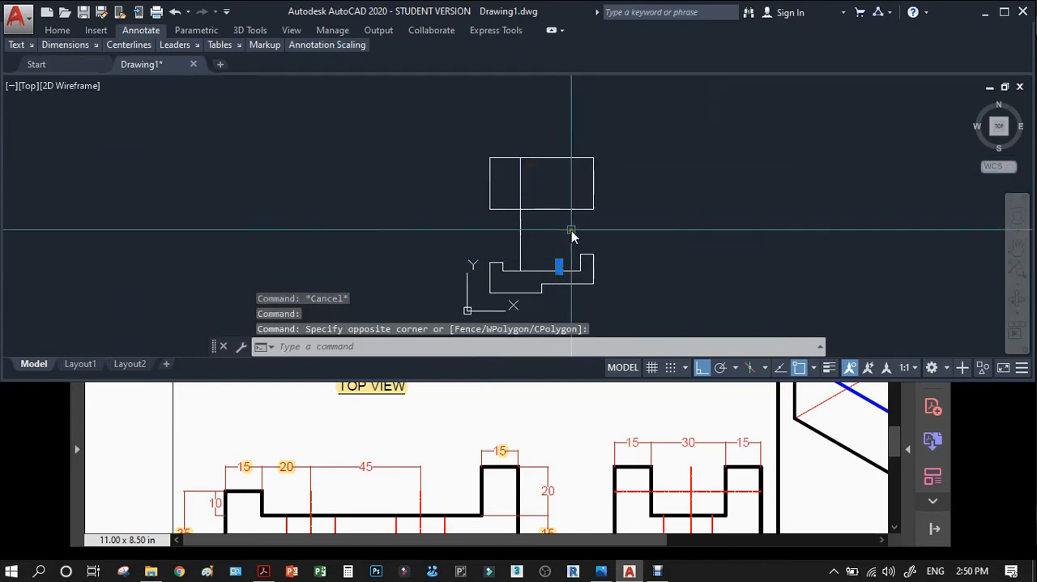
scroll(558, 268, "up", 4)
left_click(558, 268)
scroll(555, 267, "down", 2)
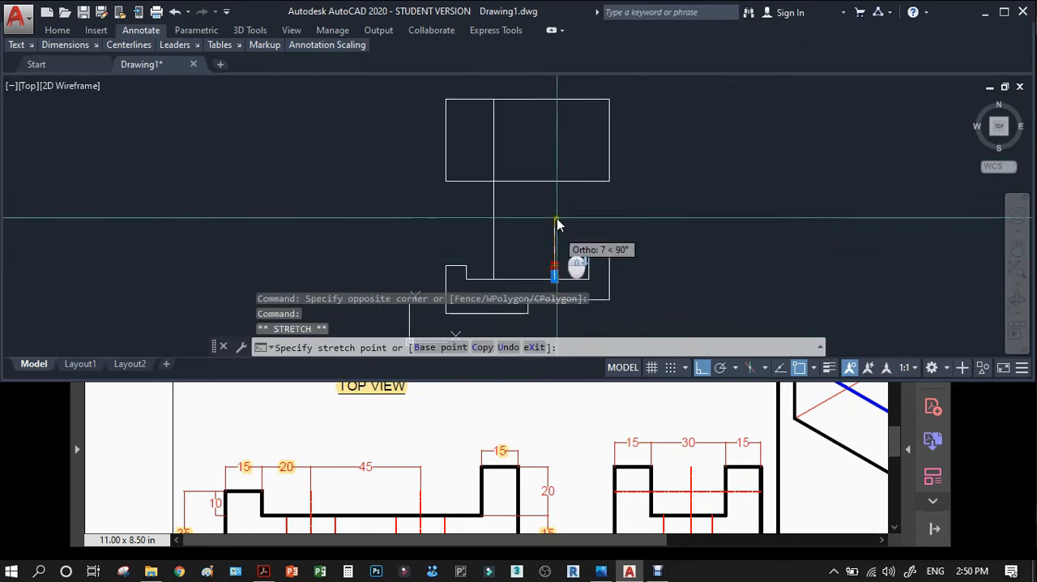
left_click(555, 100)
key("Escape")
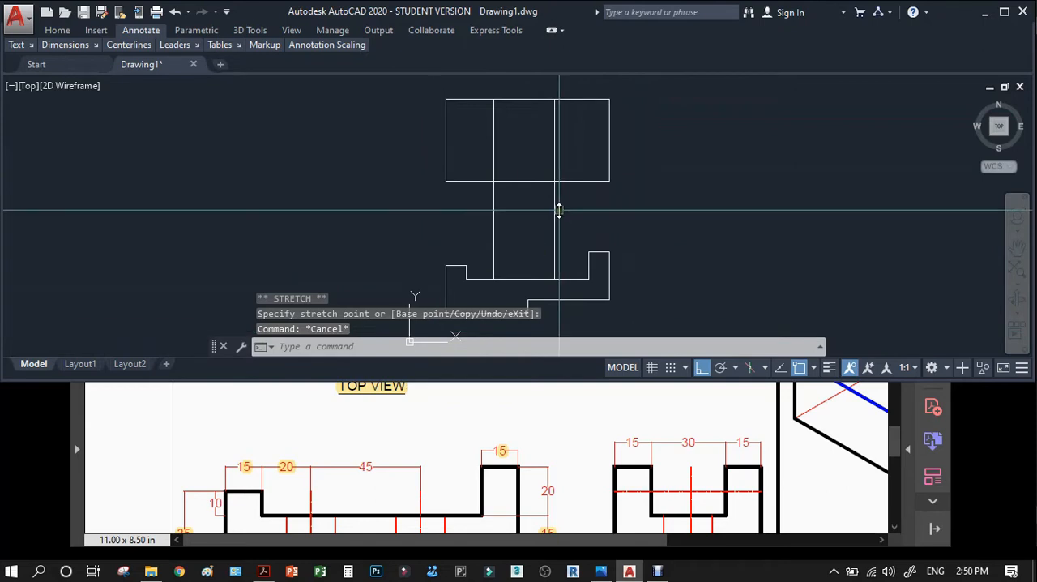
In Acrobat, examine the holes in the top view, and return to AutoCAD and enlarge its window.
scroll(390, 421, "up", 3)
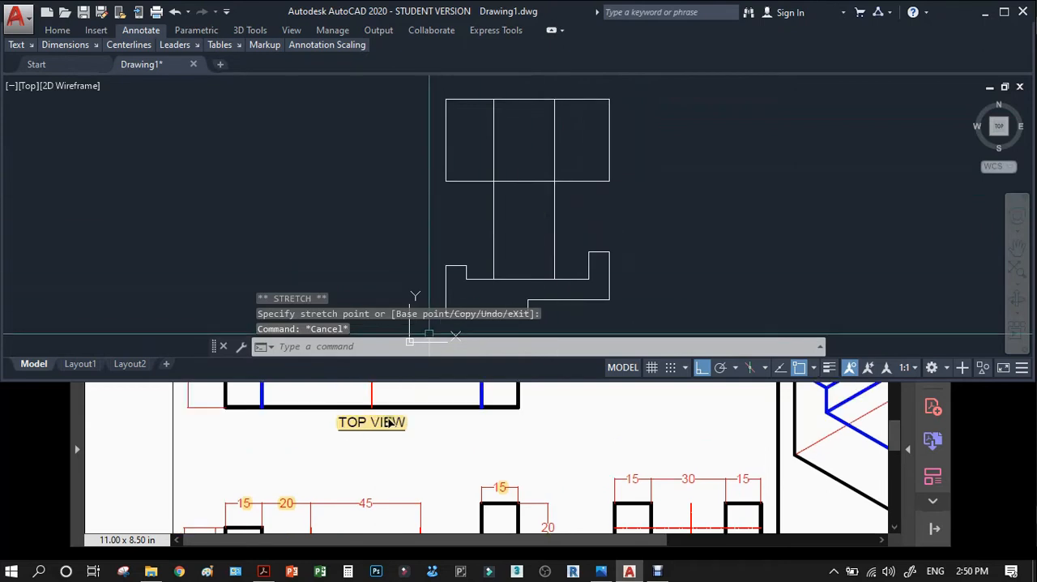
left_click(519, 419)
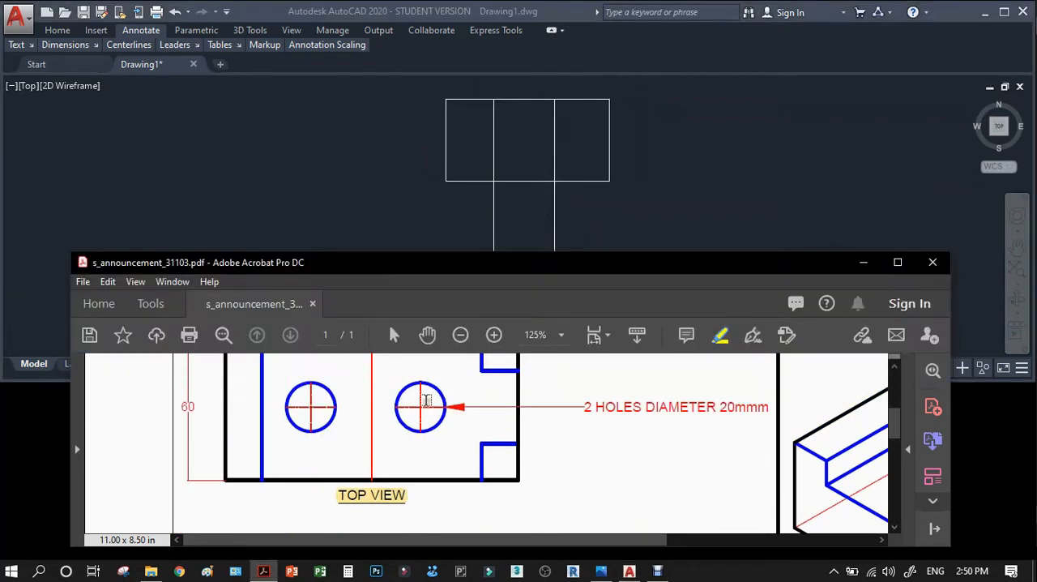
left_click(644, 170)
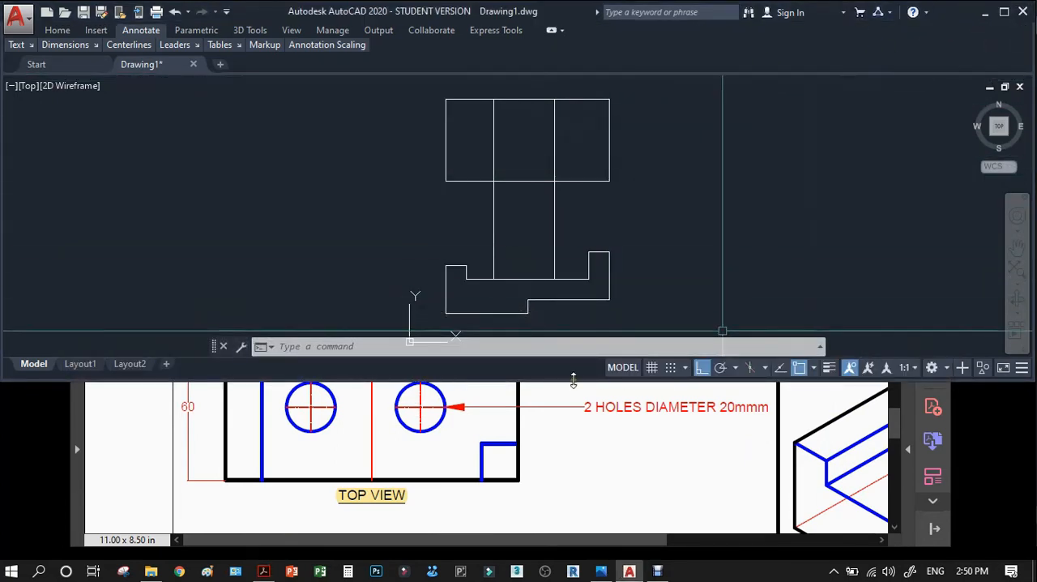
mouse_move(572, 381)
left_mouse_down()
mouse_move(586, 542)
mouse_move(572, 556)
left_mouse_up()
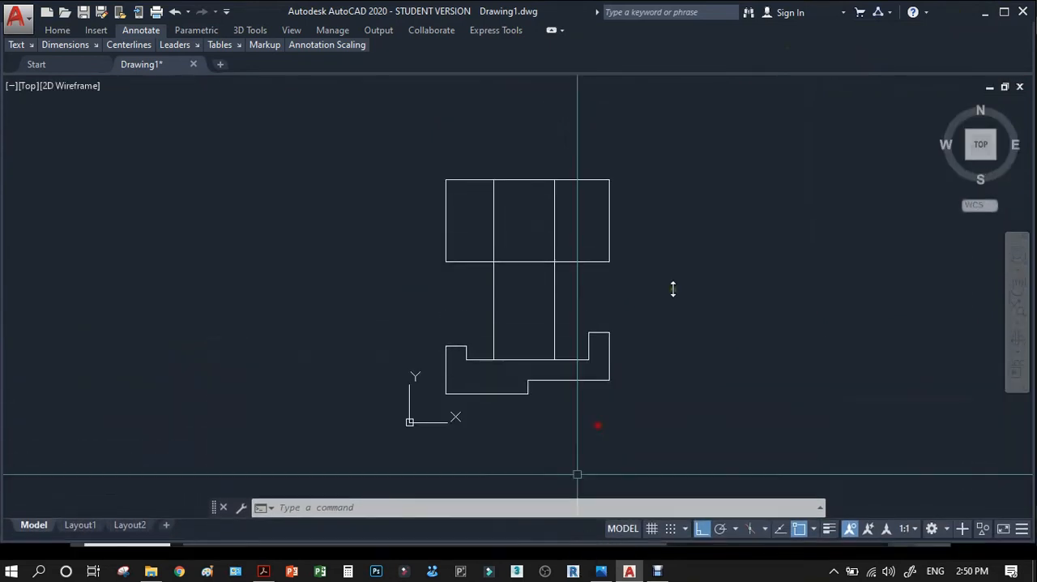
left_click(672, 245)
key("Escape")
Draw a horizontal line across the top view between the midpoints of its two side edges.
scroll(539, 191, "up", 4)
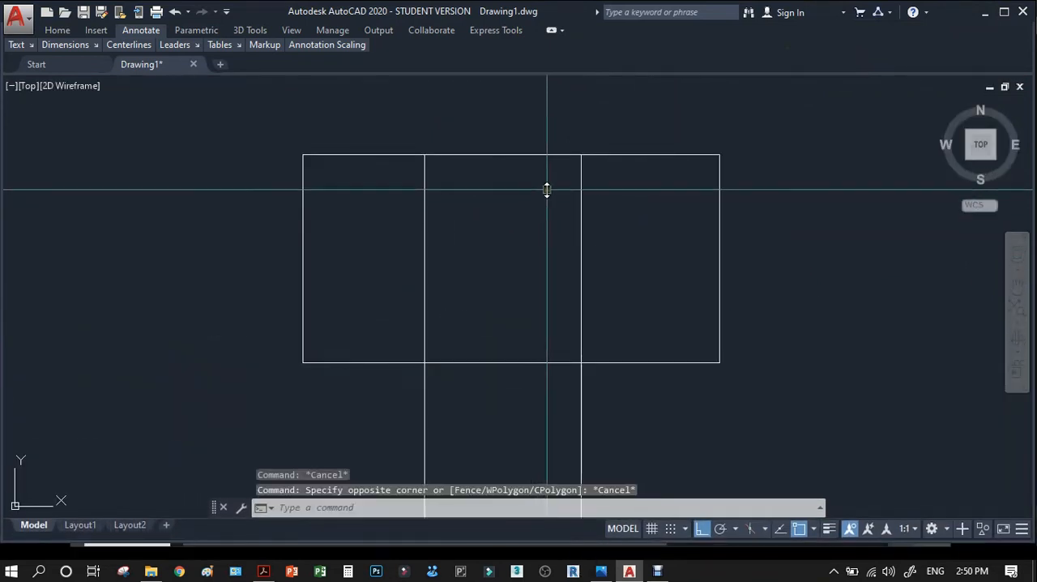
type("l")
key("Return")
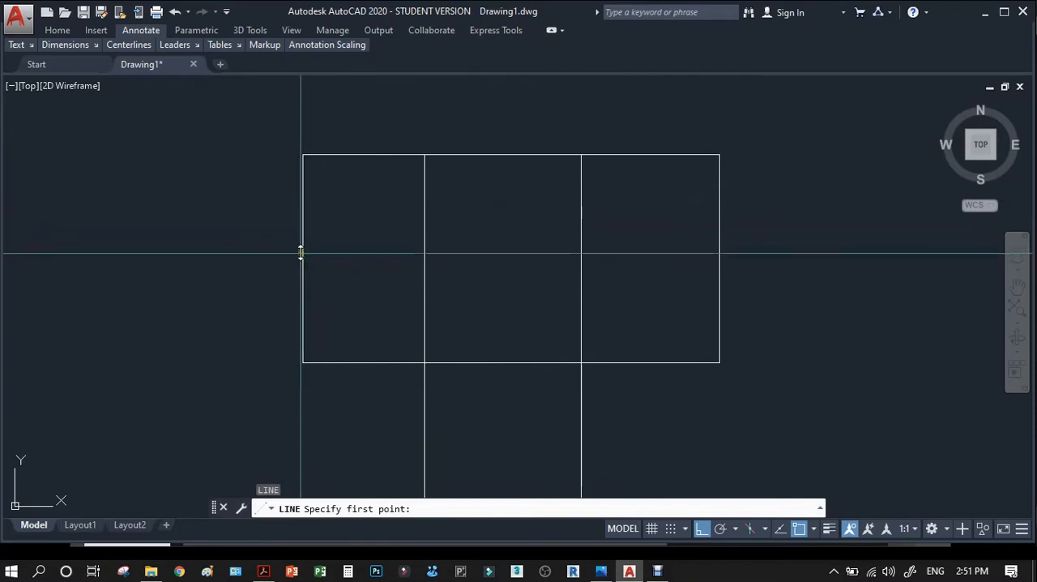
left_click(303, 258)
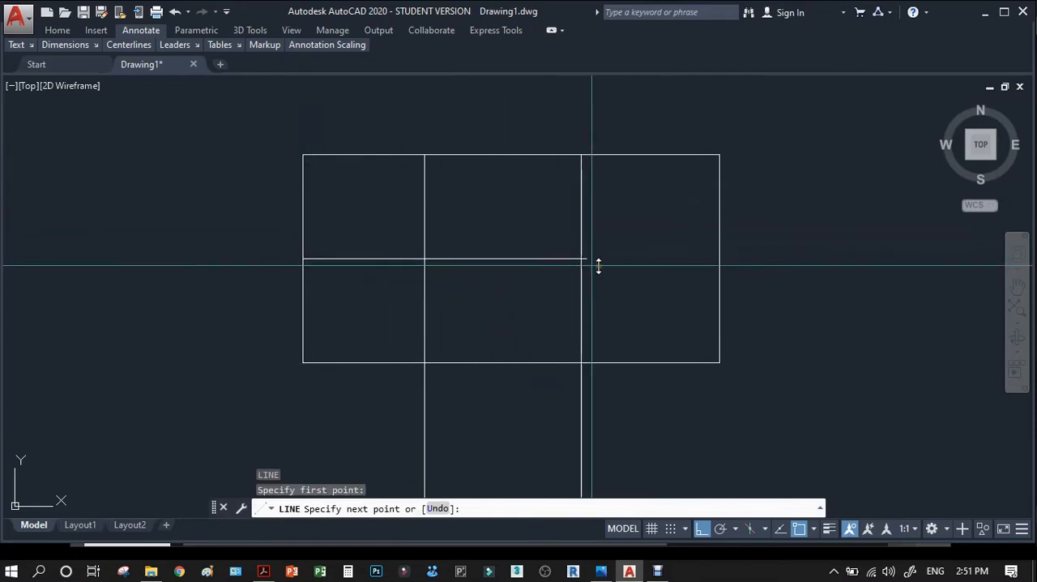
left_click(715, 258)
key("Escape")
Check the hole note in Acrobat, return to AutoCAD, and draw a 20 mm diameter circle at the first hole's centre in the top view.
scroll(534, 195, "down", 2)
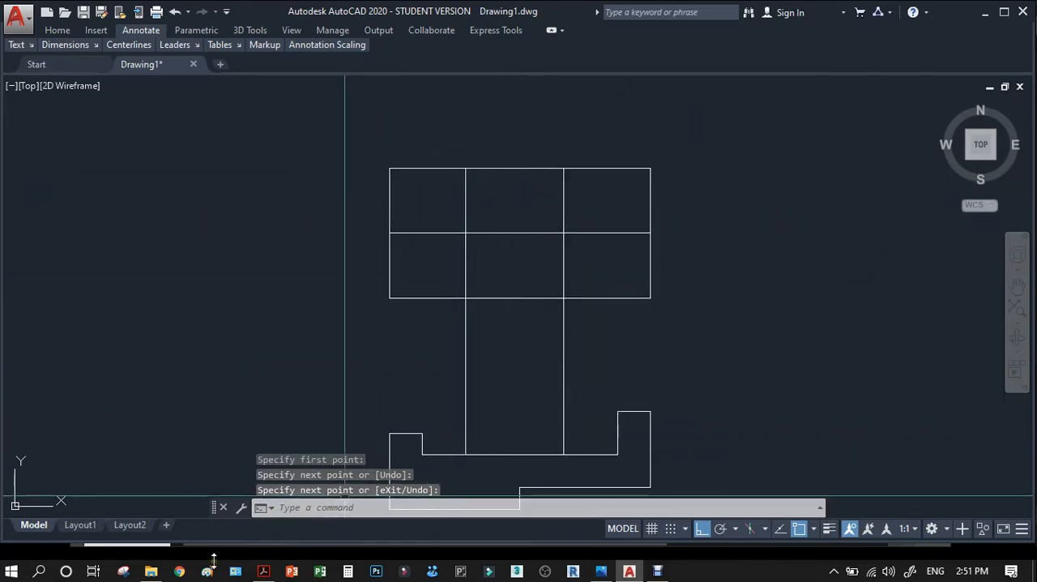
left_click(263, 572)
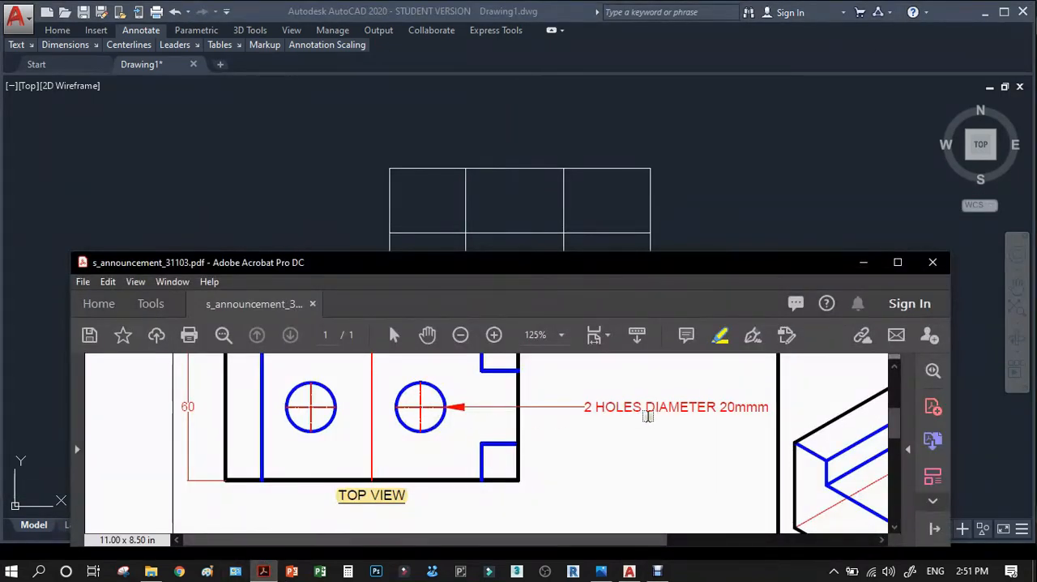
left_click(747, 199)
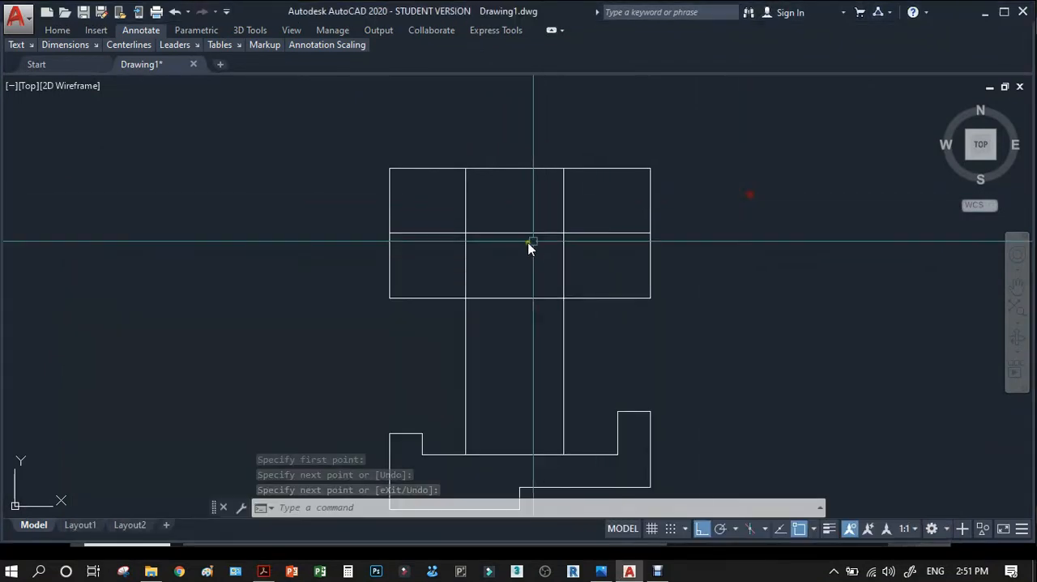
type("c")
key("Return")
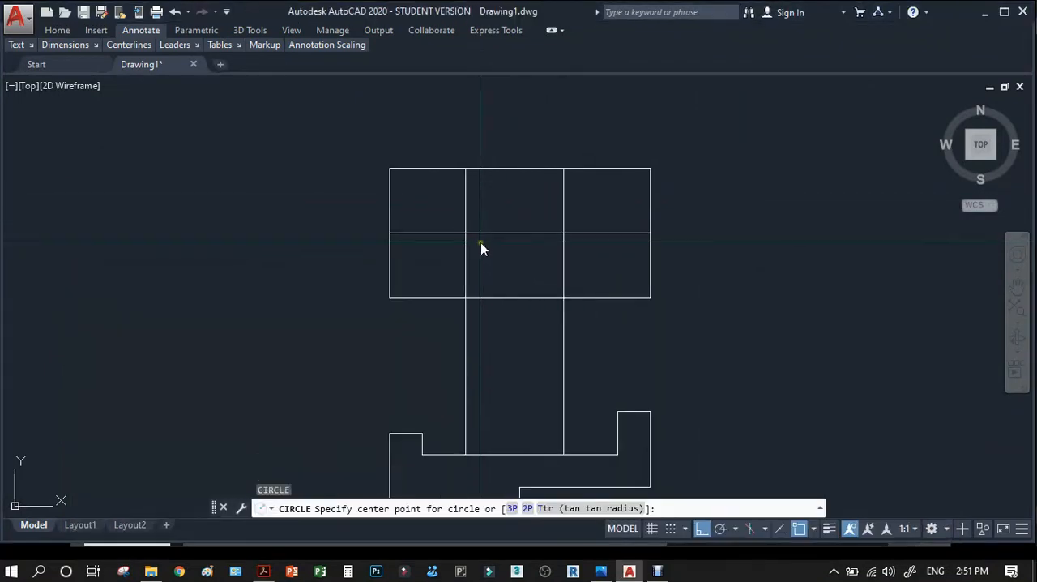
scroll(477, 240, "up", 5)
left_click(431, 220)
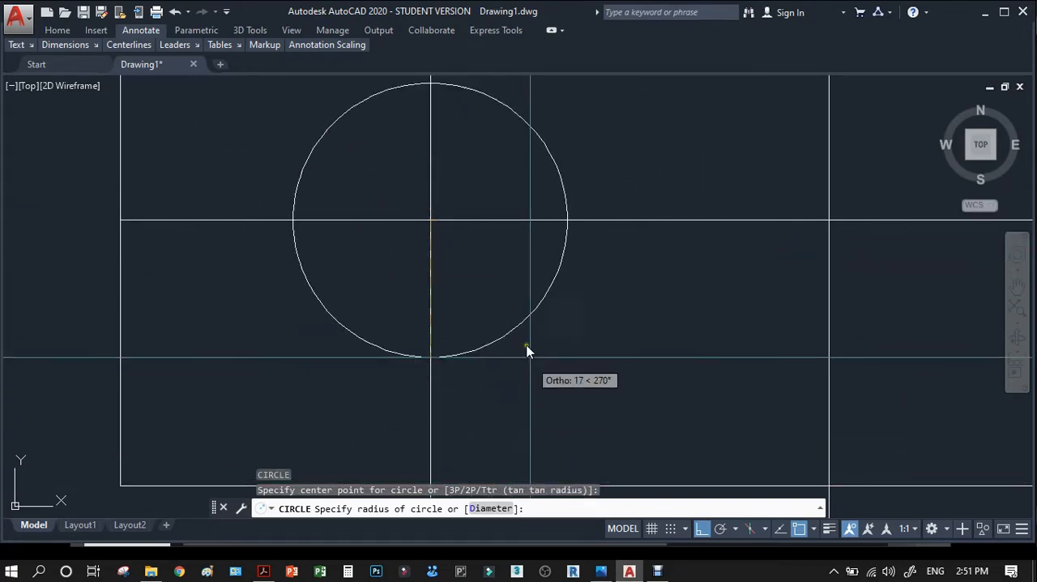
type("d")
key("Return")
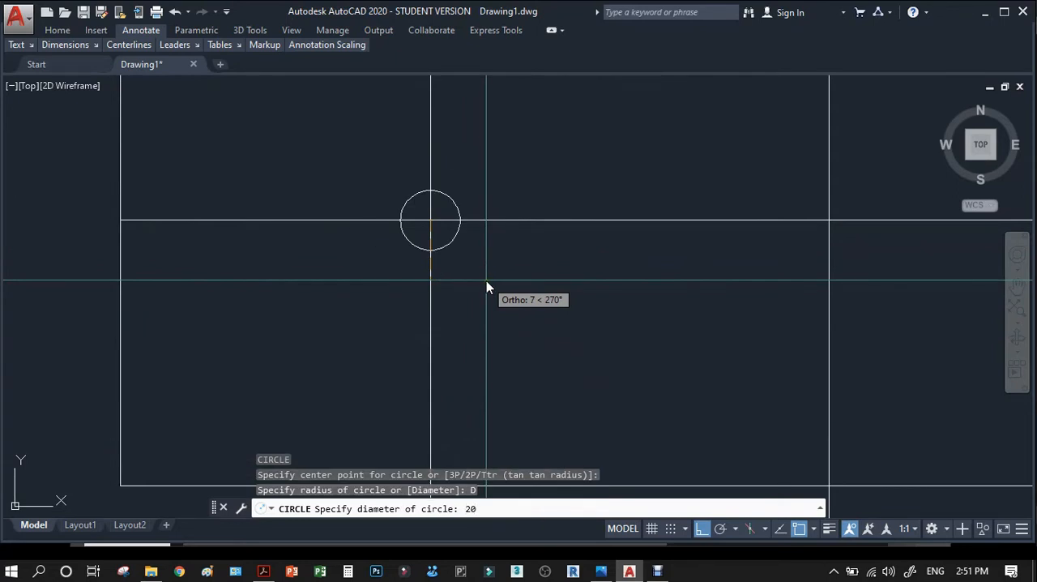
type("20")
key("Return")
Copy the hole circle from the first vertical centre line to the second one in the top view.
scroll(479, 273, "down", 1)
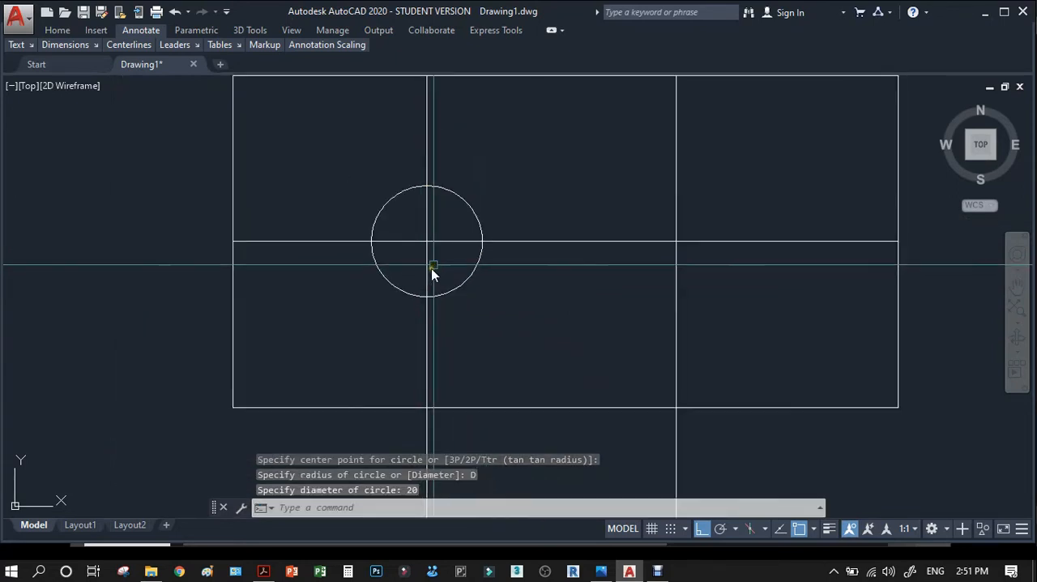
type("co")
key("Return")
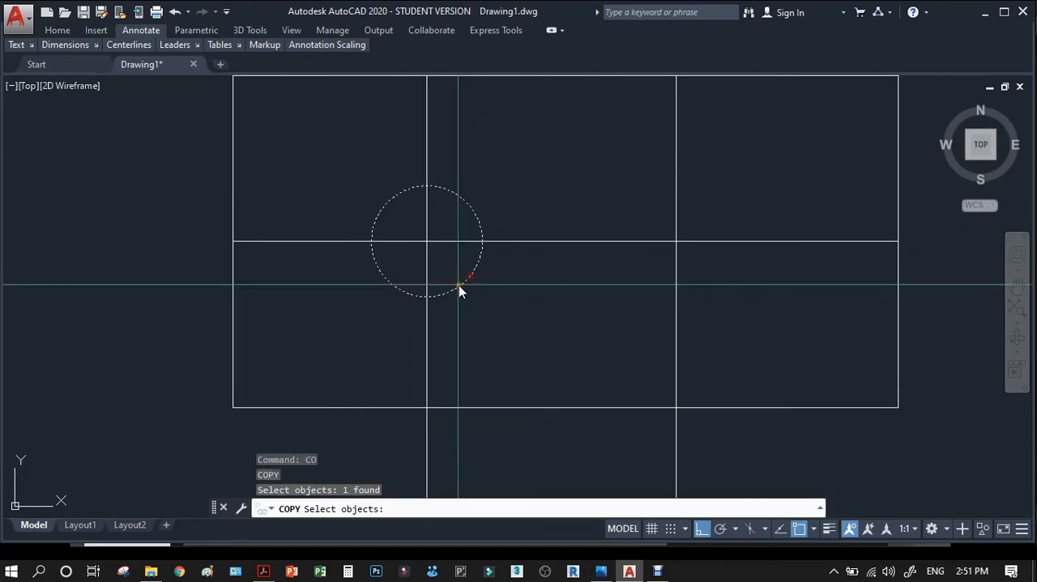
key("Return")
left_click(427, 264)
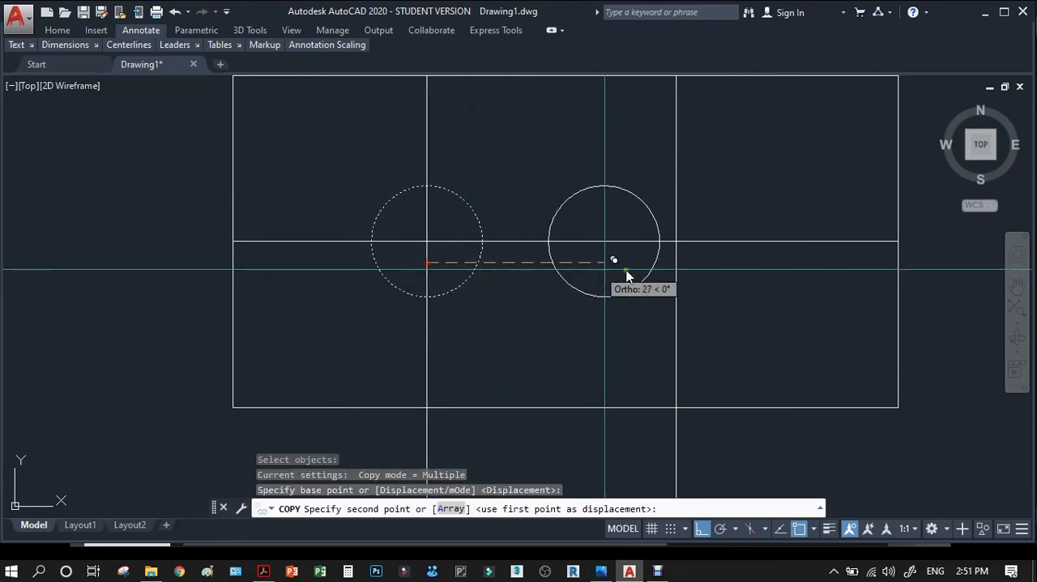
left_click(679, 264)
key("Return")
Trim the two vertical centre lines above and below the hole circles, using both circles as cutting edges.
type("tr")
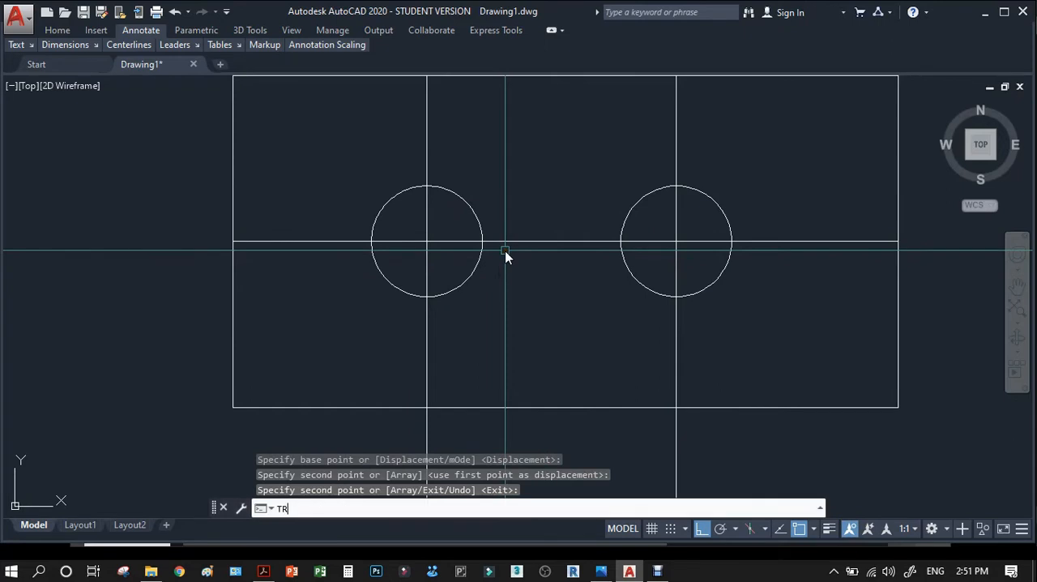
key("Return")
left_click(713, 203)
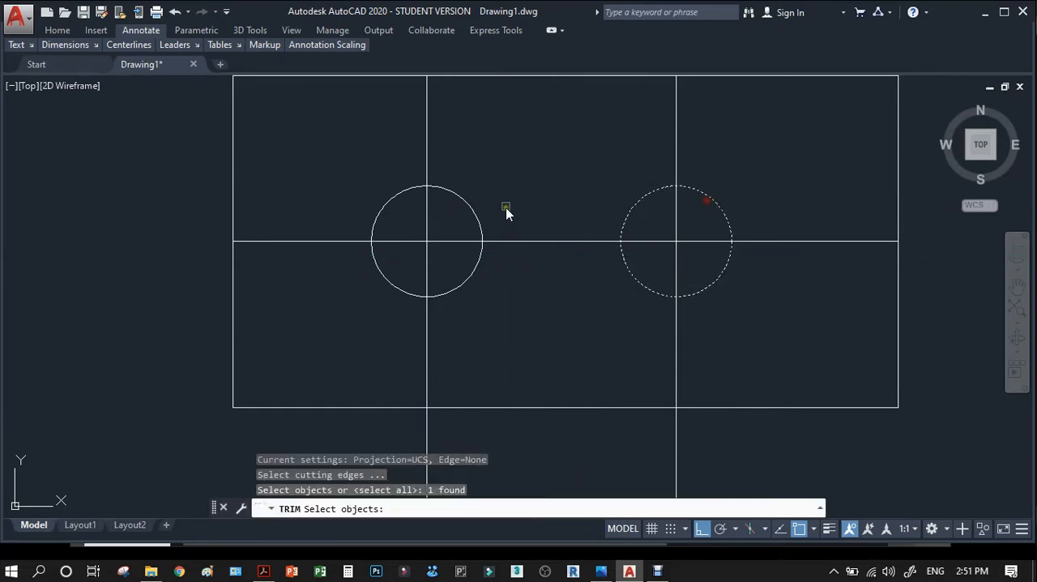
left_click(481, 217)
key("Return")
left_click(714, 131)
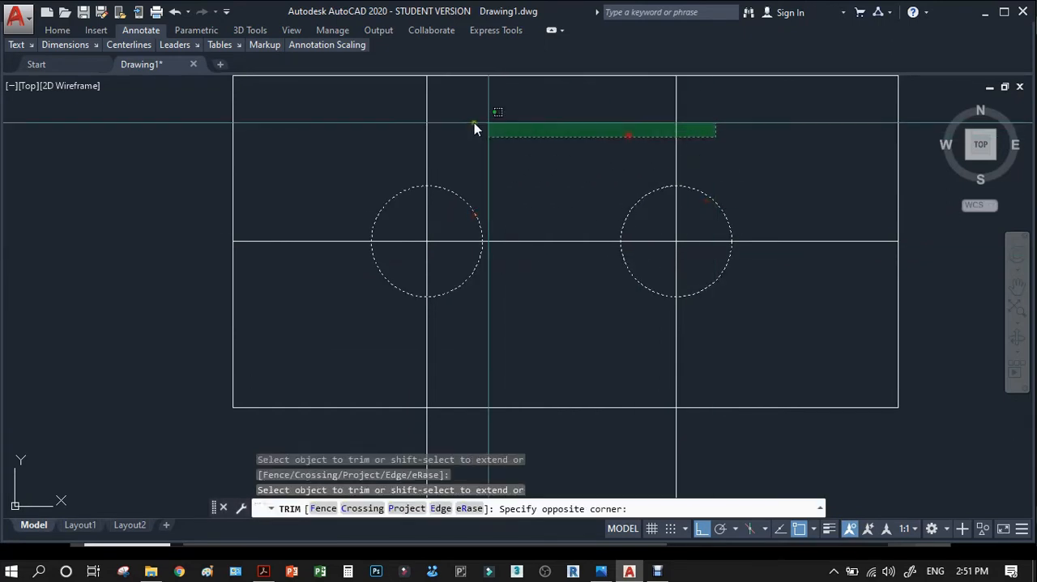
left_click(756, 341)
left_click(360, 349)
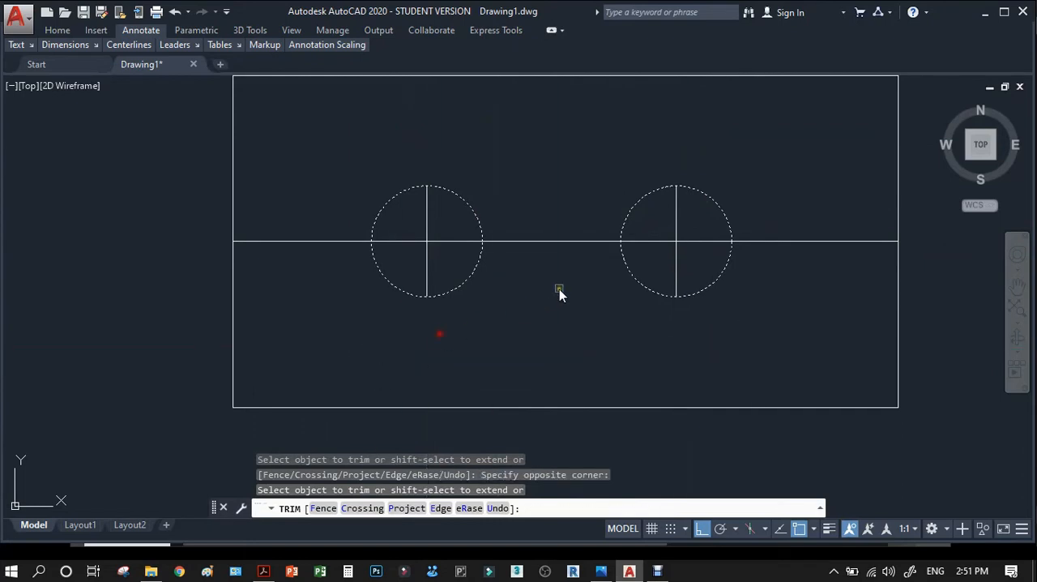
Trim the horizontal centre line between and outside the two hole circles.
left_click(559, 290)
left_click(541, 198)
left_click(774, 204)
left_click(694, 284)
left_click(294, 281)
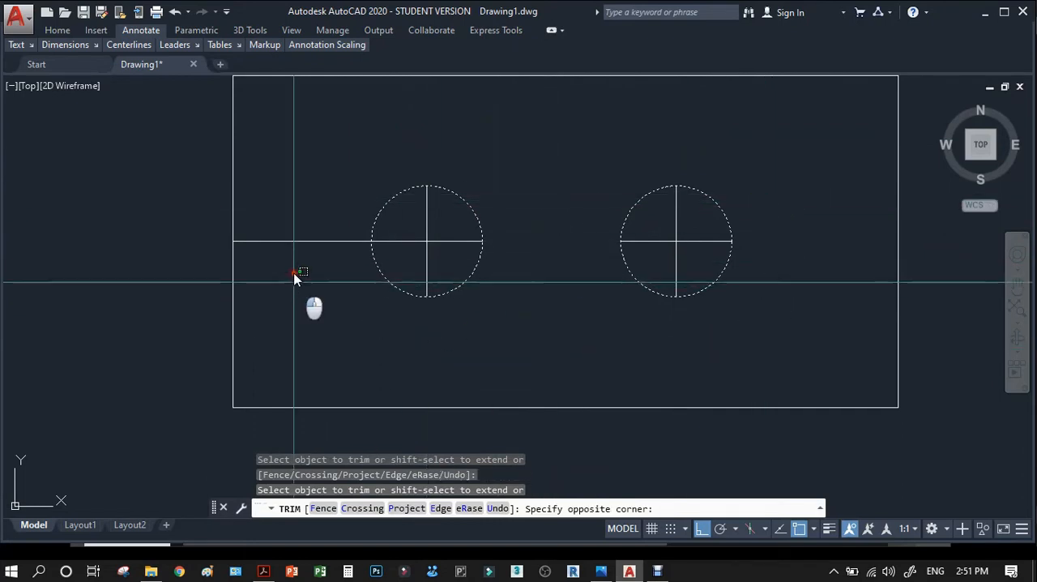
left_click(284, 202)
key("Return")
Draw a vertical line from the left step's upper inner corner in the front view to the top view's upper edge.
scroll(467, 231, "down", 6)
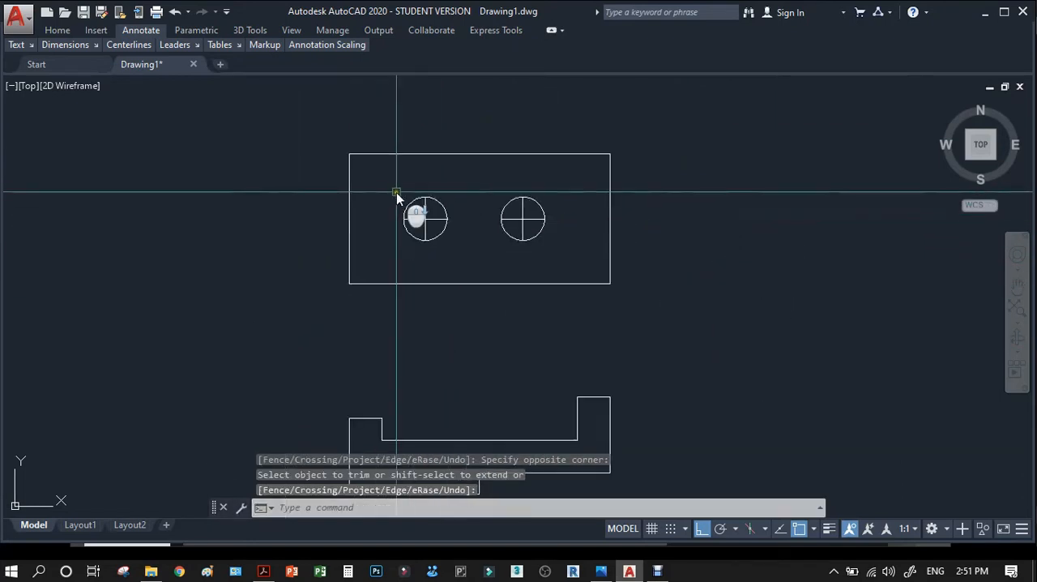
scroll(376, 332, "up", 2)
type("l")
key("Return")
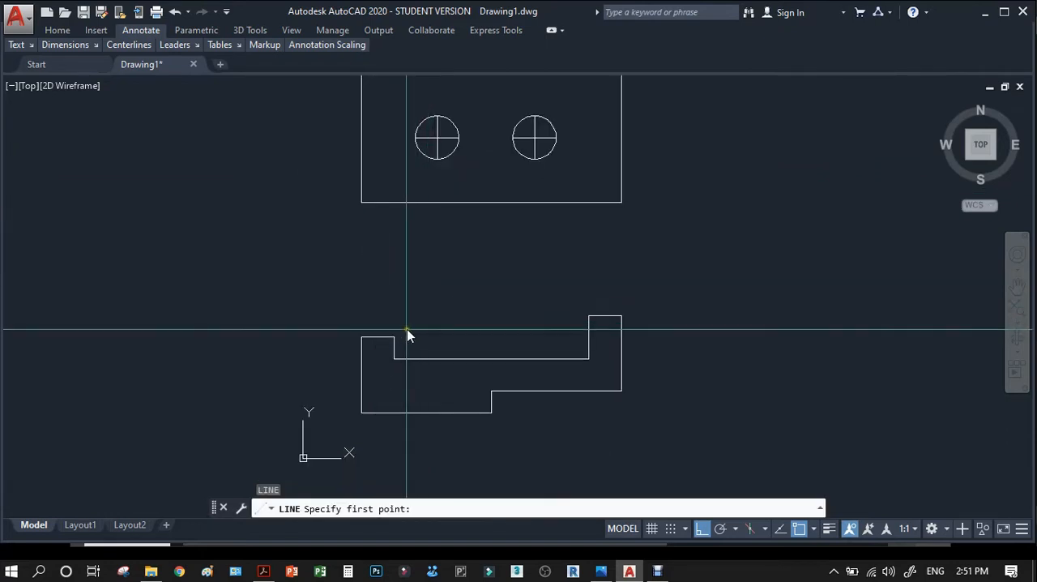
left_click(394, 336)
scroll(394, 336, "down", 2)
left_click(393, 171)
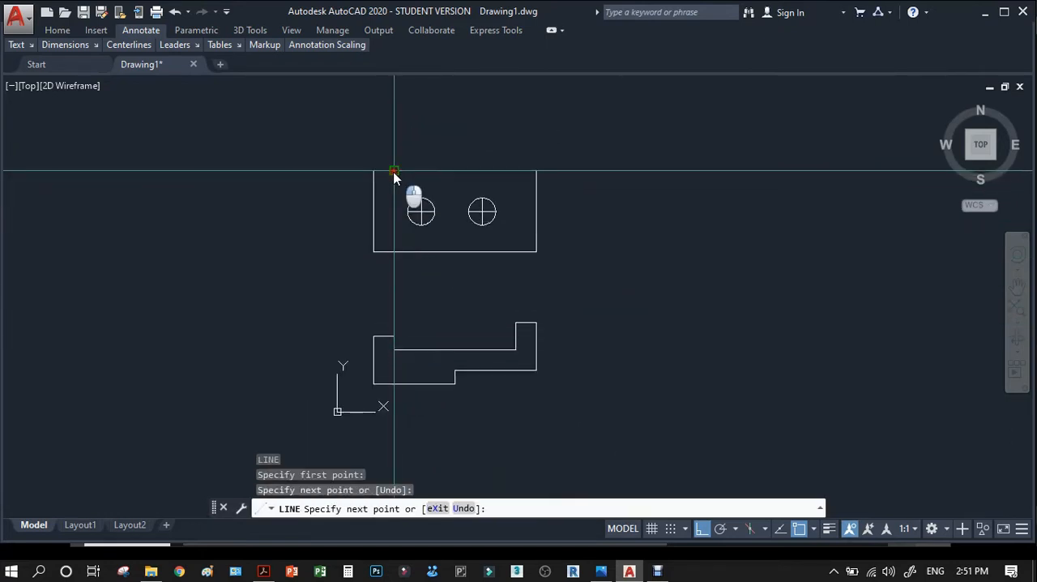
key("Return")
key("Return")
Draw a vertical line from the right step's upper inner corner in the front view to the top view's upper edge.
left_click(511, 322)
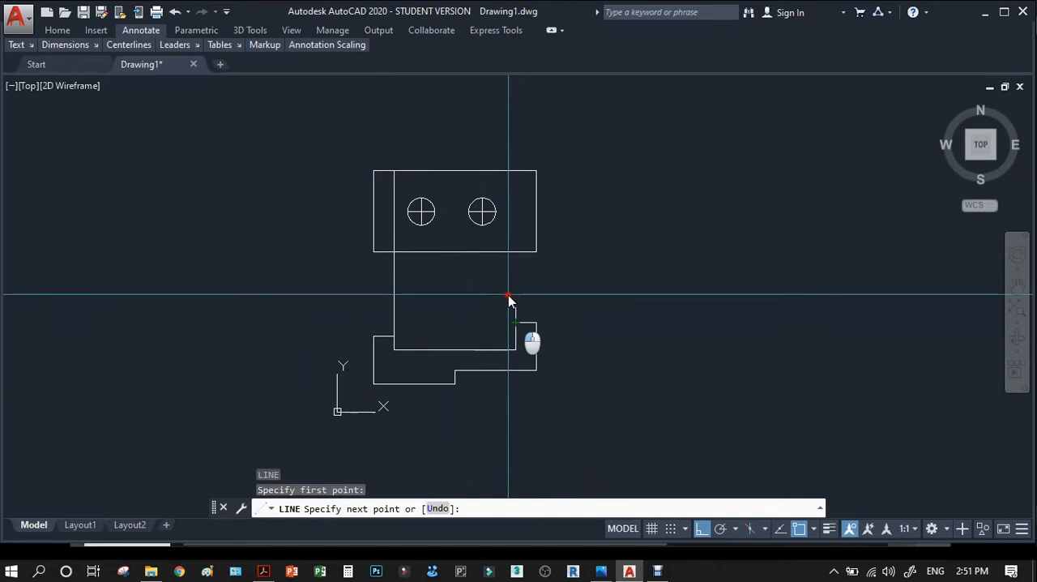
left_click(514, 173)
key("Return")
Trim both vertical projection lines between the two views, using the top view's lower edge as the cutting edge.
type("tr")
key("Return")
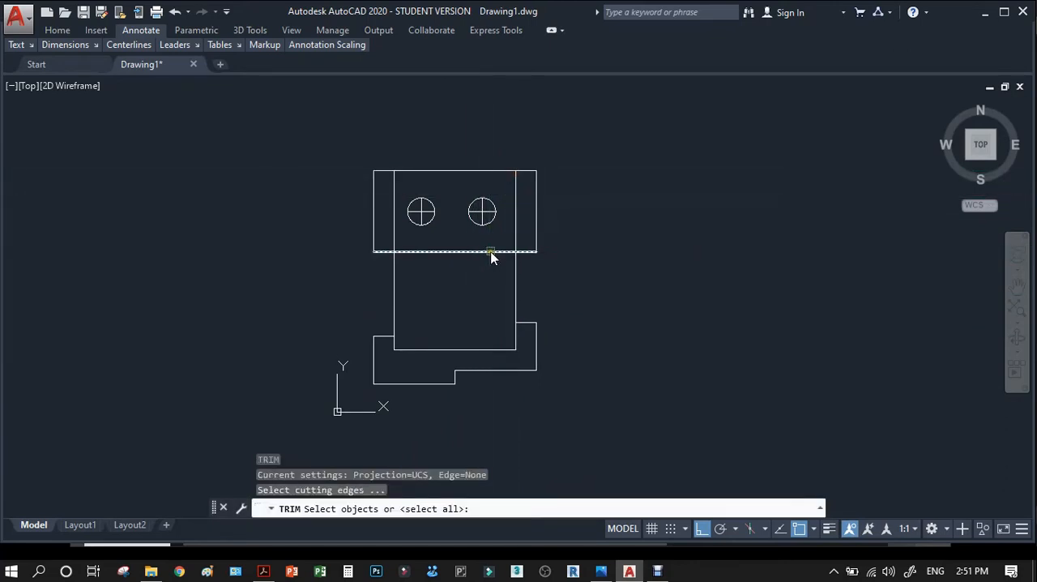
left_click(489, 252)
key("Return")
left_click(554, 283)
left_click(394, 305)
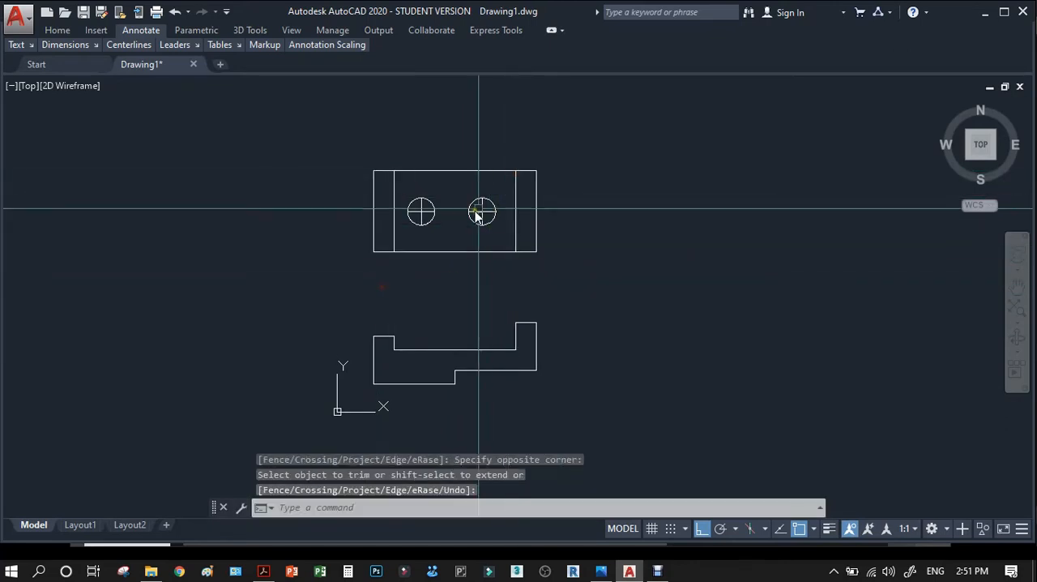
Check the line colours of the top view in the reference PDF in Acrobat, then return to the AutoCAD drawing.
scroll(386, 195, "up", 2)
scroll(387, 195, "up", 2)
left_click(263, 571)
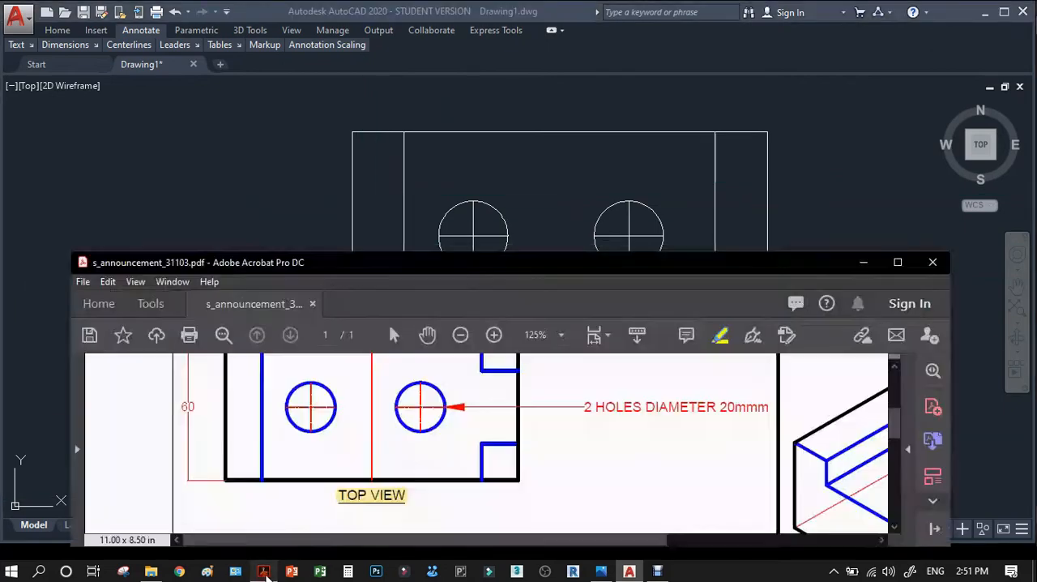
left_click(898, 262)
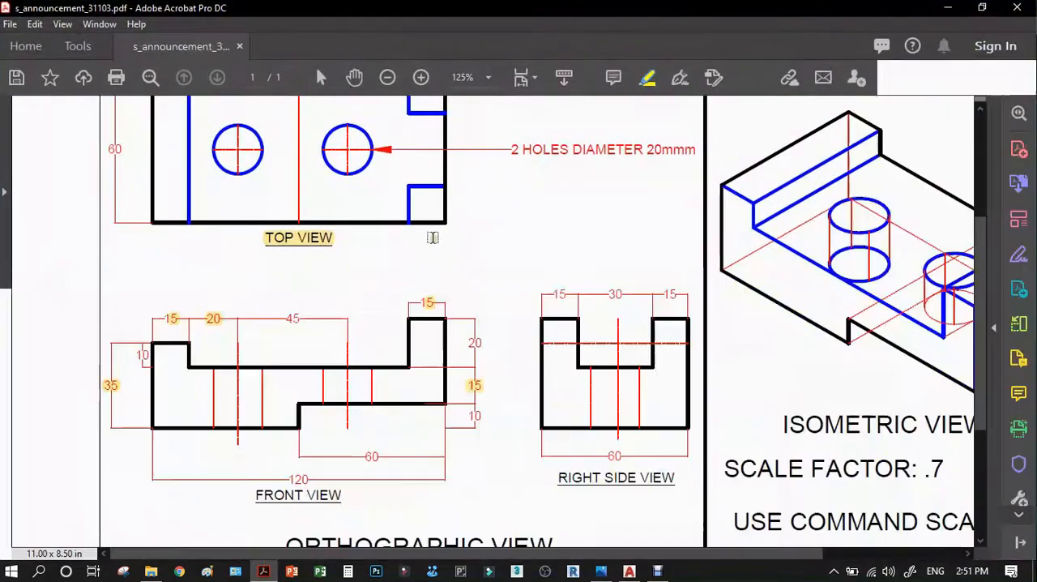
scroll(366, 225, "up", 2)
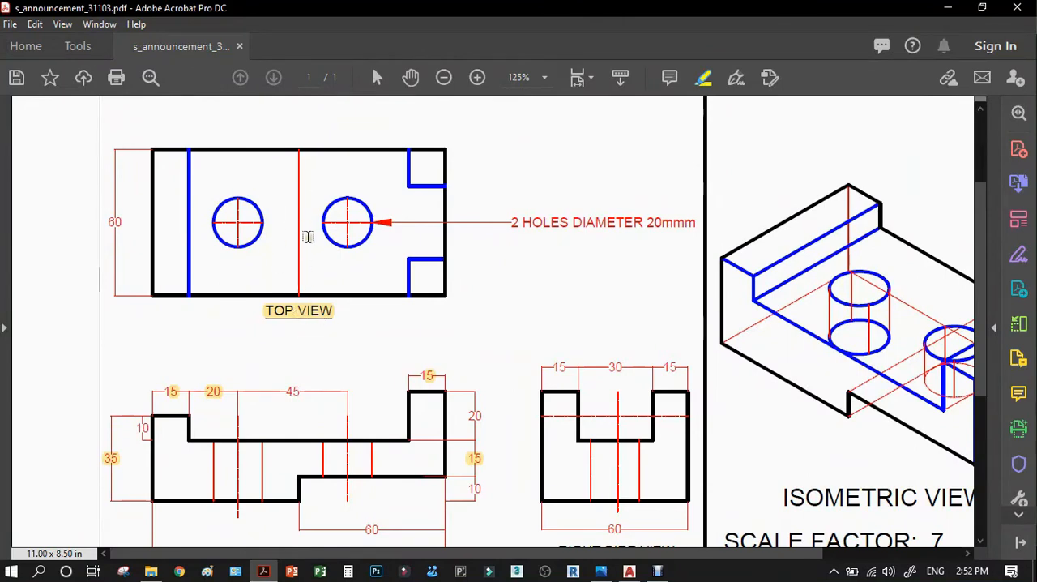
left_click(944, 12)
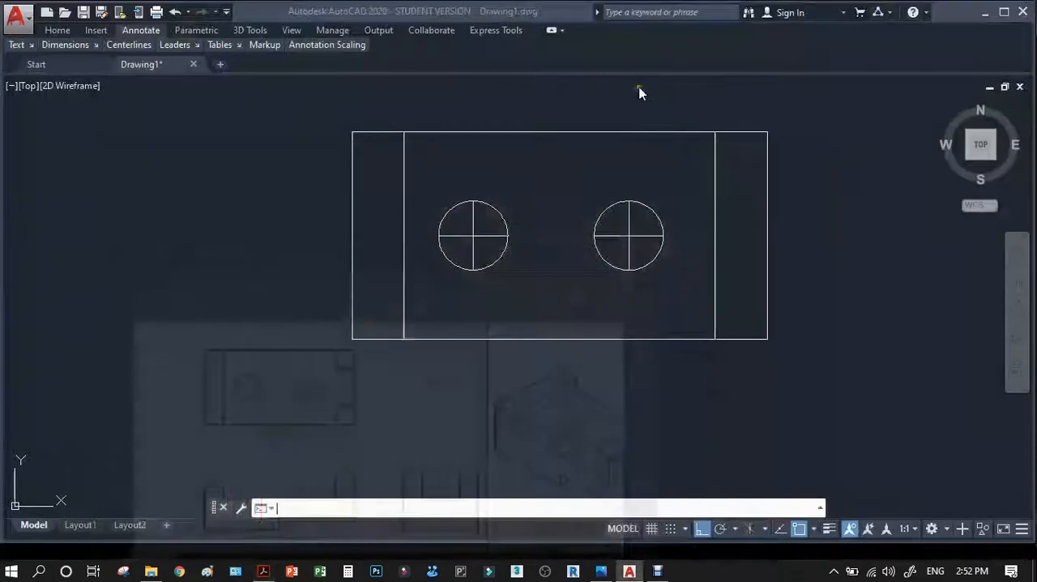
Set the colour of the two vertical step edges in the top view to blue.
left_click(734, 178)
left_click(416, 203)
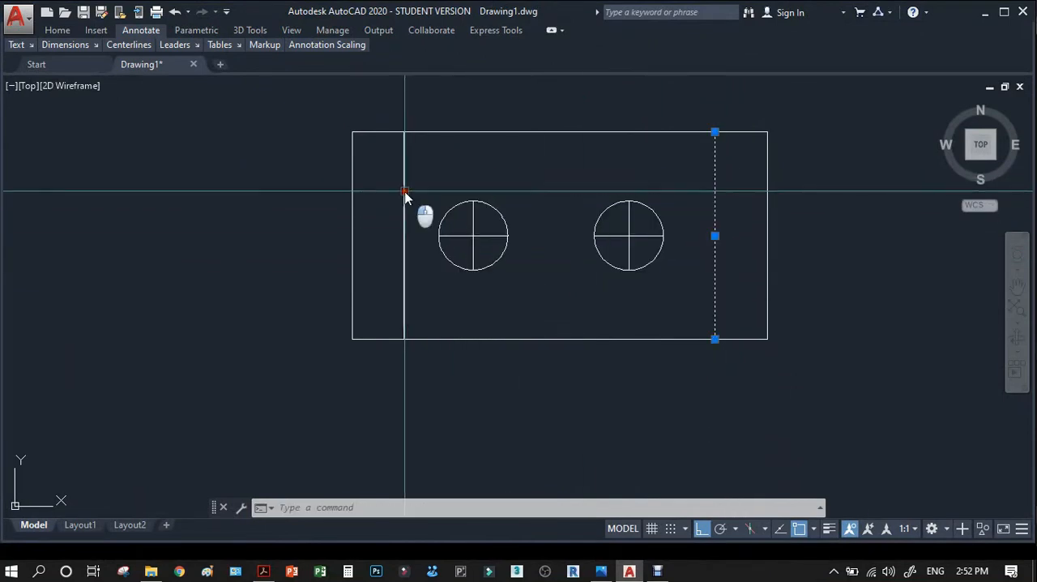
left_click(404, 197)
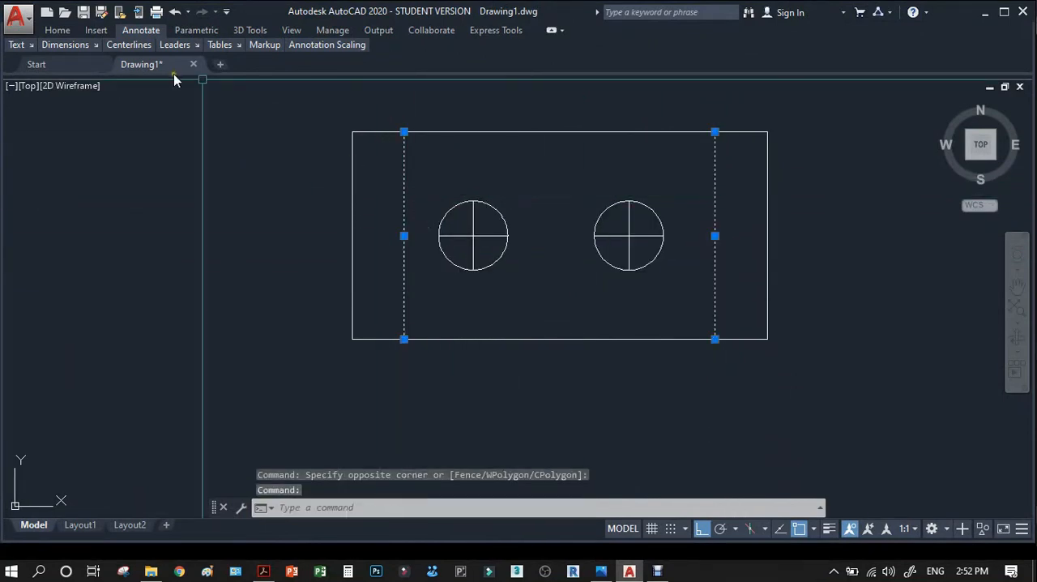
left_click(59, 30)
mouse_move(204, 46)
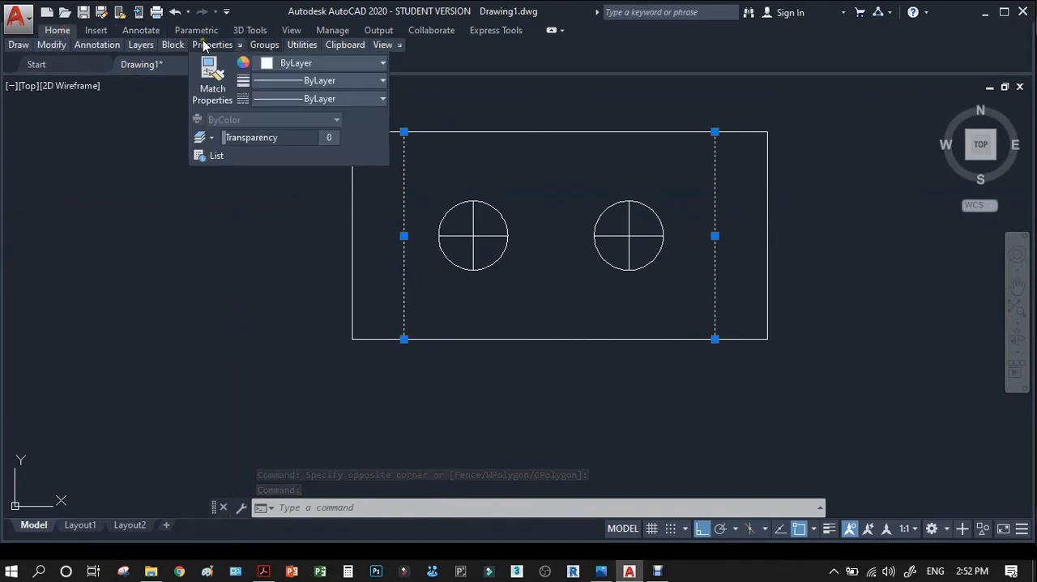
left_click(298, 63)
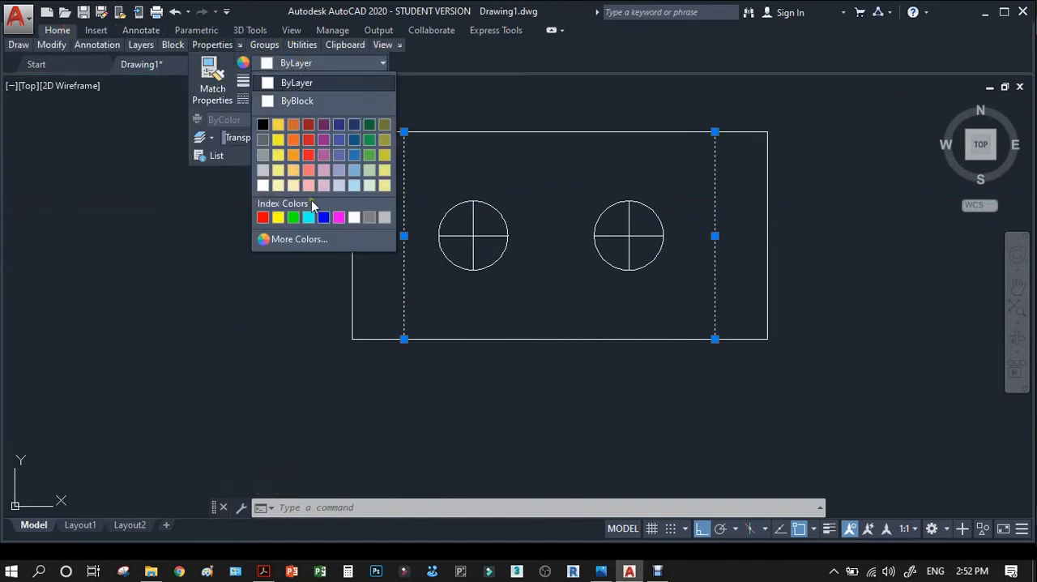
left_click(323, 219)
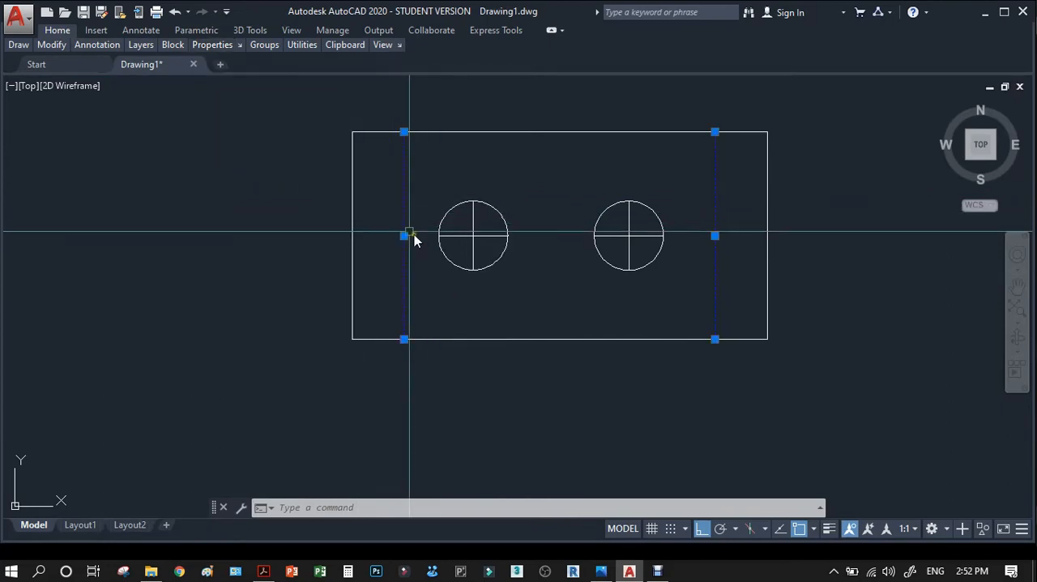
key("Escape")
Show the full ribbon and set the colour of the crossed centre lines in both holes to red.
left_click(489, 234)
left_click(467, 243)
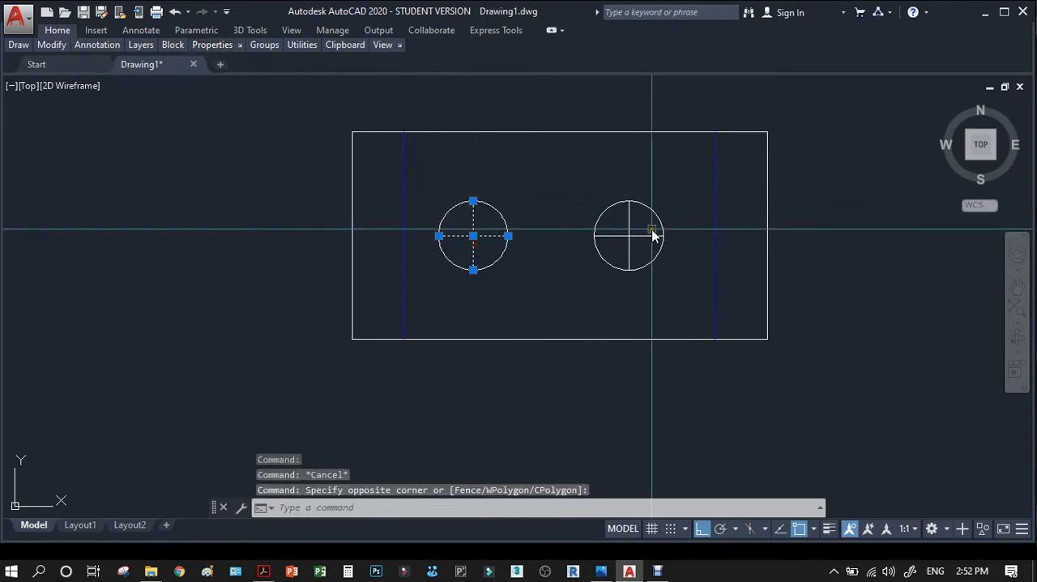
left_click(630, 243)
left_click(540, 220)
mouse_move(204, 49)
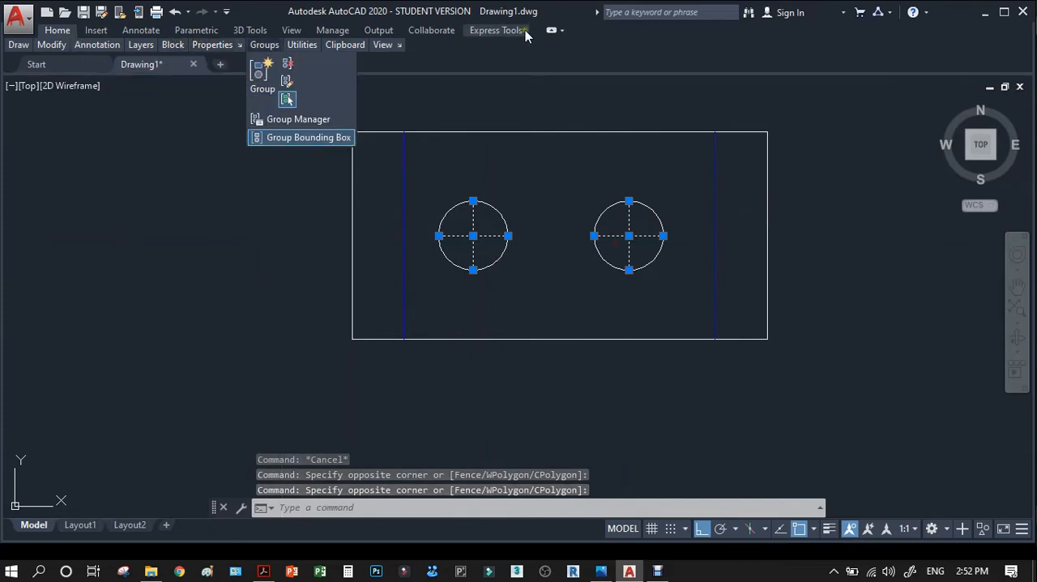
left_click(551, 31)
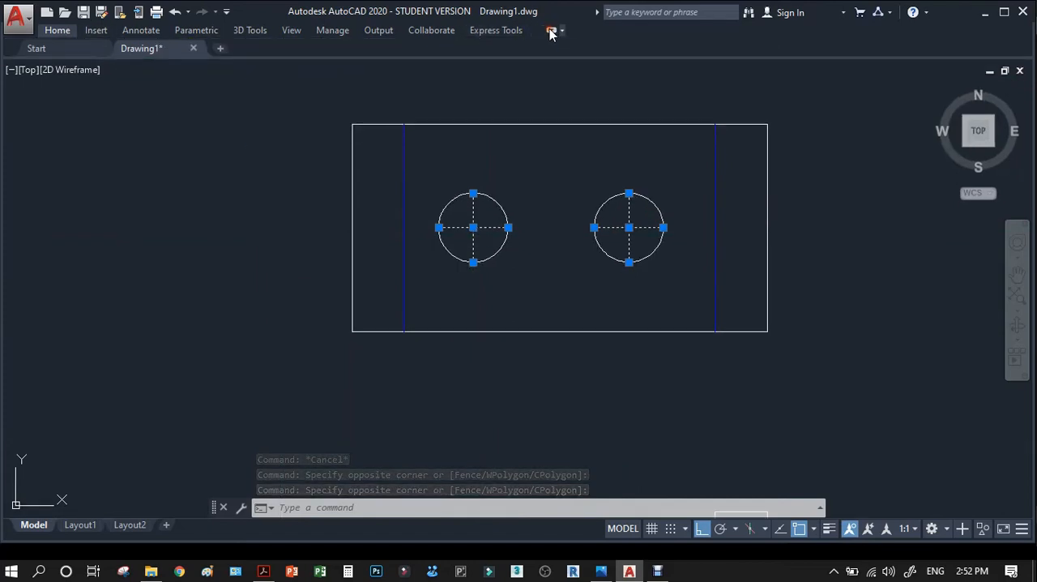
left_click(551, 31)
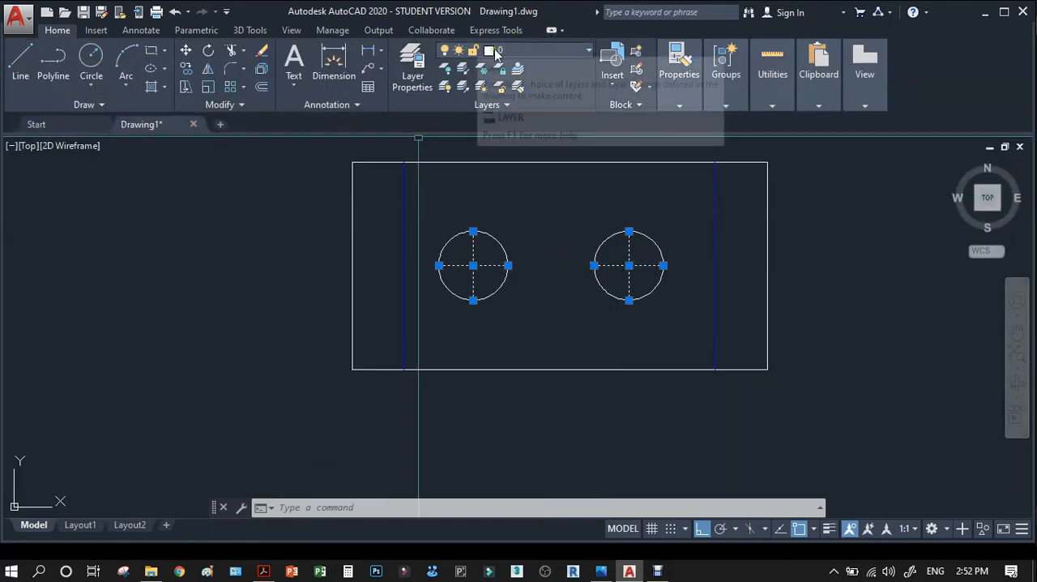
left_click(563, 49)
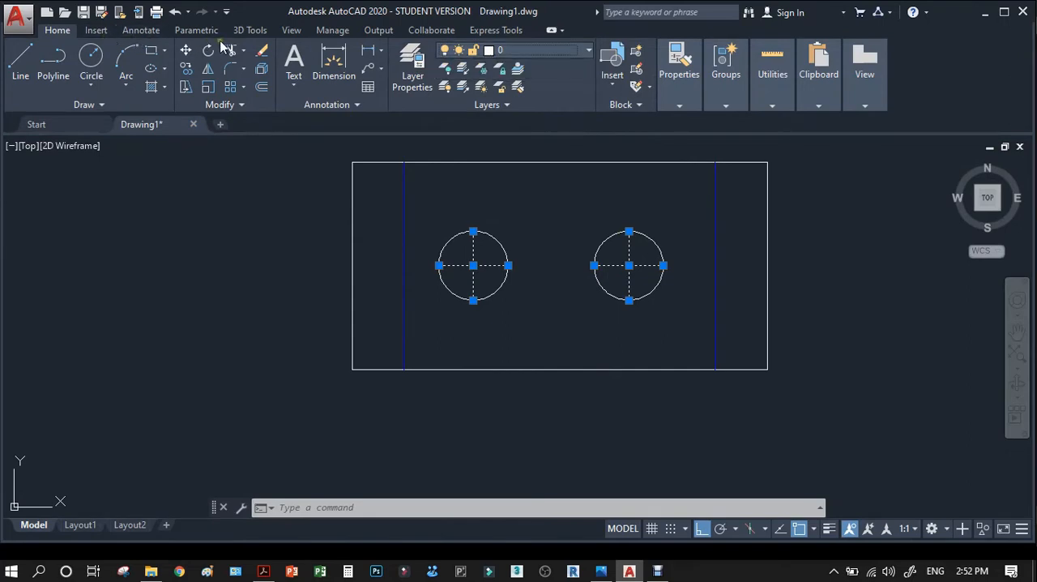
mouse_move(742, 128)
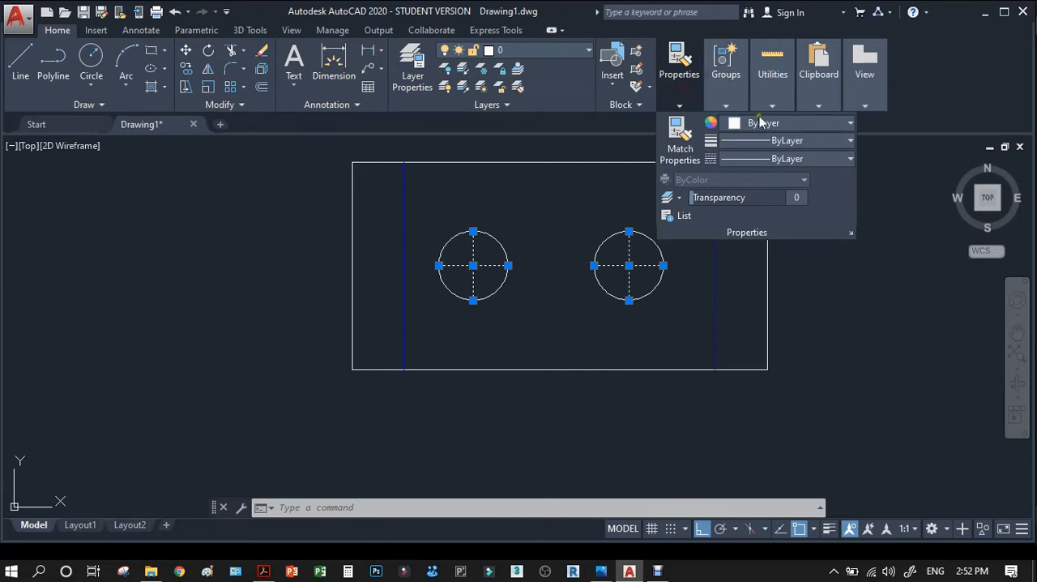
left_click(763, 123)
left_click(735, 279)
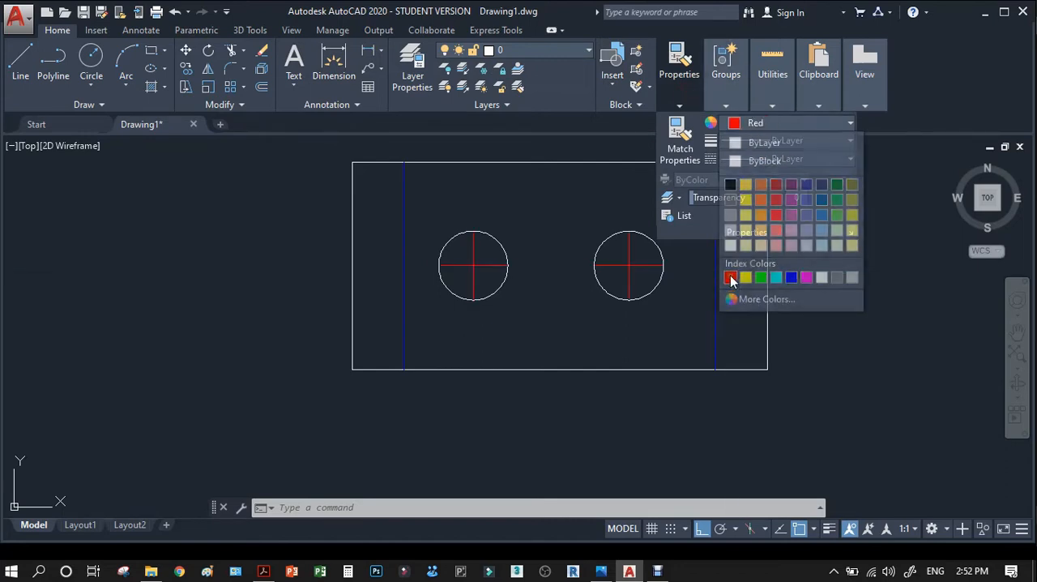
left_click(637, 289)
key("Escape")
Select the red centre lines inside both hole circles.
scroll(676, 285, "up", 4)
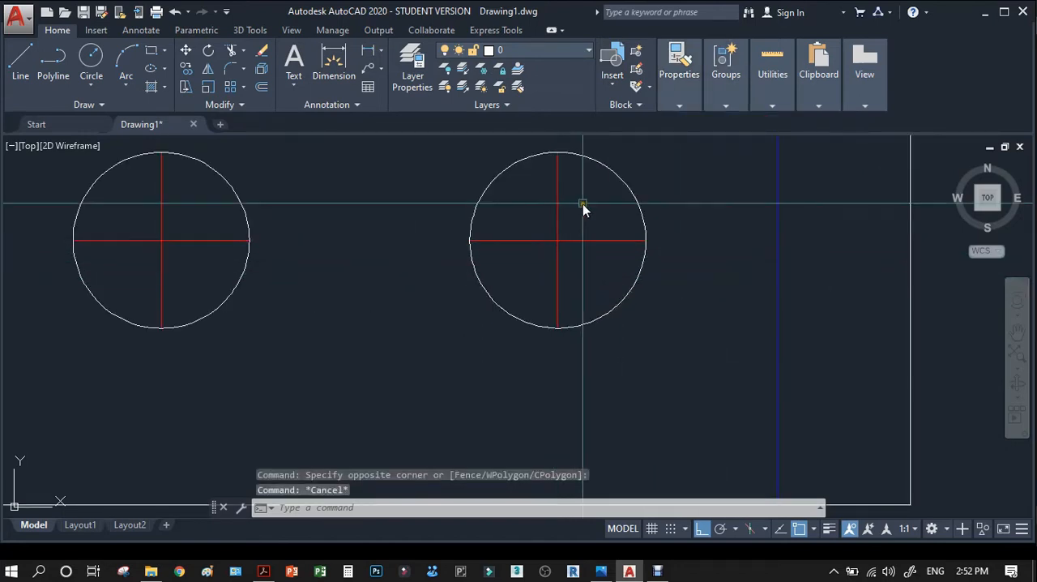
left_click(582, 204)
left_click(534, 266)
left_click(168, 234)
left_click(162, 271)
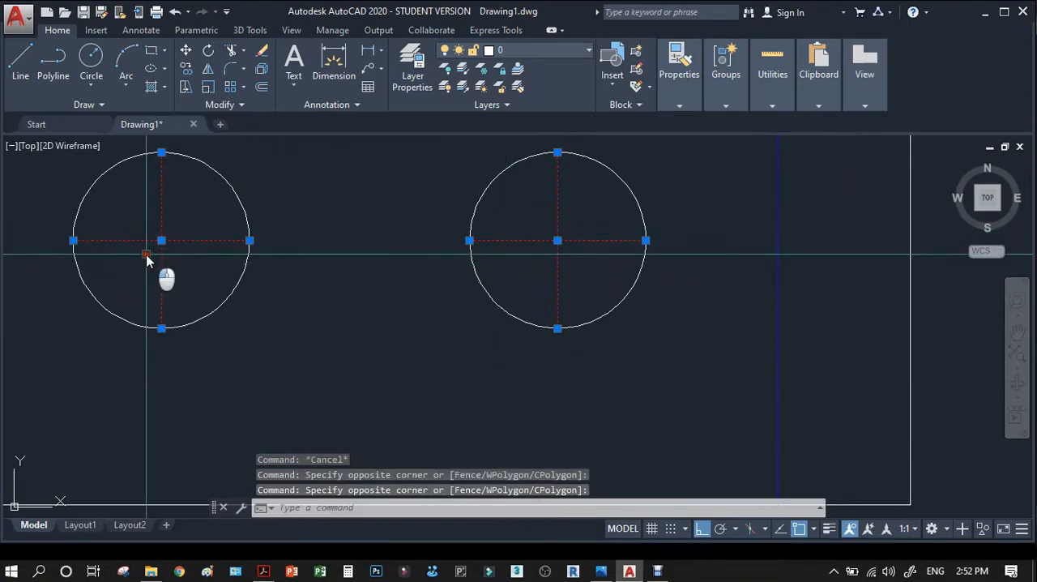
Examine the centre line style in the enlarged top and front views of the reference PDF, then return to AutoCAD.
left_click(267, 569)
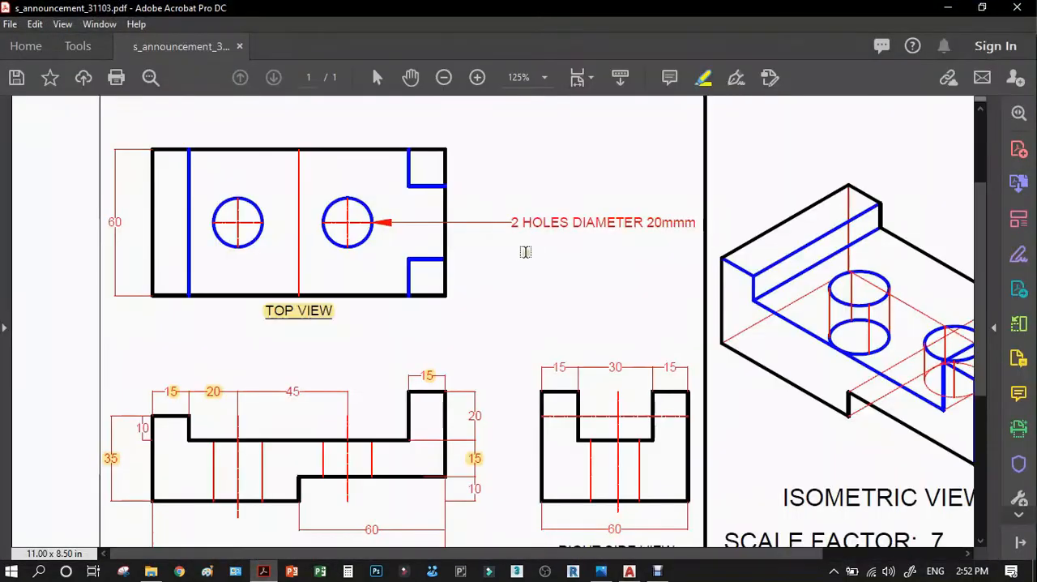
left_click(478, 77)
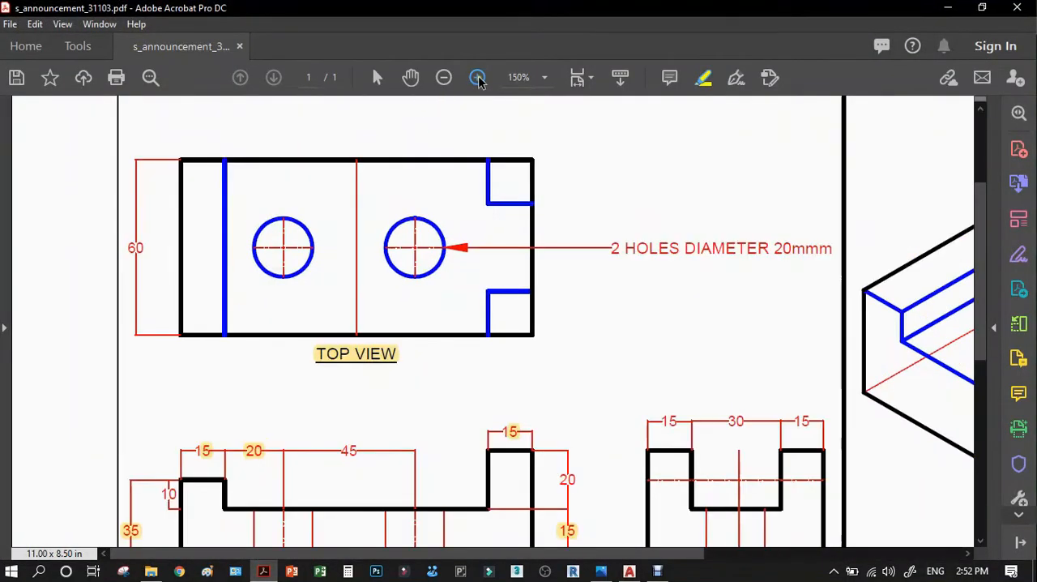
left_click(477, 77)
scroll(535, 299, "down", 3)
scroll(535, 299, "down", 3)
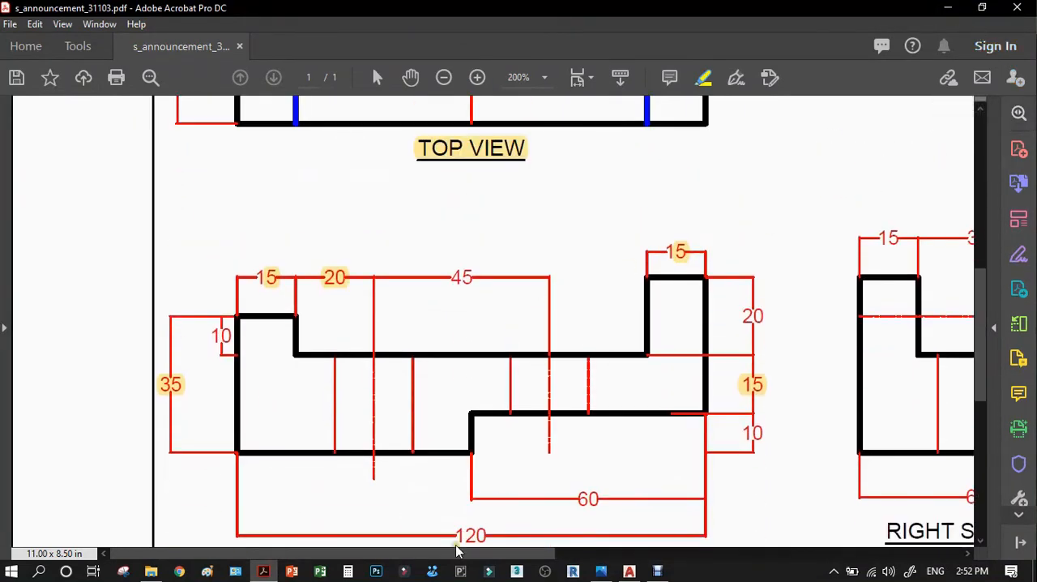
left_click(628, 571)
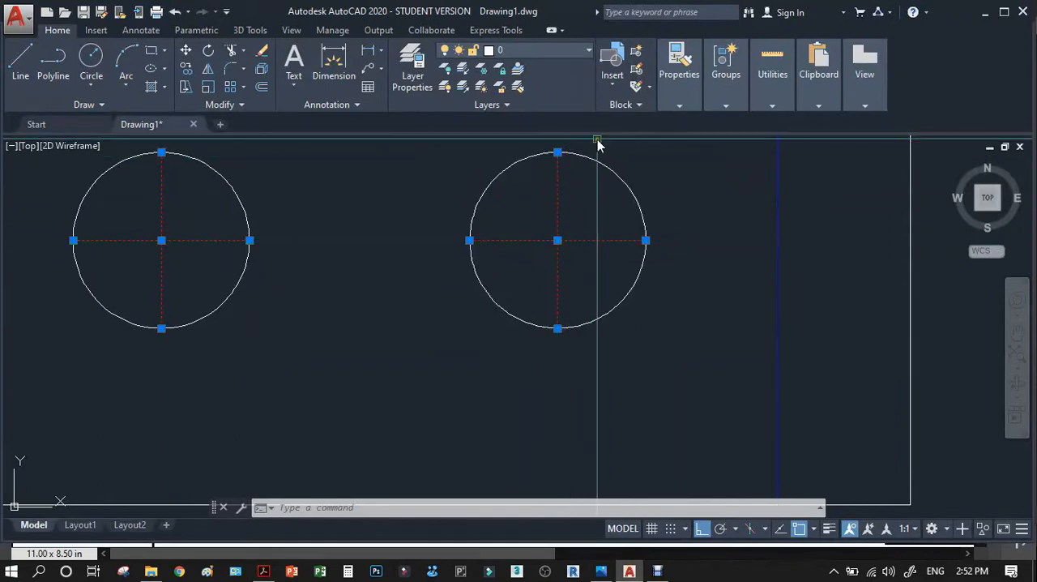
Load the CENTER linetype from acad.lin into the drawing.
mouse_move(701, 107)
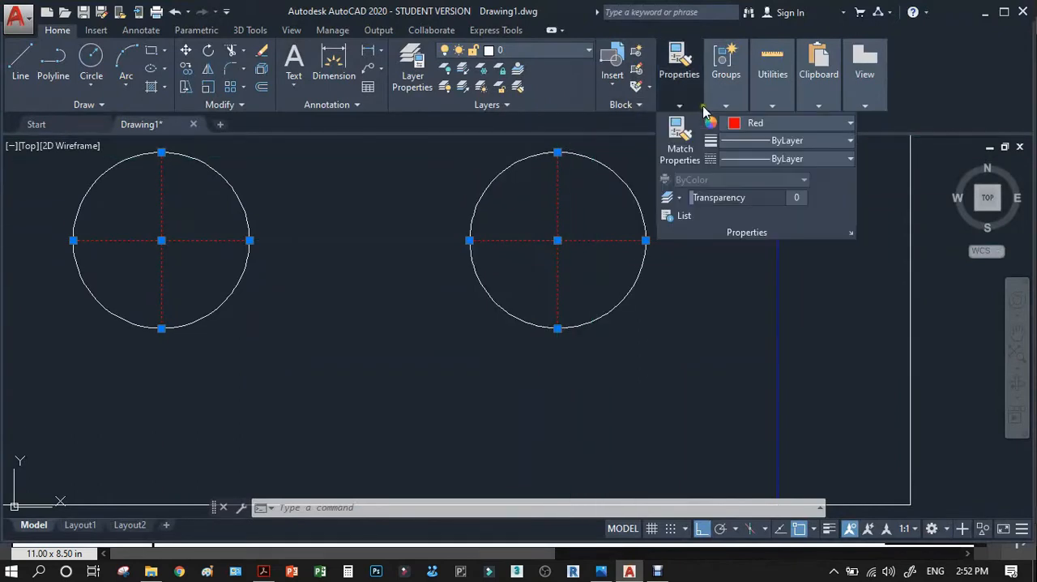
left_click(751, 160)
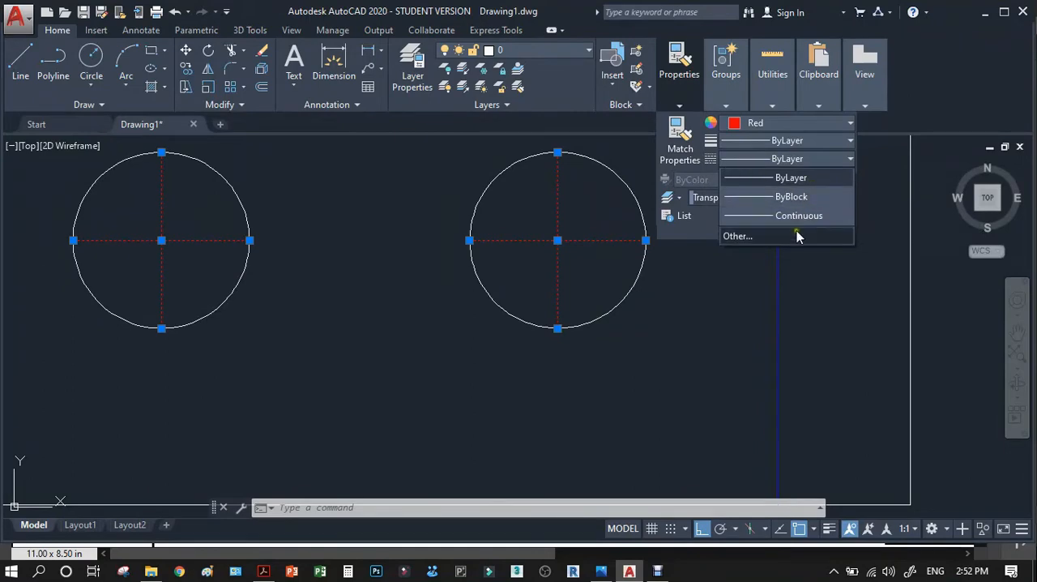
left_click(741, 236)
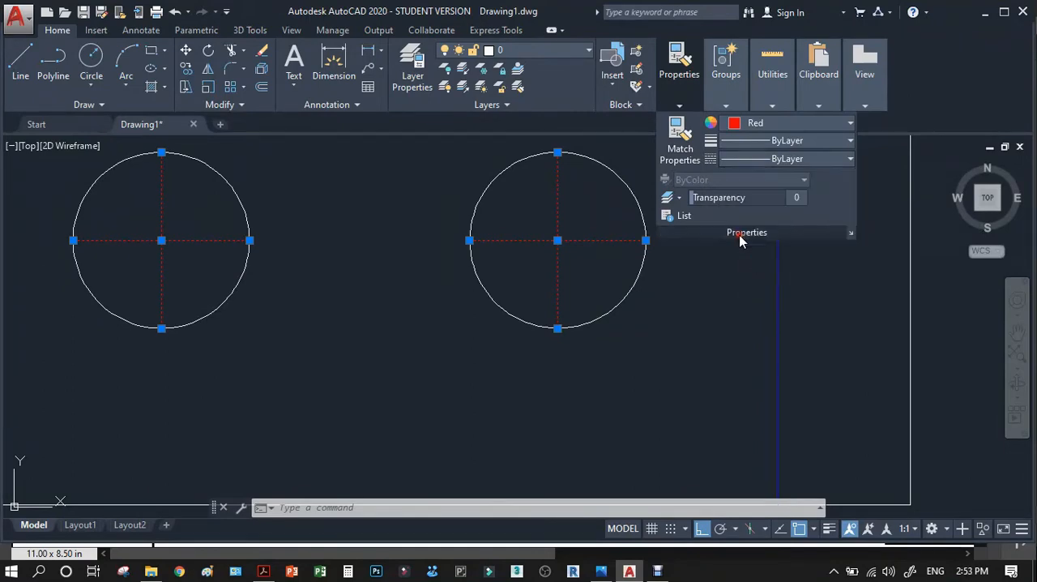
left_click(635, 158)
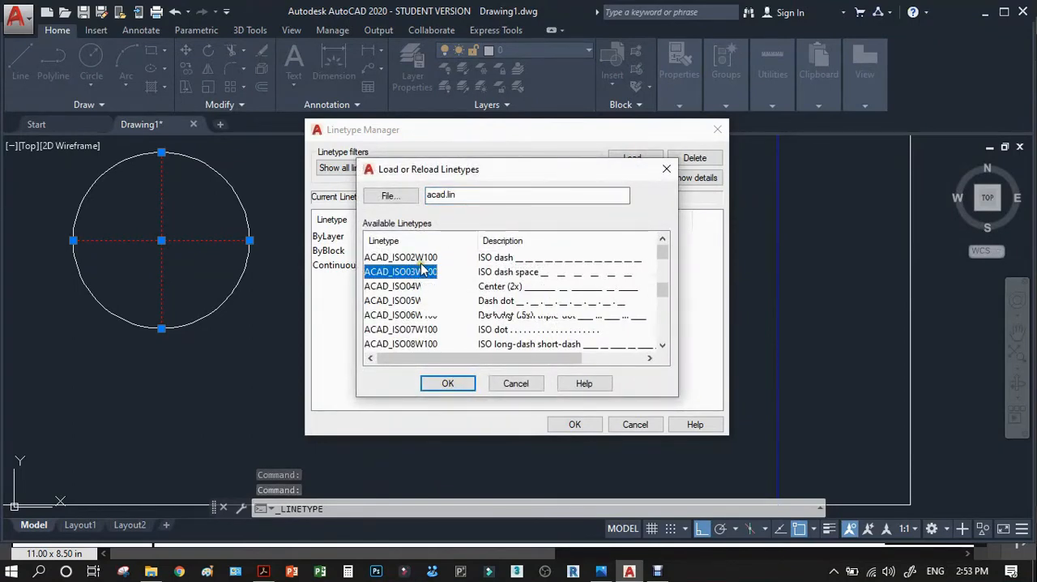
scroll(421, 270, "down", 6)
left_click(409, 258)
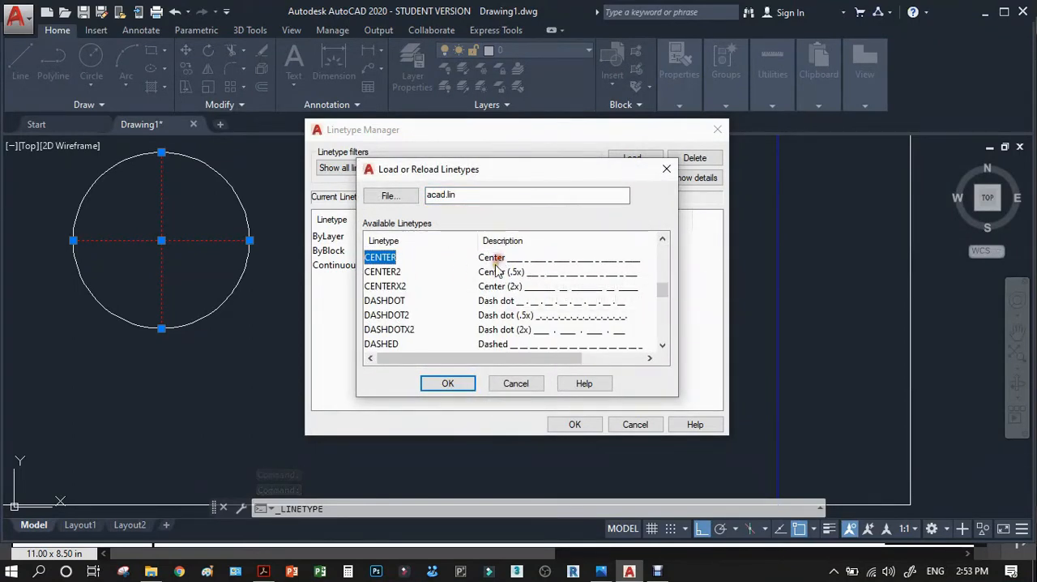
left_click(455, 383)
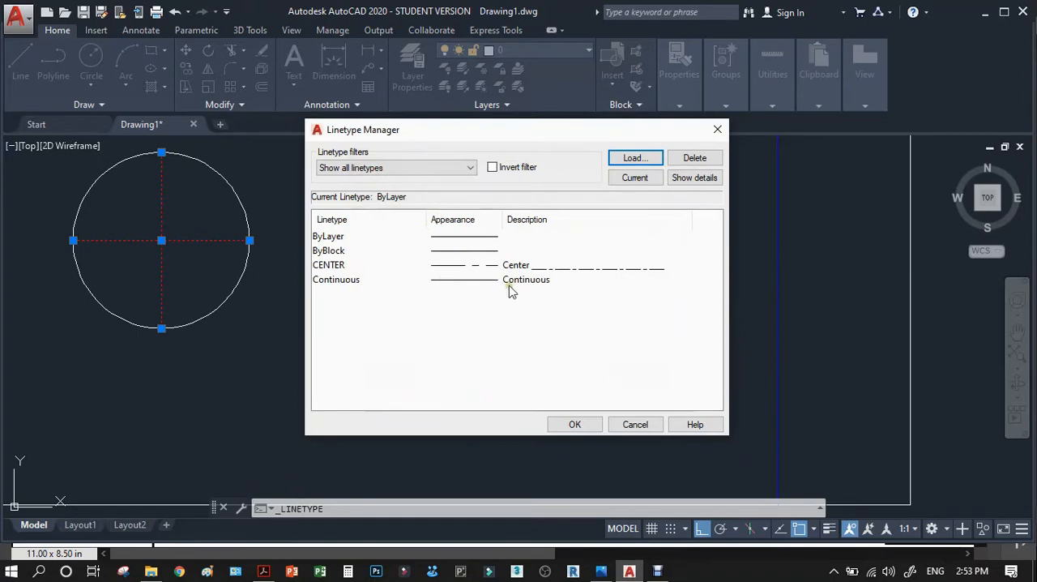
left_click(574, 423)
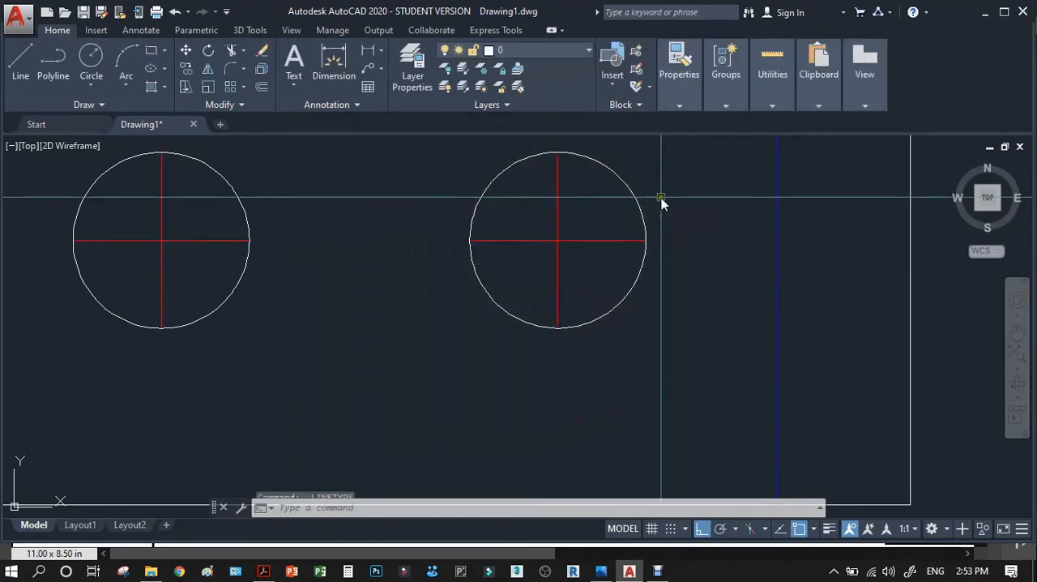
Set the linetype of the red centre lines in both hole circles to CENTER.
left_click(581, 226)
left_click(529, 252)
left_click(196, 217)
left_click(152, 254)
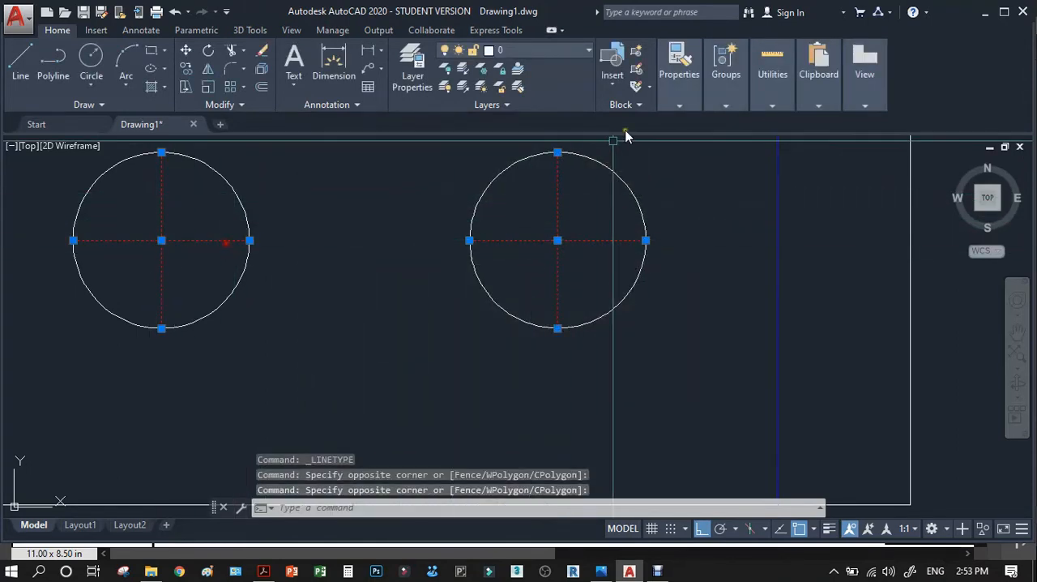
left_click(679, 107)
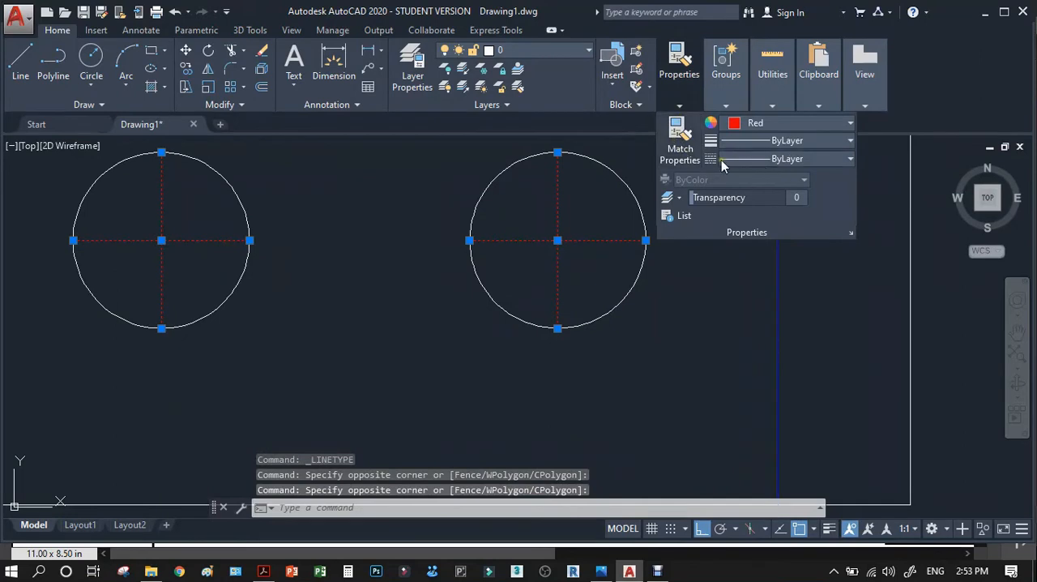
left_click(756, 159)
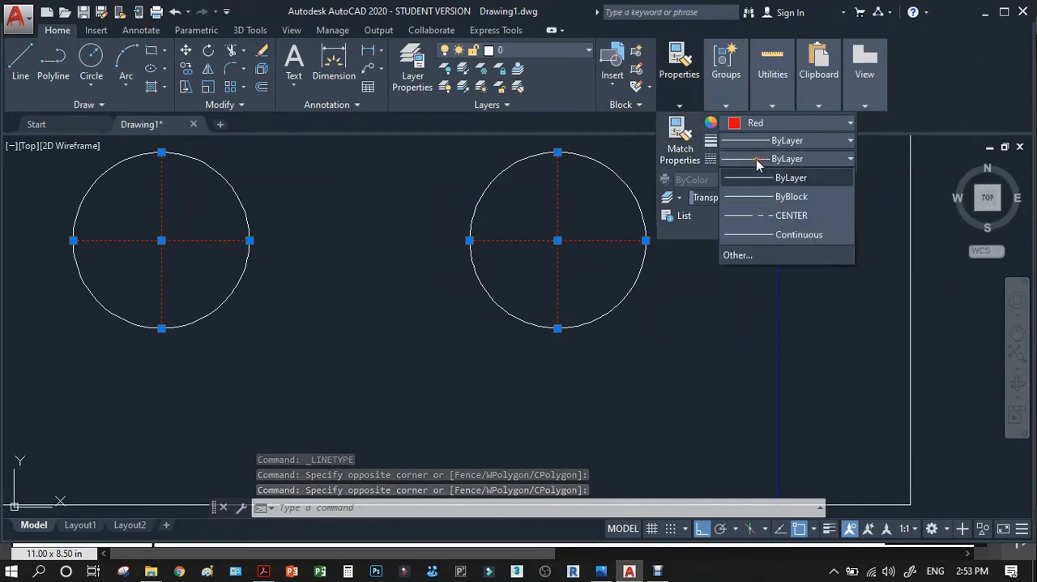
left_click(790, 215)
key("Escape")
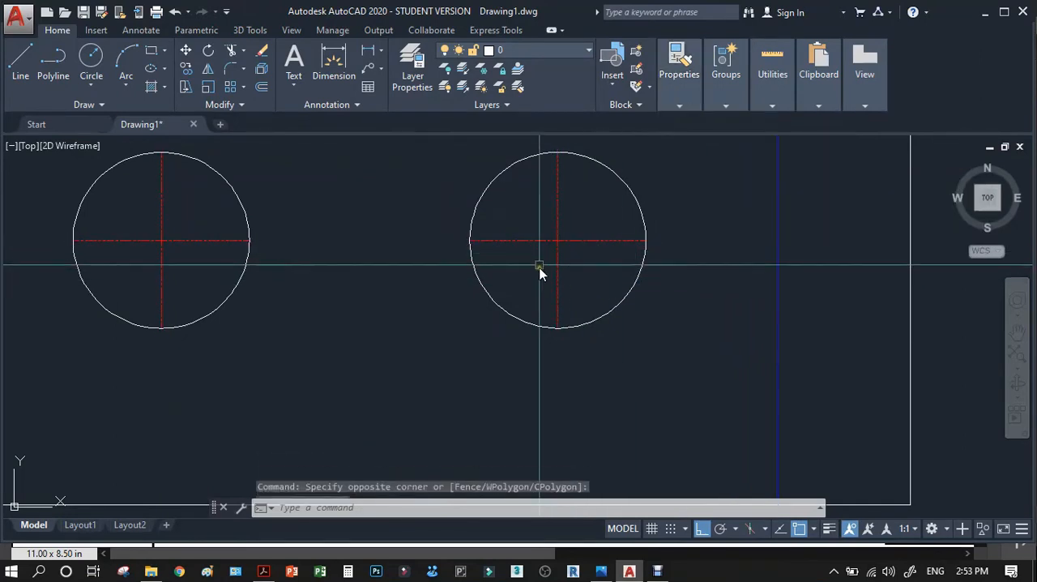
Reselect the centre lines in both holes and set the linetype global scale factor to 3.
left_click(568, 229)
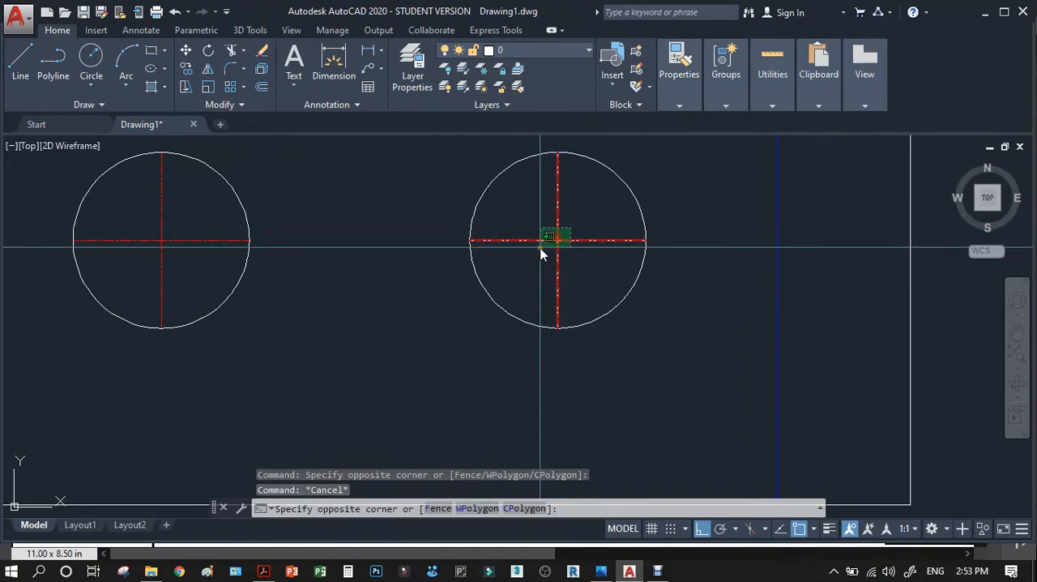
left_click(541, 248)
left_click(187, 219)
left_click(154, 262)
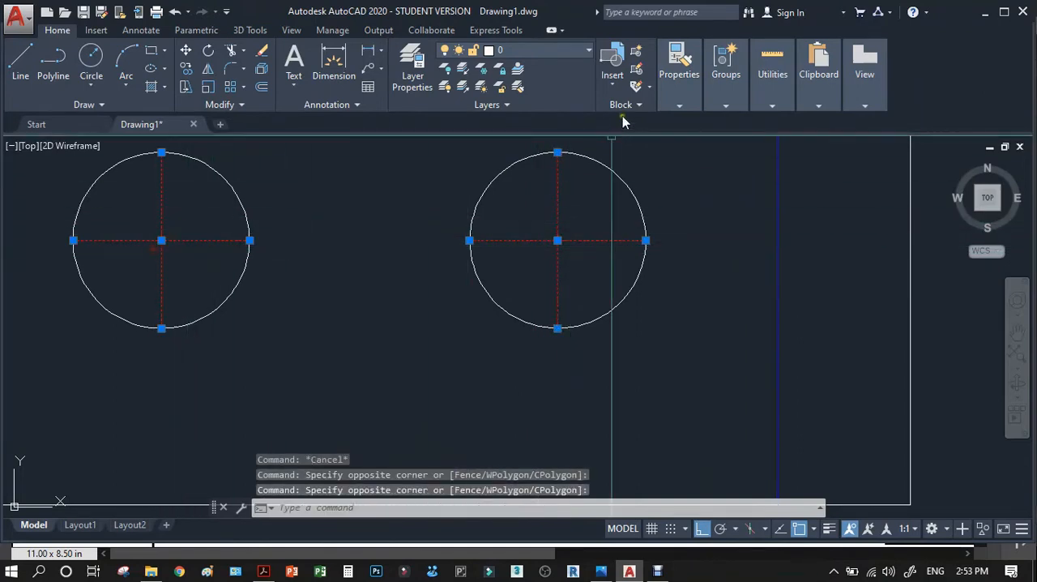
left_click(666, 103)
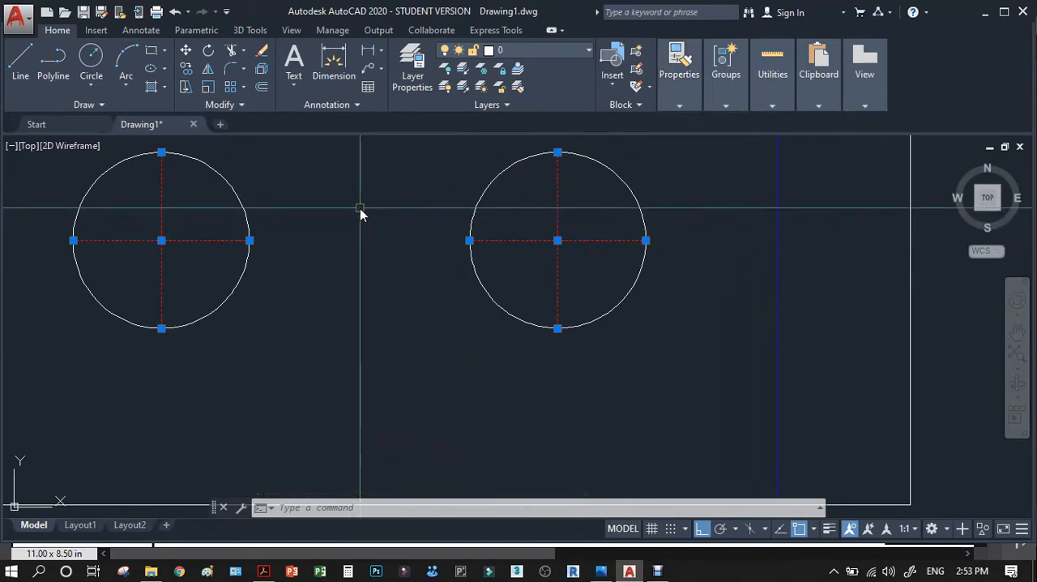
left_click(678, 106)
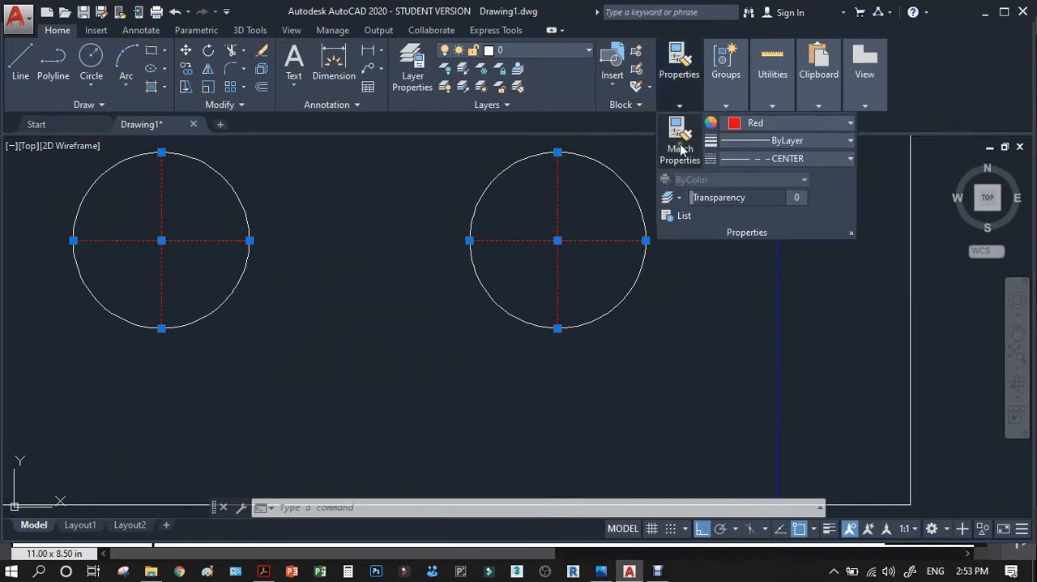
left_click(758, 158)
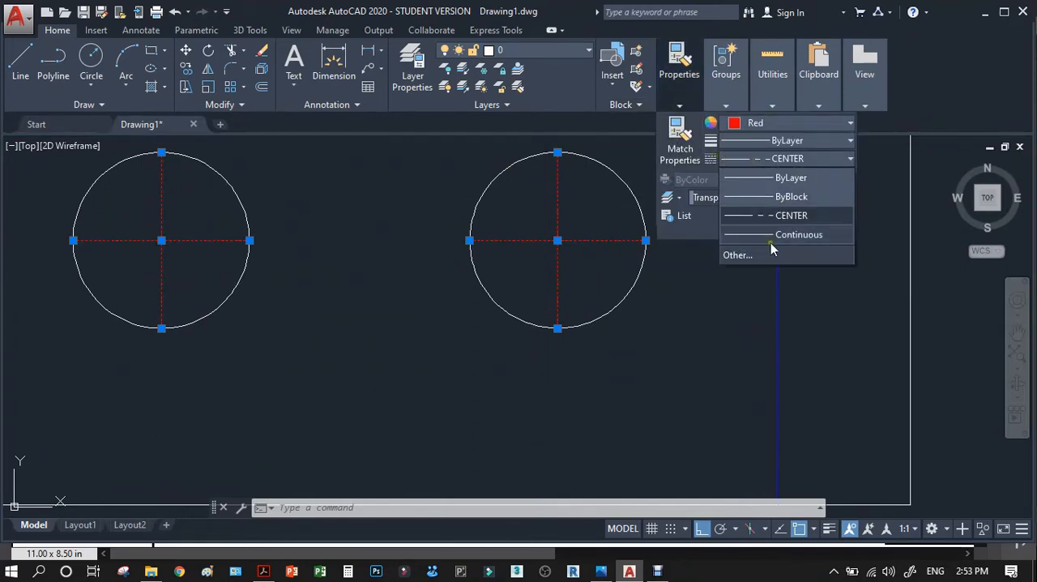
left_click(750, 255)
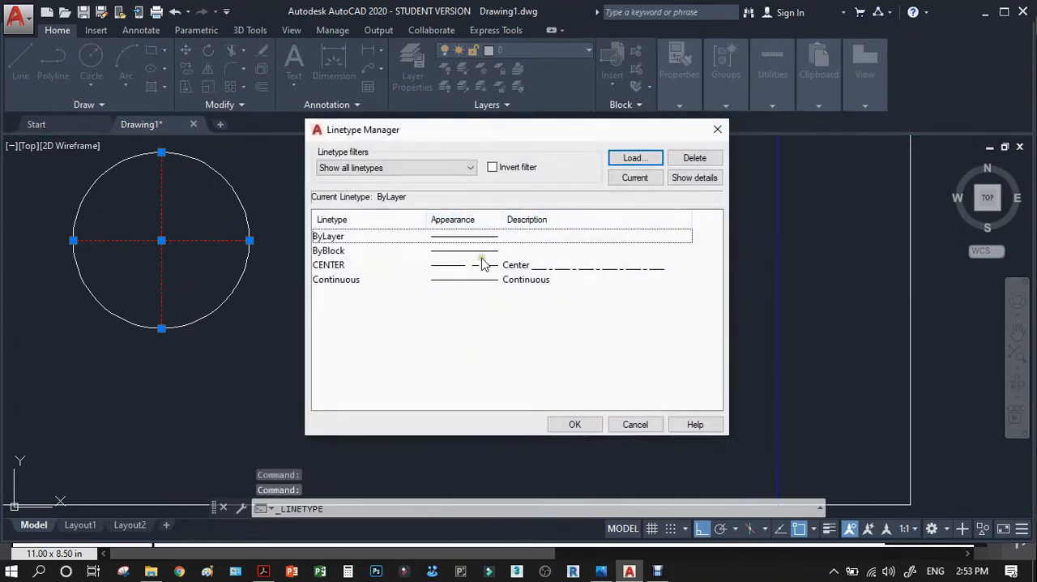
left_click(478, 265)
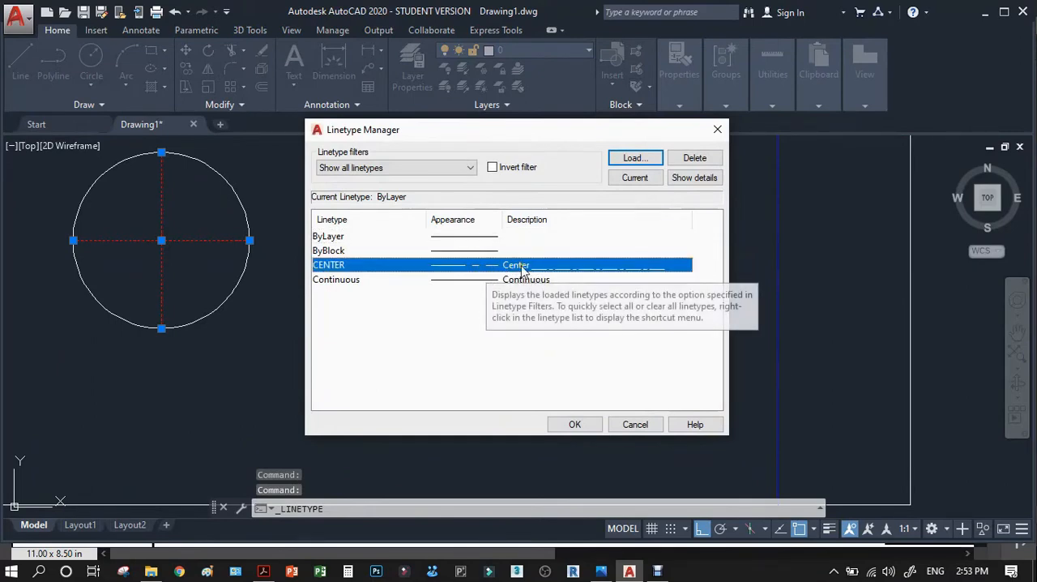
left_click(677, 182)
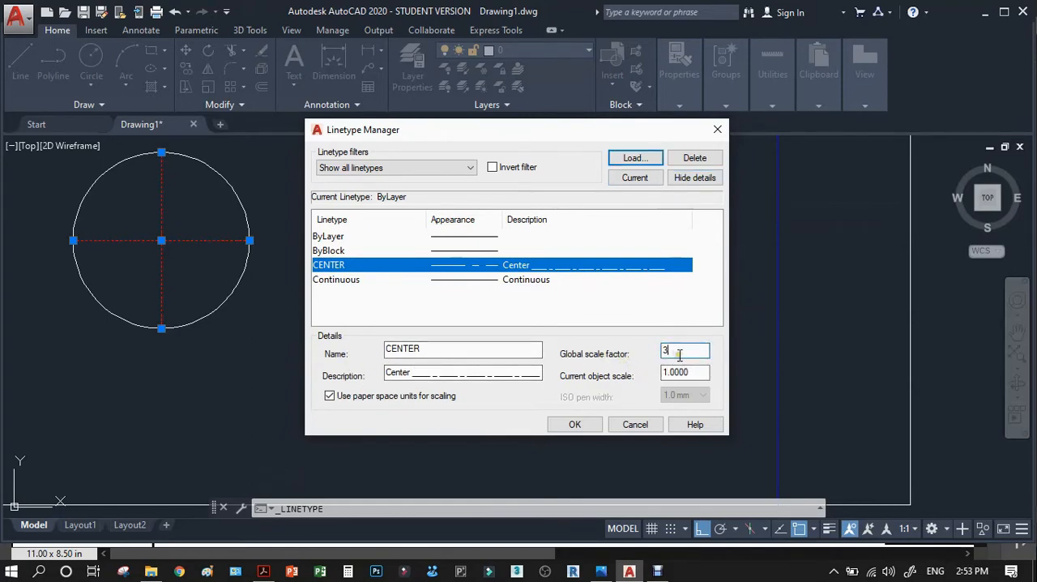
left_click(580, 426)
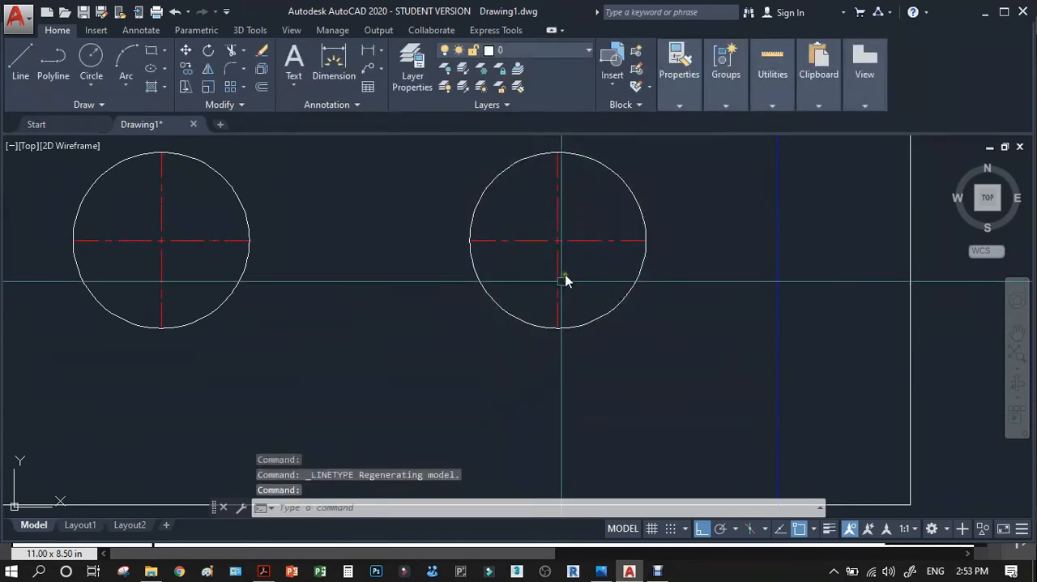
Examine the top, front and right side view dimensions in the reference PDF, then return to AutoCAD.
scroll(589, 183, "down", 8)
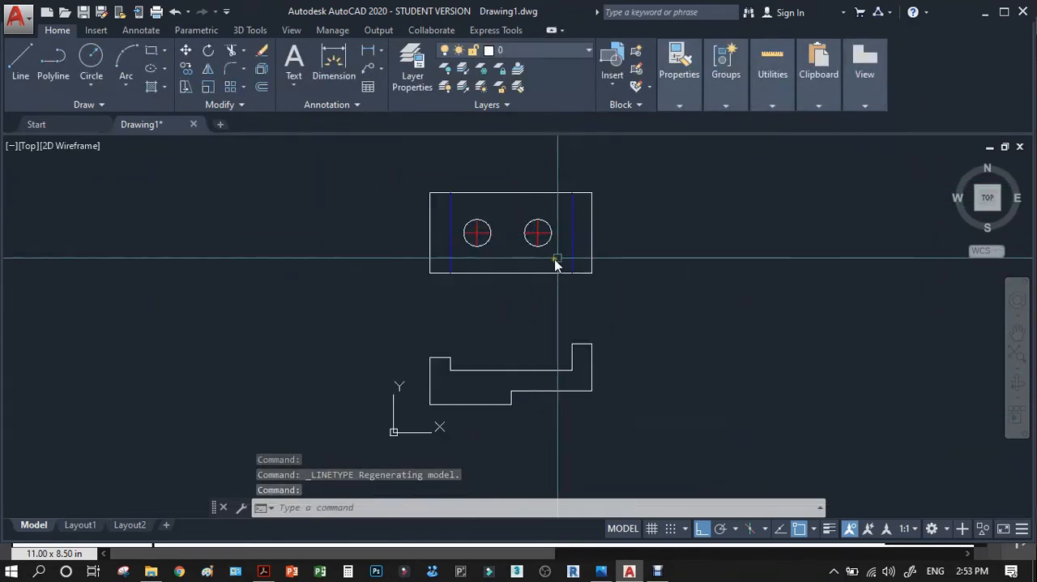
left_click(263, 571)
scroll(568, 301, "up", 7)
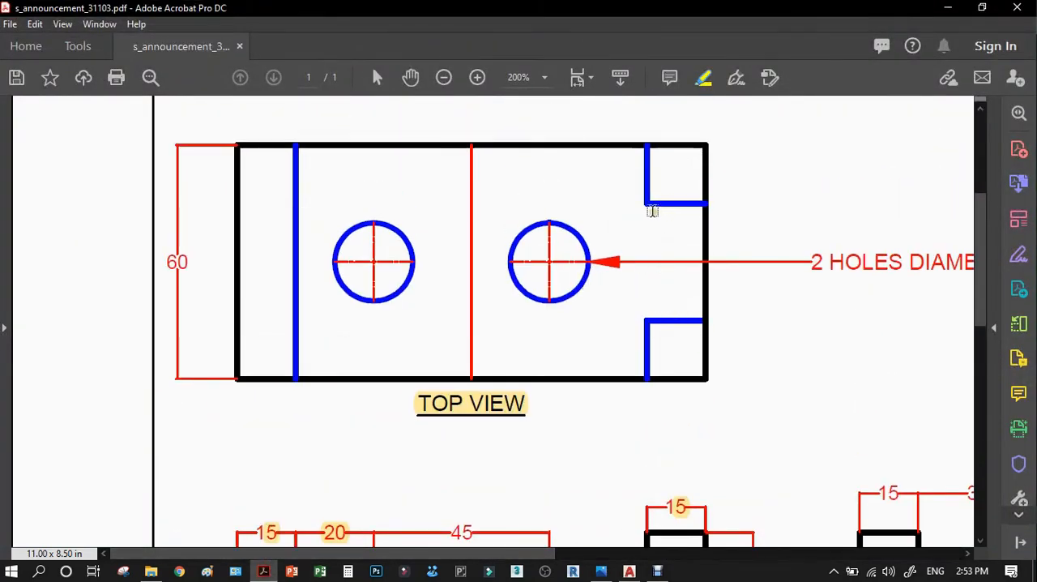
scroll(652, 210, "down", 6)
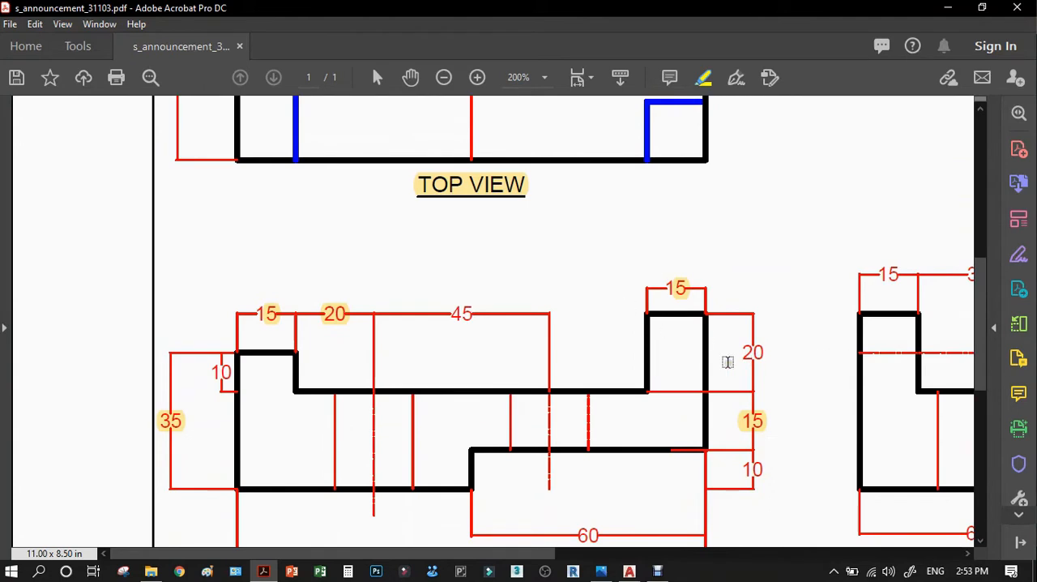
left_click_drag(543, 554, 699, 553)
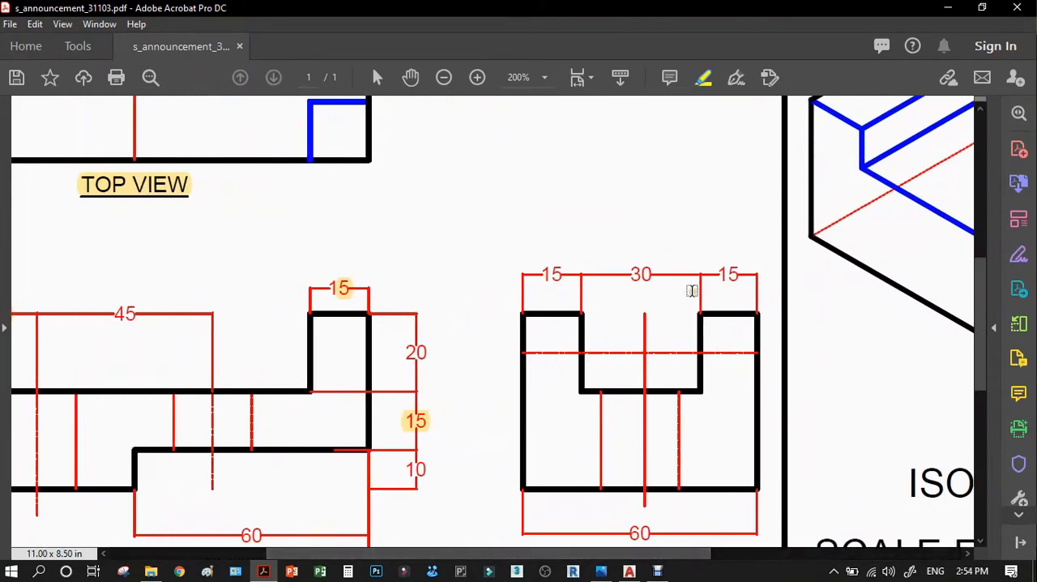
scroll(636, 338, "up", 3)
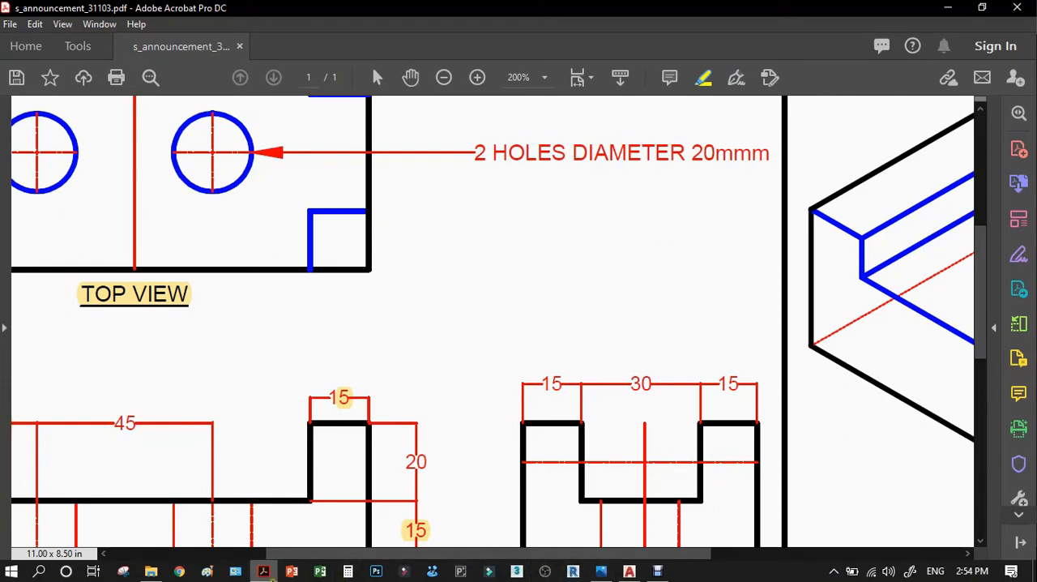
left_click(628, 571)
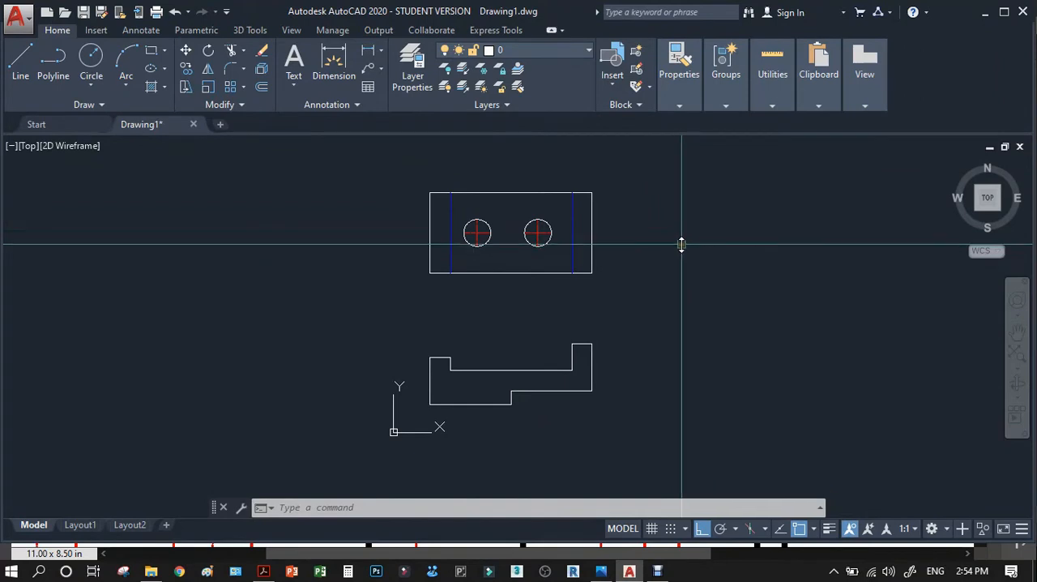
Project a horizontal line rightward from the top-right corner of the front view with the Line command.
scroll(688, 423, "up", 2)
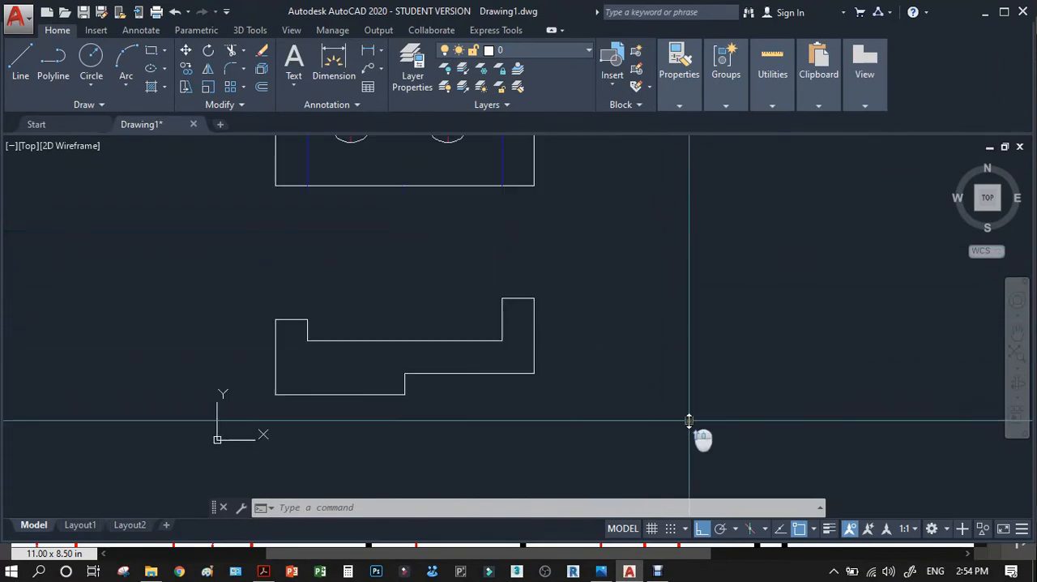
type("l")
key("Return")
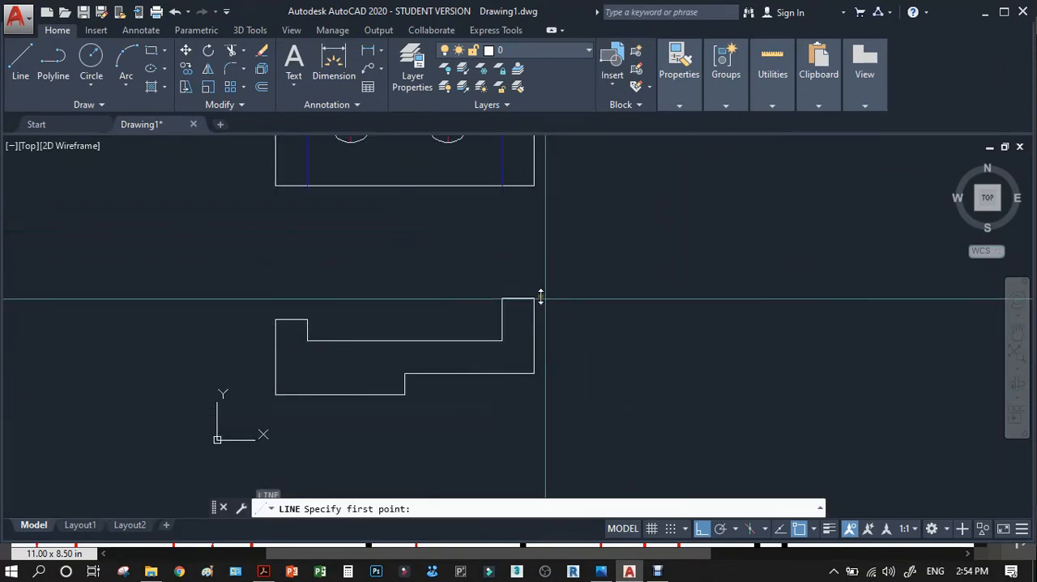
left_click(534, 298)
left_click(843, 340)
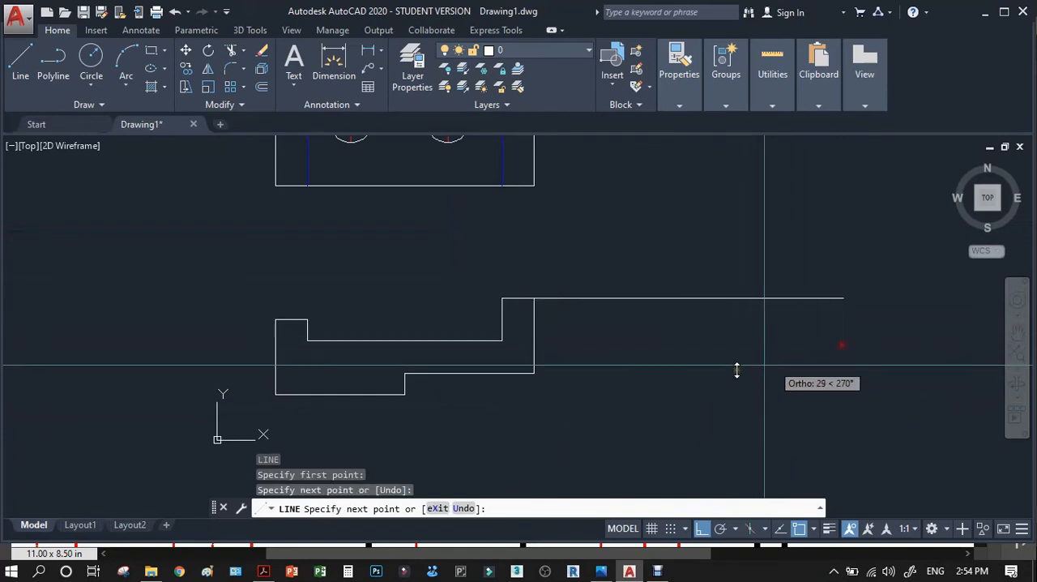
key("Return")
Project horizontal lines rightward from the front view's lower-right corner and its bottom step corner, the latter about 201 units long.
key("Return")
left_click(534, 373)
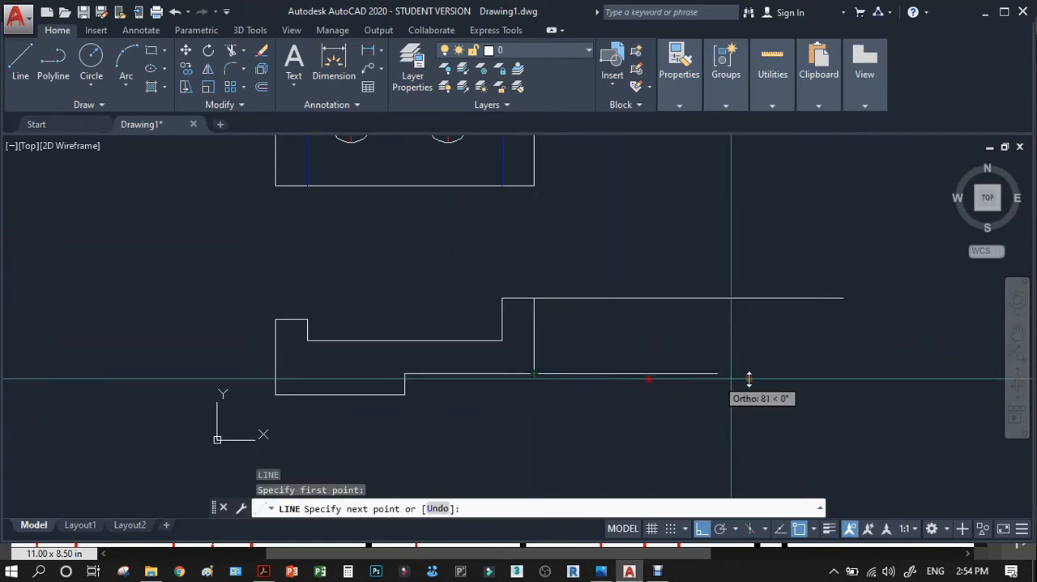
left_click(837, 373)
key("Return")
key("Return")
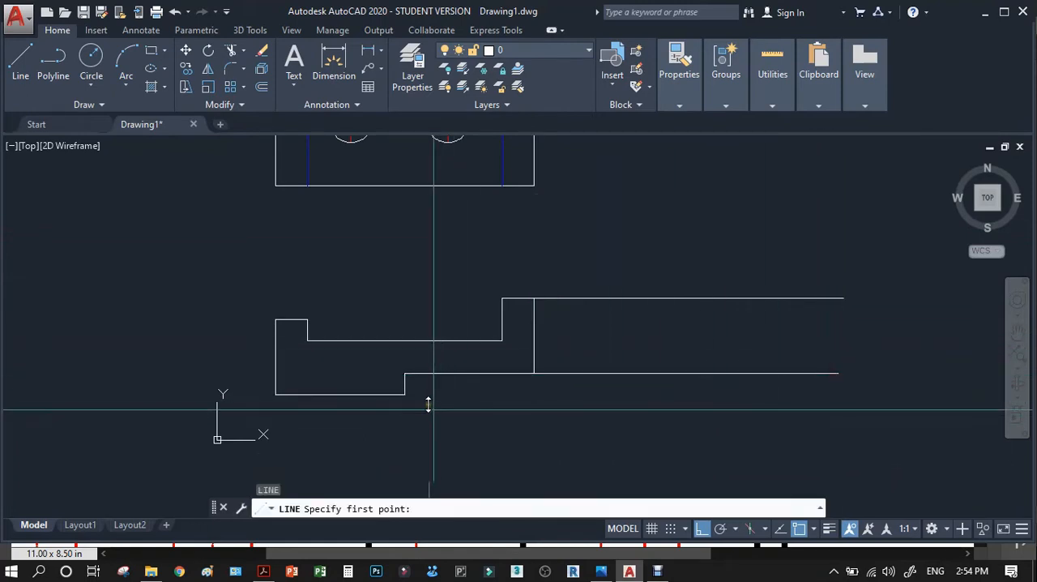
left_click(405, 394)
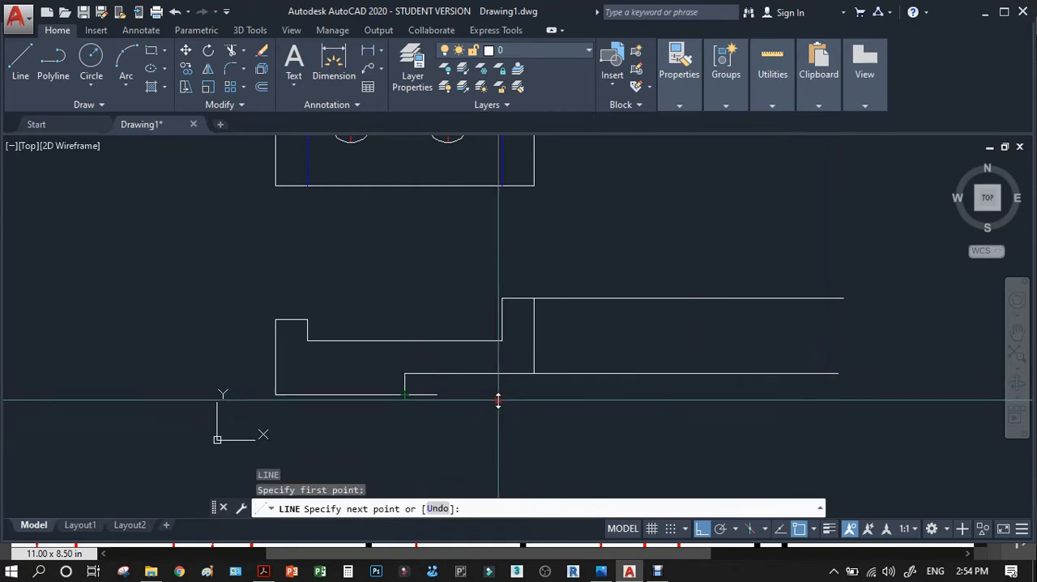
left_click(838, 395)
key("Return")
Draw a vertical line from the bottom projection line up to the top one, just right of the front view.
scroll(579, 393, "down", 2)
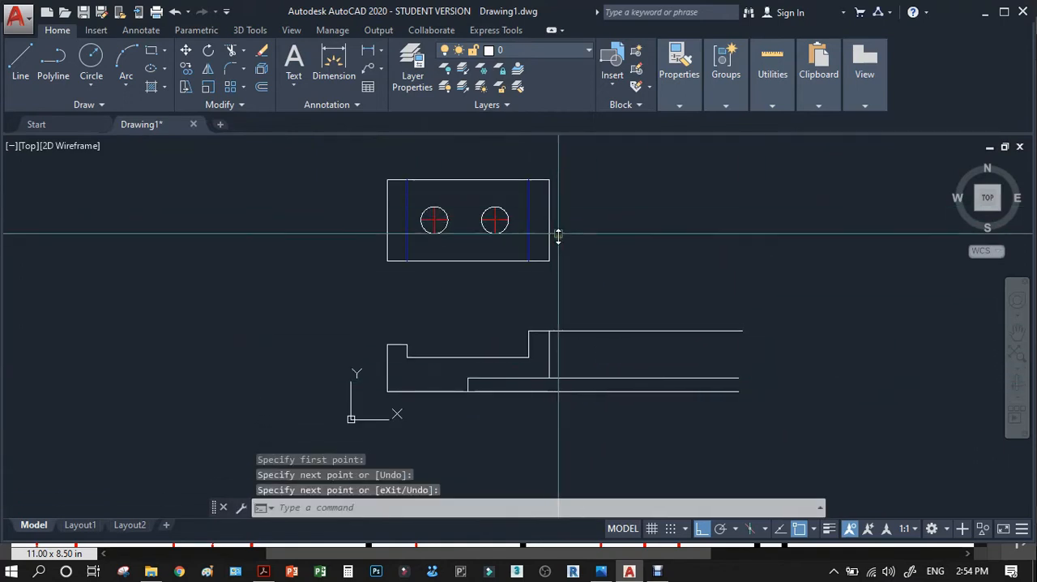
scroll(551, 252, "up", 2)
type("l")
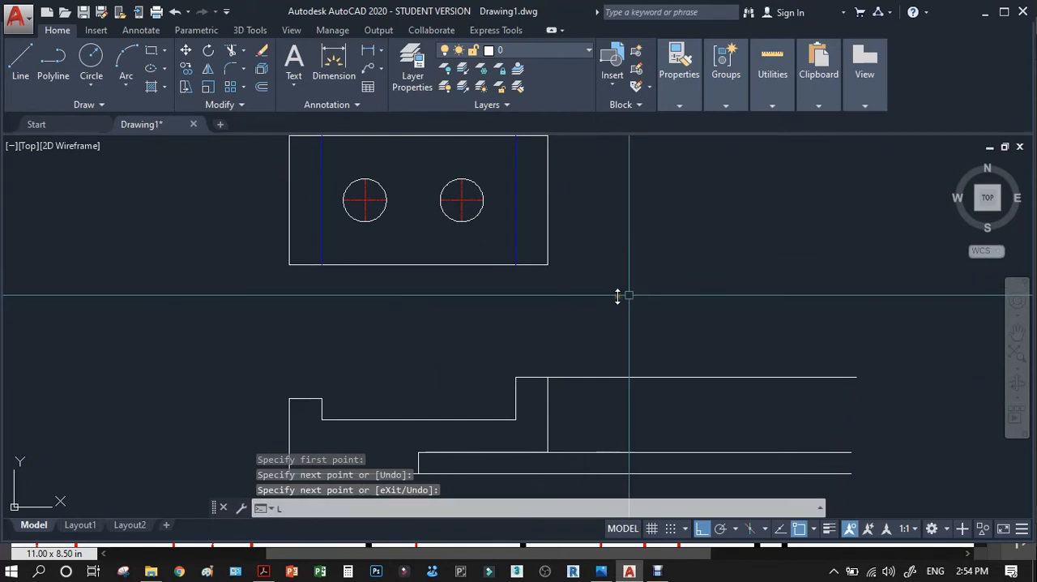
key("Return")
scroll(617, 296, "down", 2)
left_click(609, 396)
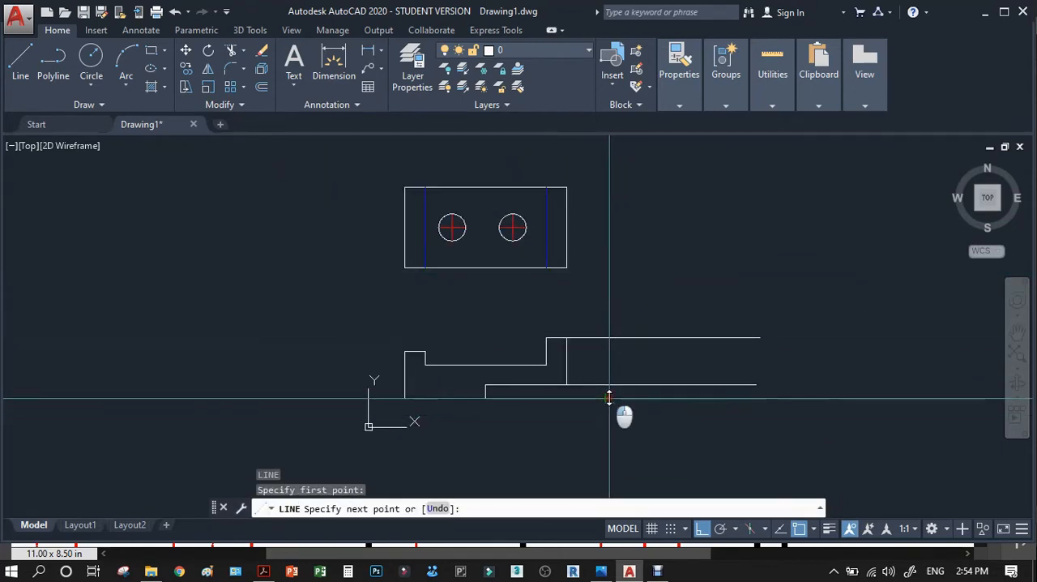
left_click(609, 339)
key("Return")
Offset the new vertical line 60 units to the right to set the side view's width.
type("p")
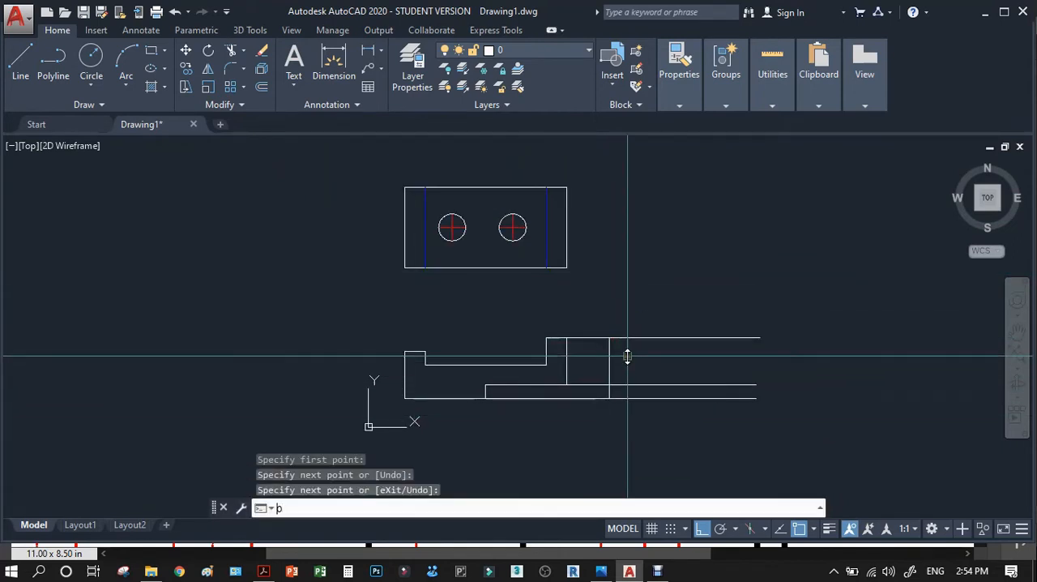
key("Return")
type("60")
key("Return")
left_click(609, 354)
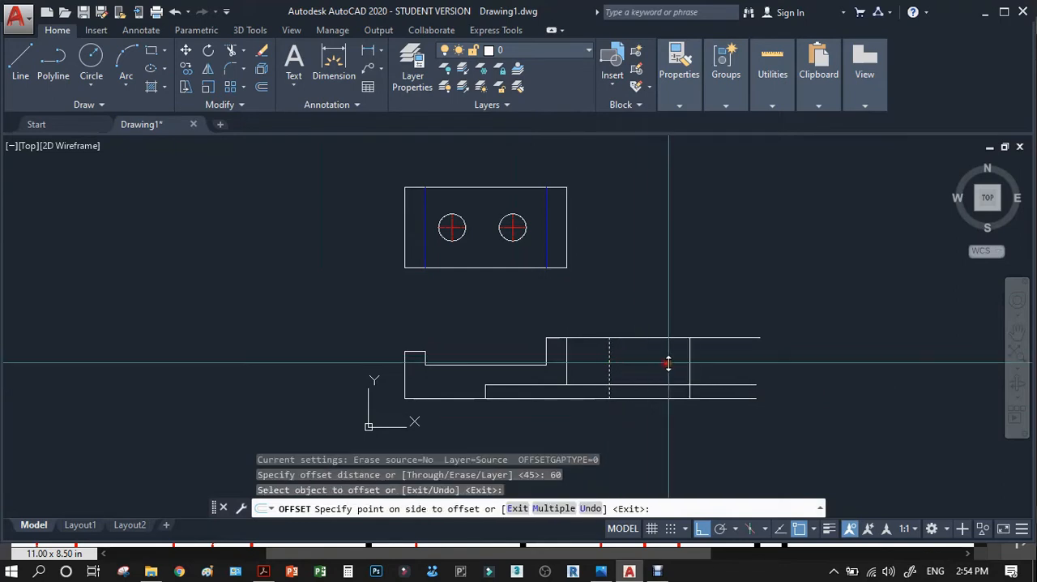
left_click(669, 364)
Trim the three projection lines outside the two vertical lines to leave the side view outline.
scroll(717, 412, "up", 2)
scroll(717, 411, "up", 3)
type("tr")
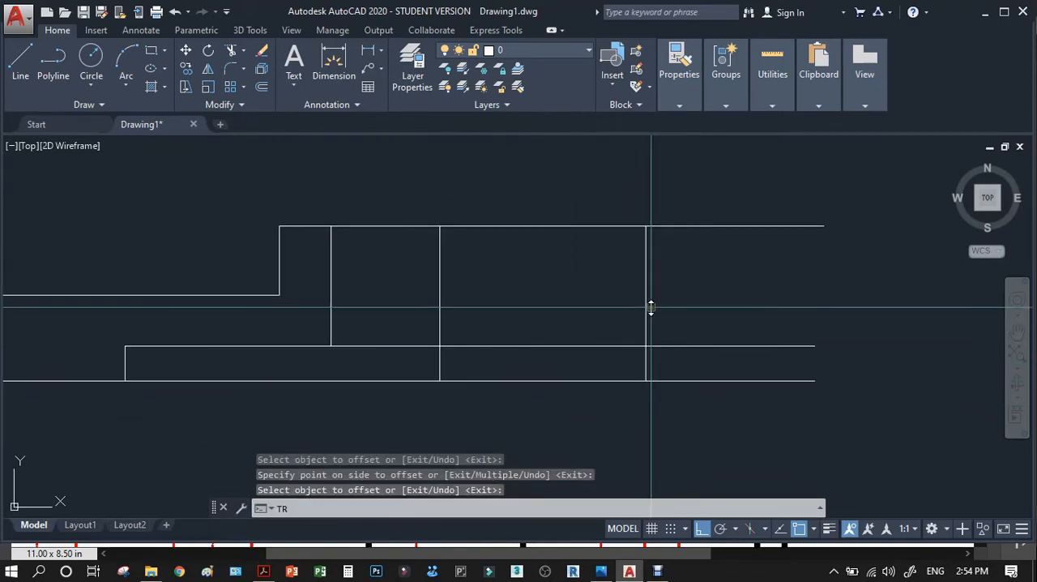
key("Return")
left_click(671, 290)
left_click(432, 293)
key("Return")
left_click(426, 195)
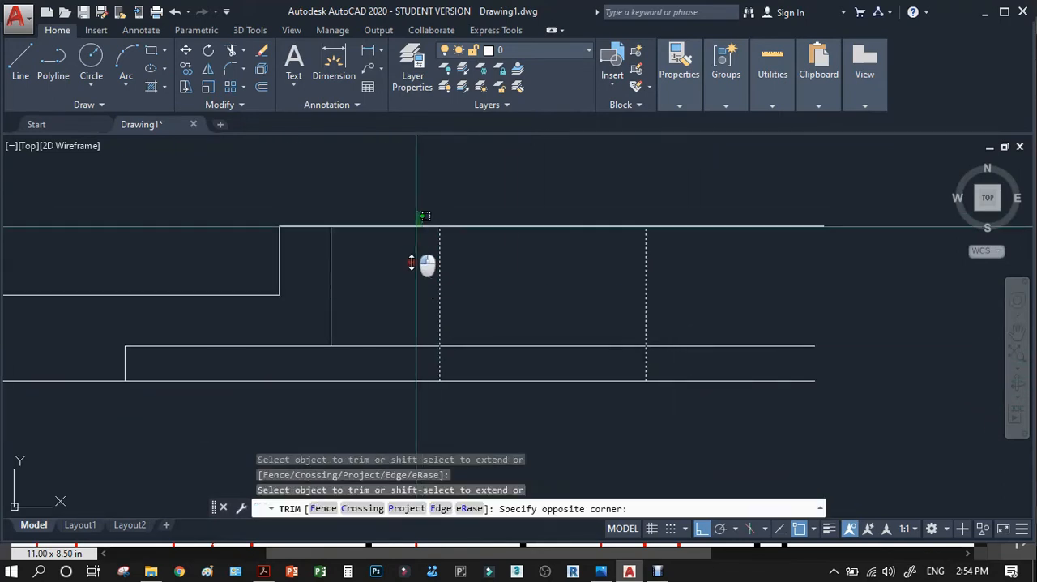
left_click(397, 404)
left_click(767, 165)
left_click(713, 393)
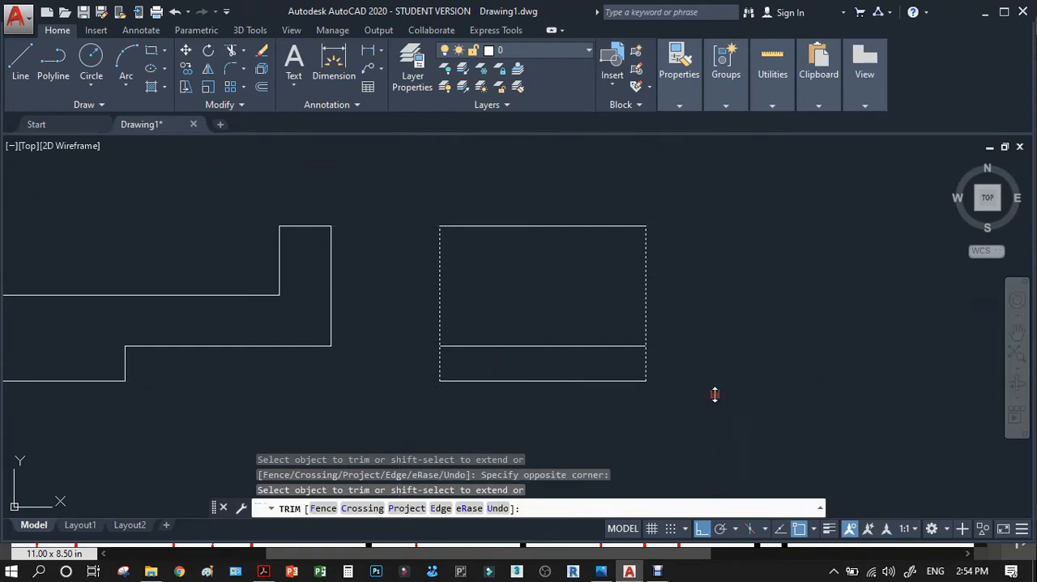
key("Return")
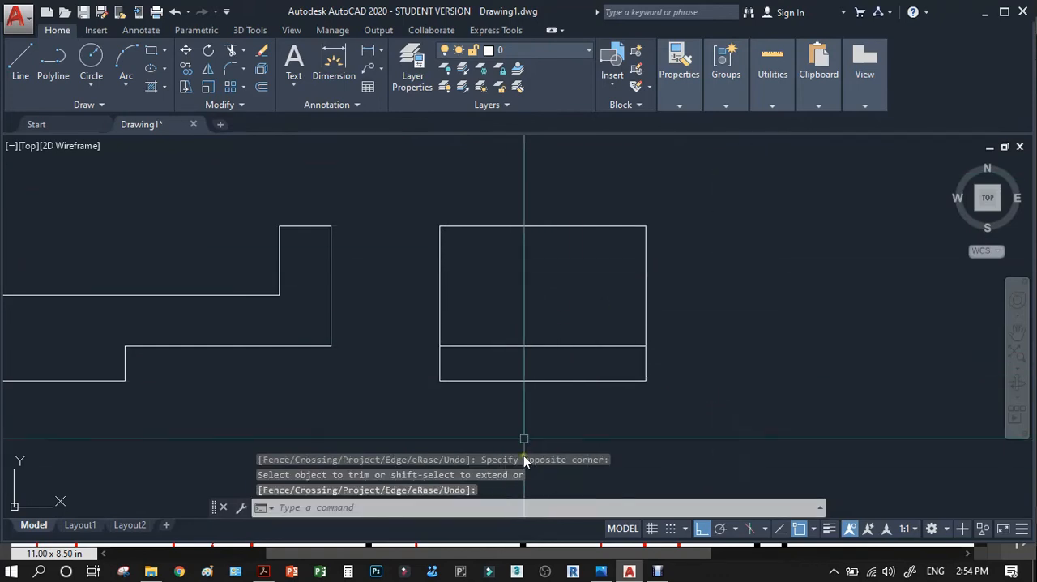
Check the right side view in the Acrobat reference PDF, and offset the side view outline's two vertical edges 15 units inward in AutoCAD.
left_click(264, 571)
scroll(590, 328, "down", 3)
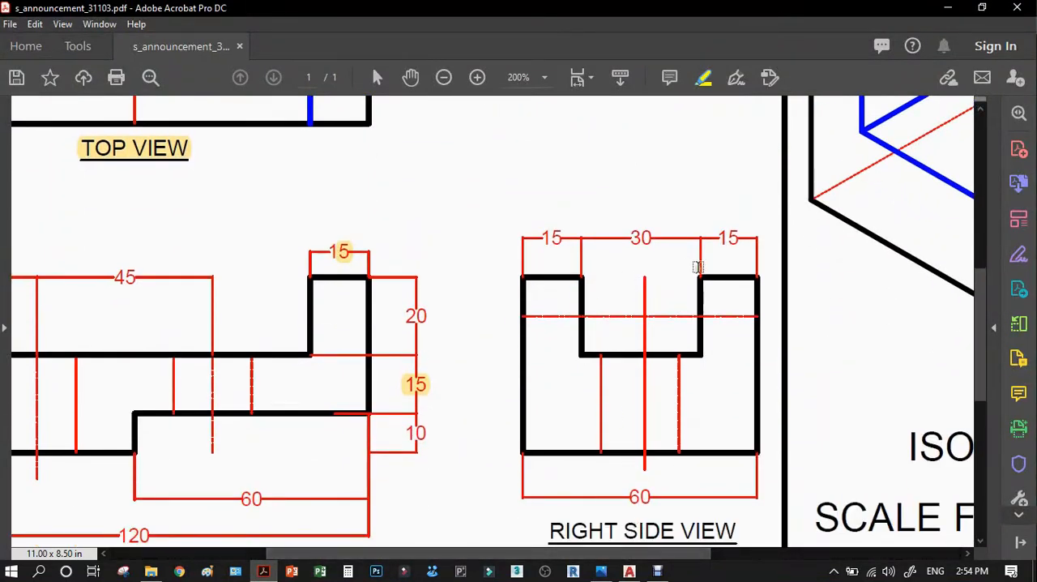
left_click(945, 8)
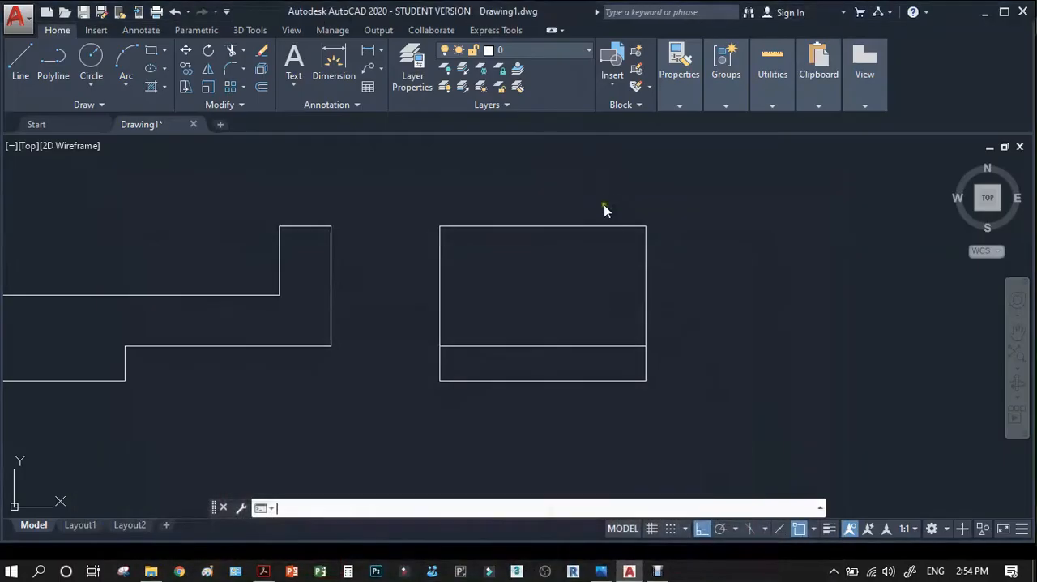
type("o")
key("Return")
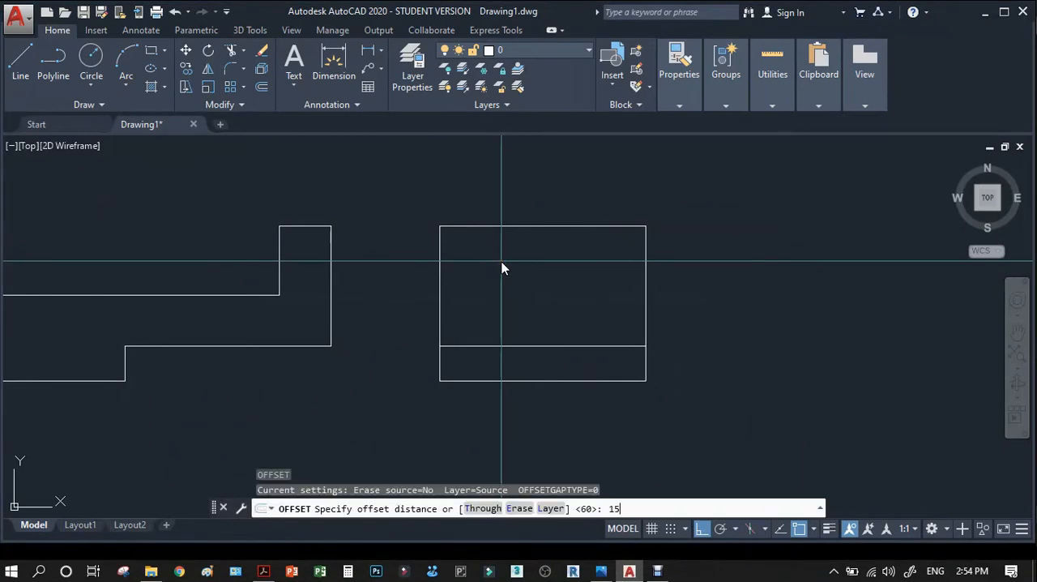
type("15")
key("Return")
left_click(440, 294)
left_click(481, 285)
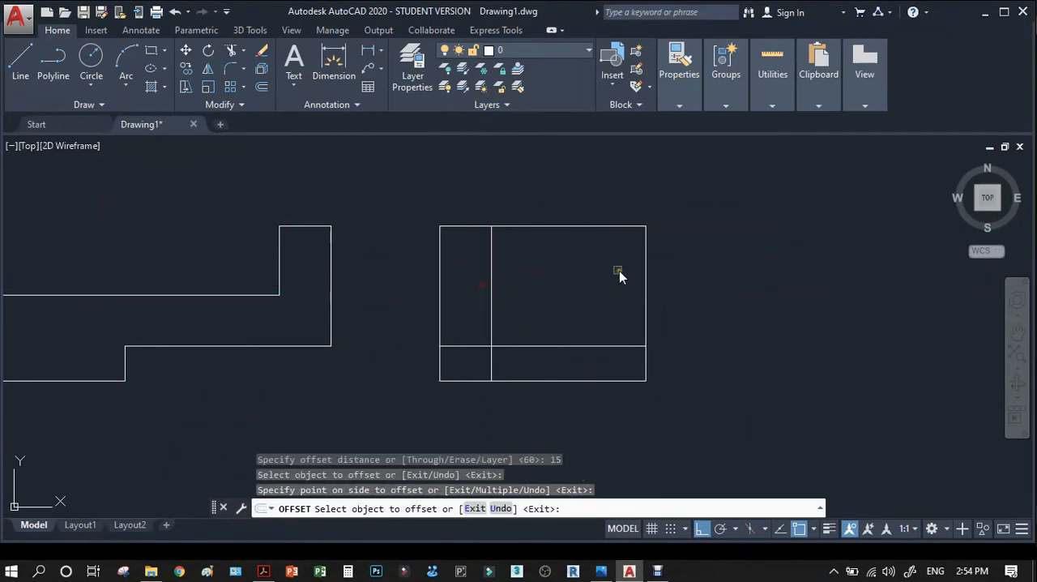
left_click(644, 276)
left_click(613, 295)
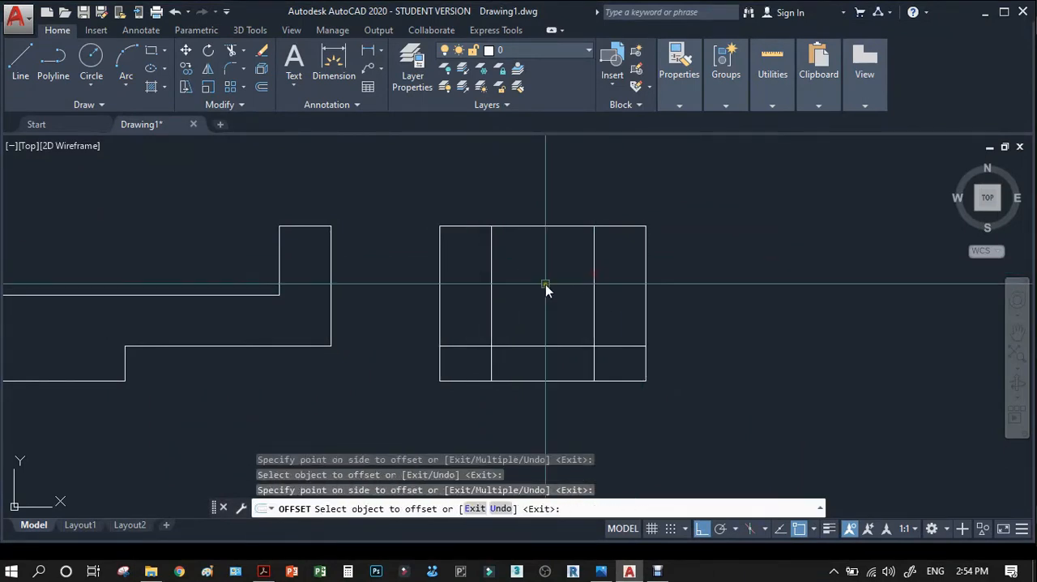
key("Return")
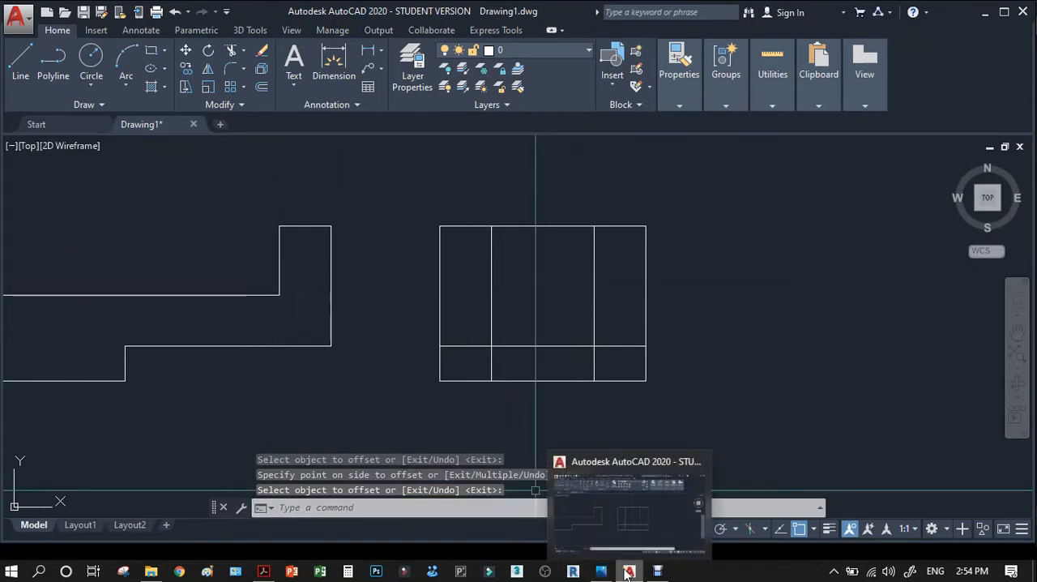
Switch to the reference PDF in Acrobat to check the right side view again.
left_click(262, 572)
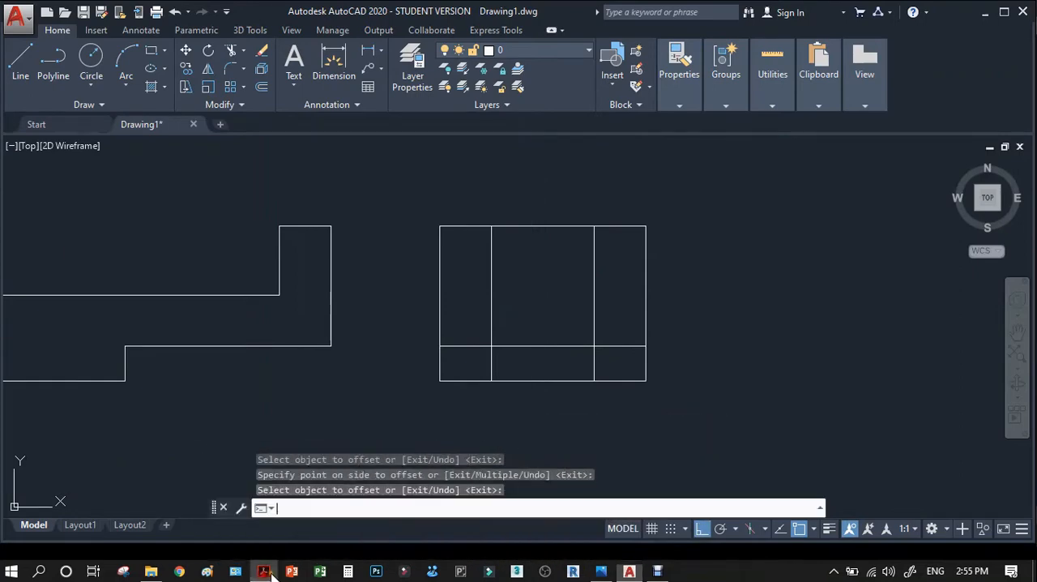
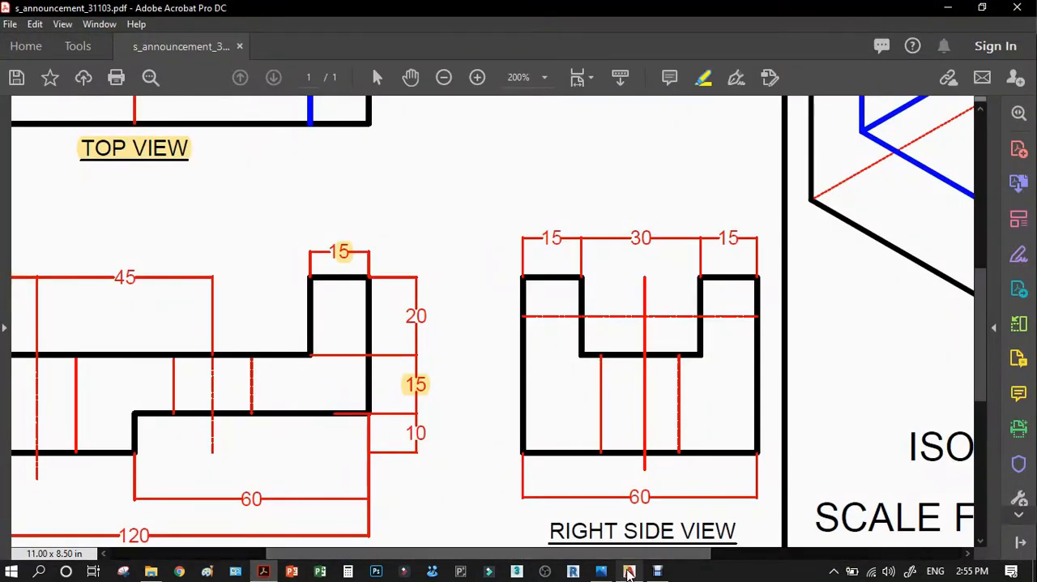
Switch to AutoCAD and draw a horizontal projection line from the front view's upper step corner to the side view's right inner vertical.
left_click(627, 569)
type("L")
key("Return")
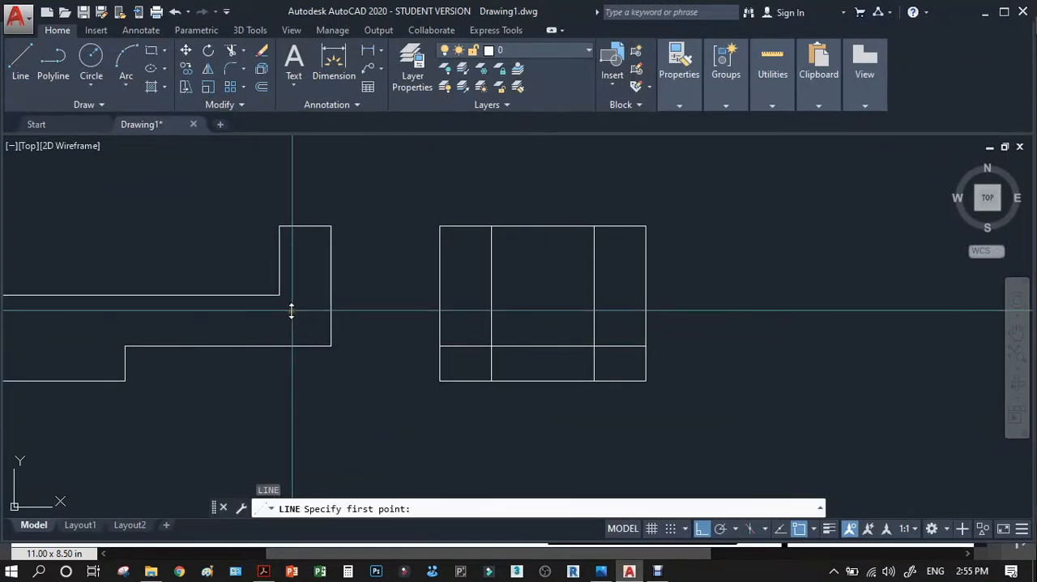
left_click(279, 295)
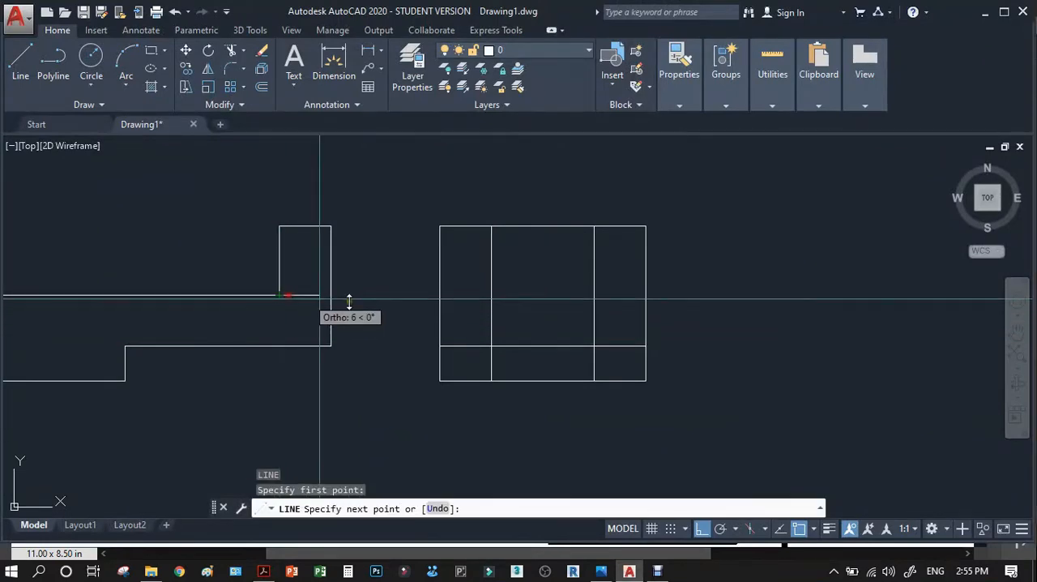
left_click(594, 294)
key("Return")
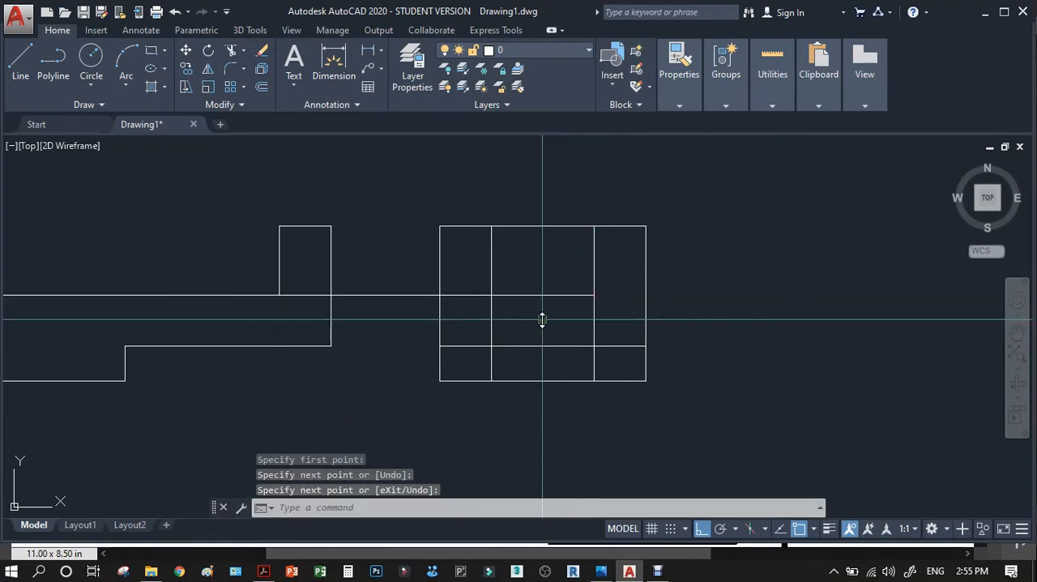
Trim the projection line left of the slot and the two inner verticals below it to form the slot bottom.
type("TR")
key("Return")
left_click(604, 281)
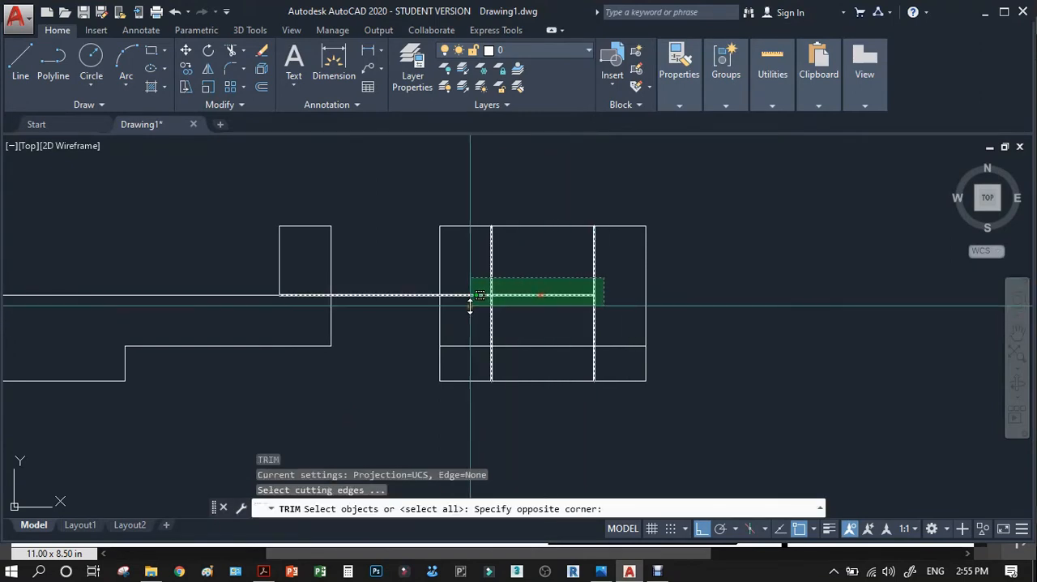
left_click(471, 308)
key("Return")
left_click(483, 287)
left_click(471, 322)
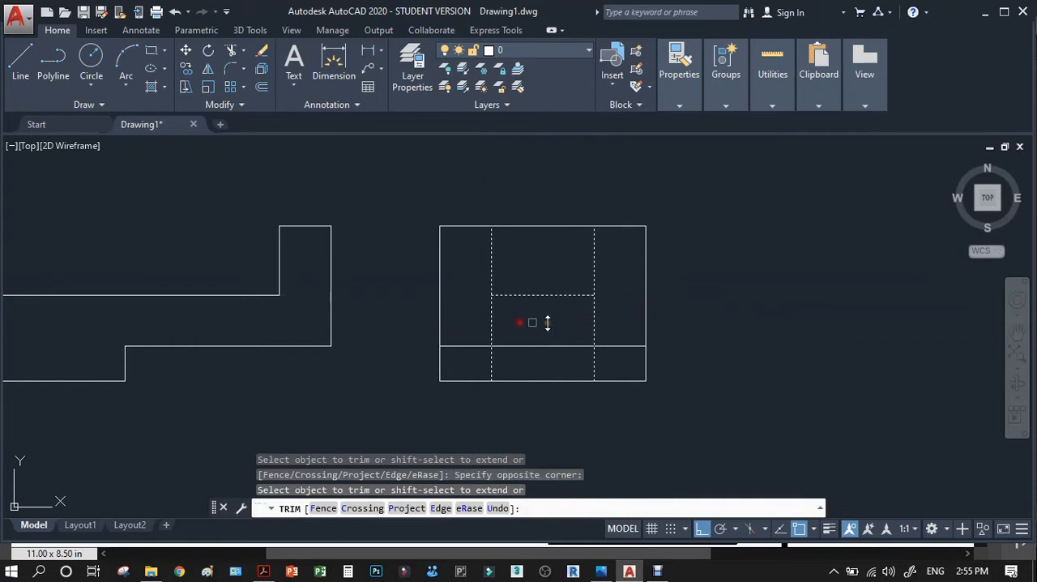
left_click(622, 318)
left_click(489, 319)
key("Return")
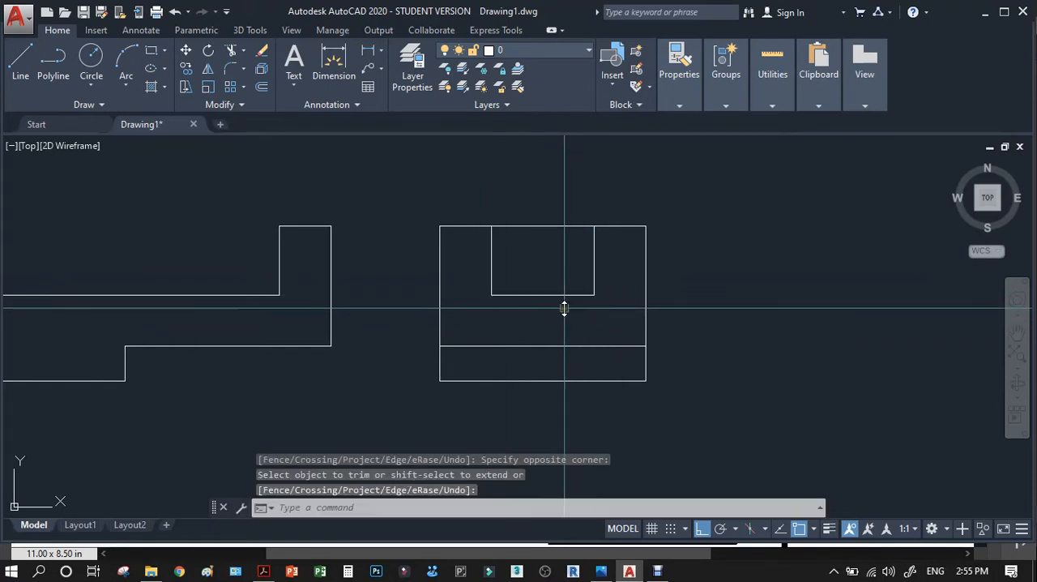
Trim the side view's top edge between the two slot walls to open the slot.
key("Return")
left_click(616, 238)
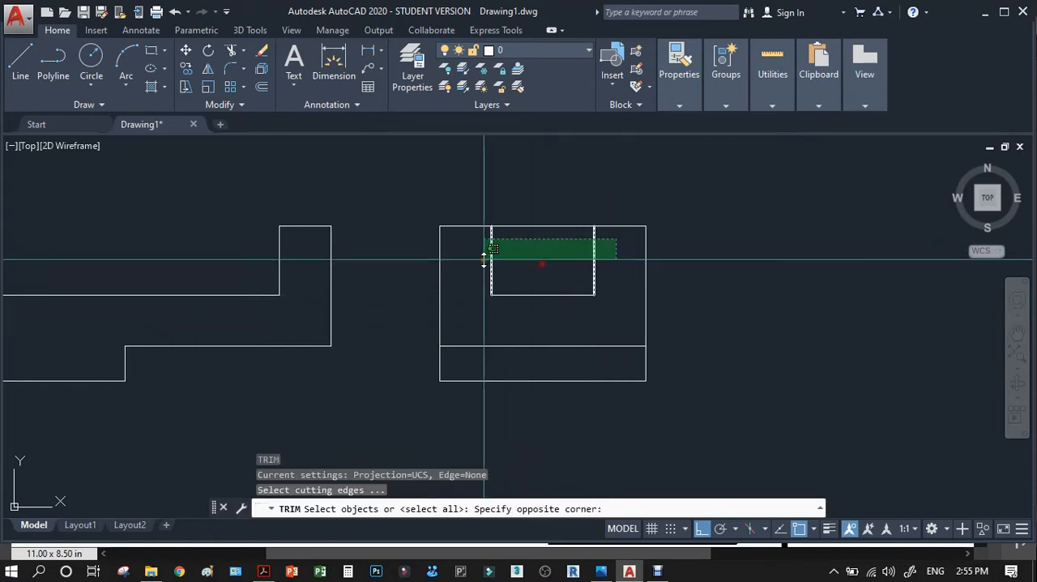
left_click(486, 254)
key("Return")
left_click(542, 247)
left_click(527, 208)
key("Return")
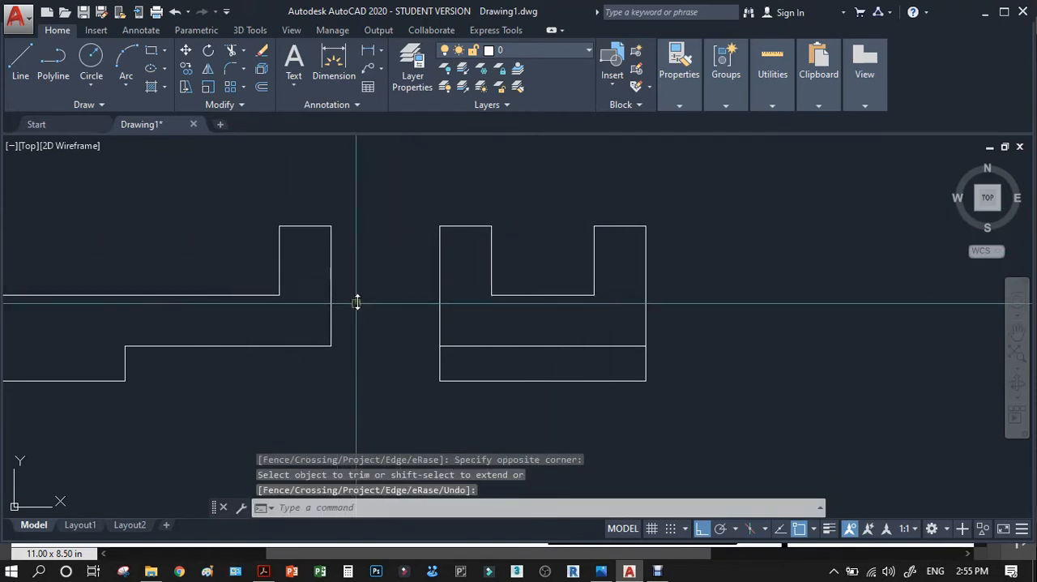
Draw a left-pointing viewing arrow between the front and side views with polylines, turning Ortho off for the slanted head.
mouse_move(391, 277)
left_mouse_down()
mouse_move(365, 292)
mouse_move(359, 278)
left_mouse_up()
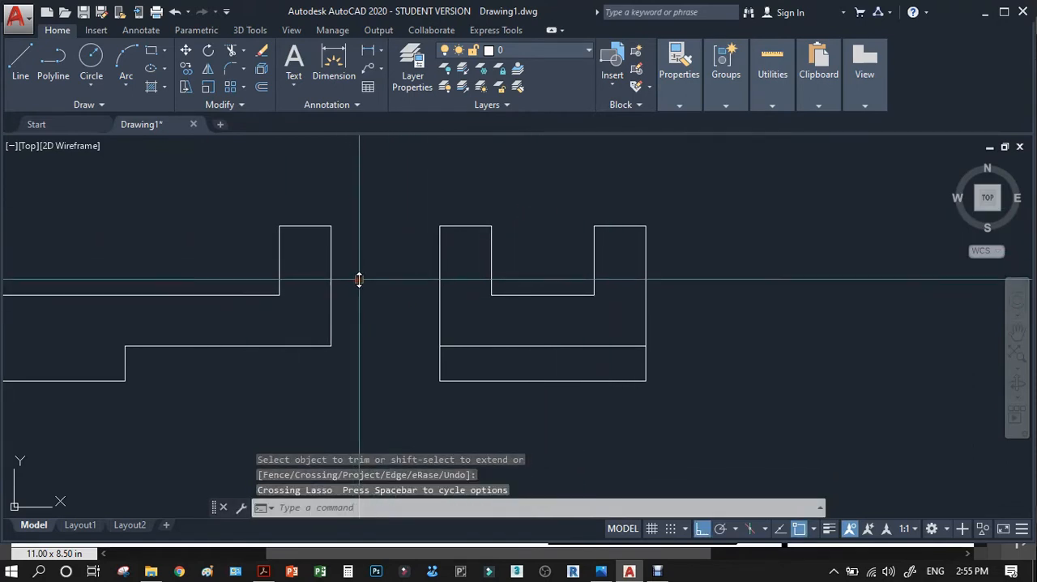
key("Escape")
type("PL")
key("Return")
left_click(399, 289)
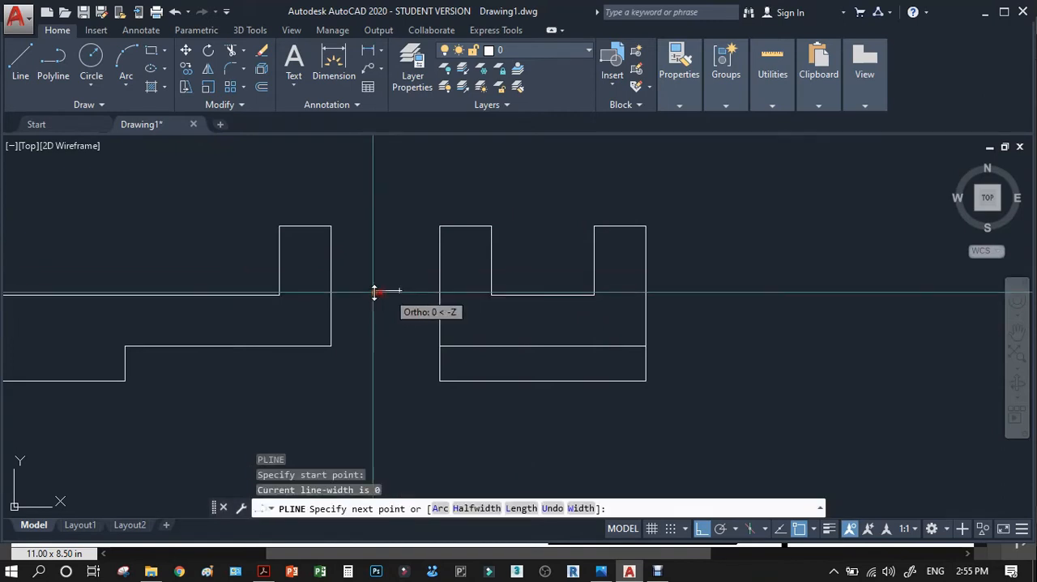
left_click(359, 289)
key("Return")
left_click(364, 277)
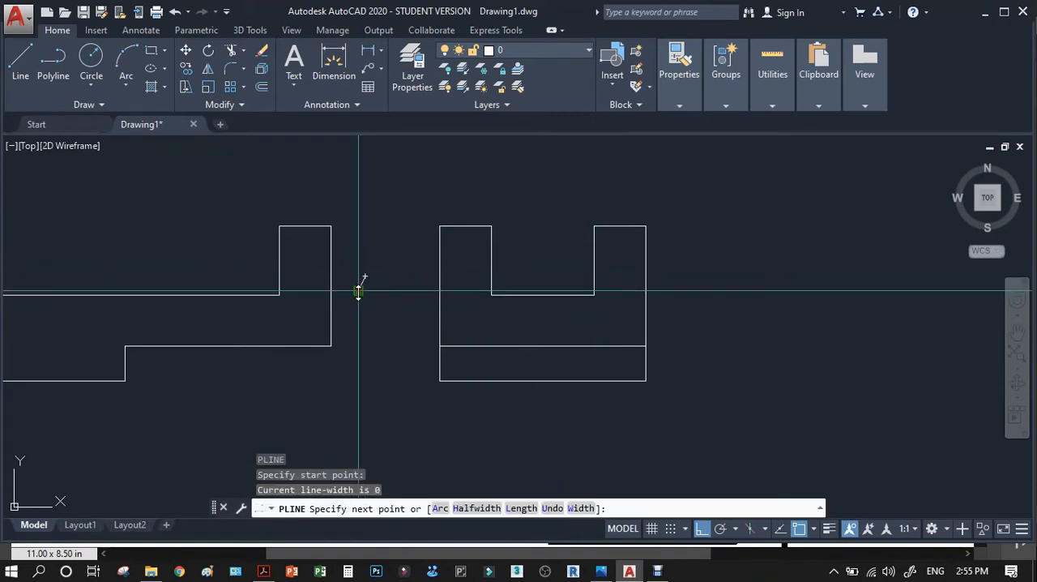
left_click(359, 290)
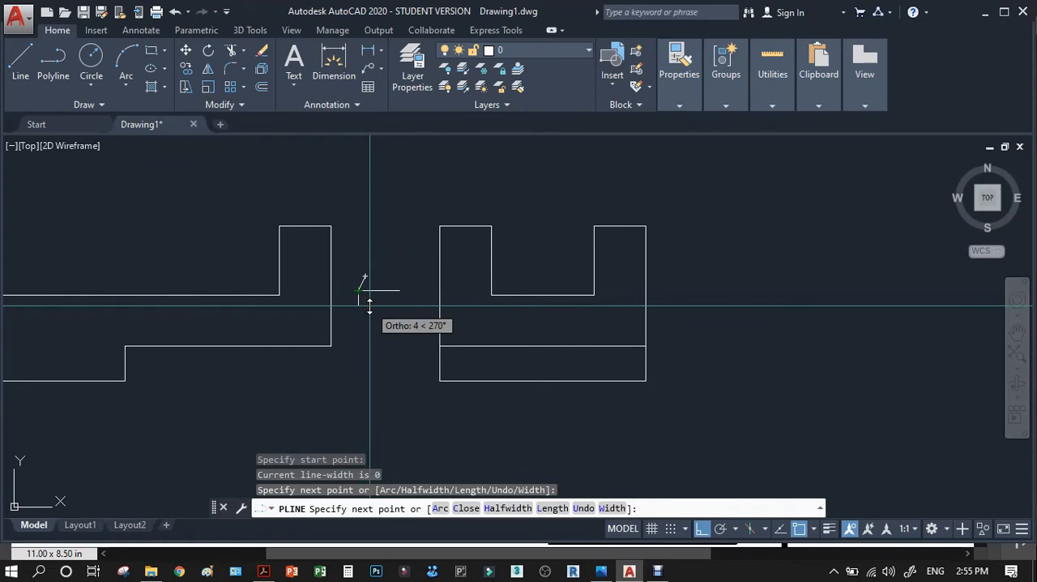
key("F8")
left_click(368, 307)
key("Return")
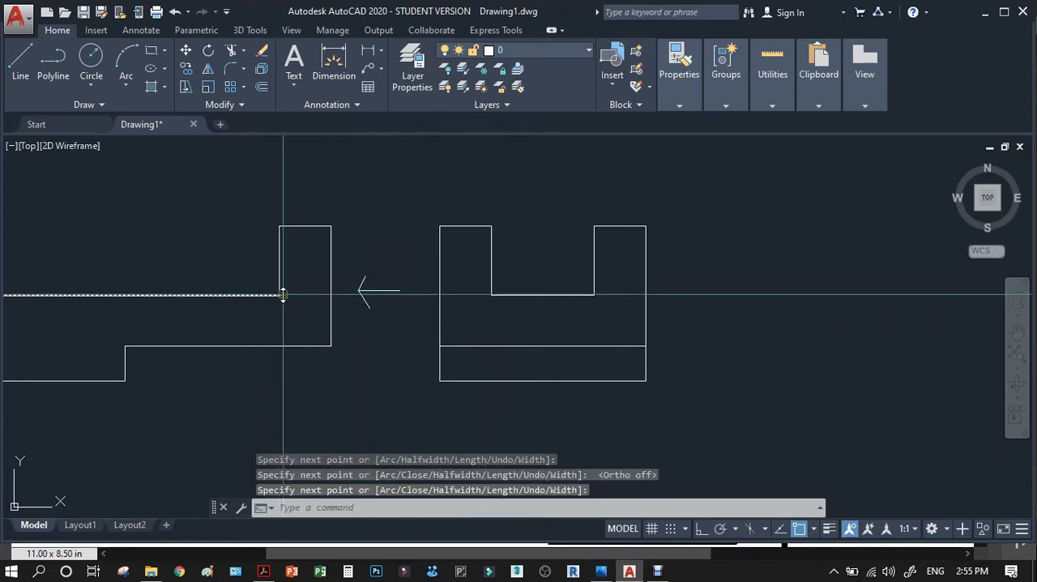
Draw horizontal lines from both bottom corners of the slot to the side view's outer vertical edges.
type("l")
key("Return")
left_click(444, 295)
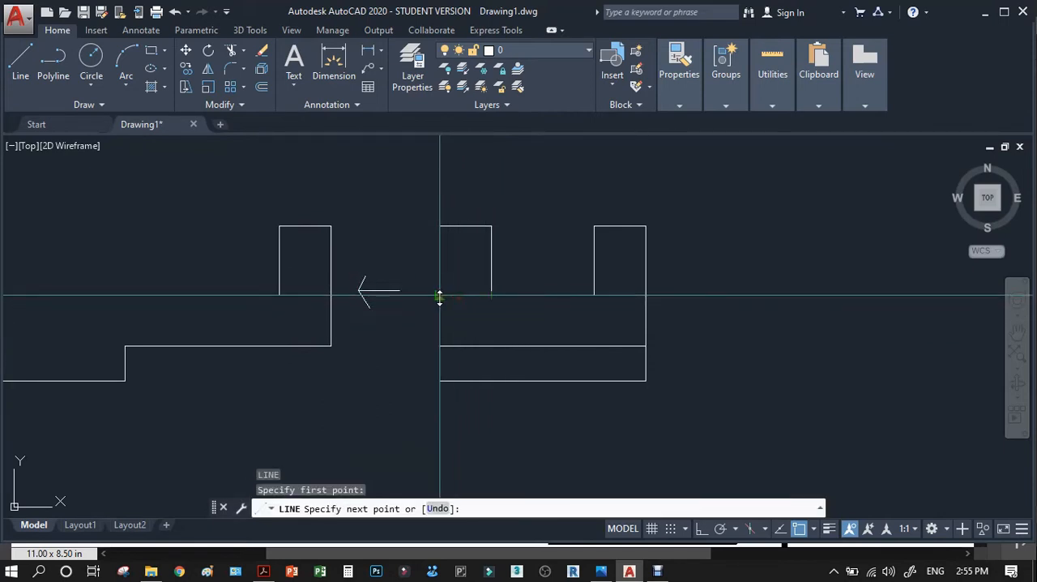
left_click(593, 297)
key("Return")
key("Return")
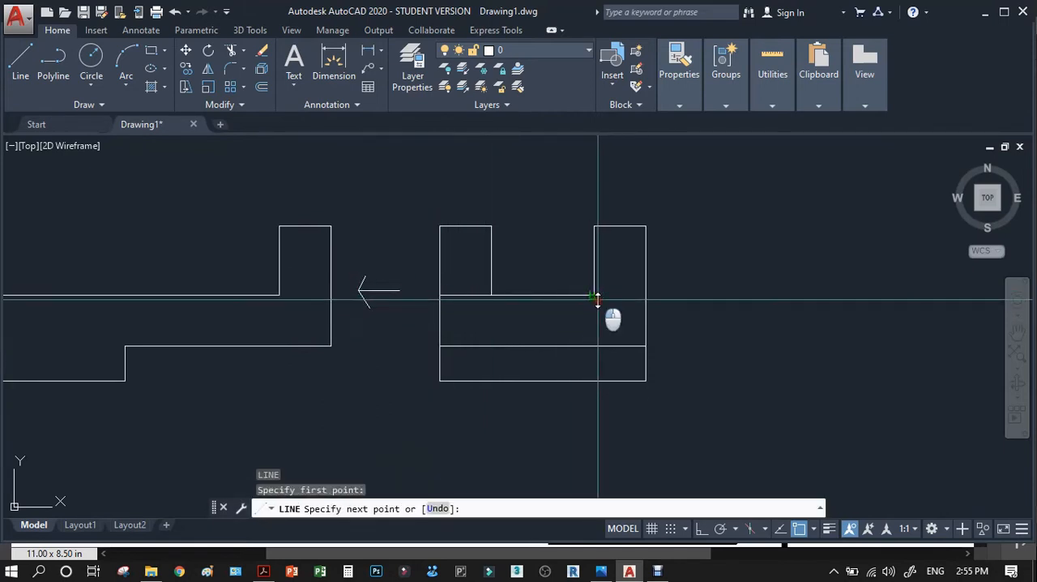
left_click(646, 297)
key("Return")
Erase the viewing arrow between the front and side views.
left_click(399, 322)
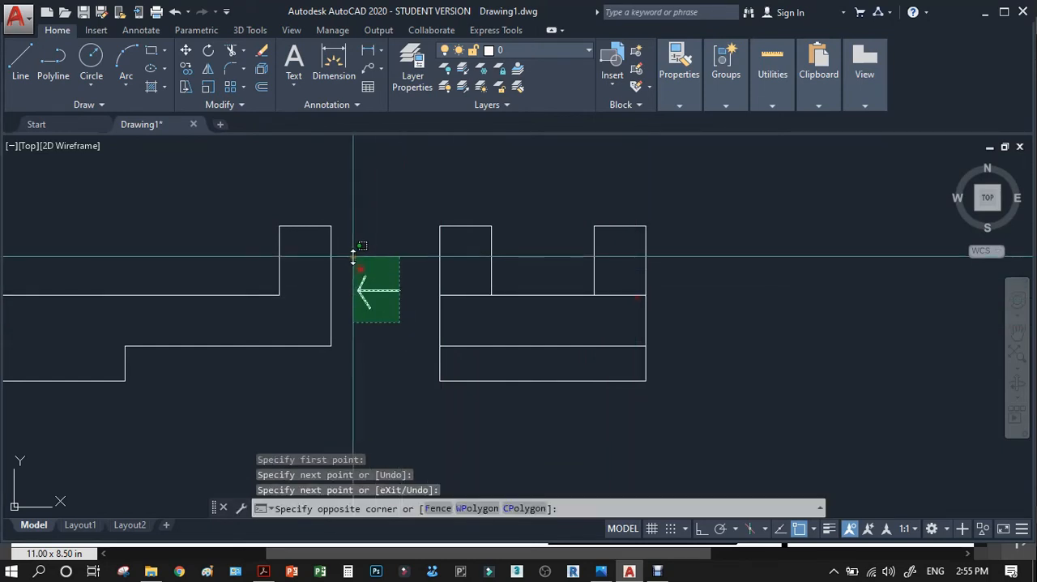
left_click(353, 256)
key("Delete")
Change the colour of the two short horizontal lines beside the slot bottom to Red.
left_click(623, 302)
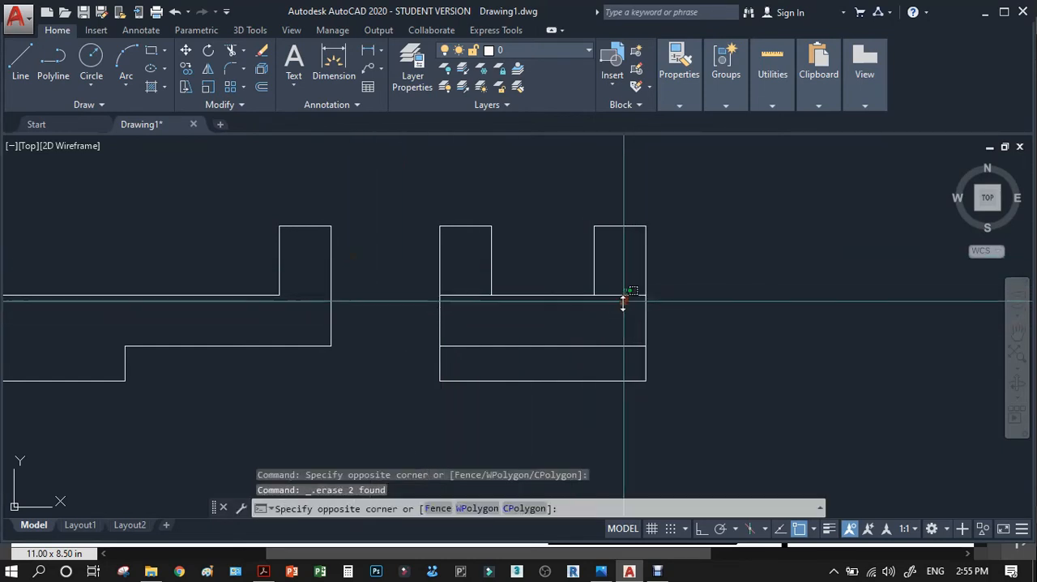
left_click(623, 301)
left_click(467, 297)
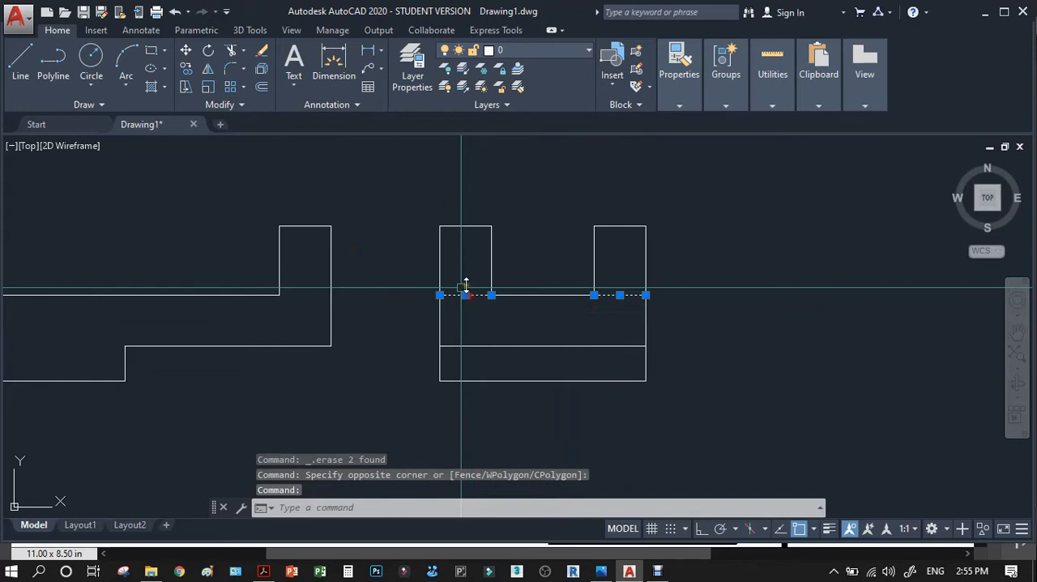
left_click(690, 112)
left_click(754, 127)
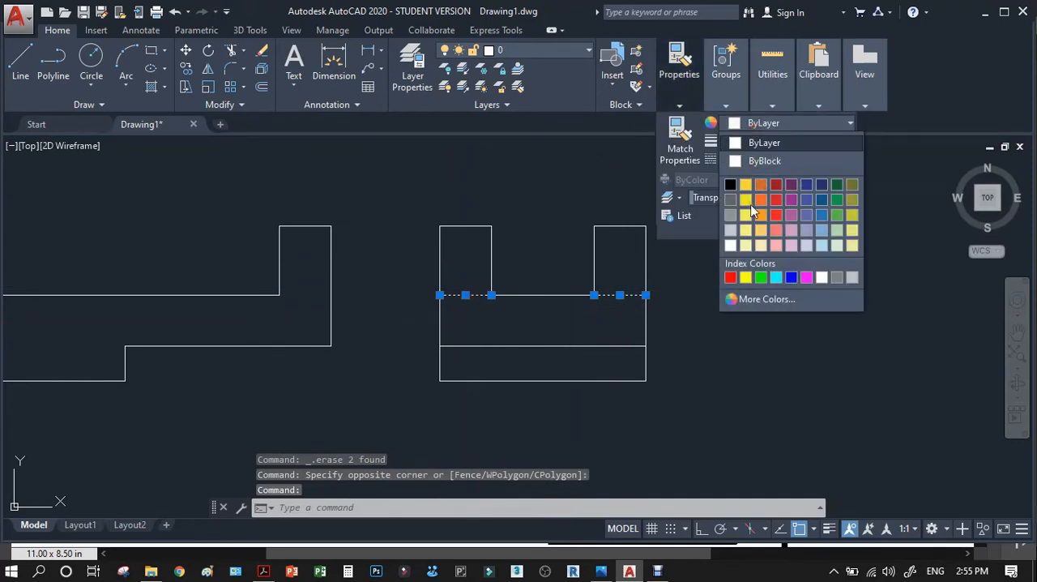
left_click(731, 275)
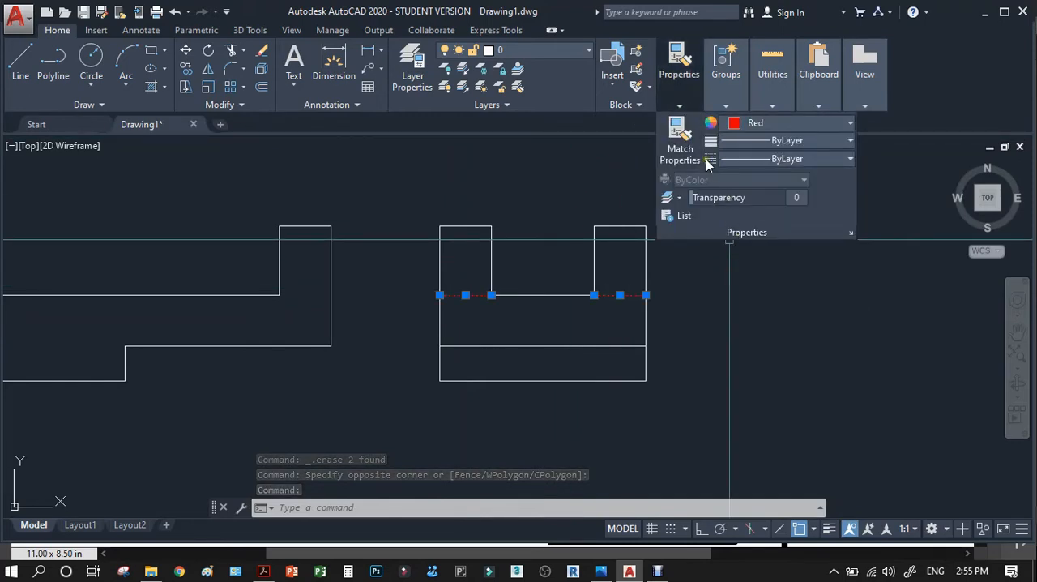
Load the HIDDEN linetype from acad.lin into the drawing.
left_click(766, 159)
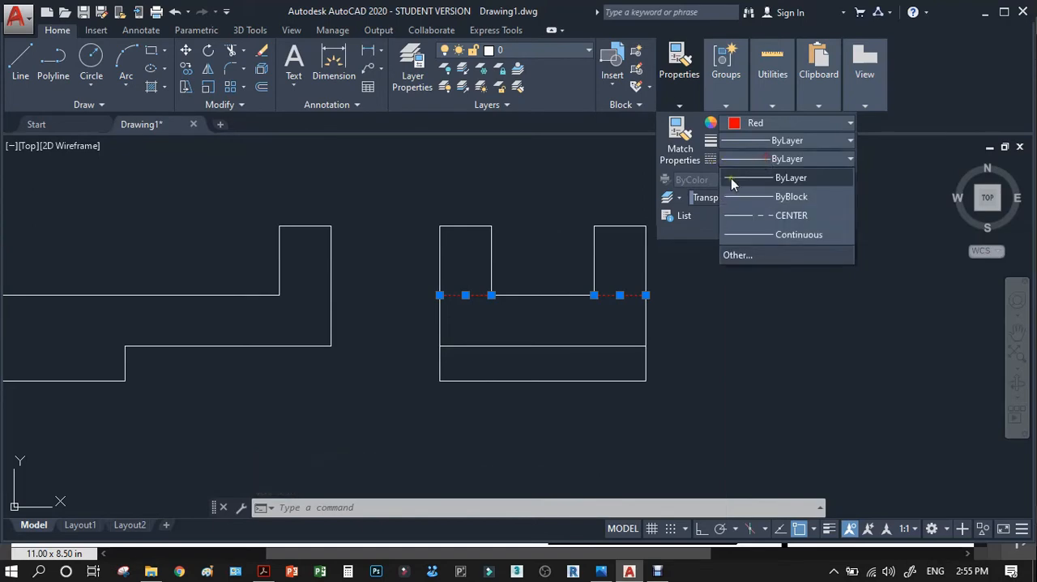
left_click(741, 255)
left_click(628, 158)
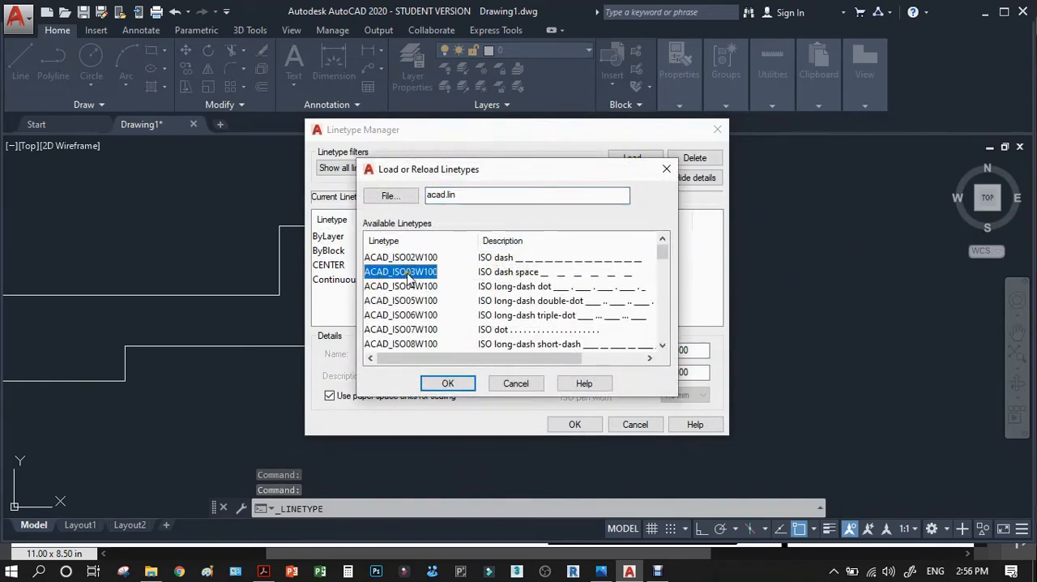
scroll(411, 275, "down", 12)
left_click(415, 259)
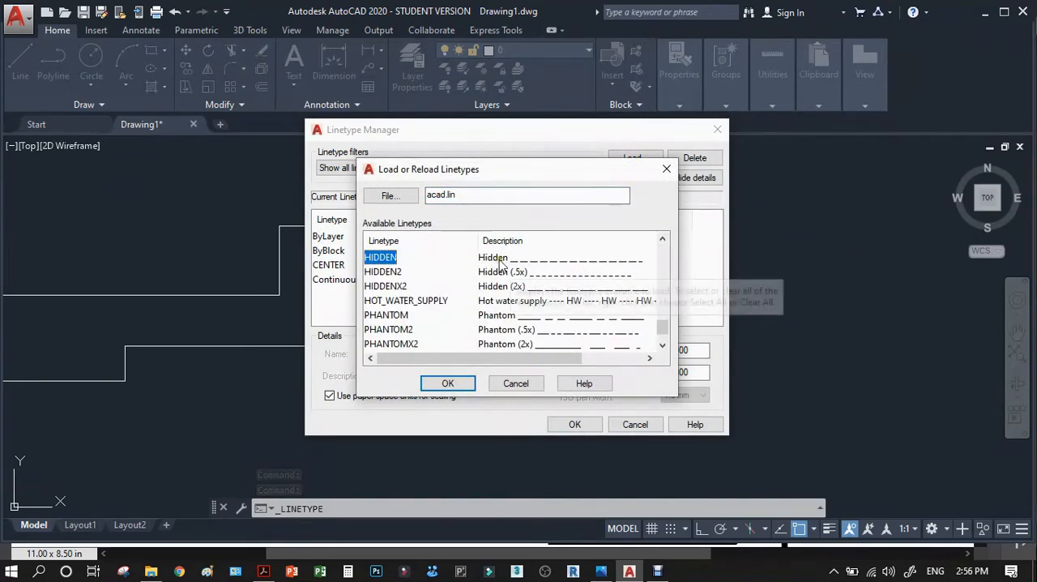
left_click(448, 383)
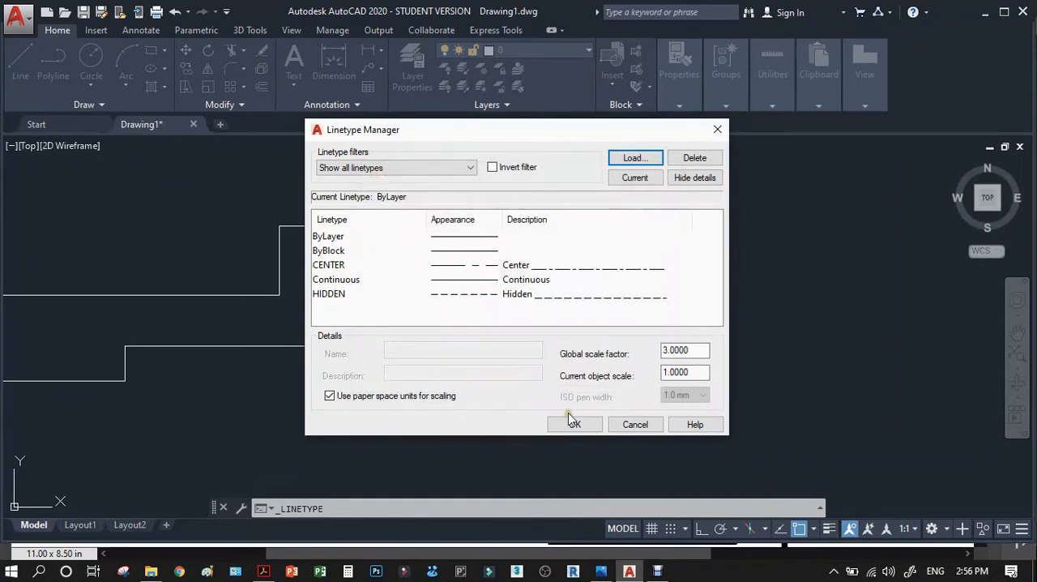
left_click(335, 293)
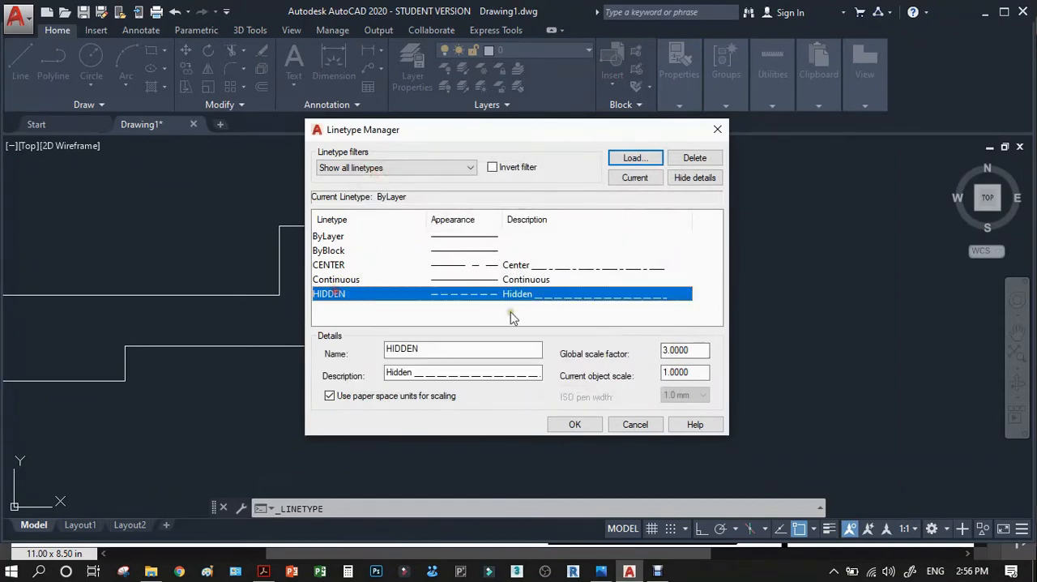
left_click(575, 424)
Assign the HIDDEN linetype to the short red line right of the slot.
left_click(621, 295)
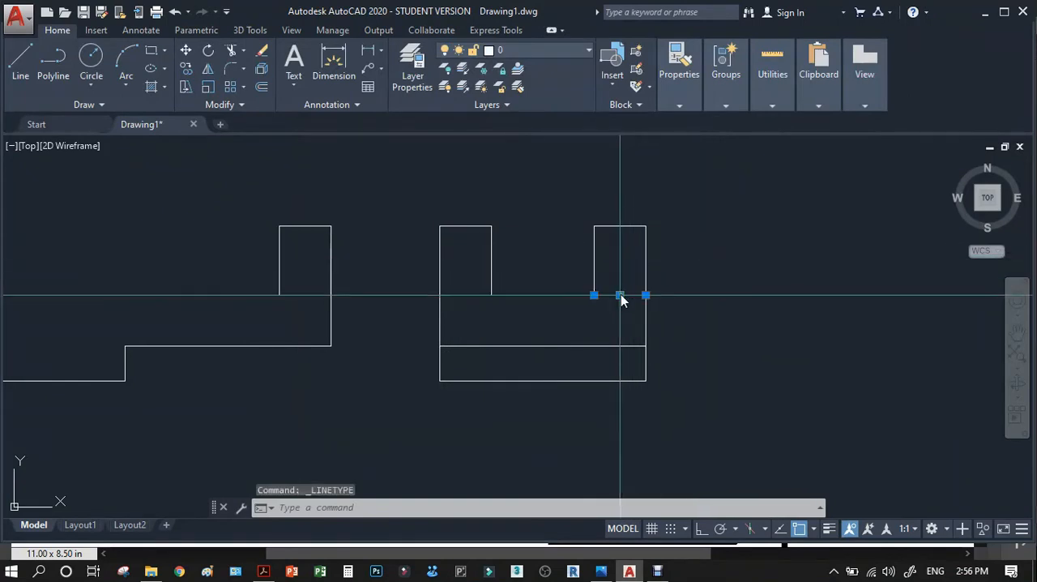
left_click(679, 106)
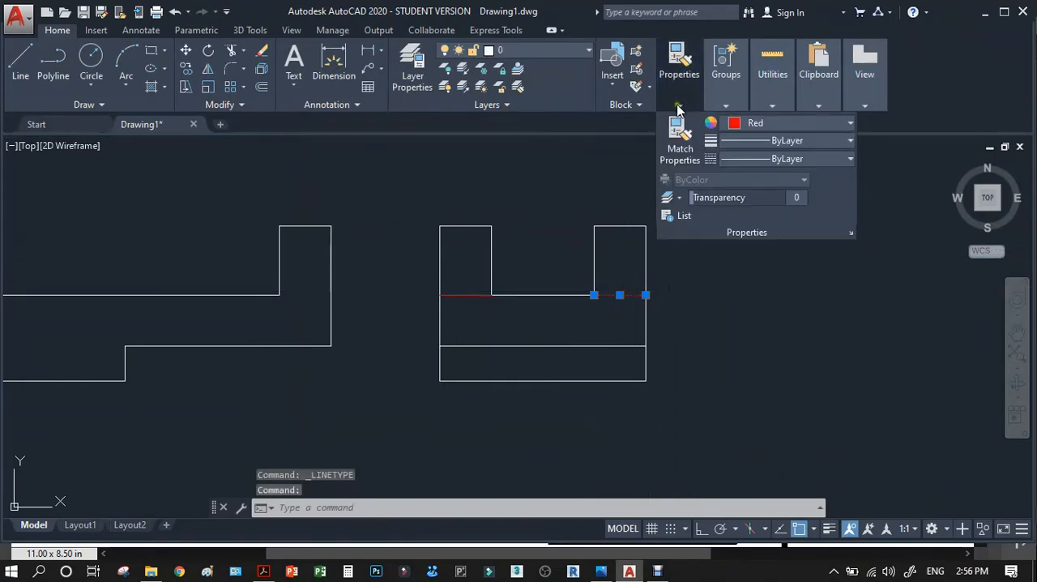
left_click(759, 158)
left_click(770, 250)
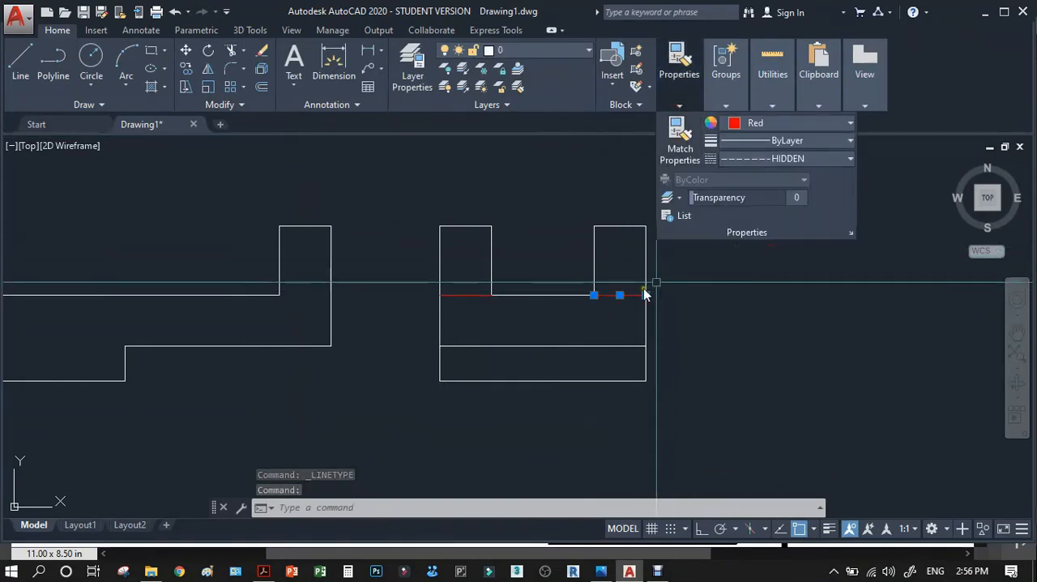
scroll(646, 295, "up", 5)
key("Escape")
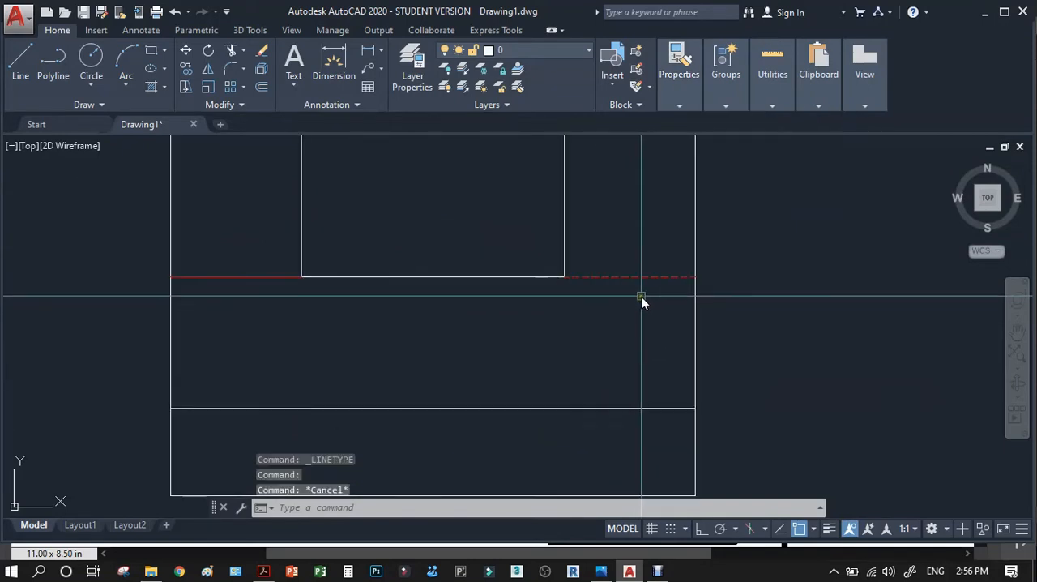
Match the left red line's properties to those of the right hidden line.
scroll(641, 296, "down", 3)
type("MA")
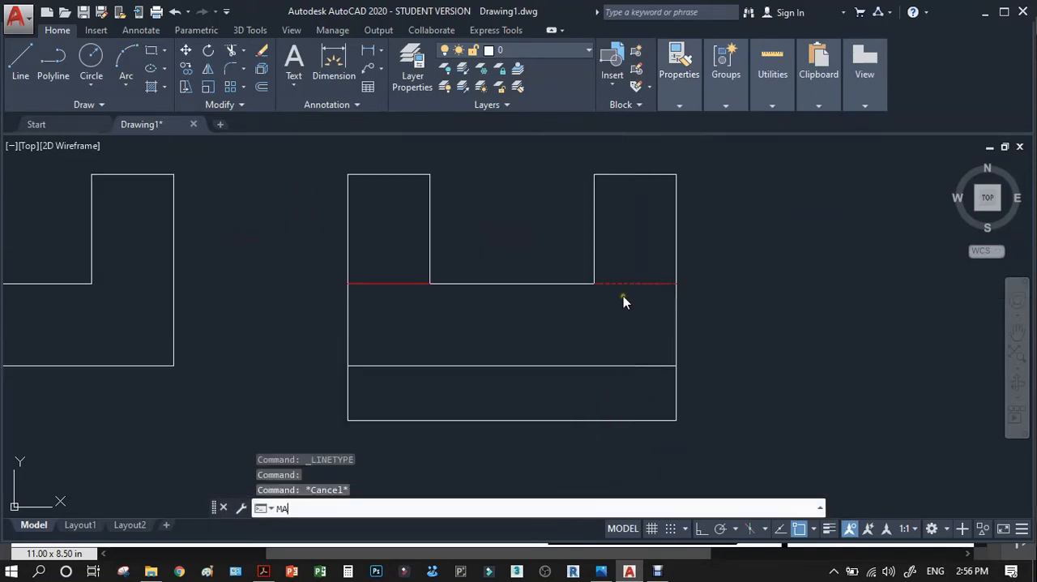
left_click(644, 283)
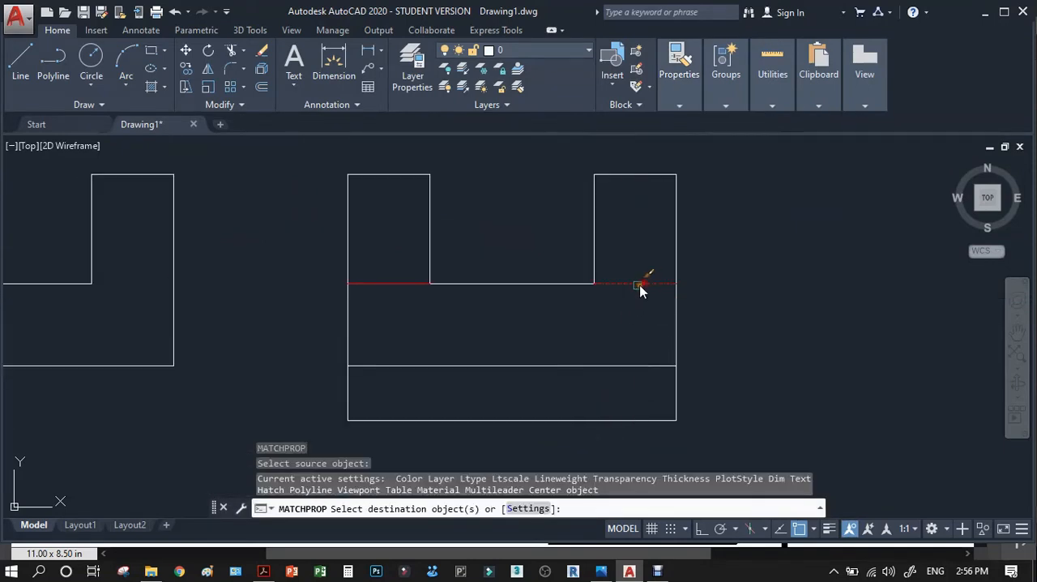
left_click(404, 283)
scroll(620, 307, "down", 2)
scroll(634, 301, "up", 4)
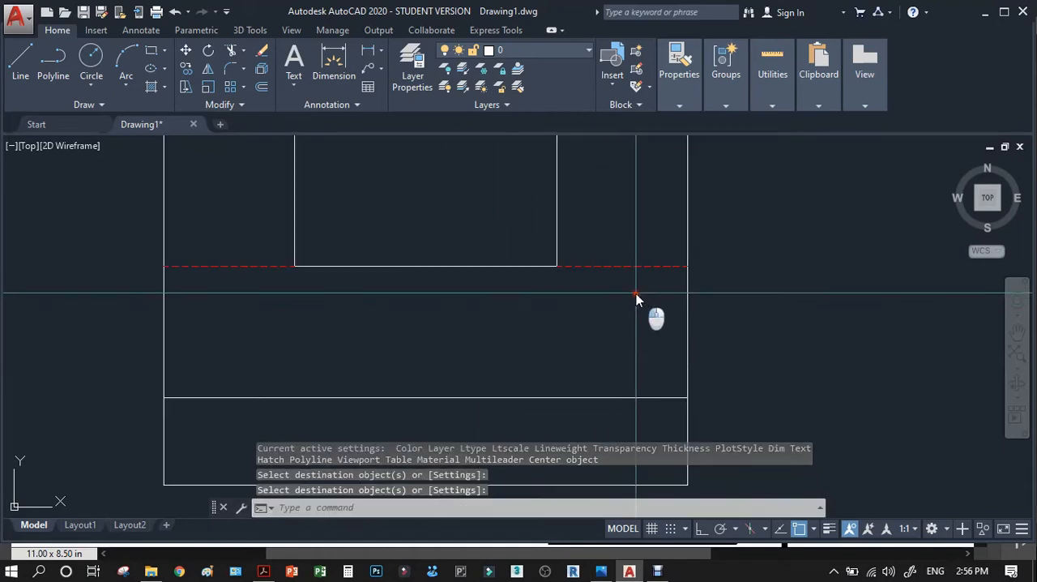
Set the current object scale to 3 in the HIDDEN linetype's details.
left_click(636, 294)
left_click(616, 256)
left_click(681, 105)
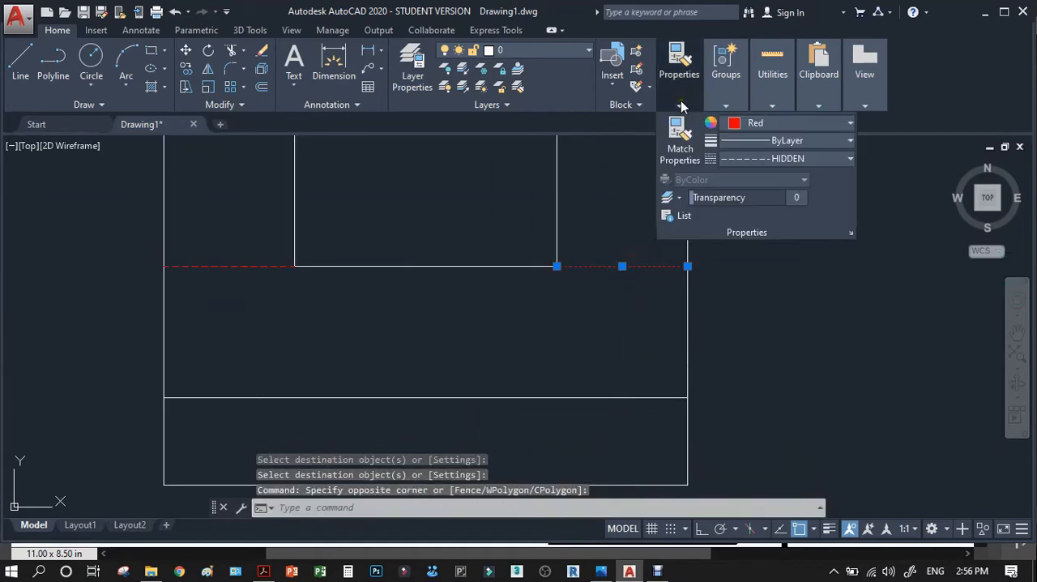
left_click(782, 159)
left_click(750, 275)
left_click(338, 297)
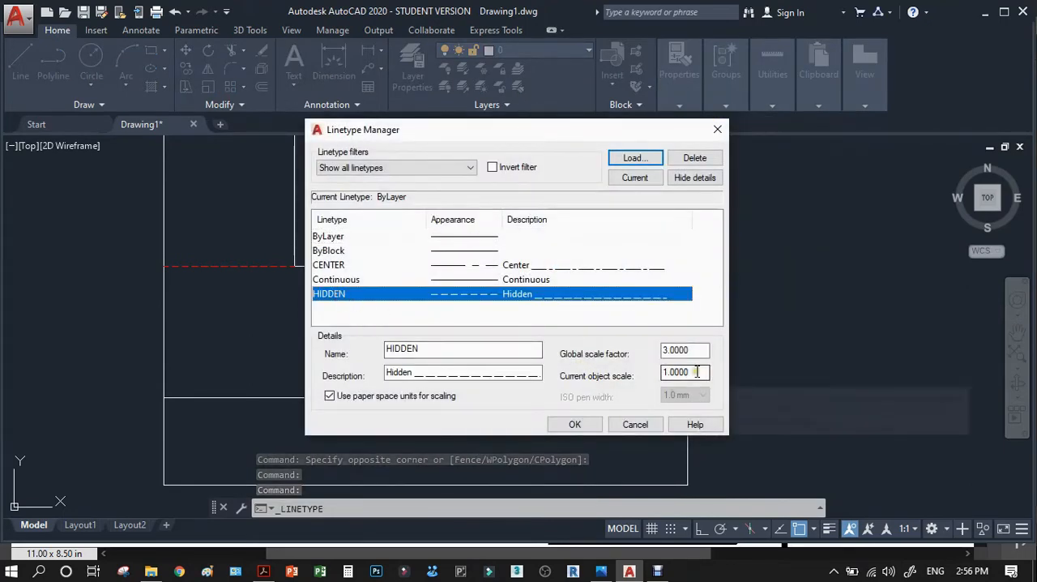
left_click_drag(690, 372, 630, 370)
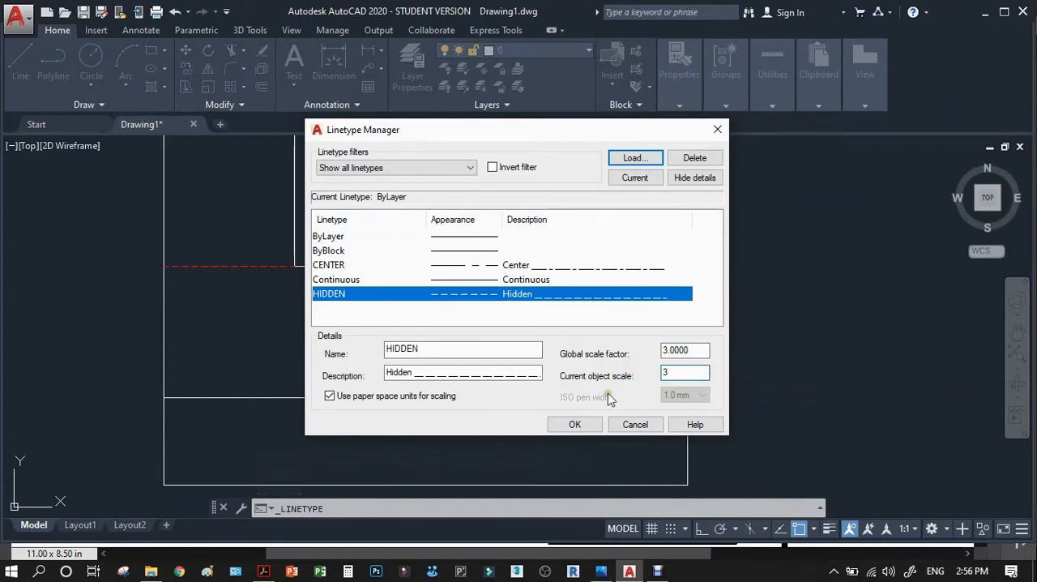
left_click(577, 424)
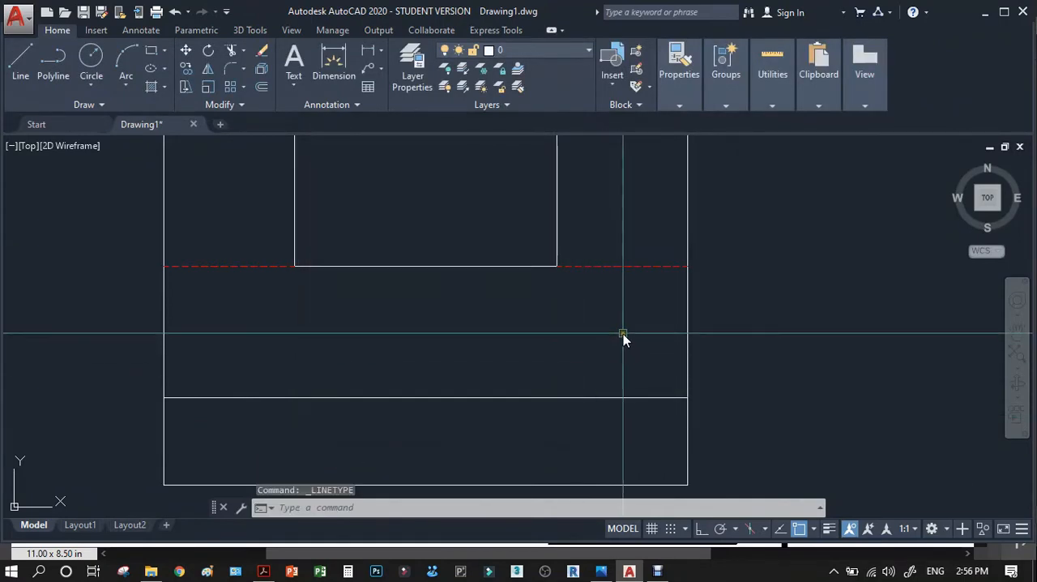
Set the linetype current object scale to 6.
key("Return")
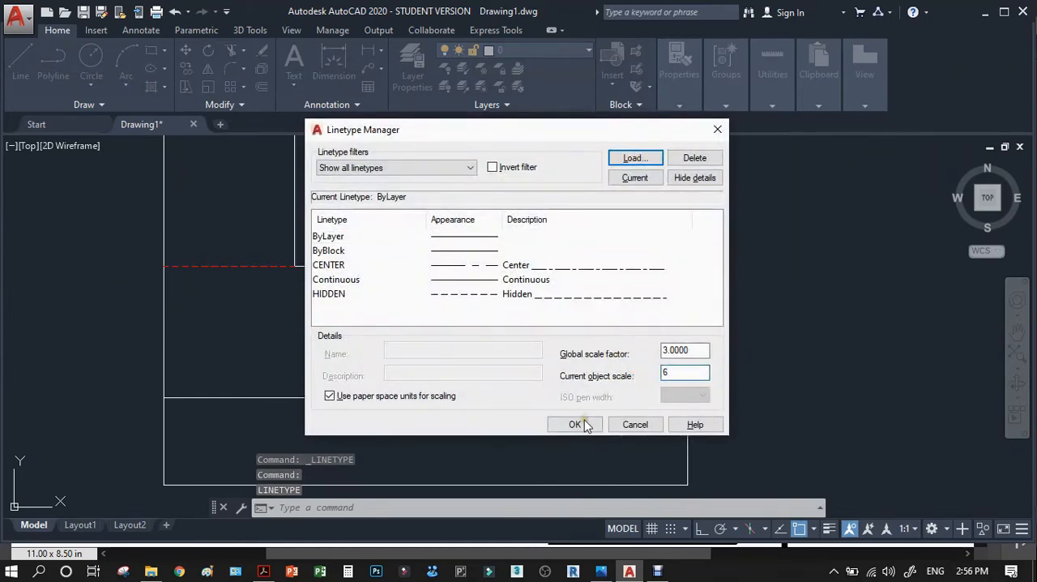
left_click(344, 295)
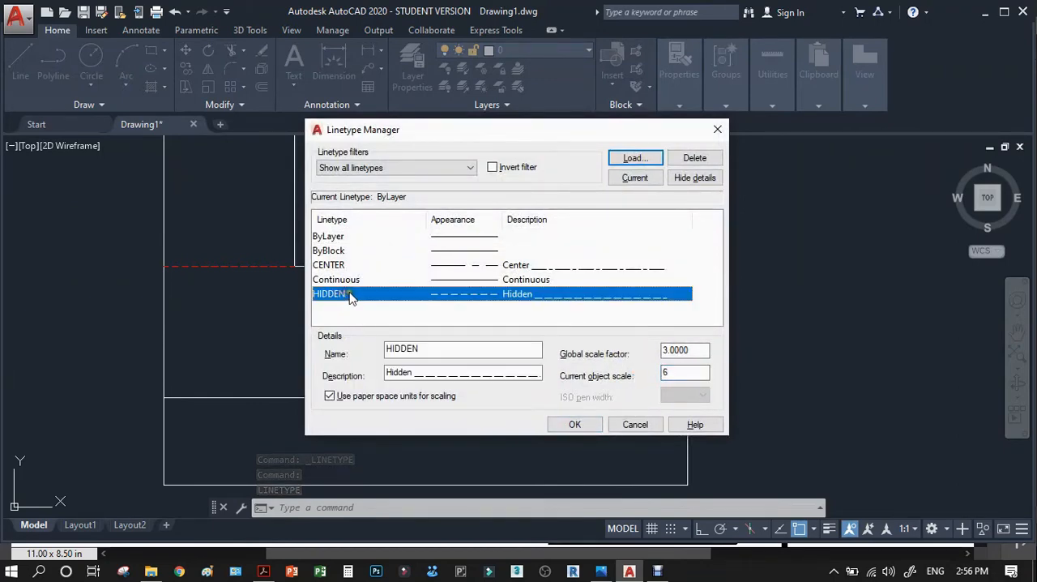
left_click(576, 425)
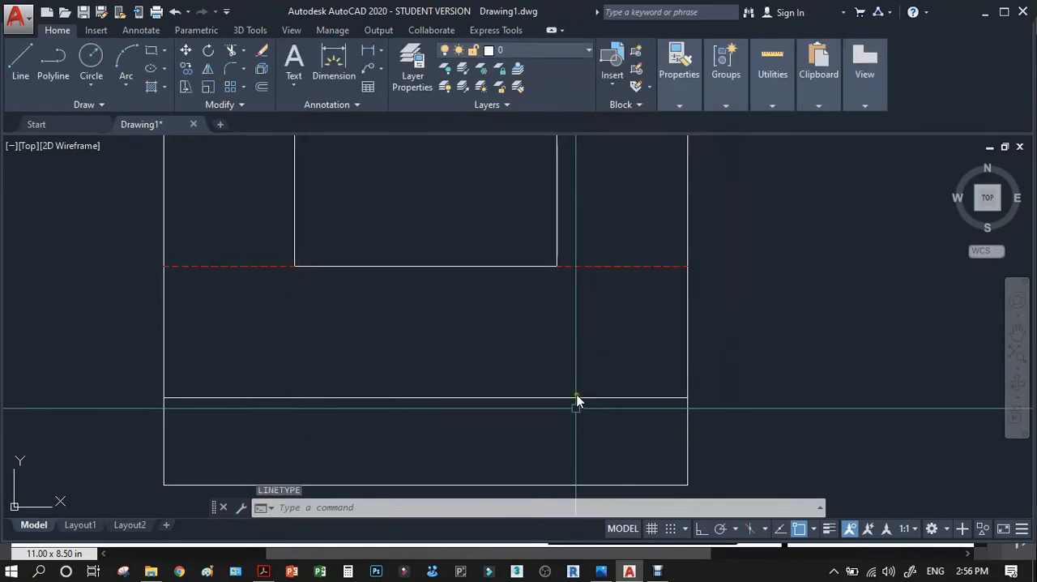
Set the global linetype scale factor to 6 from the HIDDEN linetype's details.
left_click(626, 293)
left_click(611, 248)
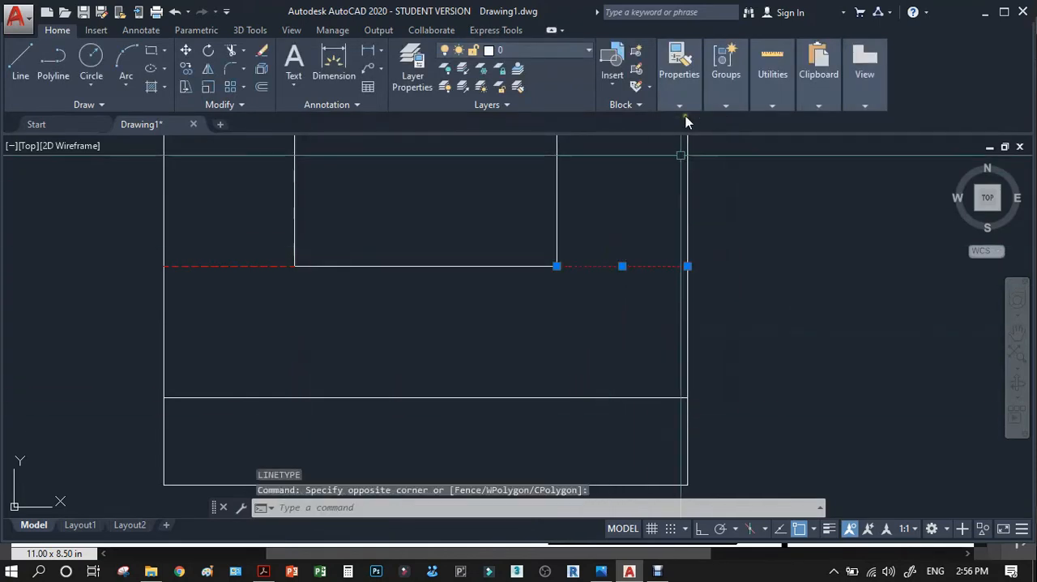
mouse_move(687, 112)
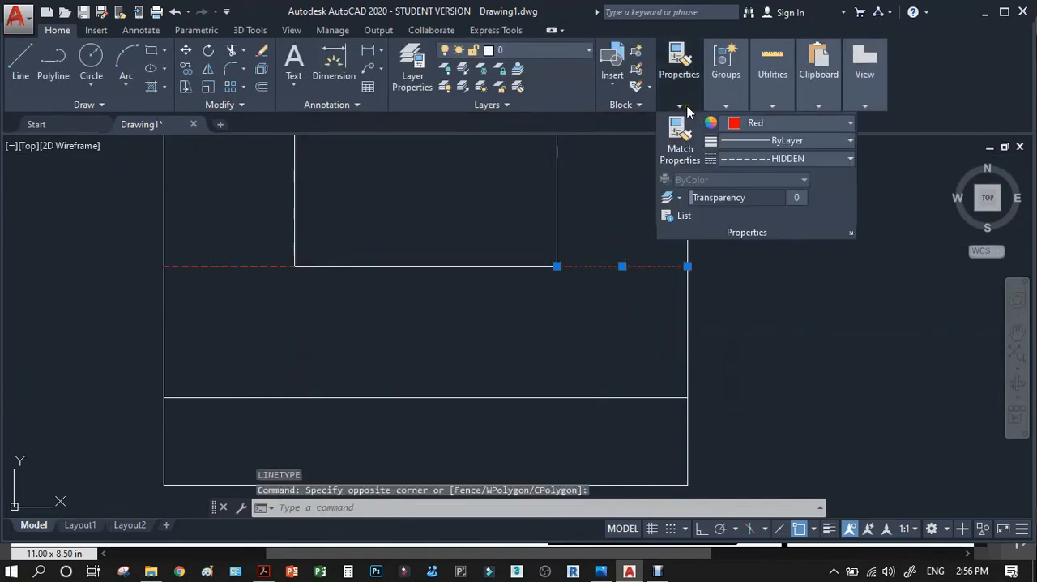
left_click(748, 160)
left_click(737, 274)
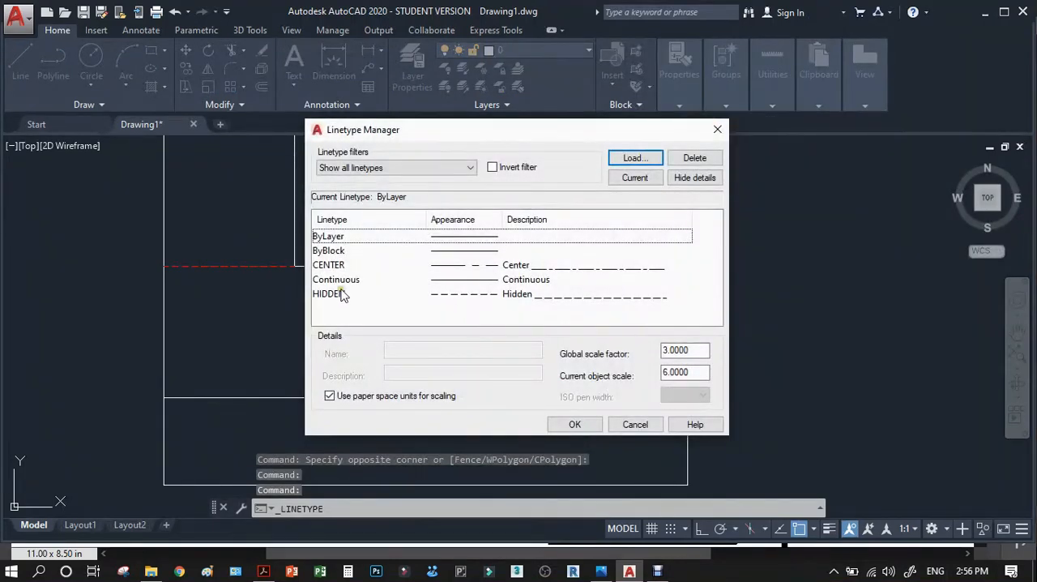
left_click(339, 294)
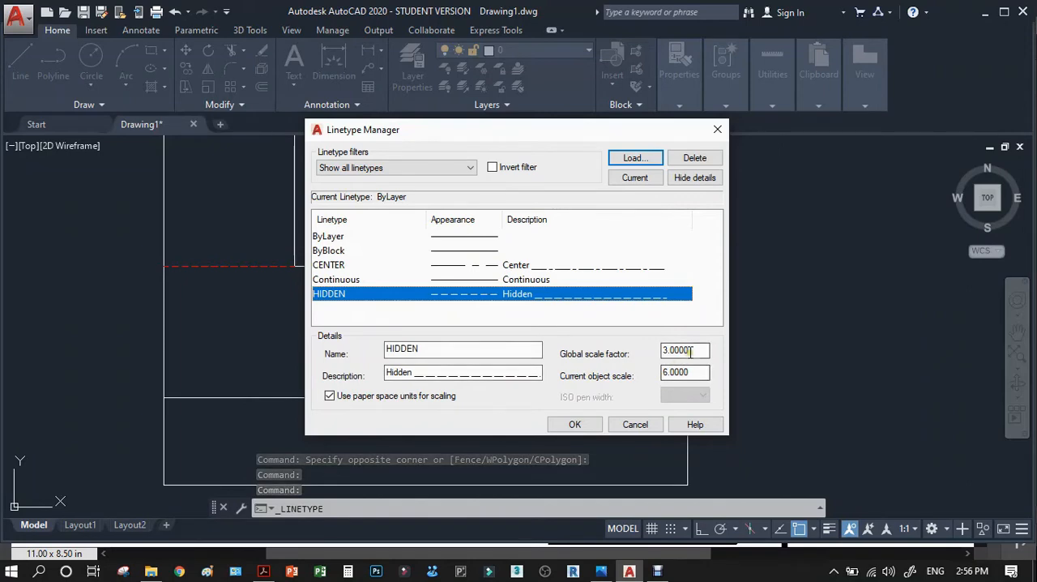
key("Return")
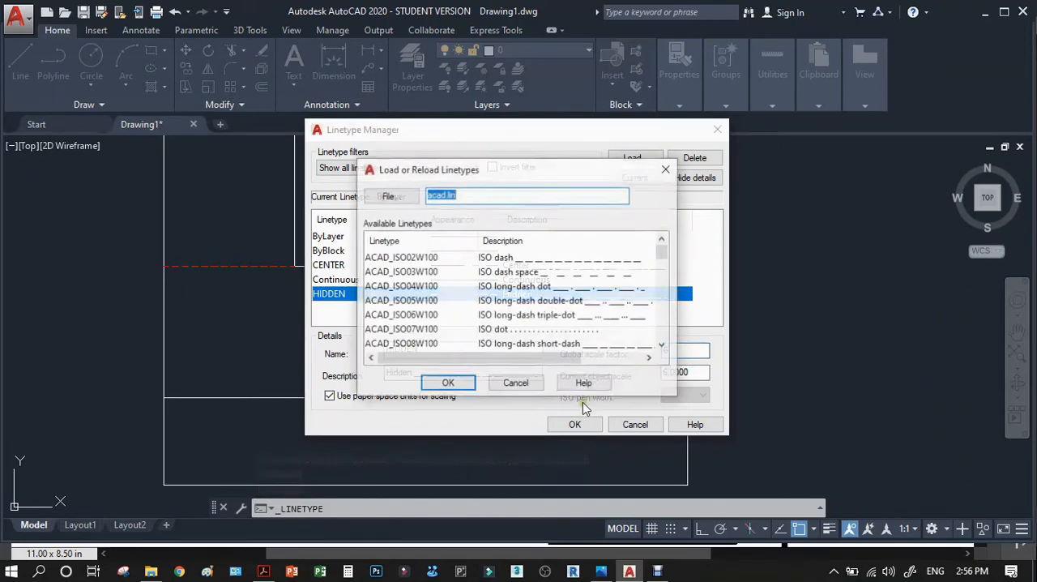
left_click(537, 386)
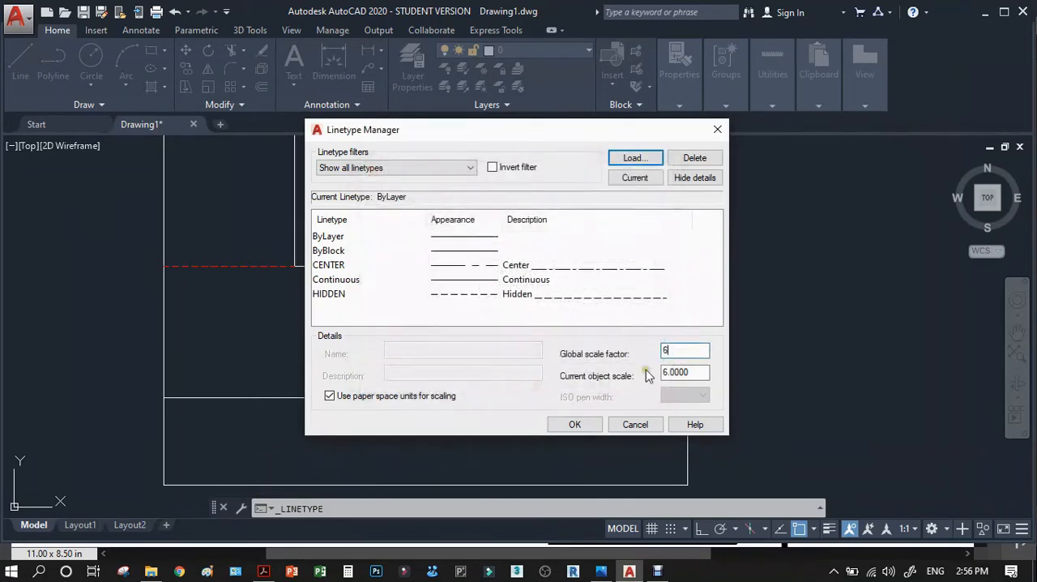
left_click(575, 424)
Check the circles' centre lines in the top view and set the global linetype scale factor to 3.
scroll(585, 317, "down", 5)
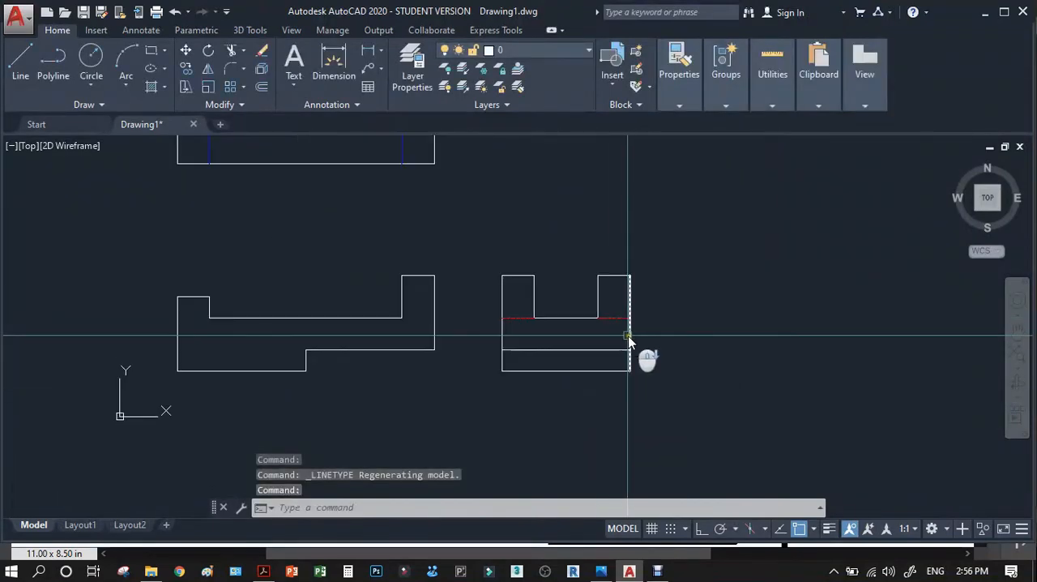
scroll(450, 235, "up", 6)
scroll(405, 284, "down", 2)
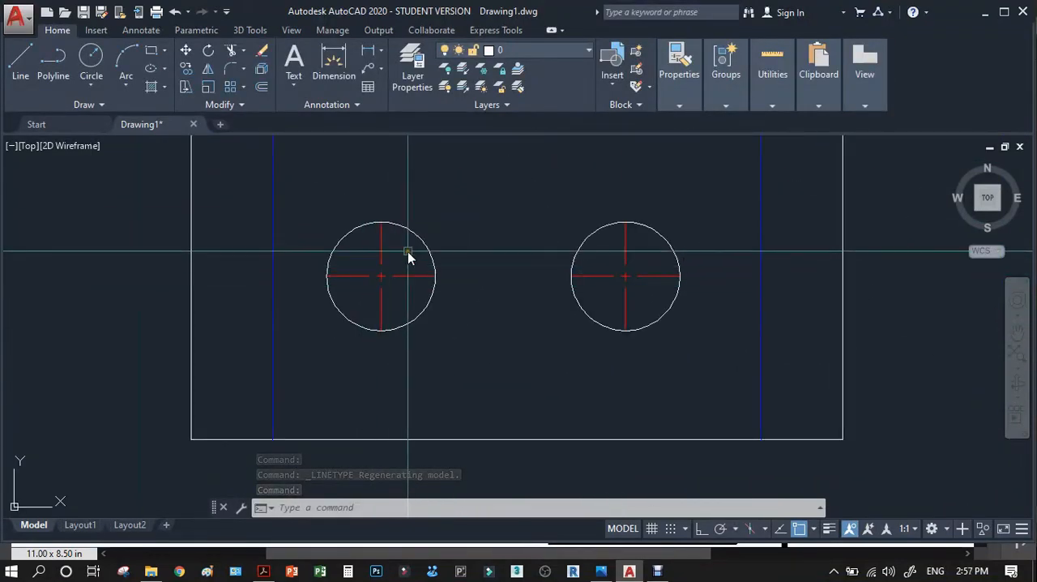
left_click(407, 253)
left_click(365, 289)
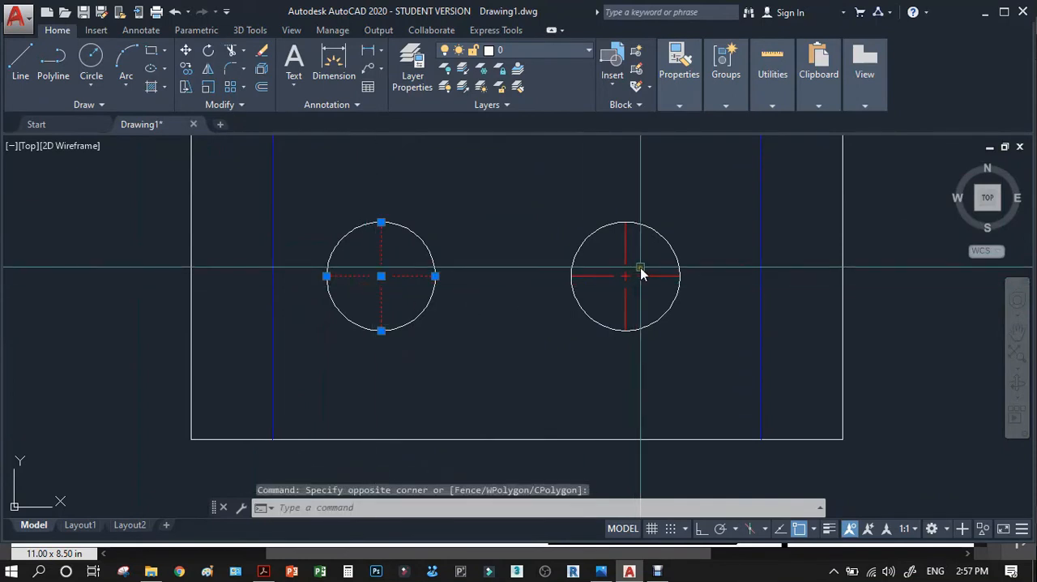
key("Escape")
left_click(679, 105)
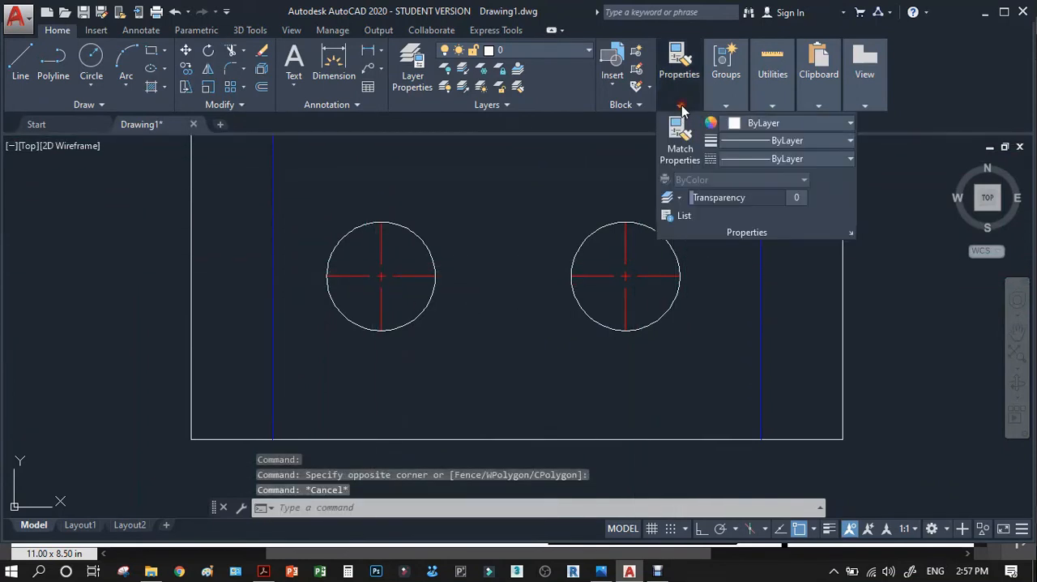
left_click(746, 159)
left_click(738, 270)
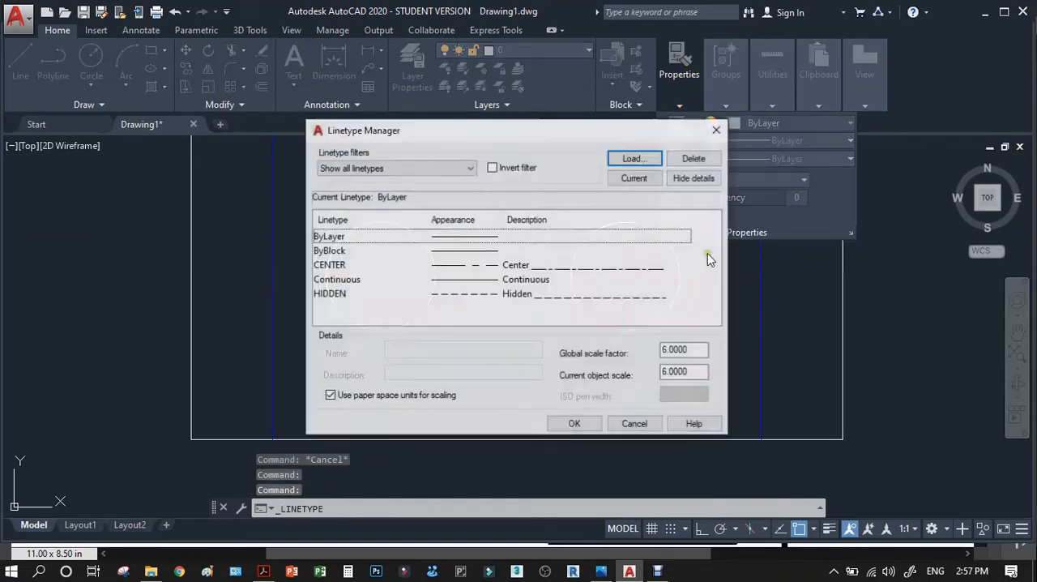
left_click(461, 265)
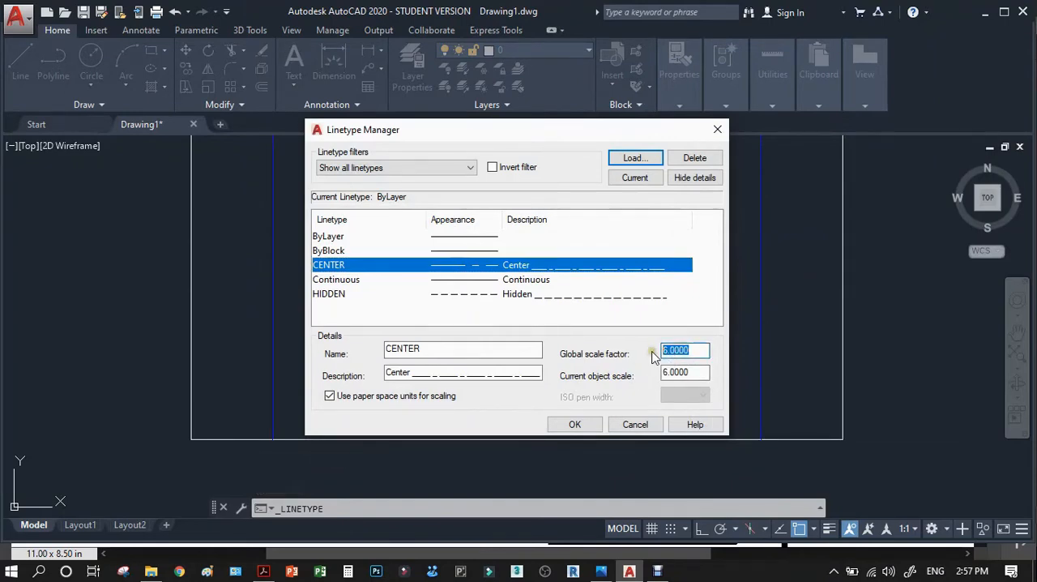
left_click(574, 424)
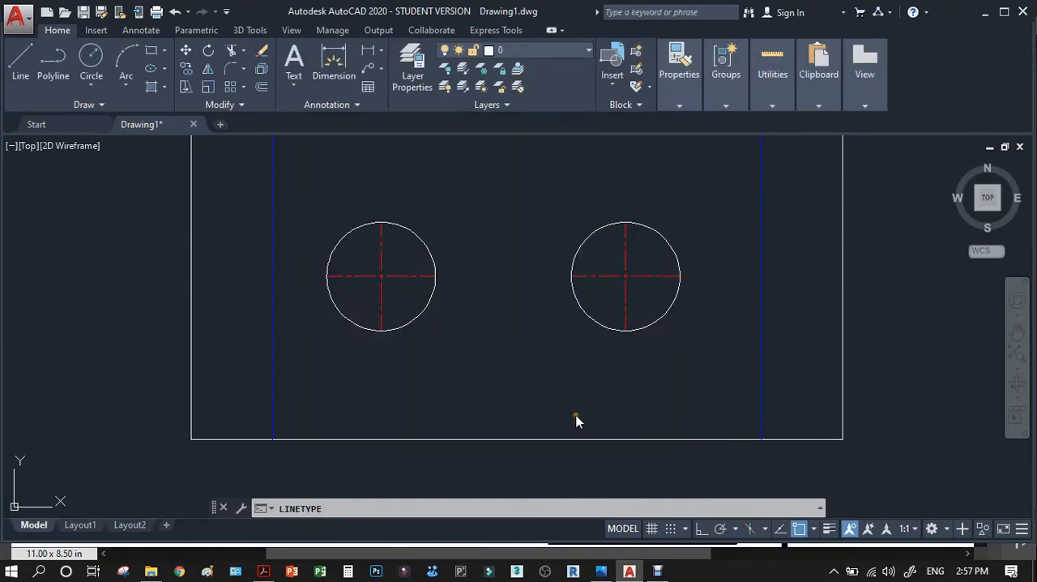
Examine the dash spacing of the top view's centre lines and the side view's red hidden lines.
left_click(494, 300)
scroll(491, 299, "down", 5)
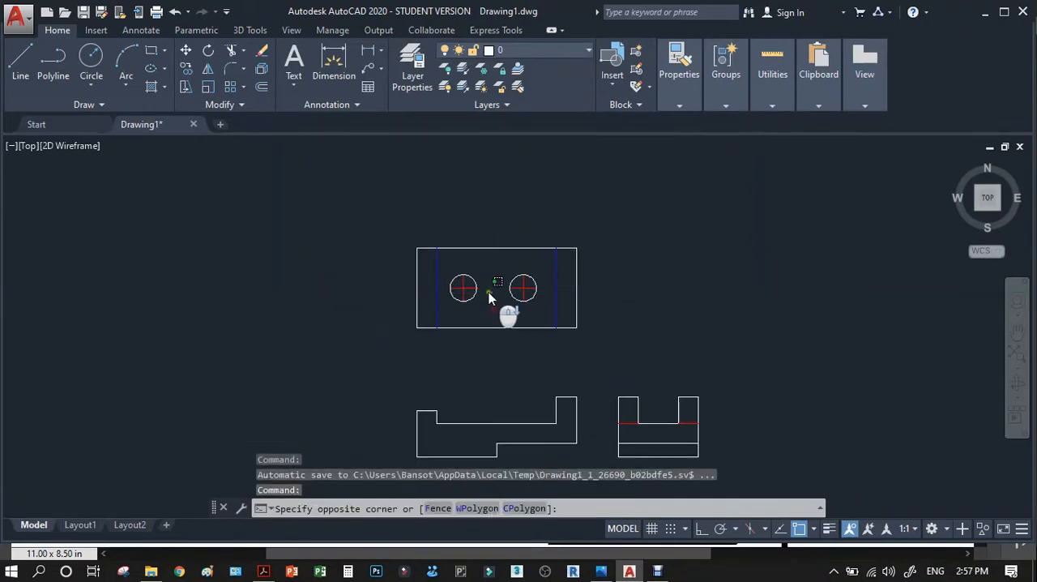
left_click(494, 298)
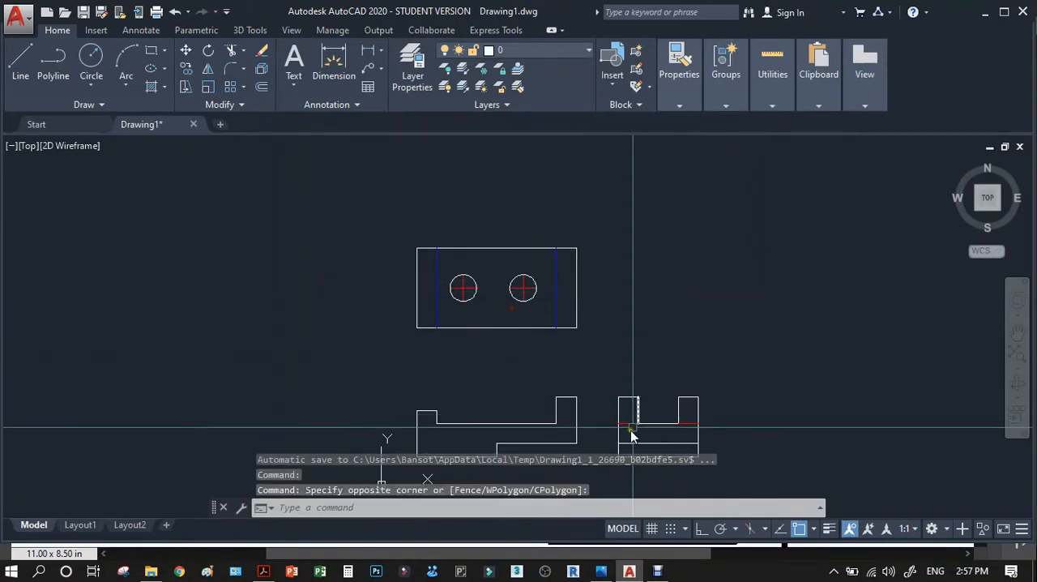
scroll(630, 428, "up", 6)
scroll(617, 320, "down", 4)
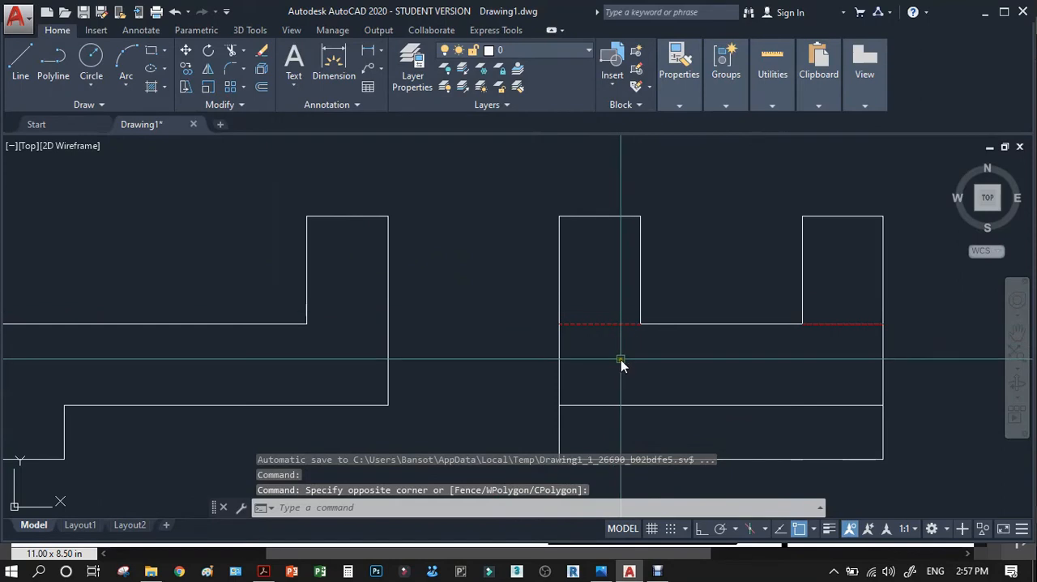
scroll(620, 359, "up", 2)
scroll(623, 349, "down", 2)
scroll(623, 349, "down", 2)
Load the HIDDENX2 linetype from acad.lin into the drawing.
mouse_move(682, 110)
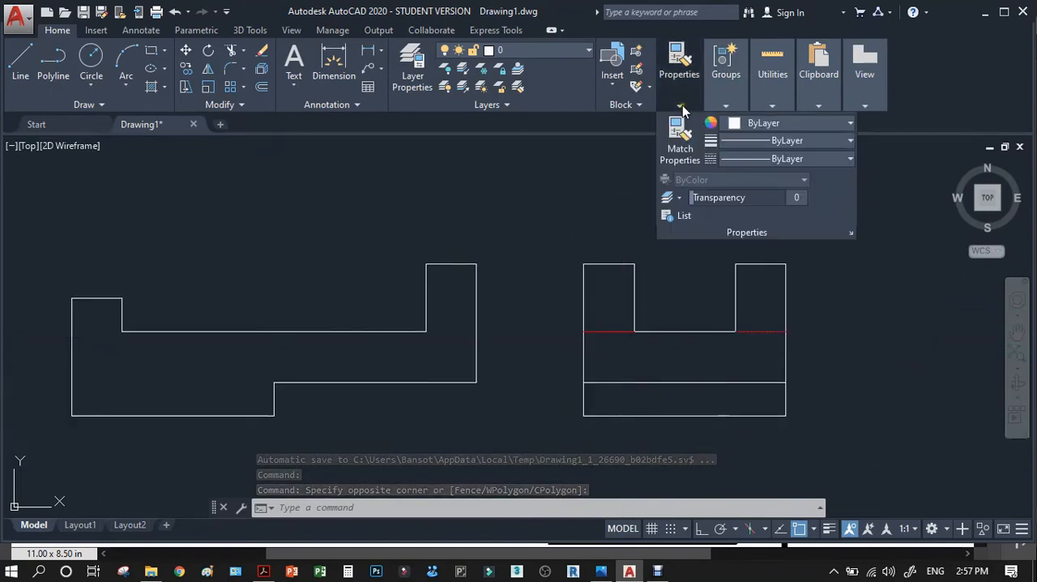
left_click(753, 160)
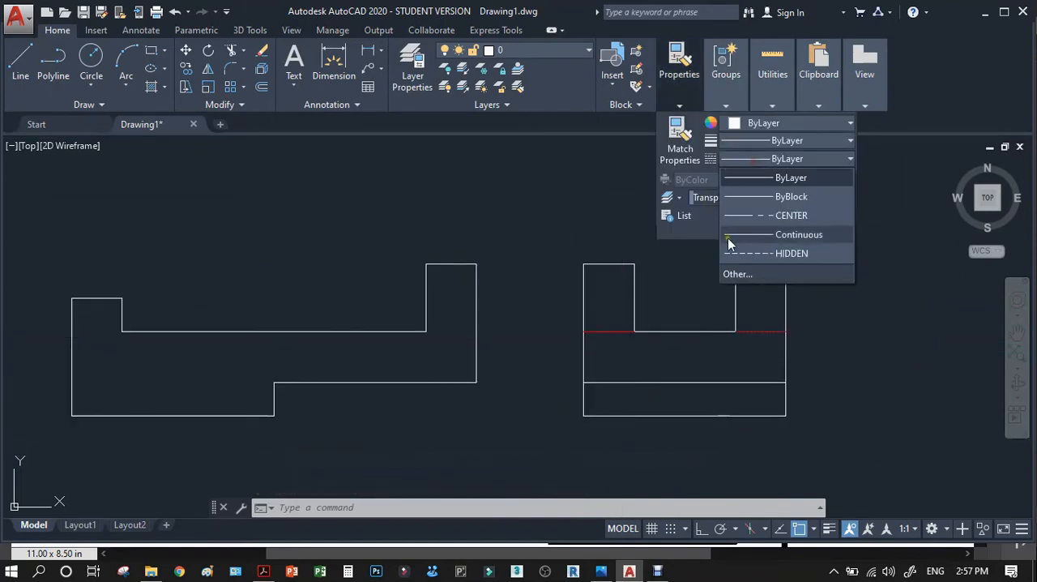
left_click(740, 270)
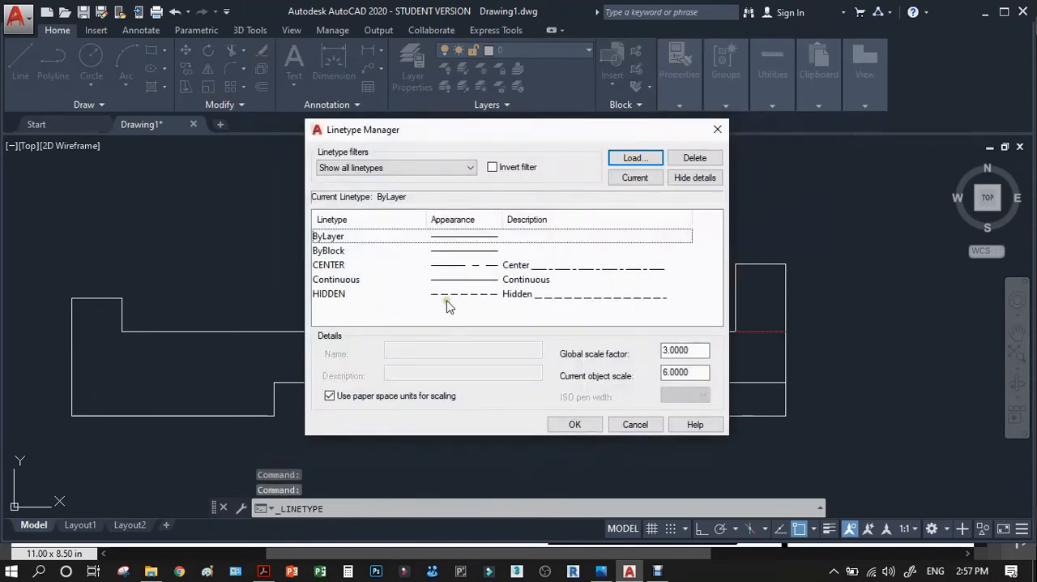
left_click(636, 159)
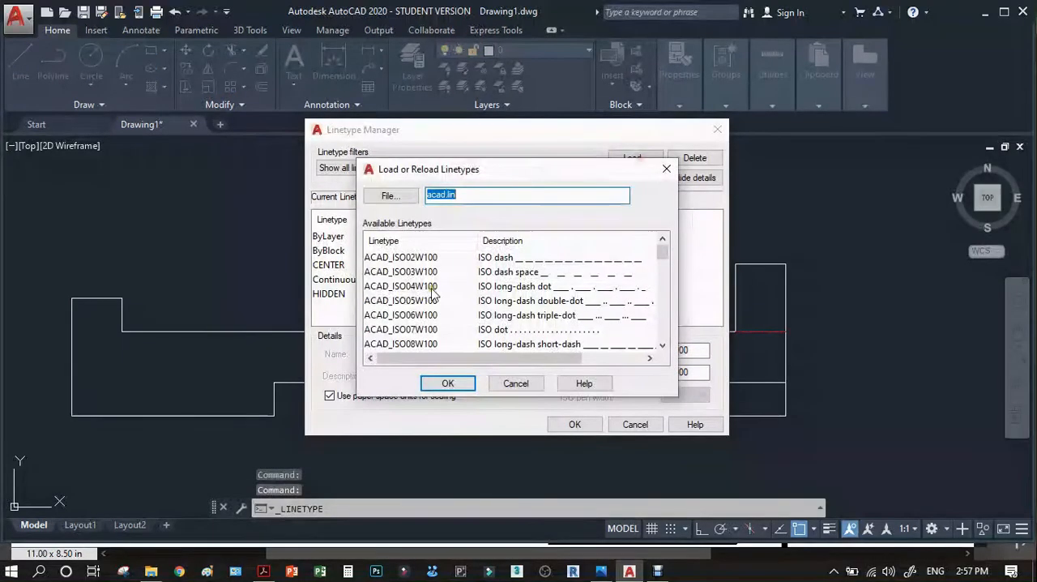
key("h")
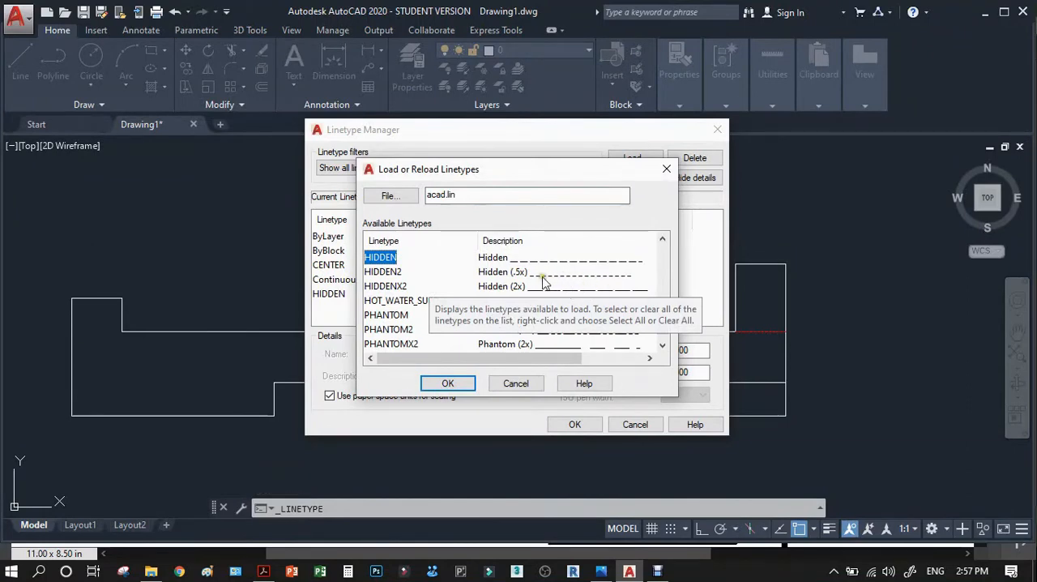
left_click(398, 288)
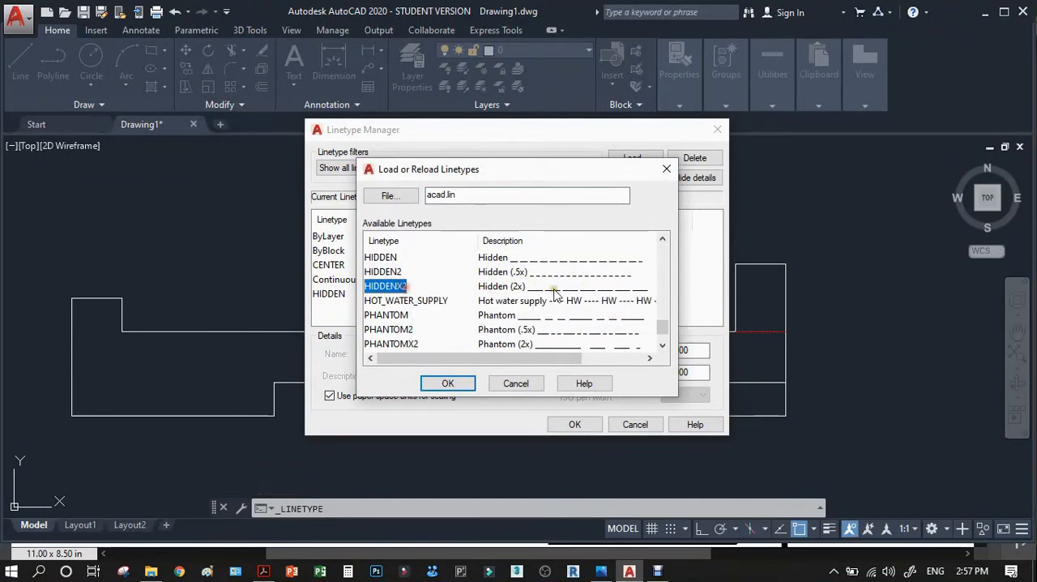
left_click(448, 384)
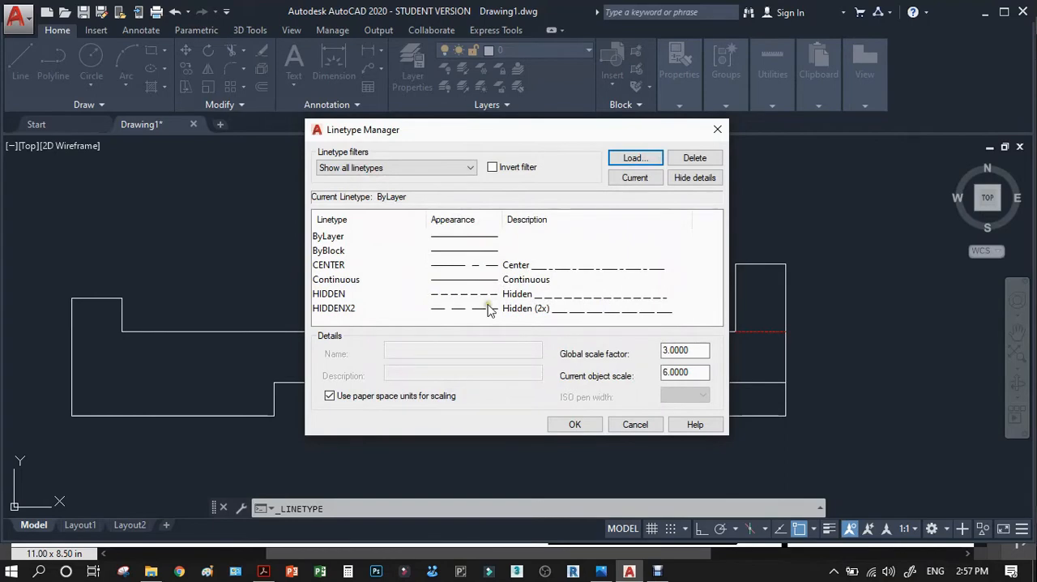
left_click(574, 424)
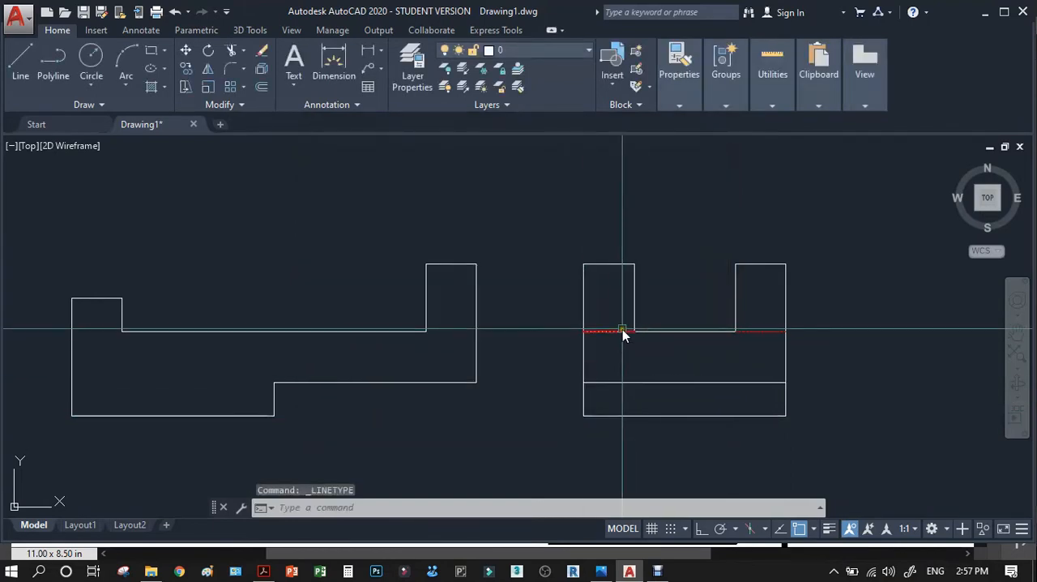
Assign the HIDDENX2 linetype to both short red lines beside the slot bottom in the side view.
left_click(679, 81)
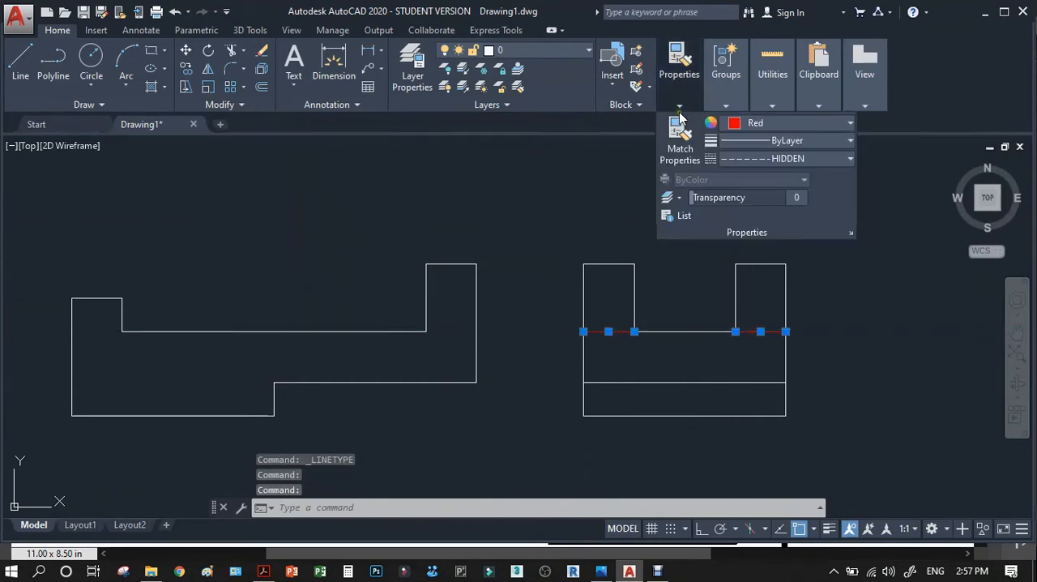
left_click(746, 160)
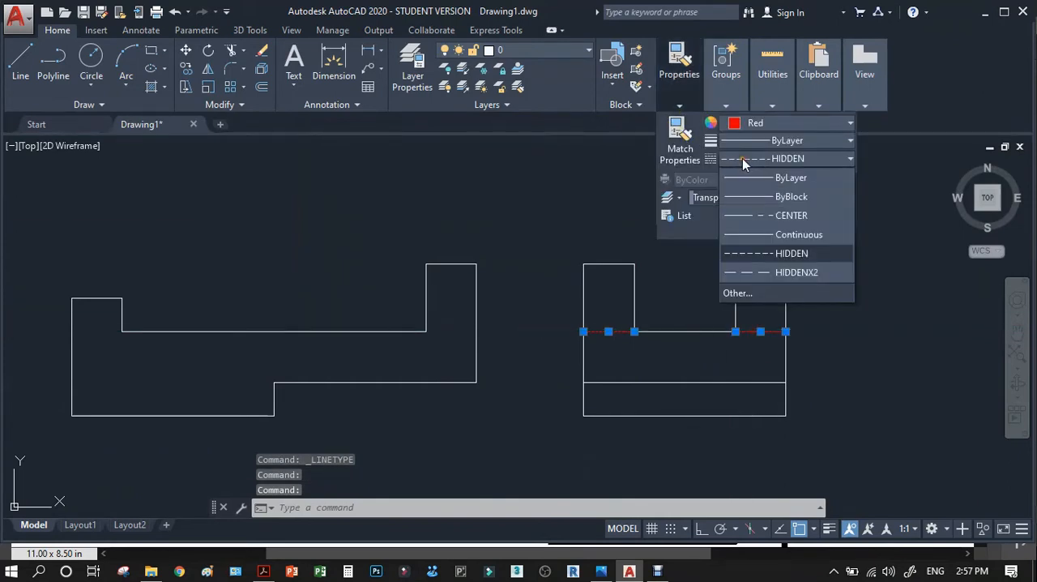
left_click(776, 272)
scroll(755, 347, "up", 4)
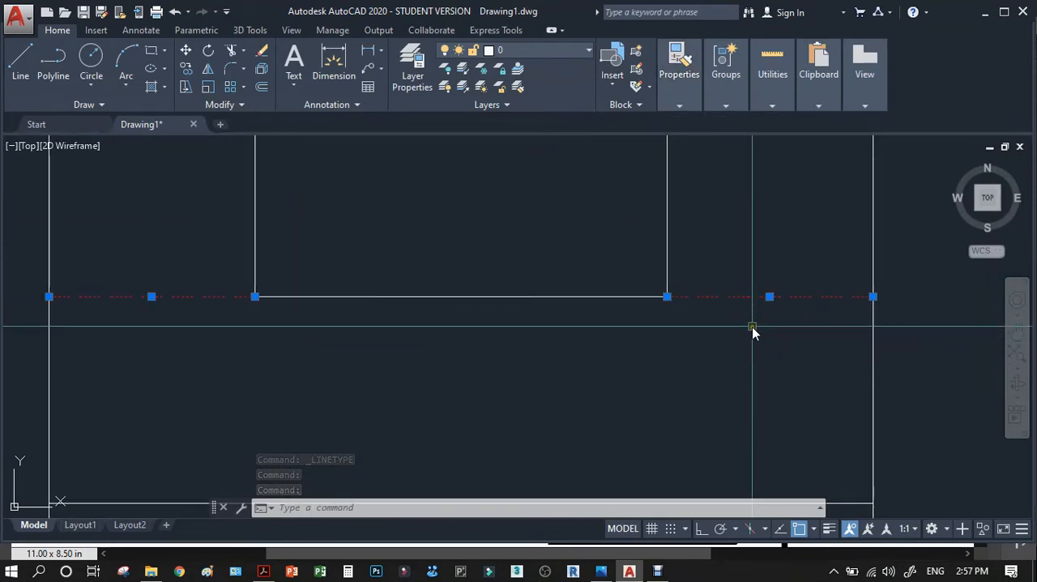
key("Escape")
scroll(778, 324, "down", 2)
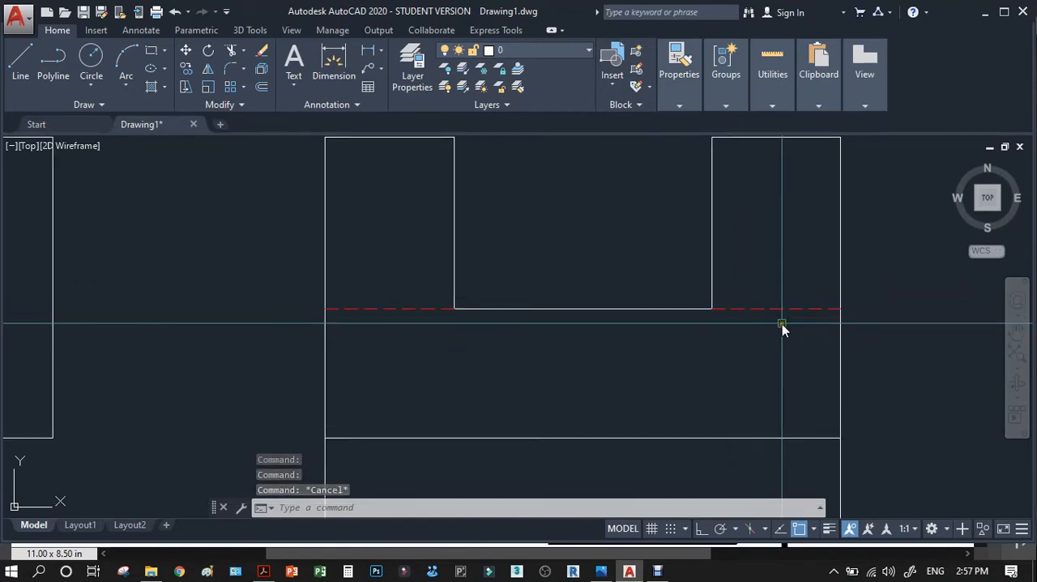
Draw a vertical line in the side view from the midpoint of the slot bottom to the midpoint of the base edge.
scroll(818, 336, "down", 3)
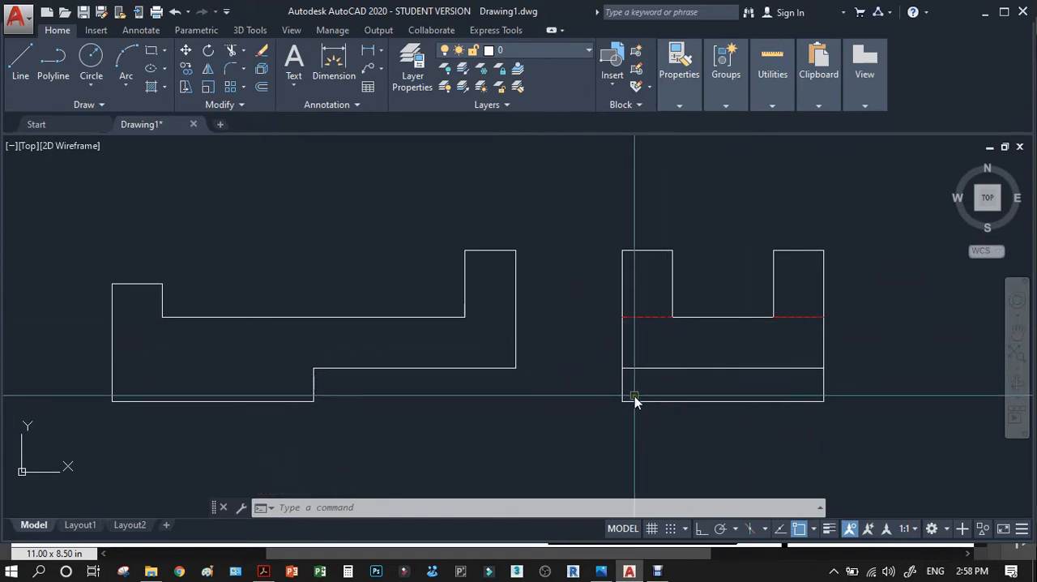
scroll(634, 399, "up", 2)
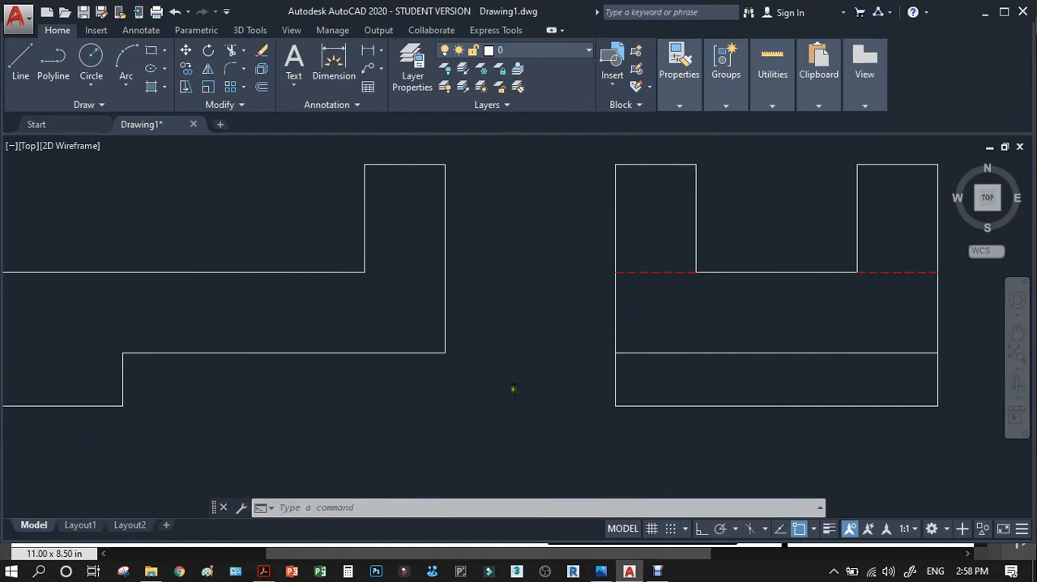
scroll(512, 389, "down", 2)
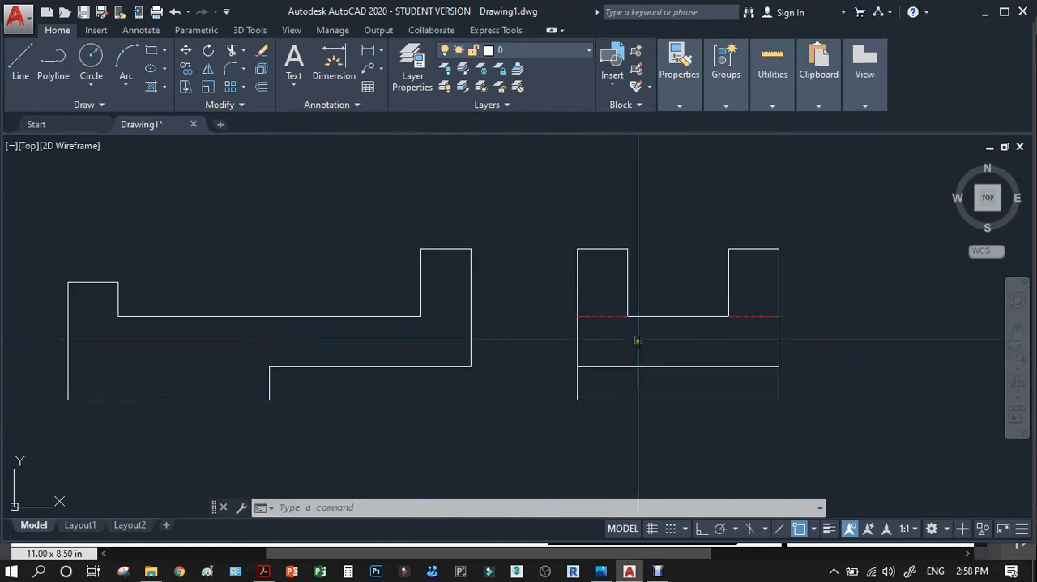
scroll(478, 319, "down", 2)
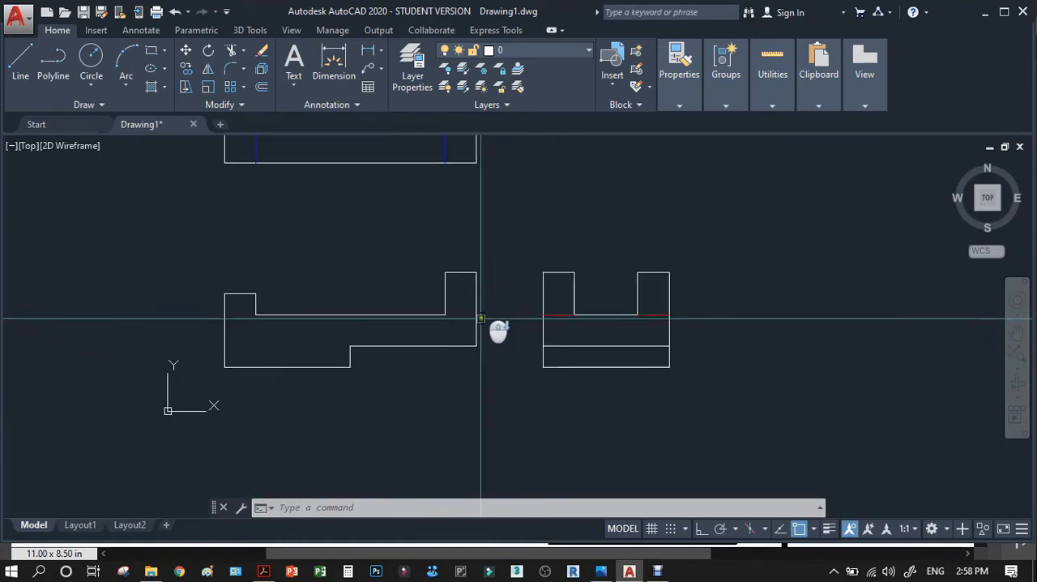
scroll(539, 370, "down", 2)
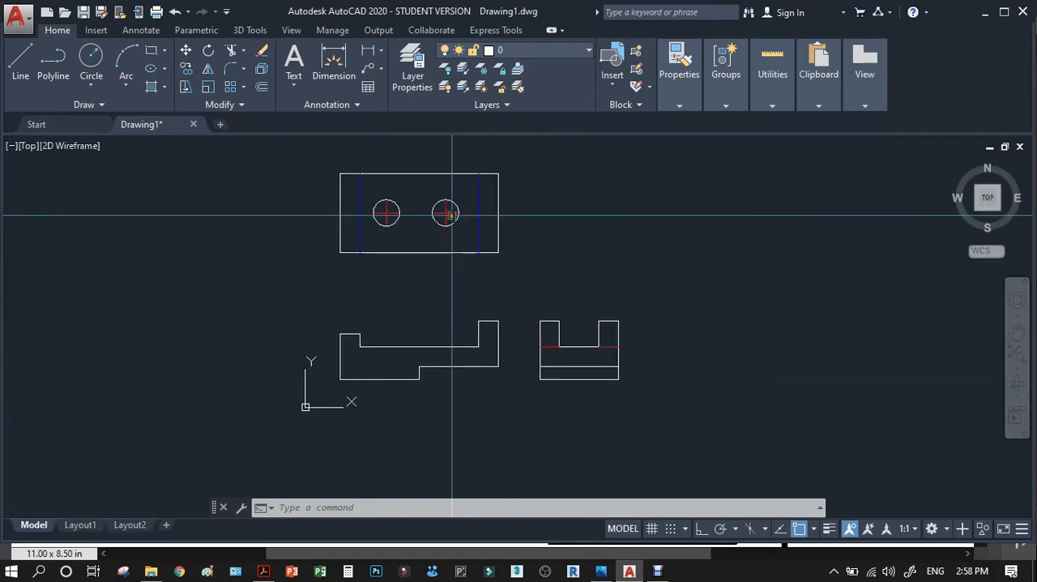
type("l")
key("Return")
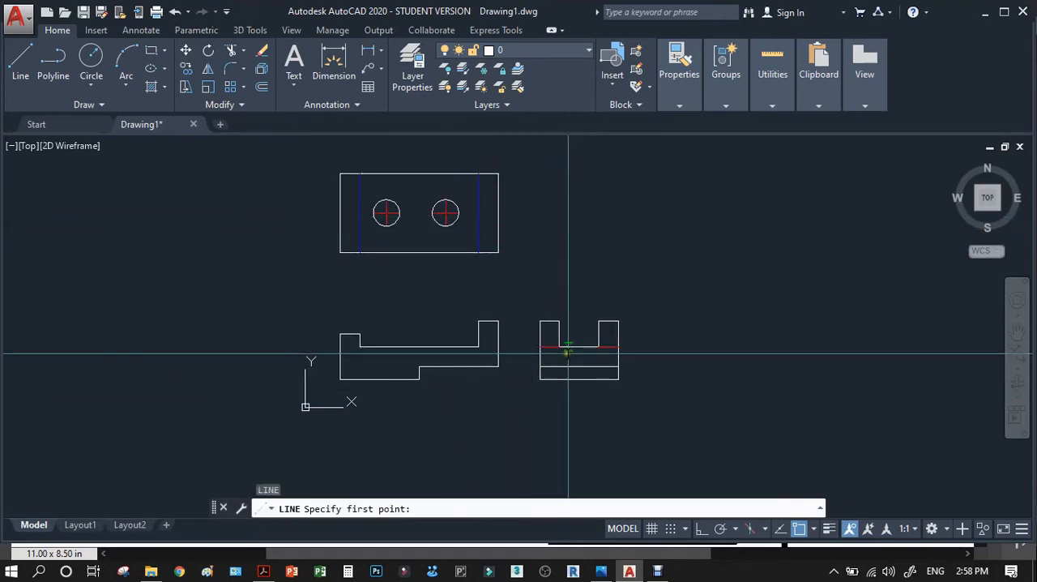
scroll(574, 354, "up", 3)
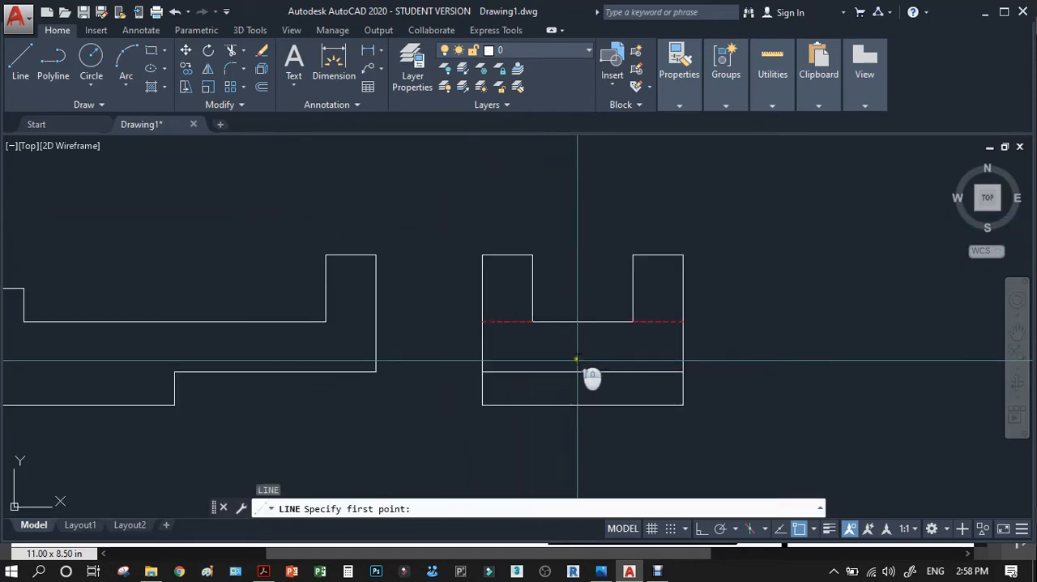
left_click(582, 404)
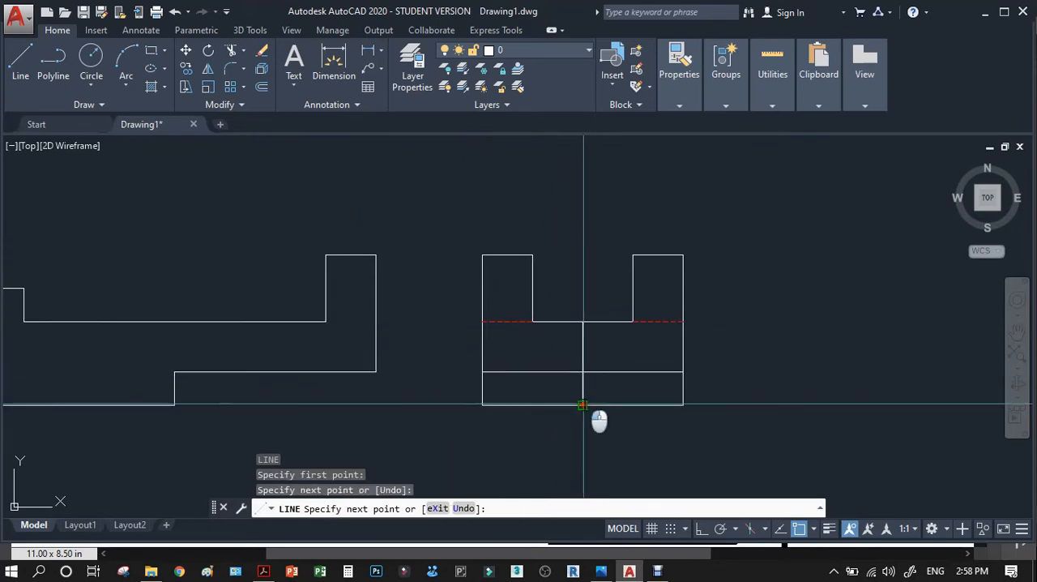
key("Return")
type("ma")
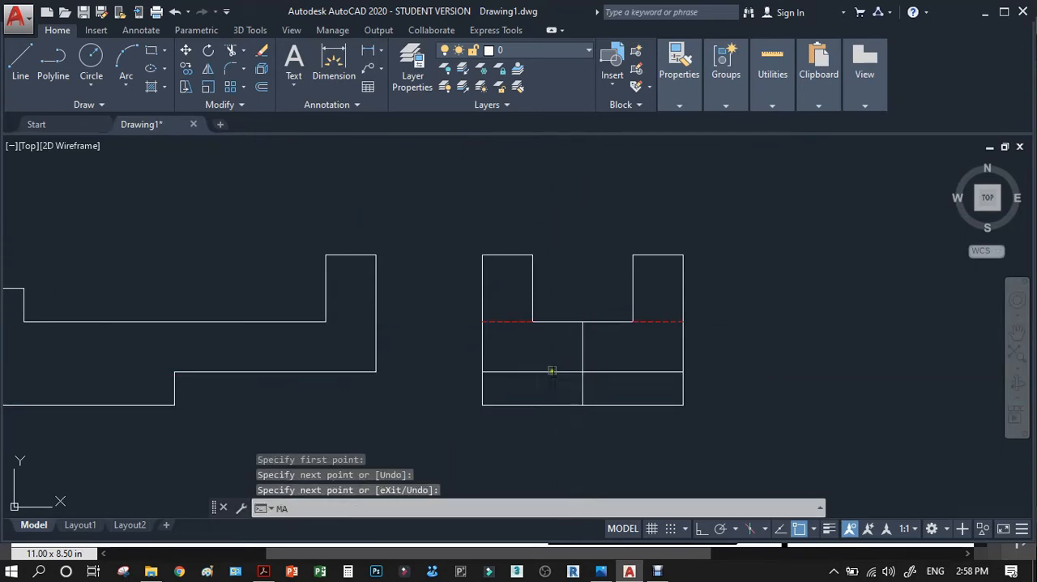
key("Return")
scroll(576, 366, "down", 3)
scroll(472, 252, "up", 5)
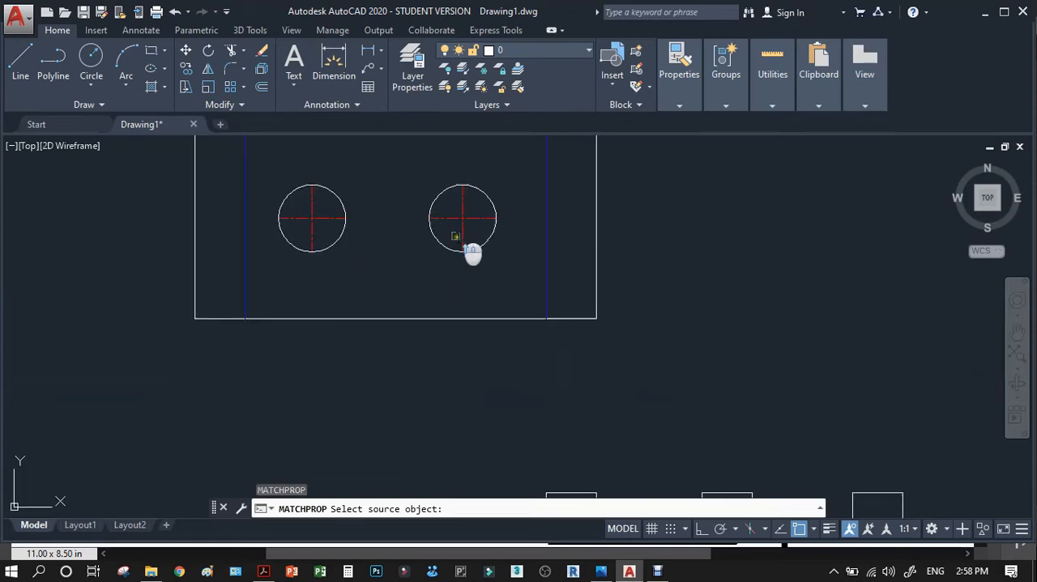
key("Escape")
Match the properties of the right circle's centre line in the top view onto the side view's new vertical line.
type("ma")
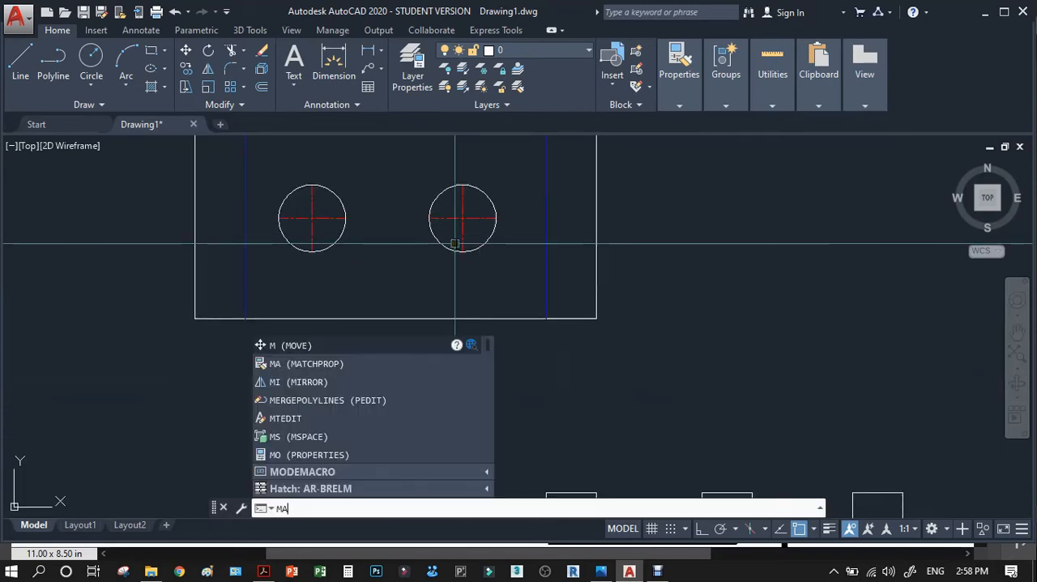
key("Return")
left_click(460, 237)
scroll(476, 254, "down", 3)
scroll(567, 343, "up", 4)
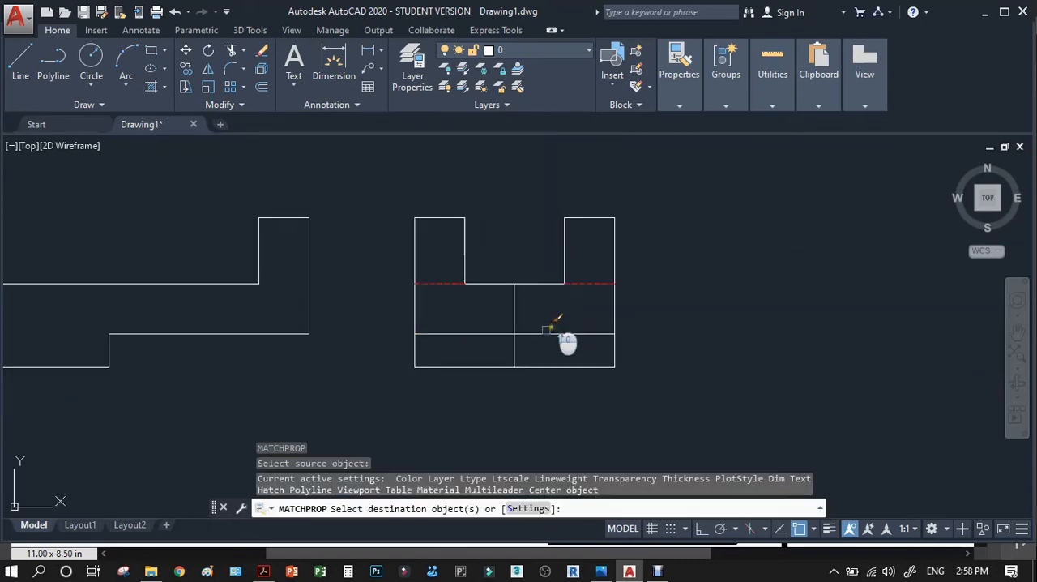
left_click(514, 319)
key("Return")
scroll(648, 324, "down", 3)
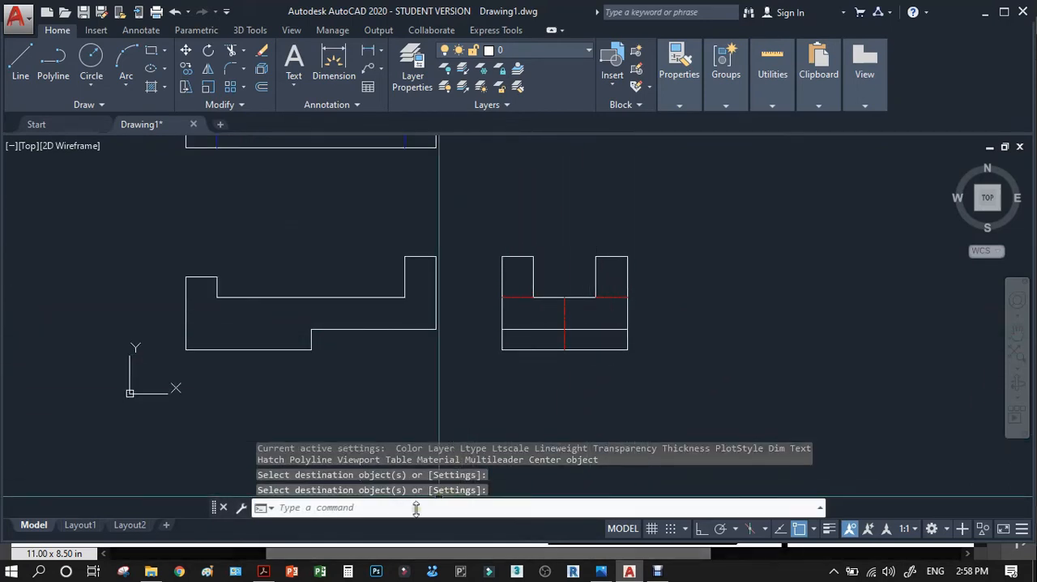
Check the hole diameter in the reference PDF in Acrobat and offset the side view's vertical centre line by 10 to both sides.
left_click(263, 571)
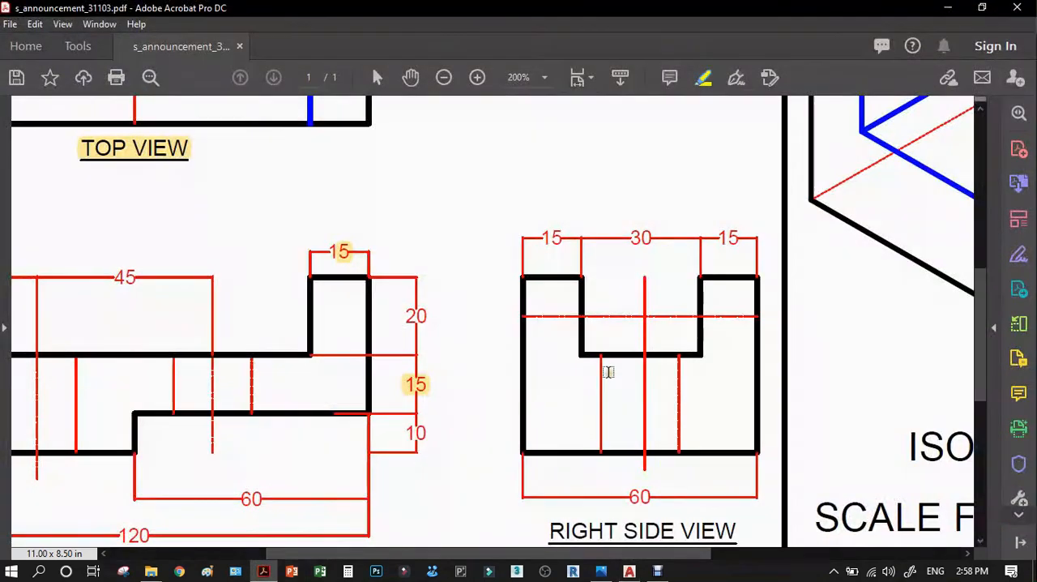
scroll(624, 393, "up", 3)
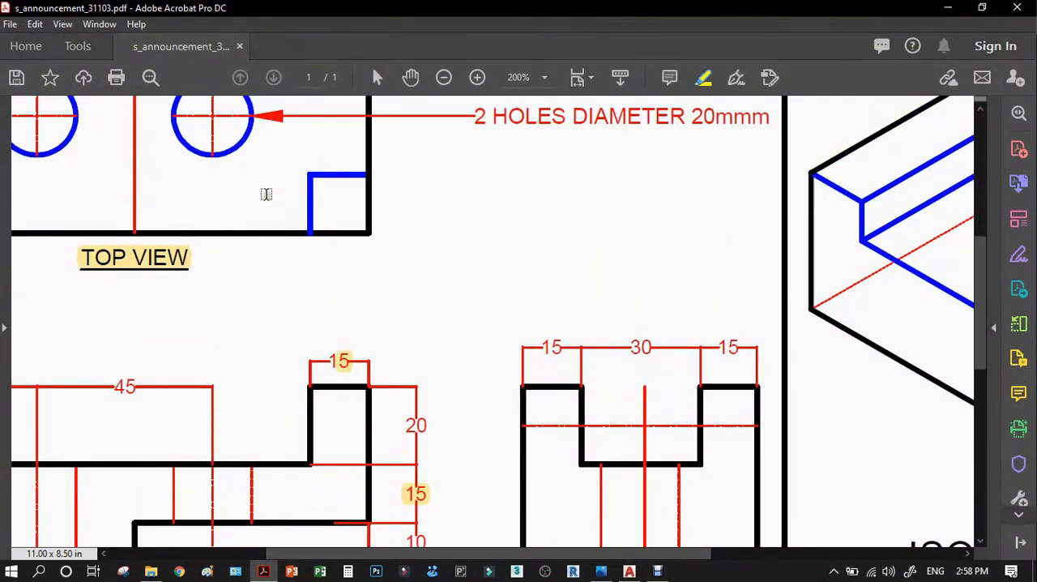
scroll(259, 188, "up", 2)
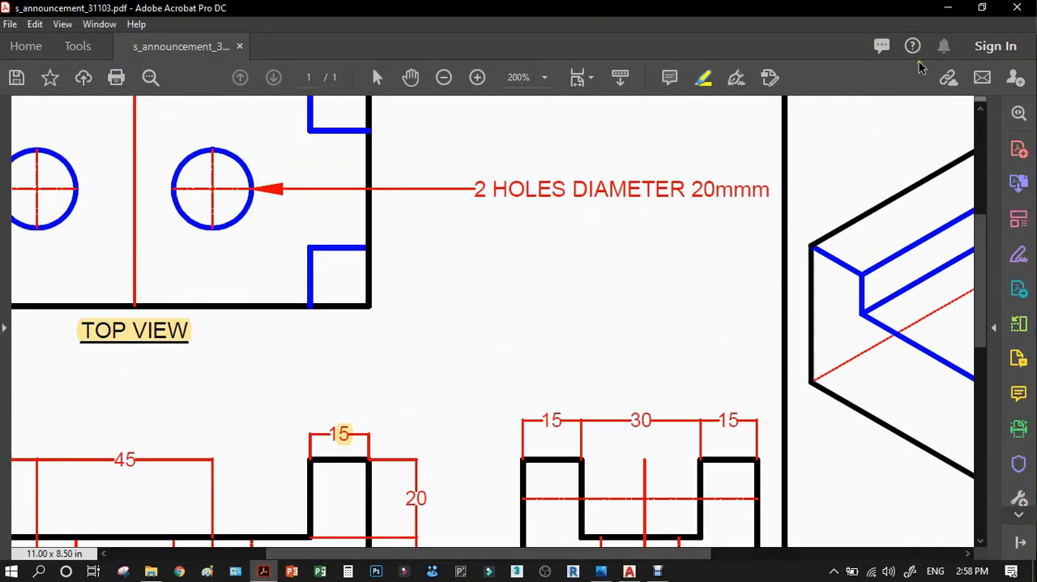
left_click(947, 11)
scroll(599, 338, "up", 5)
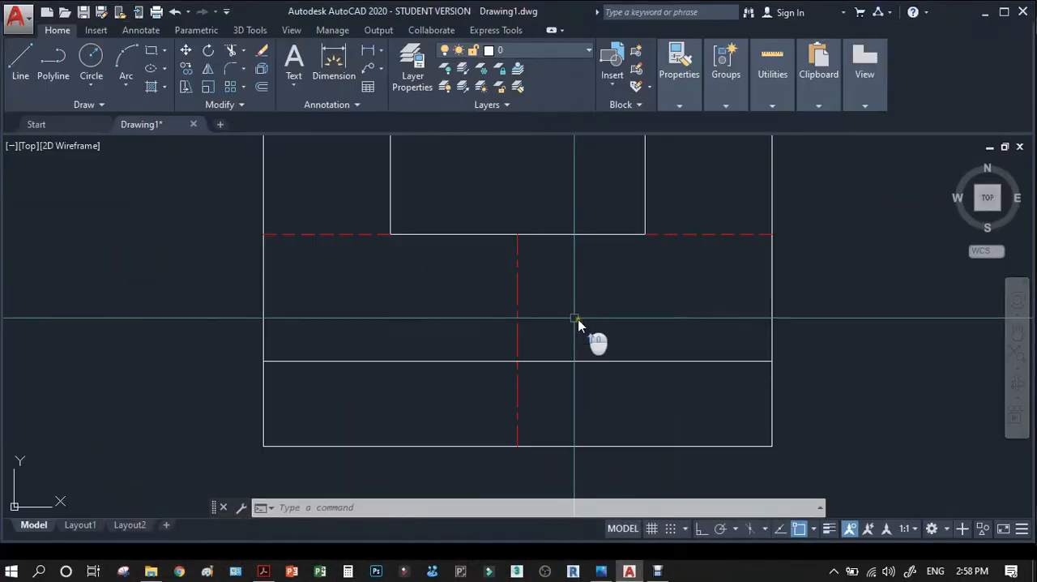
type("o")
key("Return")
type("10")
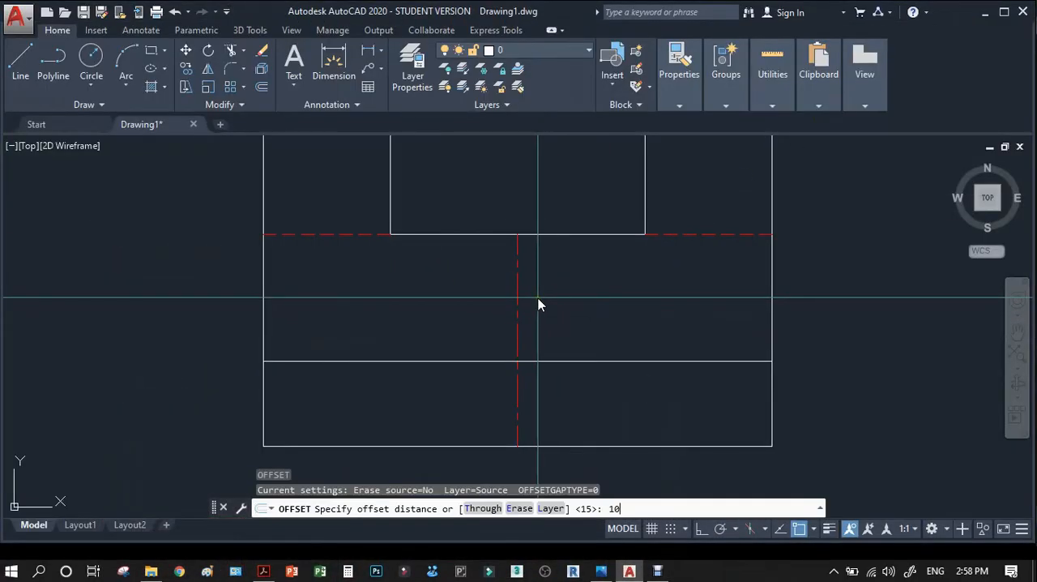
key("Return")
left_click(519, 305)
left_click(565, 308)
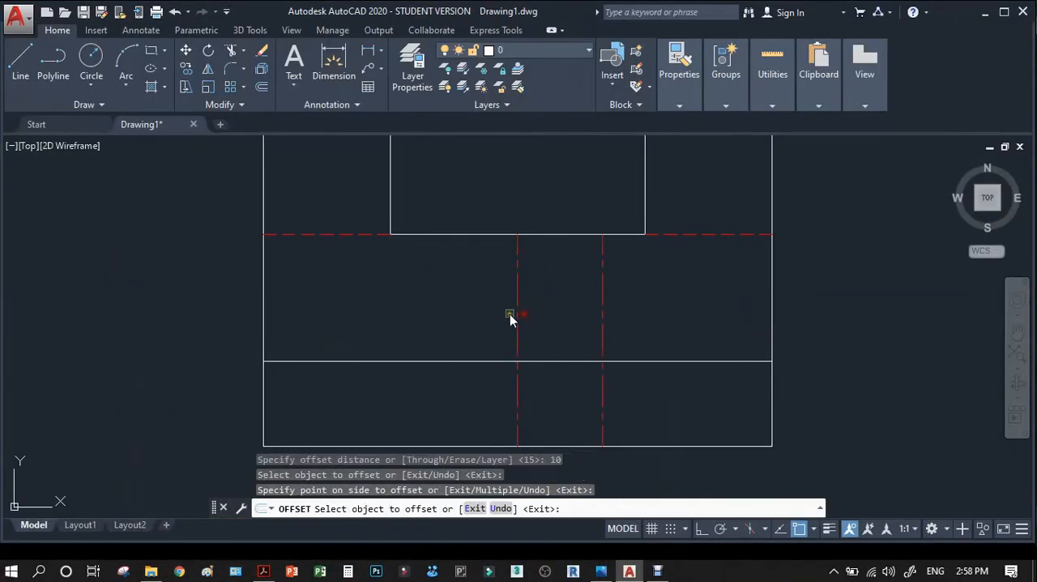
left_click(516, 308)
left_click(478, 311)
key("Return")
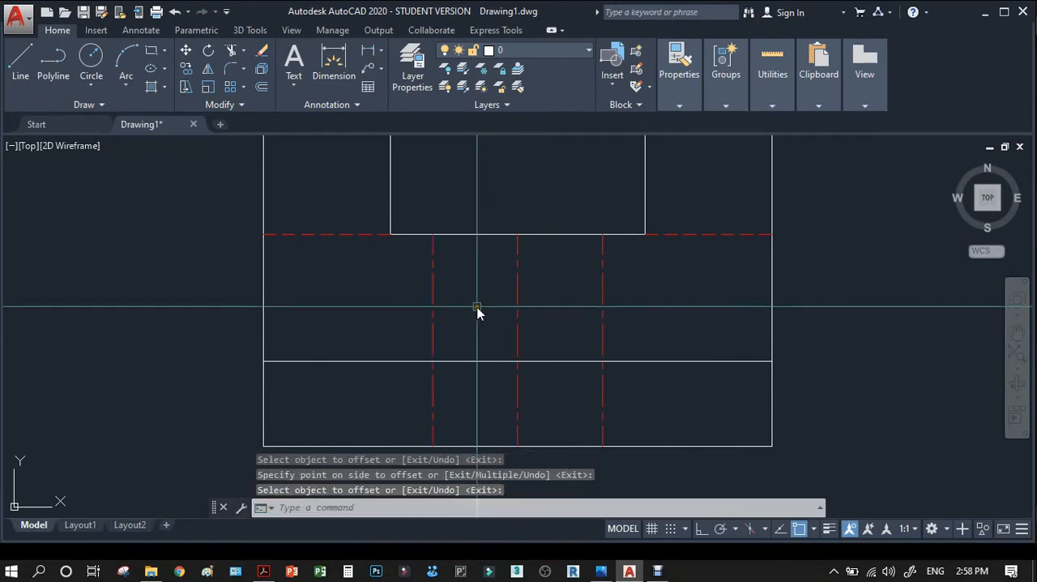
Match the properties of the side view's horizontal hidden line onto the two offset vertical lines.
type("ma")
key("Return")
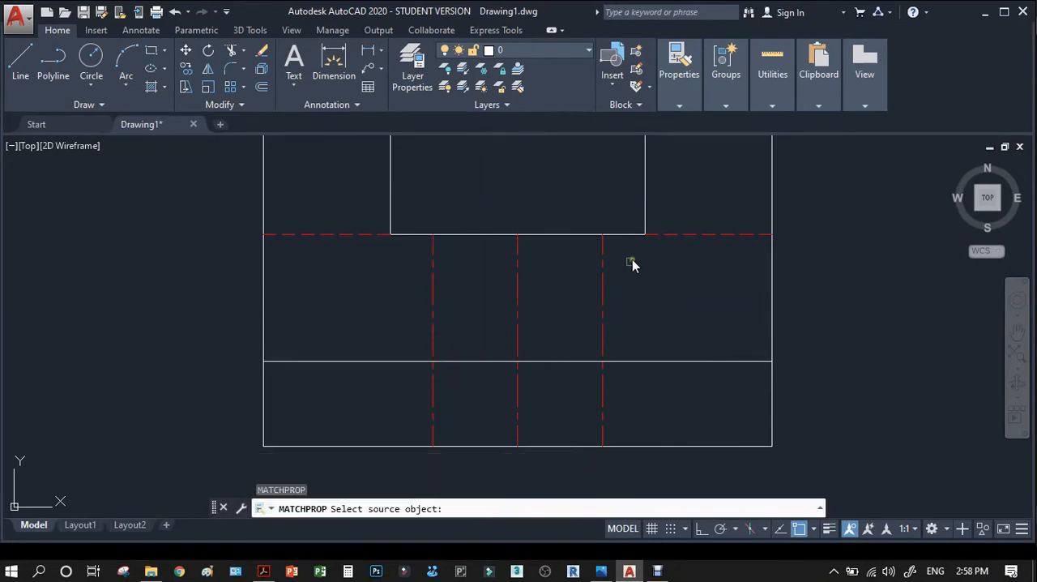
left_click(667, 236)
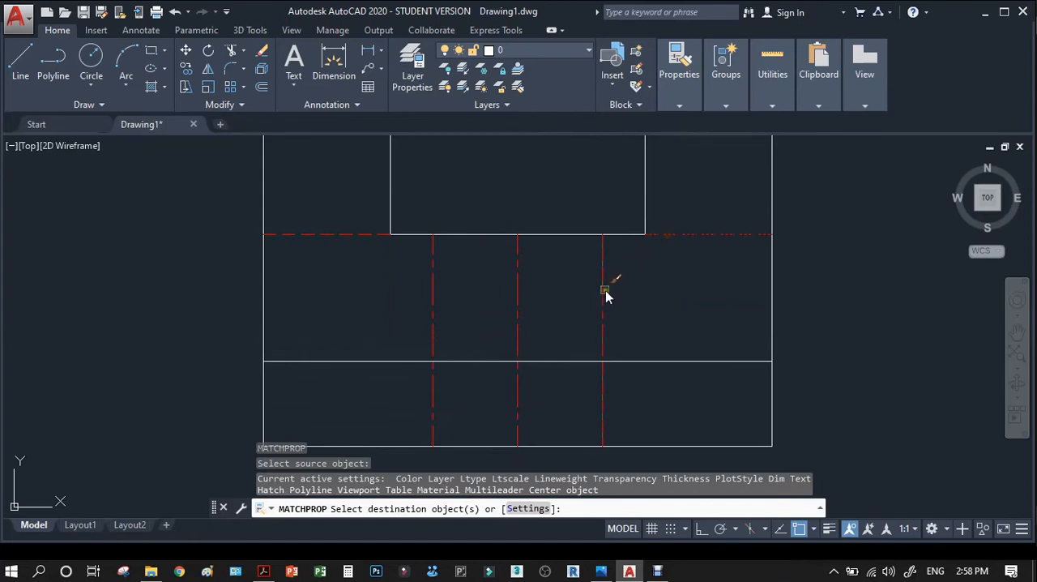
left_click(435, 299)
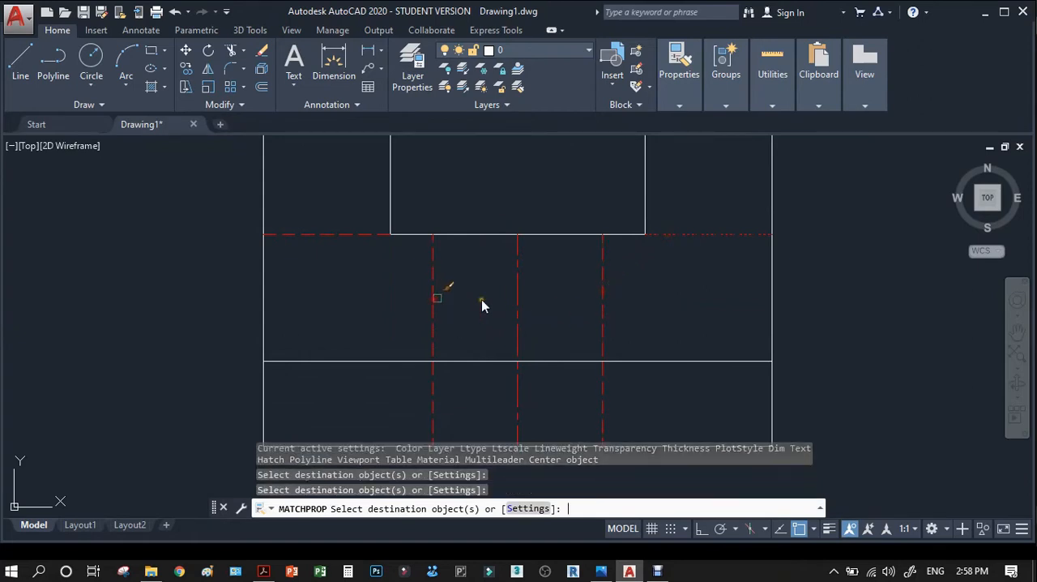
key("Return")
Draw a vertical projection line from the left circle's left quadrant in the top view to the front view's bottom edge.
scroll(722, 313, "down", 6)
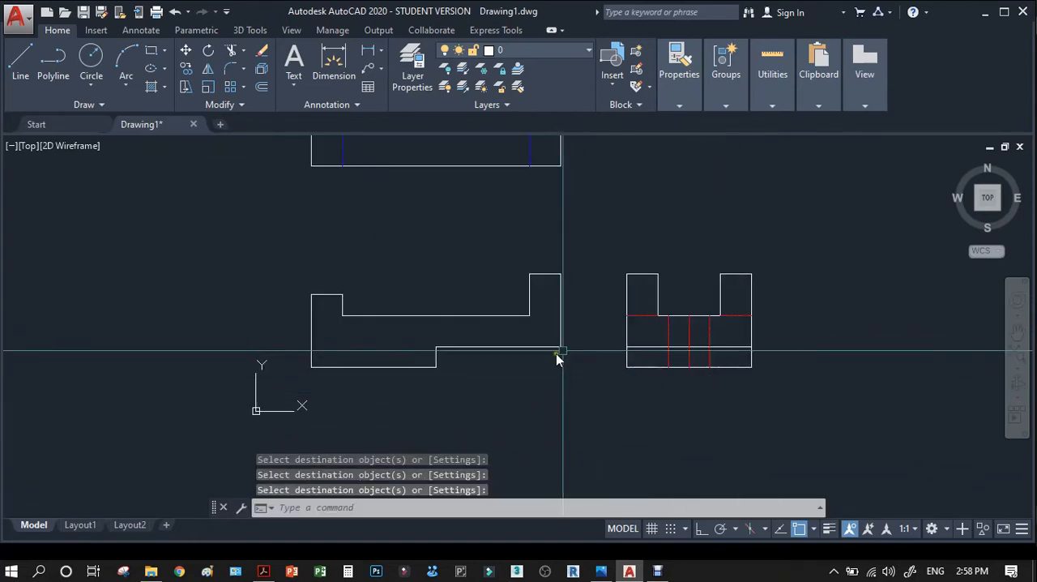
scroll(497, 396, "down", 2)
type("l")
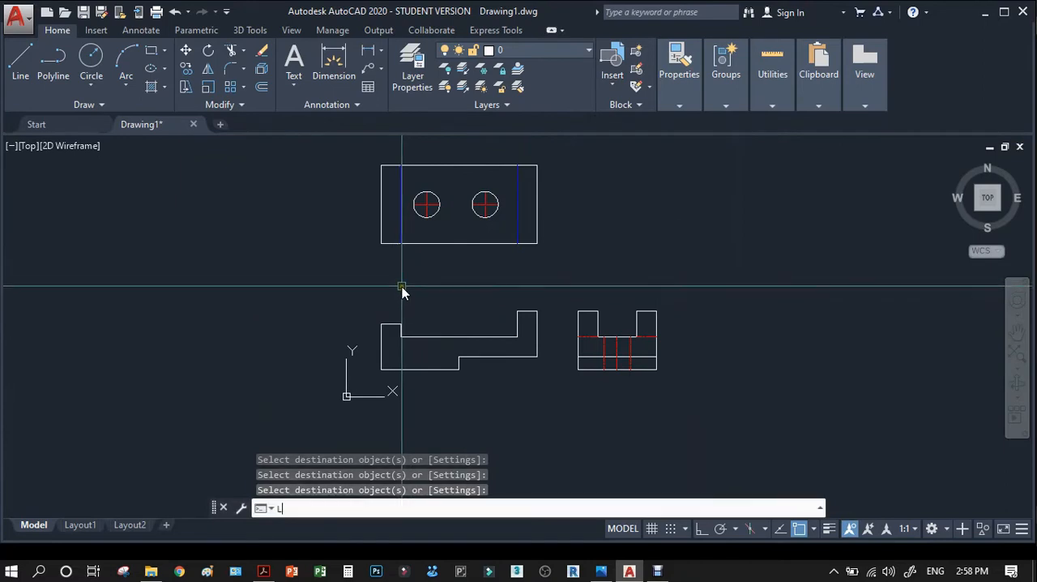
key("Return")
scroll(412, 243, "up", 4)
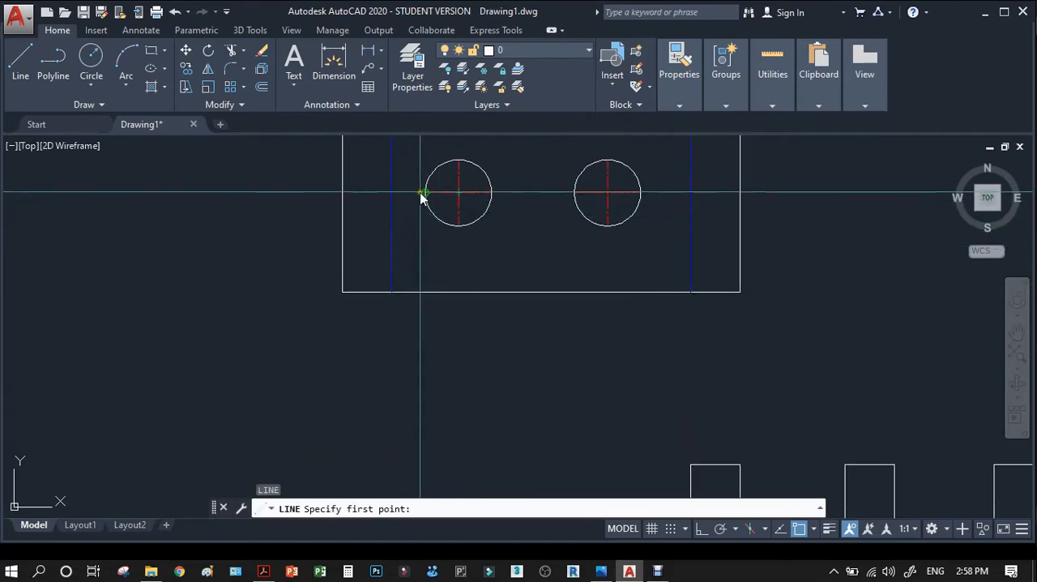
left_click(414, 202)
scroll(418, 197, "down", 4)
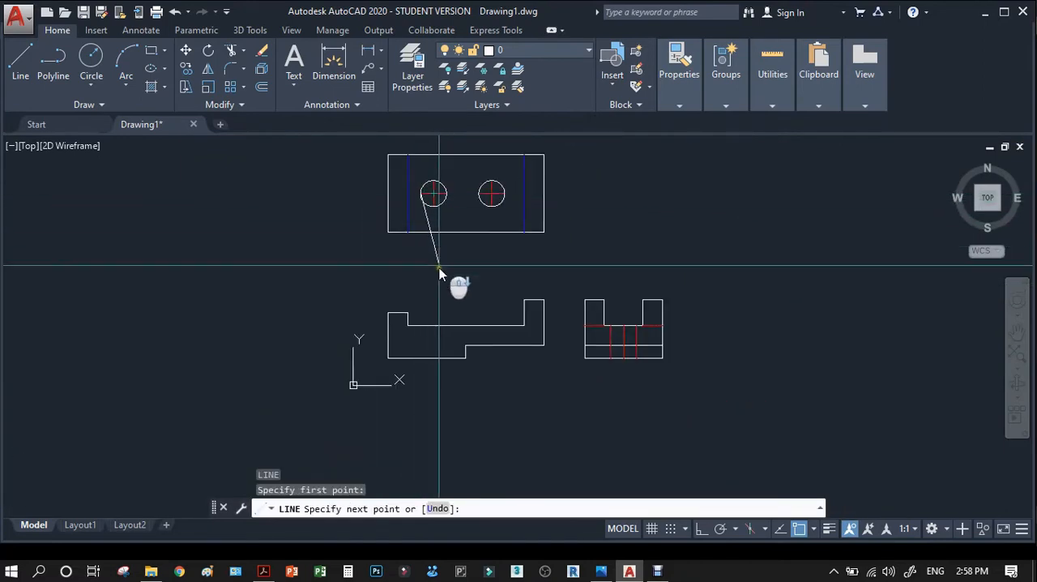
left_click(421, 357)
key("Return")
Draw a vertical projection line from the left circle's right quadrant to the front view's bottom edge.
scroll(432, 214, "up", 5)
key("Return")
scroll(486, 258, "down", 3)
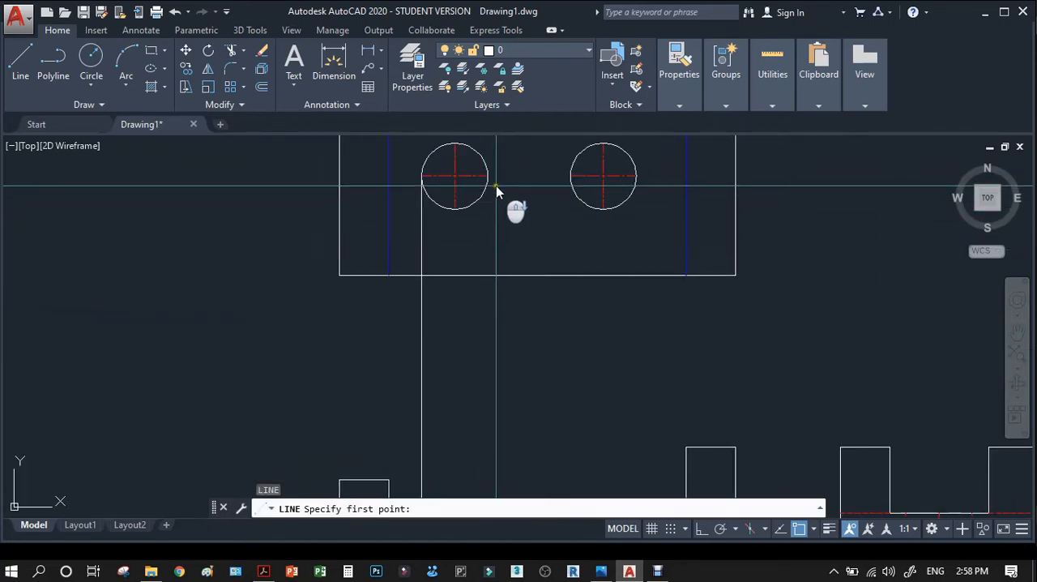
left_click(491, 184)
scroll(489, 185, "down", 4)
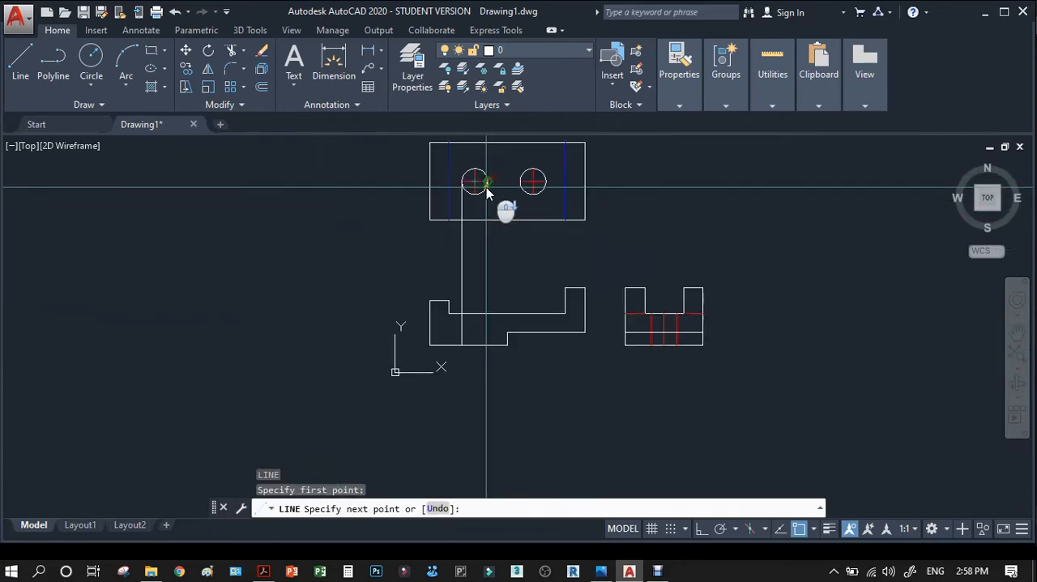
left_click(486, 340)
key("Return")
Draw a vertical projection line from the right circle's left quadrant to the raised bottom edge of the front view.
scroll(531, 197, "up", 5)
key("Return")
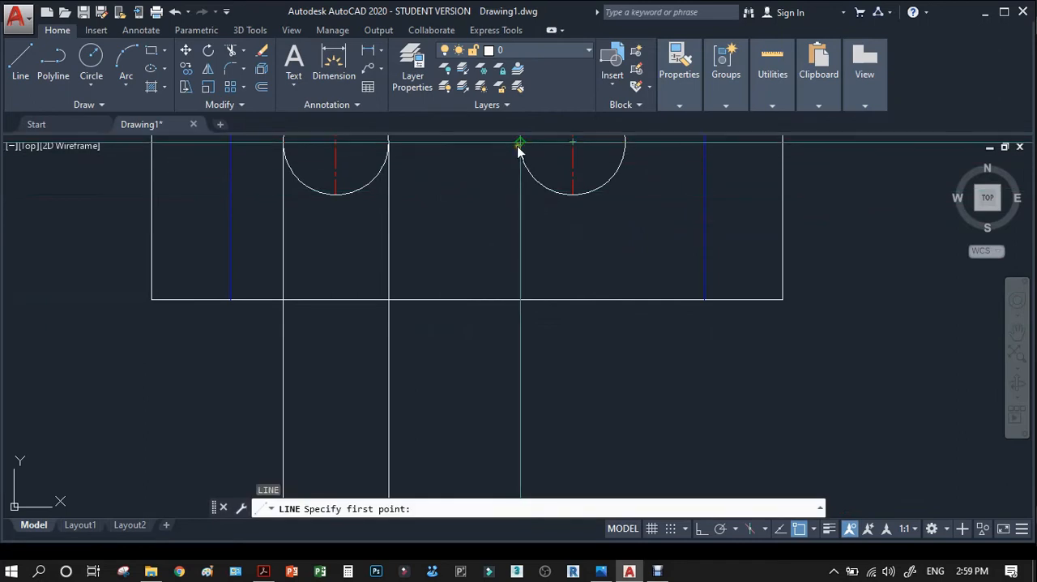
left_click(519, 145)
scroll(516, 151, "down", 4)
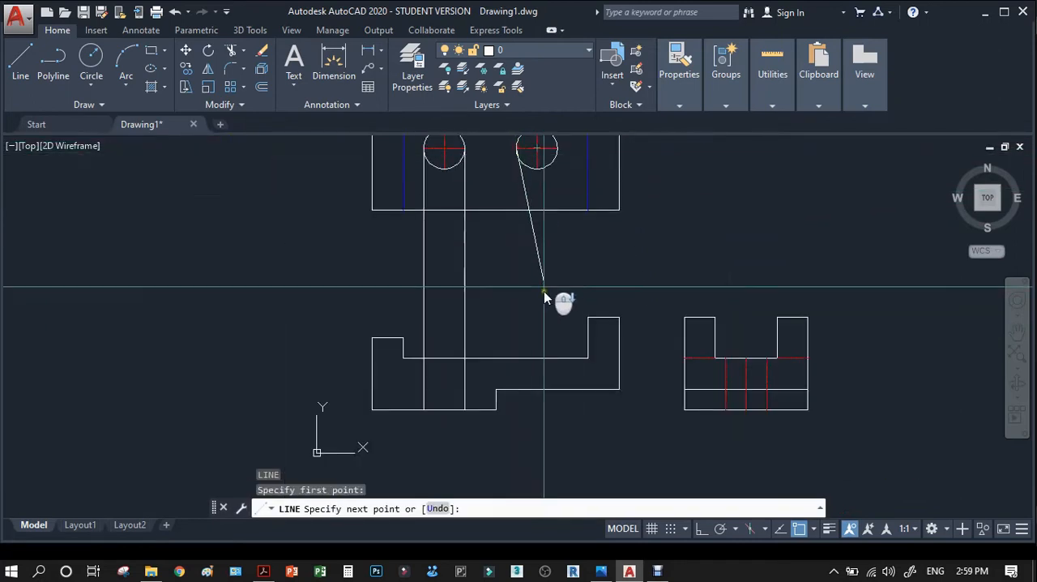
left_click(516, 392)
key("Return")
key("Return")
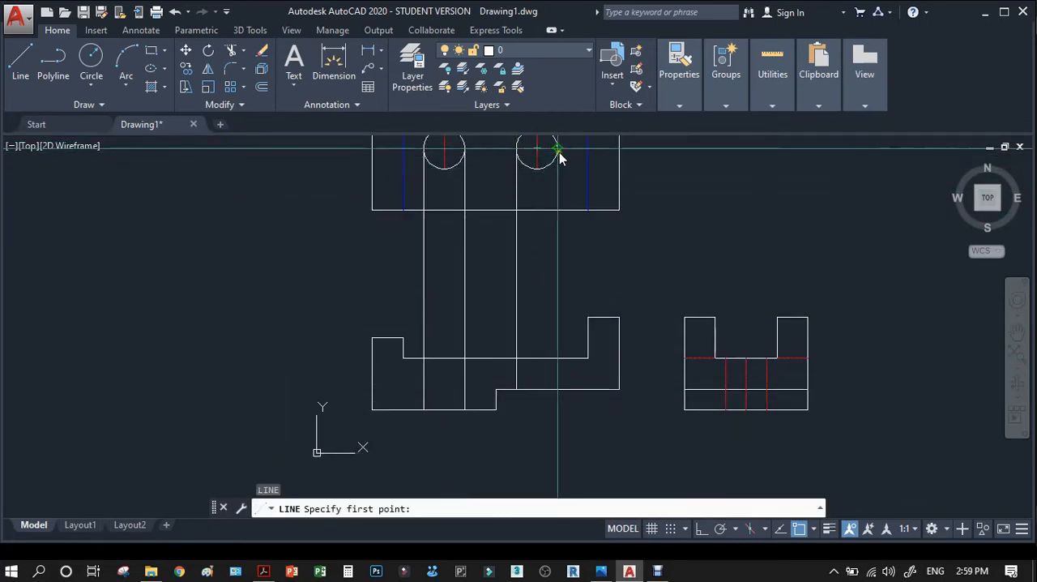
Draw a vertical projection line from the right circle's right quadrant to the raised bottom edge of the front view.
left_click(559, 150)
left_click(558, 388)
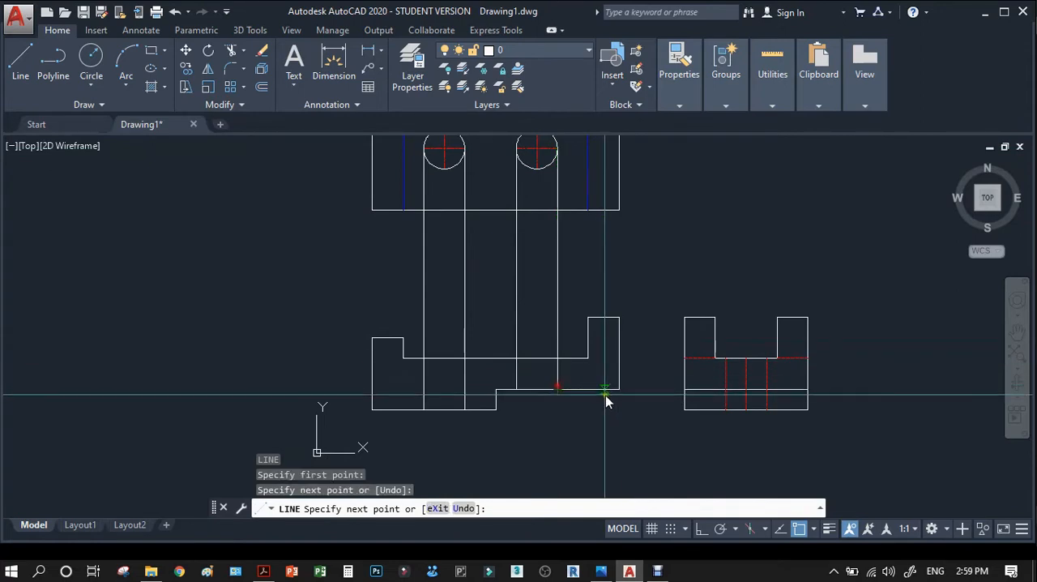
scroll(551, 393, "up", 4)
key("Return")
Trim the four hole projection lines above the front view's recessed top edge, using that edge as the cutting boundary.
type("tr")
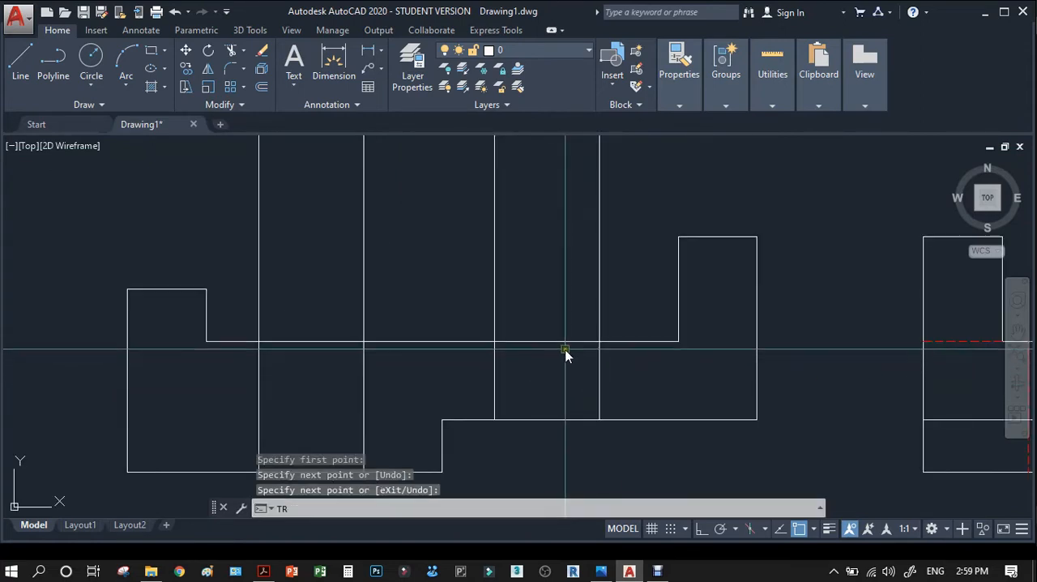
key("Return")
left_click(571, 354)
left_click(575, 303)
key("Return")
left_click(605, 291)
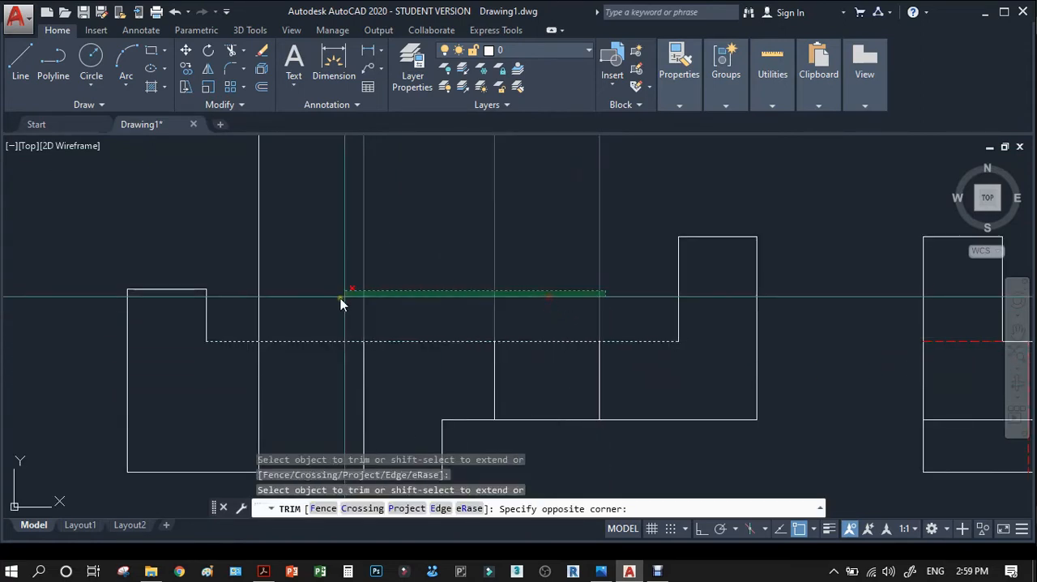
left_click(251, 305)
key("Return")
scroll(416, 319, "down", 2)
Match the four hole edge lines in the front view to the red dashed hidden line in the side view.
type("m")
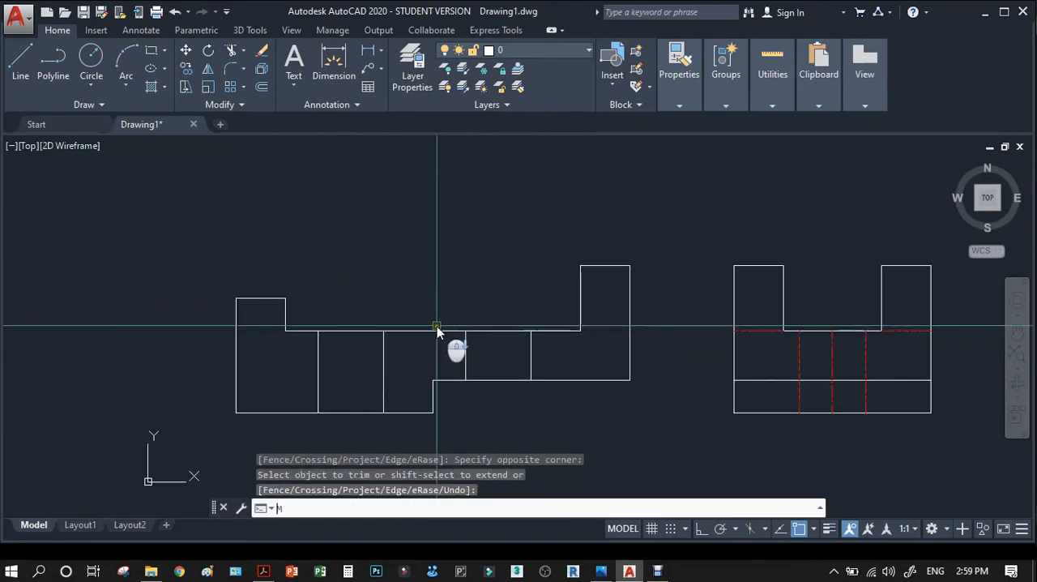
type("a")
key("Return")
scroll(802, 375, "up", 4)
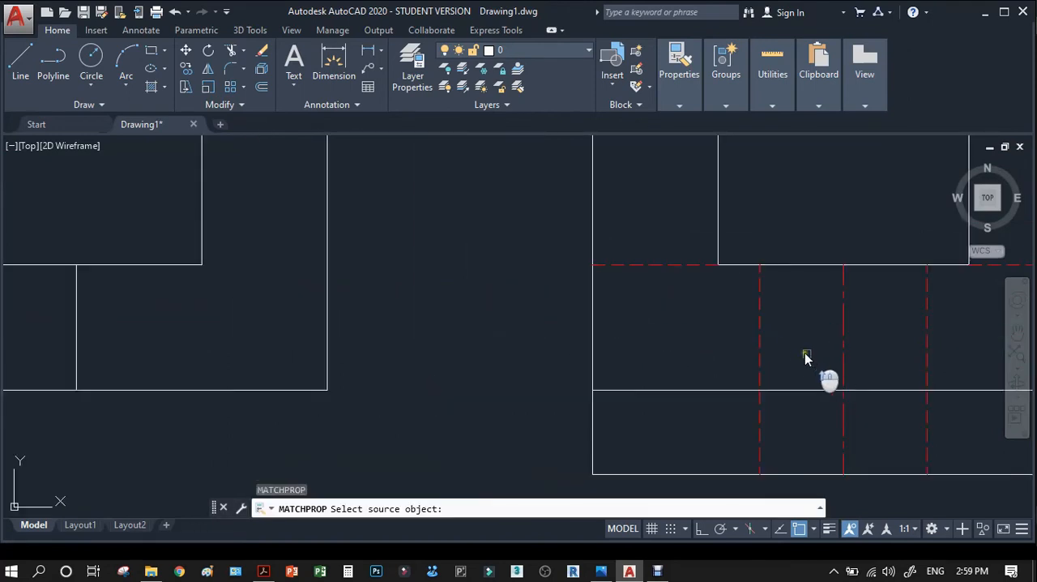
left_click(762, 345)
scroll(472, 361, "down", 5)
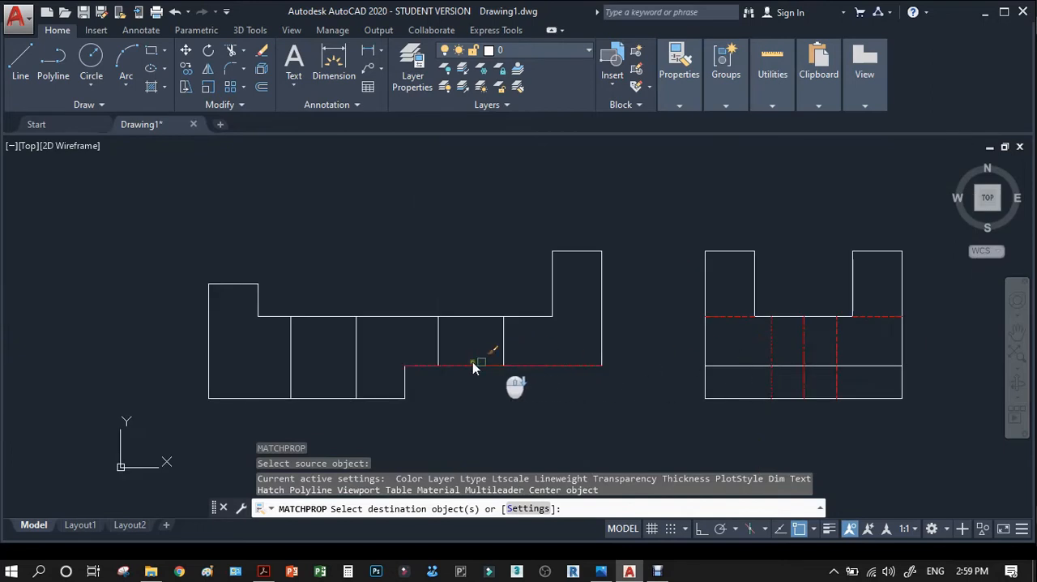
scroll(445, 344, "up", 2)
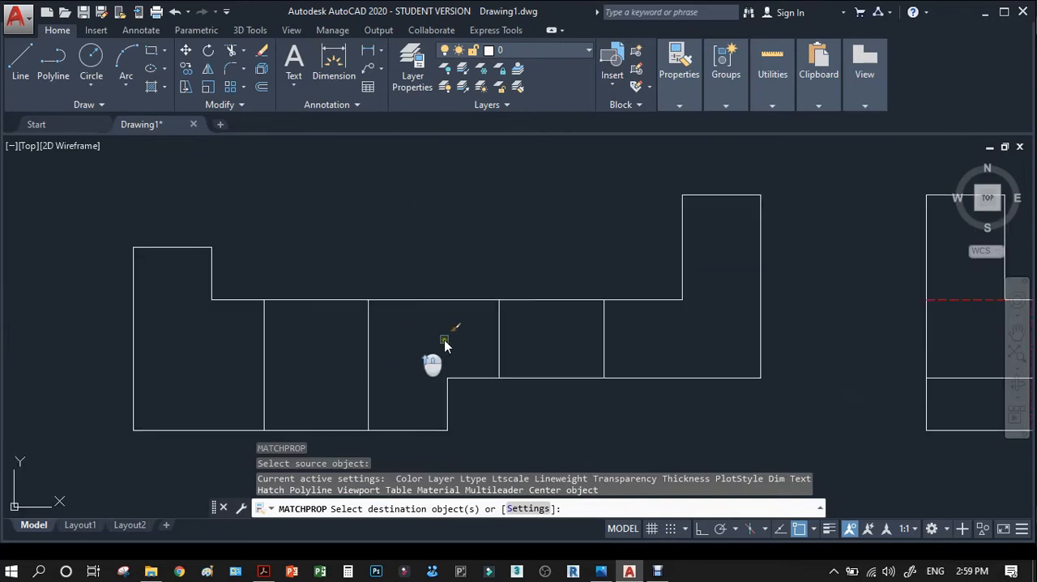
left_click(255, 334)
scroll(555, 363, "down", 4)
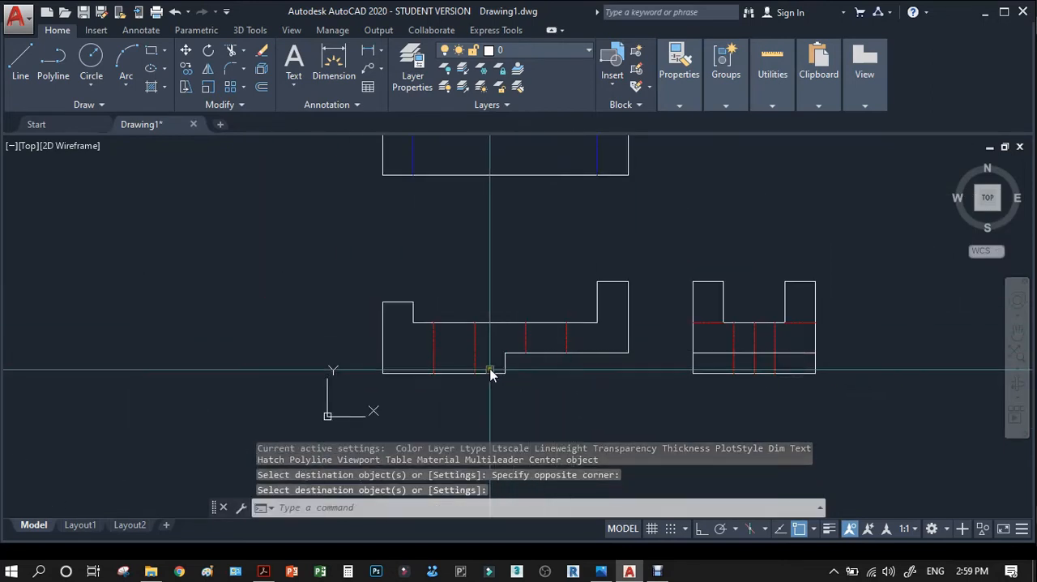
Draw a vertical projection line from the left circle's centre in the top view to the front view's bottom edge.
scroll(490, 355, "up", 3)
scroll(514, 365, "down", 1)
scroll(586, 380, "down", 4)
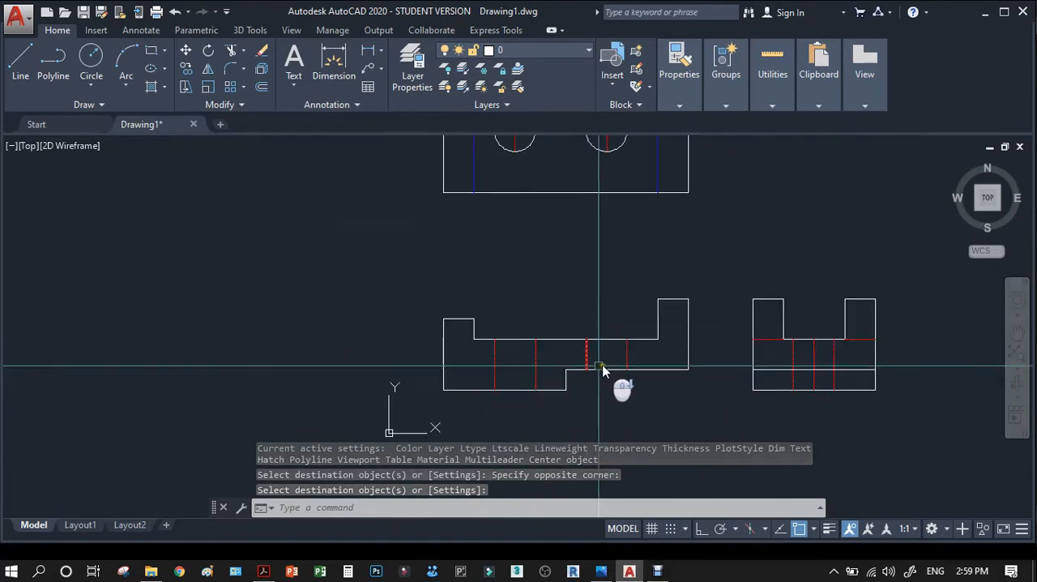
key("Escape")
type("l")
key("Return")
scroll(541, 243, "up", 6)
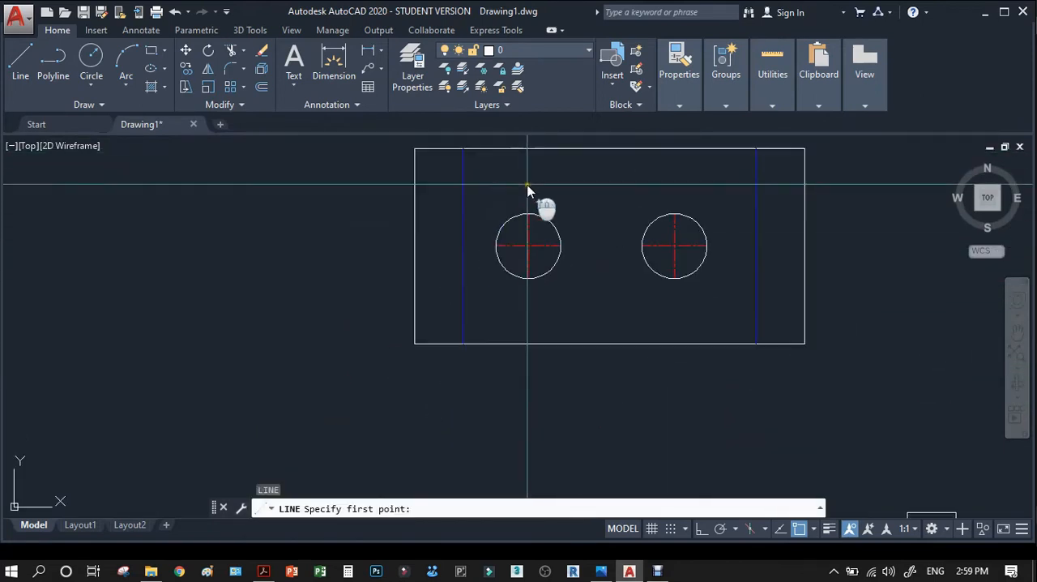
left_click(514, 193)
scroll(510, 201, "down", 3)
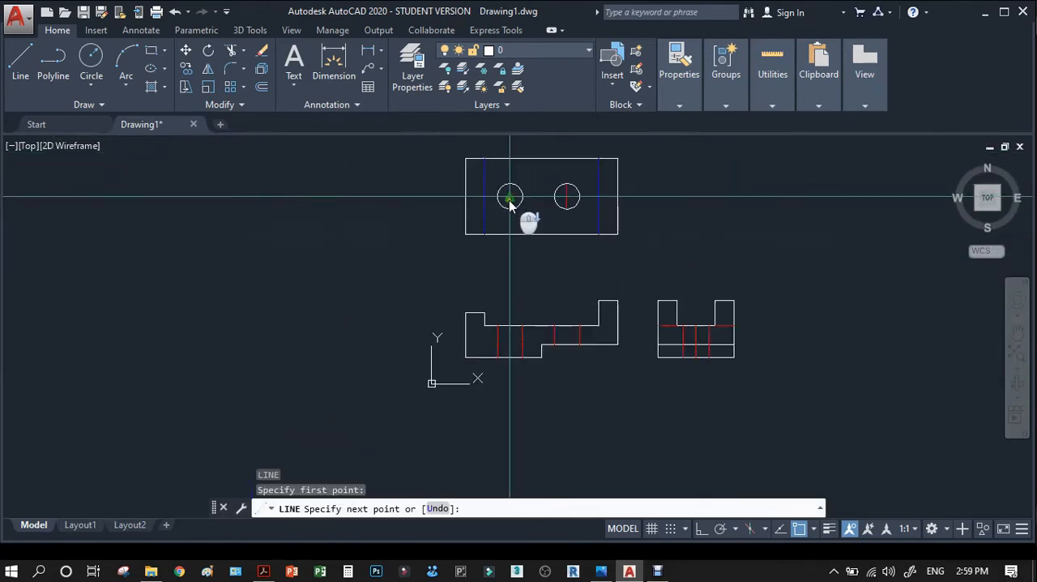
scroll(509, 306, "up", 5)
scroll(506, 316, "down", 1)
scroll(503, 317, "down", 2)
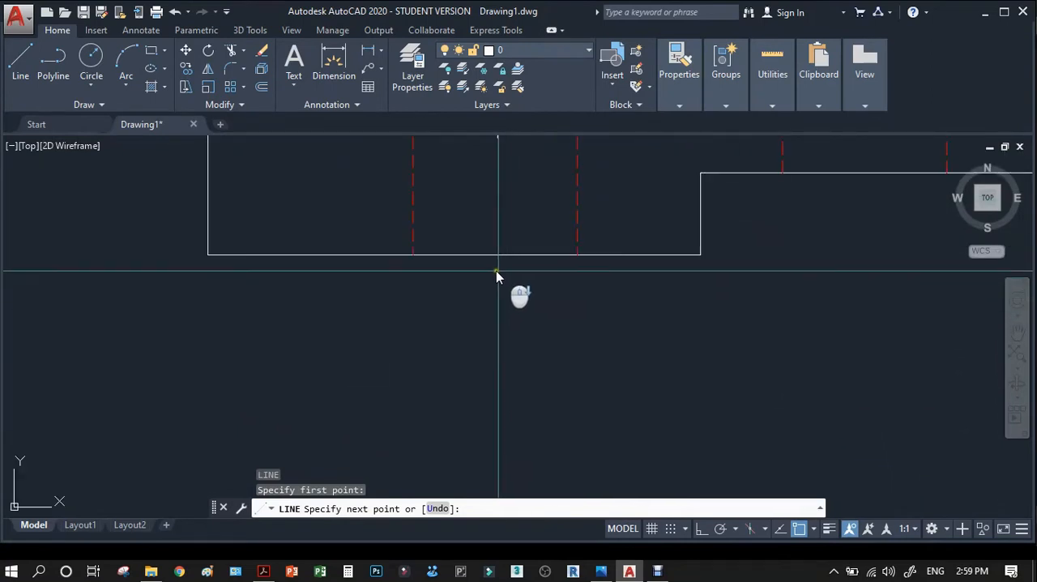
left_click(495, 255)
key("Return")
scroll(503, 295, "down", 2)
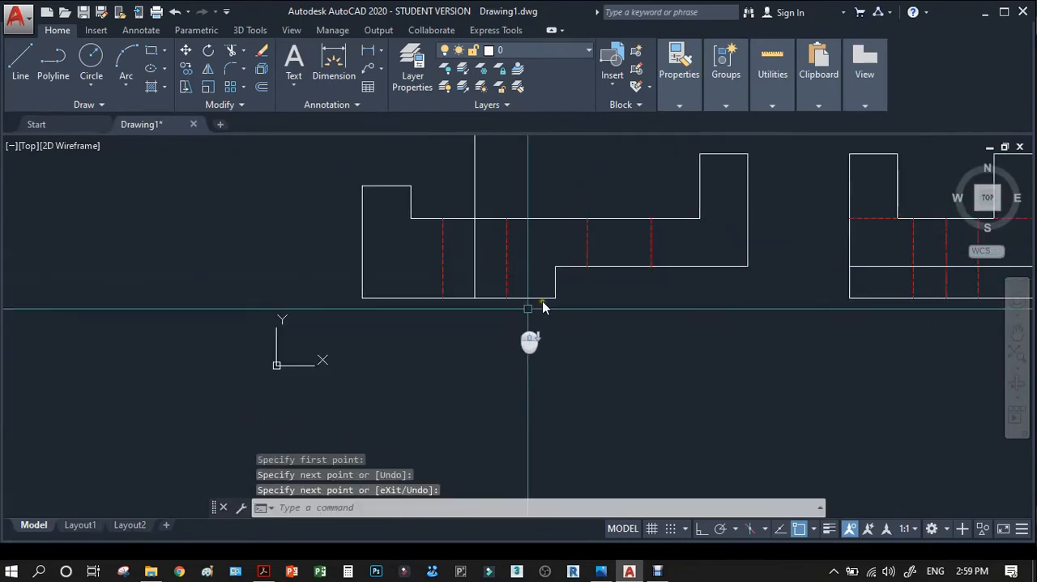
Draw a vertical projection line from the right circle's centre to the raised bottom edge of the front view.
scroll(584, 348, "down", 3)
scroll(600, 243, "up", 4)
key("Return")
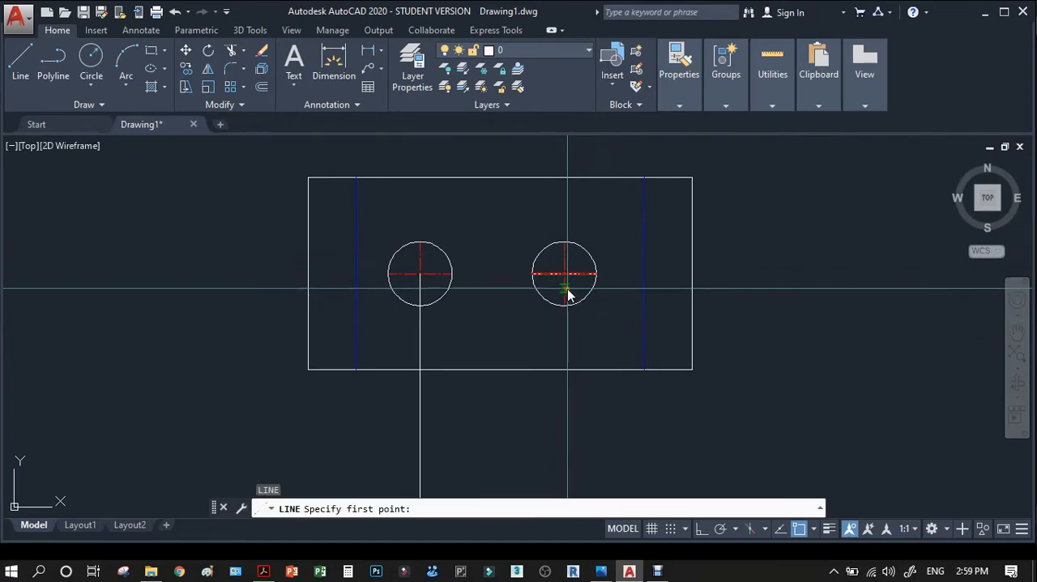
scroll(567, 303, "down", 5)
scroll(571, 378, "up", 5)
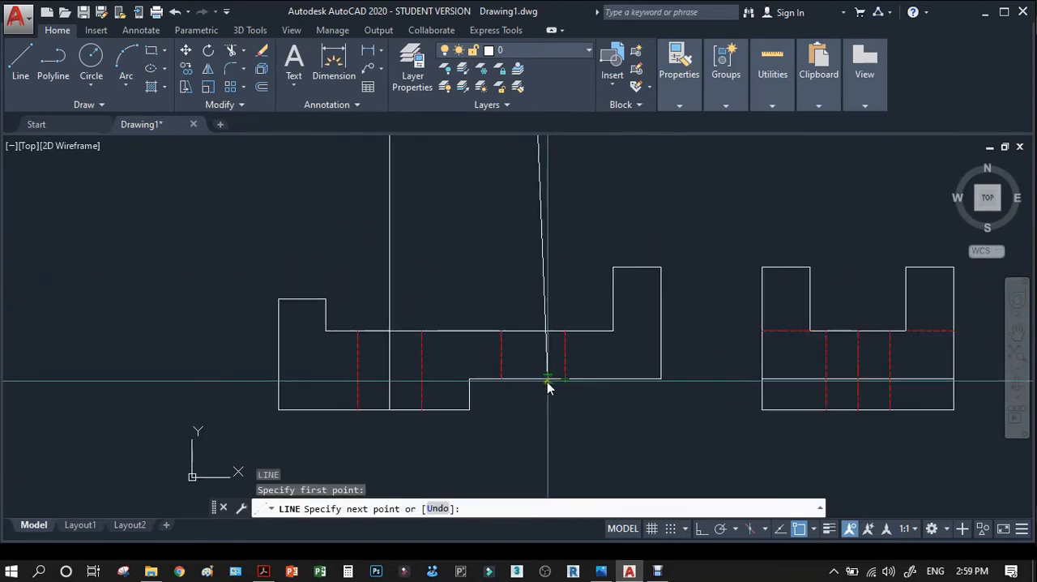
left_click(536, 383)
key("Return")
Trim both centre projection lines above the front view's recessed top edge.
scroll(531, 382, "up", 4)
type("tr")
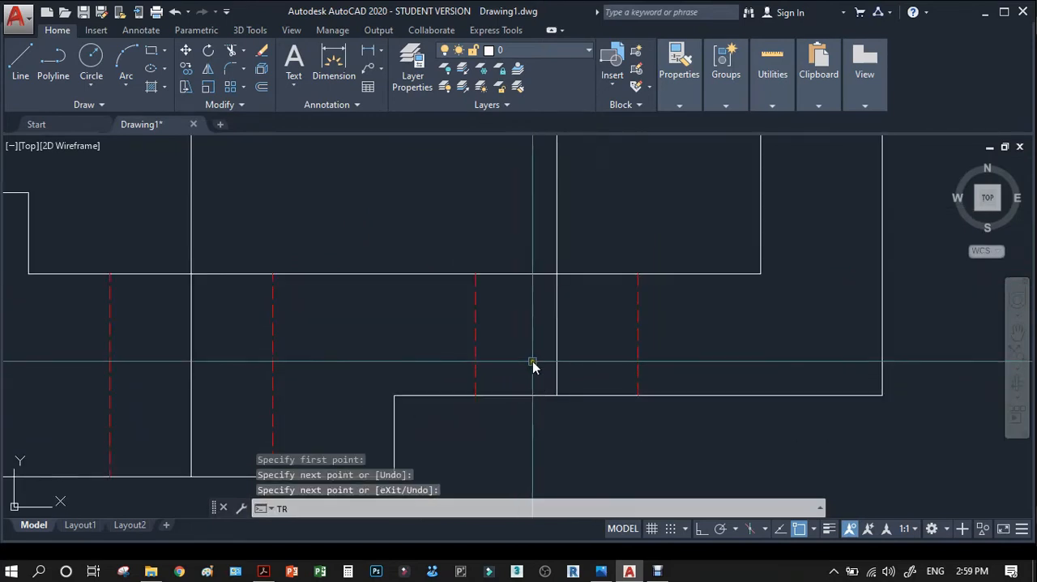
key("Return")
left_click(565, 247)
scroll(605, 321, "down", 4)
key("Return")
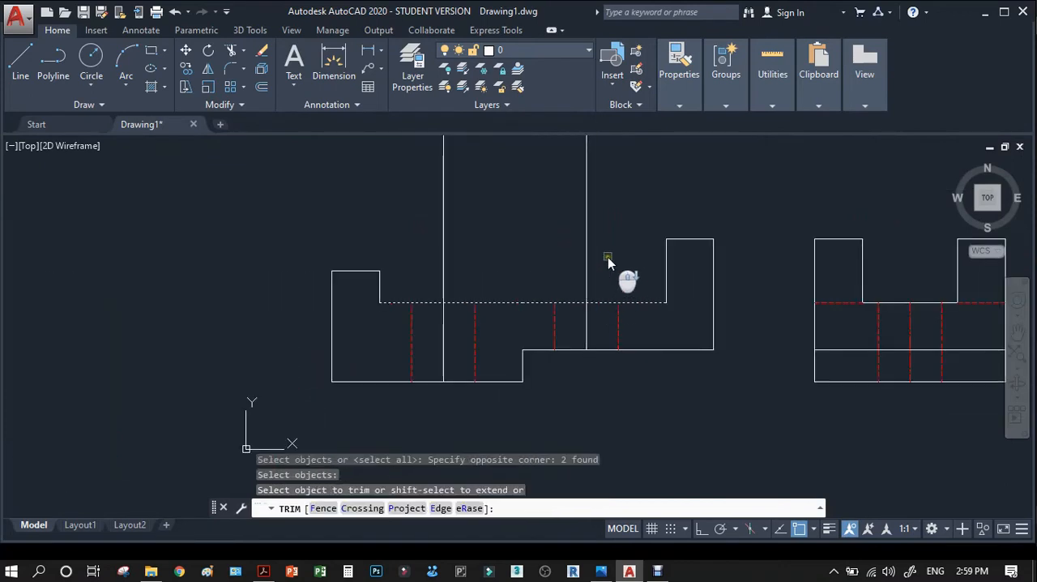
left_click(607, 256)
left_click(442, 277)
key("Escape")
Match the two hole centre lines in the front view to the red centre line in the side view.
type("ma")
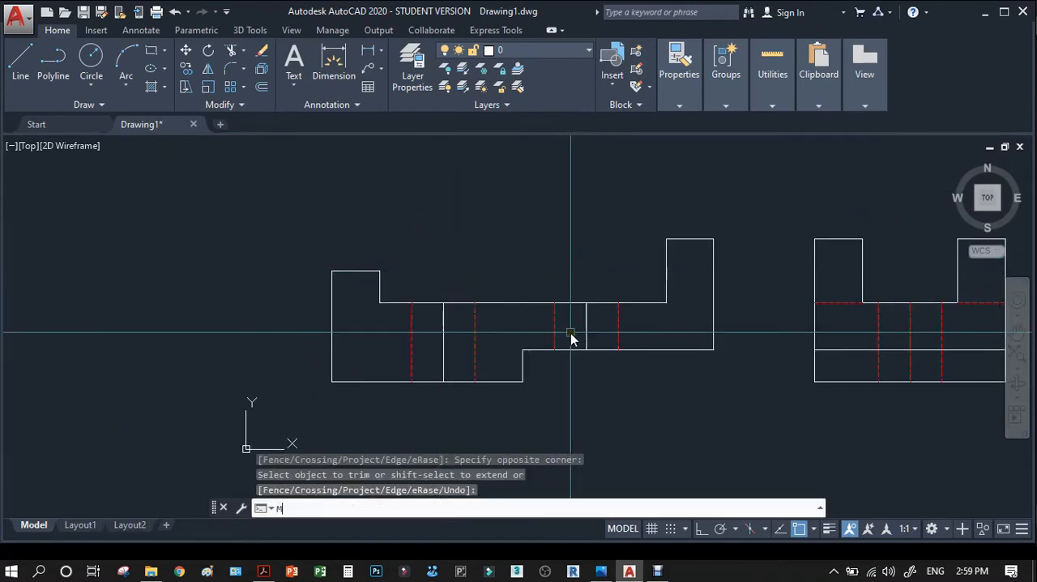
key("Return")
scroll(906, 346, "up", 5)
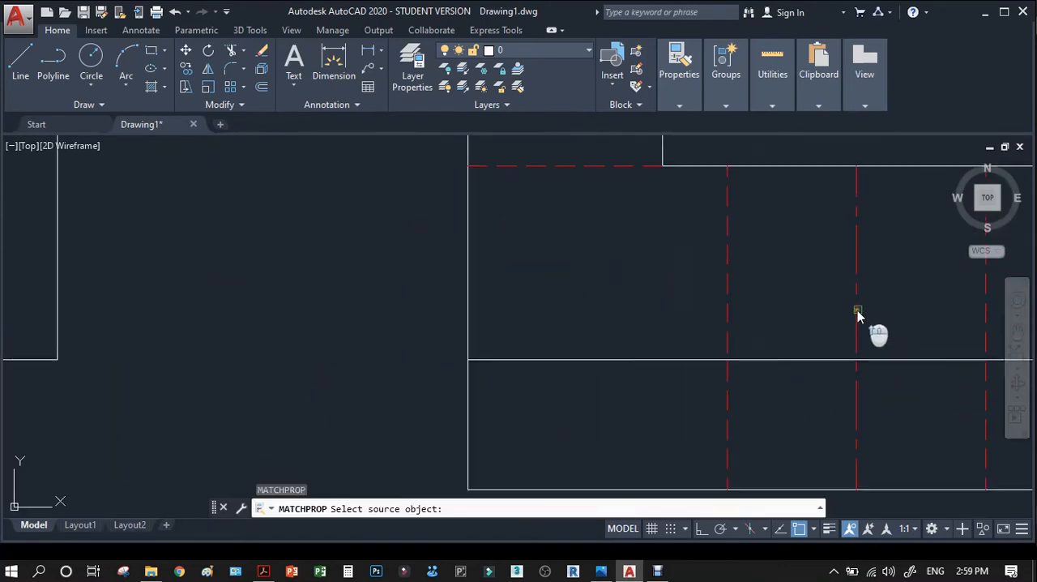
left_click(856, 313)
scroll(855, 314, "down", 5)
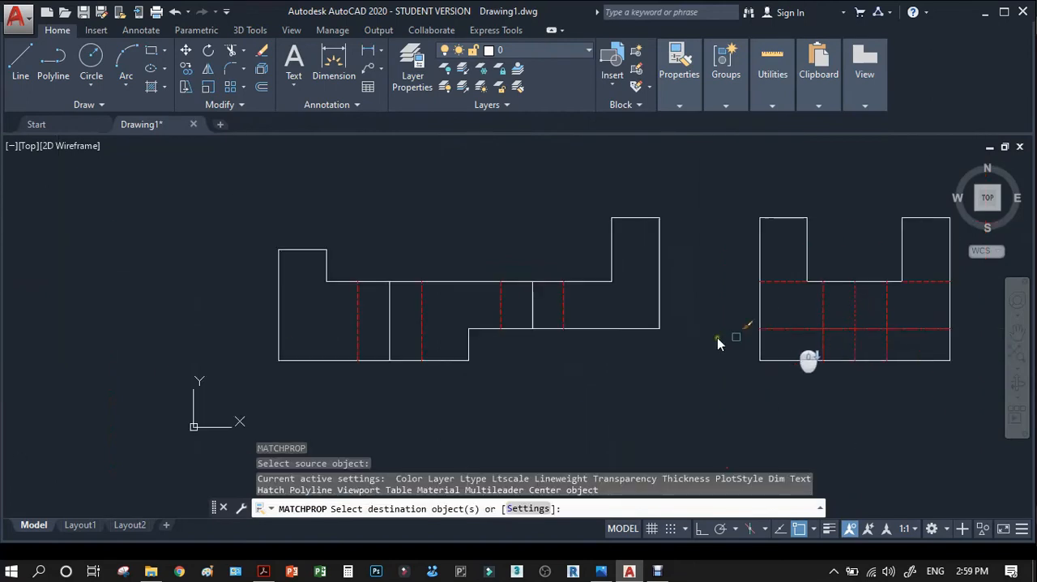
left_click(536, 306)
left_click(481, 319)
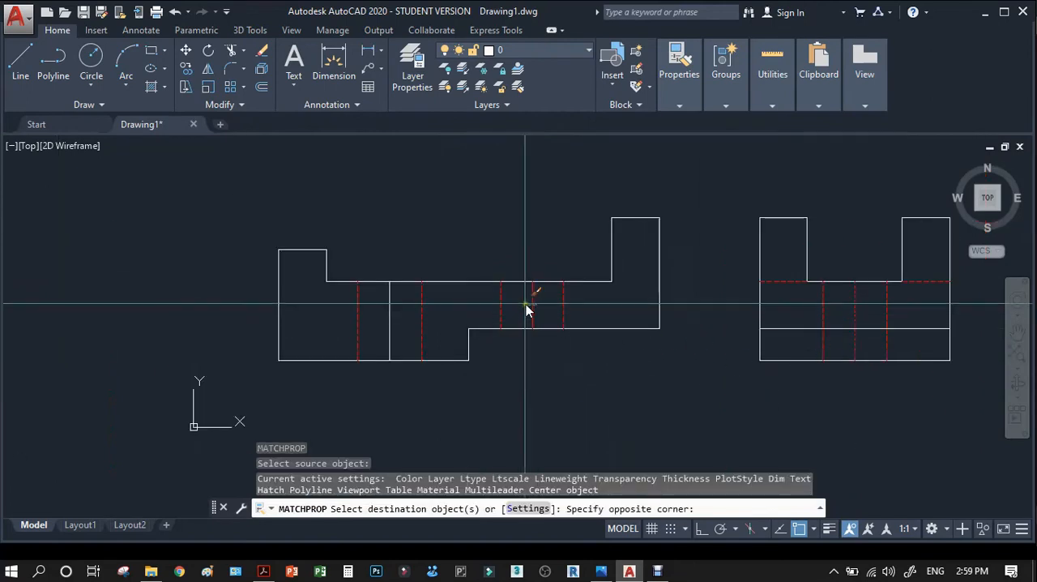
left_click(391, 315)
key("Return")
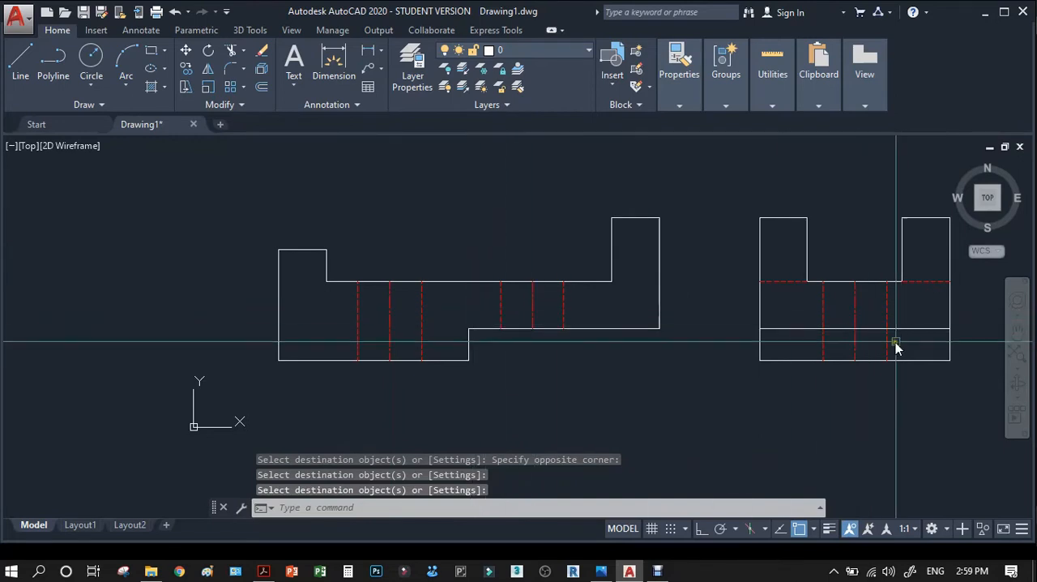
Review the three views and compare them with the dimensioned front and right side views in the reference PDF in Adobe Acrobat.
scroll(895, 343, "up", 4)
scroll(669, 372, "down", 4)
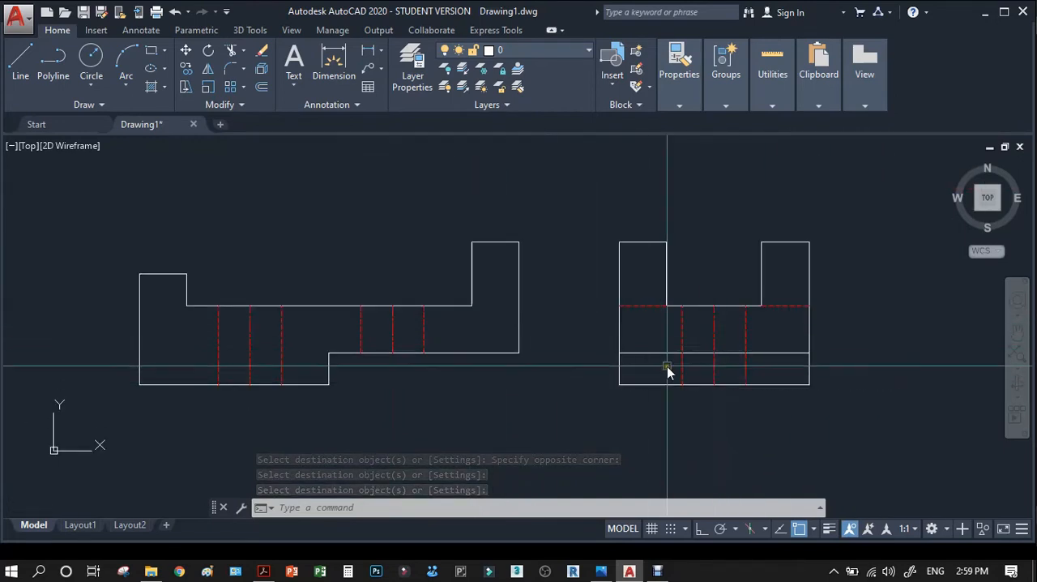
scroll(616, 403, "down", 3)
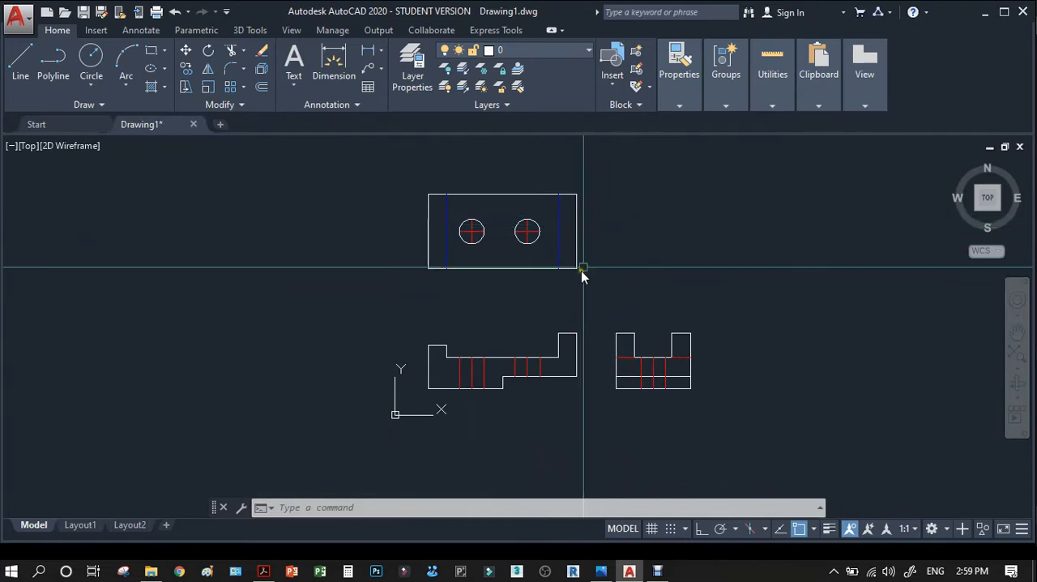
scroll(476, 233, "up", 2)
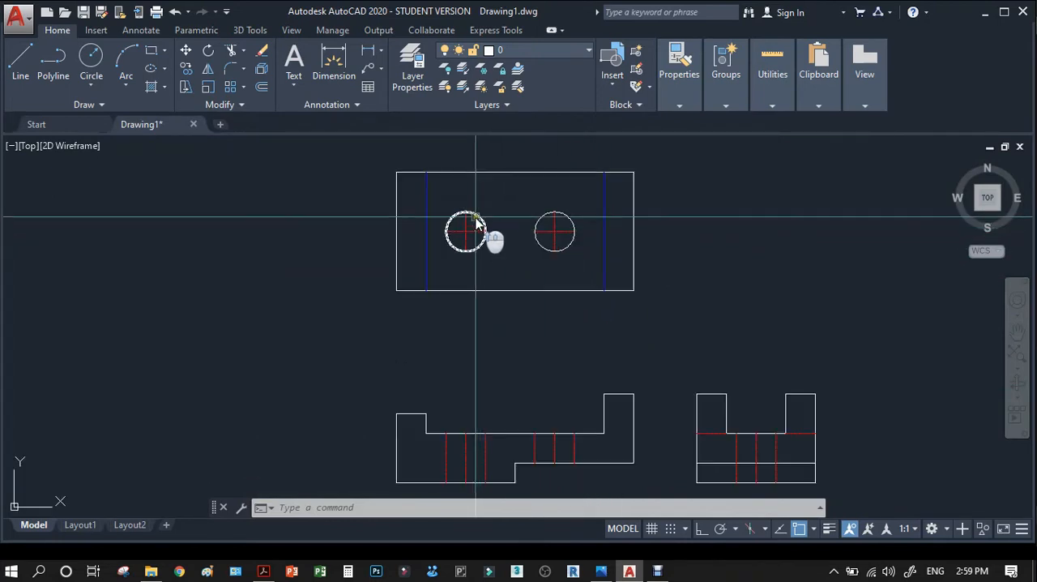
scroll(551, 308, "down", 2)
scroll(517, 429, "up", 4)
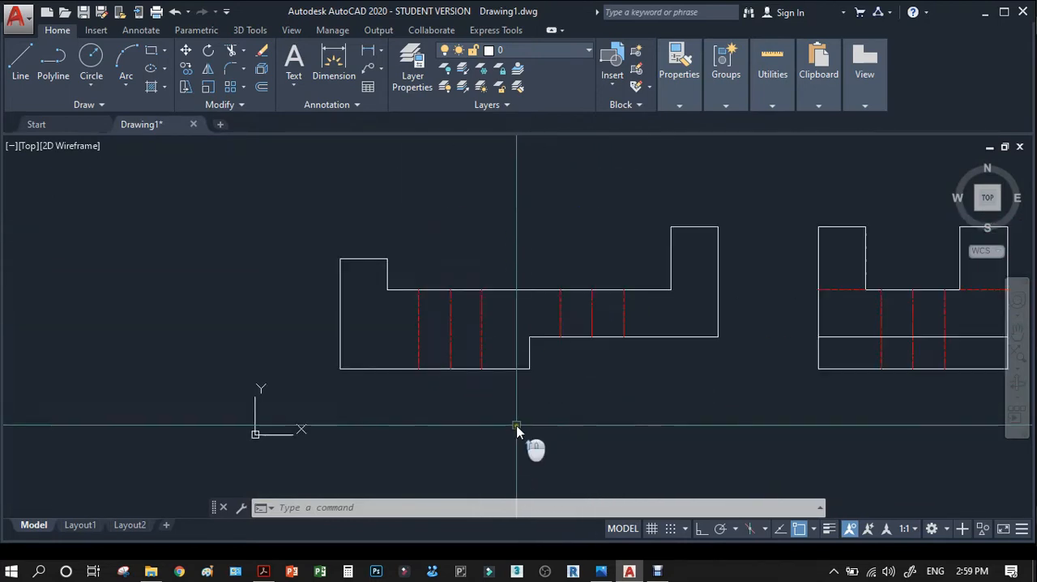
left_click(264, 571)
scroll(509, 359, "down", 5)
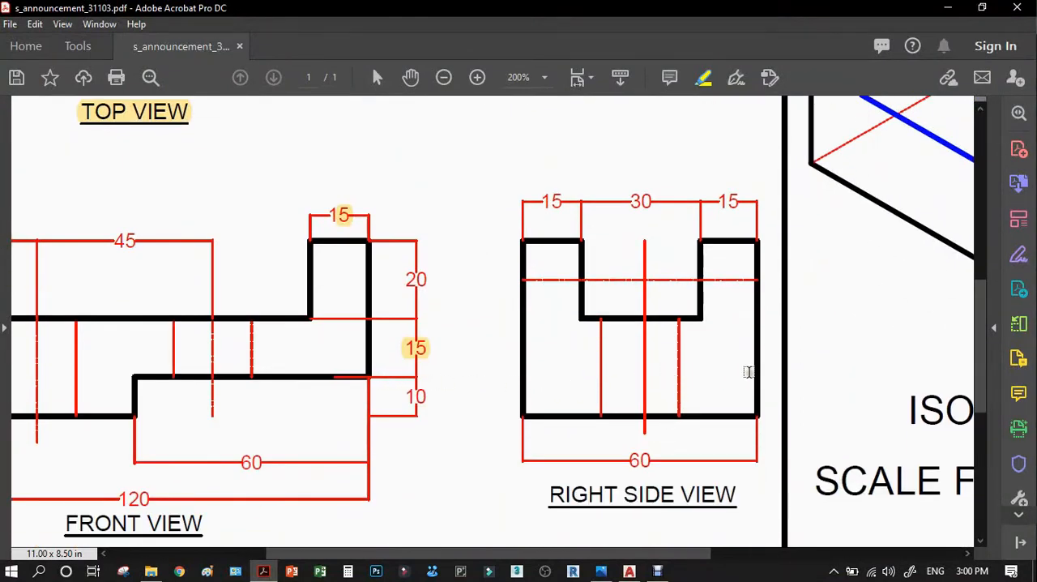
left_click(946, 9)
Move the entire top view straight down, closer to the front view, with Ortho on.
scroll(442, 376, "down", 2)
scroll(615, 413, "down", 2)
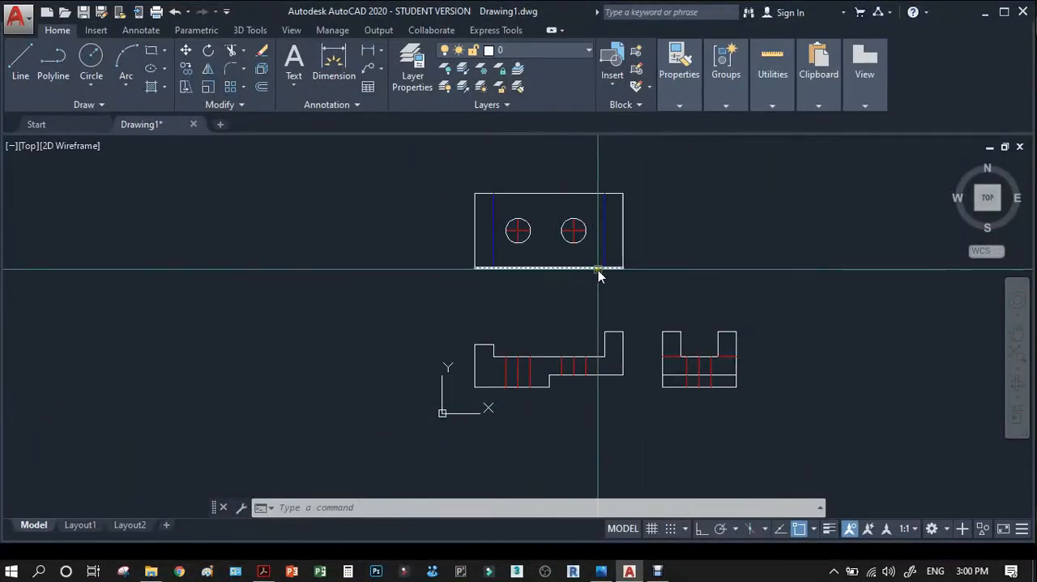
type("m")
key("Return")
left_click(444, 179)
left_click(627, 276)
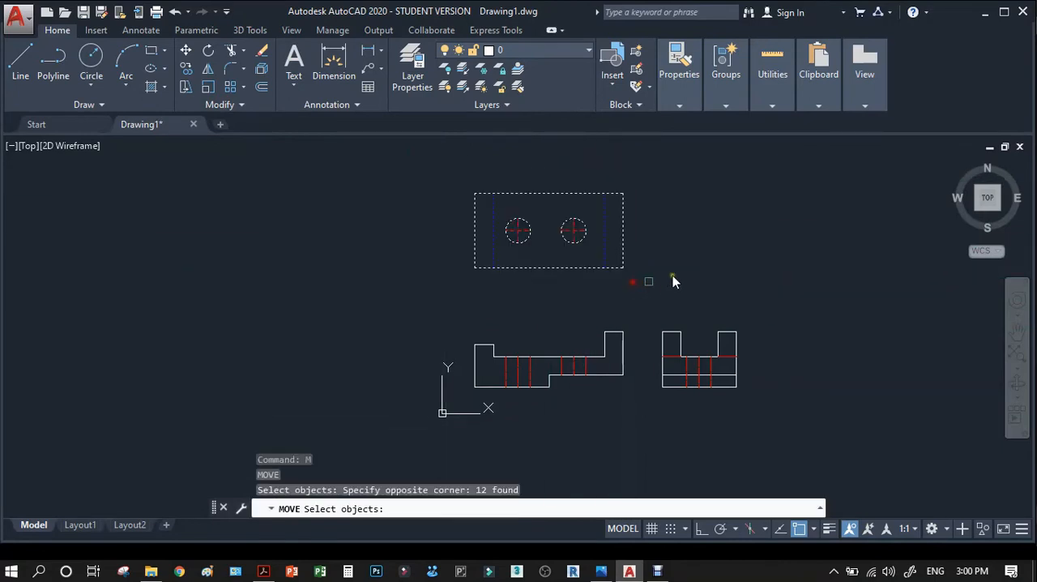
key("Return")
left_click(671, 281)
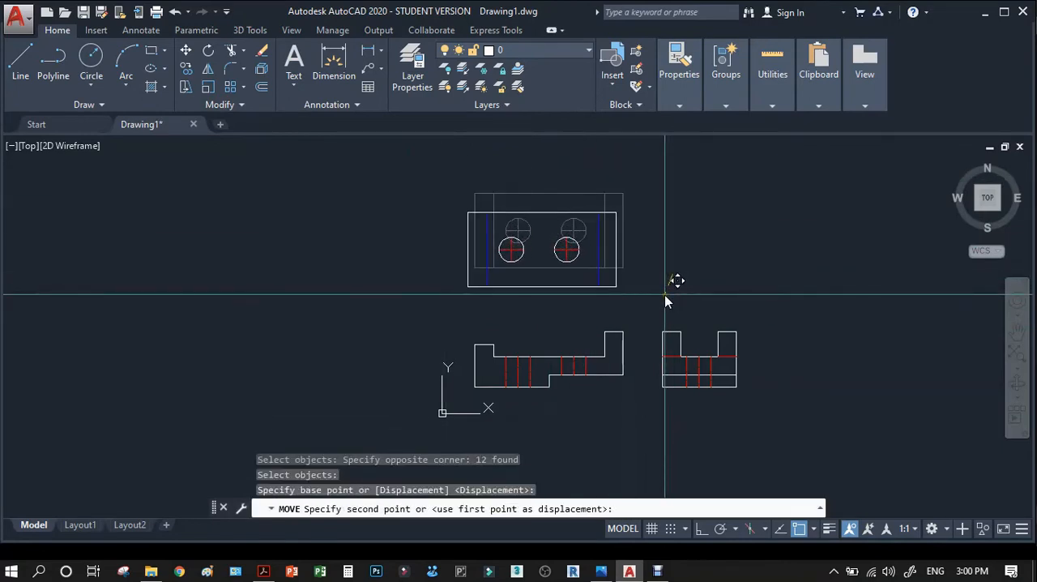
key("F8")
left_click(670, 294)
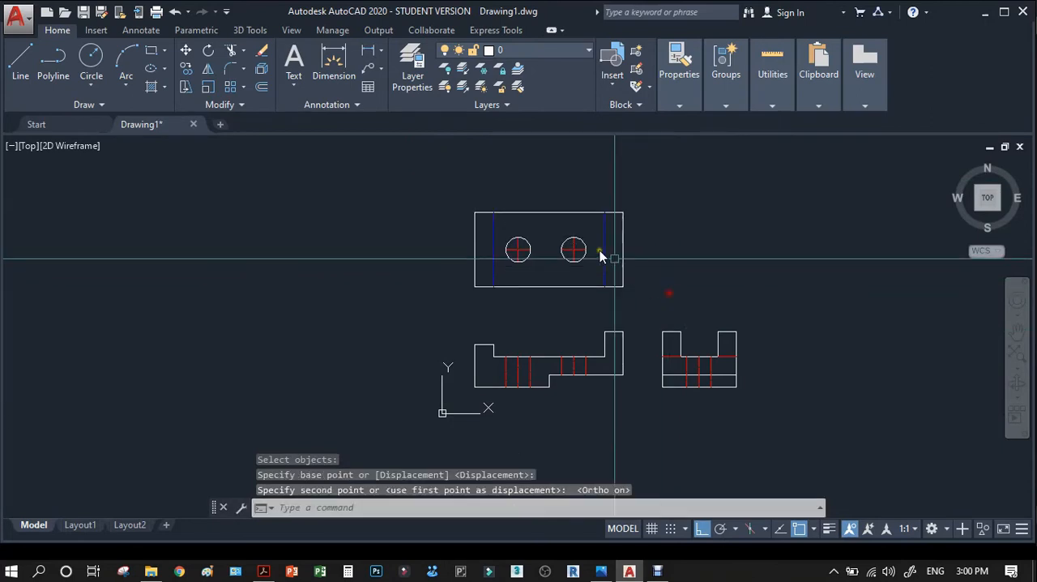
Add a vertical linear dimension to the top view's left edge, placed just outside the rectangle.
left_click(370, 52)
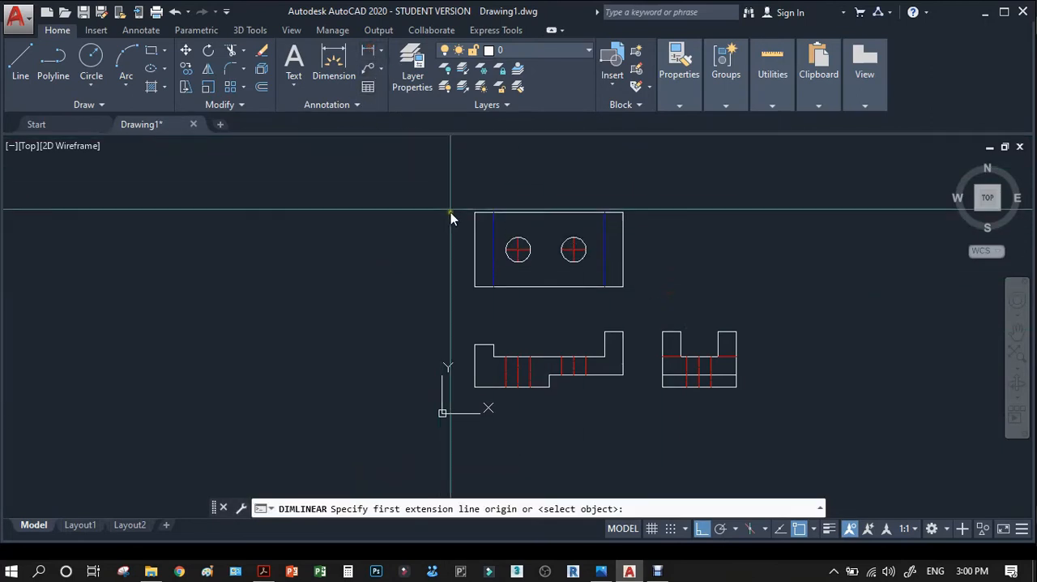
left_click(474, 213)
left_click(476, 285)
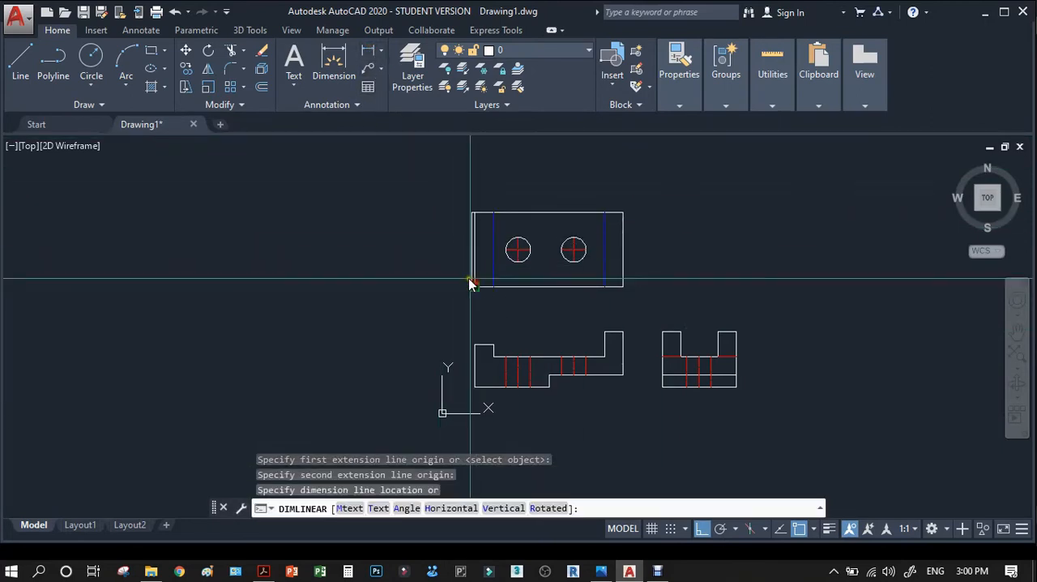
left_click(458, 263)
scroll(463, 256, "up", 8)
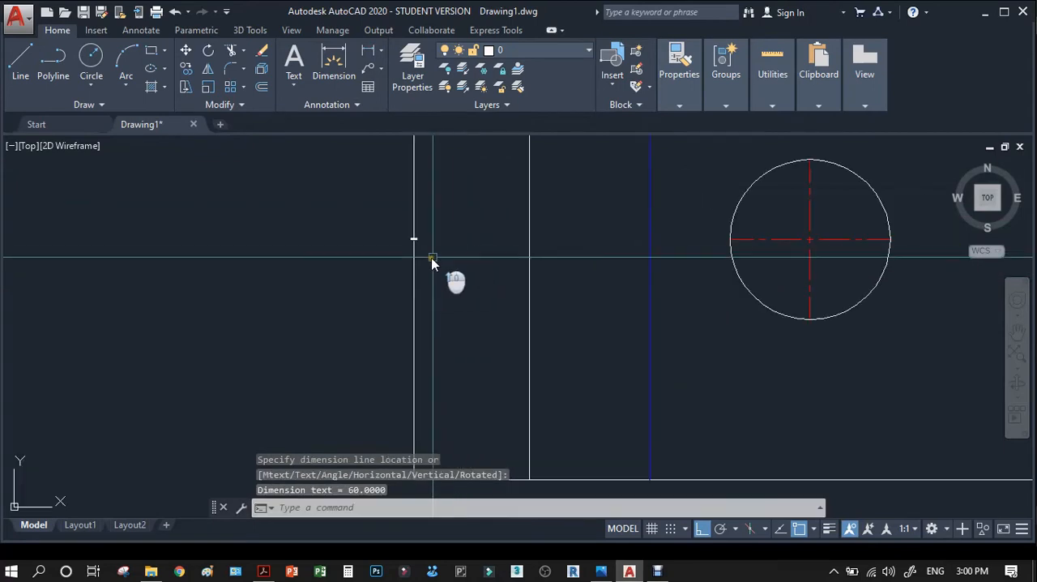
scroll(410, 246, "down", 5)
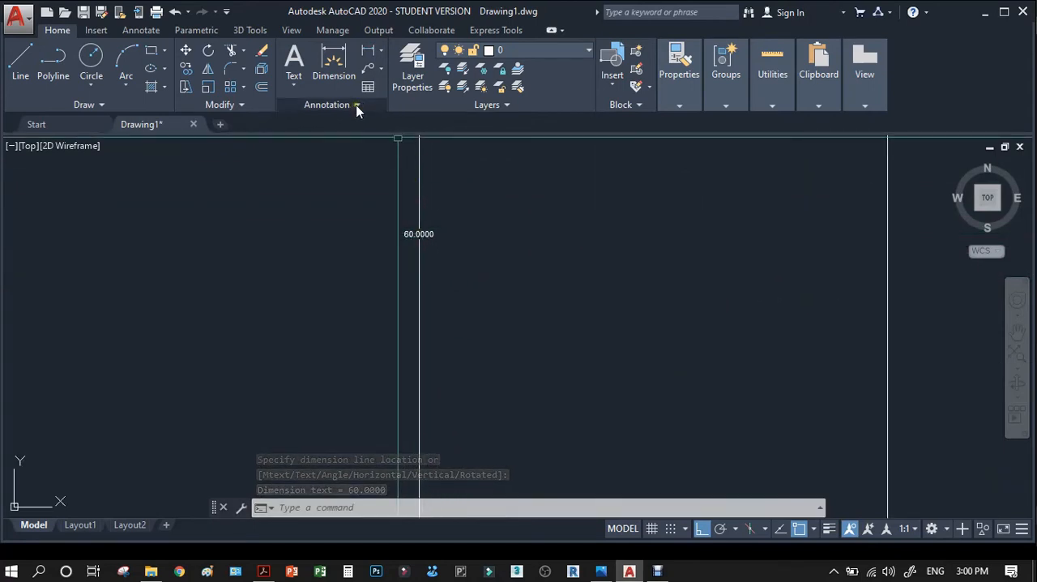
left_click(380, 51)
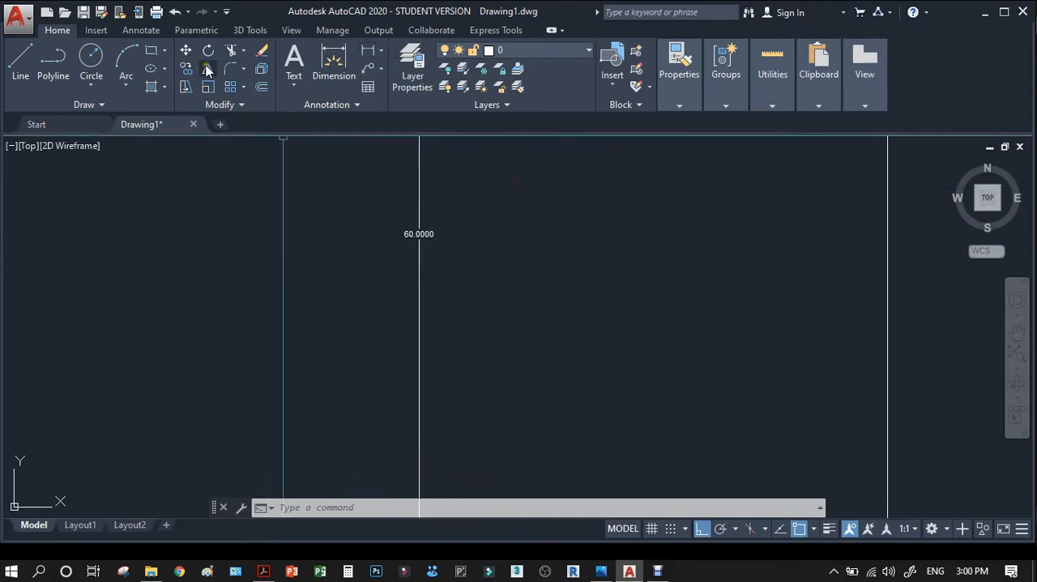
Set the Standard dimension style's overall scale to 20 and save the change.
left_click(136, 30)
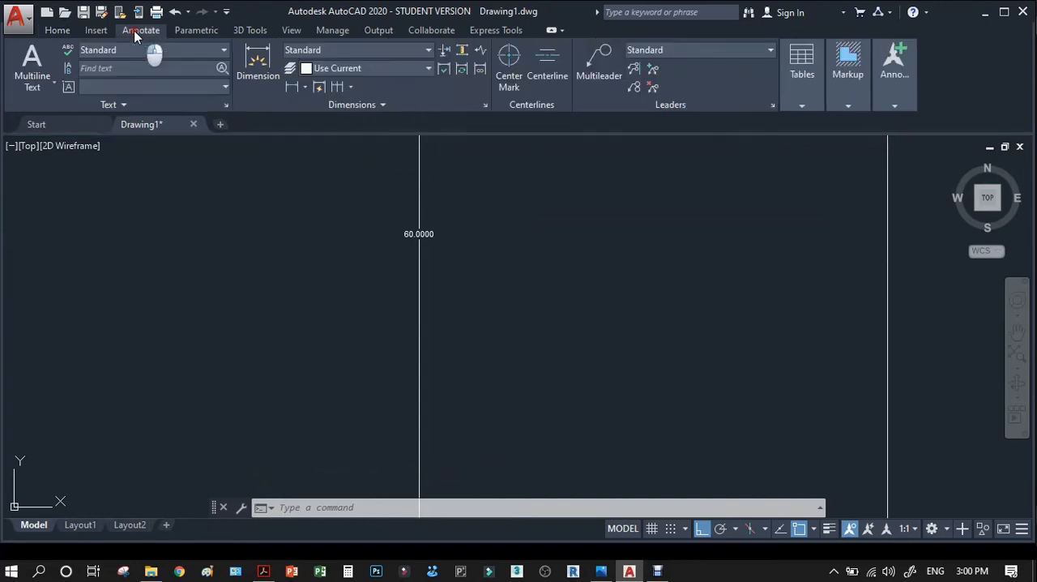
left_click(345, 49)
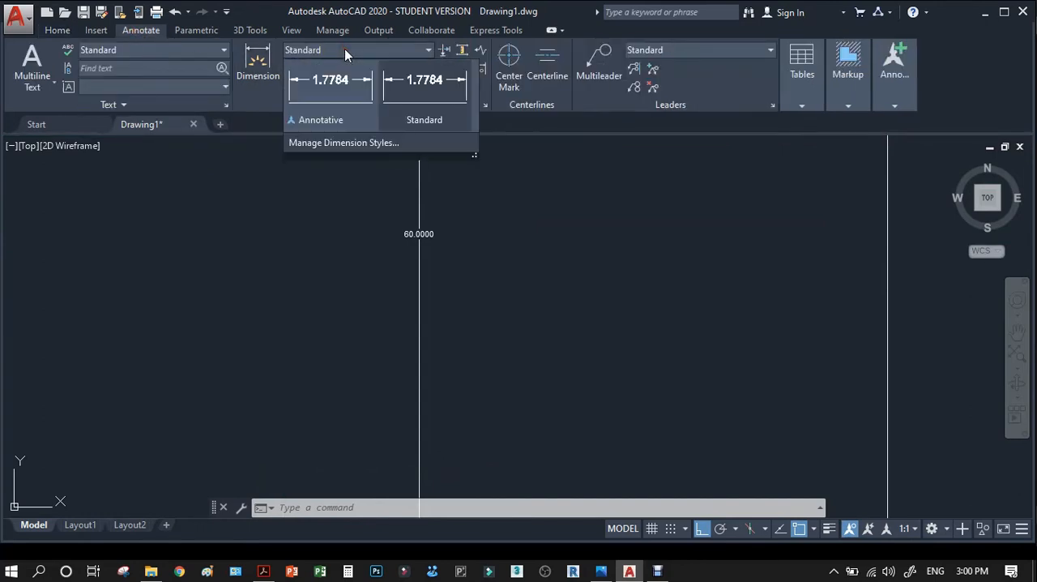
left_click(337, 143)
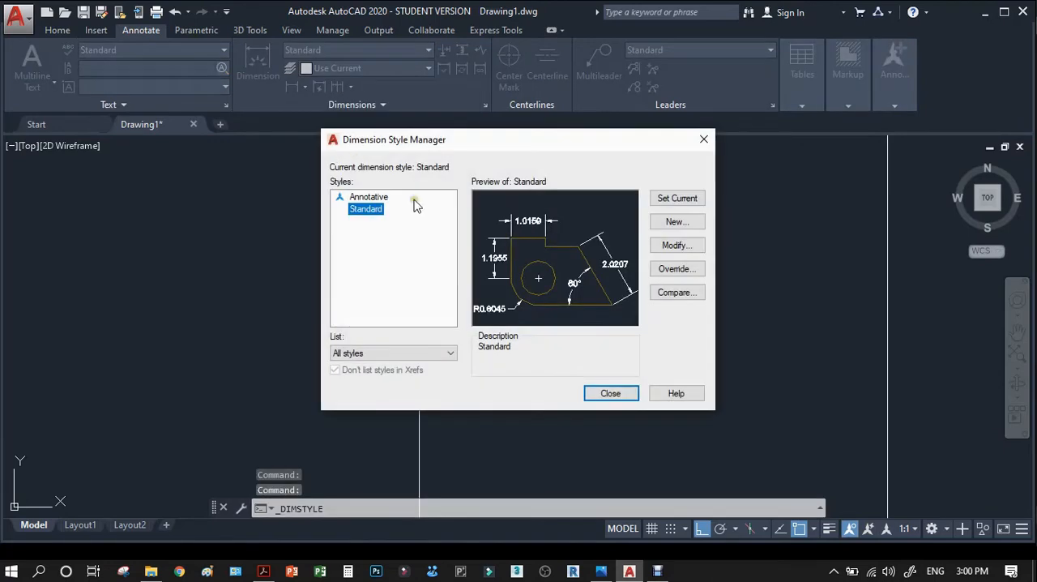
left_click(658, 246)
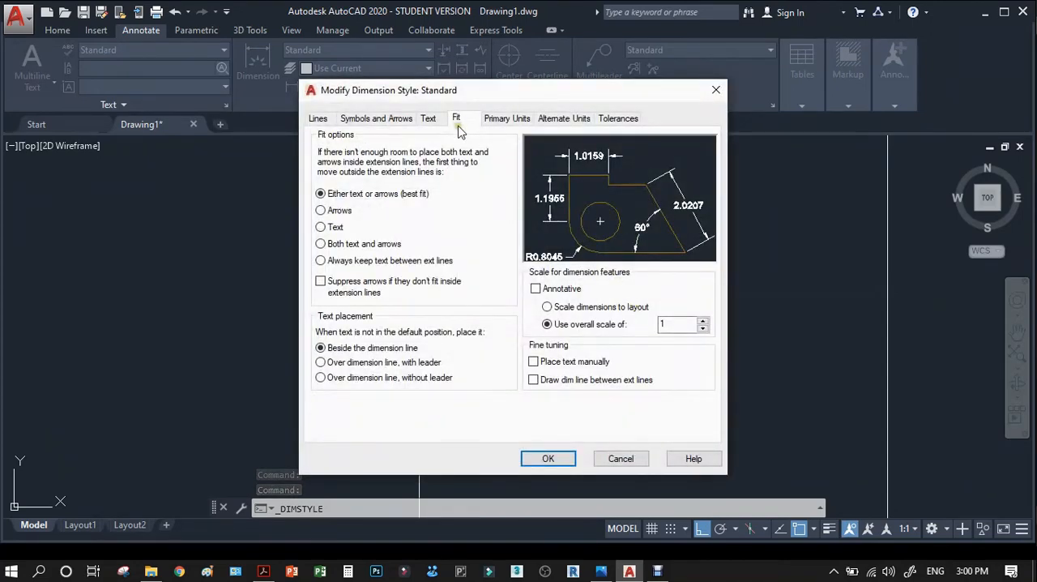
double_click(674, 321)
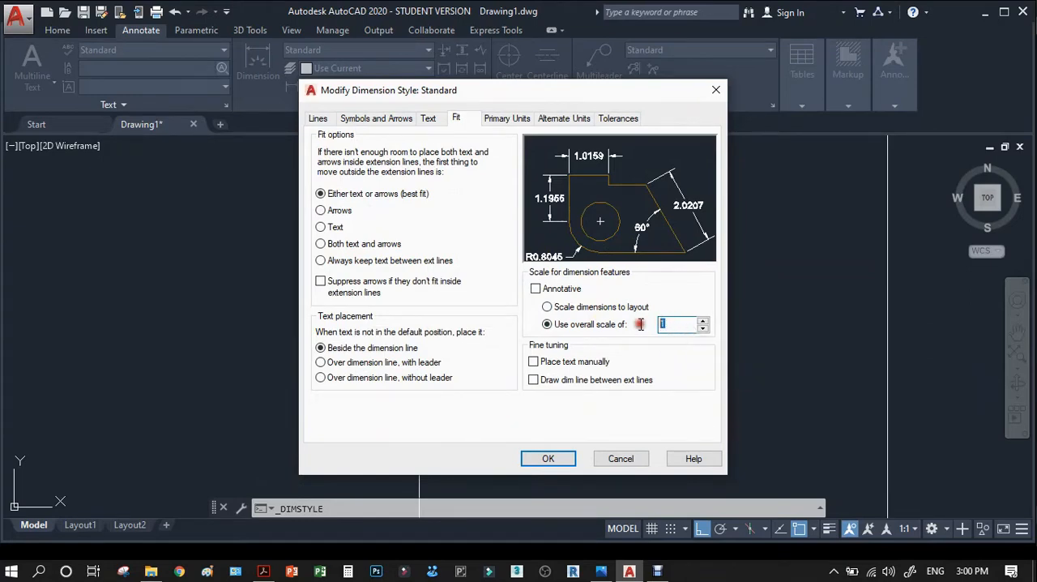
left_click(549, 459)
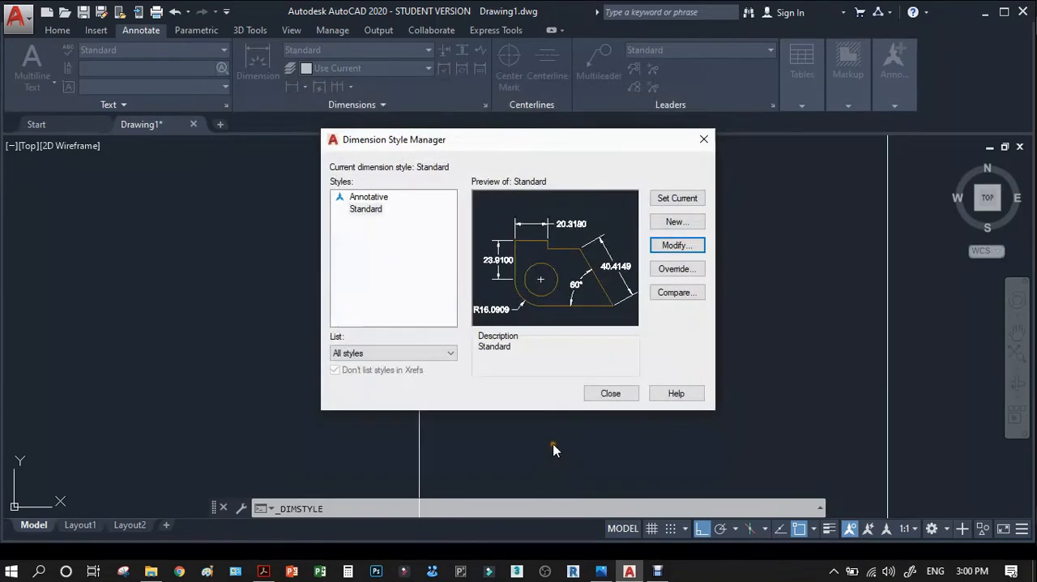
left_click(609, 393)
Move the top view's vertical dimension line slightly farther out from the rectangle's left edge.
scroll(502, 324, "down", 10)
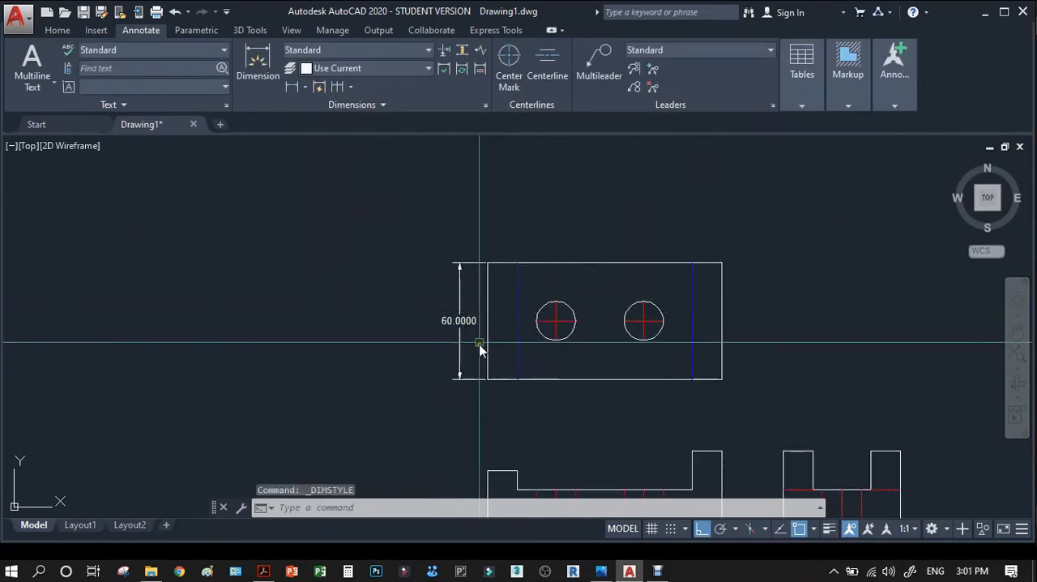
scroll(507, 347, "up", 2)
scroll(441, 322, "up", 2)
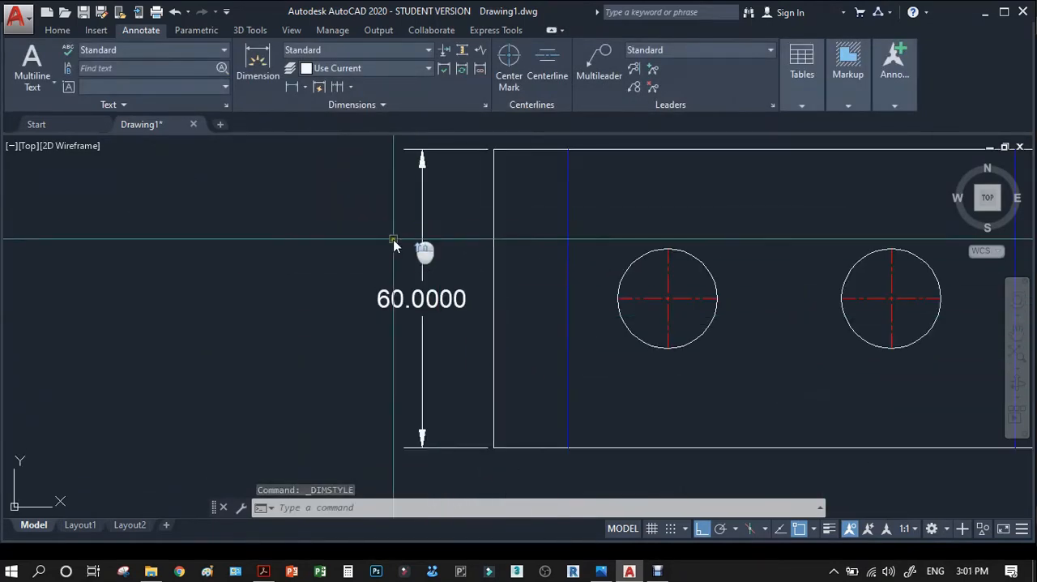
left_click(428, 341)
left_click(417, 342)
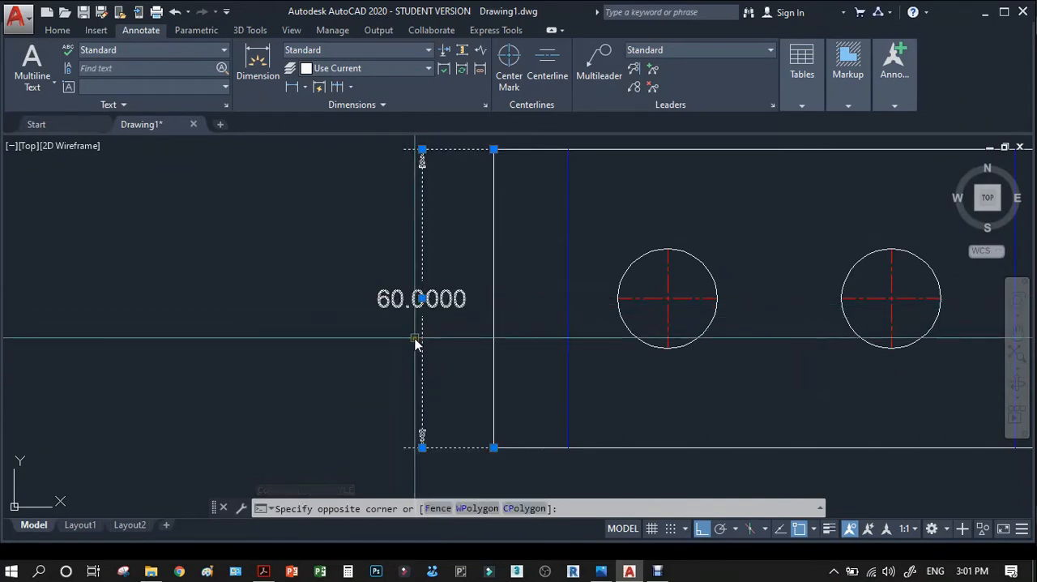
left_click(421, 448)
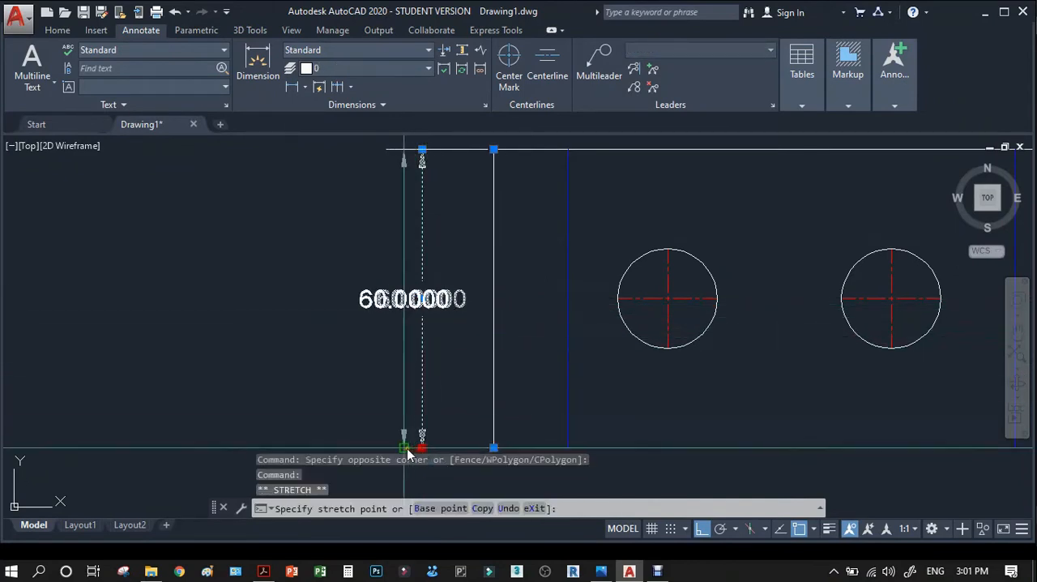
left_click(405, 324)
key("Escape")
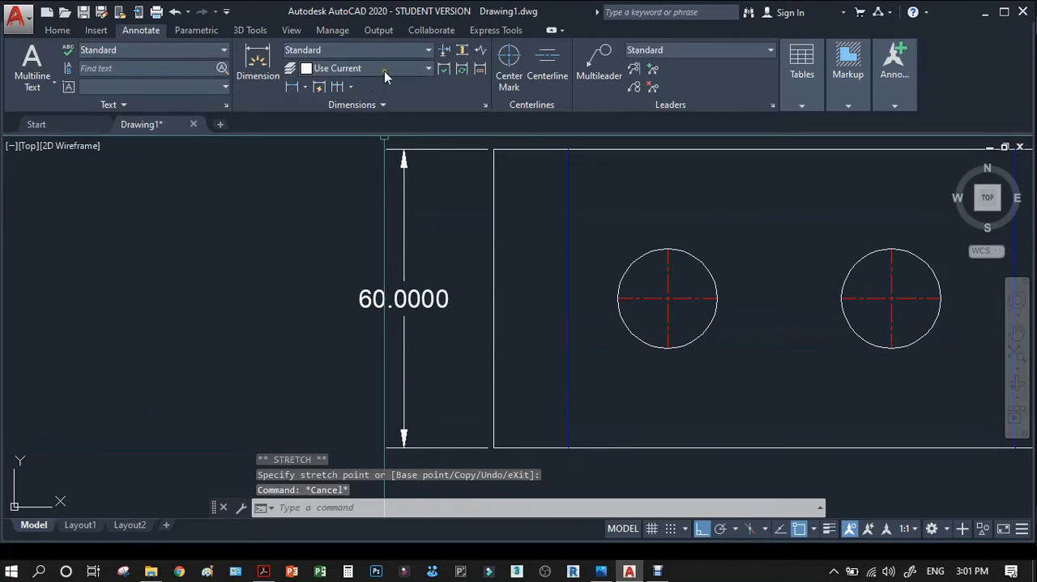
Modify the Standard dimension style so its dimension lines and extension lines are both red.
left_click(430, 51)
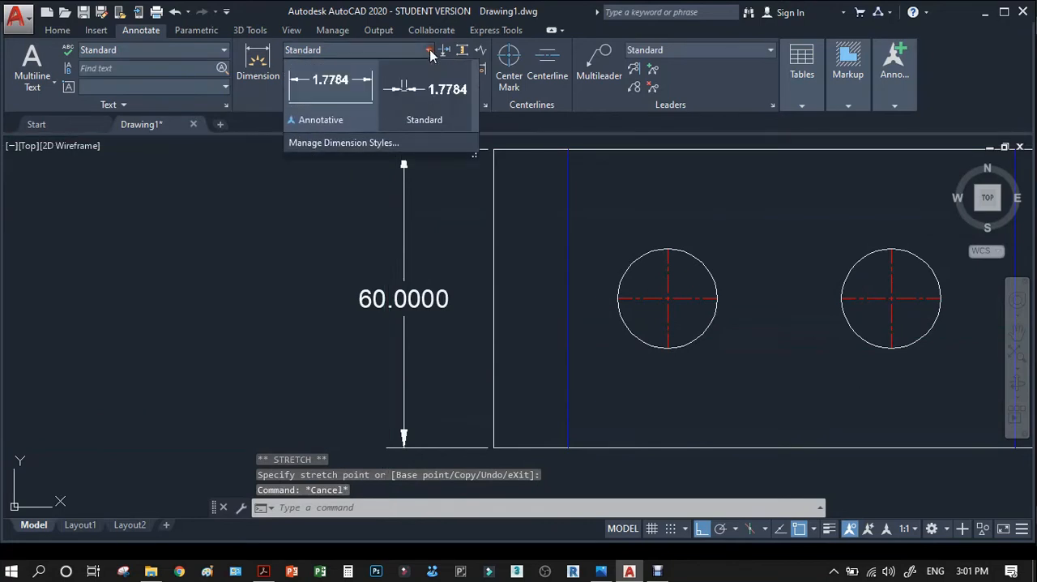
left_click(343, 144)
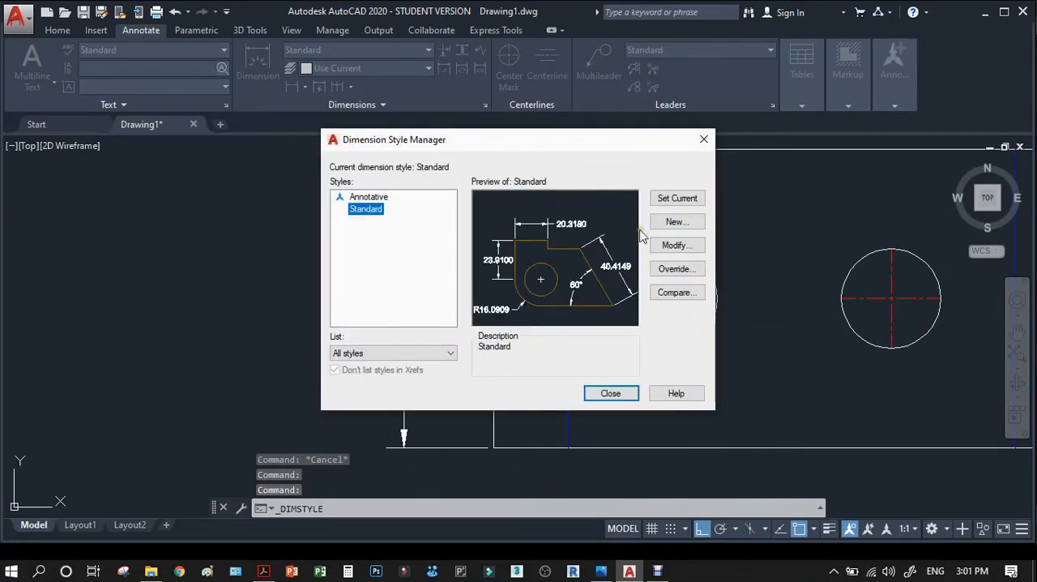
left_click(677, 246)
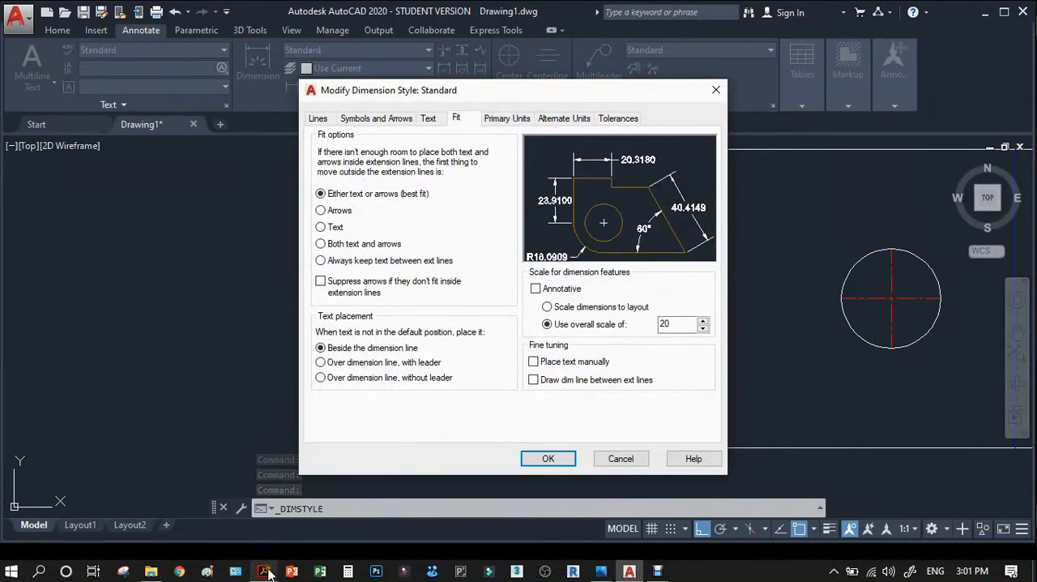
left_click(265, 571)
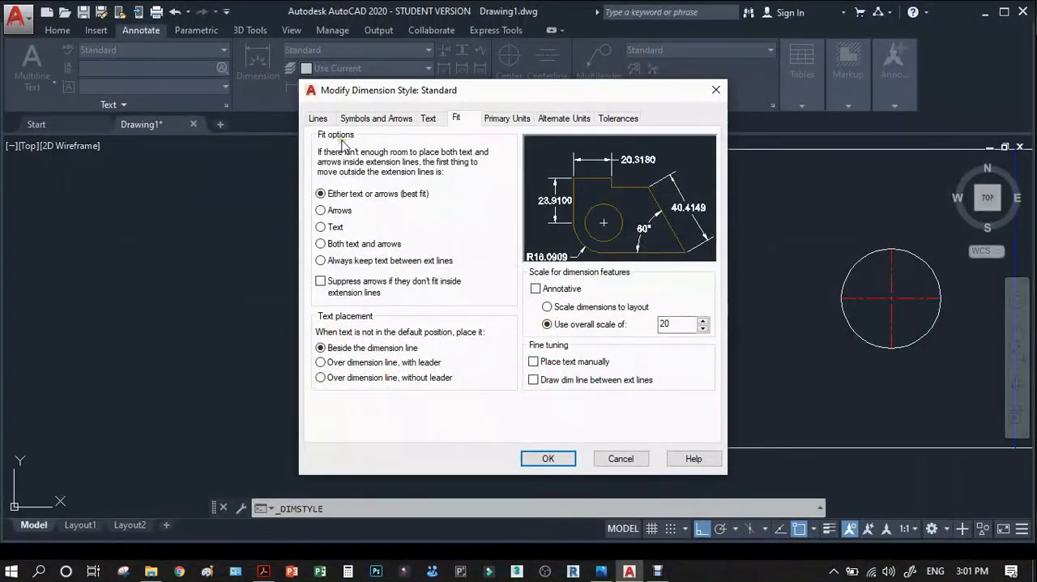
left_click(320, 119)
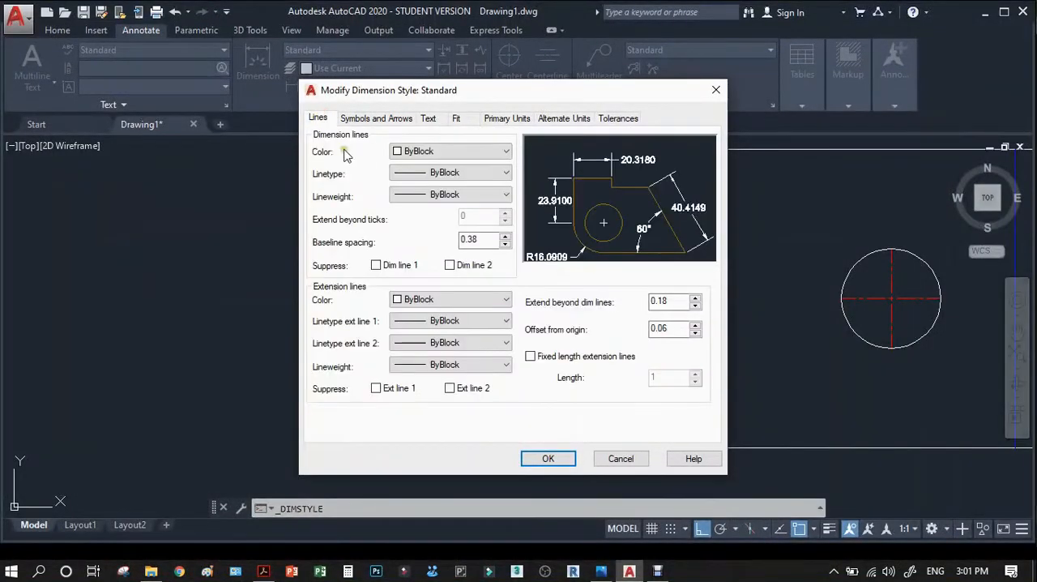
left_click(441, 151)
left_click(411, 191)
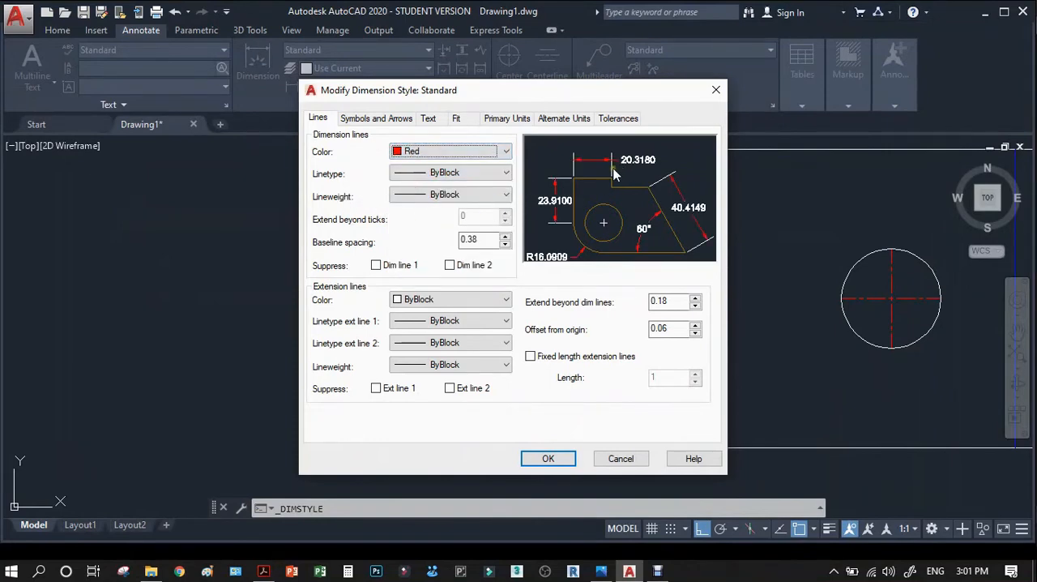
left_click(428, 306)
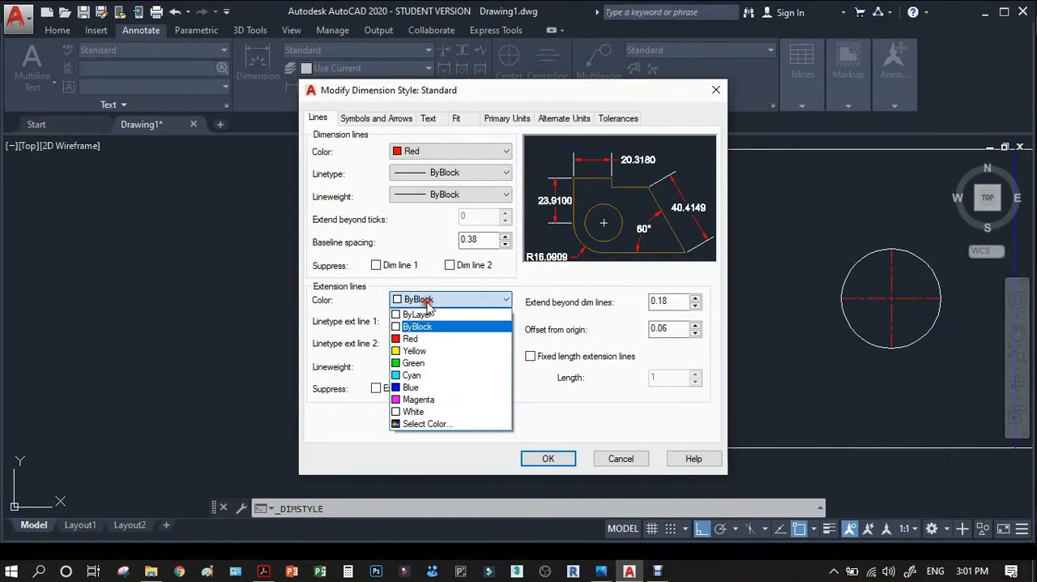
left_click(414, 338)
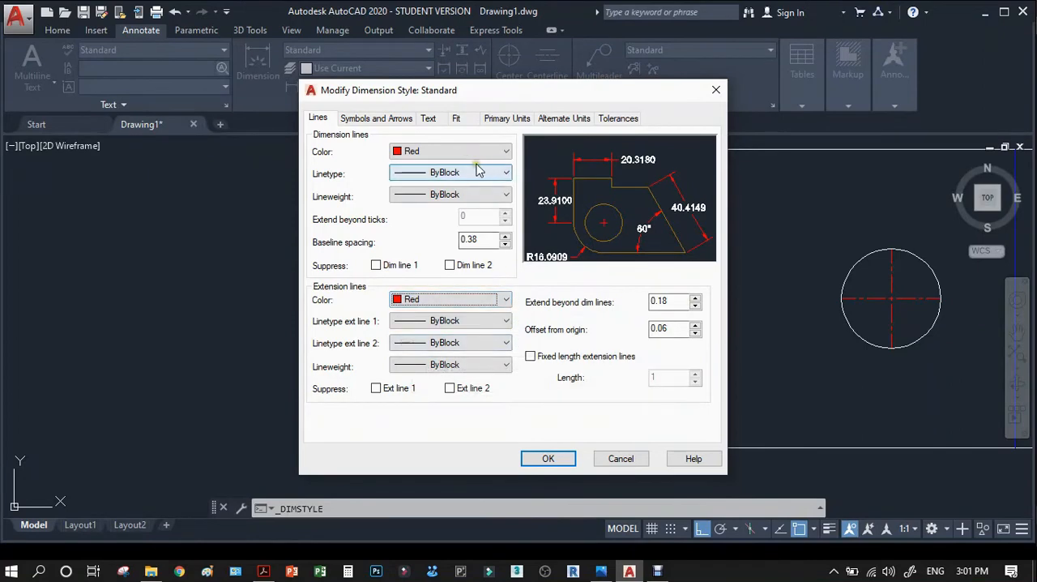
Set the style's arrow size to .1 and its fit option to always keep text between extension lines.
left_click(397, 120)
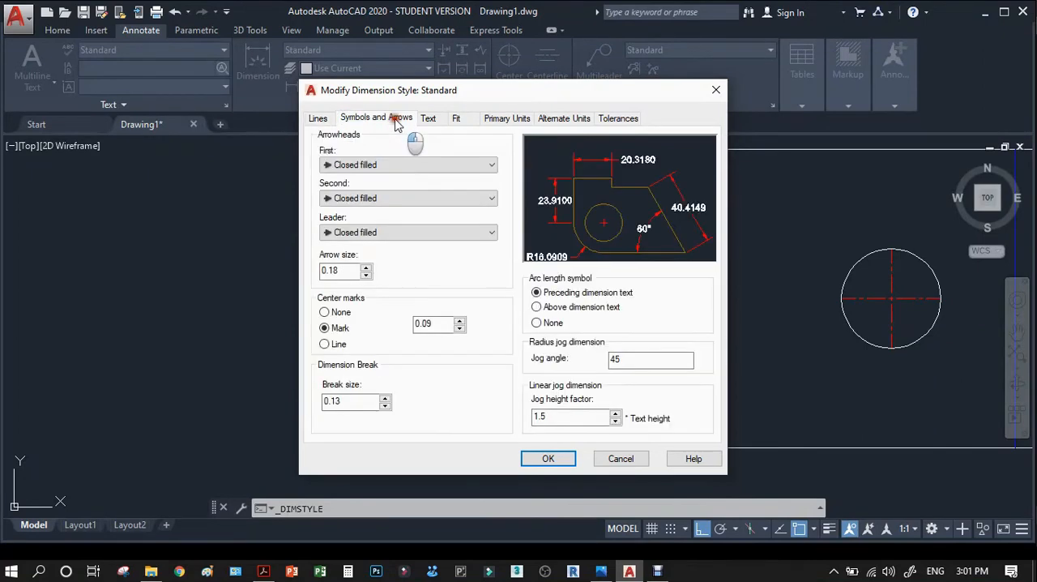
left_click_drag(344, 268, 312, 268)
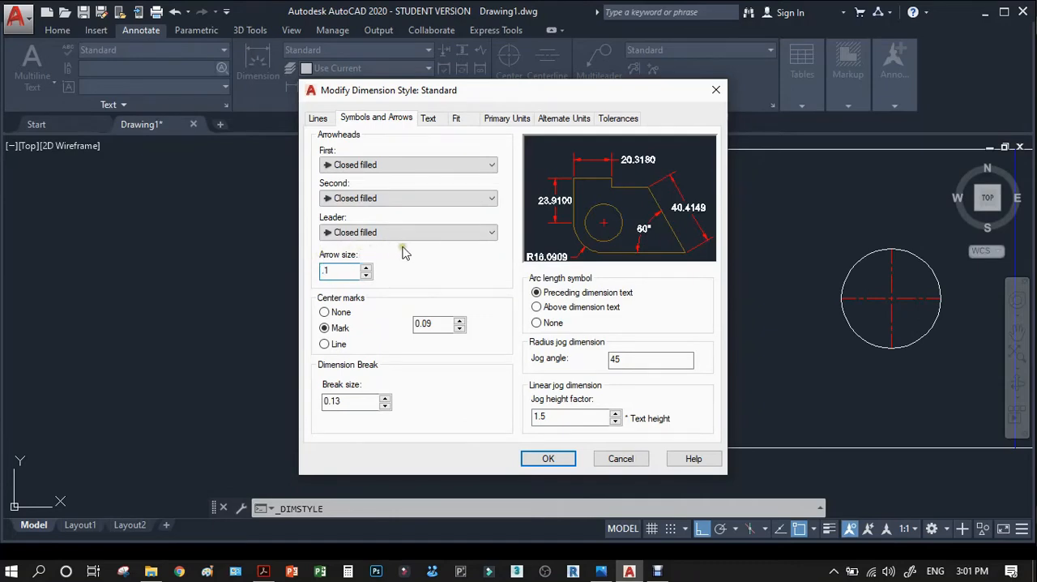
left_click(430, 120)
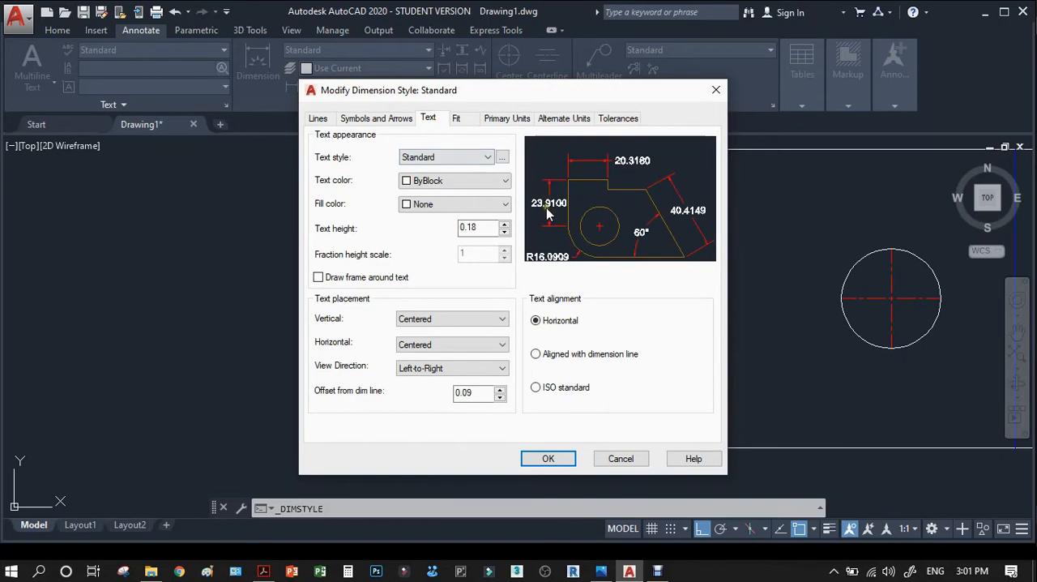
left_click_drag(564, 103, 686, 109)
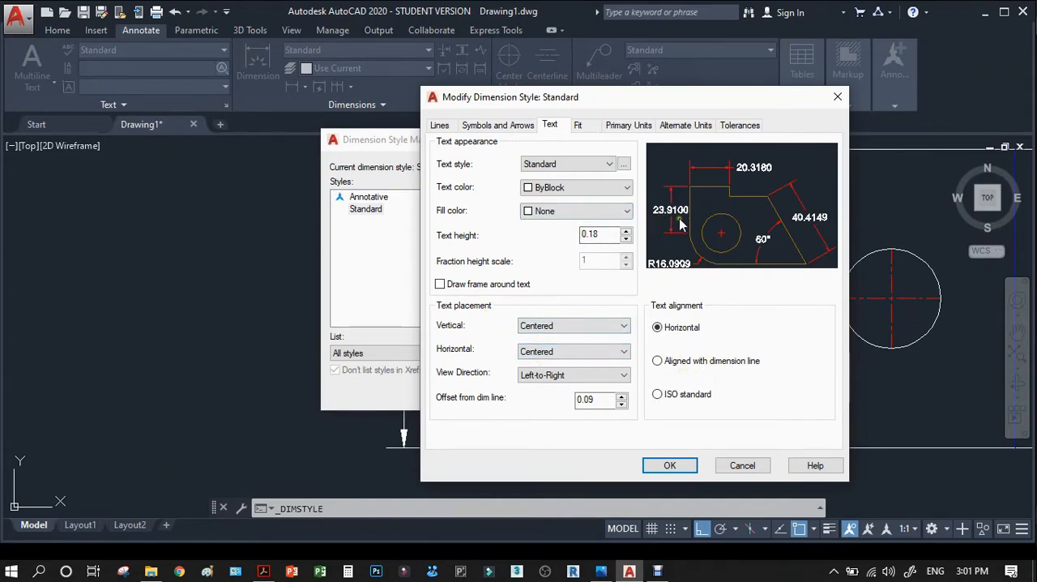
left_click(579, 127)
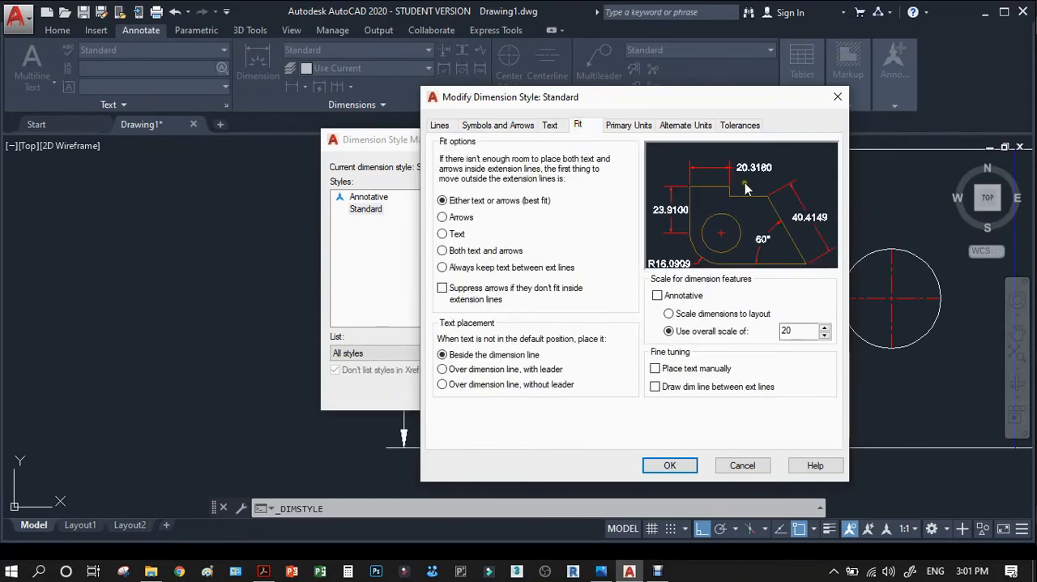
left_click(510, 268)
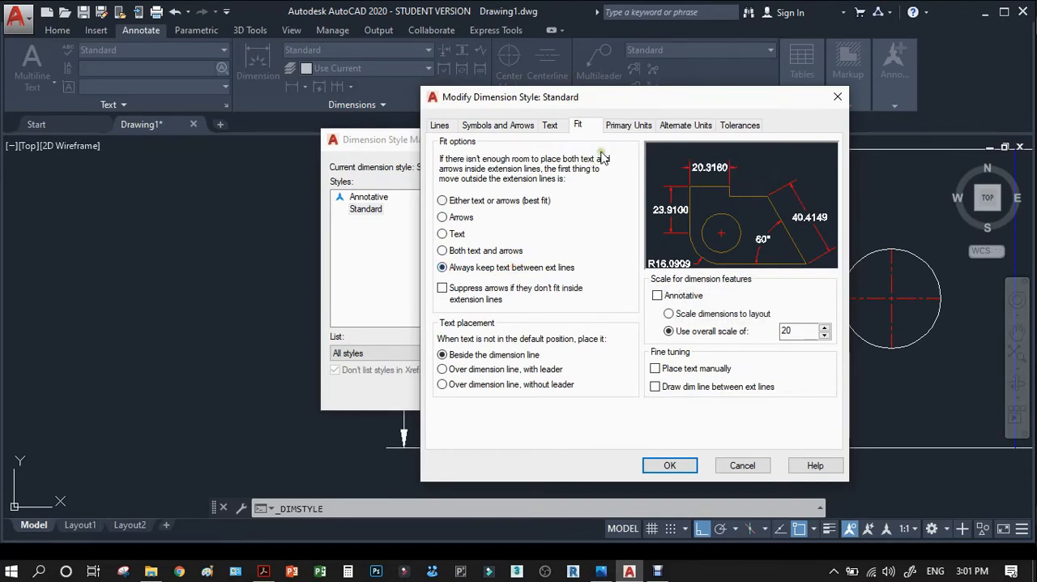
Set the linear dimension precision to 0 in the primary units and save the Standard dimension style.
left_click(625, 128)
left_click(564, 181)
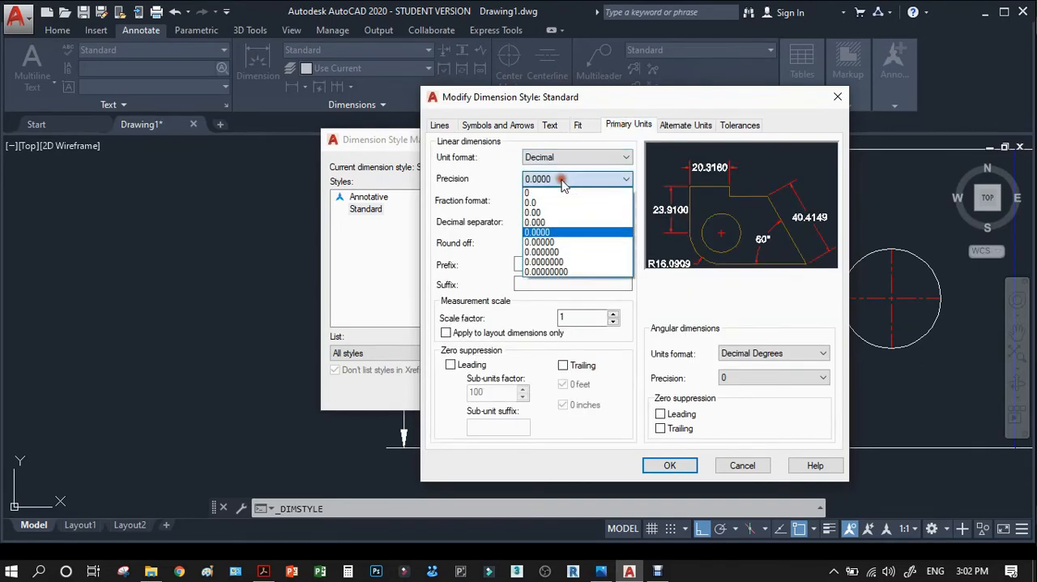
left_click(545, 191)
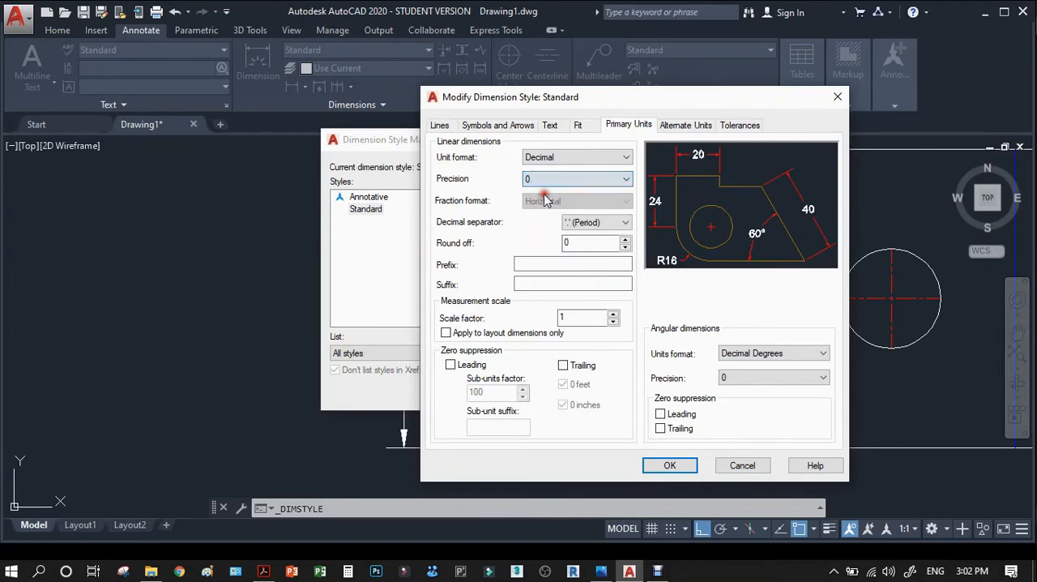
left_click(669, 465)
left_click(610, 394)
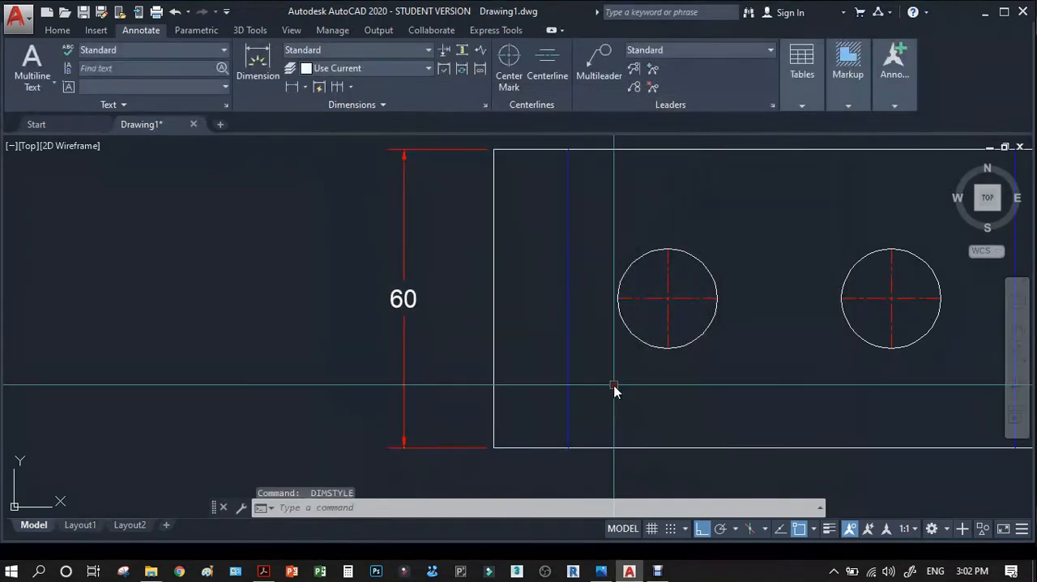
scroll(418, 351, "down", 2)
scroll(349, 308, "down", 2)
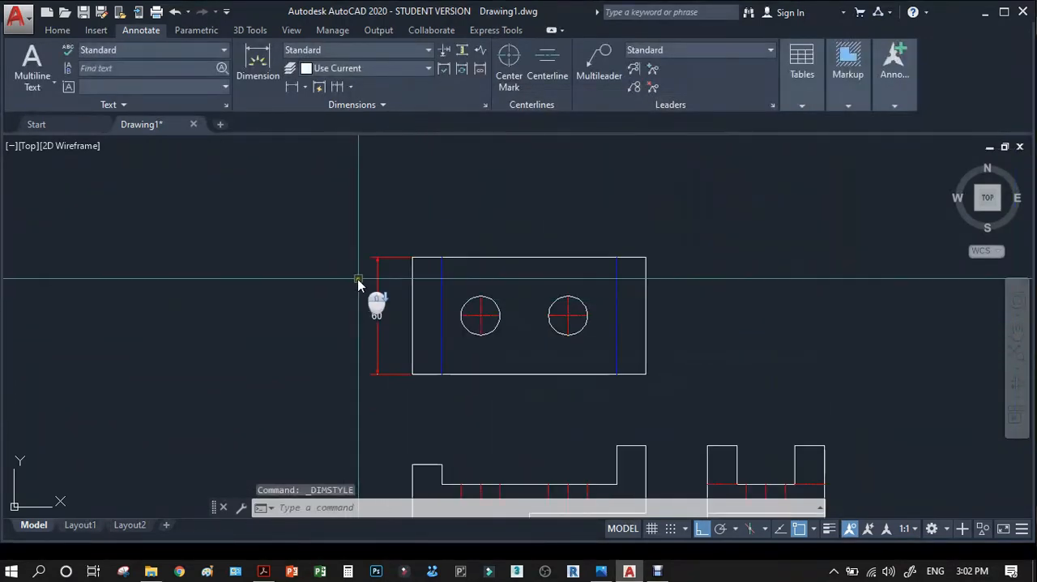
Check in the reference PDF in Adobe Acrobat how the top, front and right side views are dimensioned, and return to AutoCAD.
left_click(263, 571)
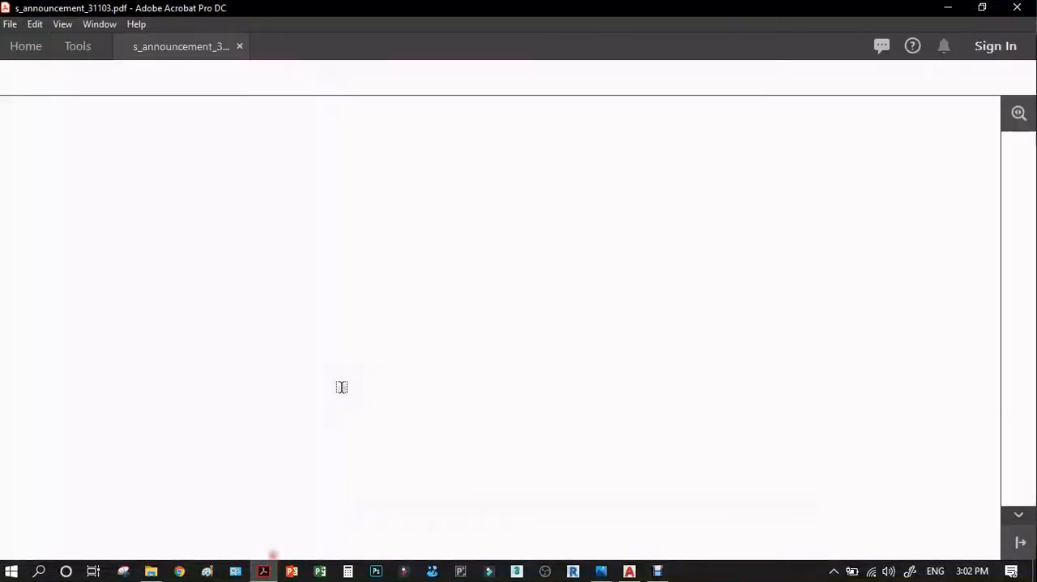
scroll(391, 276, "up", 5)
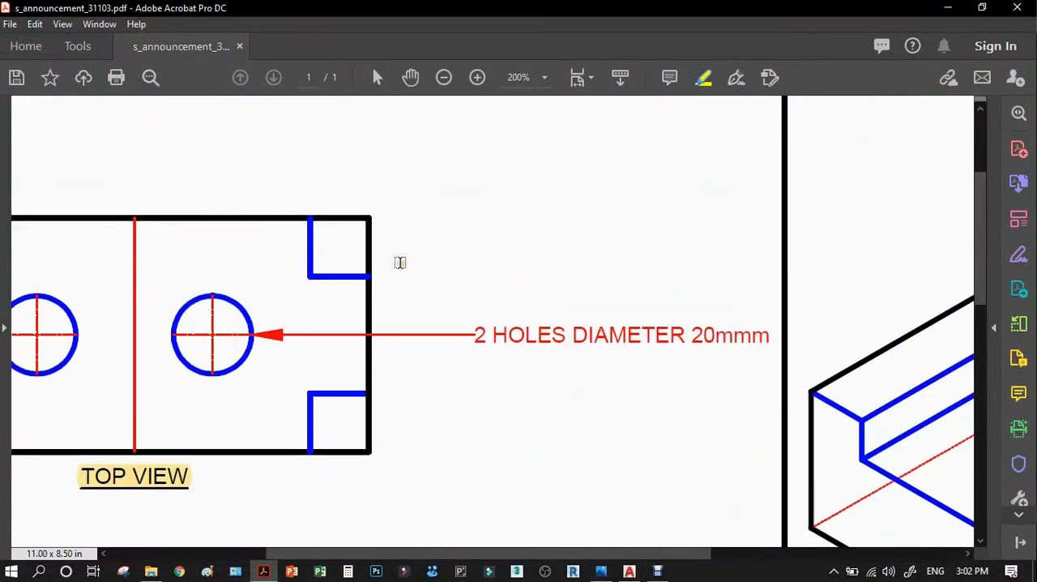
scroll(502, 312, "down", 5)
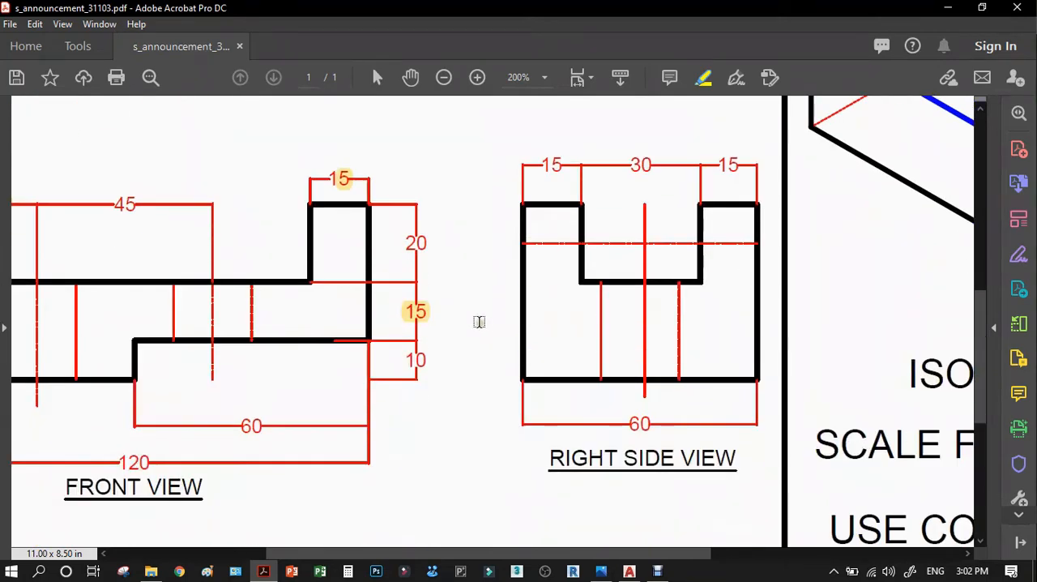
scroll(302, 353, "down", 1)
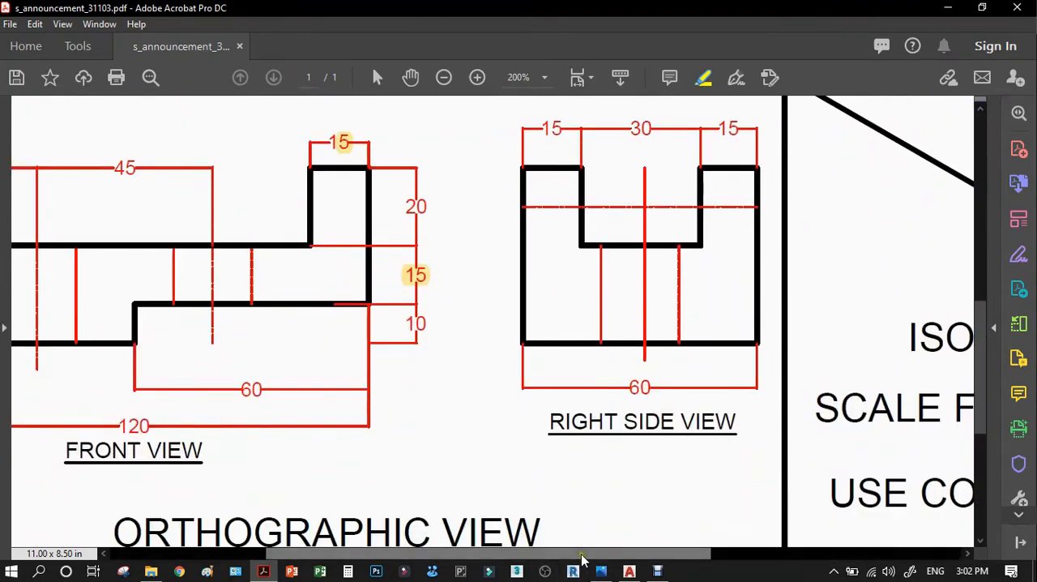
left_click_drag(585, 554, 456, 536)
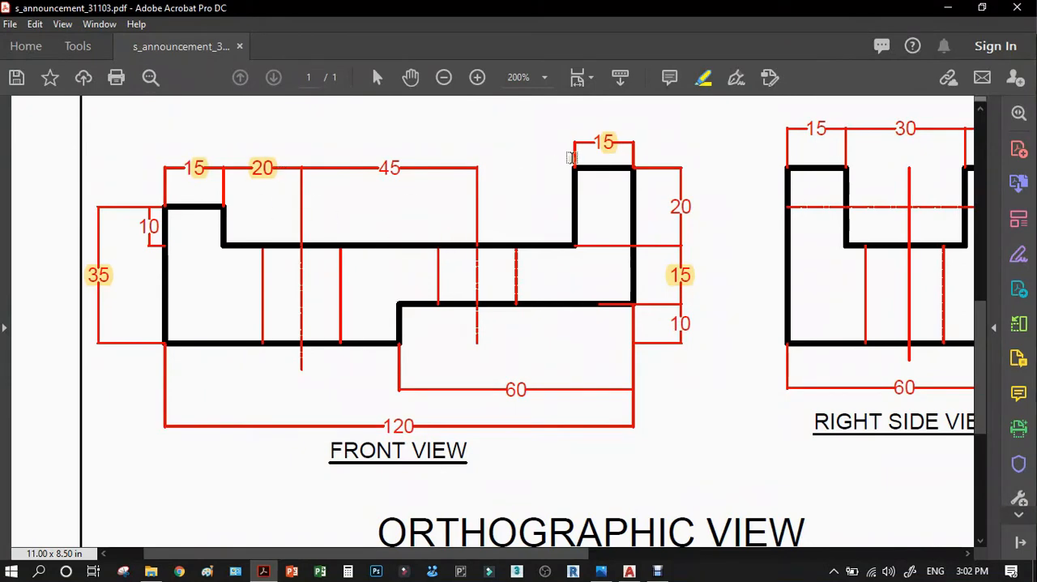
left_click(944, 9)
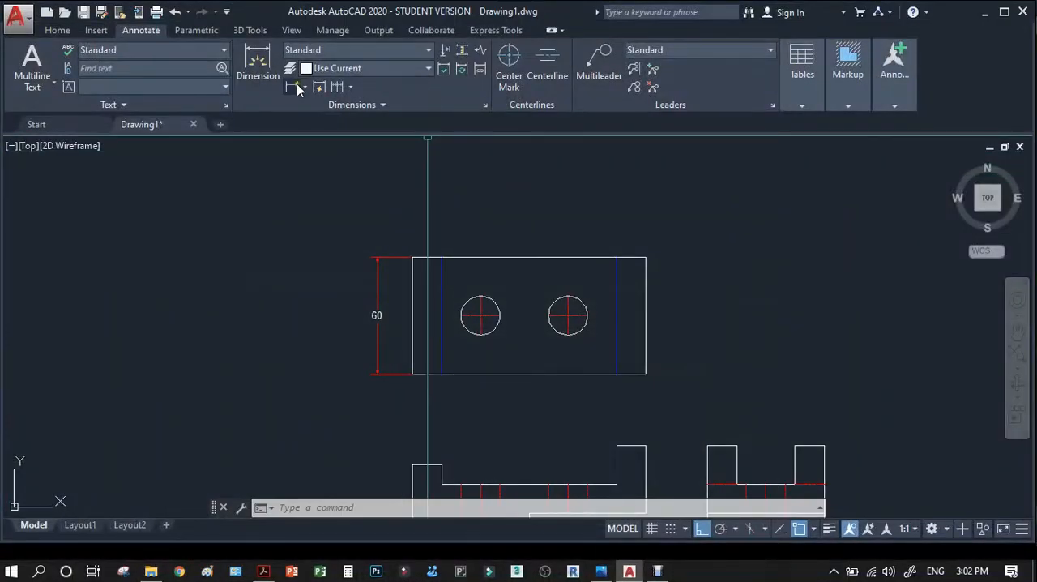
Add a linear dimension for the width of the front view's raised left end, placed above the outline.
left_click(337, 87)
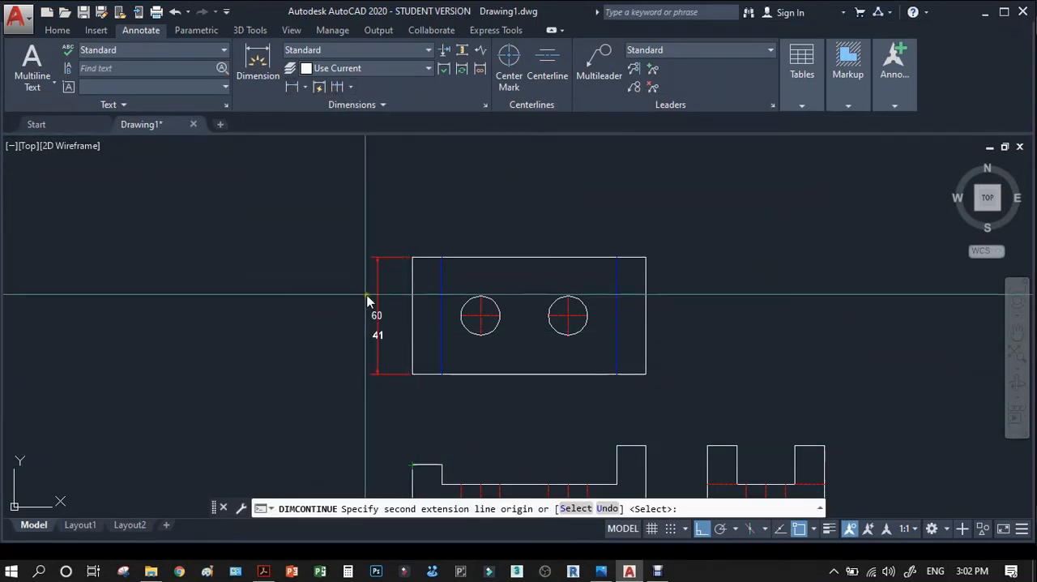
key("Escape")
scroll(423, 233, "down", 4)
scroll(437, 334, "up", 4)
scroll(458, 317, "up", 2)
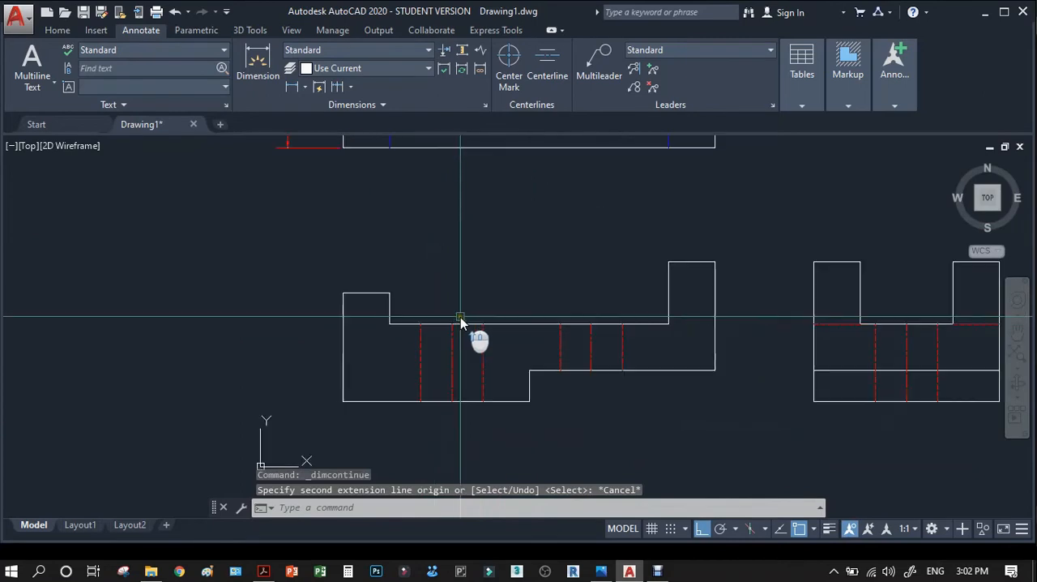
left_click(292, 87)
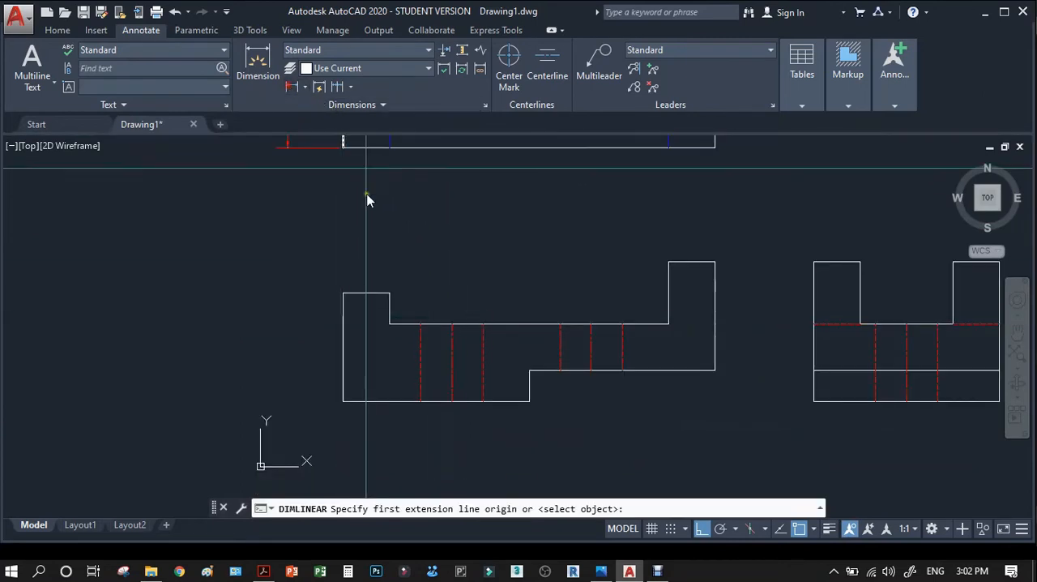
left_click(348, 298)
left_click(388, 294)
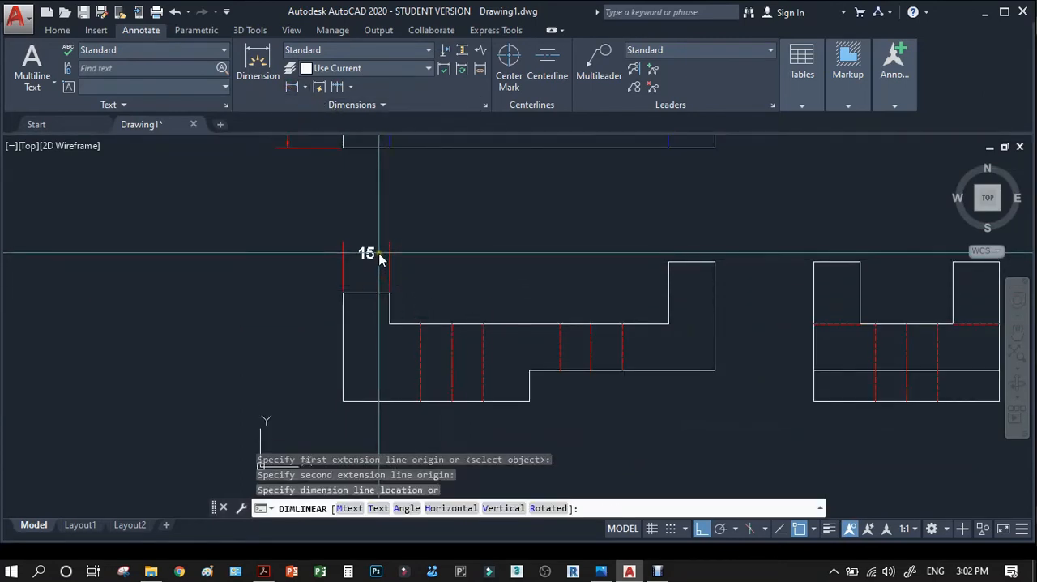
left_click(382, 253)
Inspect the new width dimension, compare its appearance with the front view in the reference PDF in Adobe Acrobat, and return to AutoCAD.
scroll(428, 324, "up", 2)
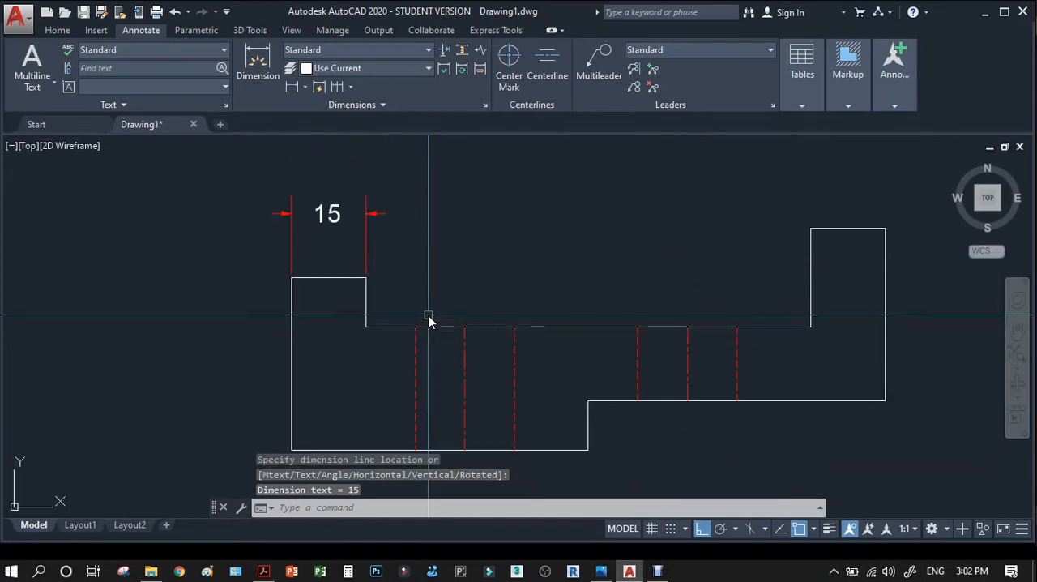
scroll(425, 341, "down", 5)
scroll(424, 320, "up", 5)
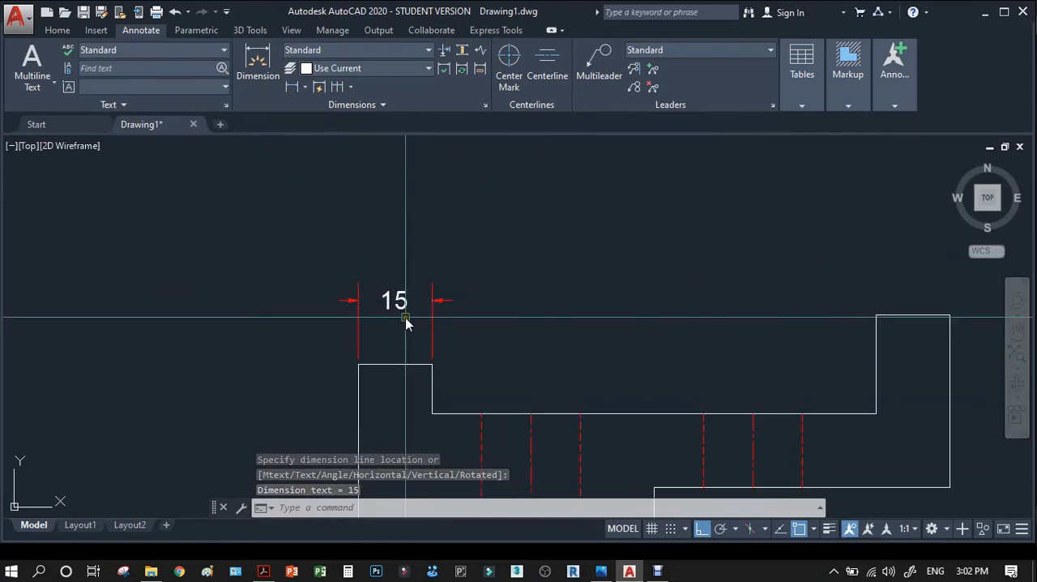
scroll(409, 324, "up", 3)
scroll(406, 478, "down", 1)
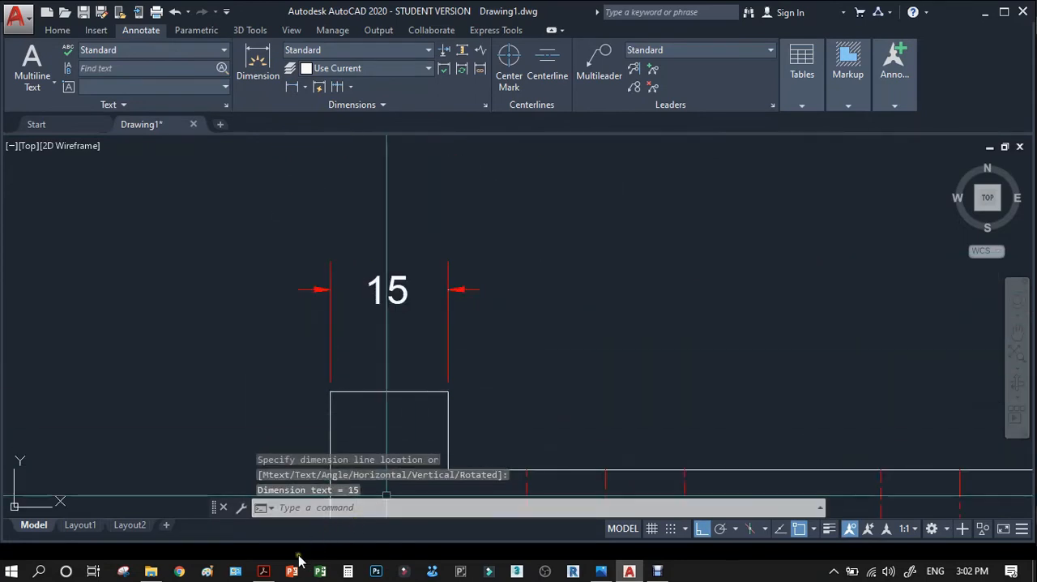
left_click(263, 571)
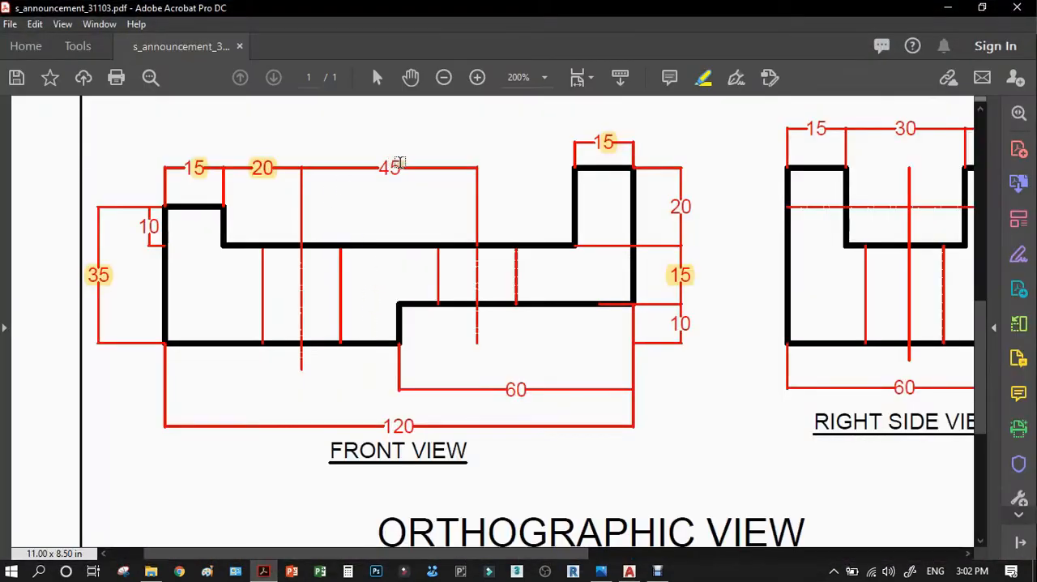
left_click(263, 571)
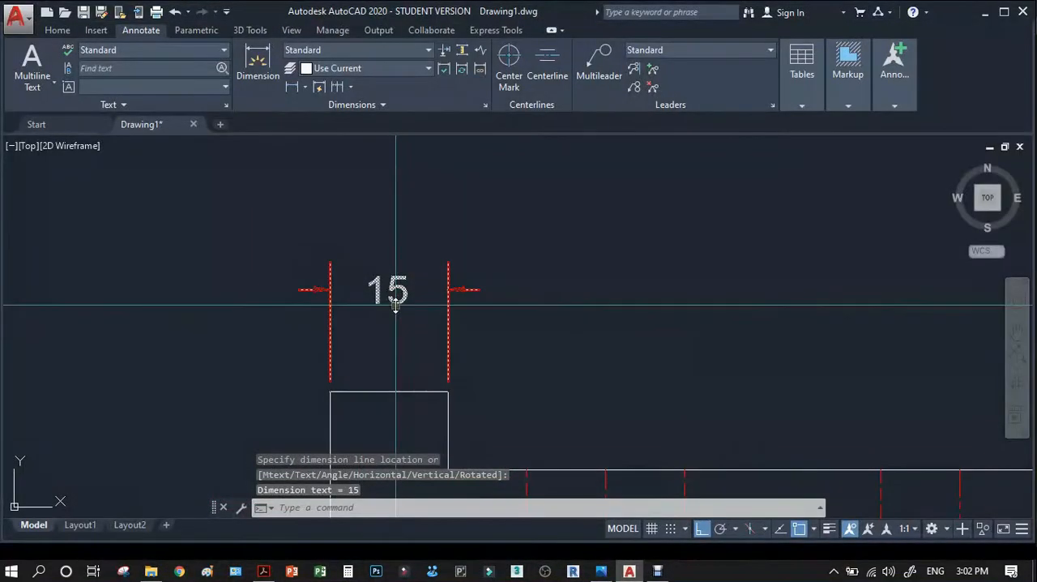
Modify the Standard dimension style so its text color is Red, and save the style.
left_click(396, 50)
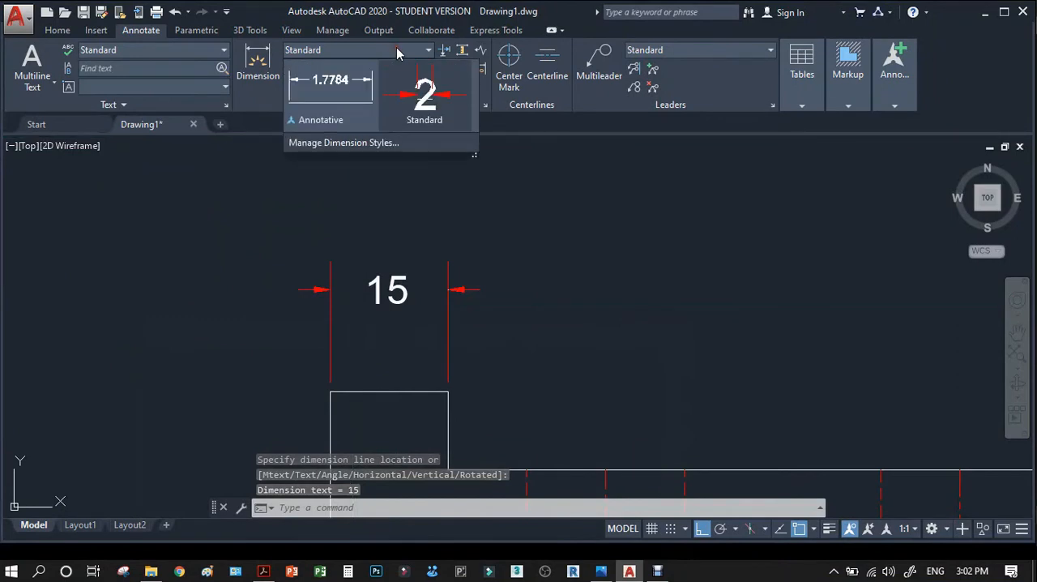
left_click(341, 144)
left_click(673, 245)
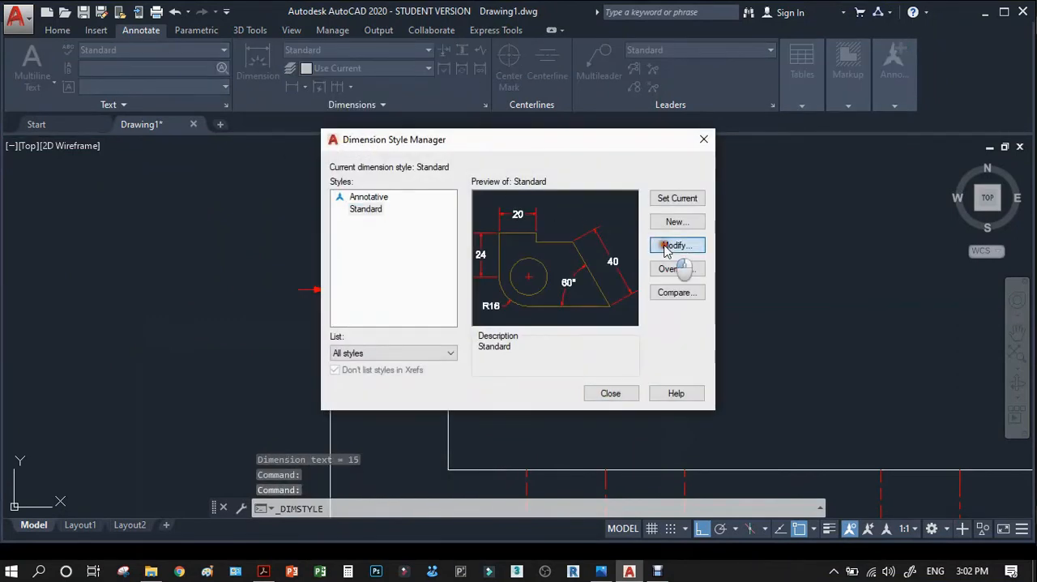
left_click(553, 127)
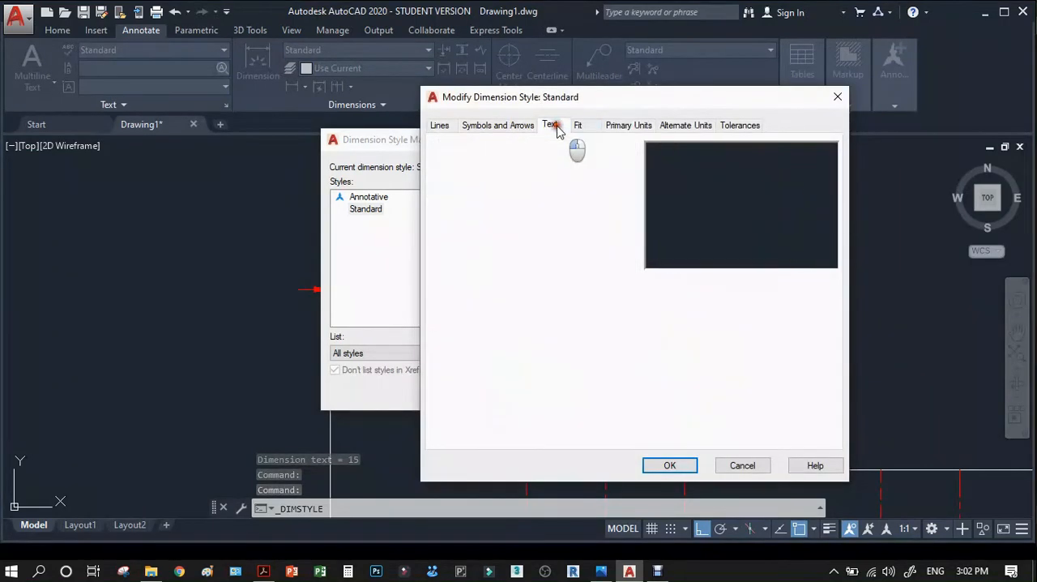
left_click(547, 187)
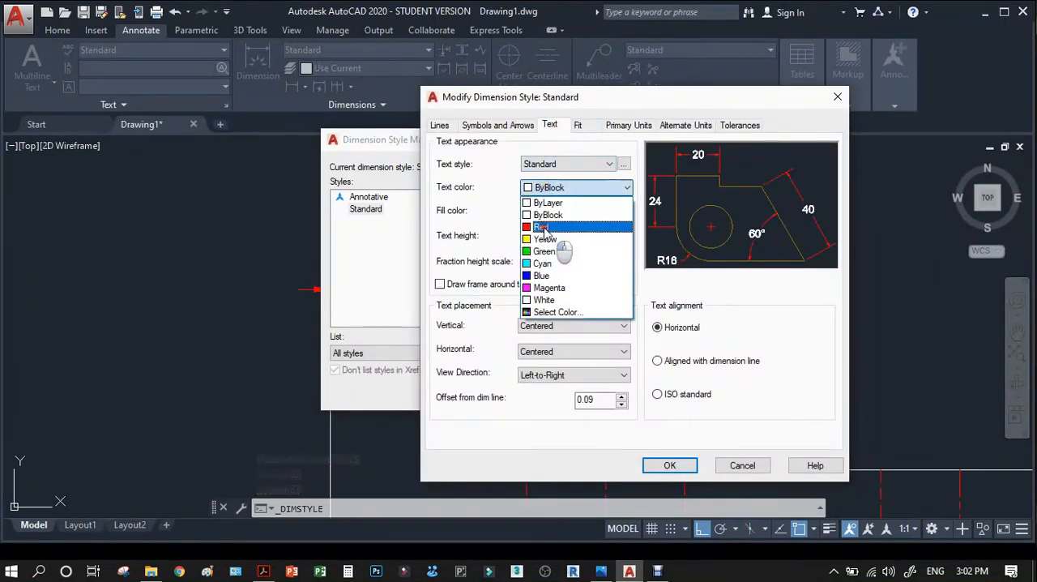
left_click(559, 228)
left_click(672, 465)
left_click(608, 393)
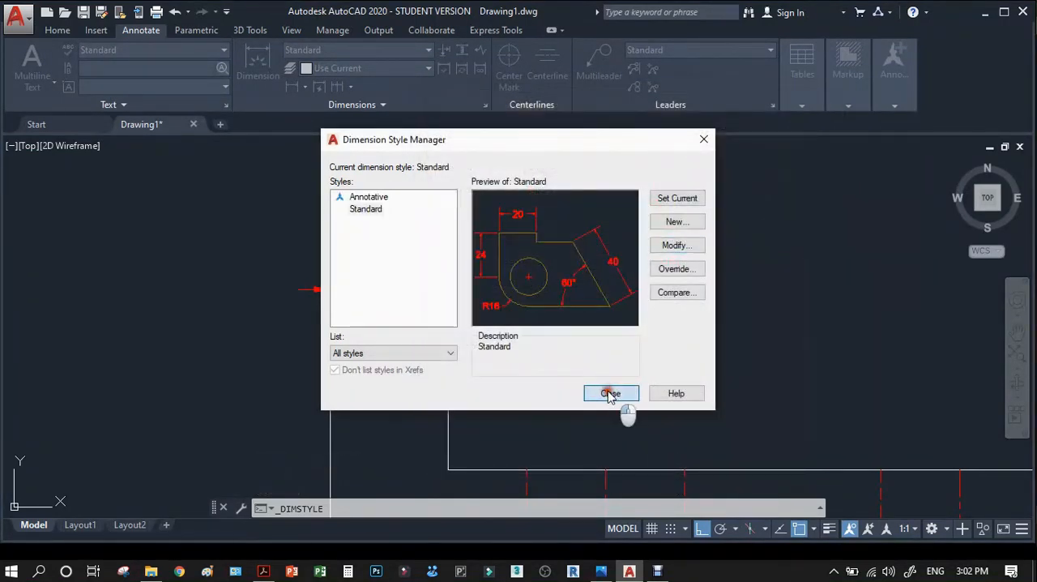
Dimension the horizontal distance from the front view's raised left end to the first hole's centerline, in line with the existing width dimension.
scroll(360, 289, "down", 2)
scroll(338, 319, "down", 2)
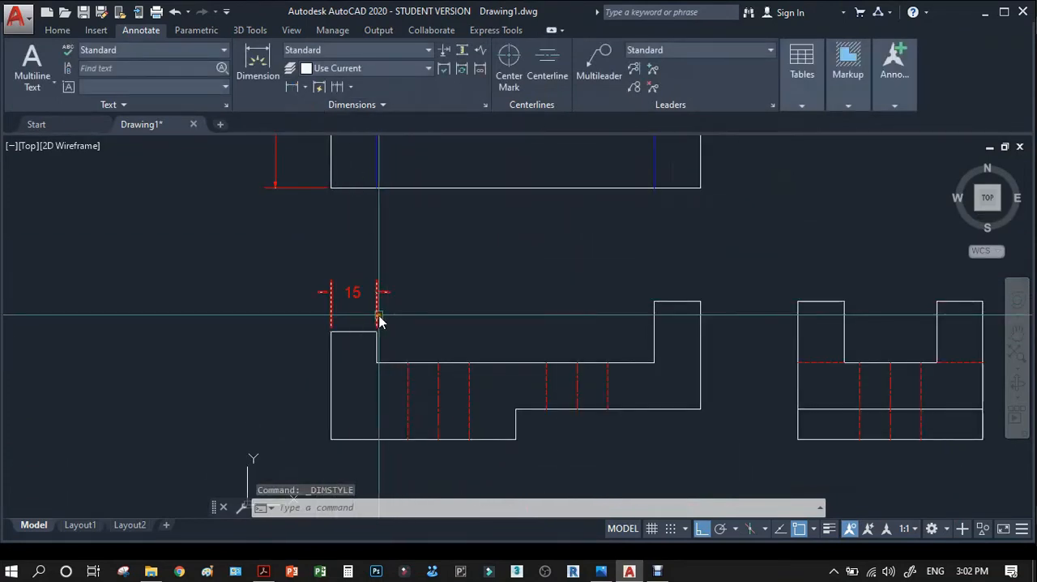
left_click(292, 90)
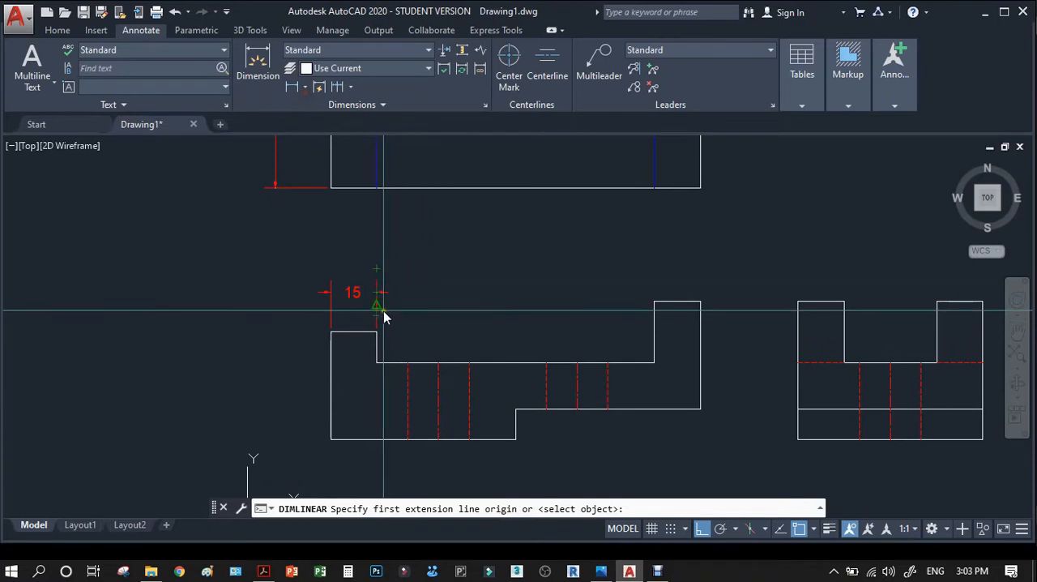
left_click(382, 310)
left_click(436, 364)
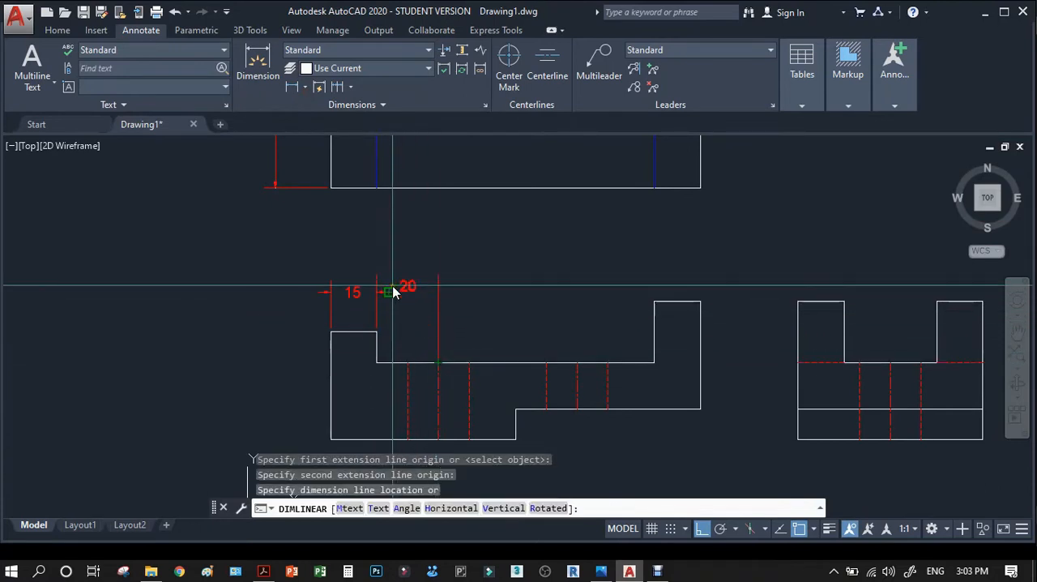
left_click(398, 291)
Dimension the horizontal spacing between the two hole centerlines in the front view, aligned with the neighbouring dimensions.
key("Return")
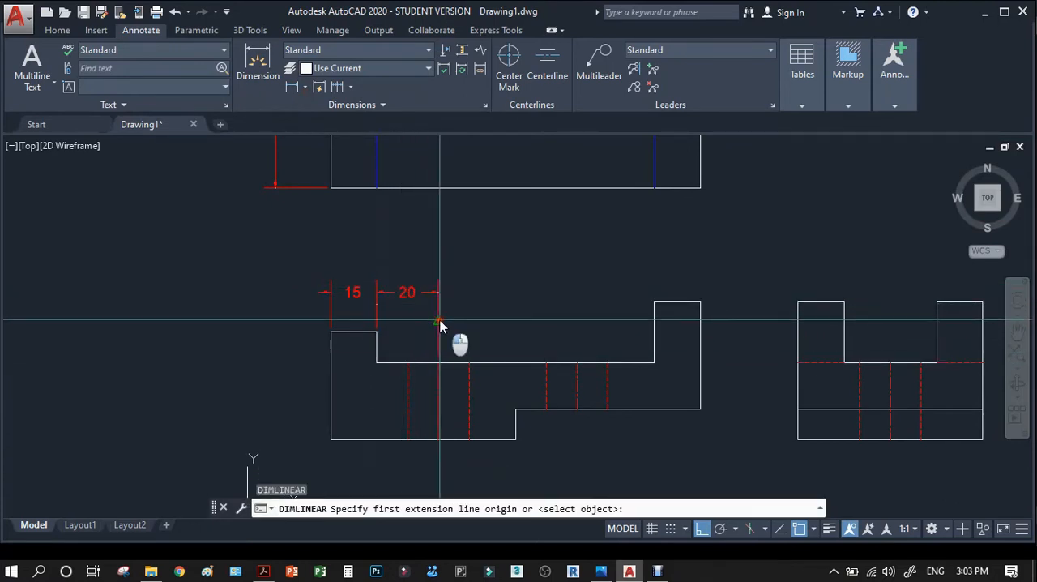
left_click(439, 319)
left_click(573, 362)
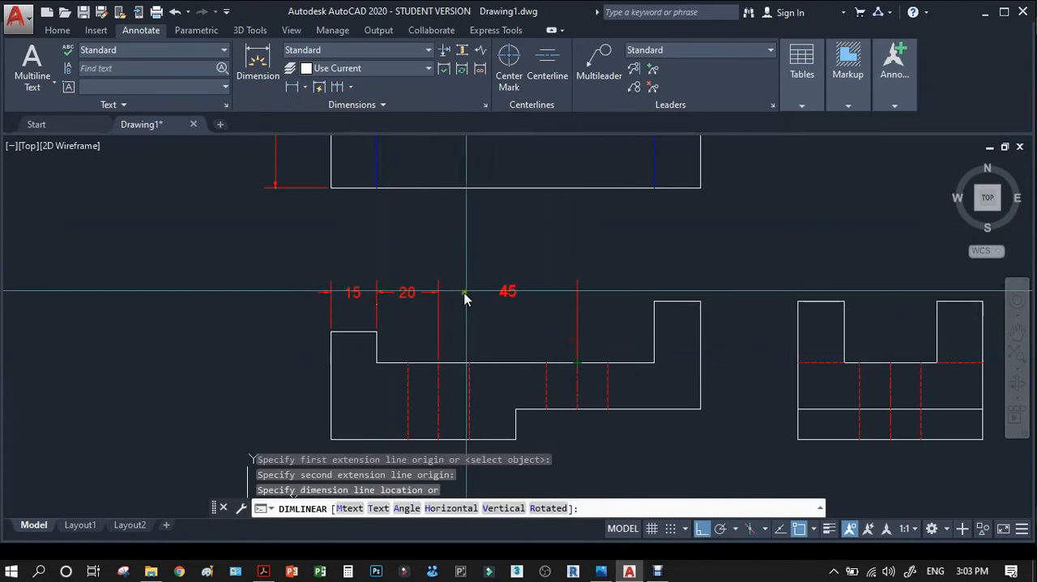
left_click(440, 294)
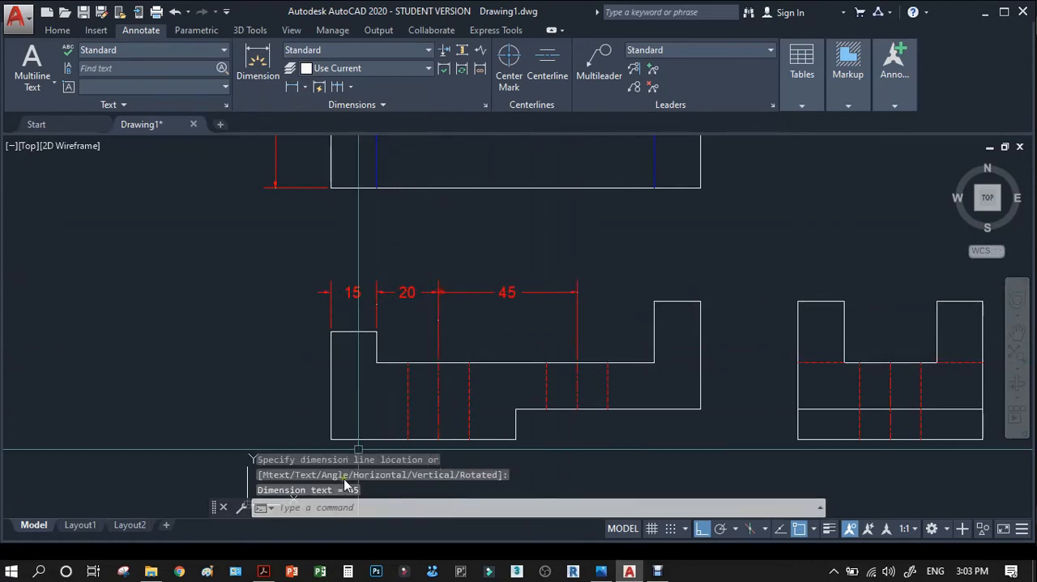
Dimension the full height of the front view's left edge, aligning the dimension line with the top view's height dimension.
key("Return")
left_click(330, 438)
left_click(331, 333)
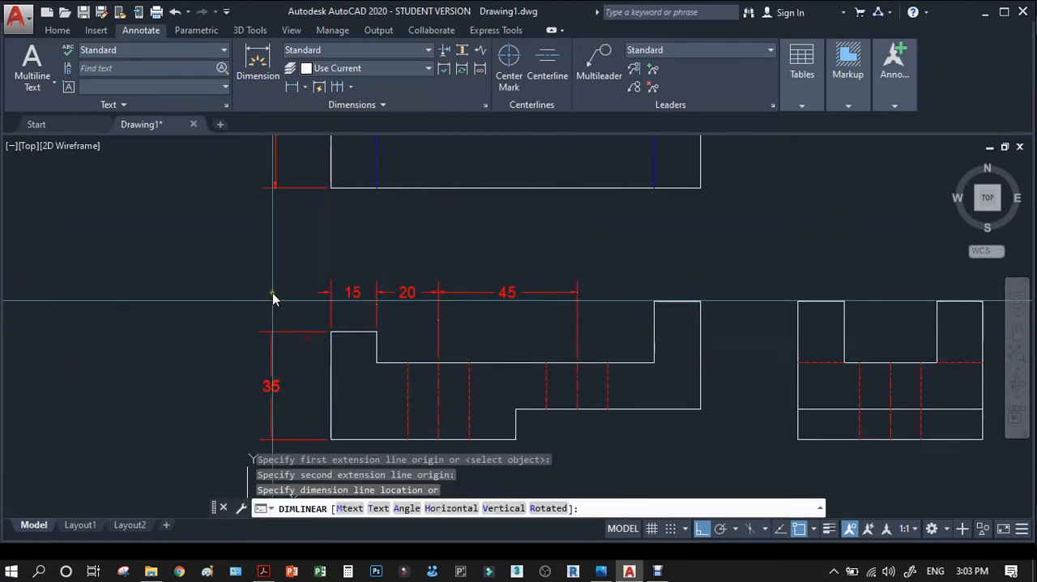
left_click(280, 162)
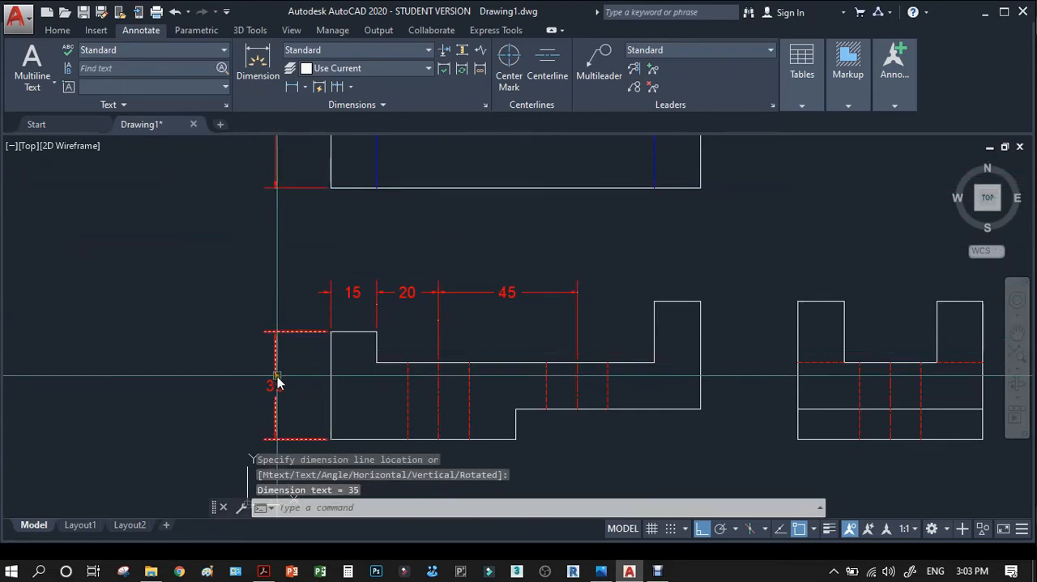
Check in the reference PDF in Adobe Acrobat which front view dimensions remain around the left step, and return to AutoCAD.
left_click(265, 571)
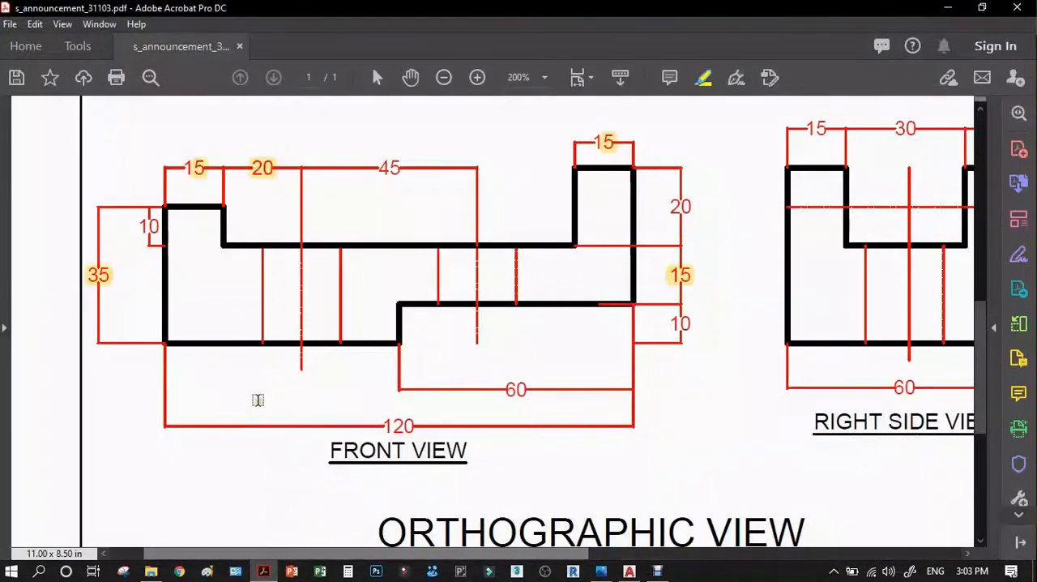
scroll(120, 289, "down", 2)
scroll(120, 289, "up", 5)
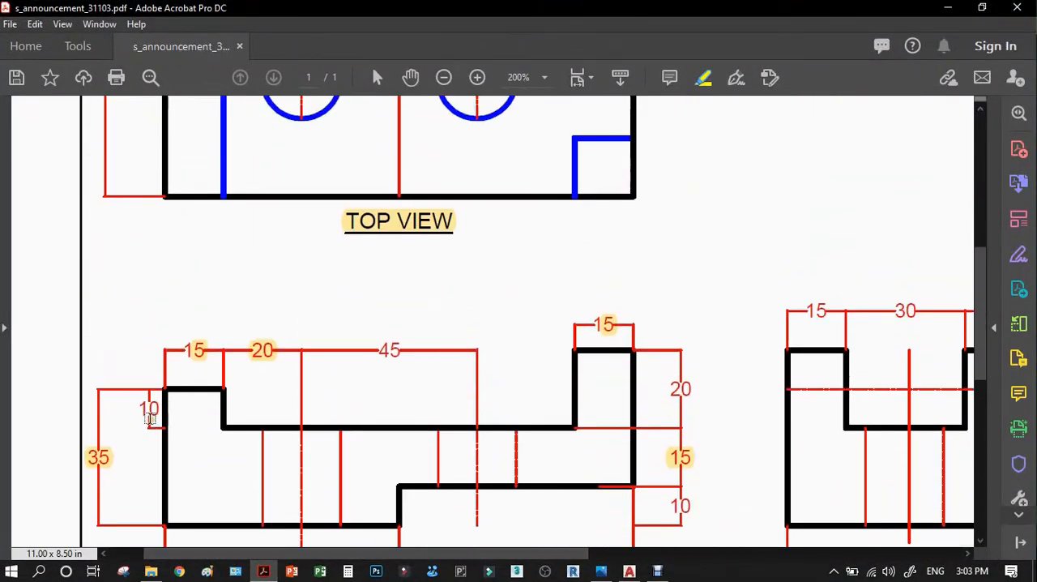
scroll(149, 417, "down", 1)
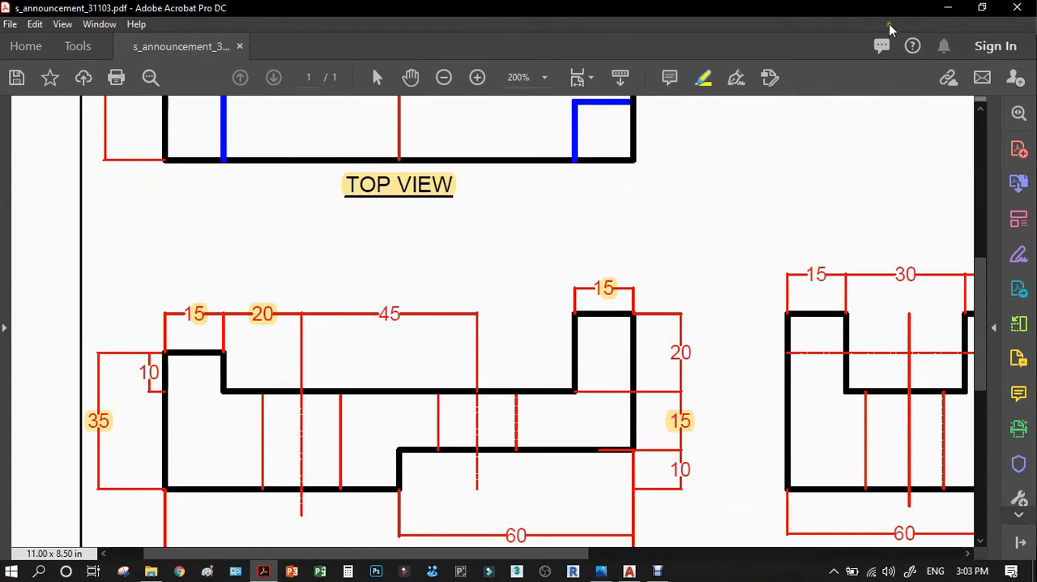
left_click(946, 8)
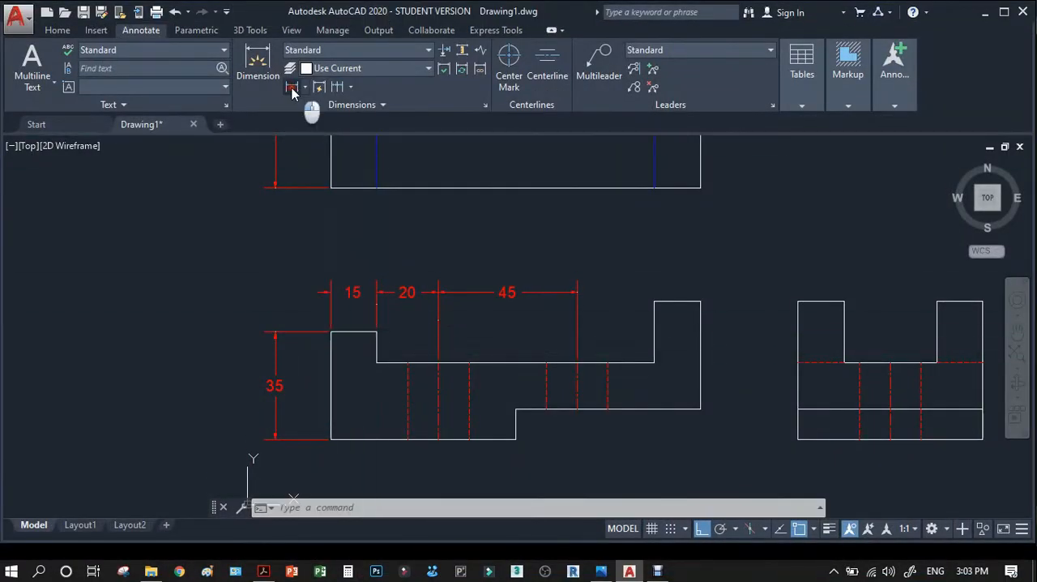
Dimension the height of the front view's left step, placing it between the outline and the left edge's full height dimension.
left_click(294, 89)
left_click(377, 332)
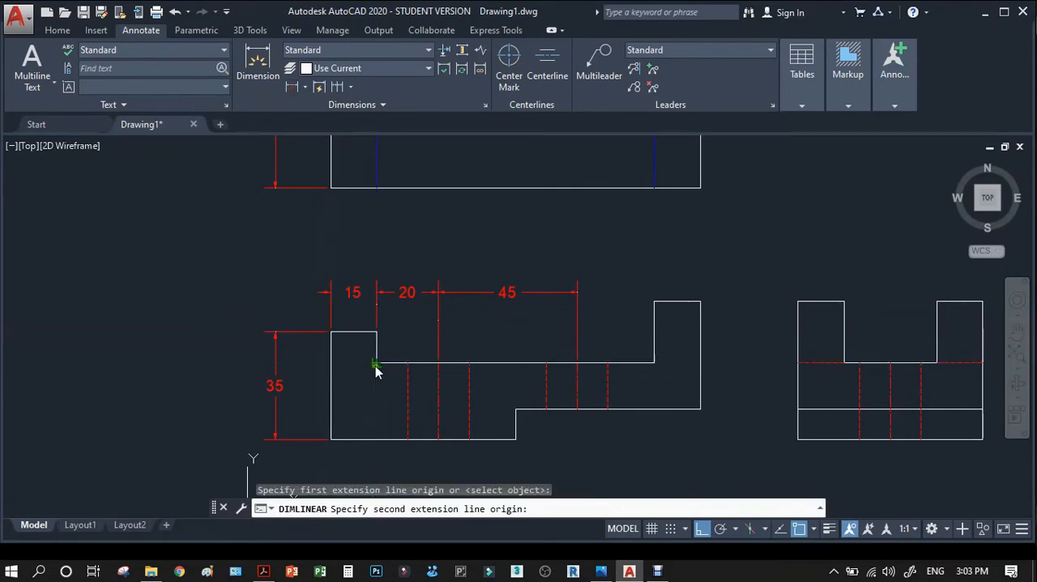
left_click(375, 365)
scroll(299, 358, "up", 4)
left_click(292, 357)
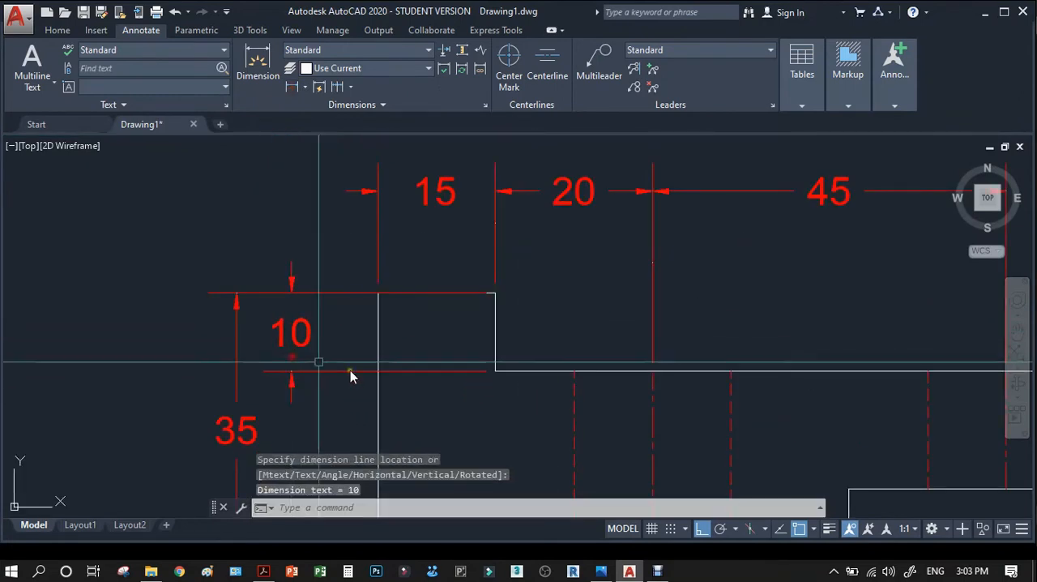
Stretch the lower extension line origin of the step height dimension back horizontally to just inside the front view's left edge.
left_click(466, 372)
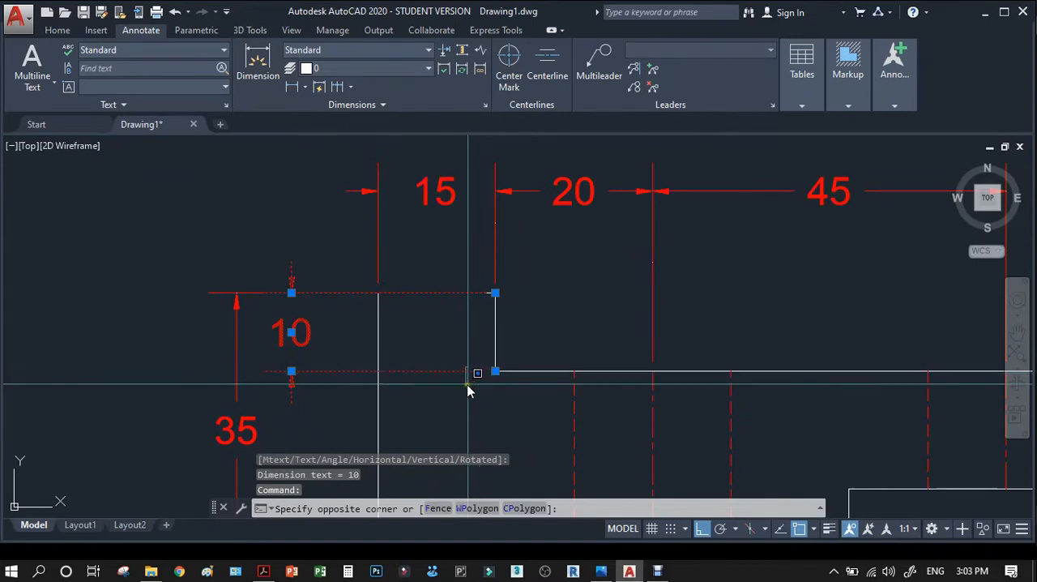
left_click(475, 374)
left_click(495, 371)
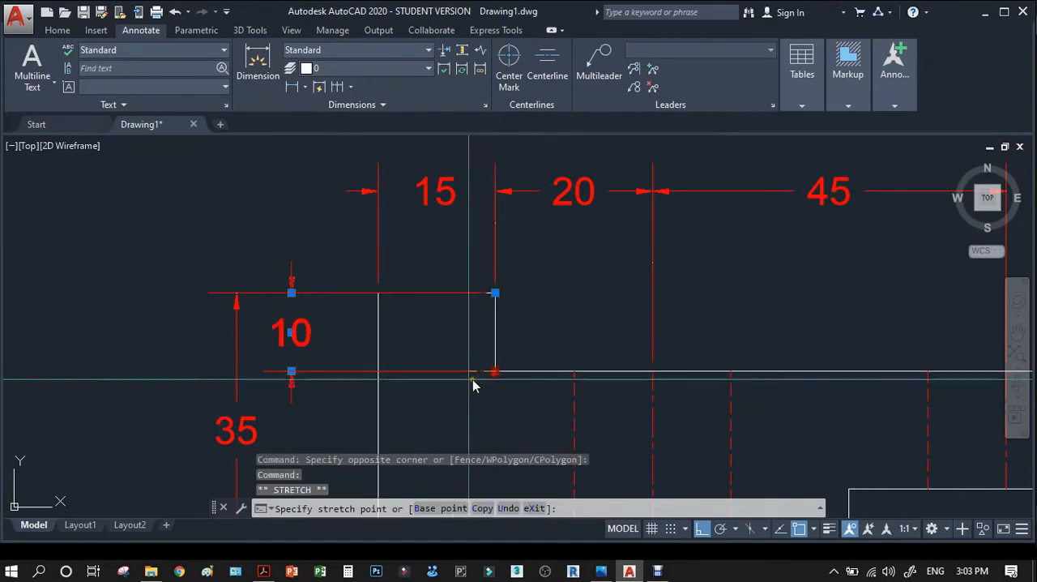
left_click(401, 371)
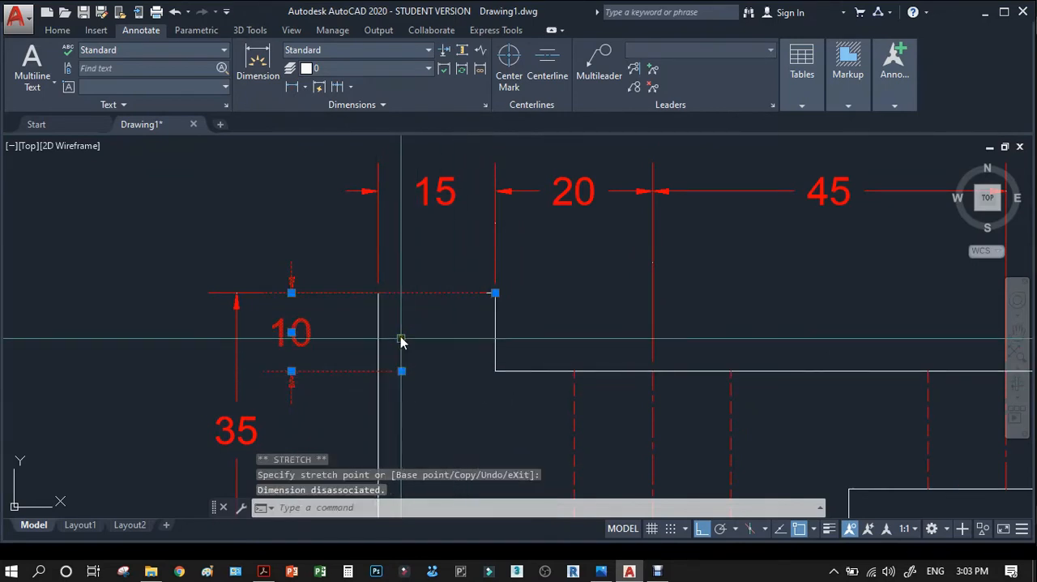
key("Escape")
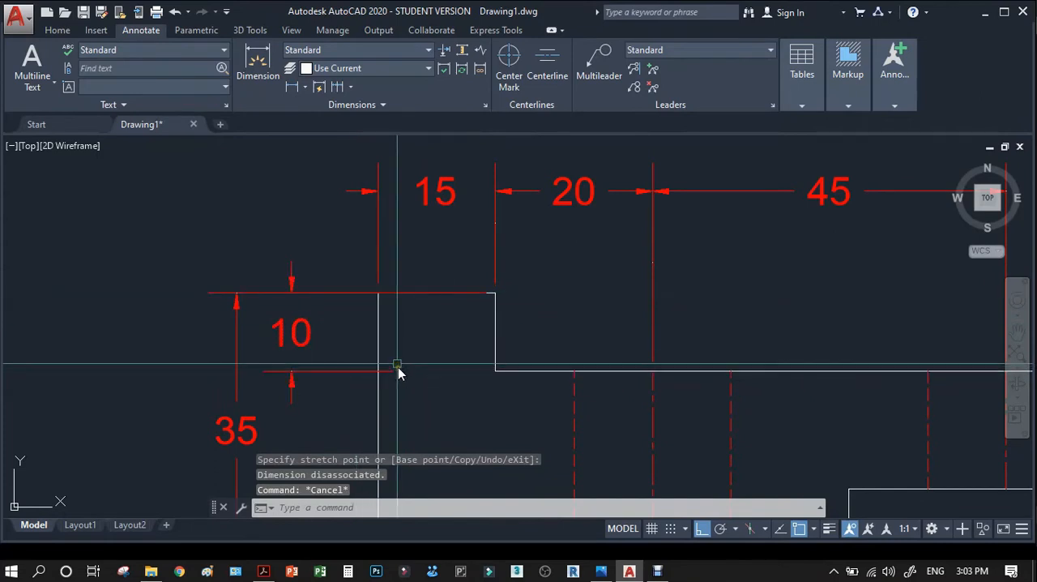
Stretch the upper extension line origin of the step height dimension back to just inside the front view's left edge.
left_click(361, 294)
left_click(494, 293)
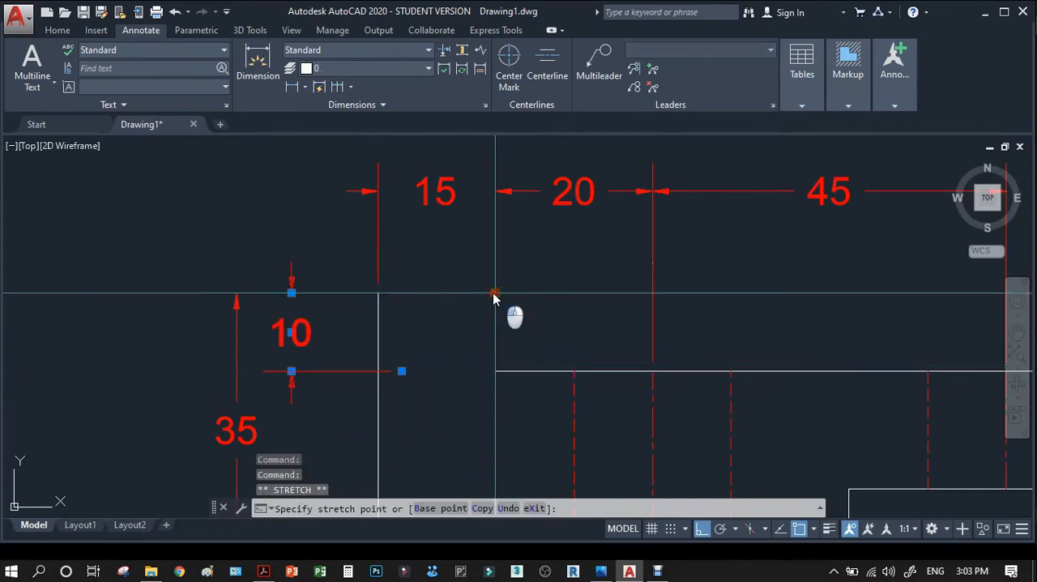
left_click(396, 294)
key("Escape")
scroll(403, 316, "down", 4)
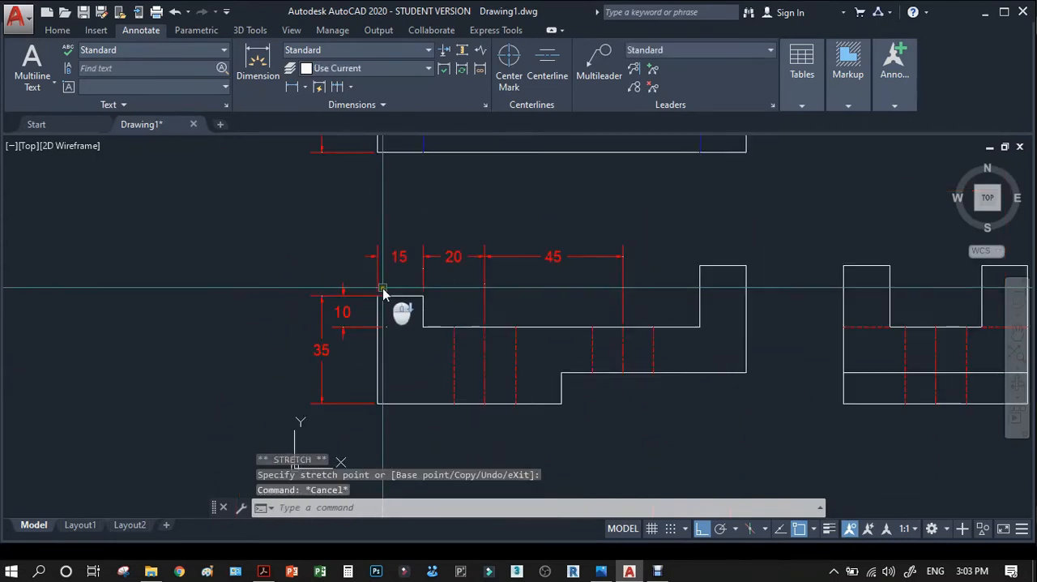
scroll(815, 338, "up", 2)
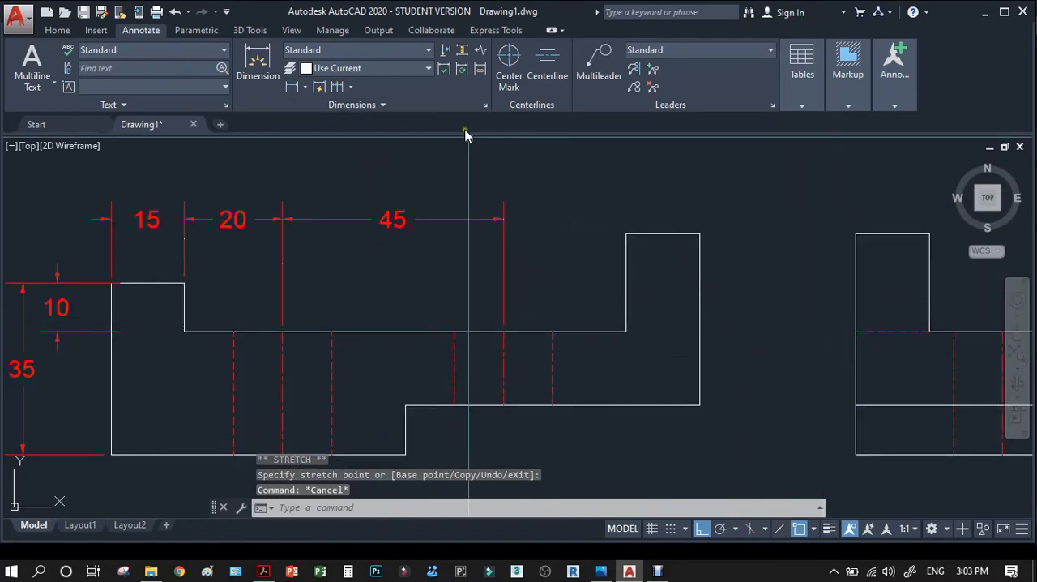
Dimension the height of the front view's right upright above the middle ledge, placing it just outside the right edge.
left_click(292, 87)
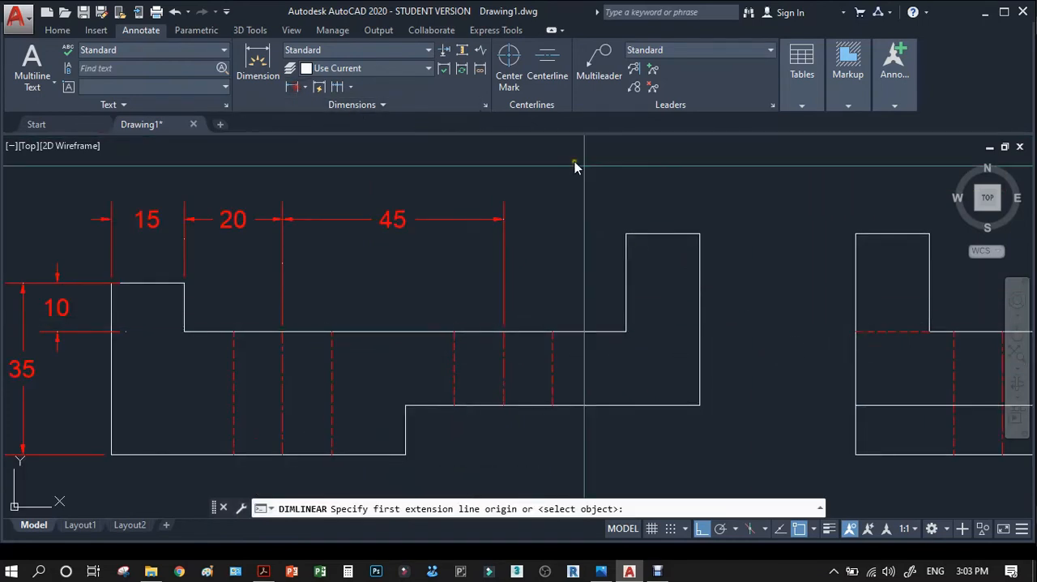
left_click(699, 234)
left_click(628, 328)
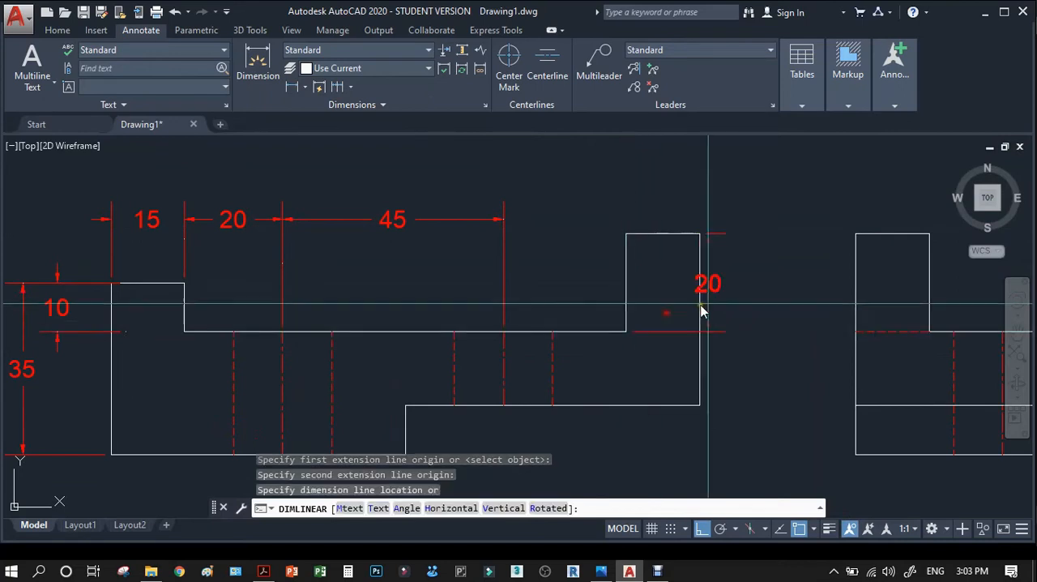
left_click(762, 299)
Dimension the height from the middle ledge to the raised underside at the front view's right edge, aligned below the upright's height dimension.
key("Return")
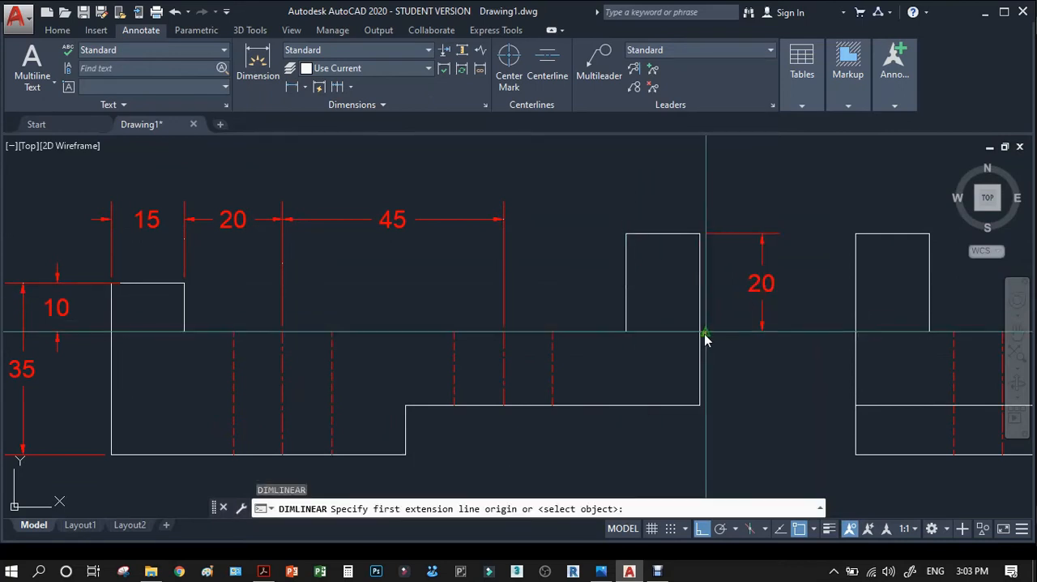
left_click(701, 332)
left_click(700, 404)
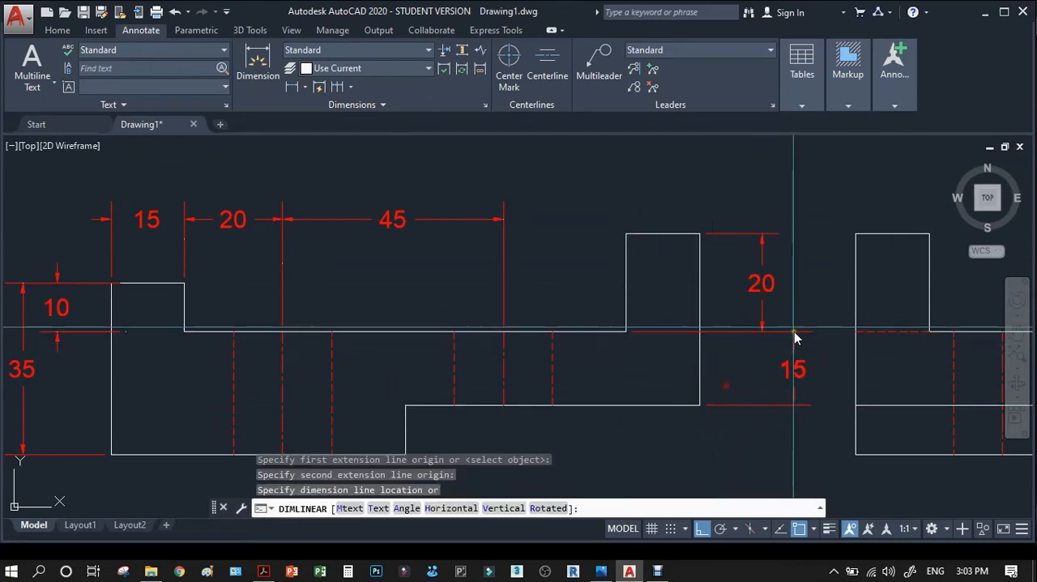
left_click(762, 315)
scroll(695, 299, "down", 2)
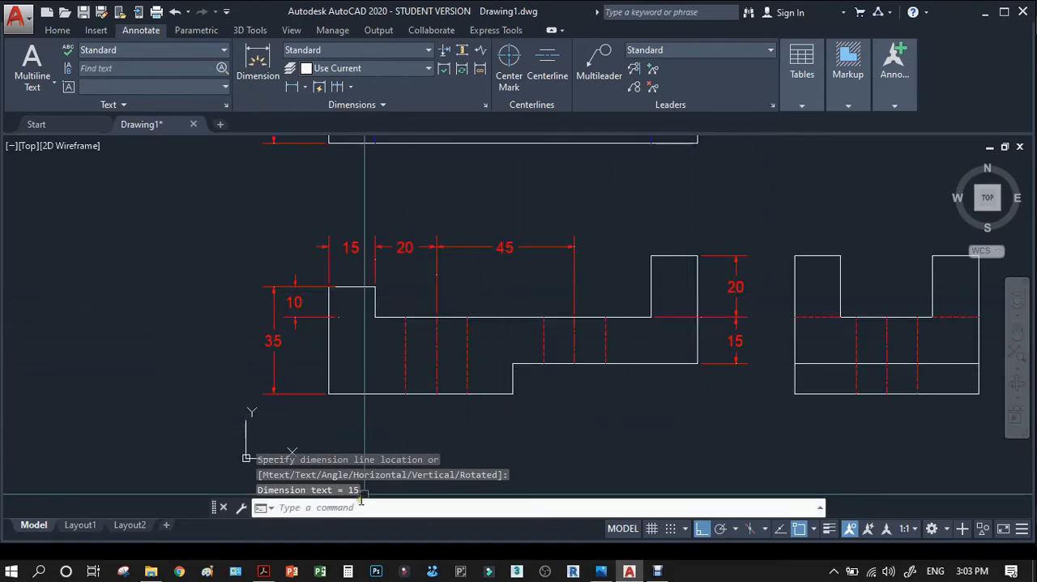
Check in the reference PDF in Adobe Acrobat which dimensions remain below the front view, and return to AutoCAD.
left_click(263, 570)
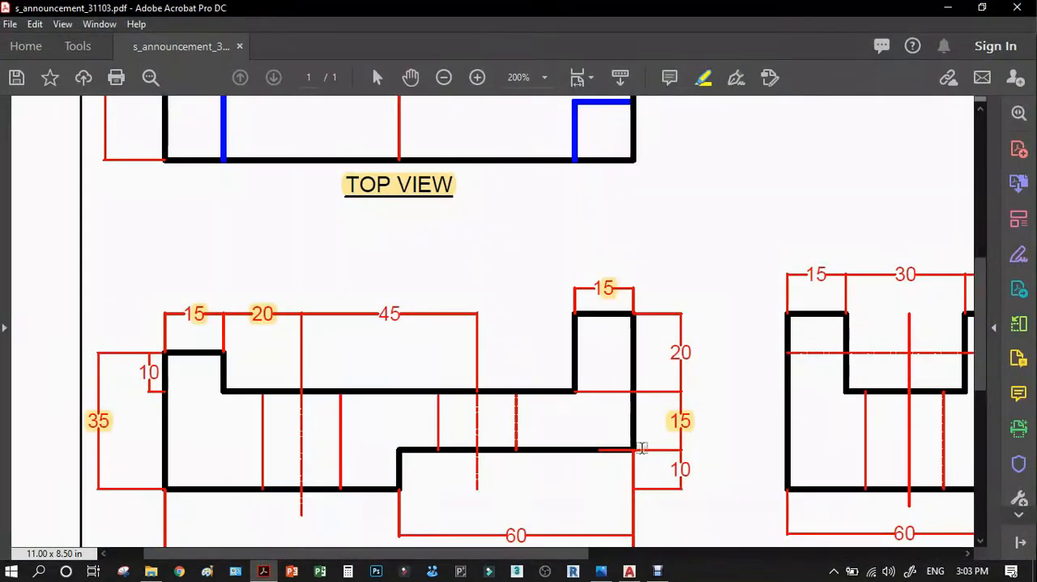
scroll(642, 447, "down", 2)
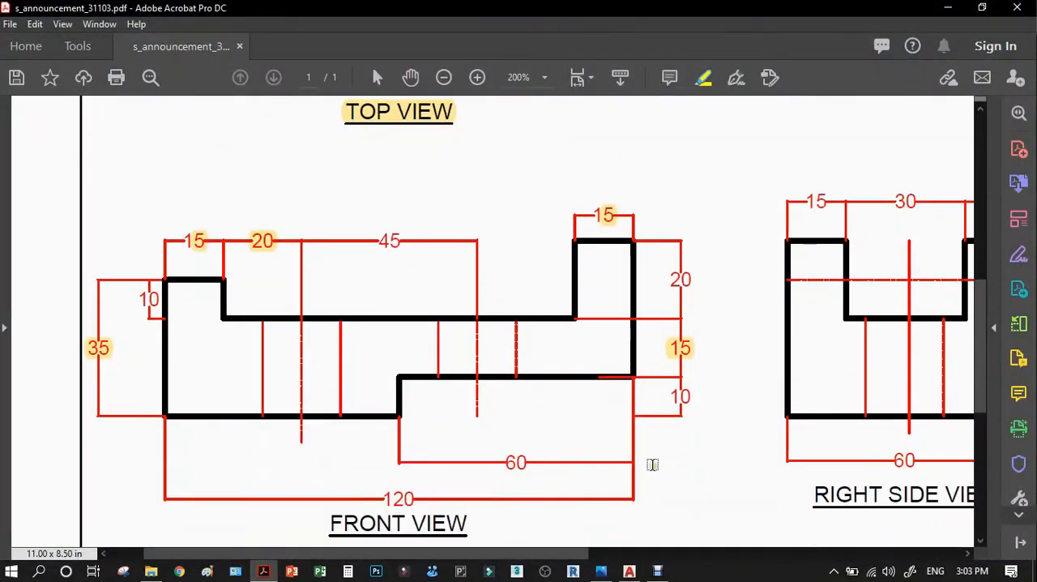
left_click(953, 8)
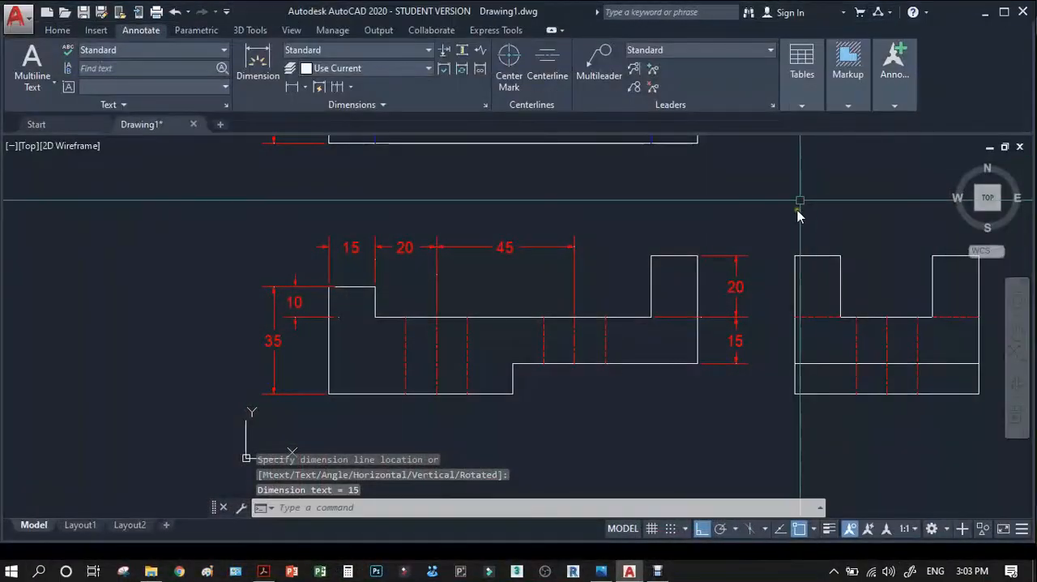
Dimension the height of the front view's underside step, aligned below the two vertical dimensions outside the right edge.
key("Return")
left_click(680, 365)
left_click(513, 394)
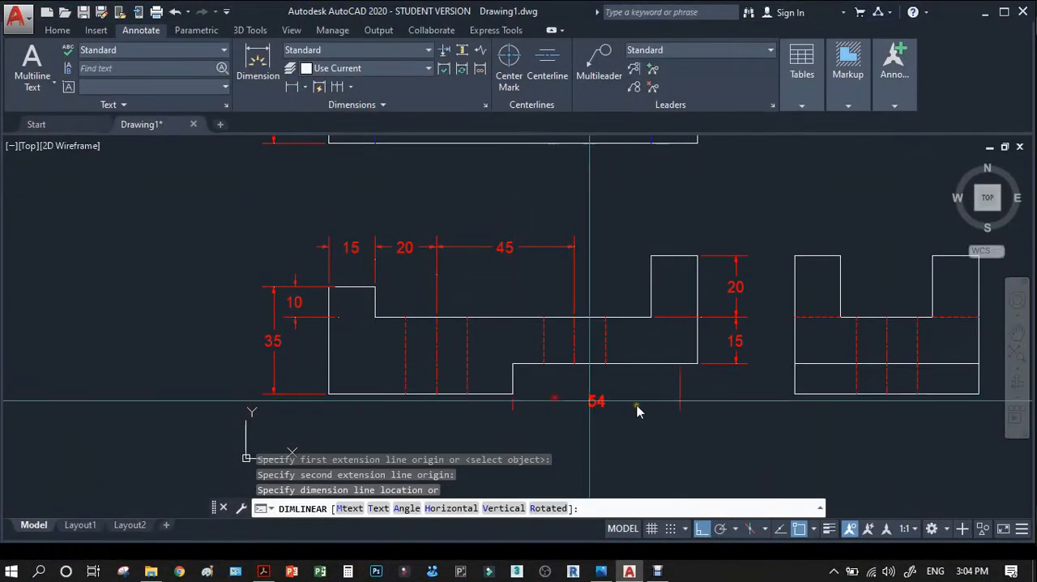
scroll(758, 357, "up", 2)
left_click(725, 354)
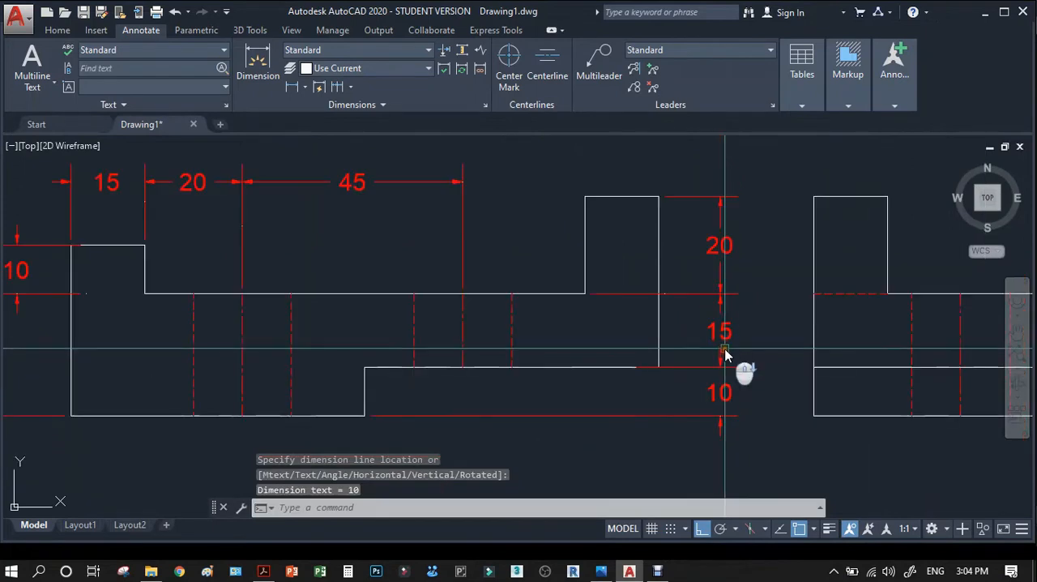
Stretch the ledge-level extension line origin of the 20 and 15 height dimensions to just inside the front view's right edge.
left_click(687, 307)
left_click(673, 278)
scroll(635, 292, "up", 2)
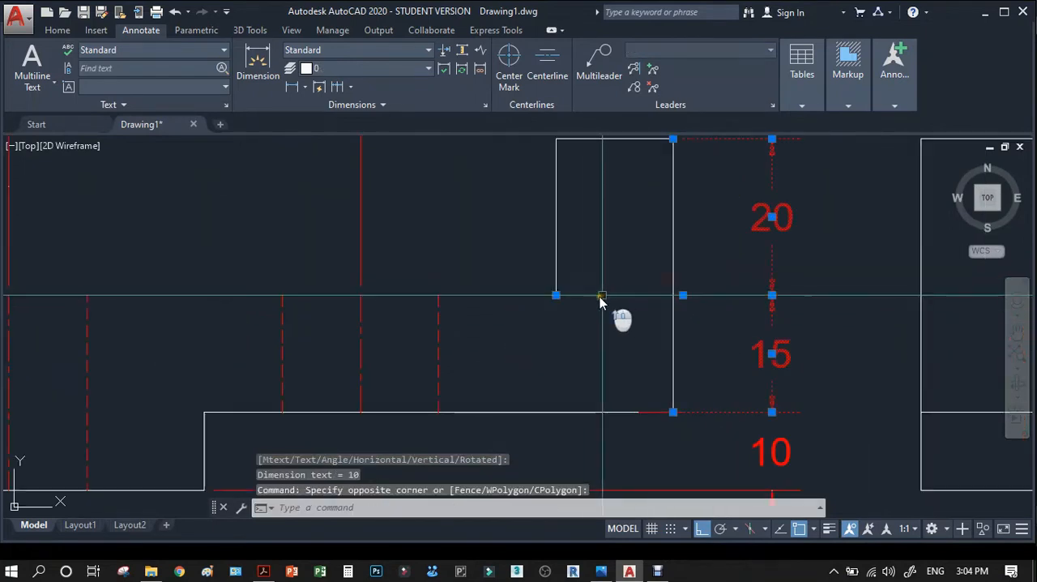
left_click(555, 296)
left_click(653, 314)
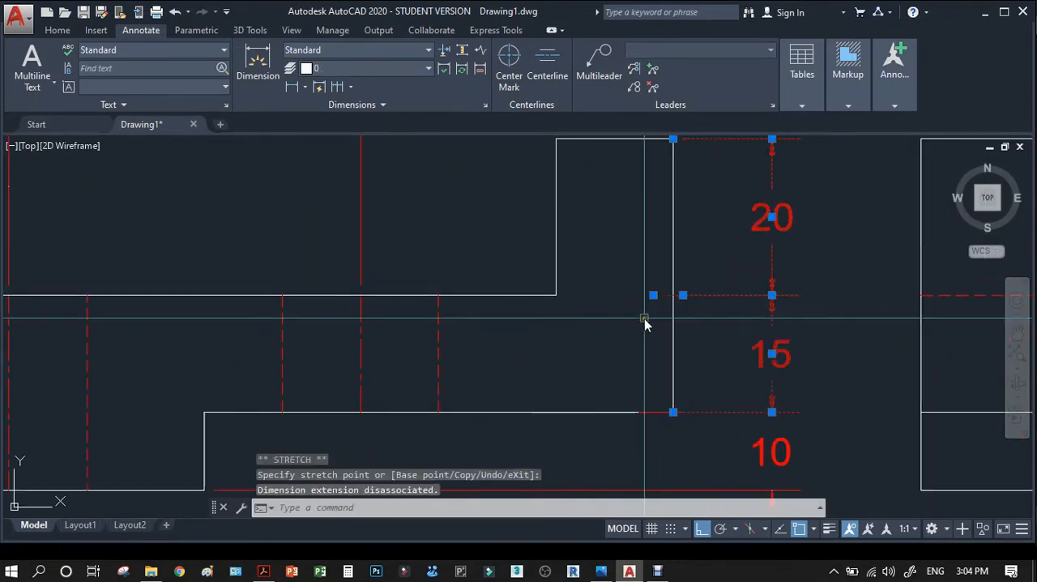
key("Escape")
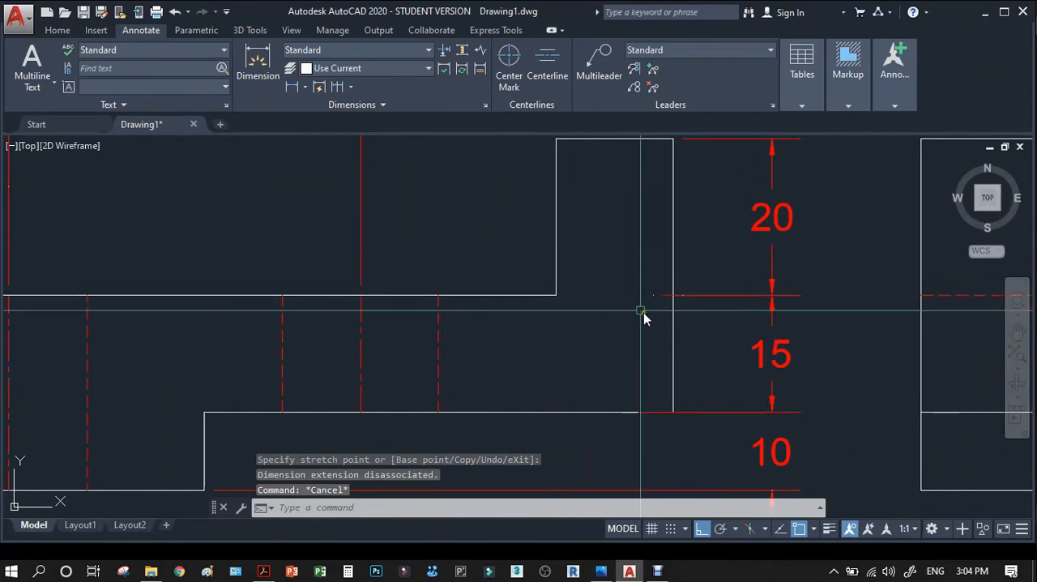
Stretch the lower extension line origin of the underside step's height dimension horizontally away from the step's corner.
scroll(644, 318, "down", 2)
left_click(621, 400)
left_click(602, 421)
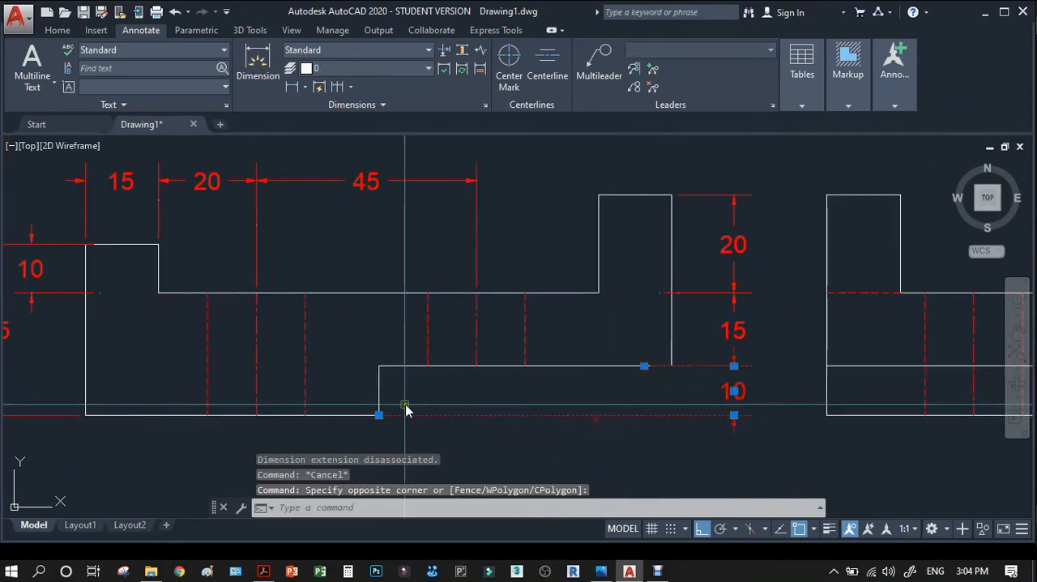
left_click(379, 415)
left_click(426, 414)
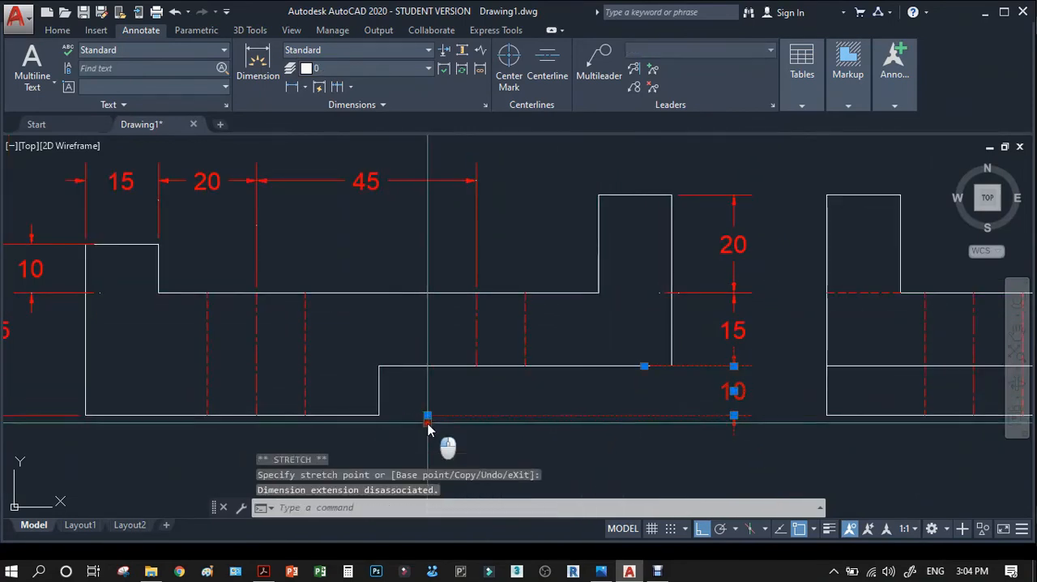
key("Escape")
Dimension the front view's overall width with a horizontal dimension placed below the view.
scroll(668, 360, "down", 2)
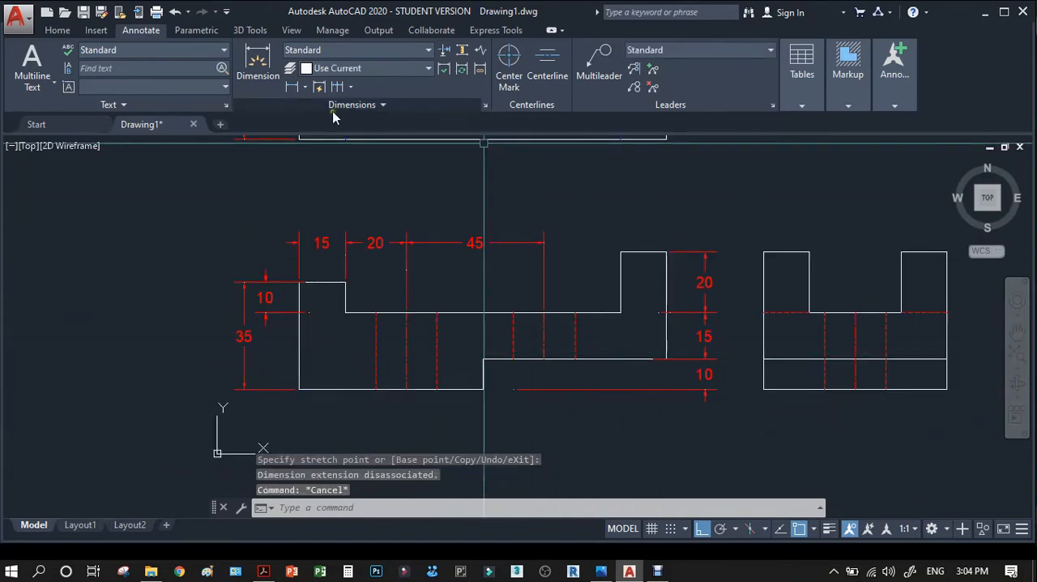
left_click(292, 87)
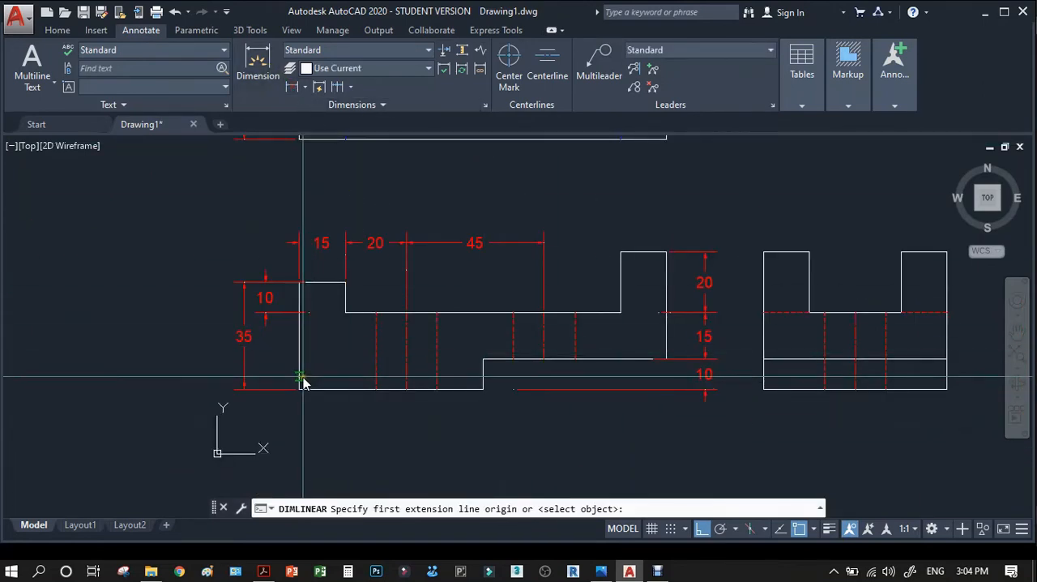
left_click(300, 377)
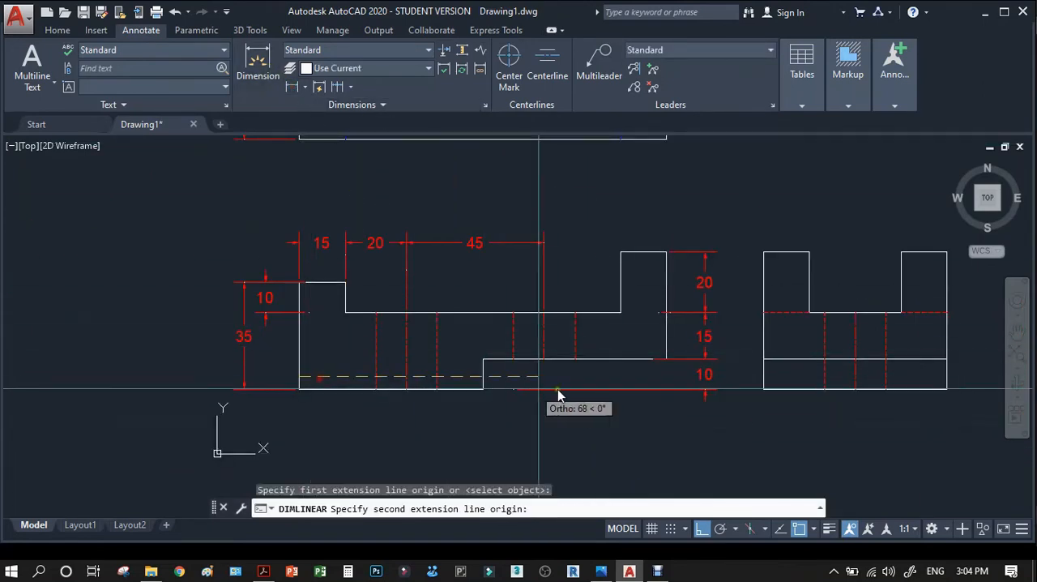
left_click(665, 357)
scroll(666, 361, "down", 2)
left_click(632, 412)
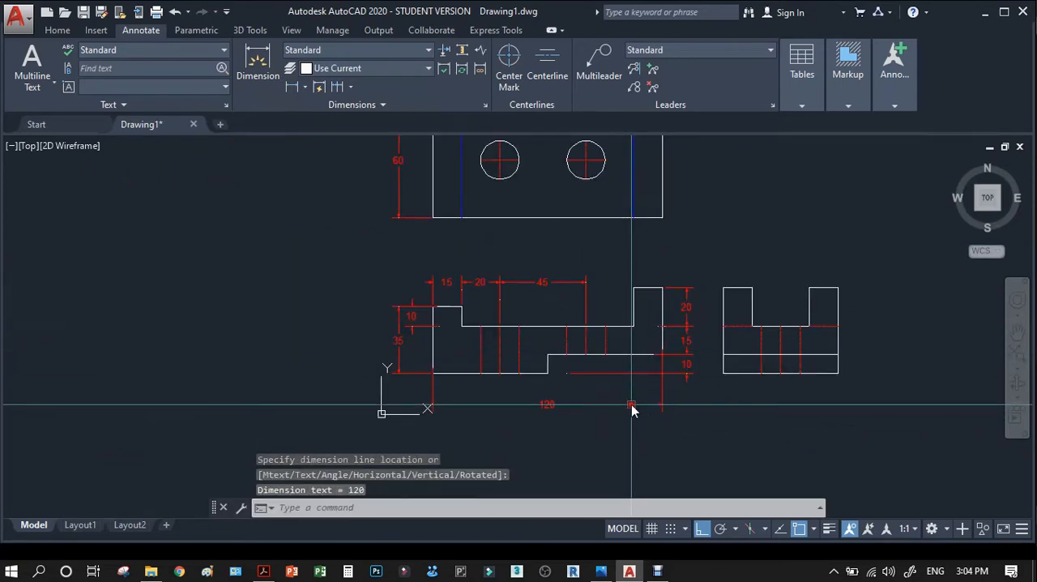
Dimension the width of the front view's underside step, placing it between the outline and the overall width dimension.
scroll(639, 415, "up", 4)
key("Return")
left_click(719, 320)
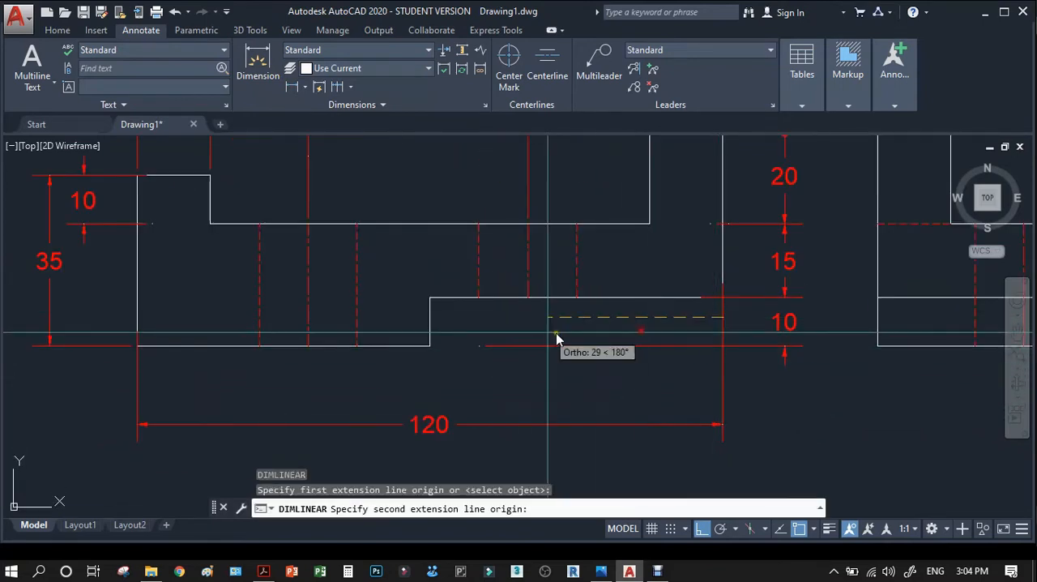
left_click(430, 326)
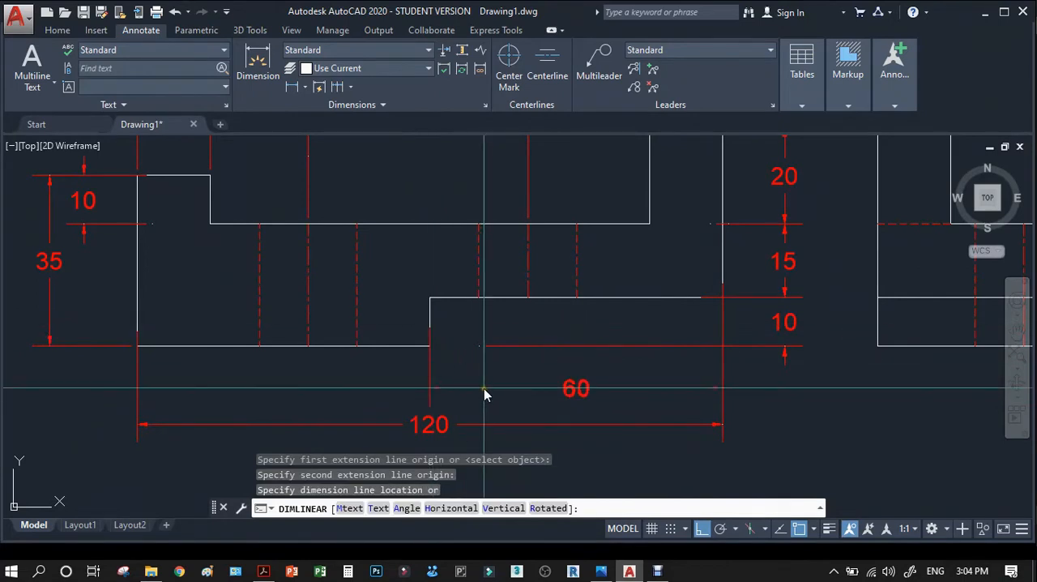
left_click(483, 388)
Stretch the overall width dimension's right extension line origin down to the matching origin of the underside step's width dimension.
left_click(722, 339)
scroll(723, 339, "up", 4)
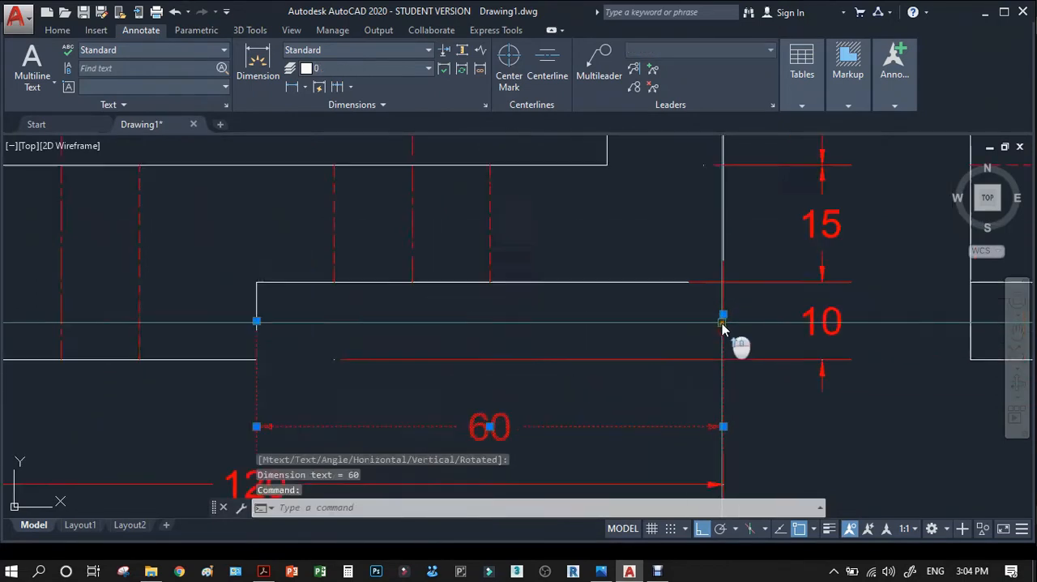
left_click(723, 286)
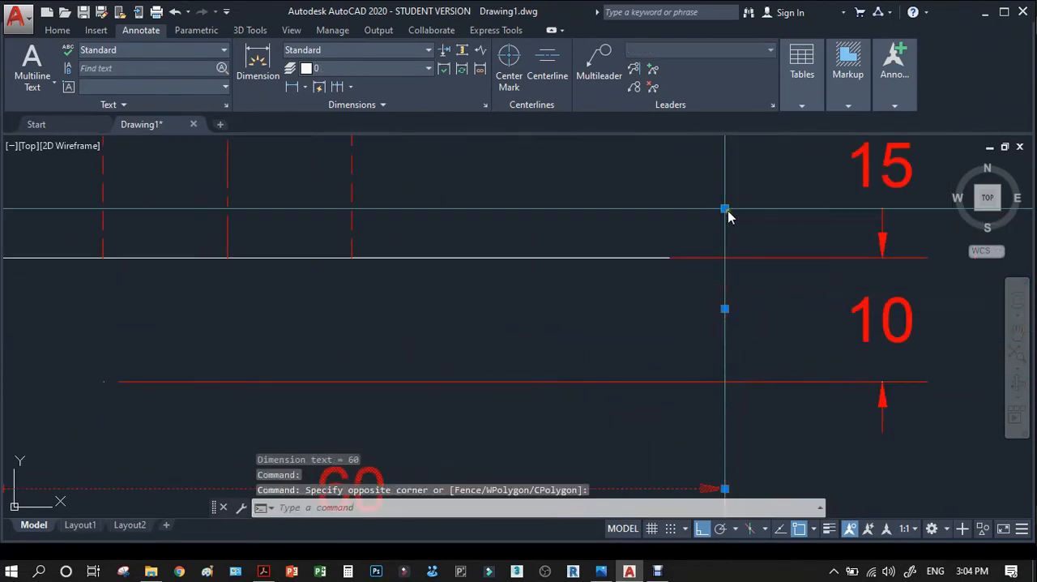
left_click(725, 209)
left_click(725, 309)
scroll(738, 318, "down", 2)
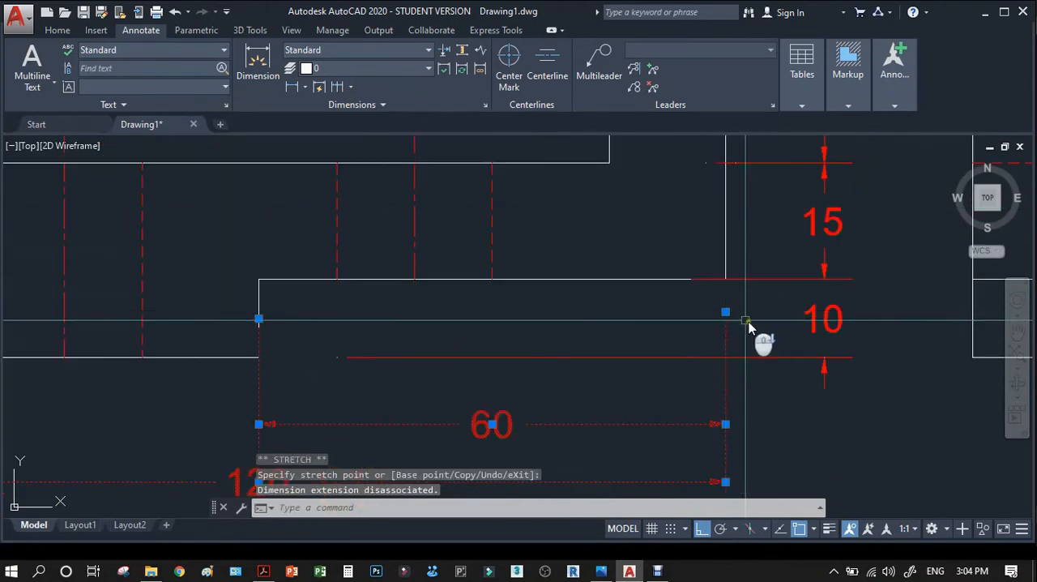
key("Escape")
Check the right side view's dimensions in the reference PDF in Adobe Acrobat, and return to AutoCAD.
scroll(758, 337, "down", 3)
scroll(437, 316, "down", 2)
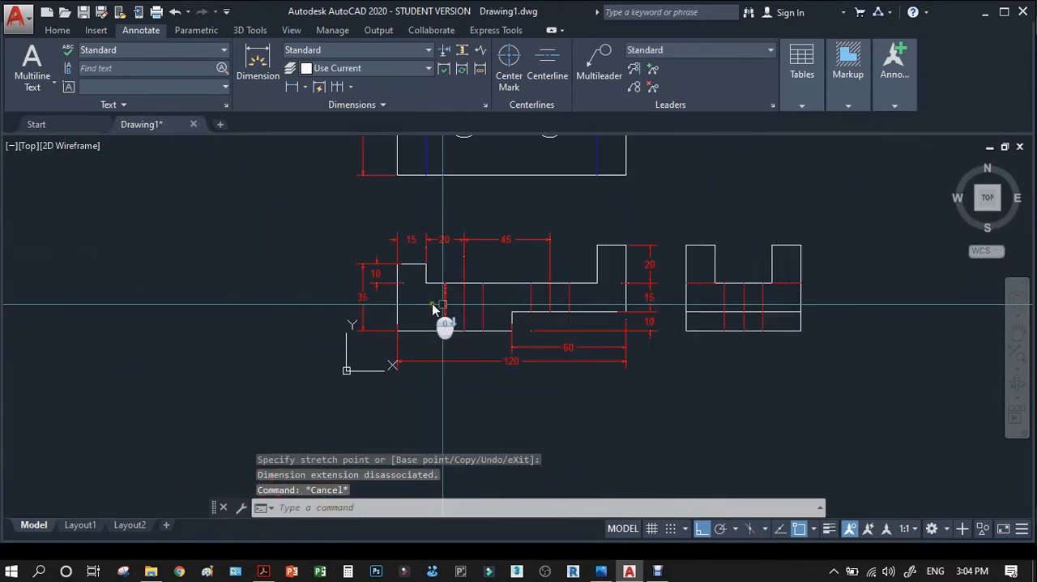
left_click(262, 571)
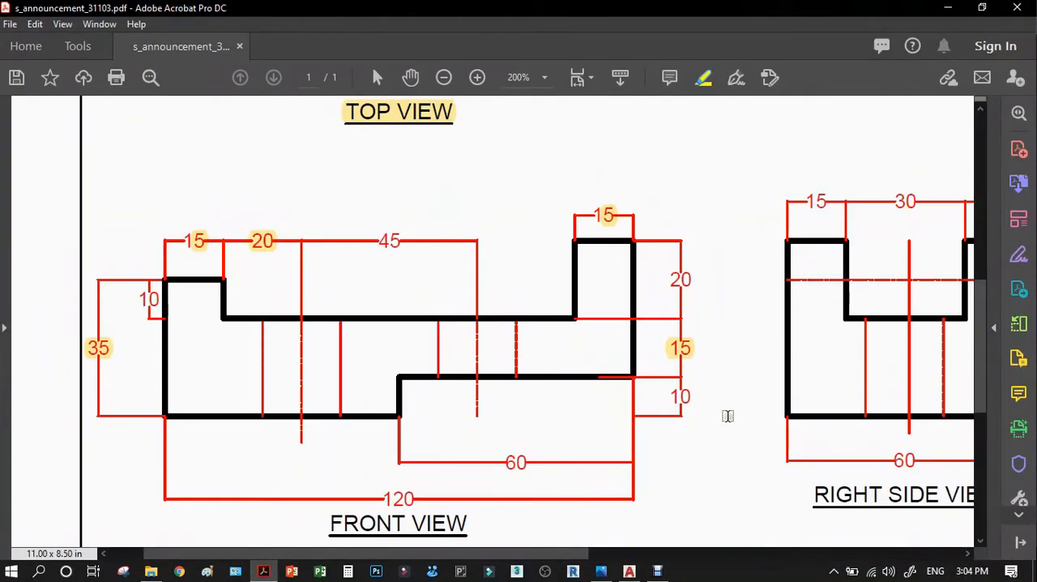
left_click_drag(573, 551, 647, 552)
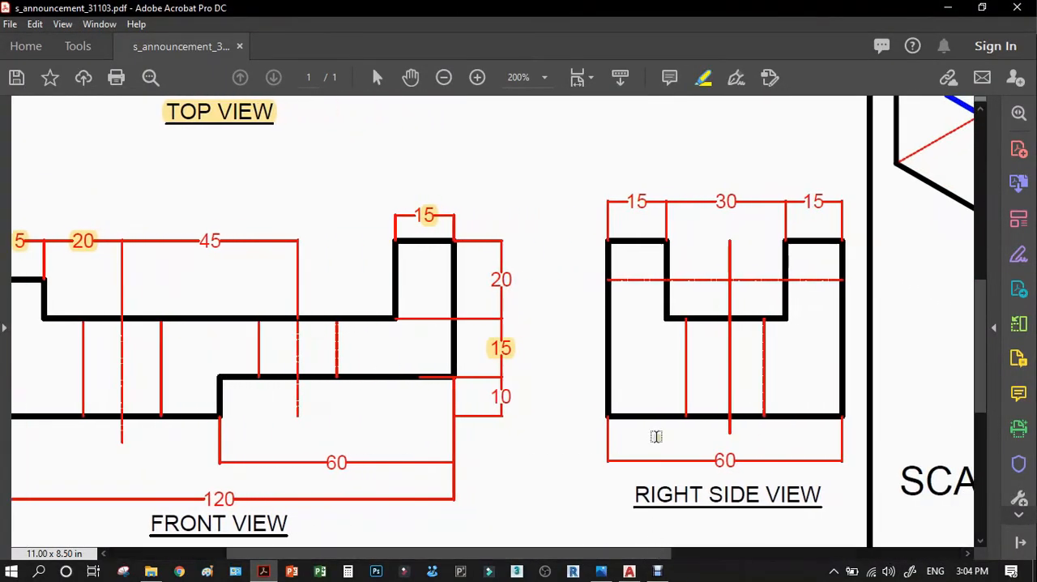
left_click(948, 10)
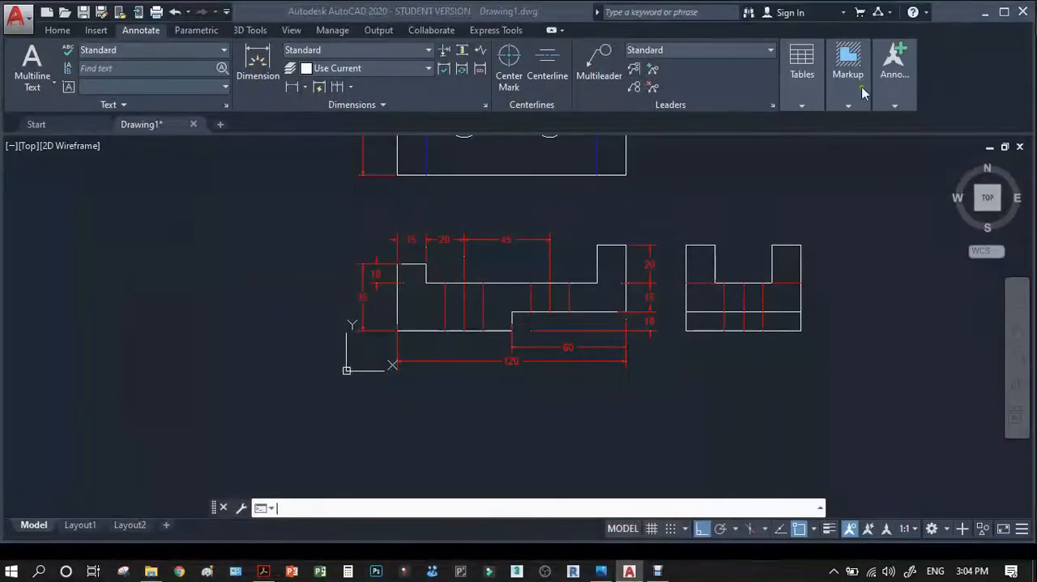
Dimension the width of the right side view's left upright, placing the dimension above the view.
scroll(822, 216, "up", 2)
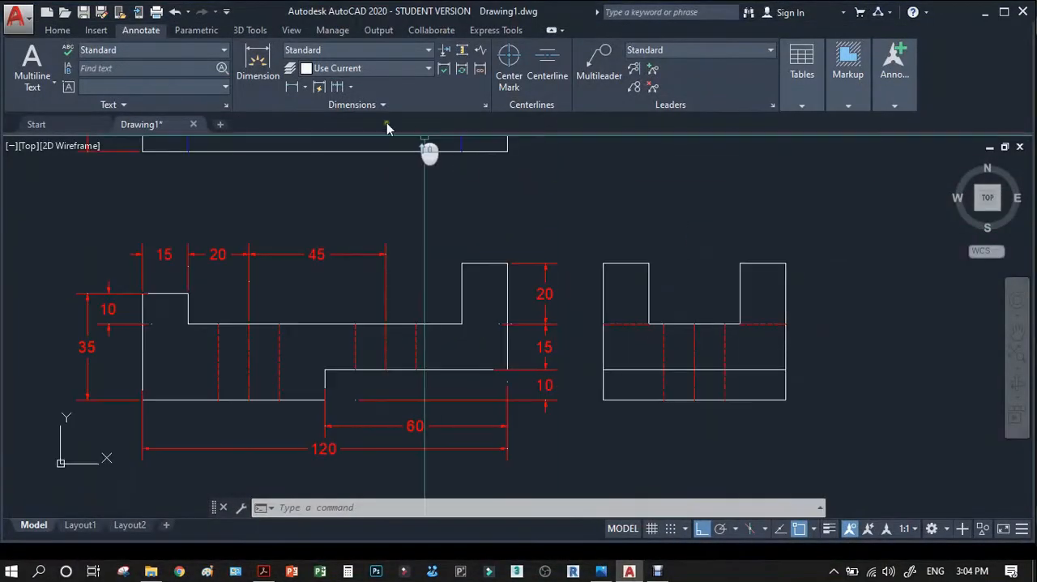
left_click(292, 88)
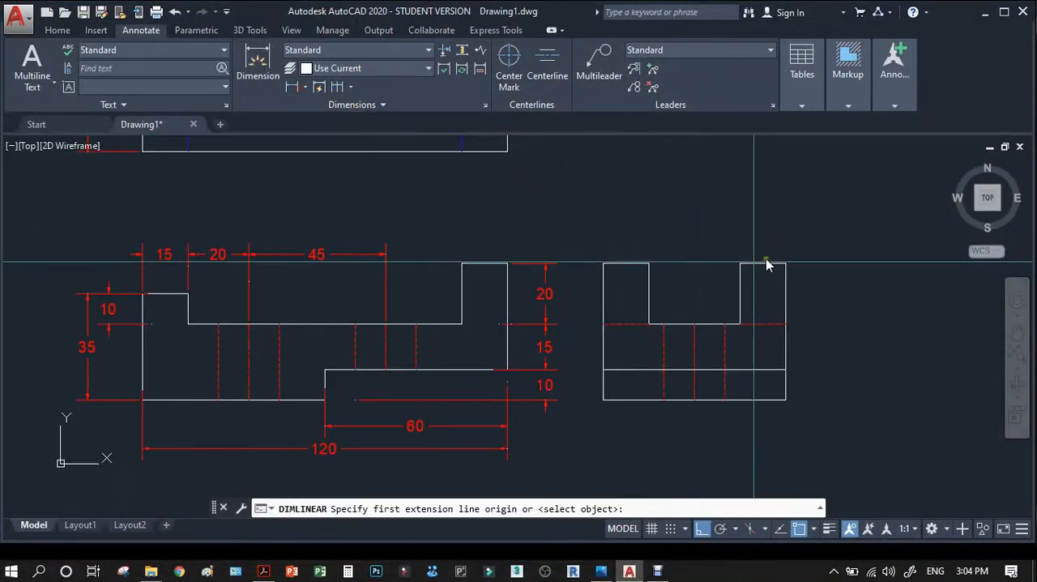
left_click(606, 264)
left_click(649, 264)
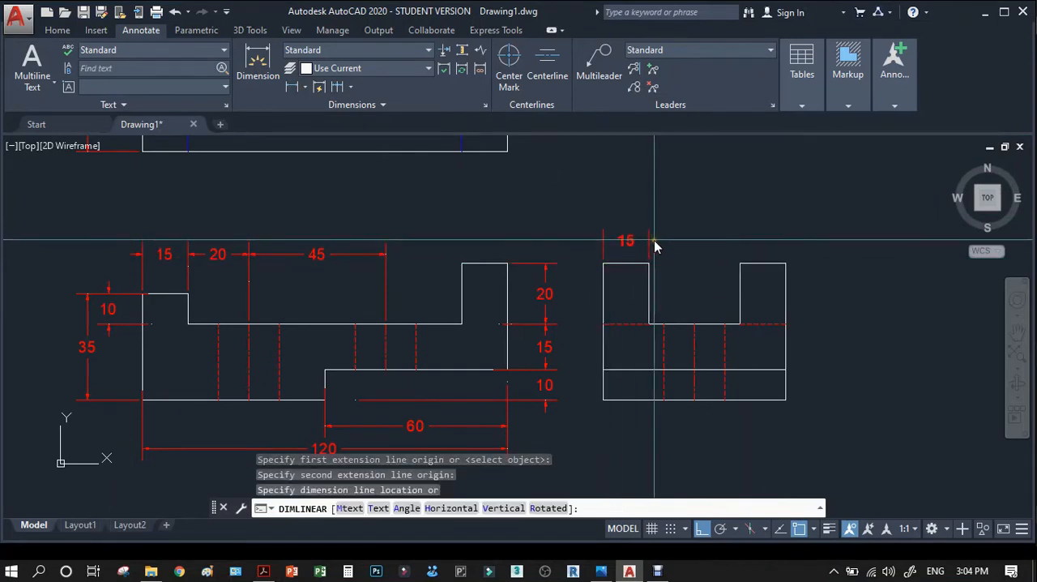
left_click(656, 246)
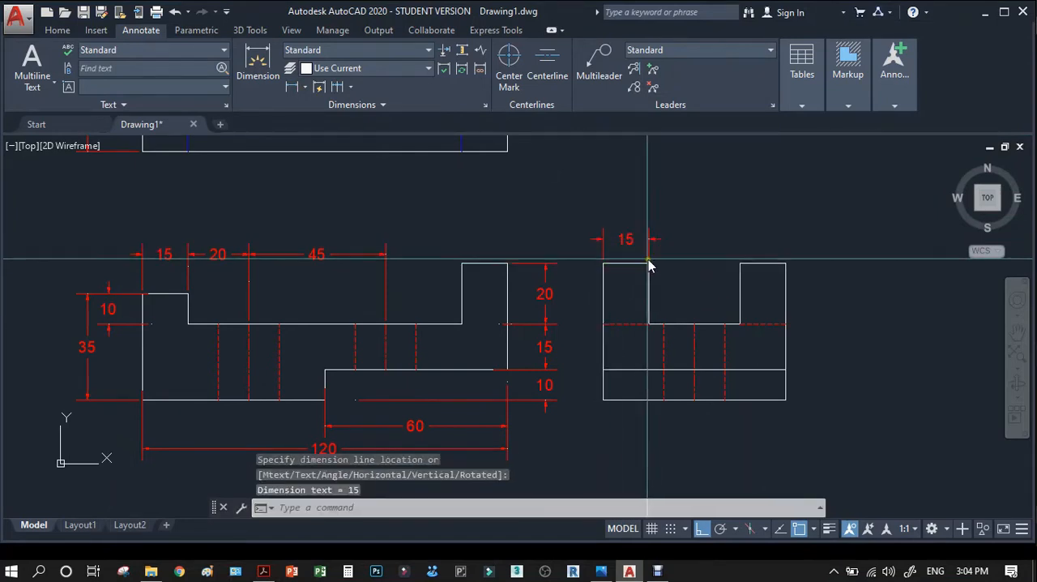
Dimension the gap between the right side view's two uprights, in line with the left upright's width dimension.
key("Return")
left_click(648, 264)
left_click(740, 263)
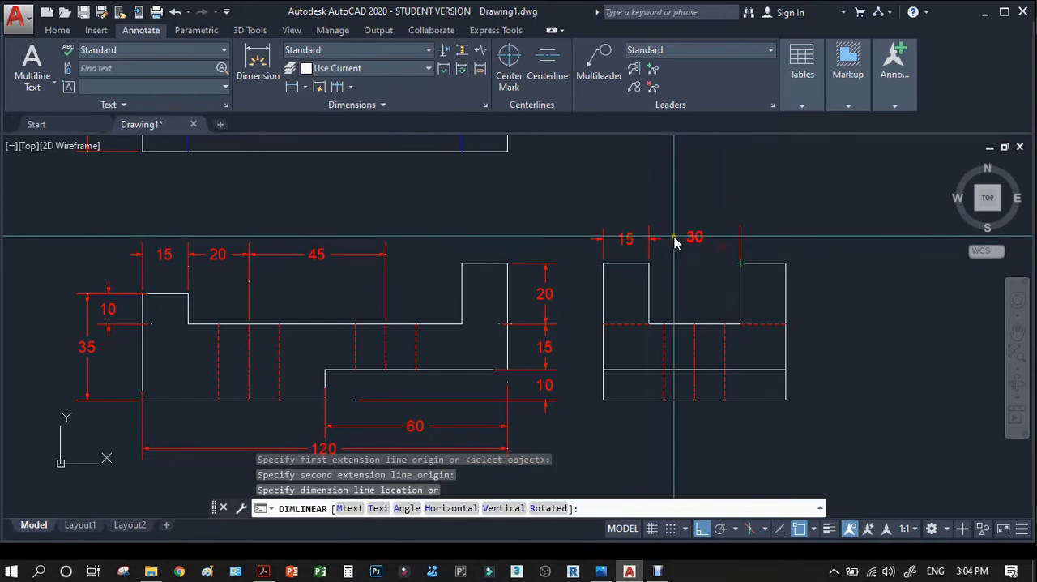
left_click(675, 243)
Dimension the width of the right side view's right upright, in line with the gap dimension.
key("Return")
left_click(739, 263)
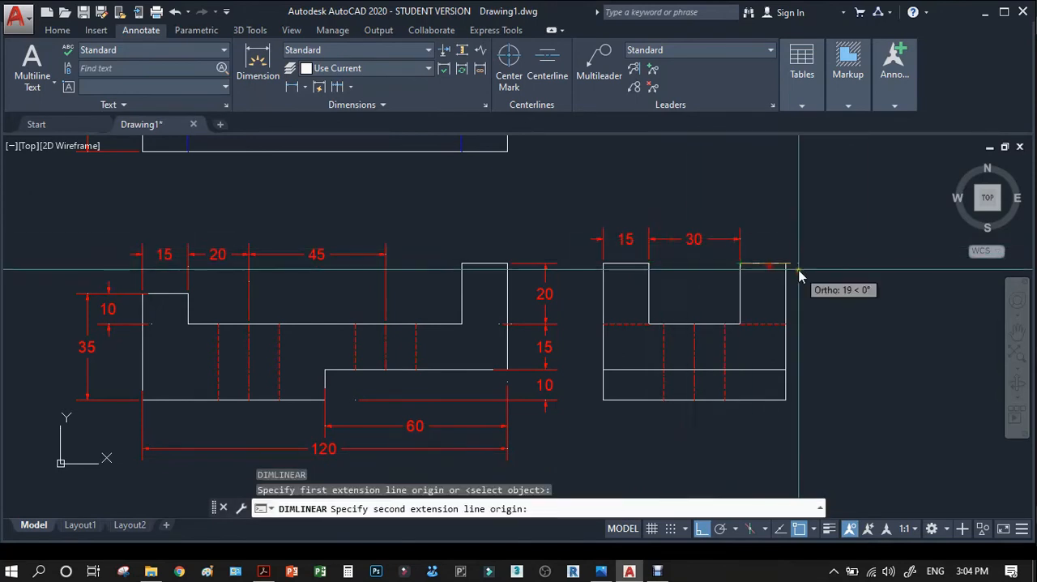
left_click(786, 266)
left_click(744, 245)
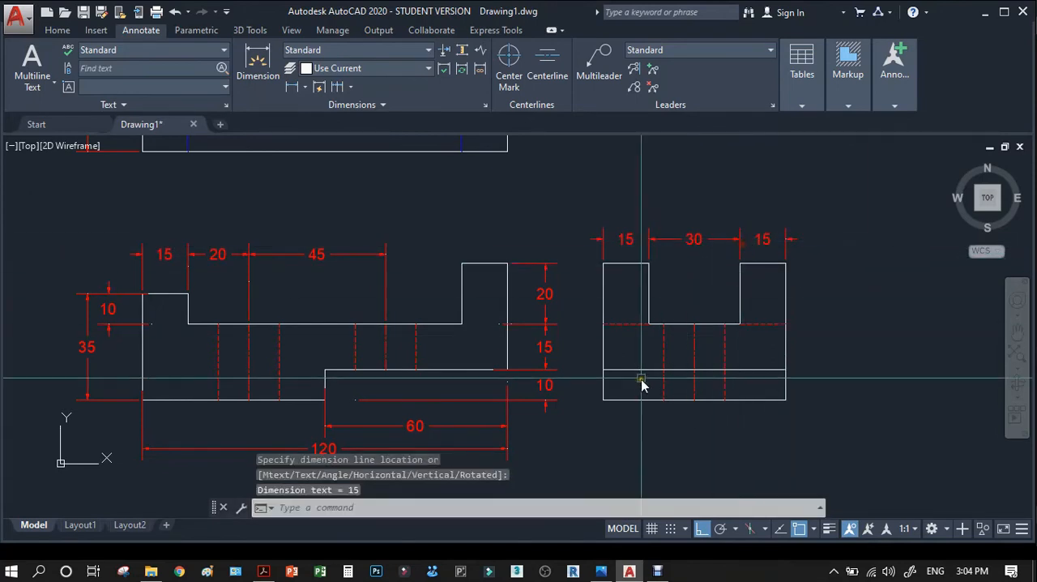
Dimension the right side view's overall width, placing the dimension below the view in line with the front view's overall length dimension.
key("Return")
left_click(605, 401)
left_click(775, 400)
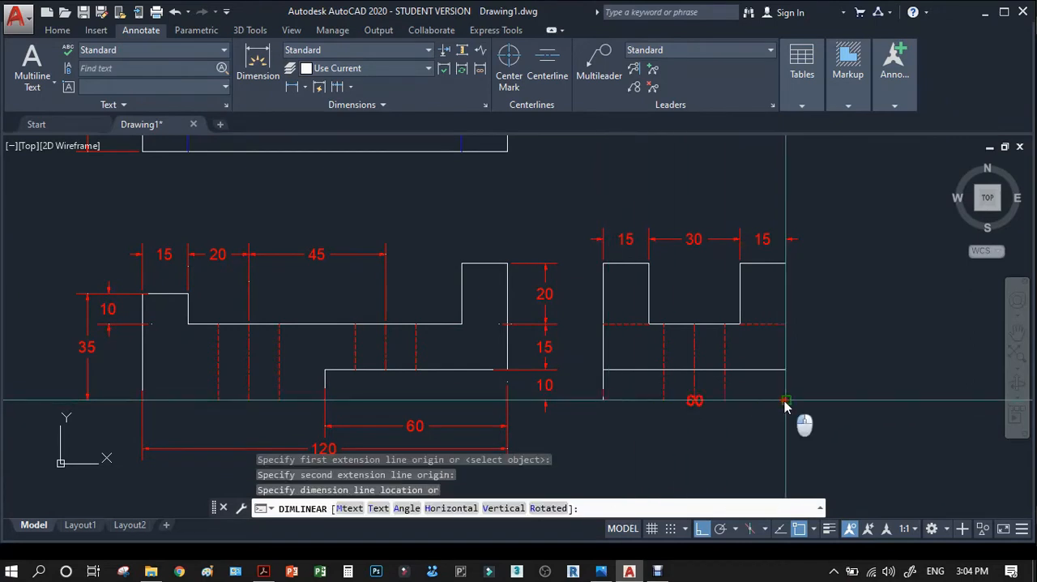
scroll(599, 349, "down", 4)
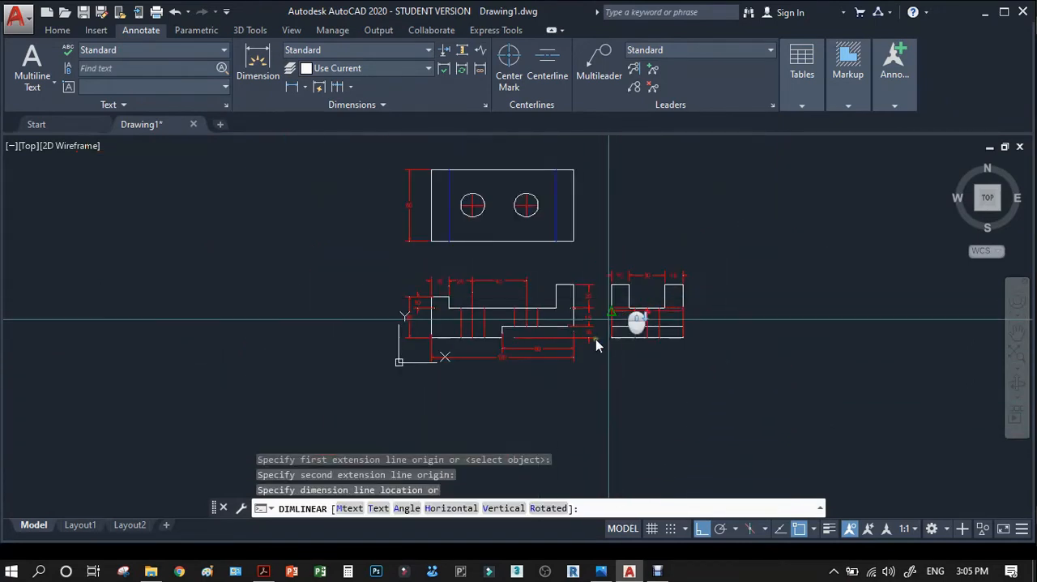
scroll(543, 366, "up", 4)
left_click(542, 349)
scroll(729, 402, "down", 3)
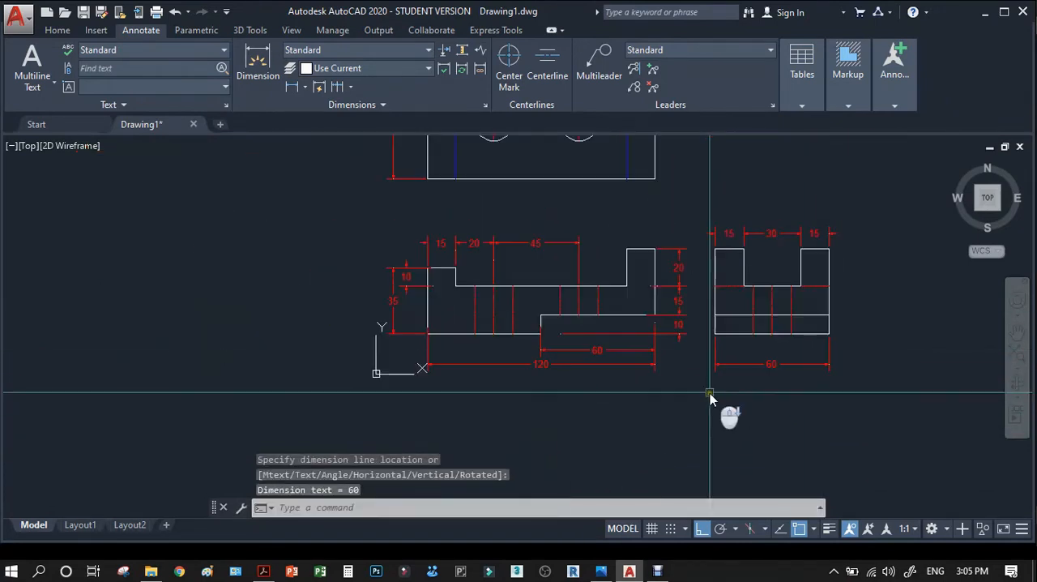
Draw a horizontal guide line from the right side view's upper dimension row across and past the front view.
scroll(611, 235, "up", 3)
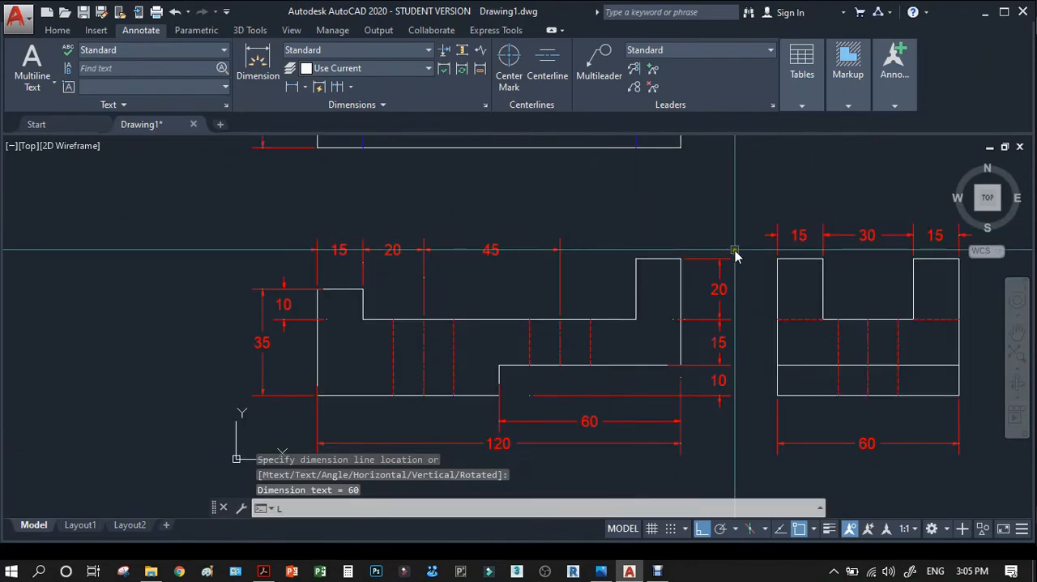
type("l")
key("Return")
left_click(843, 235)
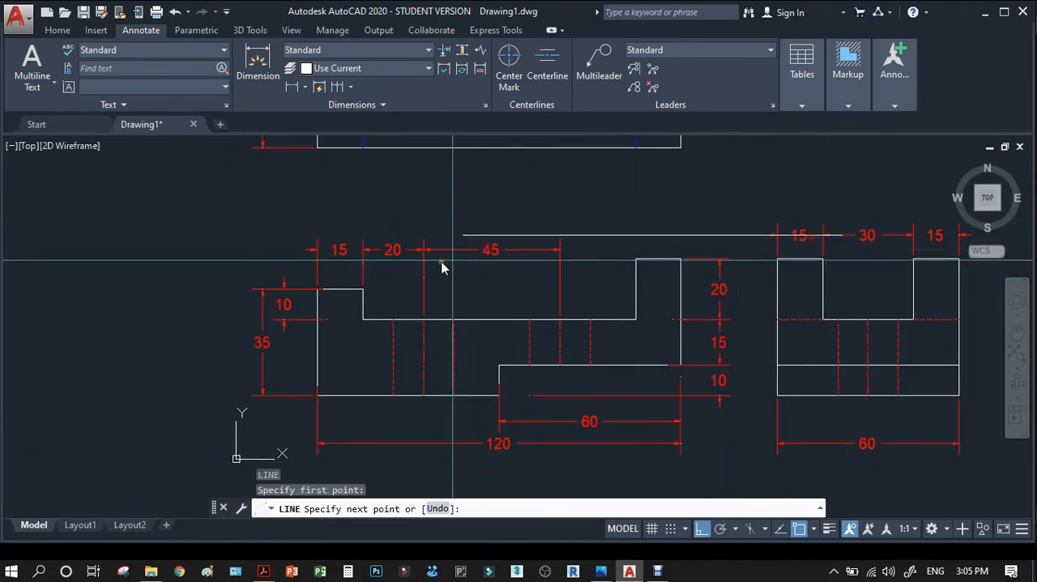
left_click(191, 263)
key("Return")
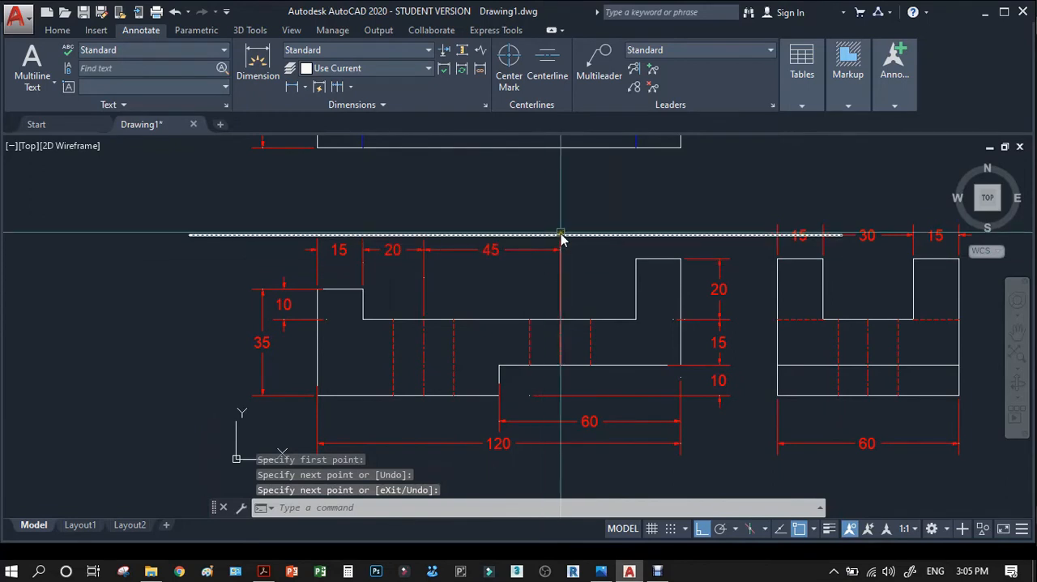
type("s")
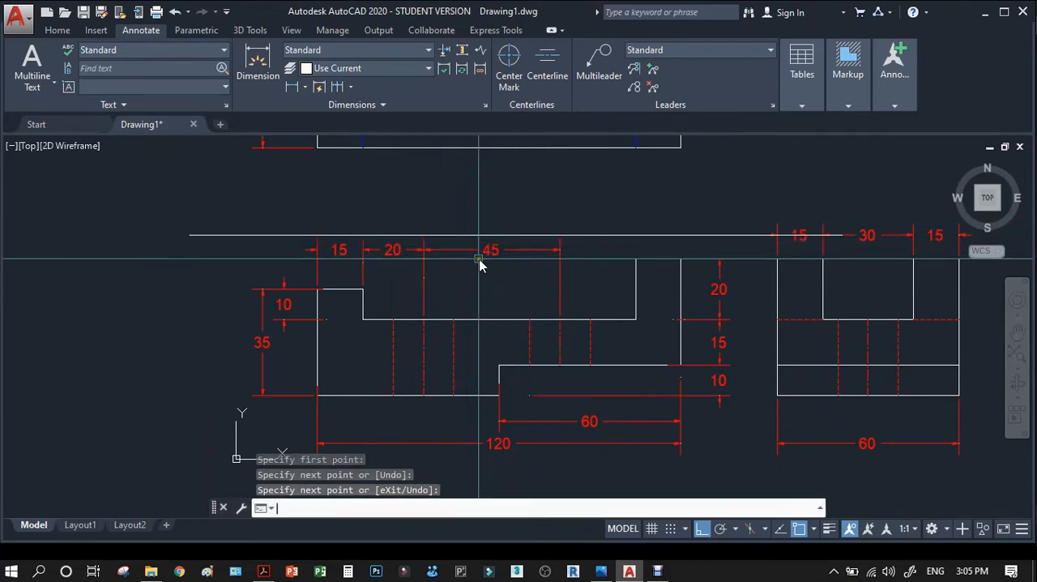
key("Return")
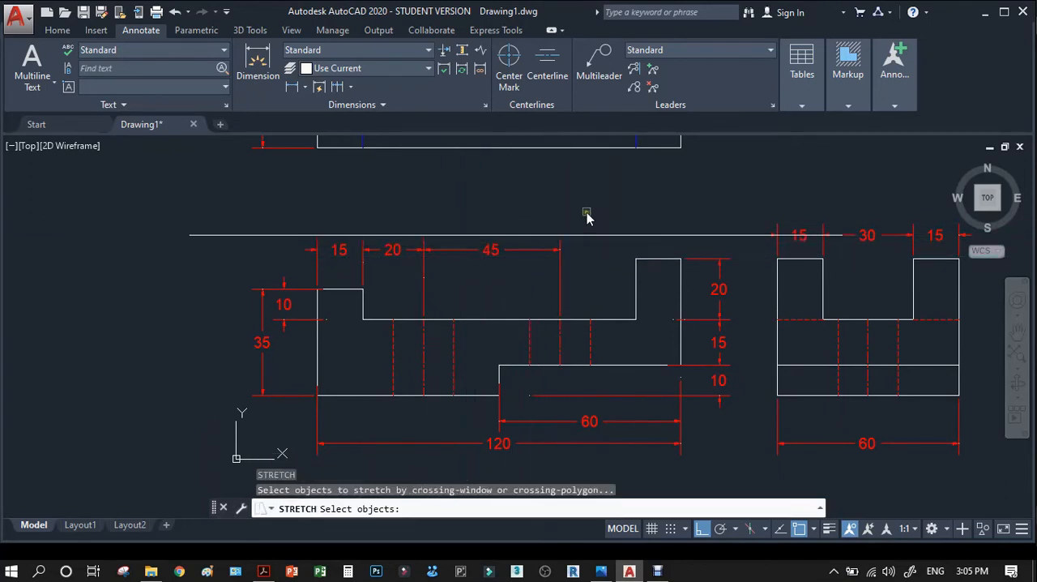
key("Escape")
Stretch the front view's upper 15, 20 and 45 dimensions up onto the horizontal guide line.
type("s")
key("Return")
left_click(595, 201)
left_click(297, 258)
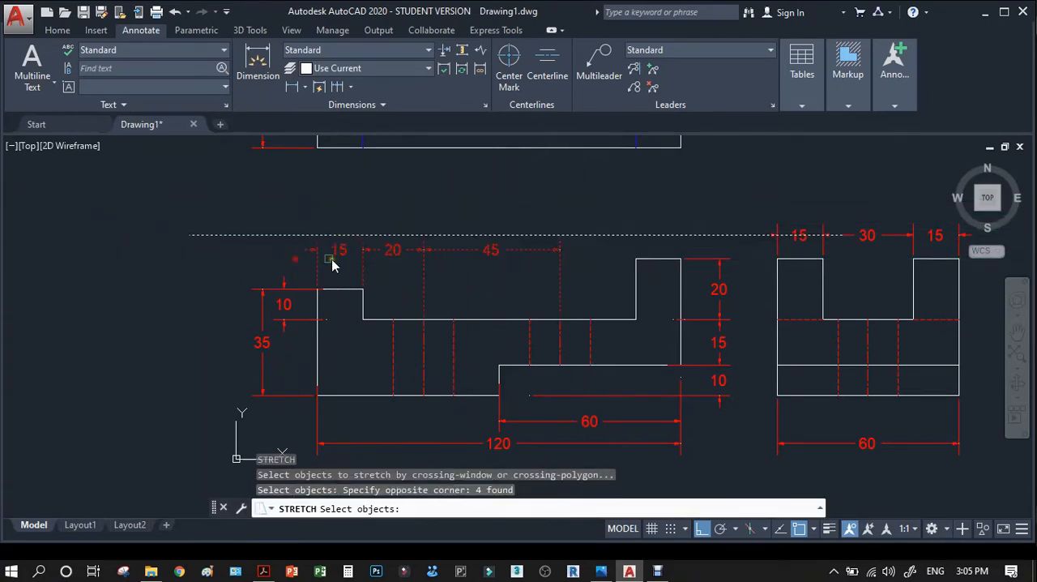
scroll(509, 230, "down", 2)
scroll(522, 241, "up", 2)
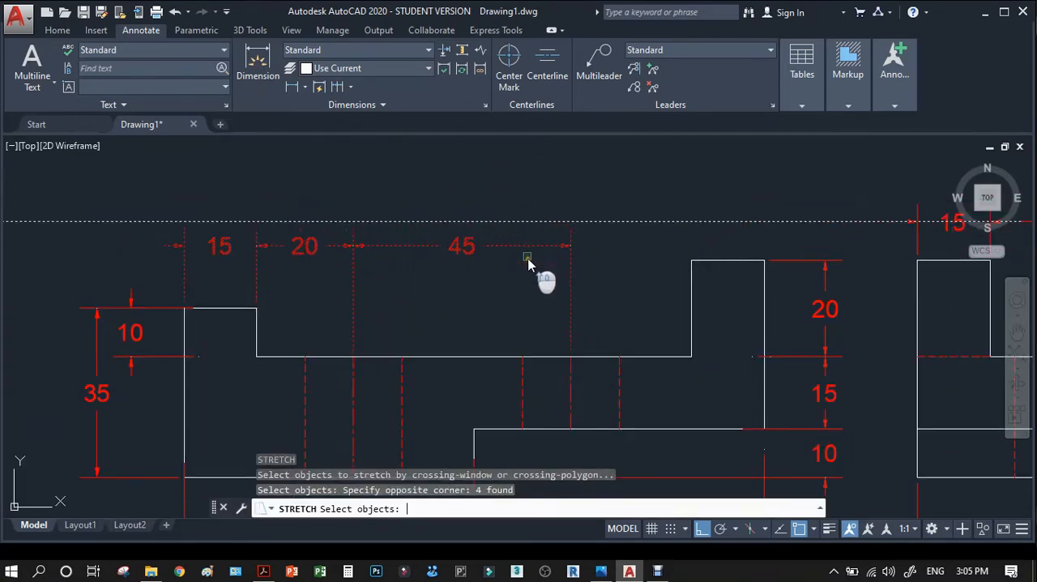
key("Return")
left_click(524, 245)
left_click(523, 221)
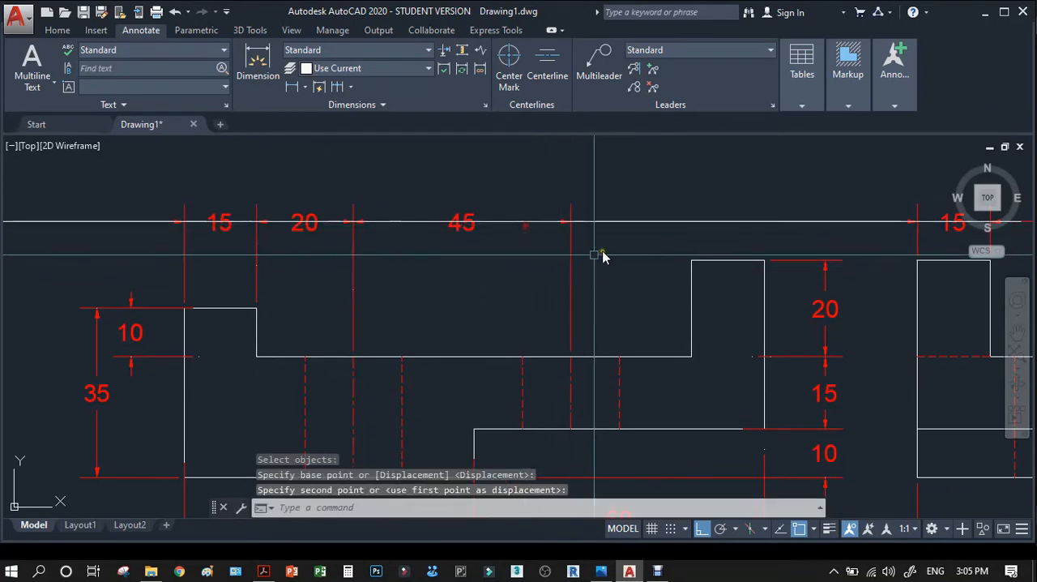
Erase the horizontal guide line above the front view.
left_click(644, 222)
key("Delete")
scroll(547, 258, "down", 2)
scroll(546, 262, "down", 6)
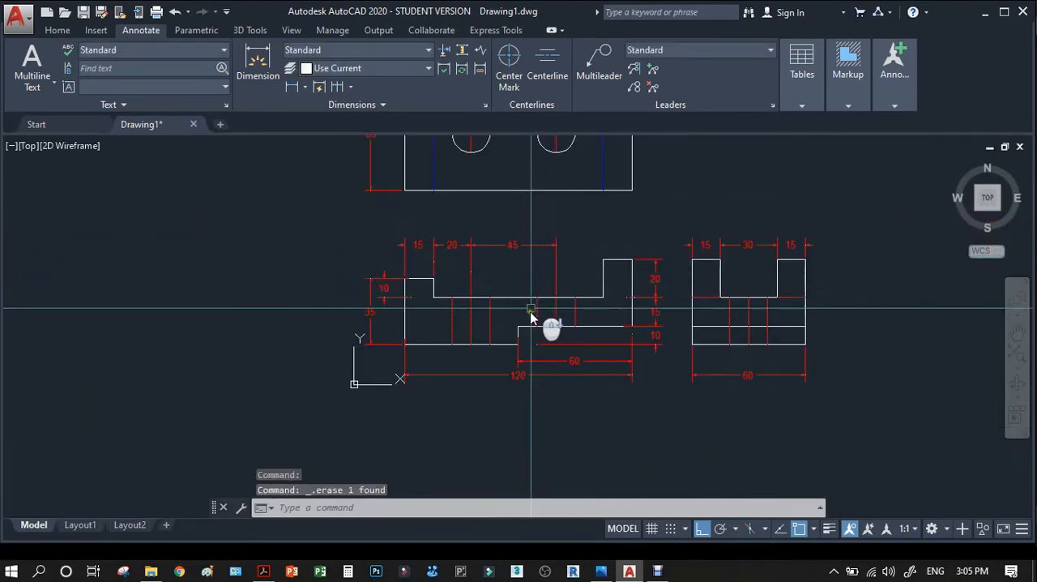
scroll(599, 317, "up", 5)
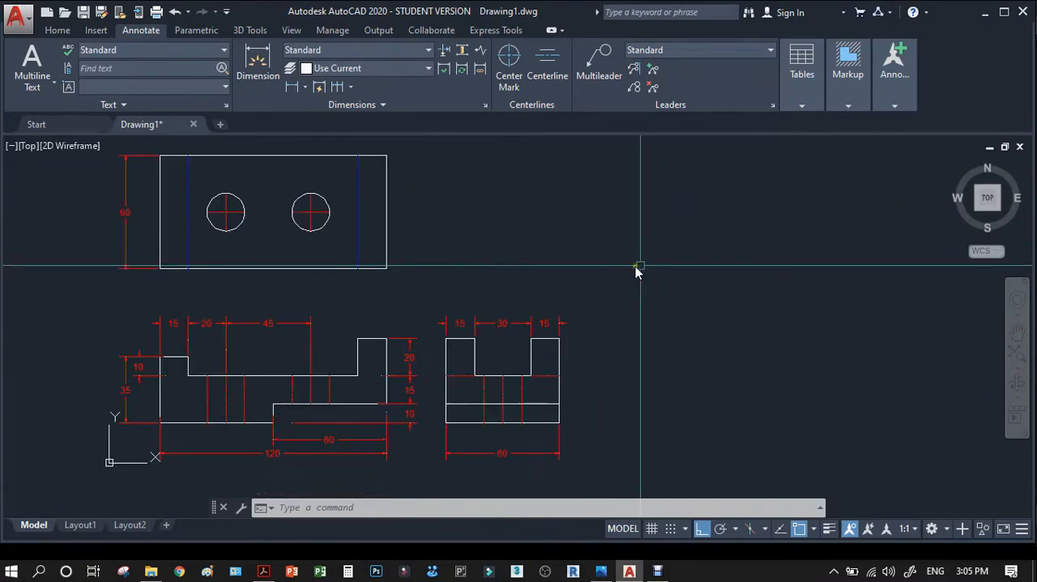
Set the grid snap type to Isometric snap in the drafting settings and make room beside the orthographic views.
scroll(345, 276, "down", 2)
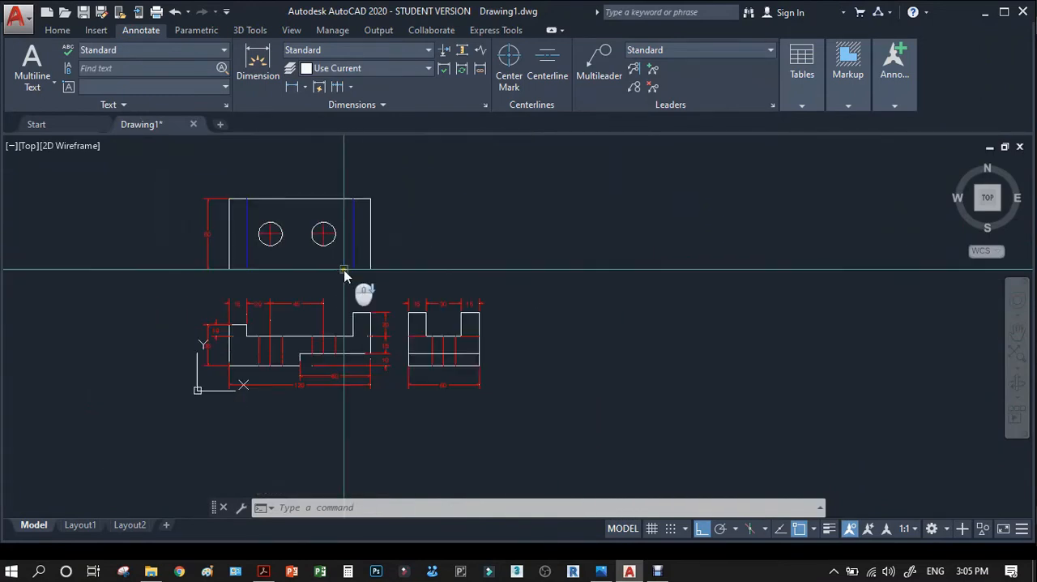
left_click(687, 529)
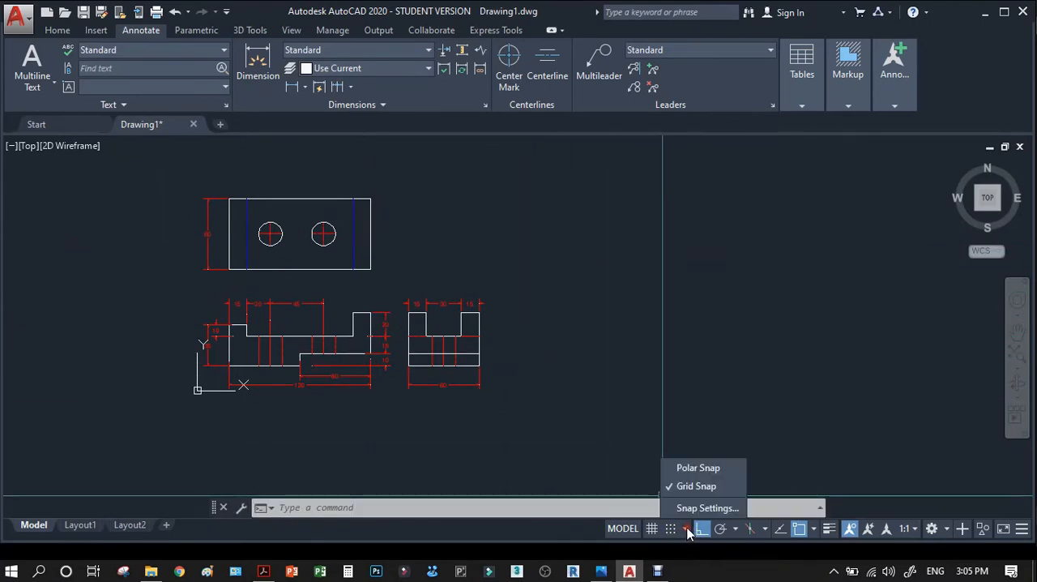
left_click(707, 508)
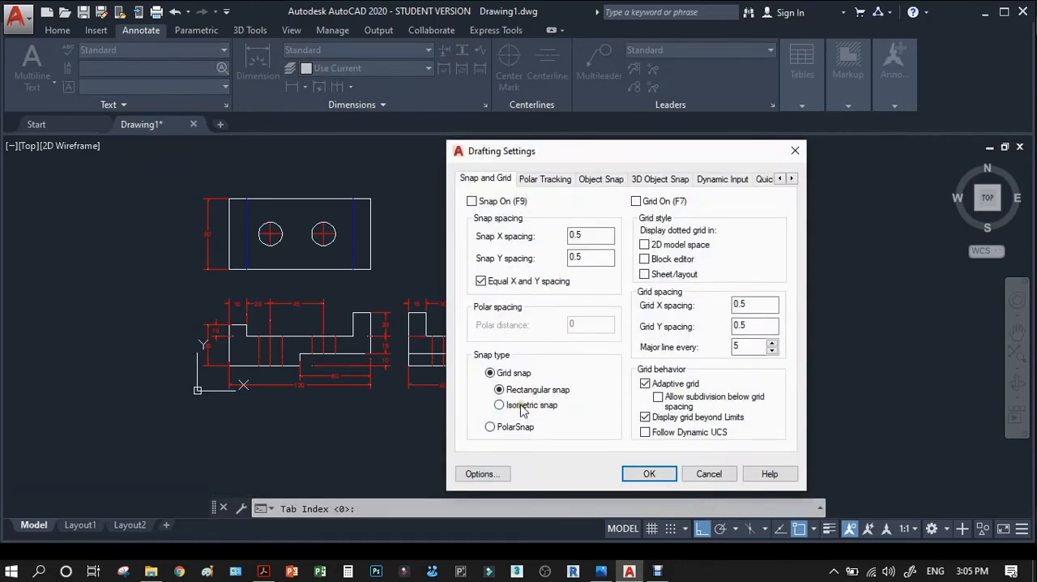
left_click(649, 474)
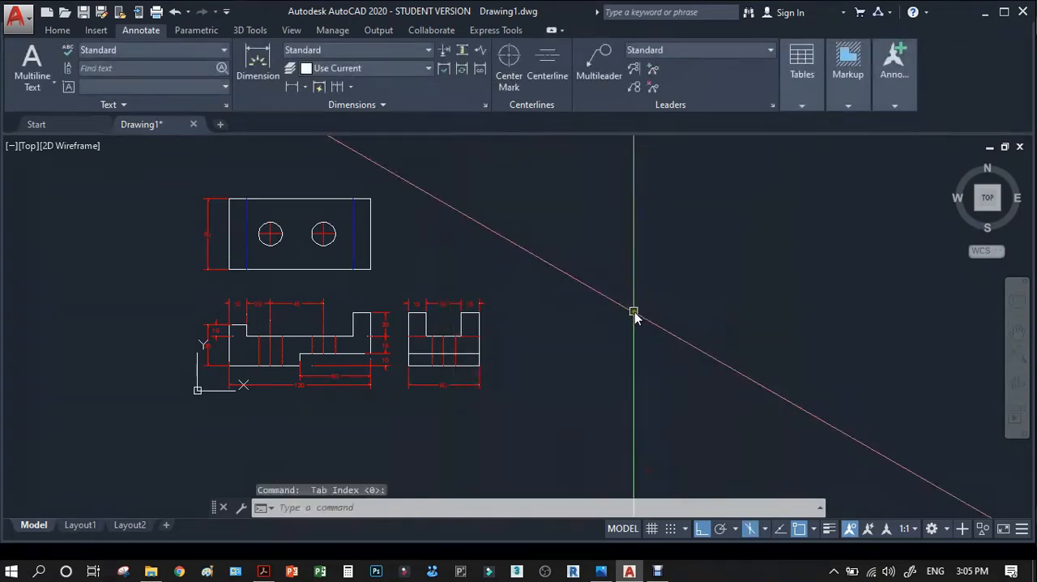
scroll(421, 329, "down", 2)
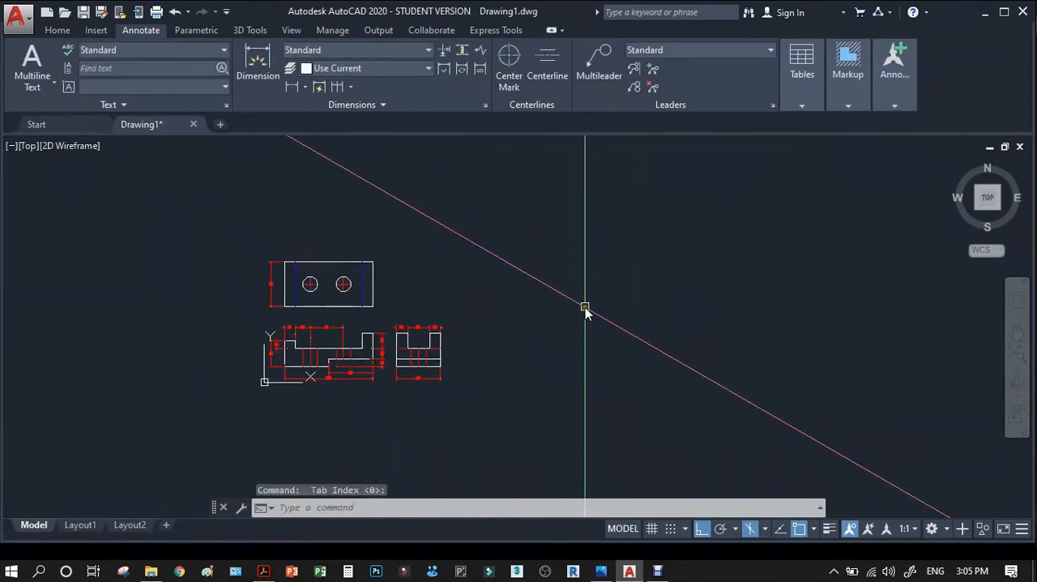
scroll(584, 309, "up", 2)
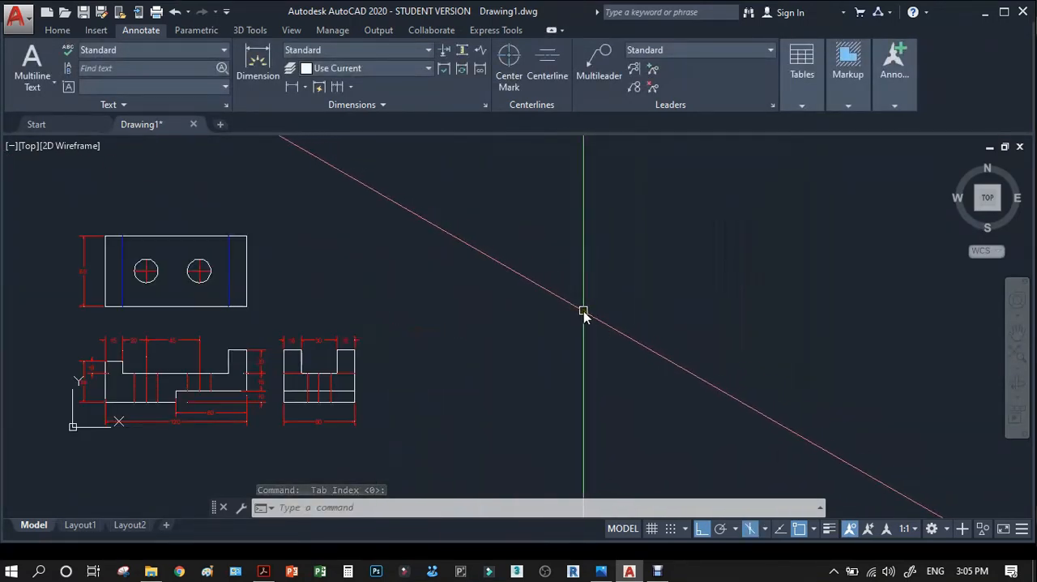
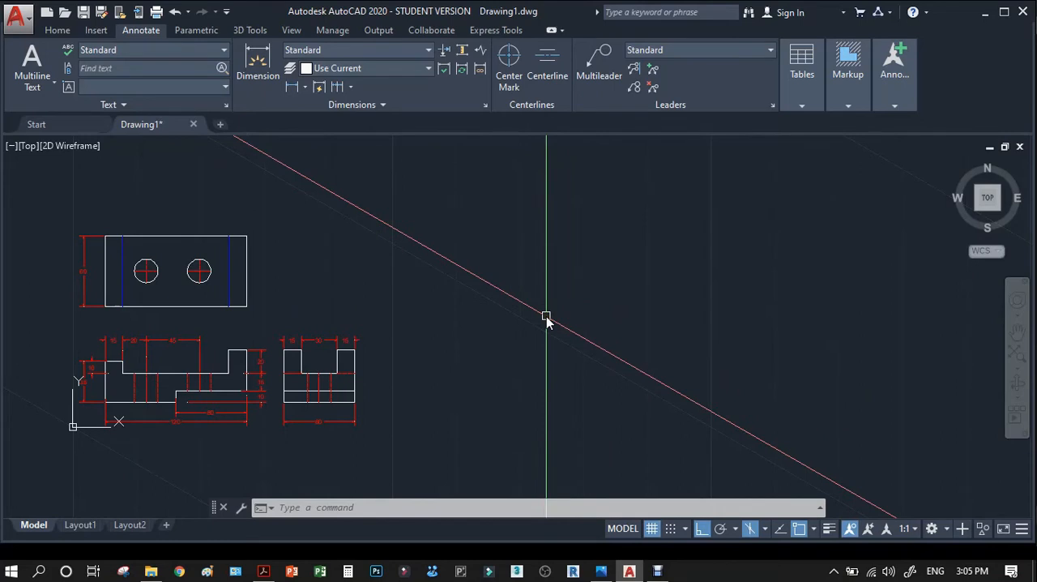
Cycle the isometric drafting plane through top, right and left to compare the crosshair directions.
key("F5")
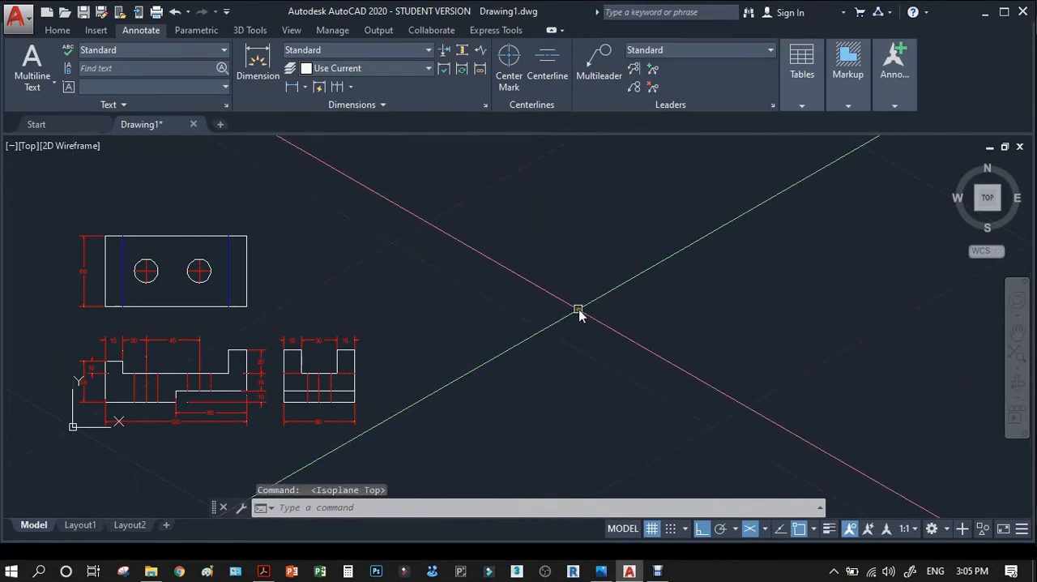
key("F5")
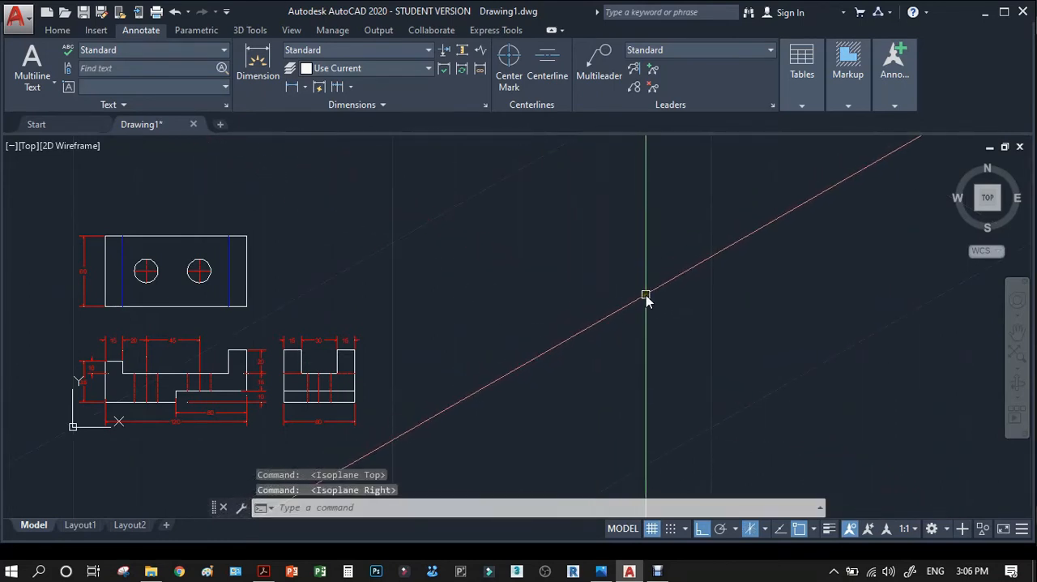
key("F5")
key("F5")
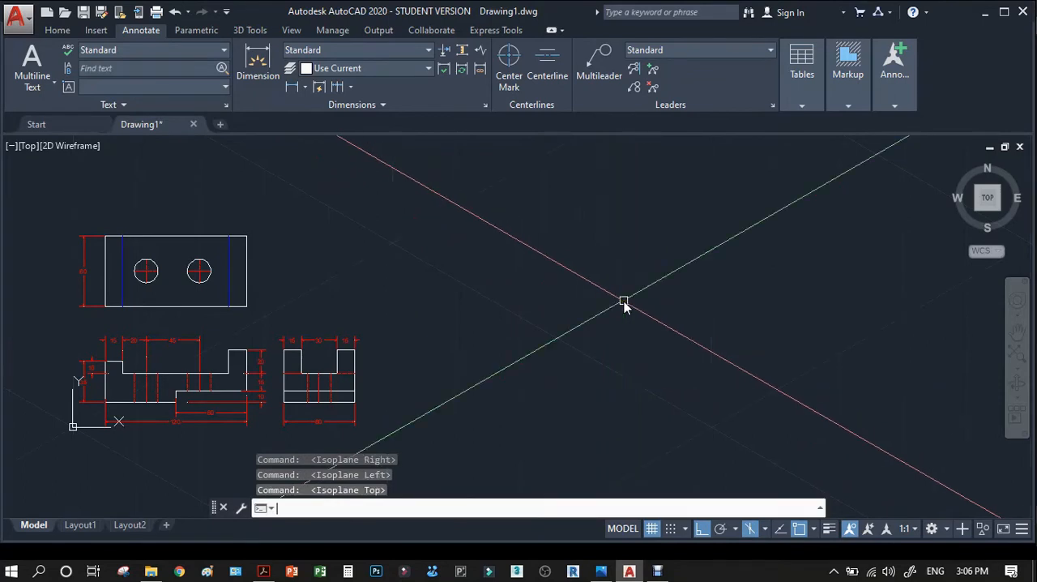
key("F5")
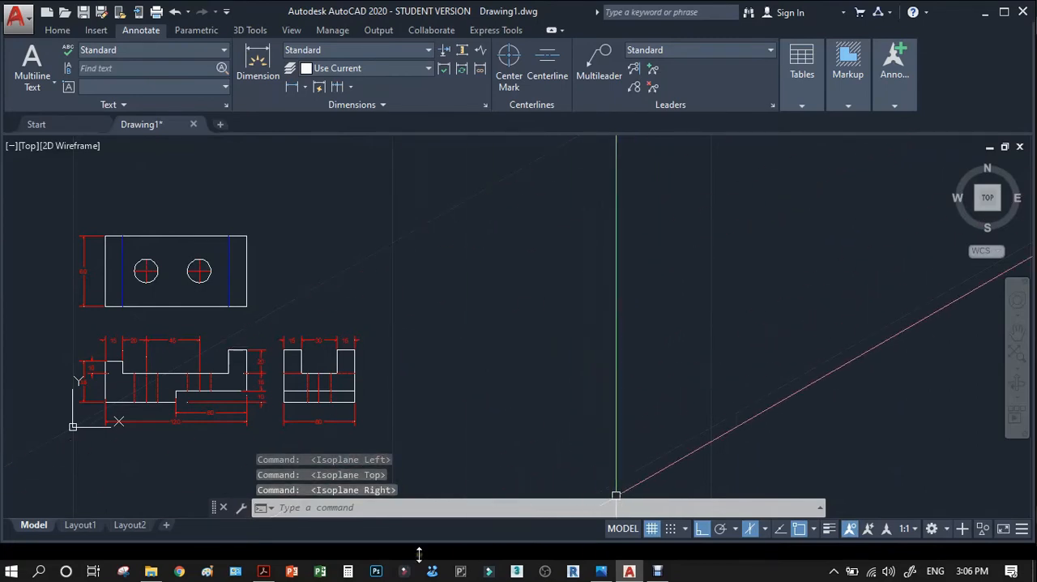
Switch to the reference PDF in Acrobat and examine the isometric view alongside the dimensioned orthographic views.
left_click(262, 571)
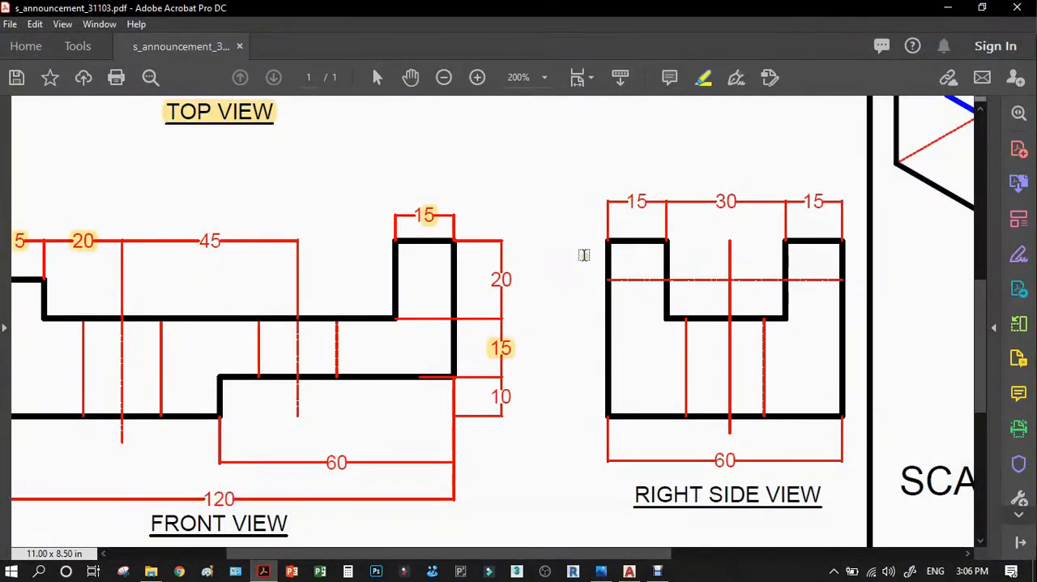
left_click_drag(614, 551, 854, 541)
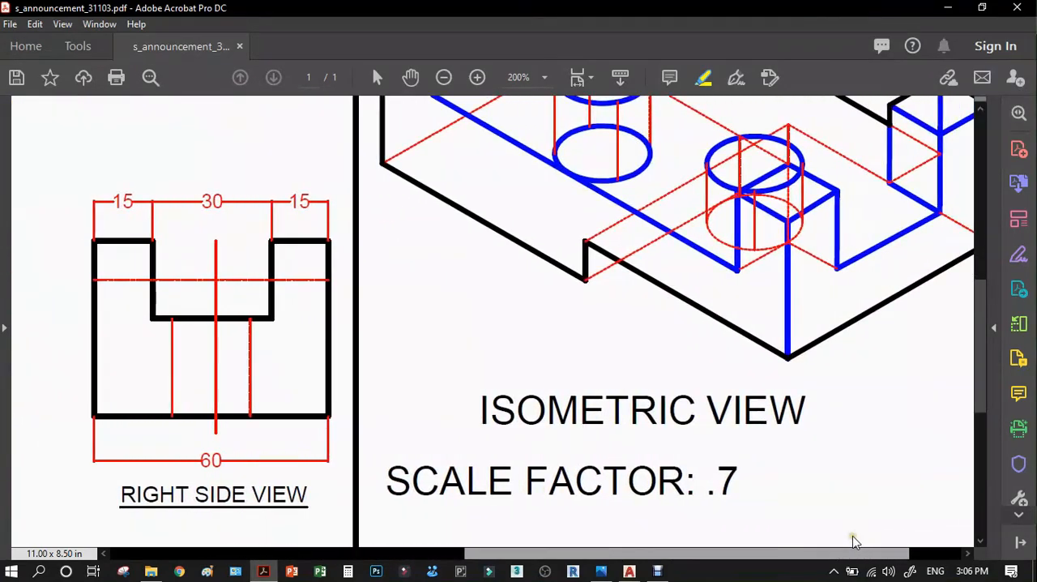
left_click(443, 77)
left_click(443, 77)
scroll(607, 255, "up", 3)
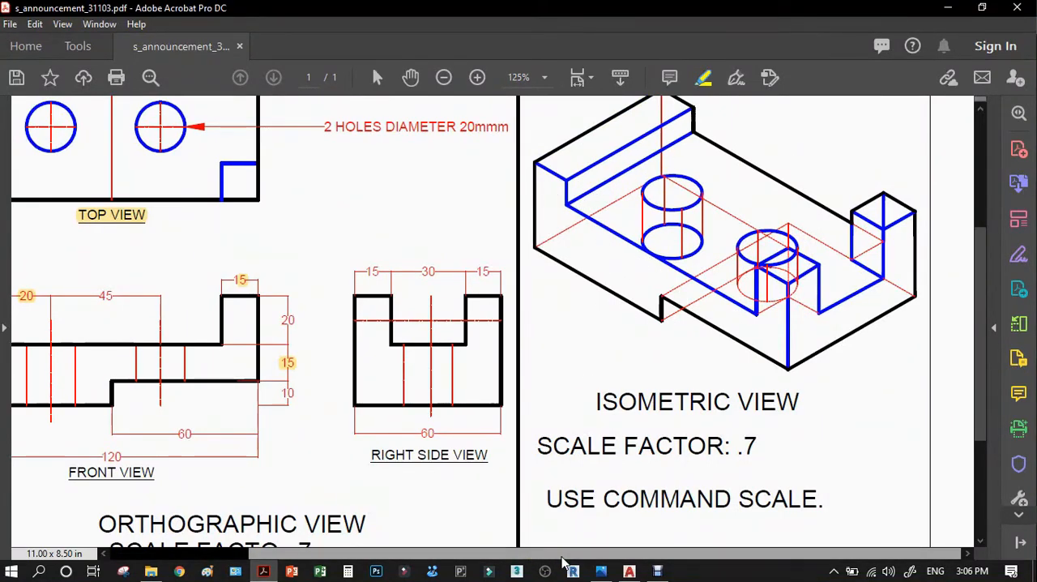
left_click_drag(565, 561, 453, 559)
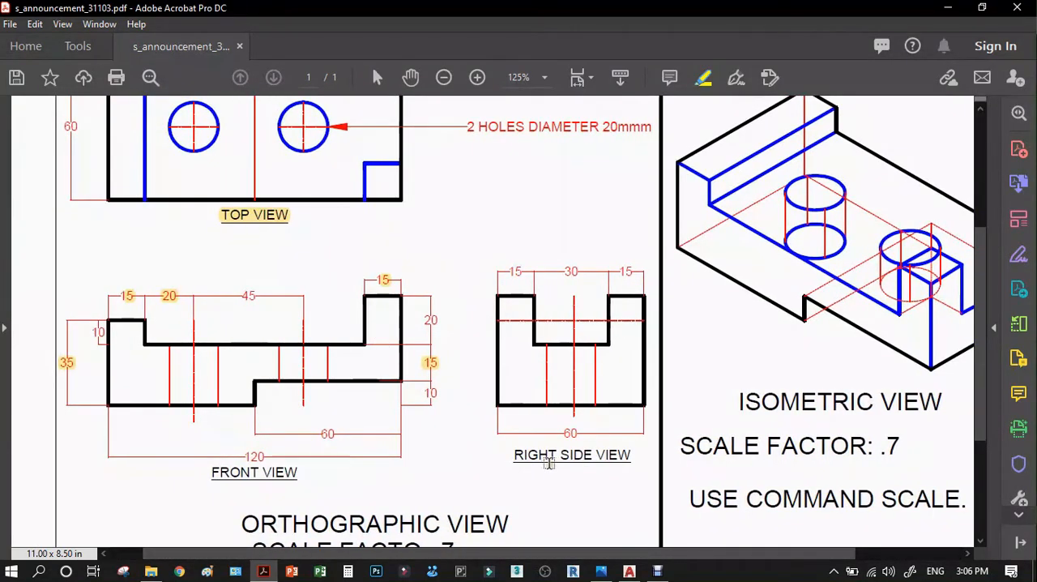
Return to the AutoCAD drawing and set the isometric drafting plane to left.
left_click(948, 10)
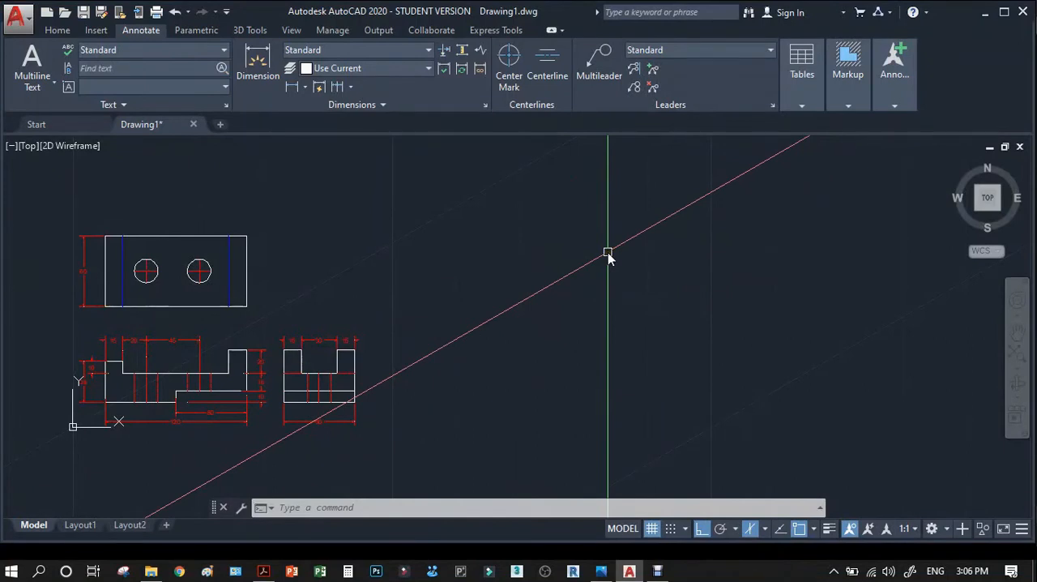
key("F5")
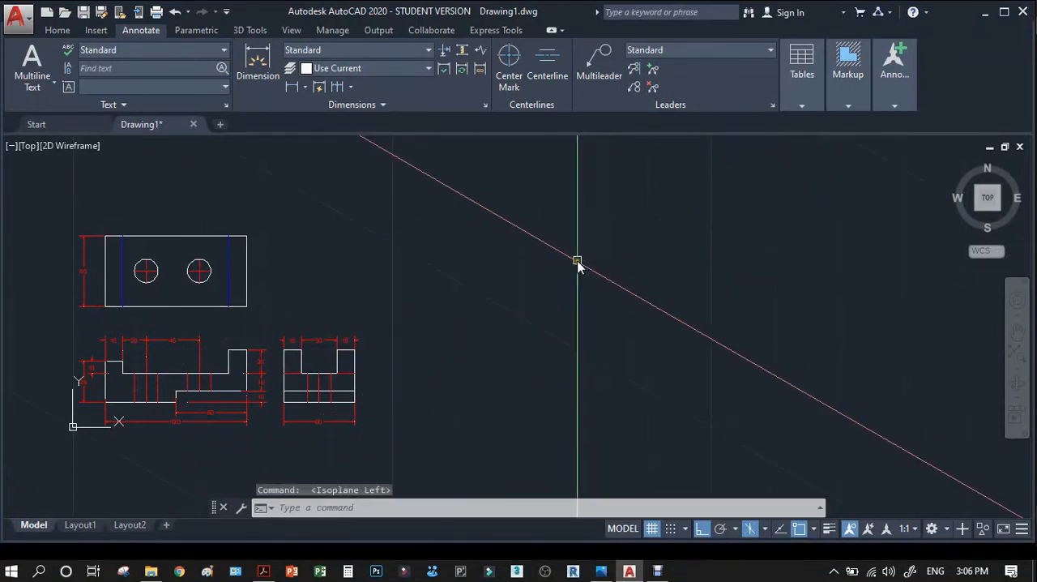
type("l")
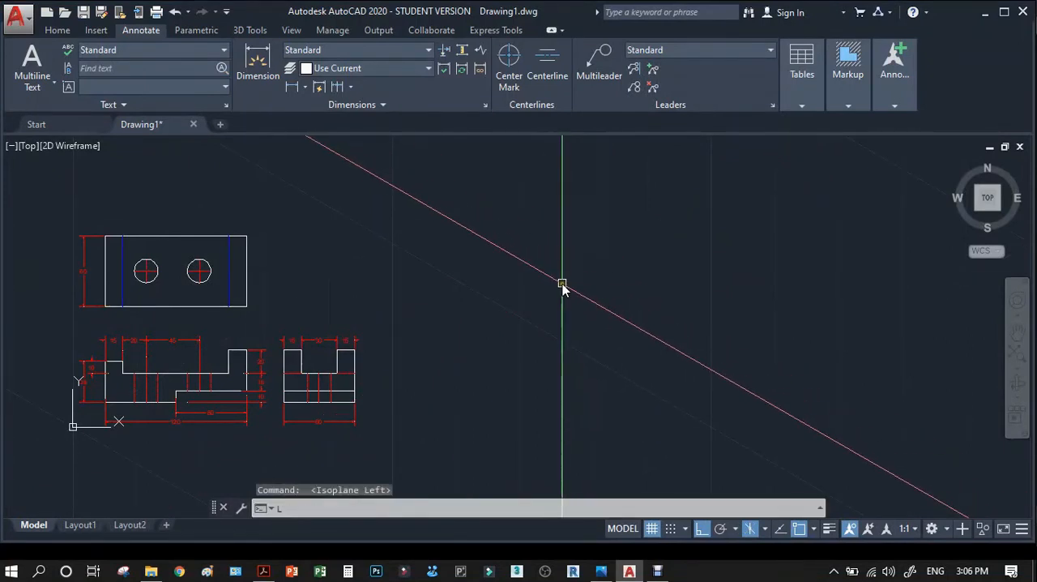
key("Return")
scroll(255, 405, "up", 5)
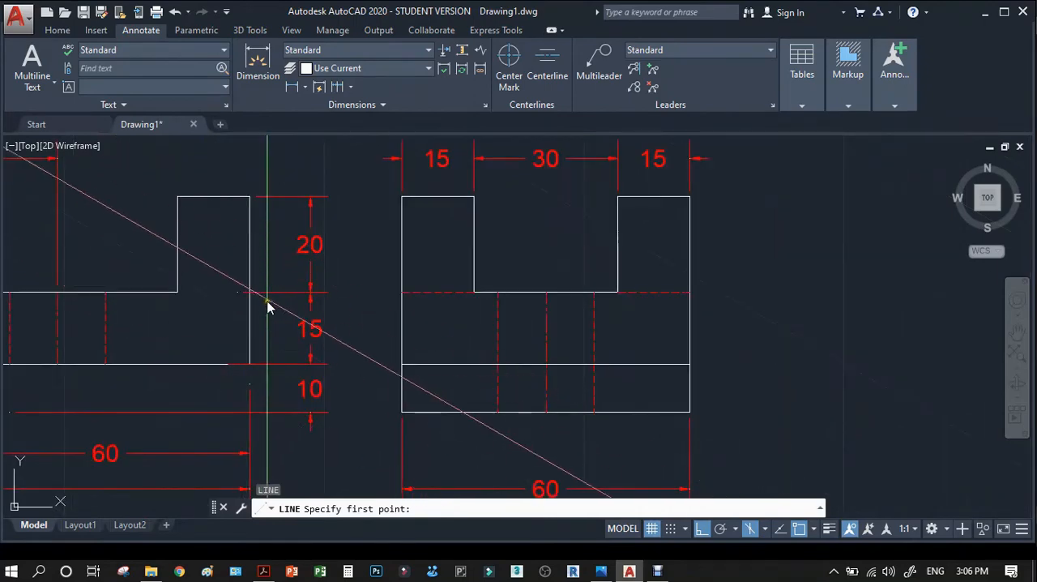
scroll(282, 328, "down", 5)
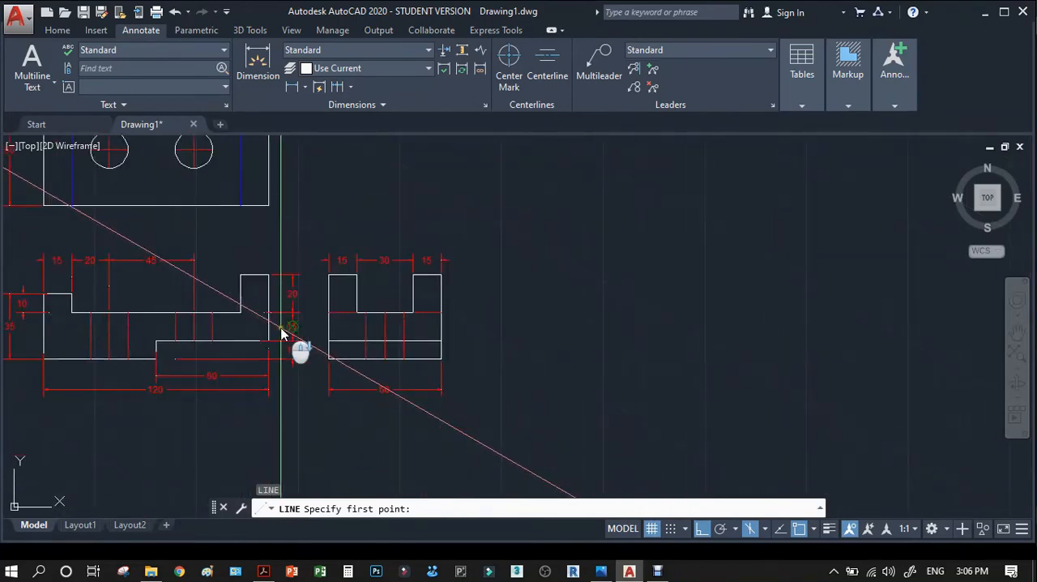
scroll(577, 363, "down", 2)
scroll(559, 340, "down", 2)
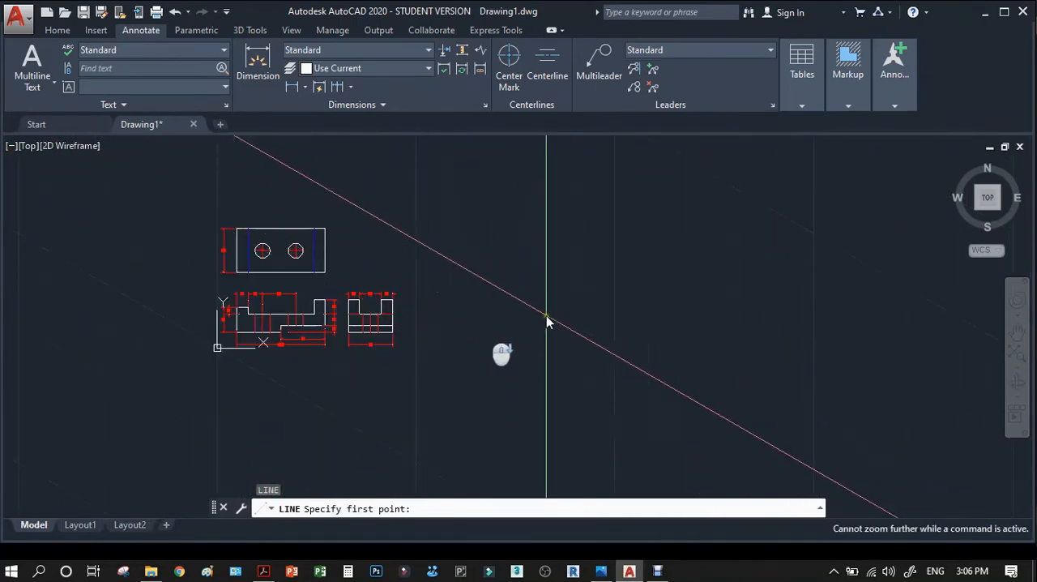
scroll(301, 337, "up", 6)
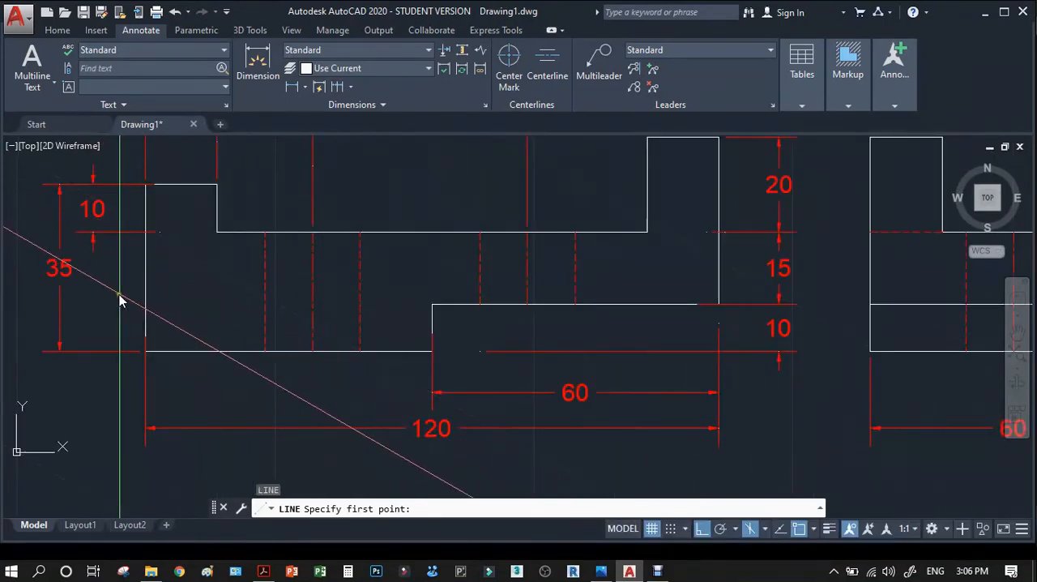
scroll(121, 308, "down", 4)
scroll(643, 338, "down", 1)
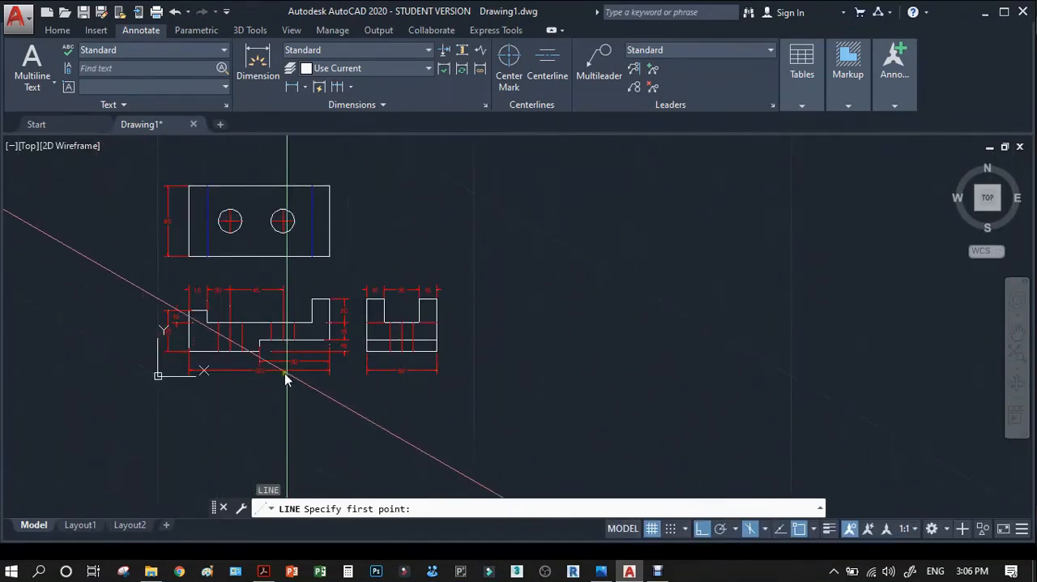
scroll(290, 366, "up", 1)
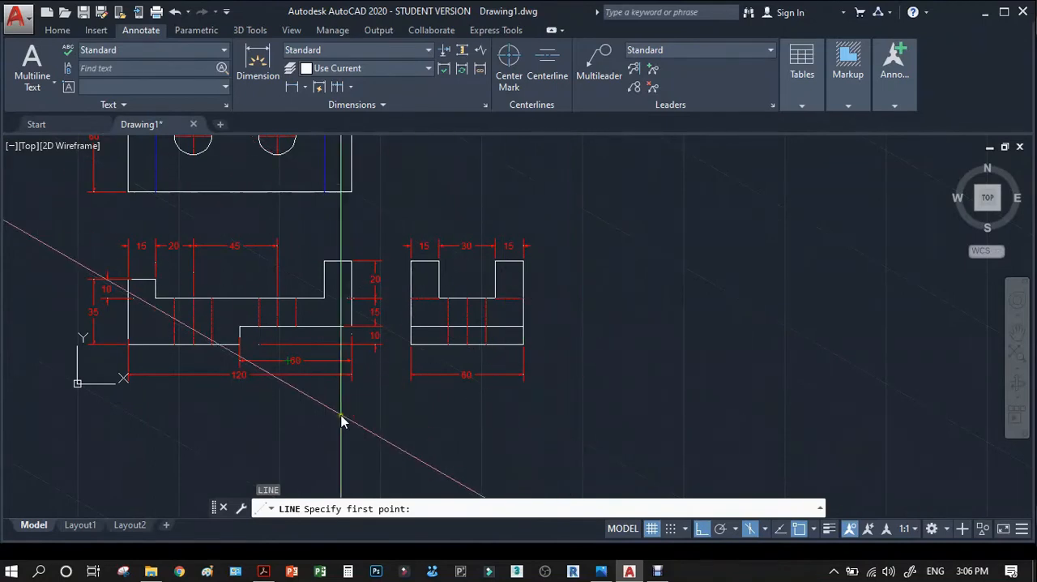
key("Escape")
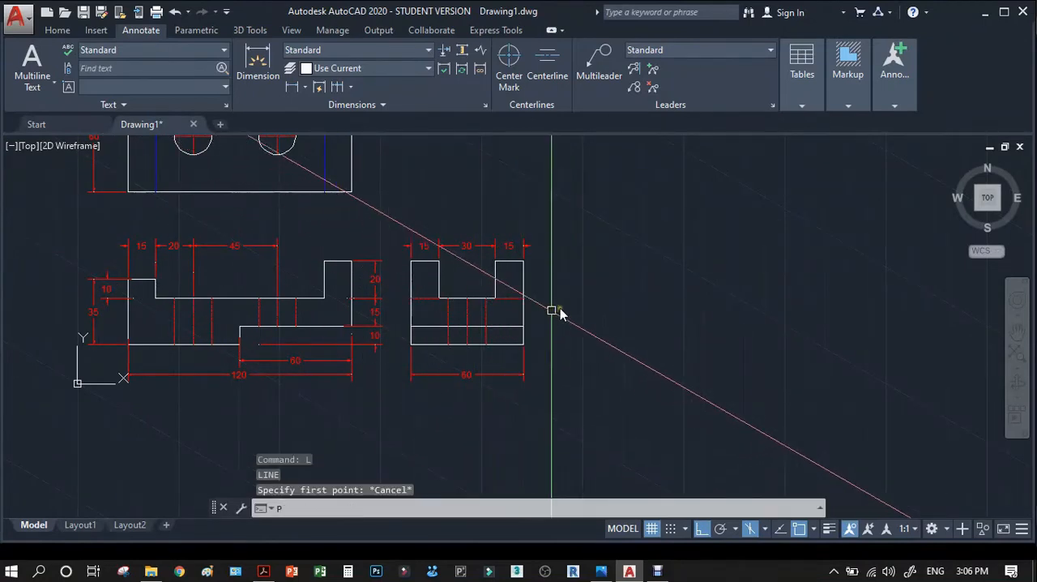
Start the isometric view's outline in the clear space beside the orthographic views with a vertical line 35 long, going down.
type("p")
key("Return")
mouse_move(620, 233)
left_mouse_down()
mouse_move(579, 262)
mouse_move(547, 306)
left_mouse_up()
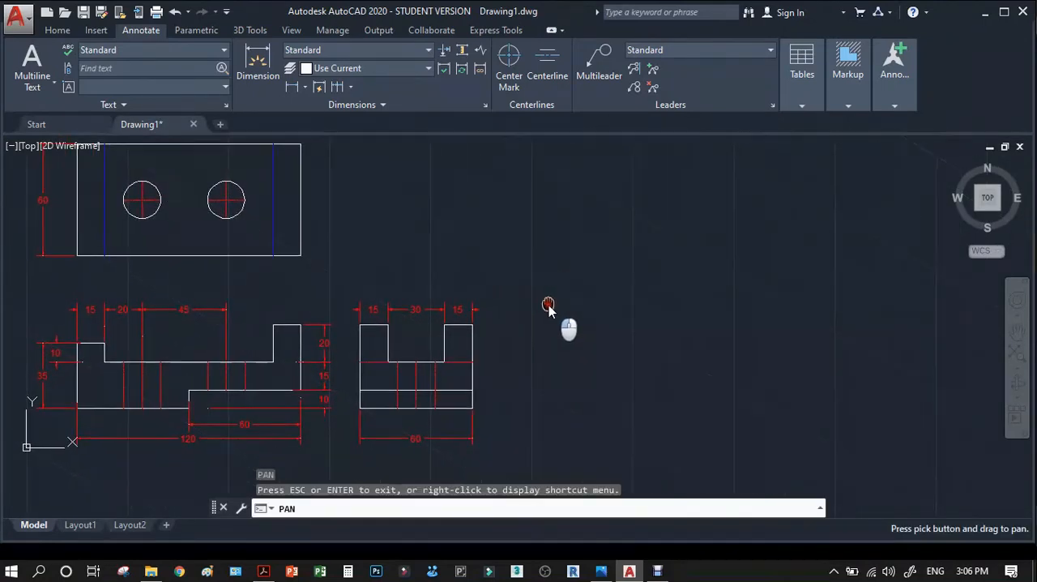
key("Escape")
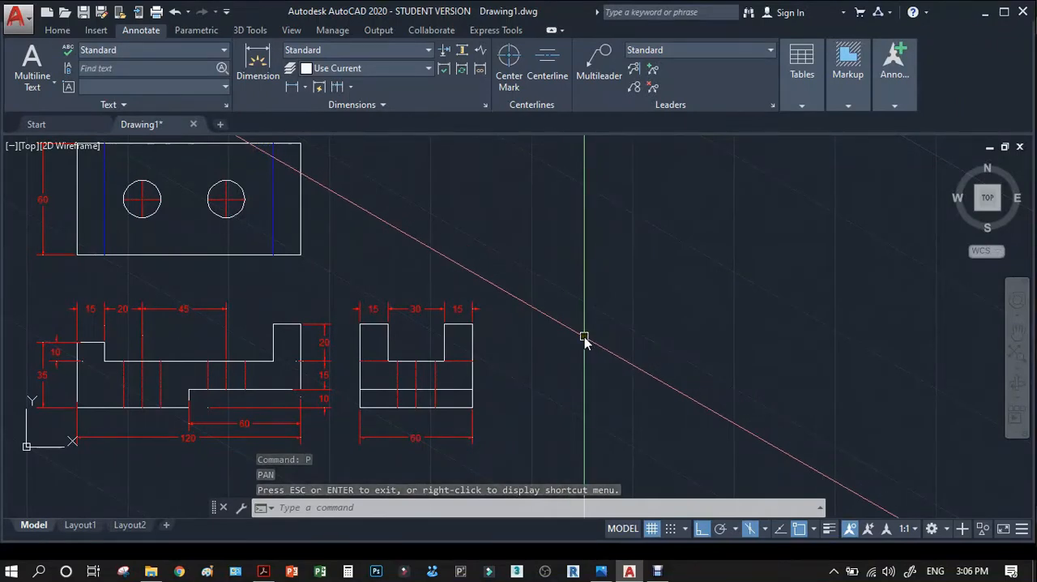
type("l")
key("Return")
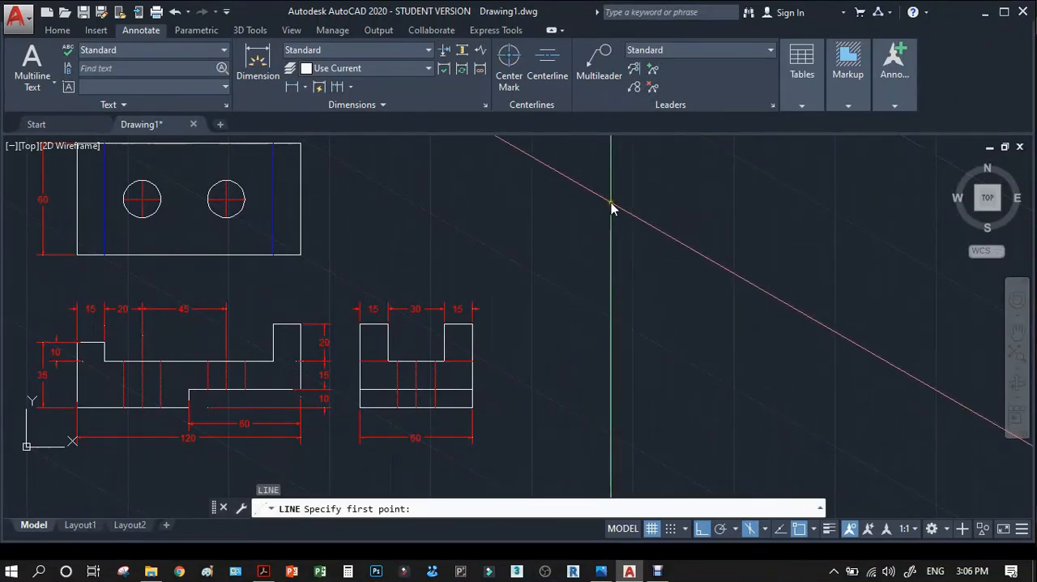
left_click(610, 202)
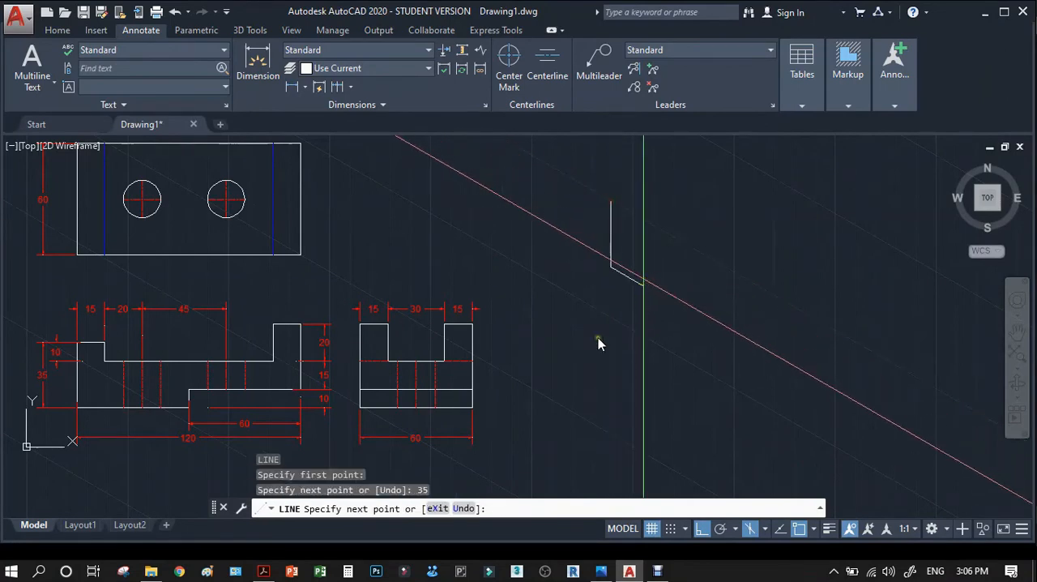
Continue the isometric outline from the vertical edge's lower end with a lower edge 60 long, sloping down to the right.
scroll(35, 405, "up", 7)
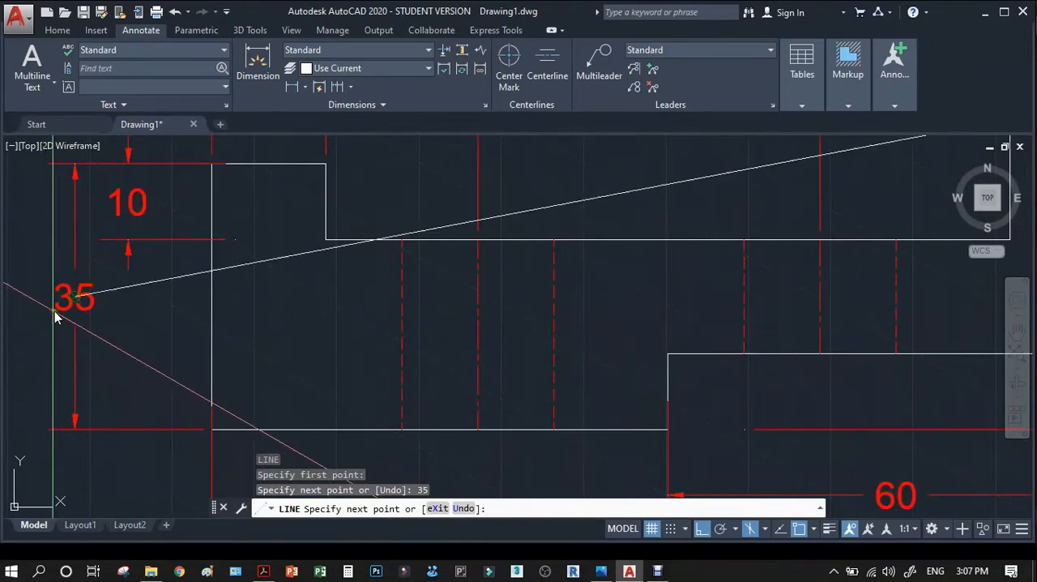
scroll(53, 304, "down", 5)
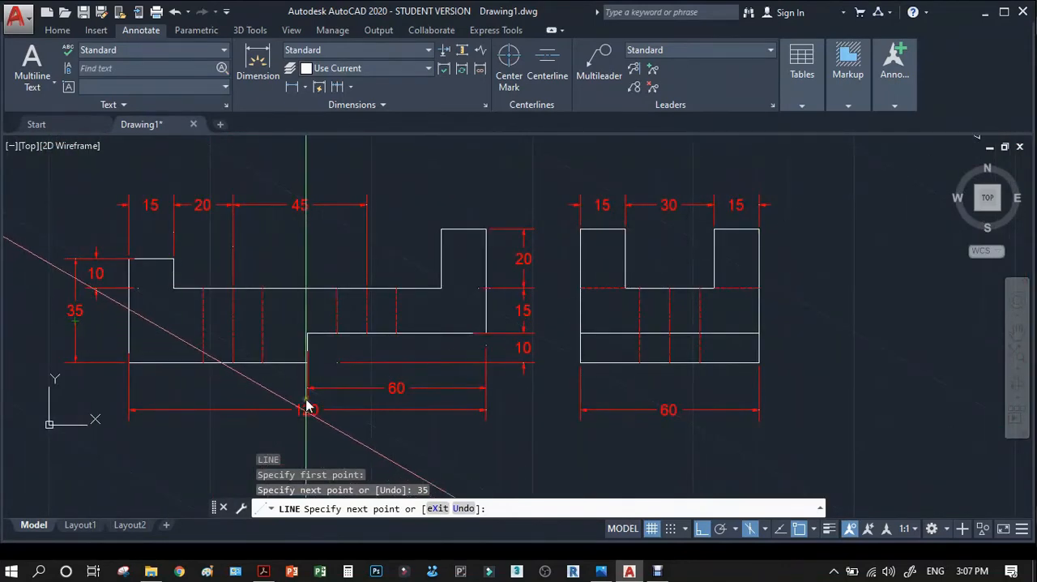
scroll(283, 417, "down", 3)
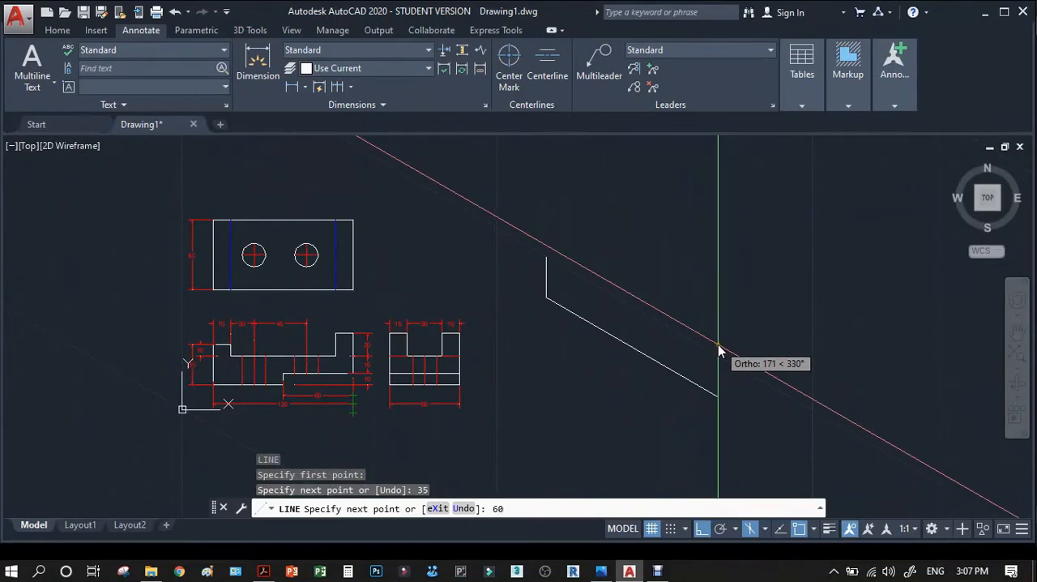
key("Return")
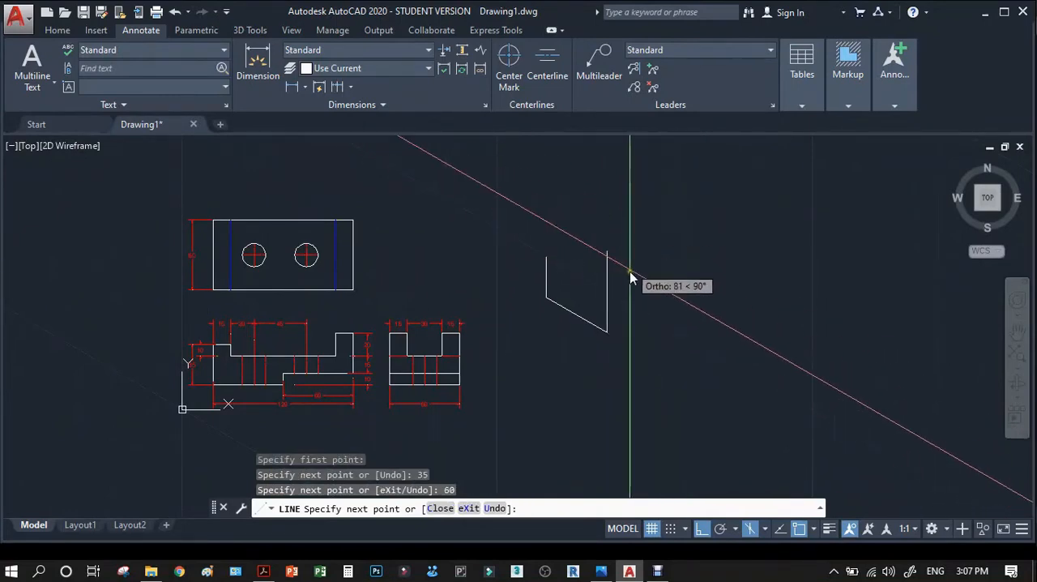
Continue the isometric outline straight up by 10 to form the riser of the underside step.
scroll(624, 317, "up", 4)
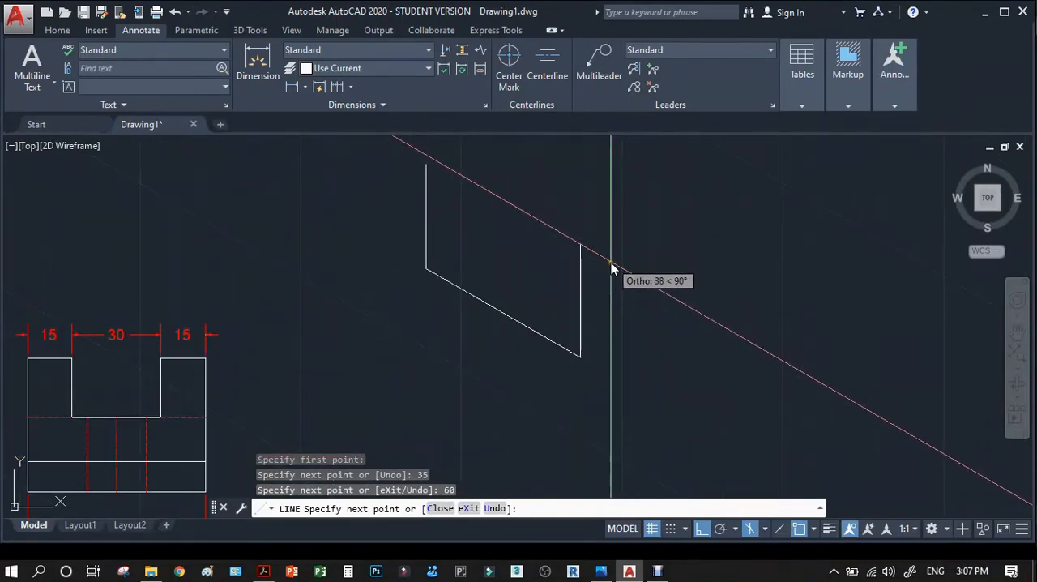
scroll(615, 238, "down", 2)
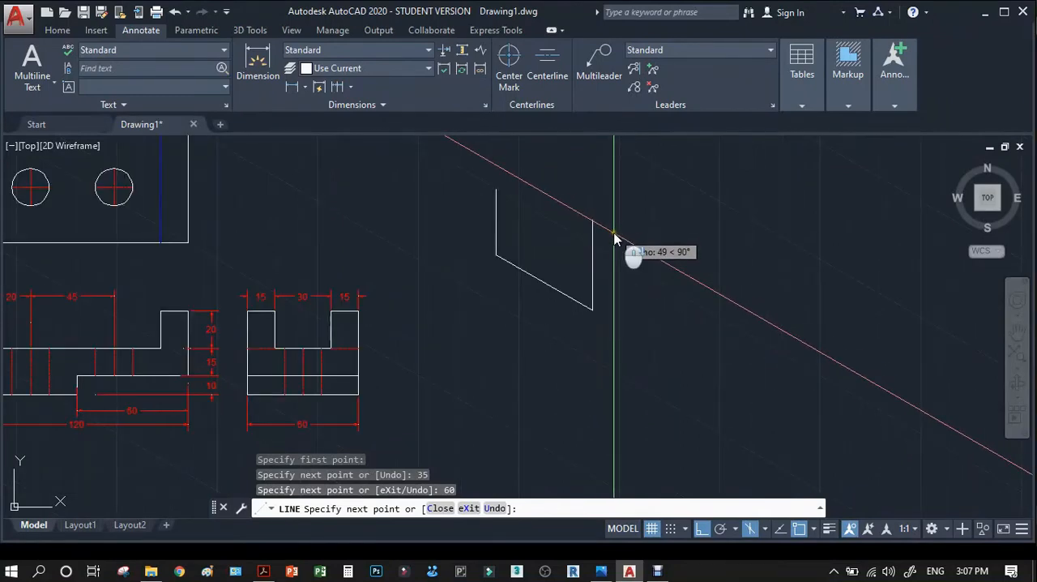
scroll(168, 377, "up", 4)
scroll(508, 329, "down", 2)
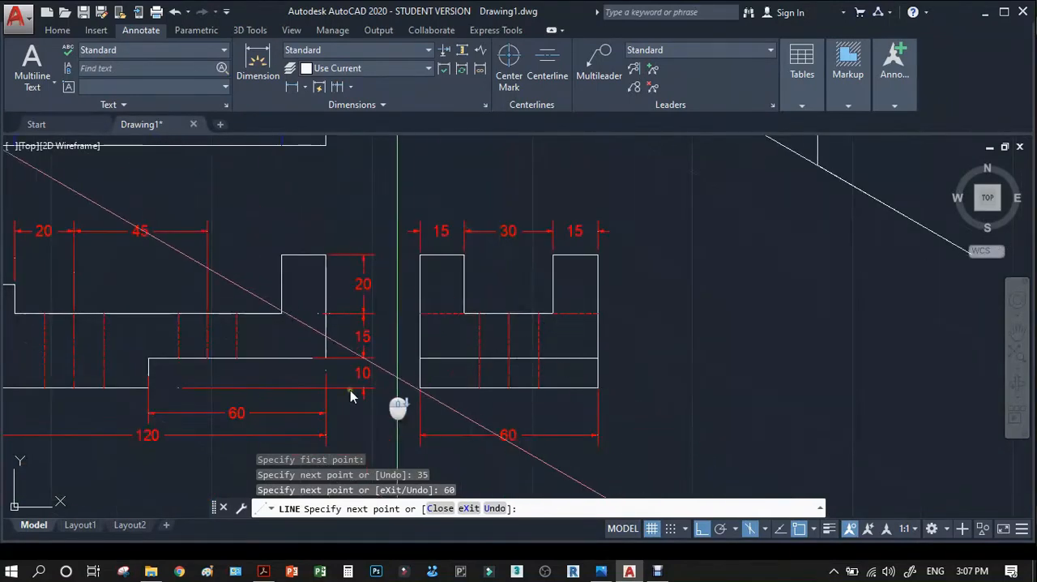
scroll(215, 417, "up", 2)
scroll(387, 372, "down", 4)
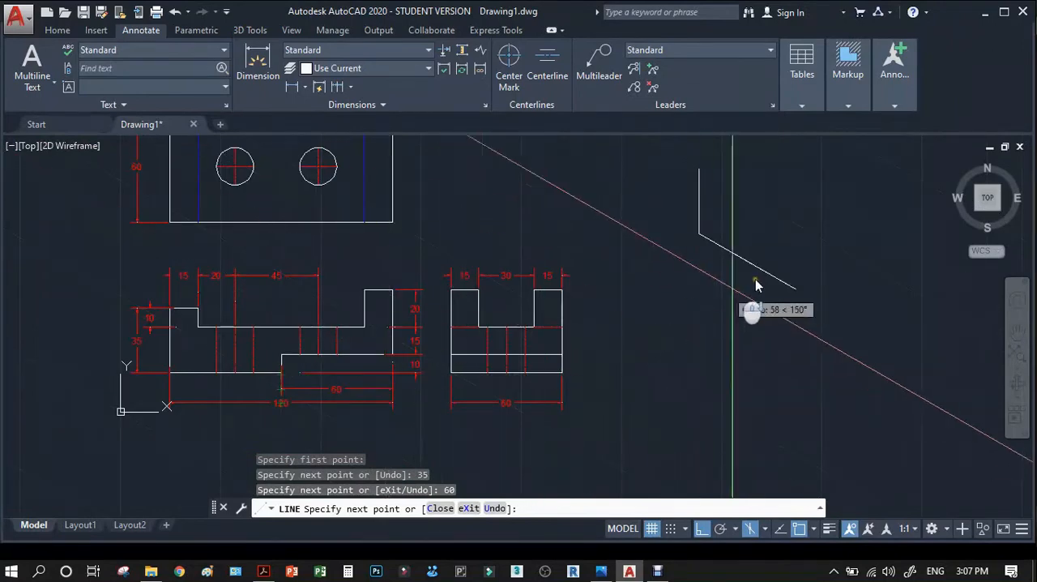
left_click(754, 284)
type("10")
key("Return")
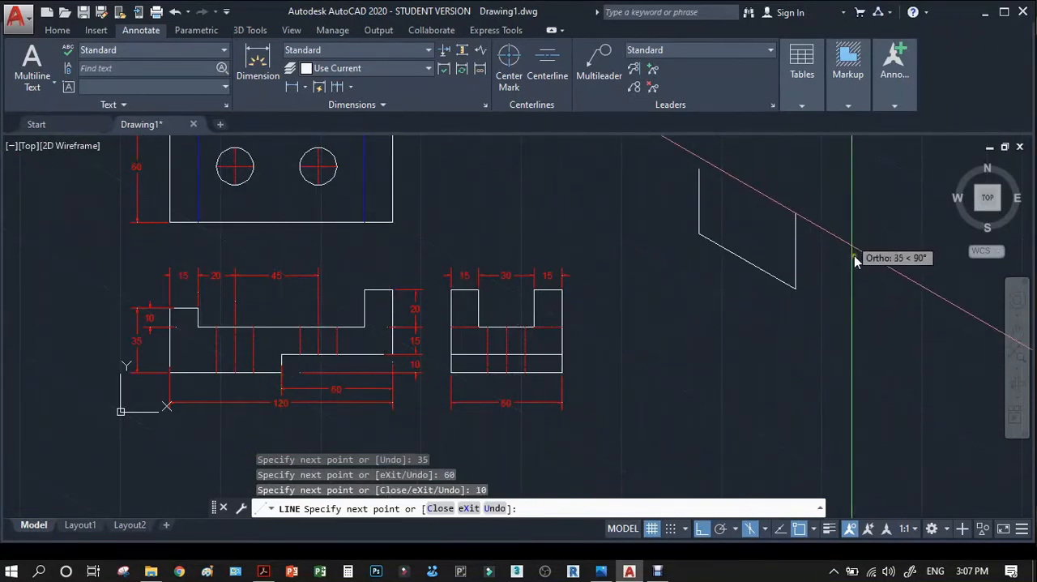
Continue the isometric outline from the riser's upper end with a raised lower edge 60 long, parallel to the first.
scroll(328, 402, "up", 3)
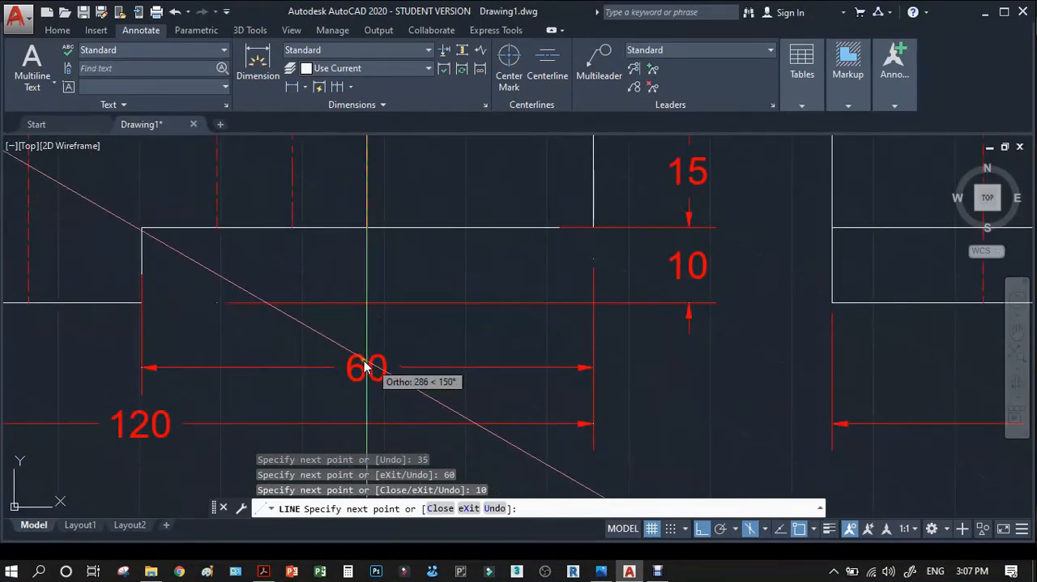
scroll(348, 405, "down", 4)
scroll(592, 393, "down", 3)
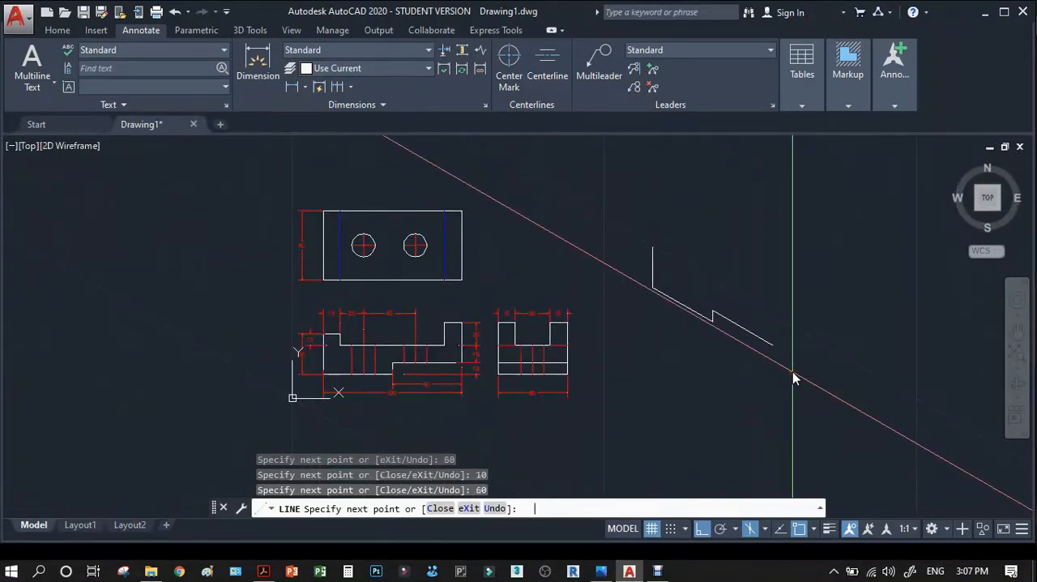
Continue the isometric outline straight up by 35 from the right end of the raised lower edge.
scroll(479, 382, "up", 3)
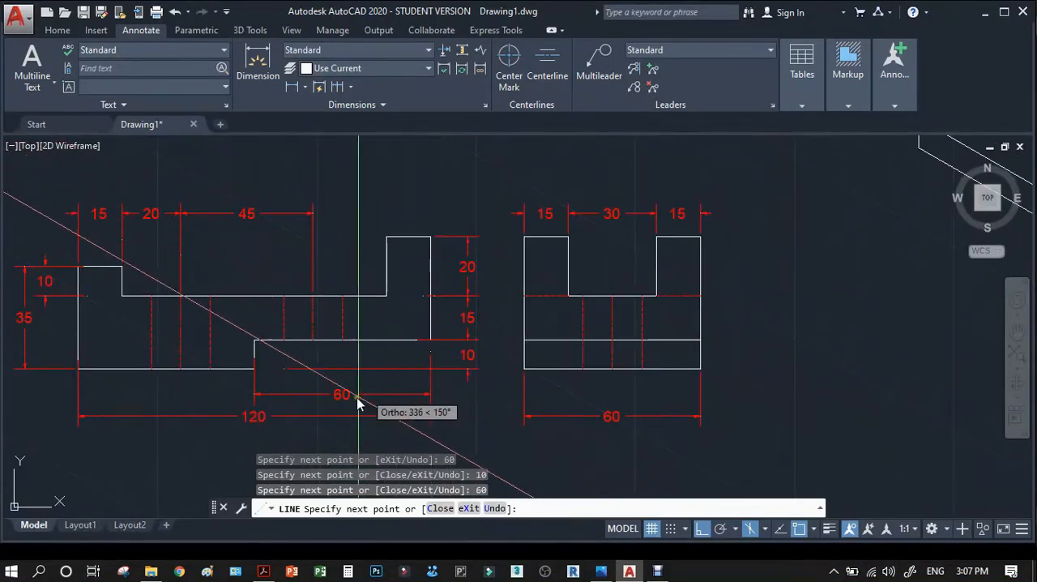
scroll(433, 353, "up", 6)
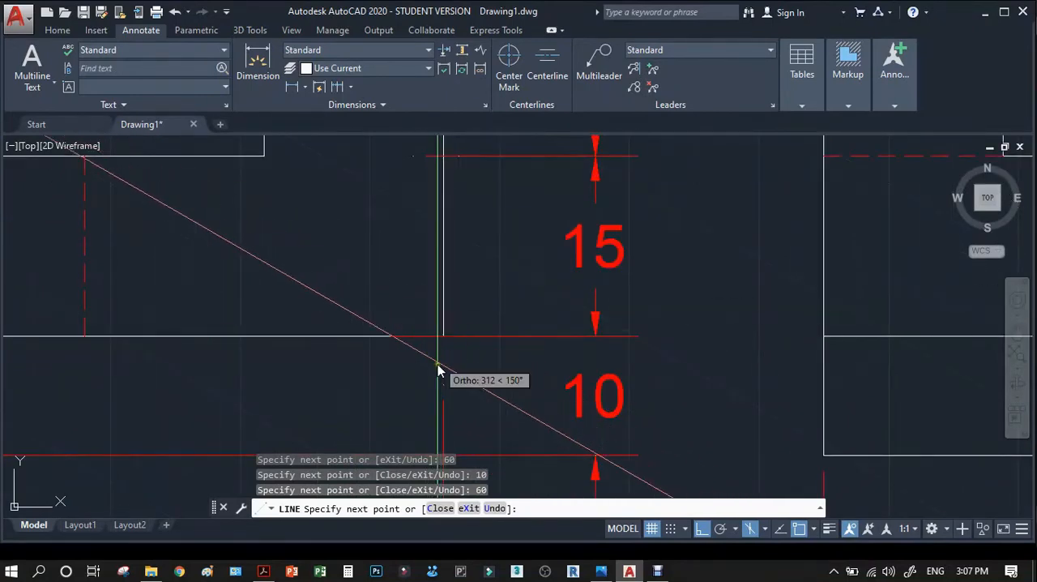
scroll(438, 371, "down", 3)
scroll(432, 381, "down", 3)
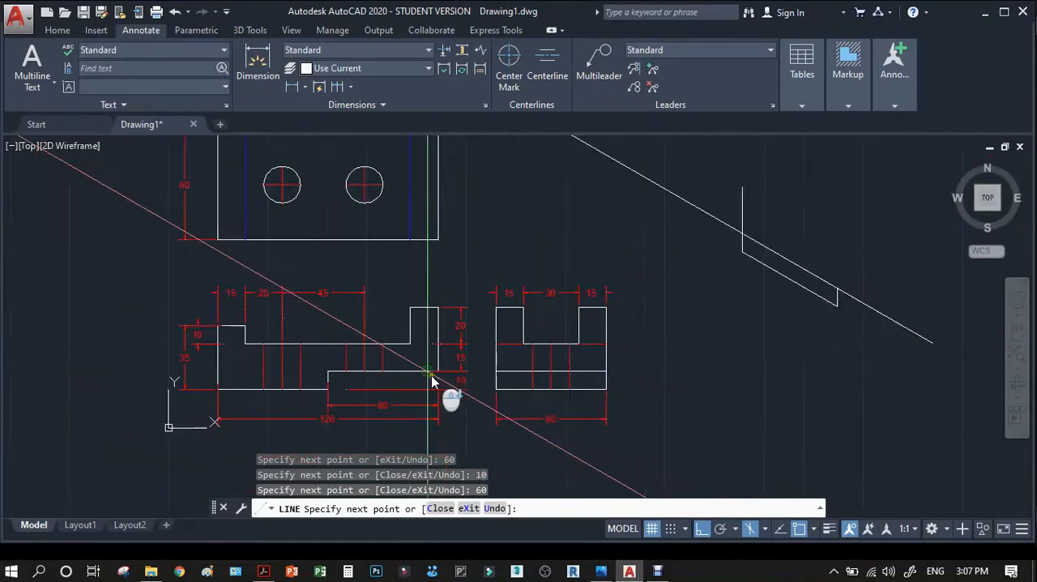
scroll(440, 375, "down", 3)
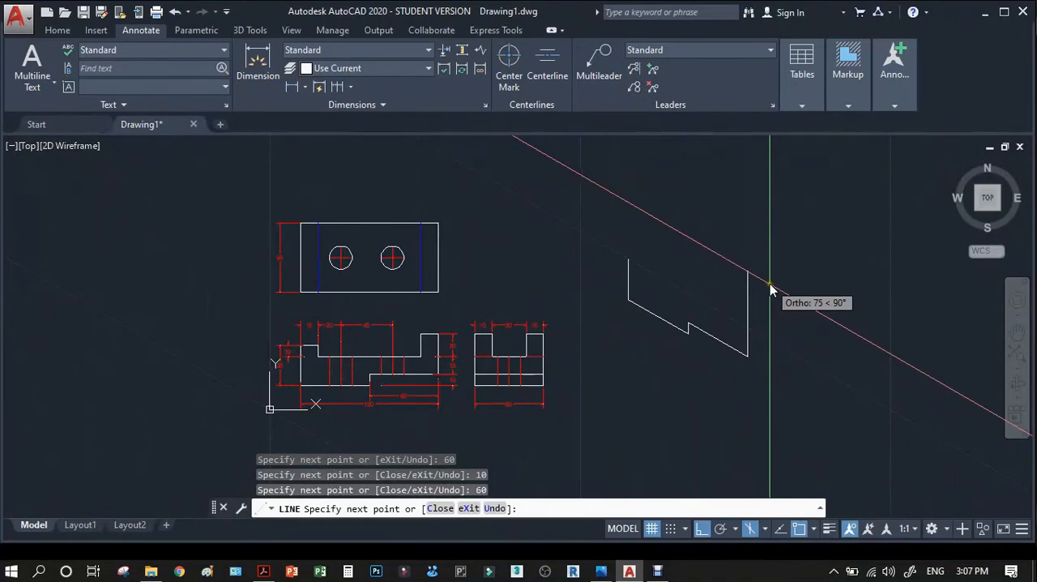
key("Return")
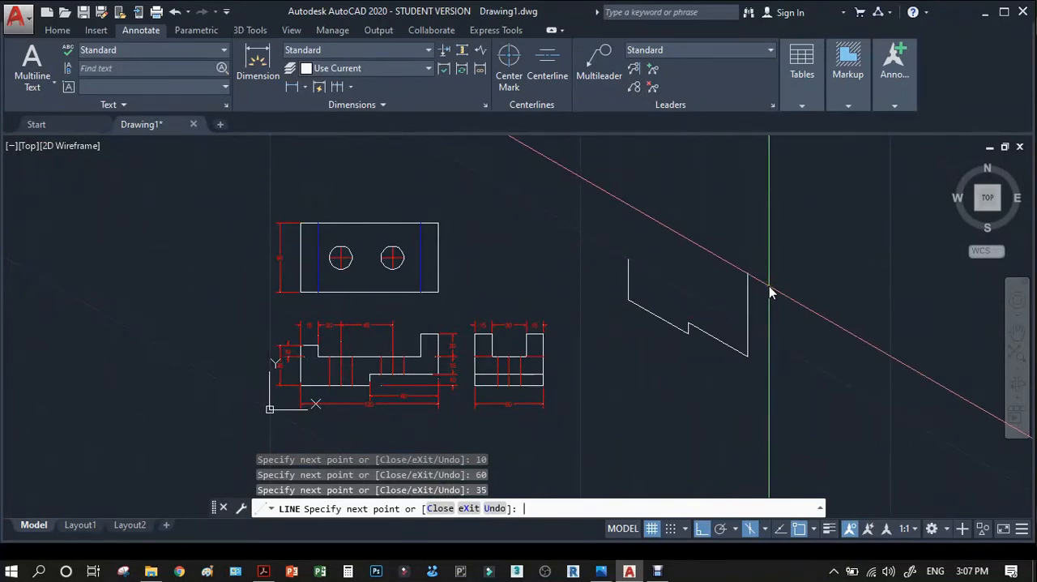
Check the reference PDF for the right upright's width, and continue the outline with a 15 long top edge sloping up to the left.
scroll(701, 328, "up", 2)
scroll(703, 324, "up", 2)
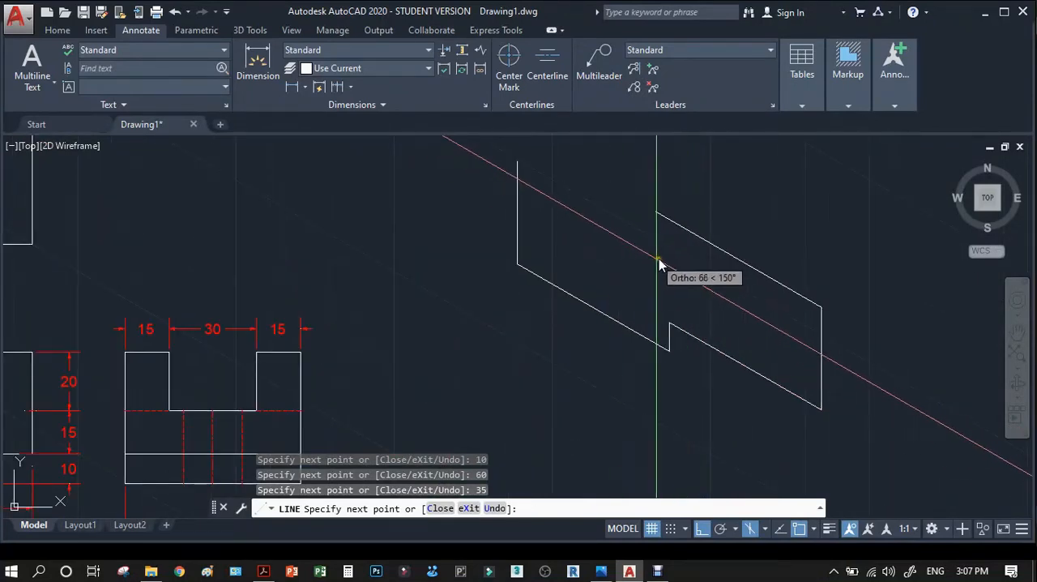
scroll(664, 275, "down", 2)
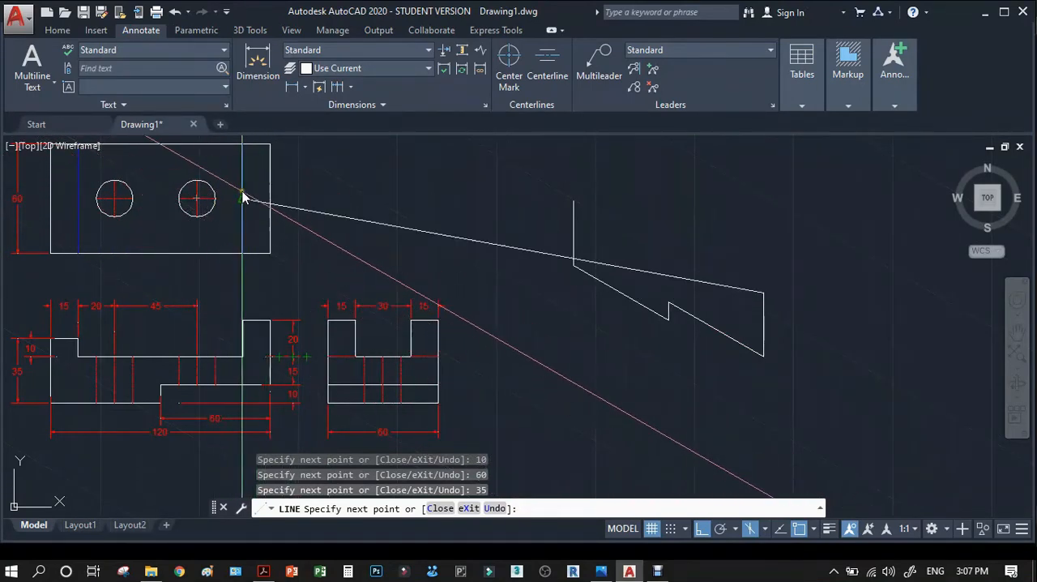
scroll(218, 183, "up", 3)
scroll(313, 182, "down", 6)
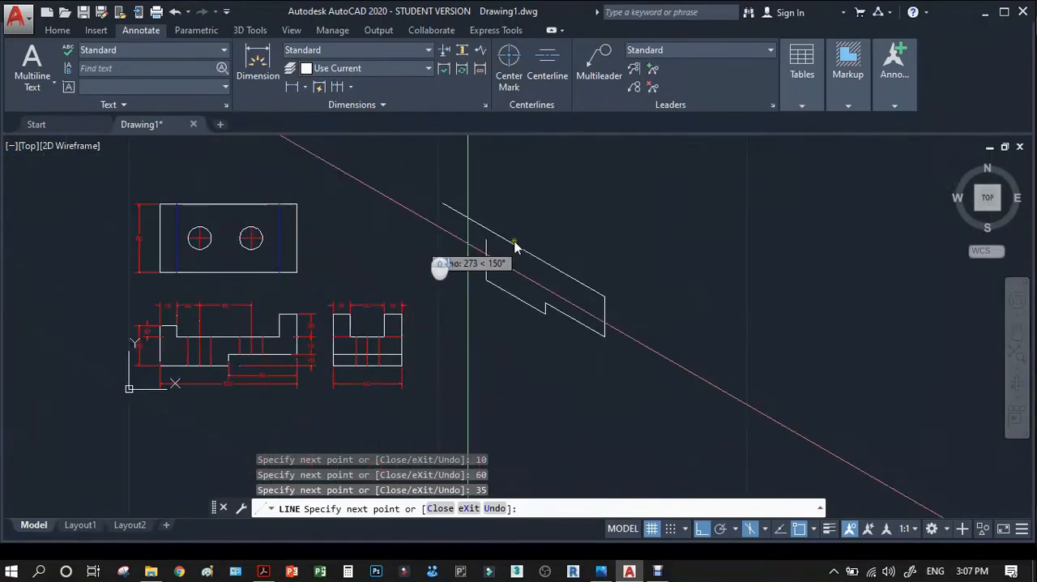
scroll(549, 283, "up", 2)
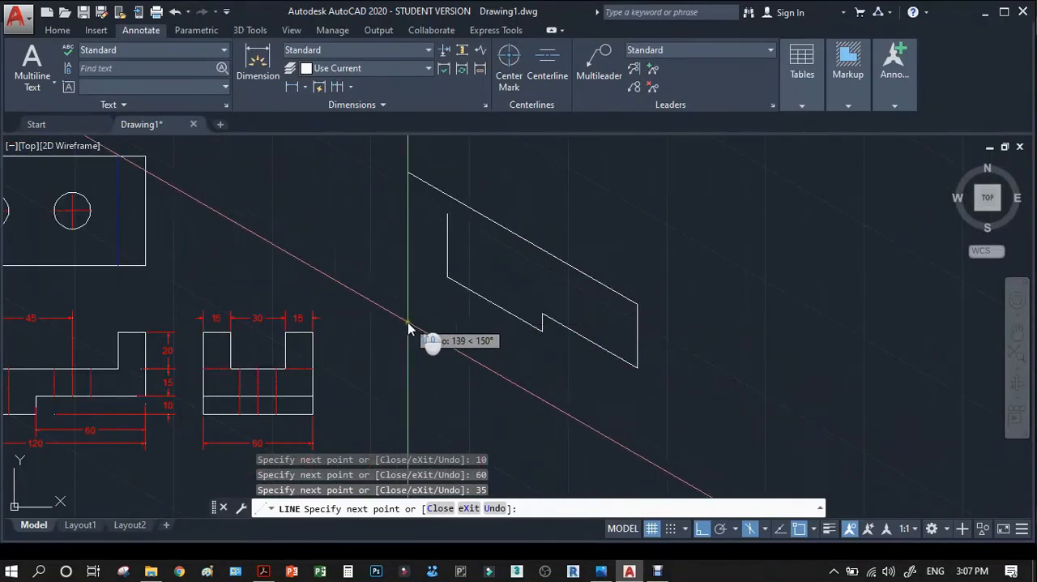
scroll(510, 319, "down", 2)
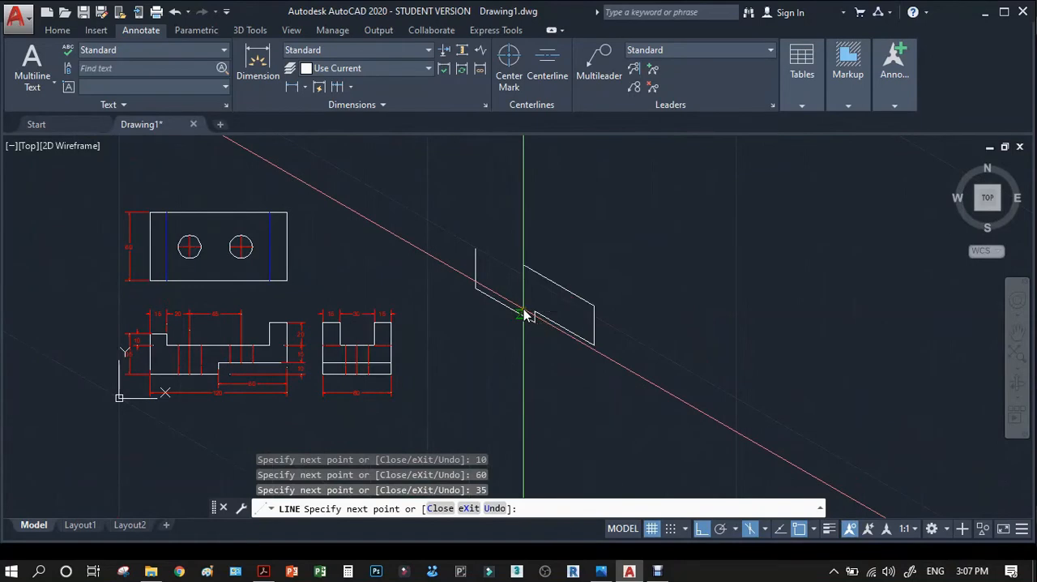
left_click(265, 571)
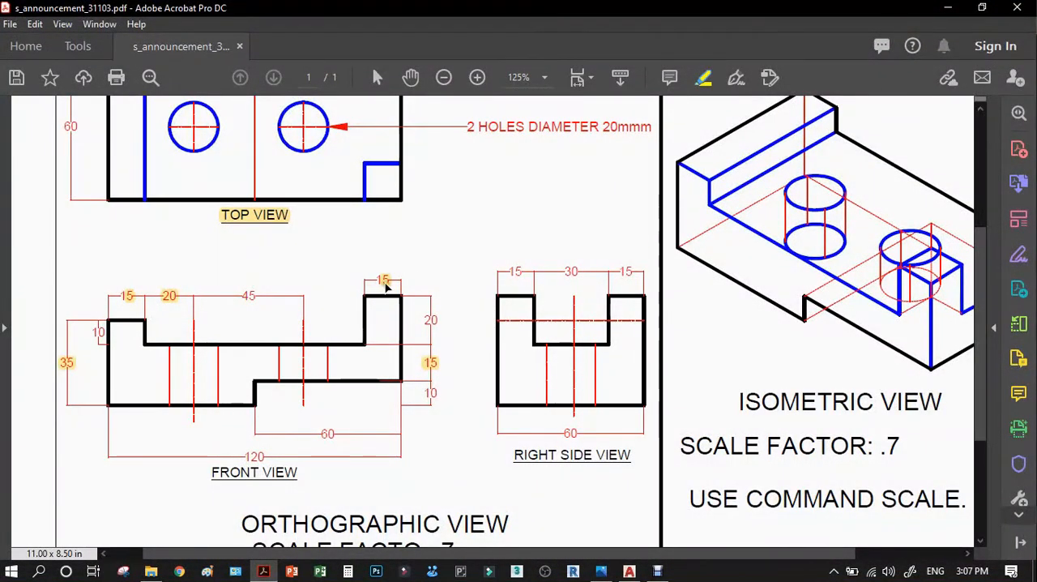
left_click(947, 11)
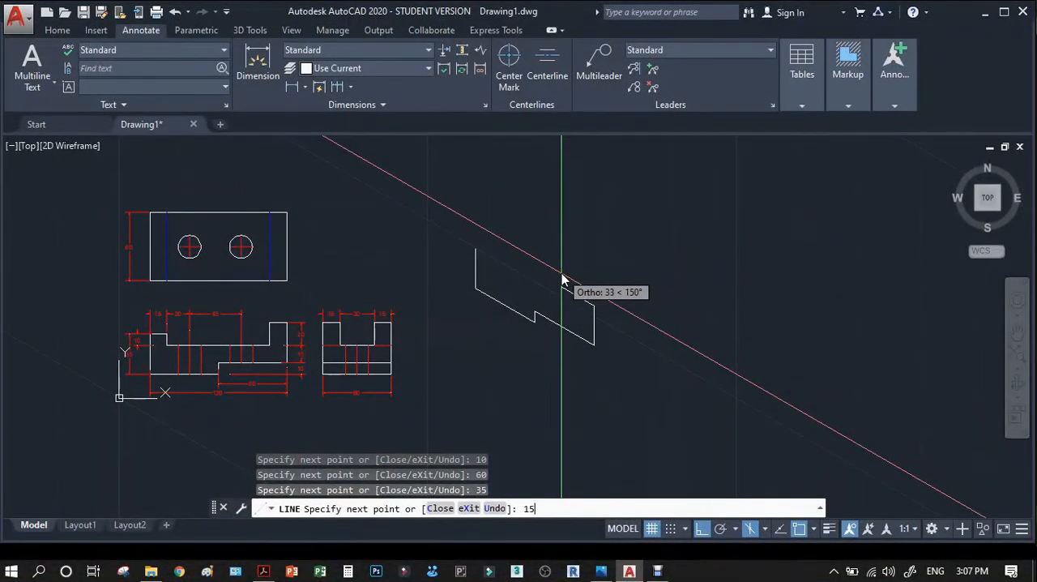
Continue the isometric outline straight down by 20 to form the inner side of the right upright.
scroll(312, 382, "up", 5)
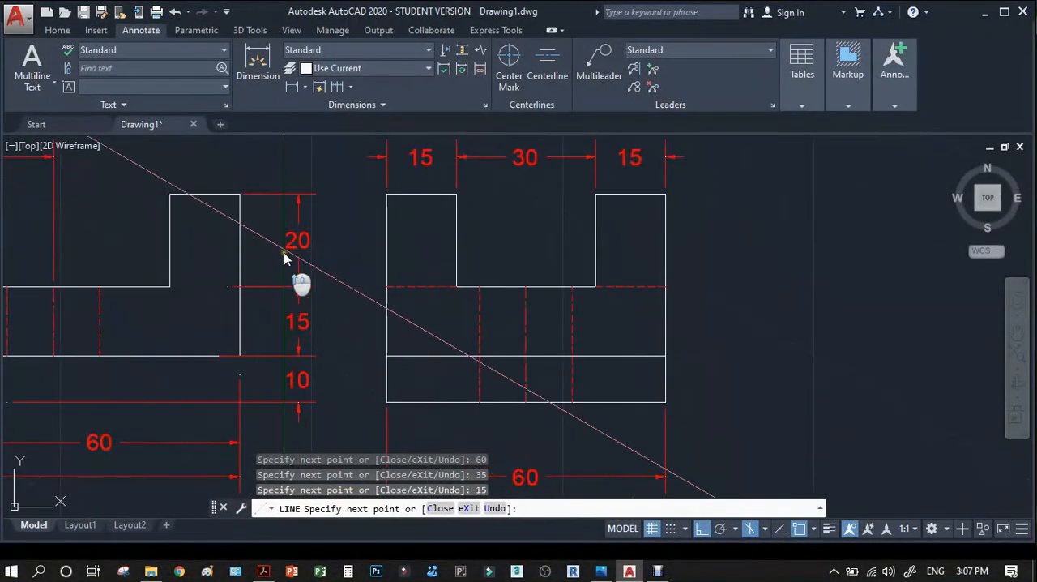
scroll(435, 332, "down", 5)
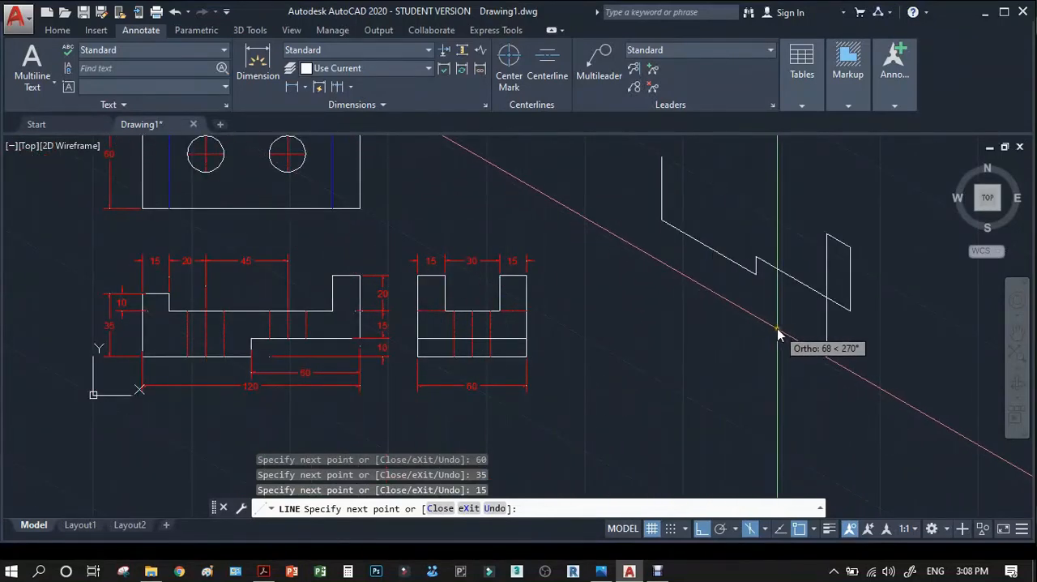
type("20")
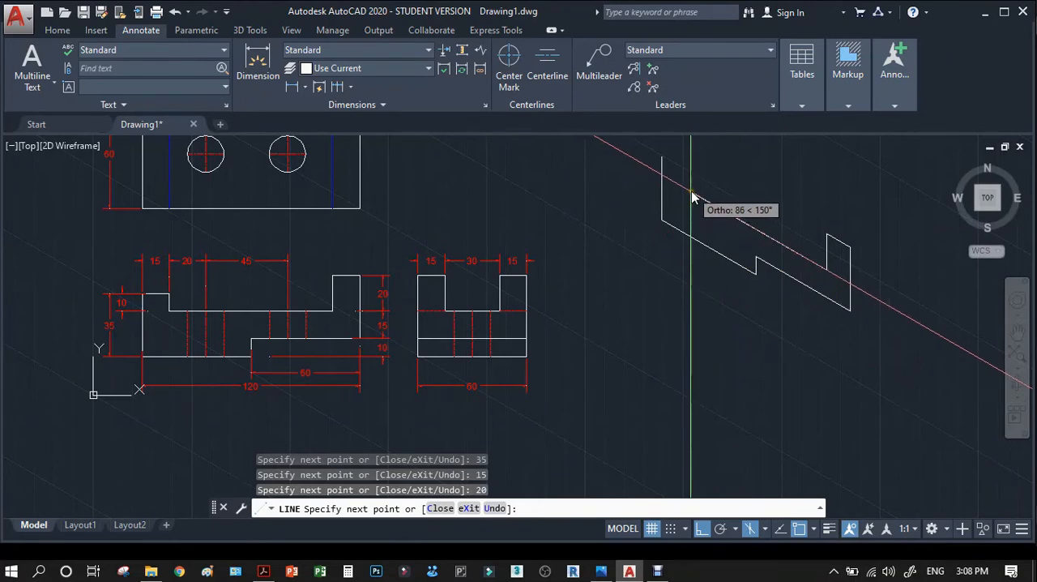
Continue the outline with a floor edge sloping up to the left, stopping just short of the left vertical edge, and end the line.
scroll(680, 191, "up", 4)
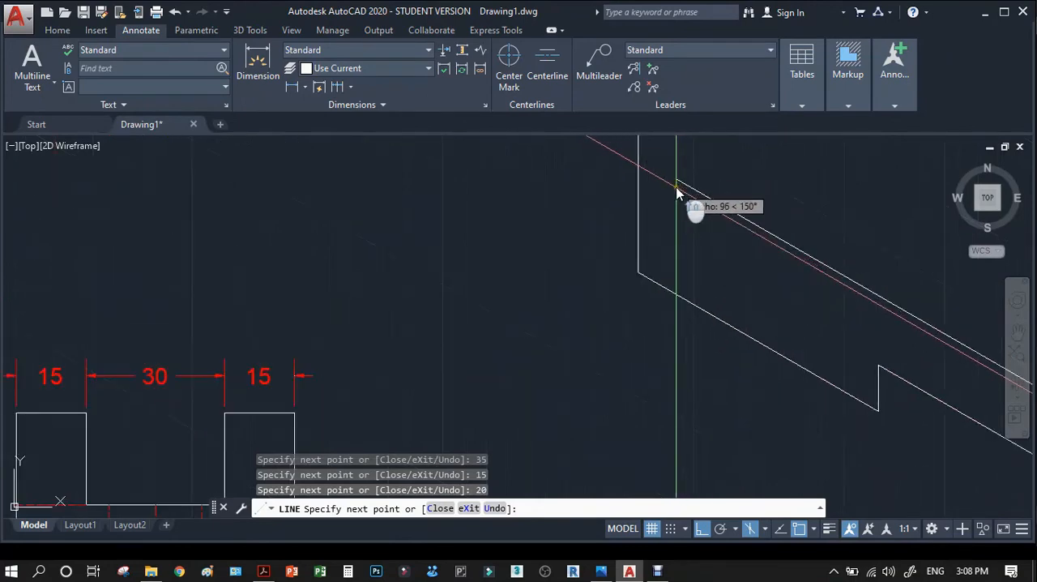
left_click(658, 181)
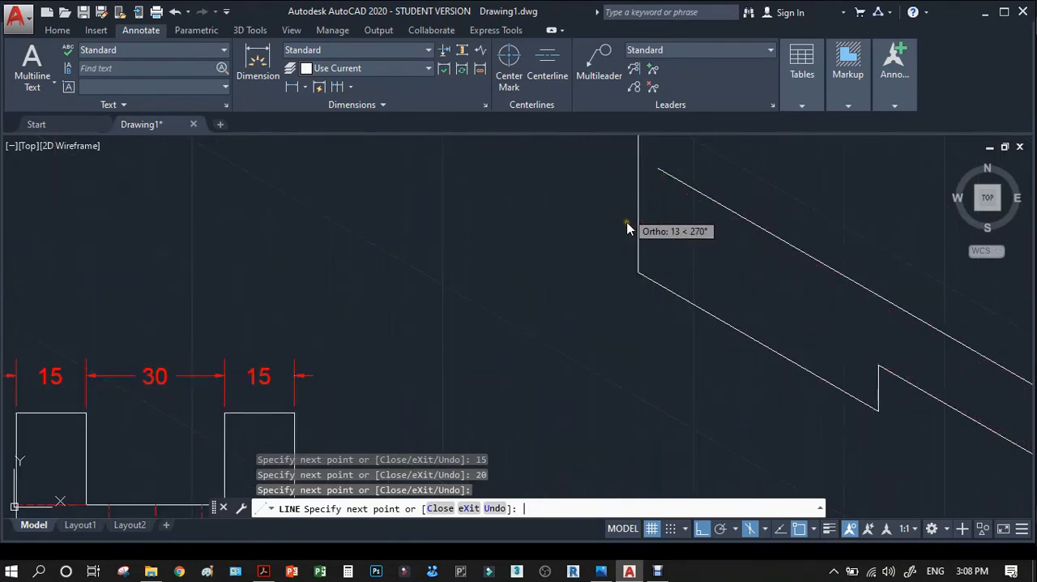
key("Return")
scroll(672, 348, "down", 5)
scroll(693, 297, "up", 4)
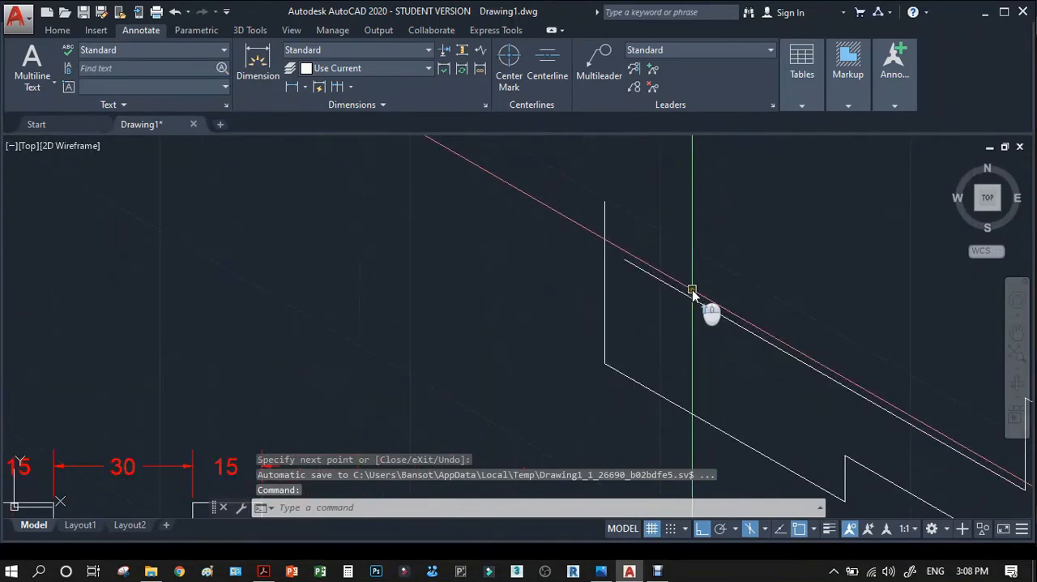
Draw a 15 long top edge sloping down to the right from the upper end of the left vertical edge.
key("Return")
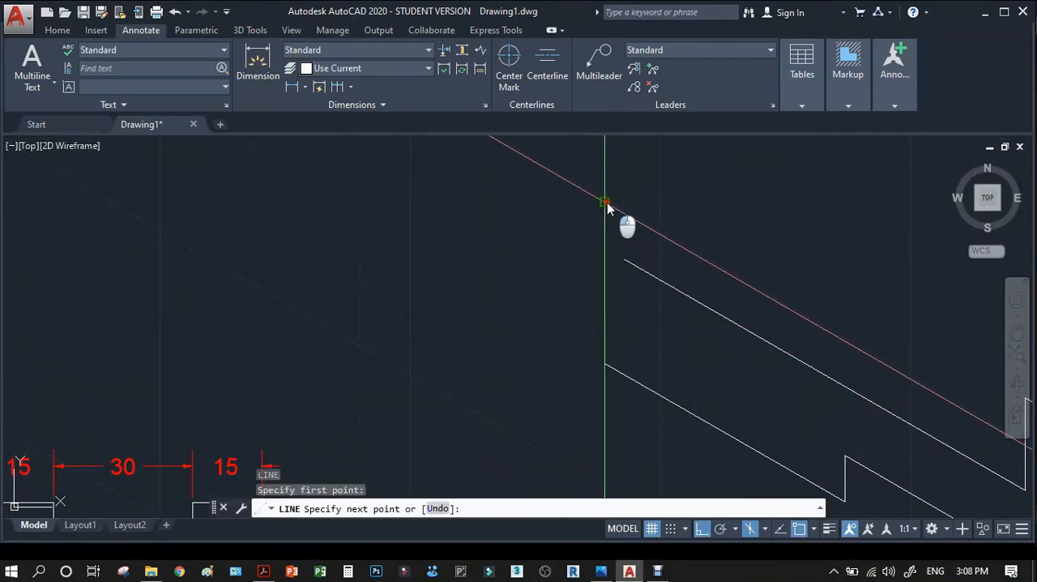
scroll(701, 225, "down", 4)
scroll(132, 352, "up", 3)
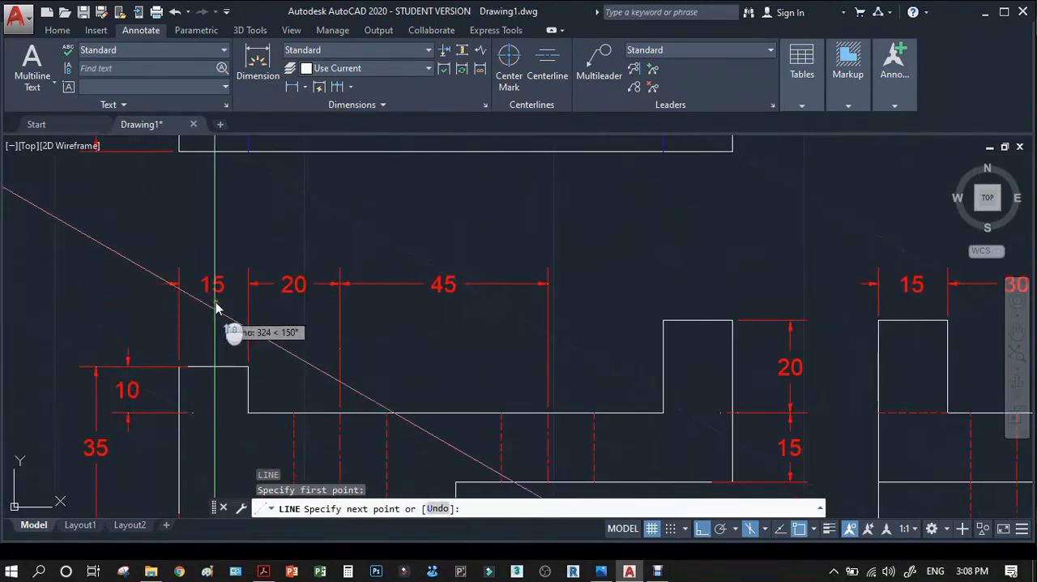
scroll(205, 379, "down", 4)
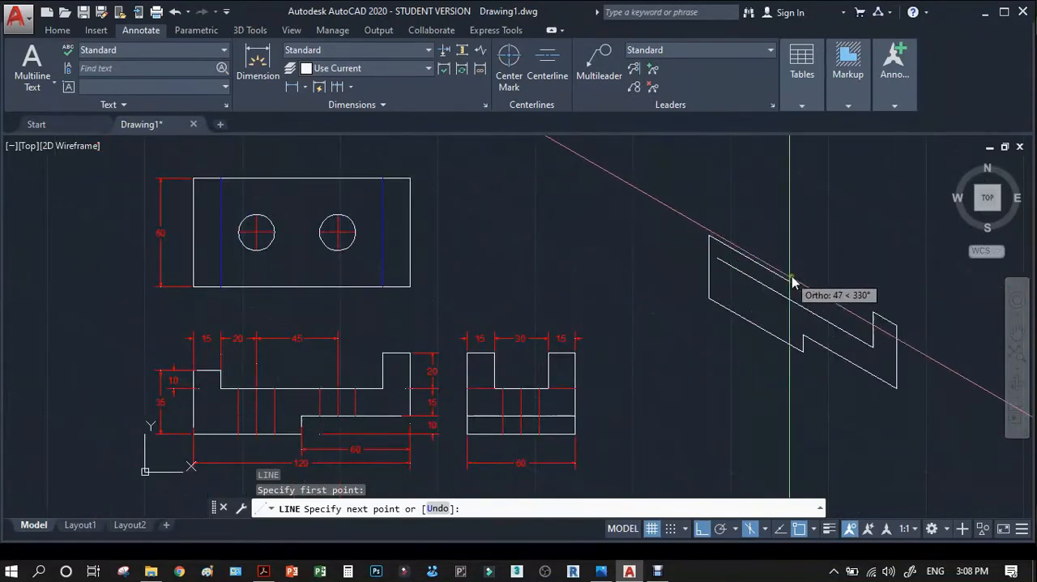
type("15")
key("Return")
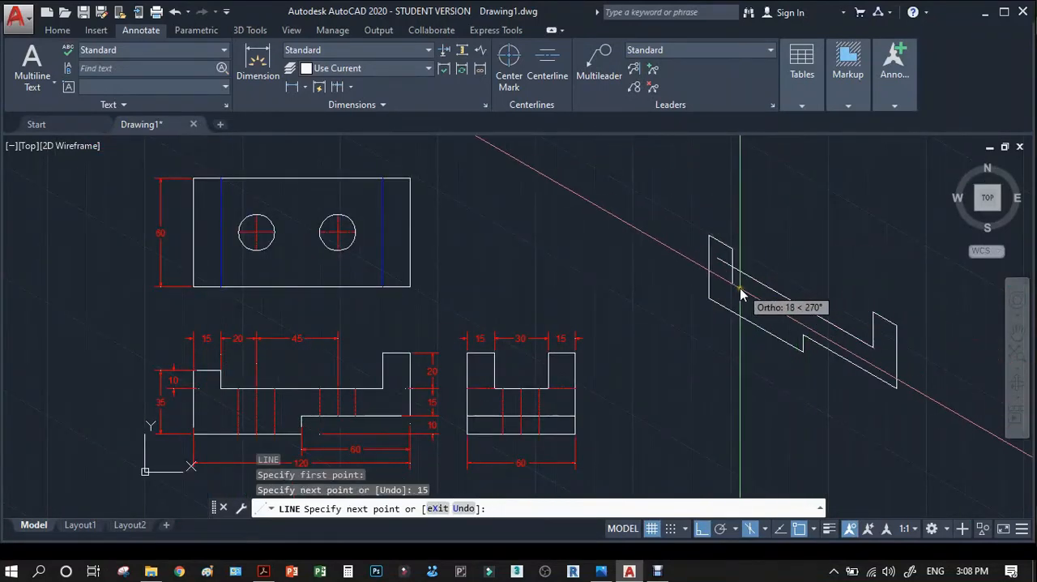
Continue the left top edge straight down by 10 to meet the floor edge, and end the line.
scroll(738, 295, "down", 3)
scroll(740, 314, "up", 5)
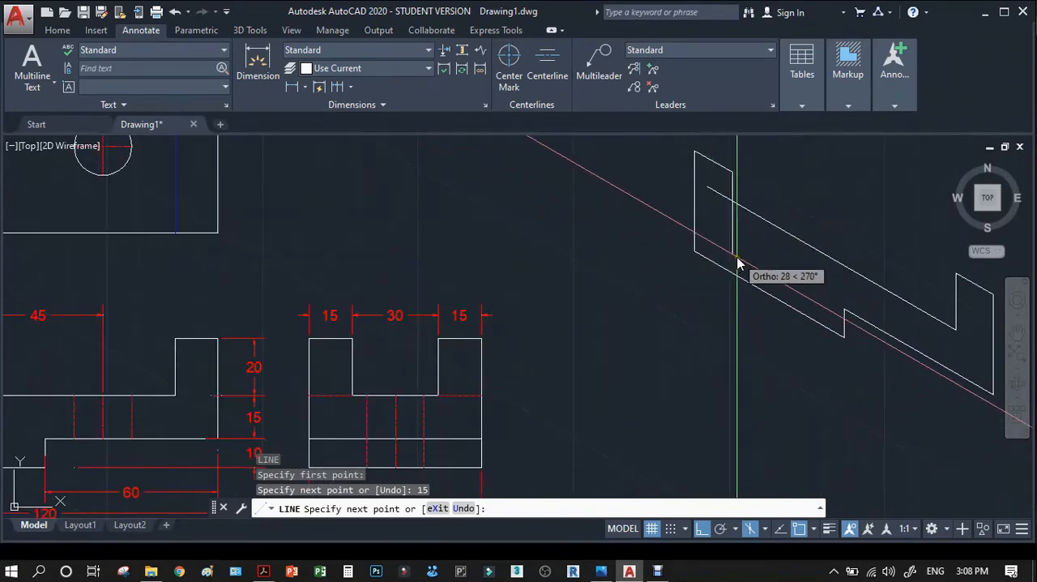
type("10")
key("Return")
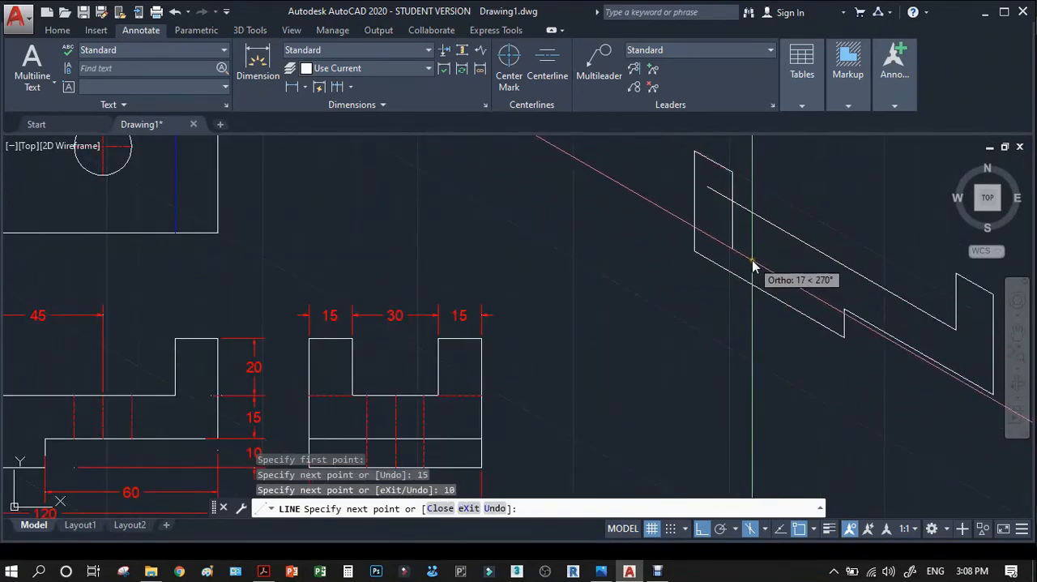
key("Return")
Trim the part of the isometric floor edge that overshoots the left step's short vertical edge.
scroll(741, 203, "up", 3)
type("TR")
key("Return")
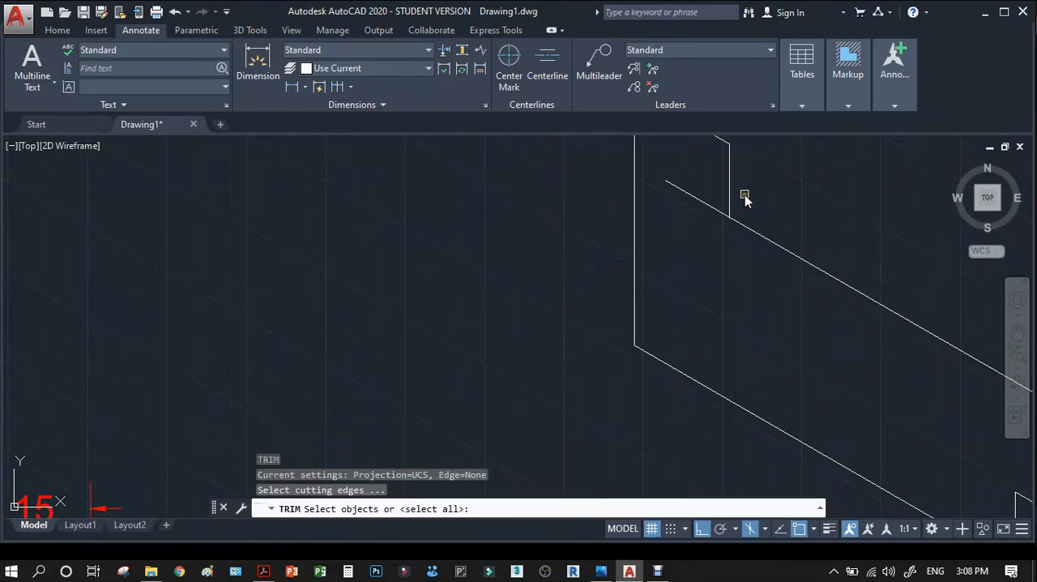
left_click(733, 196)
left_click(717, 202)
key("Return")
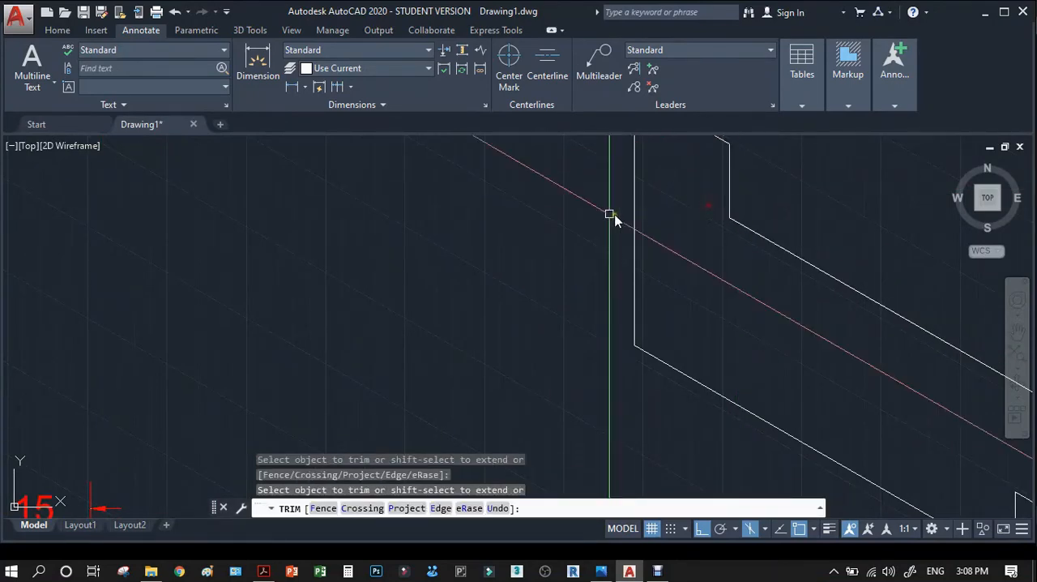
Offset the lower and upper long edges of the top view inward by 15.
scroll(613, 217, "down", 4)
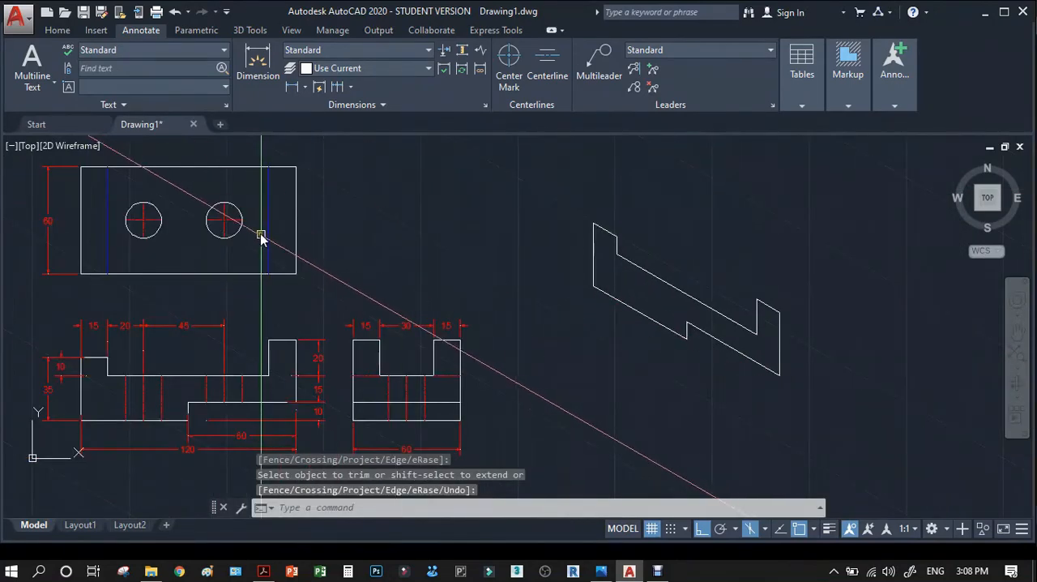
scroll(335, 344, "up", 4)
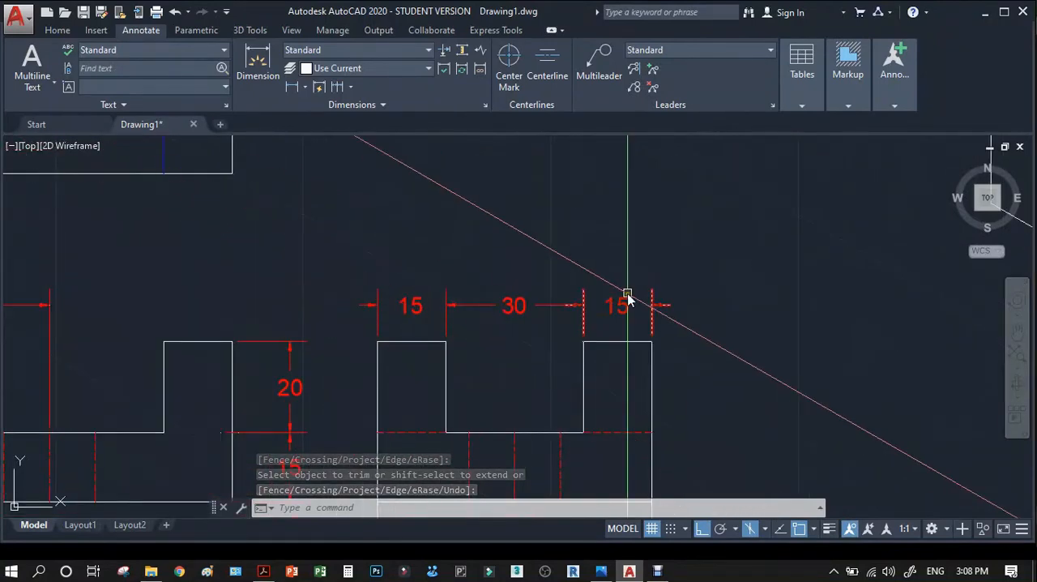
scroll(664, 356, "up", 4)
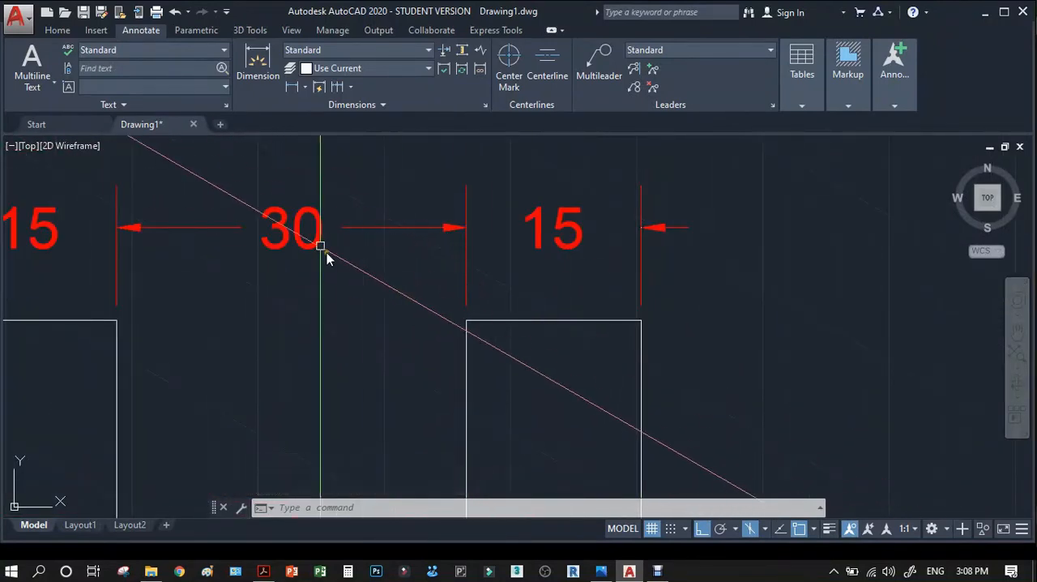
scroll(648, 366, "down", 6)
type("o")
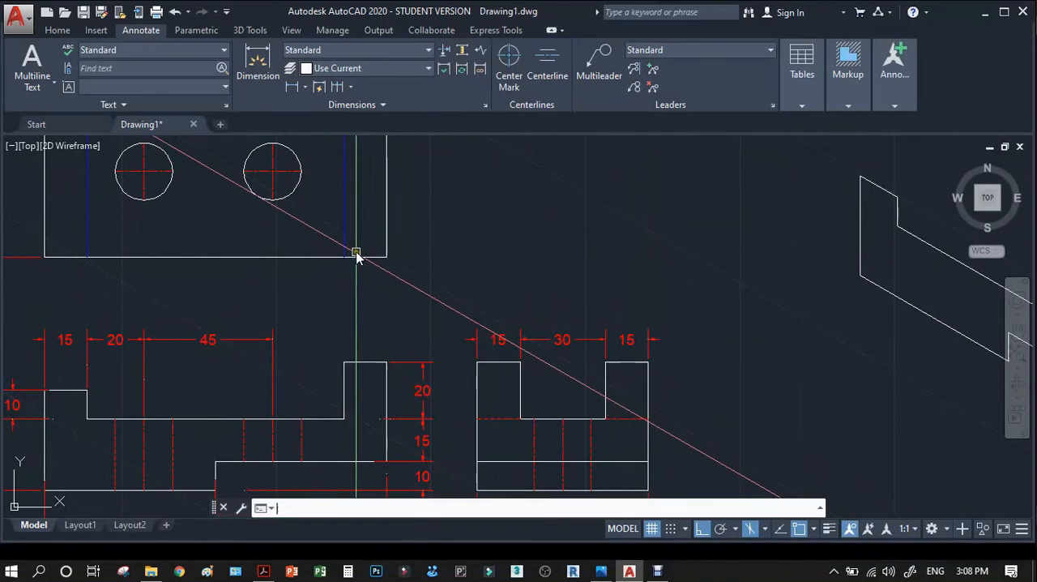
key("Return")
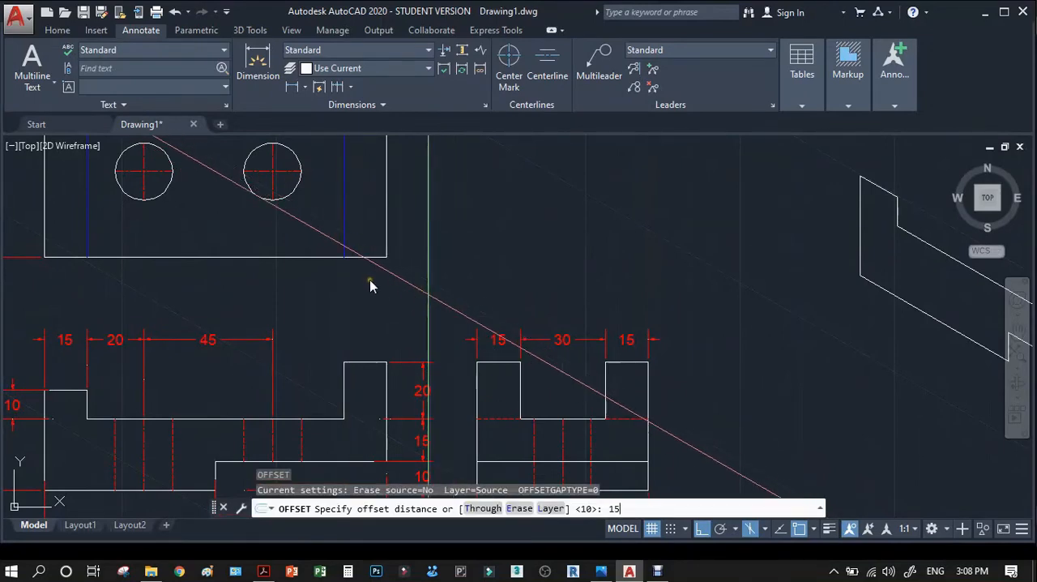
type("15")
key("Return")
left_click(295, 258)
left_click(295, 238)
scroll(377, 293, "down", 5)
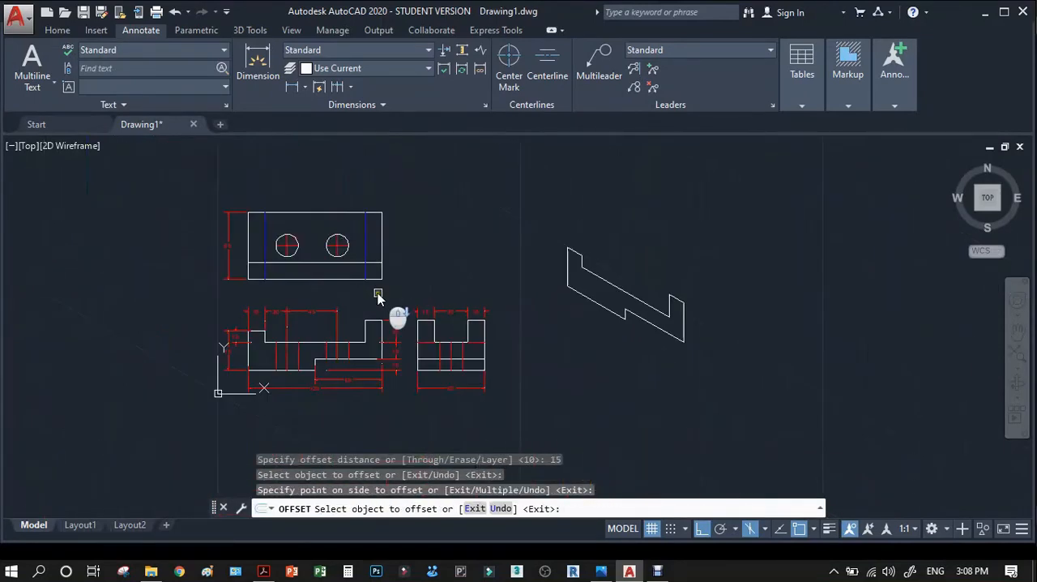
scroll(310, 216, "up", 5)
left_click(345, 205)
left_click(352, 257)
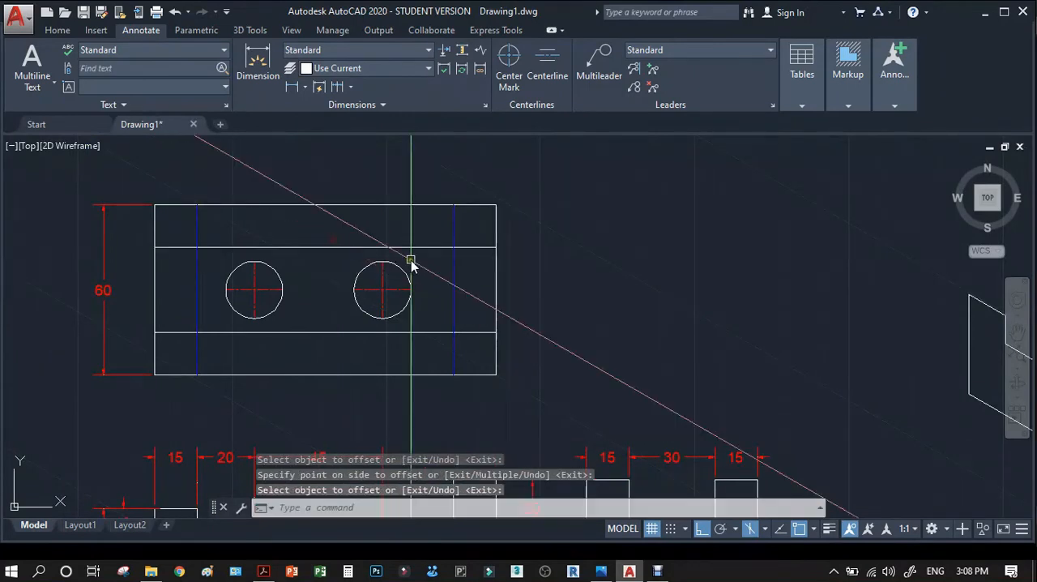
Trim both offset lines in the top view back to the right blue line, keeping only their short right-hand parts.
type("TR")
key("Return")
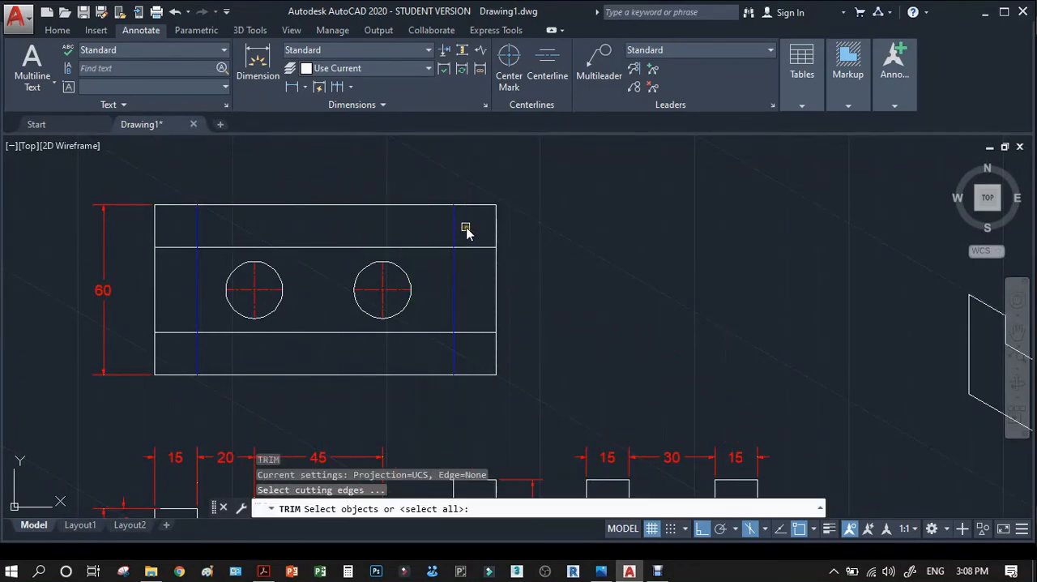
left_click(465, 225)
left_click(436, 340)
key("Return")
left_click(436, 332)
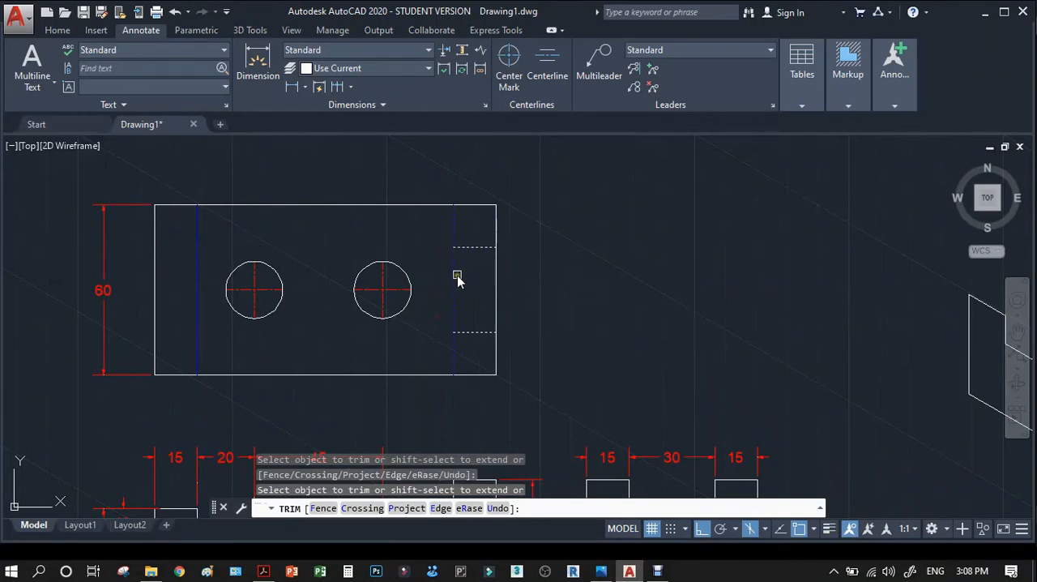
Match the properties of the two short trimmed lines in the top view to the adjoining blue line.
key("Escape")
type("MA")
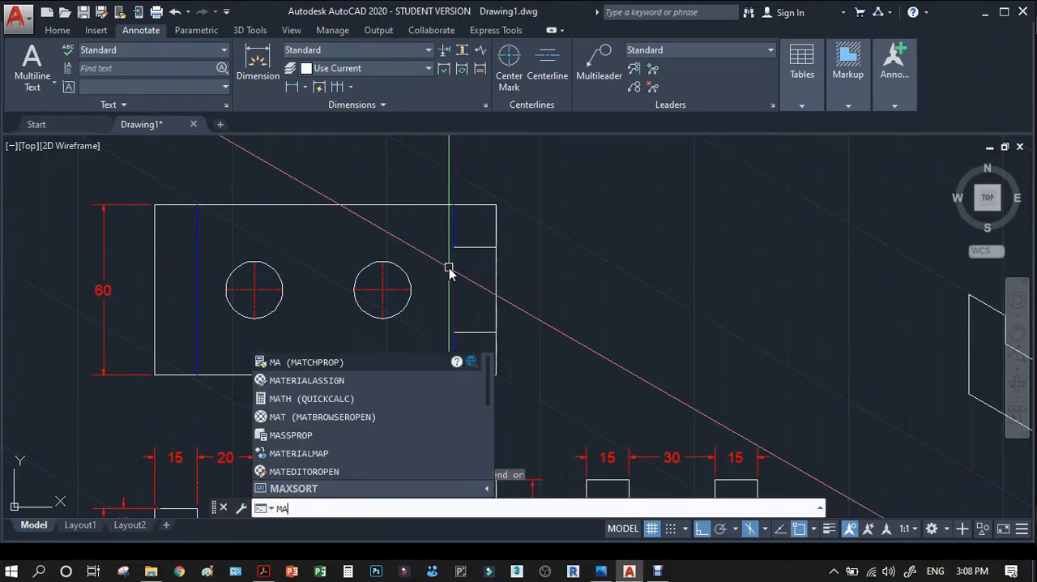
key("Return")
left_click(454, 227)
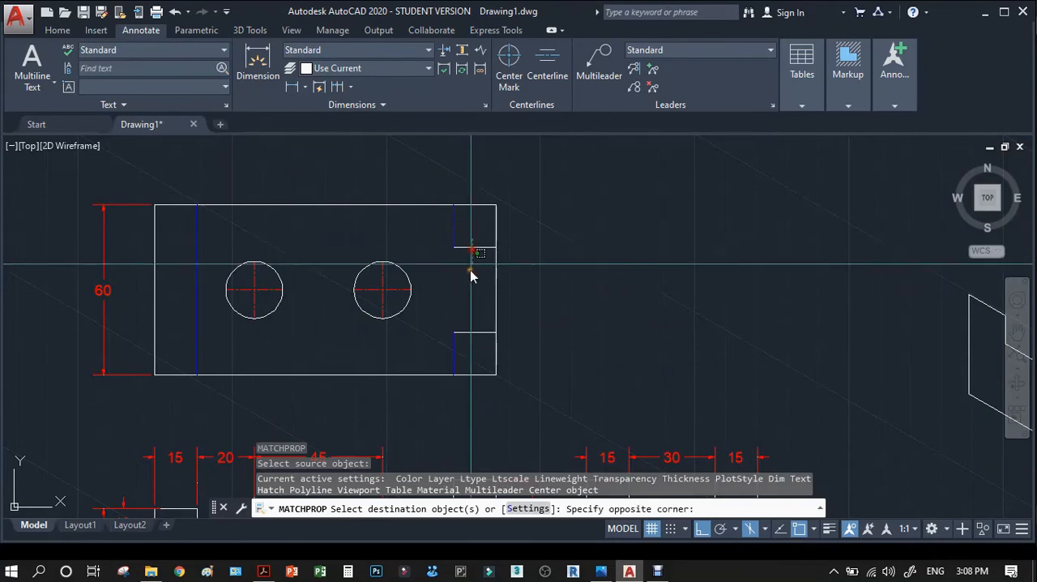
left_click(462, 348)
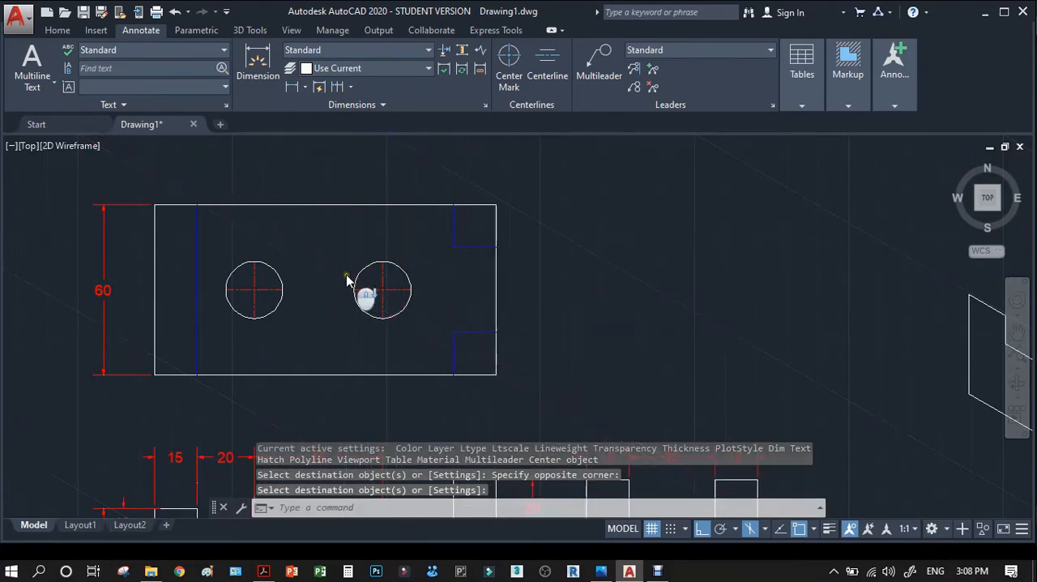
Switch the isometric drafting plane to Right for drawing the block's end face.
scroll(346, 275, "down", 1)
scroll(498, 281, "down", 1)
scroll(807, 368, "up", 1)
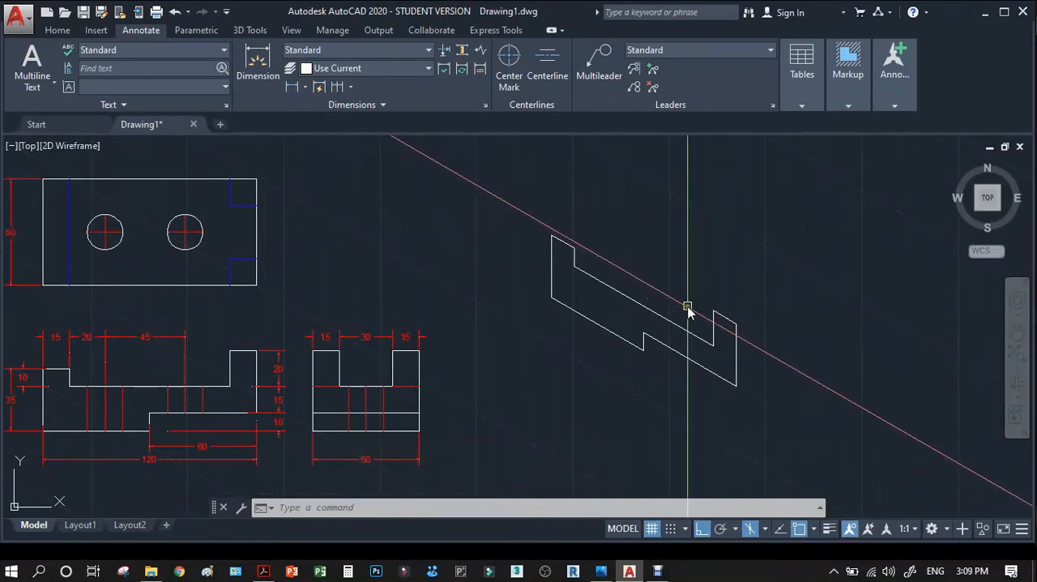
key("F5")
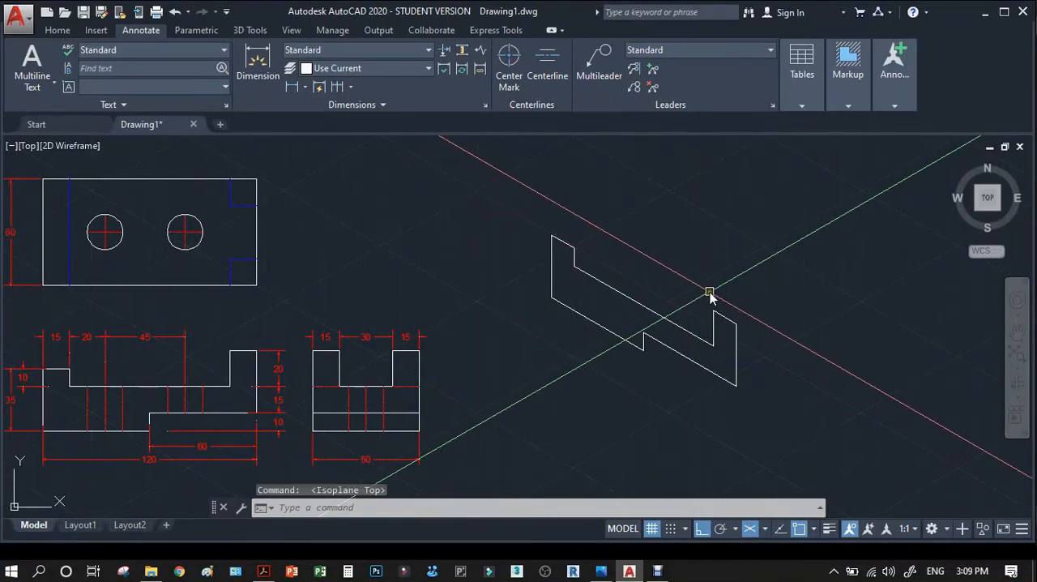
key("F5")
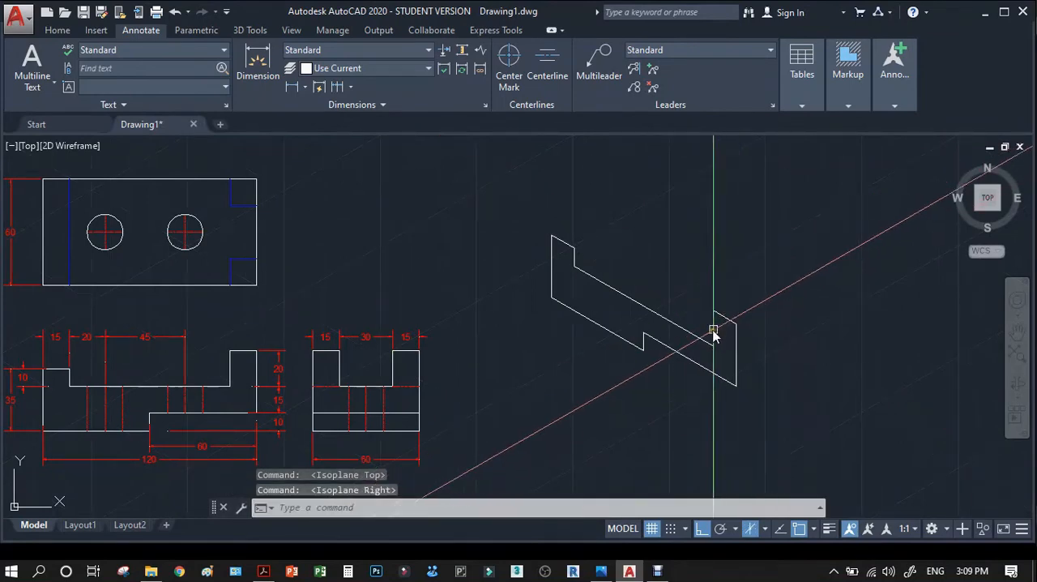
type("p")
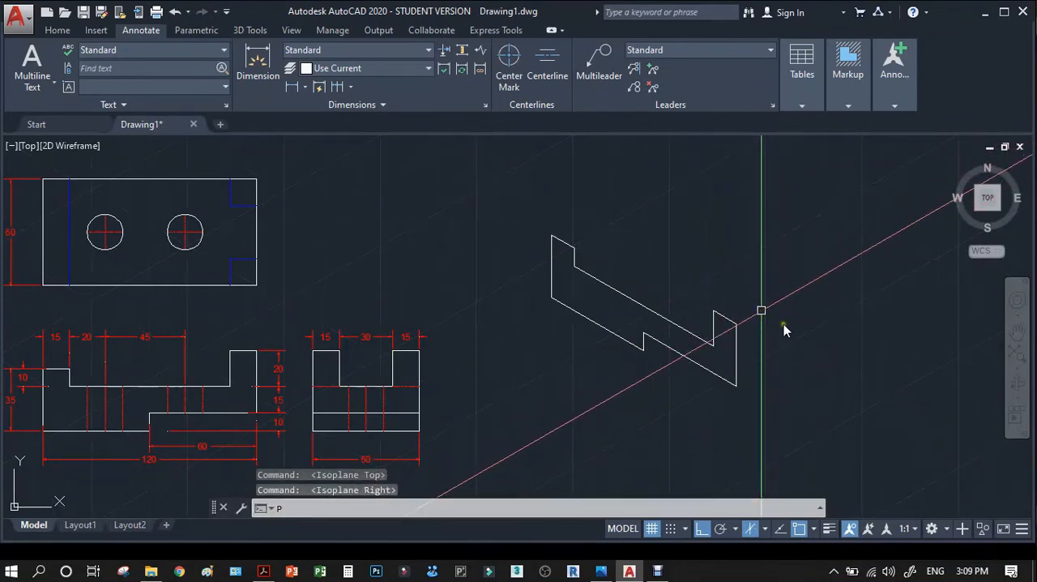
key("Return")
left_click_drag(782, 327, 611, 294)
scroll(159, 356, "up", 4)
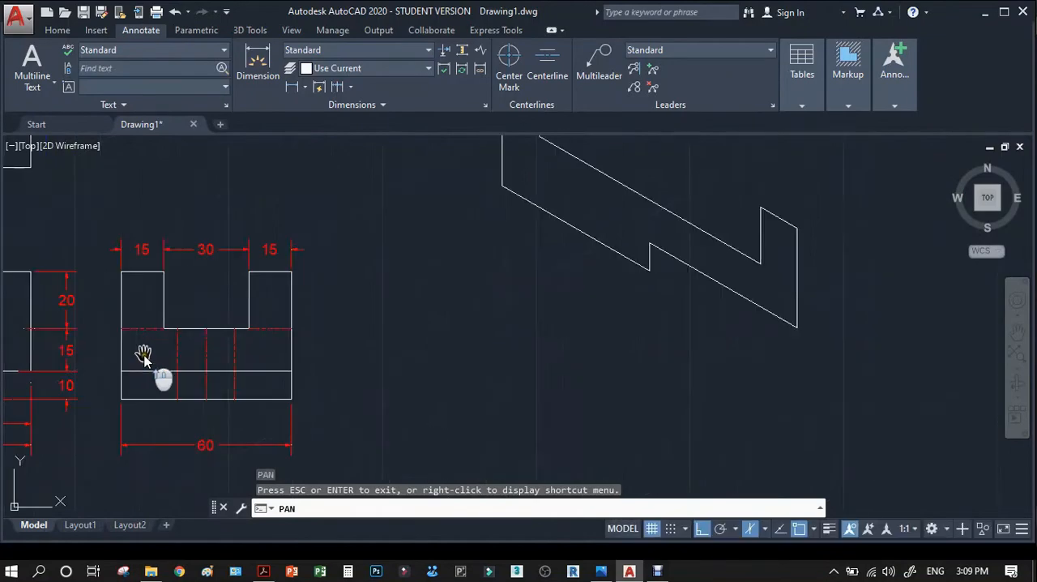
scroll(263, 288, "down", 2)
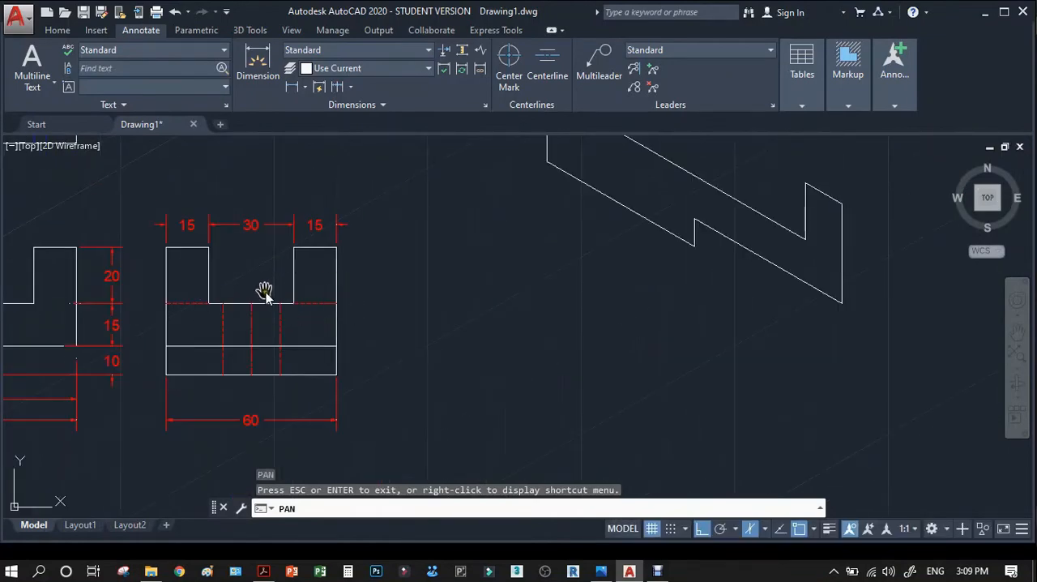
left_click_drag(550, 314, 486, 343)
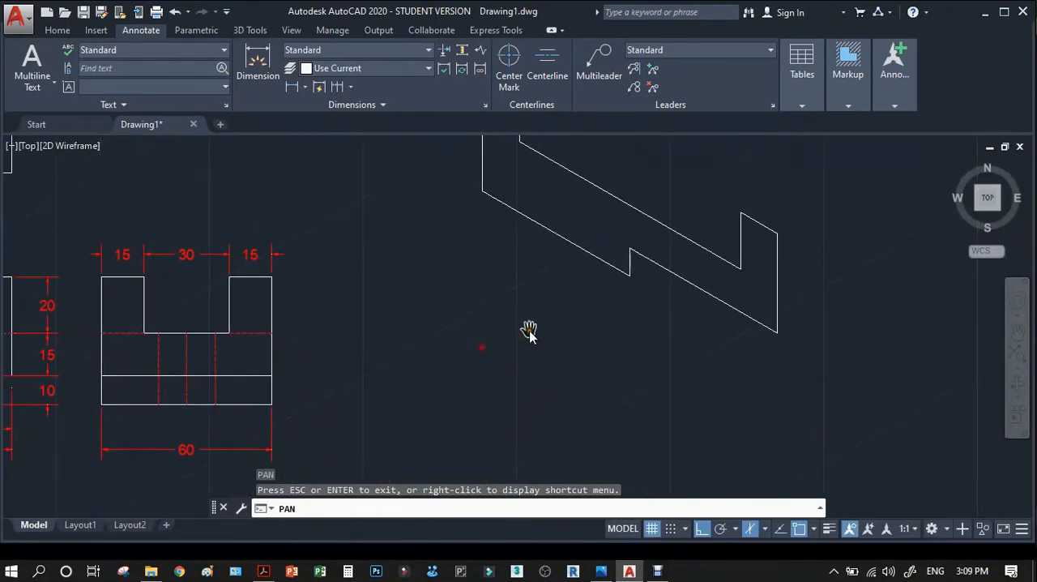
key("Escape")
left_click_drag(653, 296, 603, 315)
key("Escape")
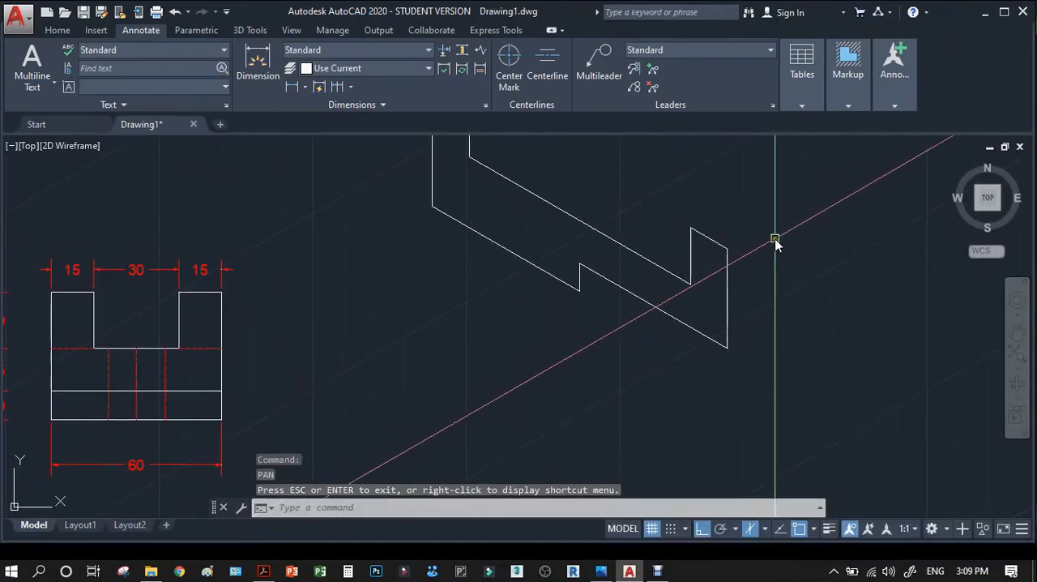
Draw the end face's notched top profile from the block's upper front corner: 15 across, 20 down, 30 across, 20 up and 15 across.
key("Return")
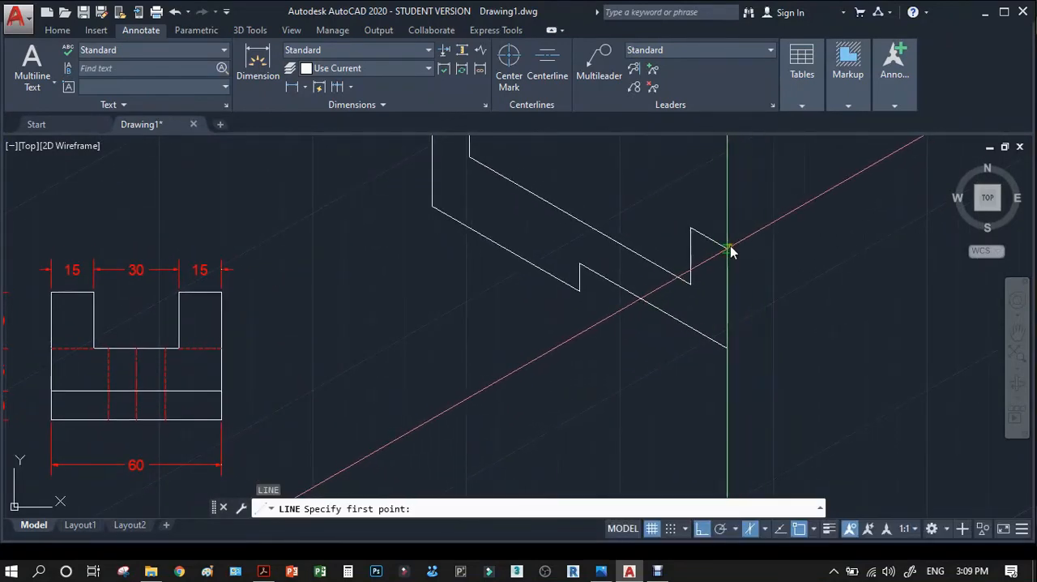
left_click(729, 248)
type("15")
key("Return")
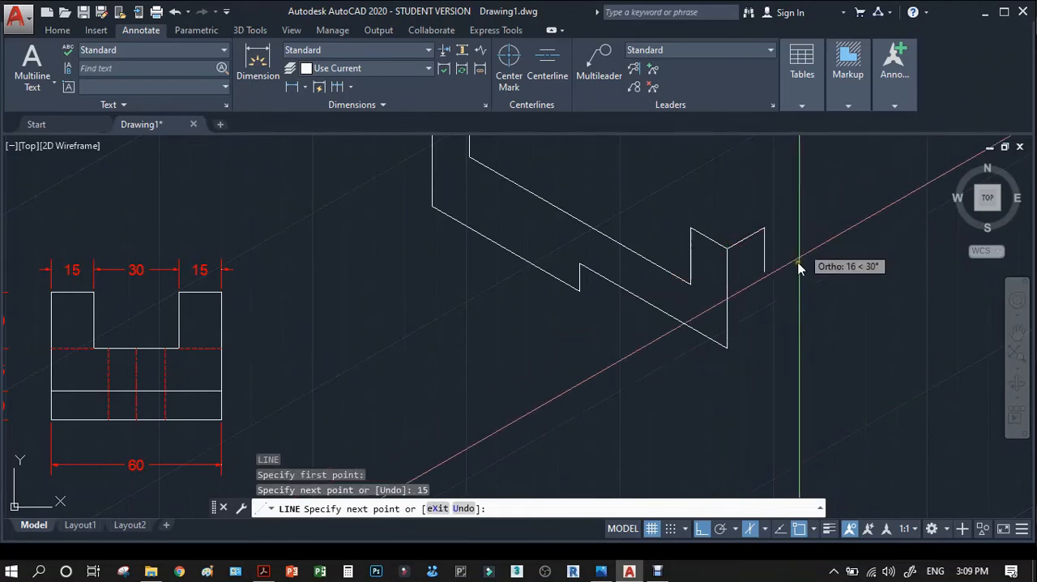
type("20")
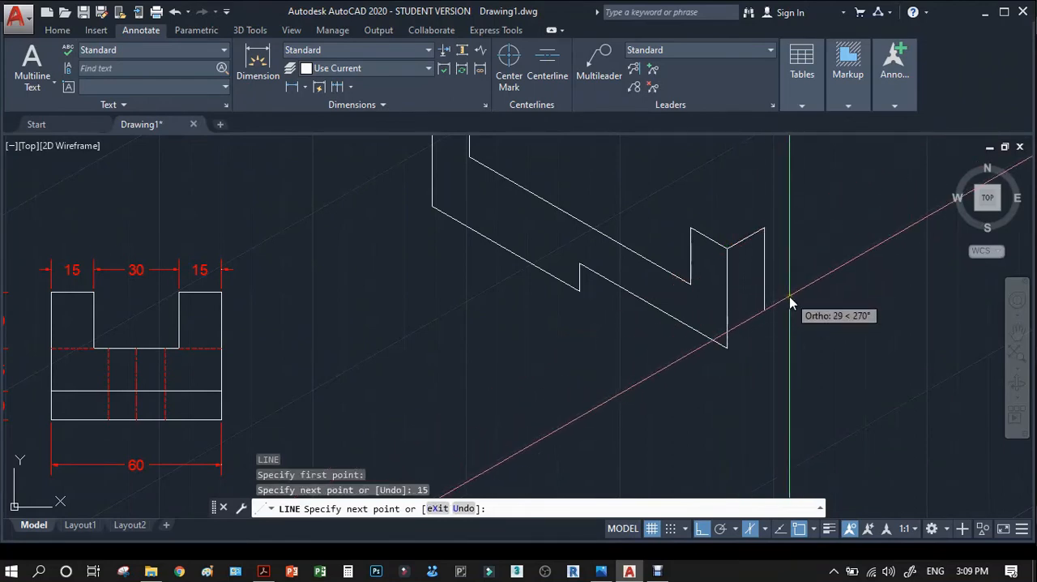
key("Return")
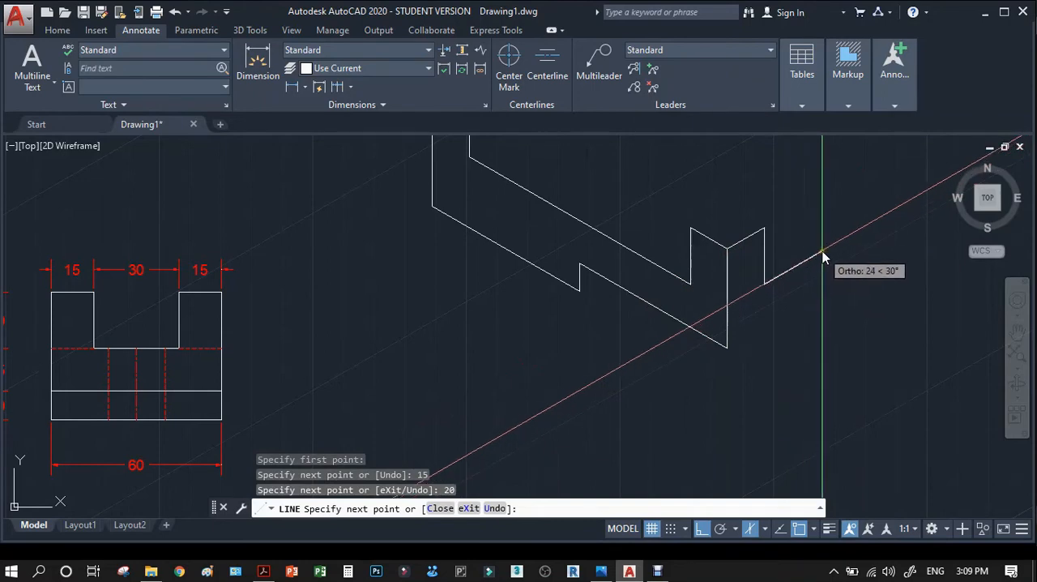
key("Return")
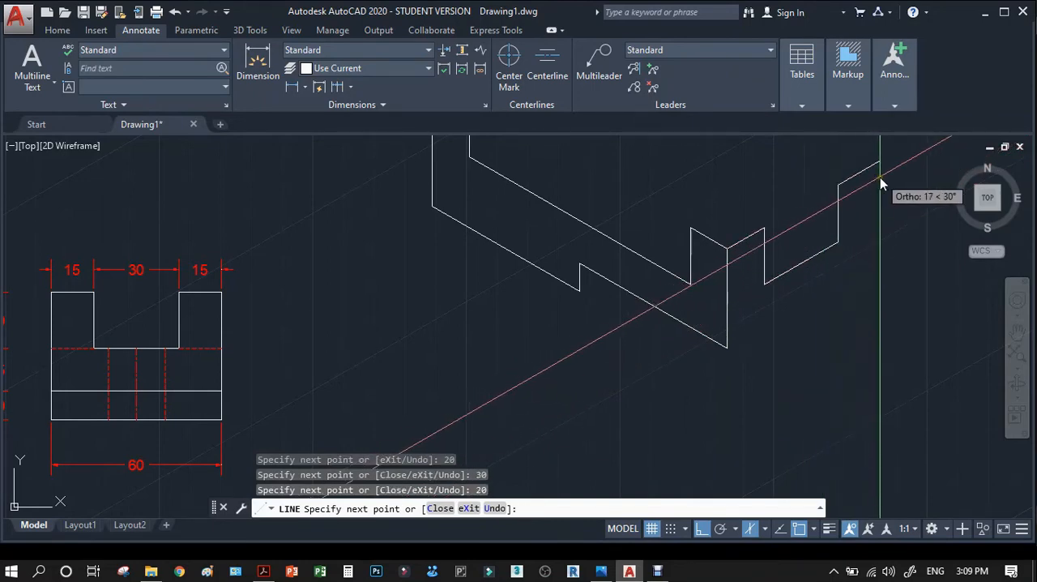
type("15")
key("Return")
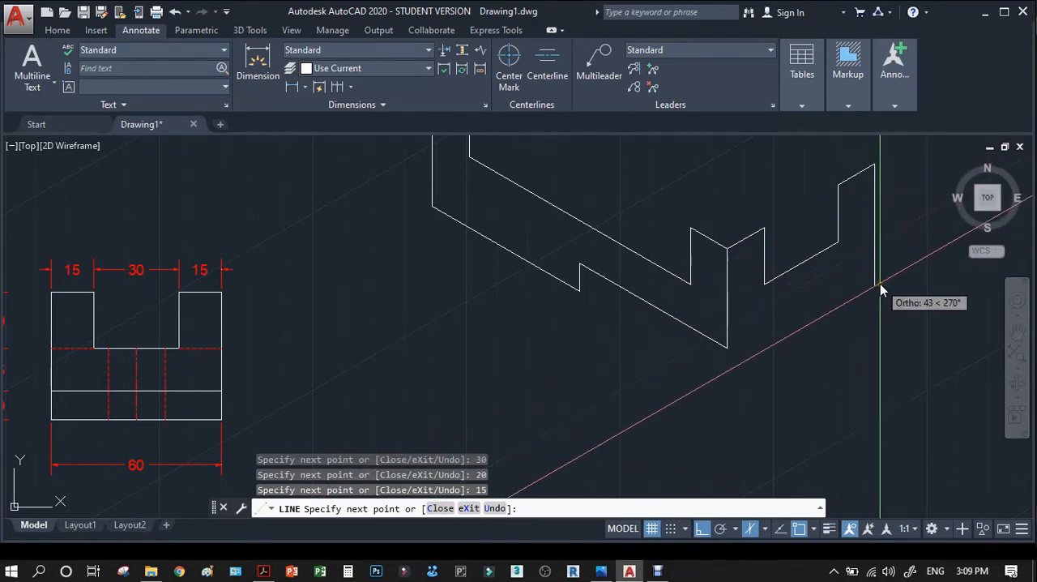
Continue the end face outline 35 straight down and back to the block's lowest front corner, and end the line.
mouse_move(729, 348)
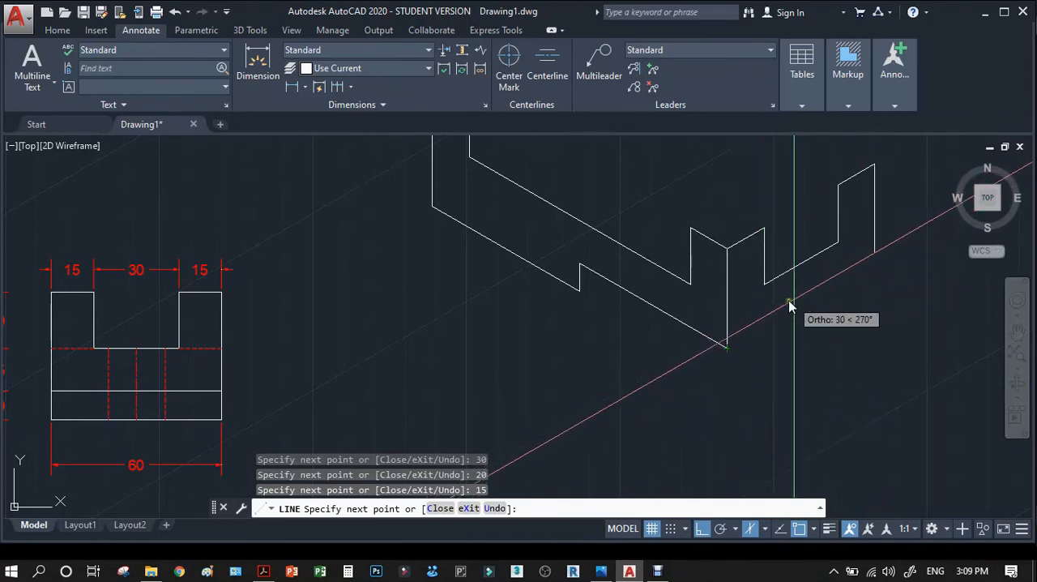
scroll(788, 299, "down", 4)
scroll(354, 377, "up", 5)
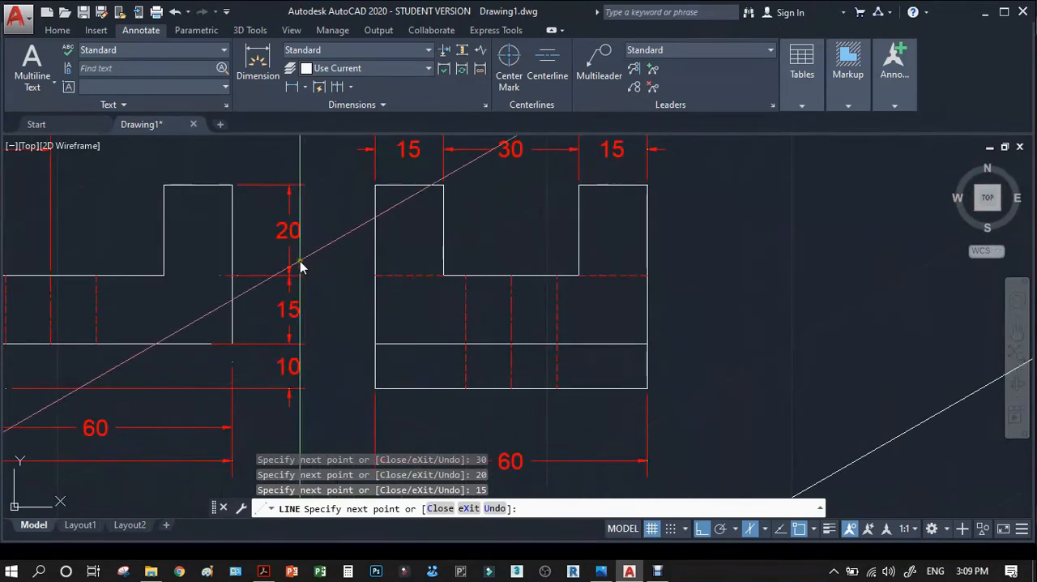
scroll(295, 324, "down", 5)
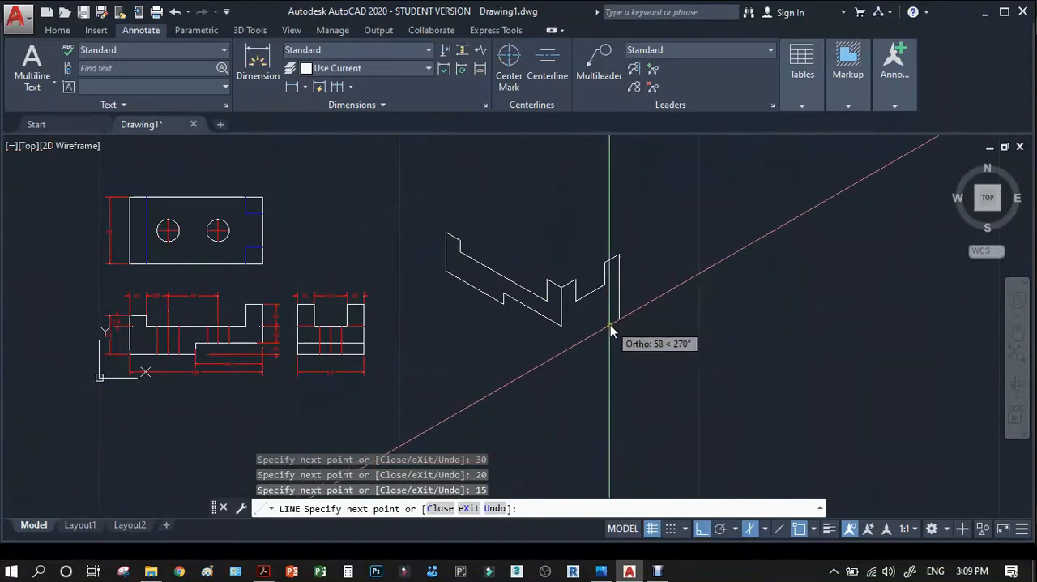
scroll(609, 326, "up", 4)
key("Return")
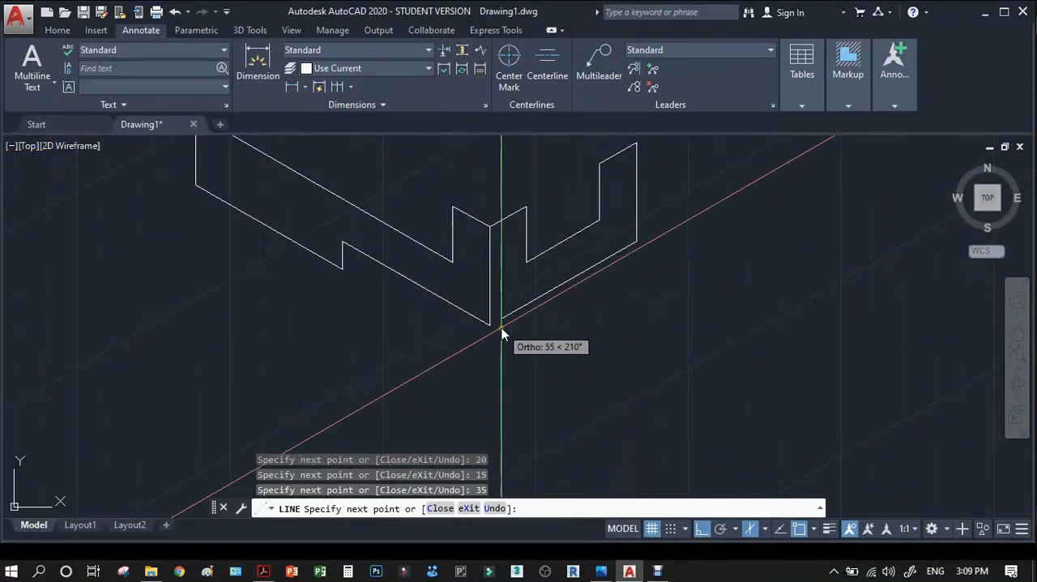
key("Return")
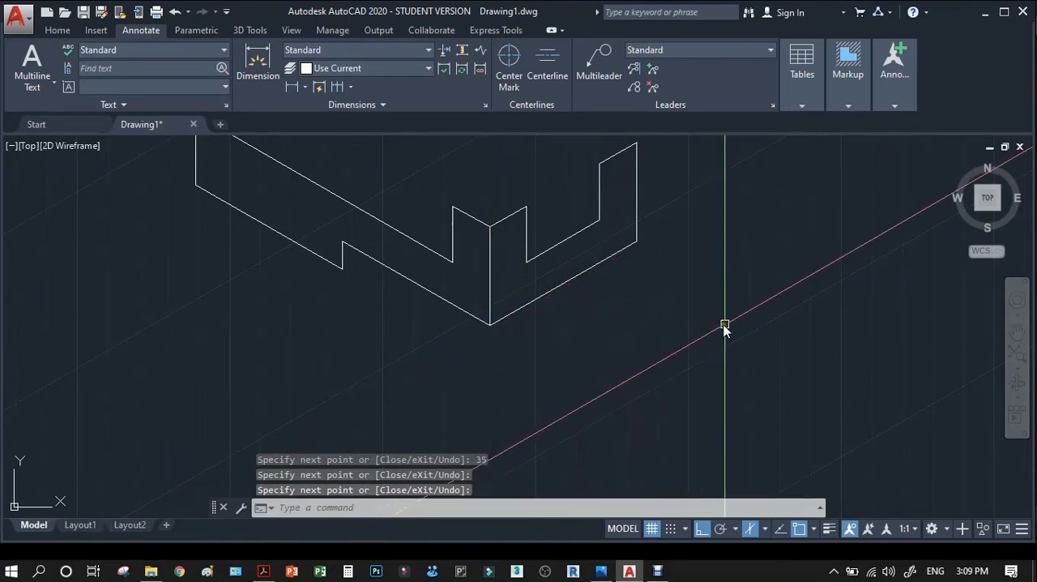
Draw a short receding line at 30° from the bottom corner of the underside step, crossing the raised lower edge.
scroll(725, 326, "down", 2)
scroll(466, 308, "up", 4)
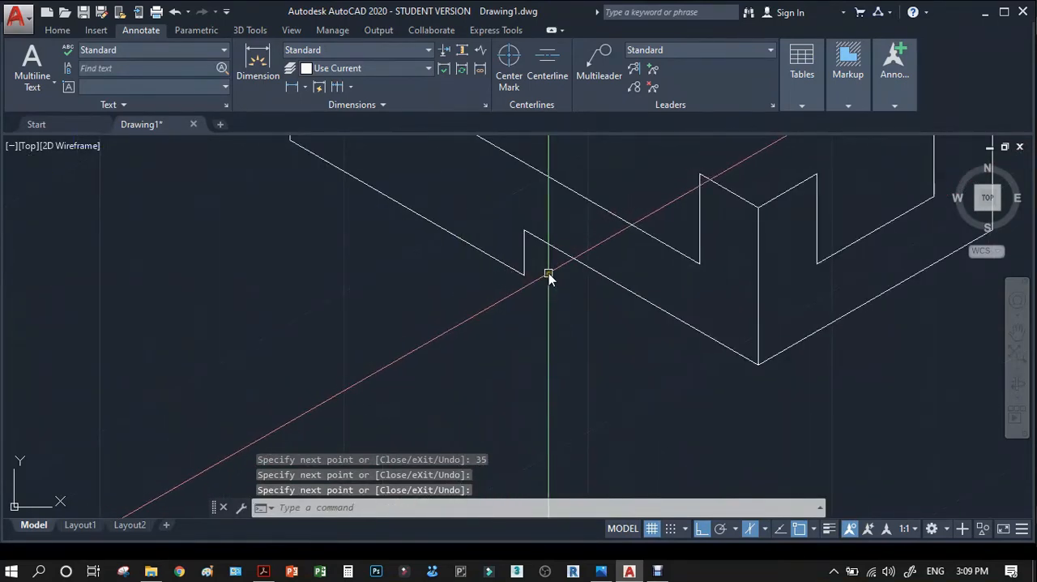
type("l")
key("Return")
left_click(525, 276)
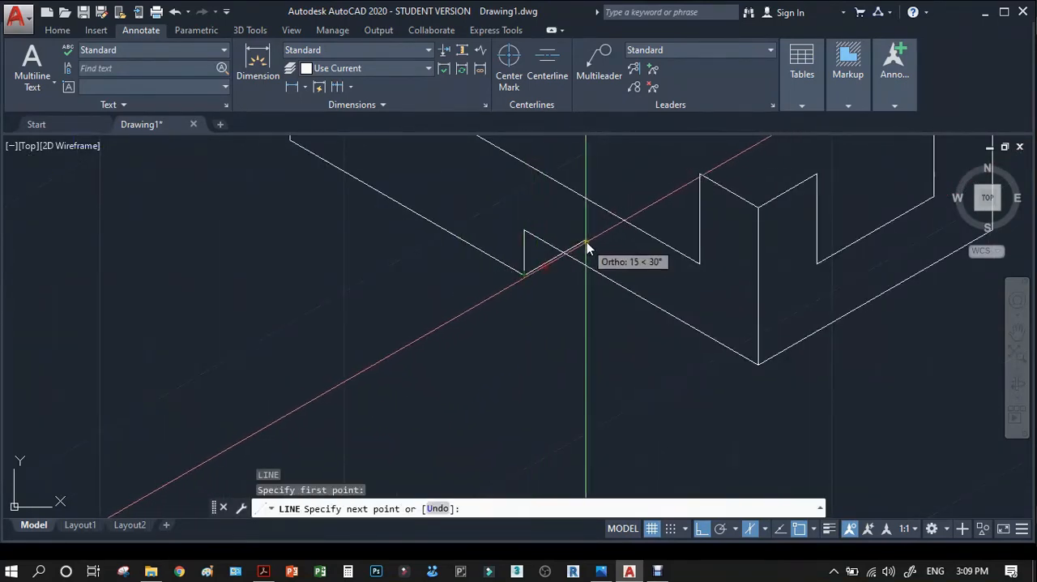
left_click(598, 236)
key("Return")
Trim the part of the short receding line that extends past the raised lower edge.
type("tr")
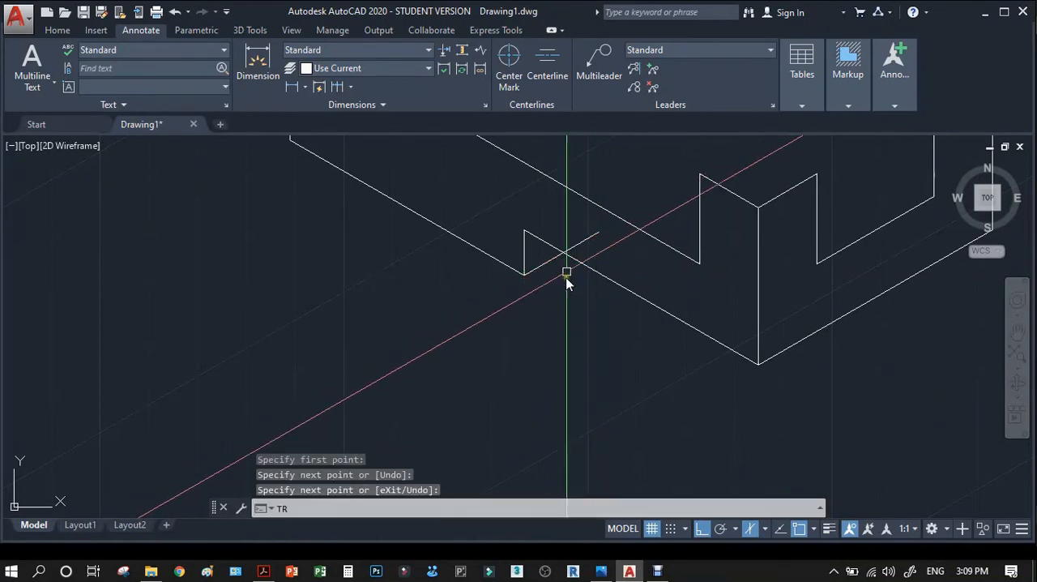
key("Return")
left_click(576, 277)
left_click(559, 245)
key("Return")
left_click(589, 239)
key("Return")
scroll(545, 316, "down", 4)
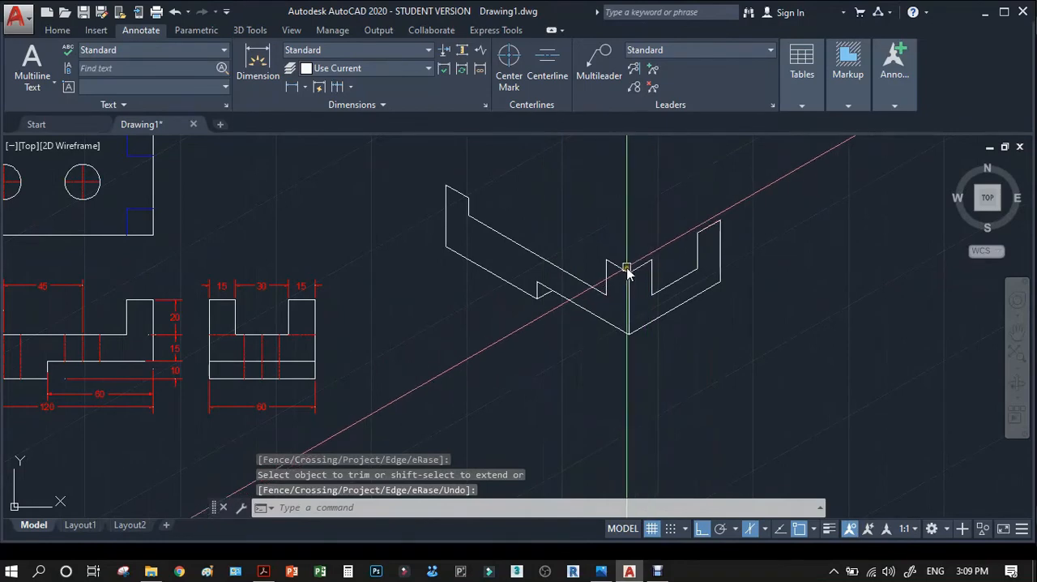
Draw a 60 long receding line at 30° from the inner top corner of the isometric view's left step.
scroll(628, 271, "down", 2)
scroll(532, 231, "up", 4)
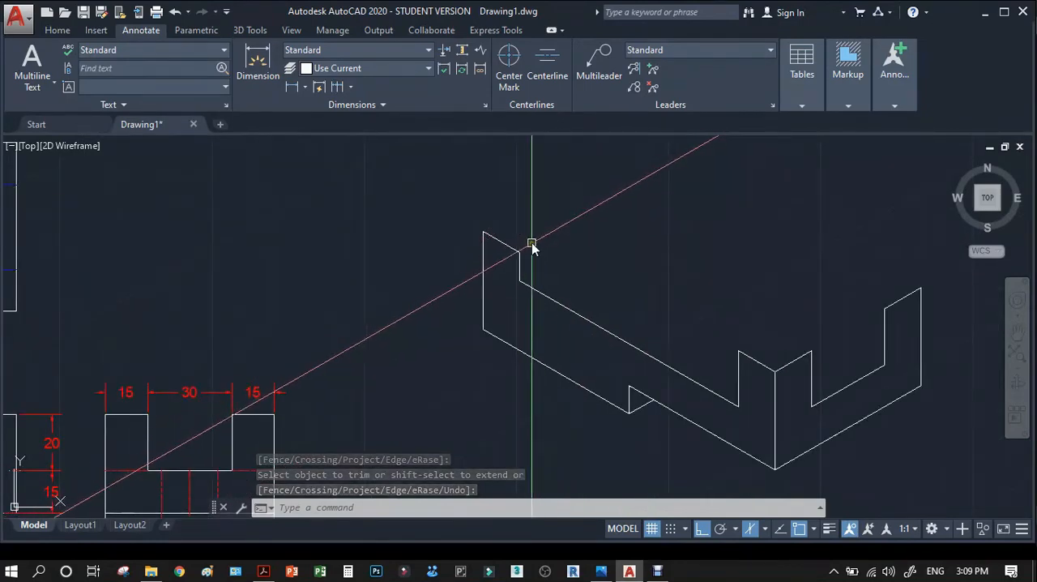
type("l")
key("Return")
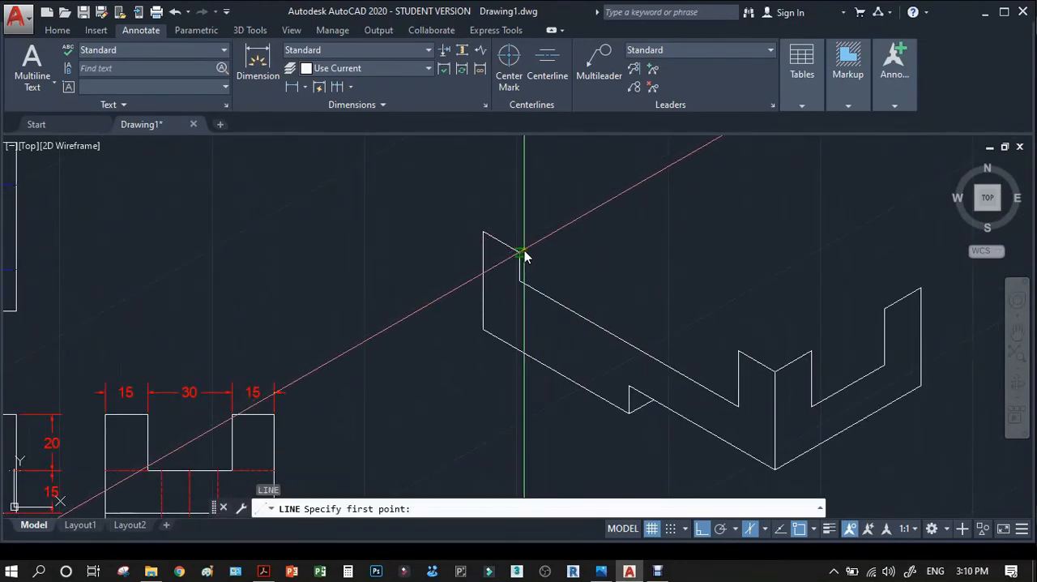
left_click(524, 256)
scroll(559, 257, "down", 3)
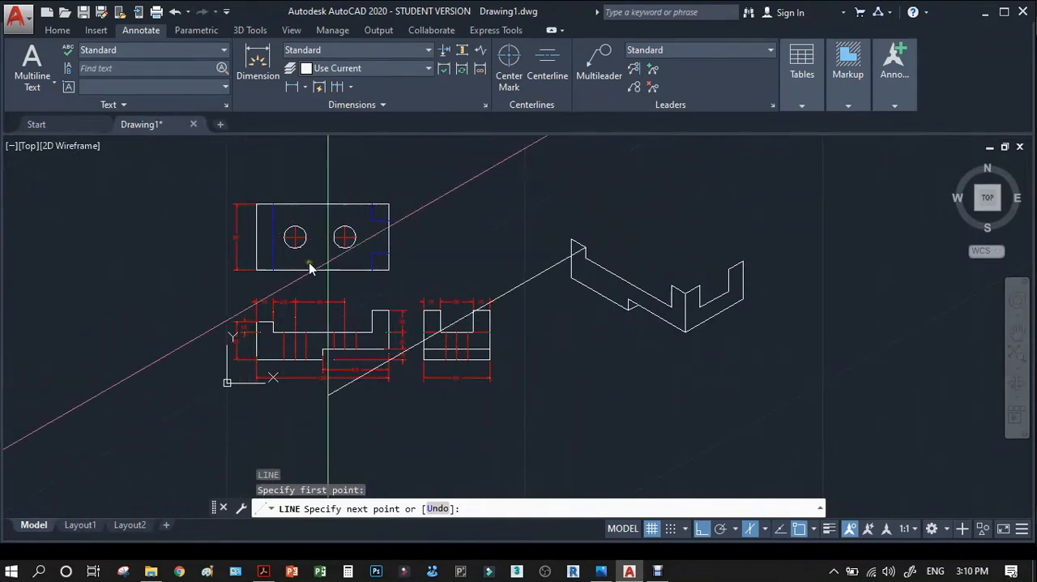
scroll(229, 235, "up", 5)
scroll(229, 272, "down", 4)
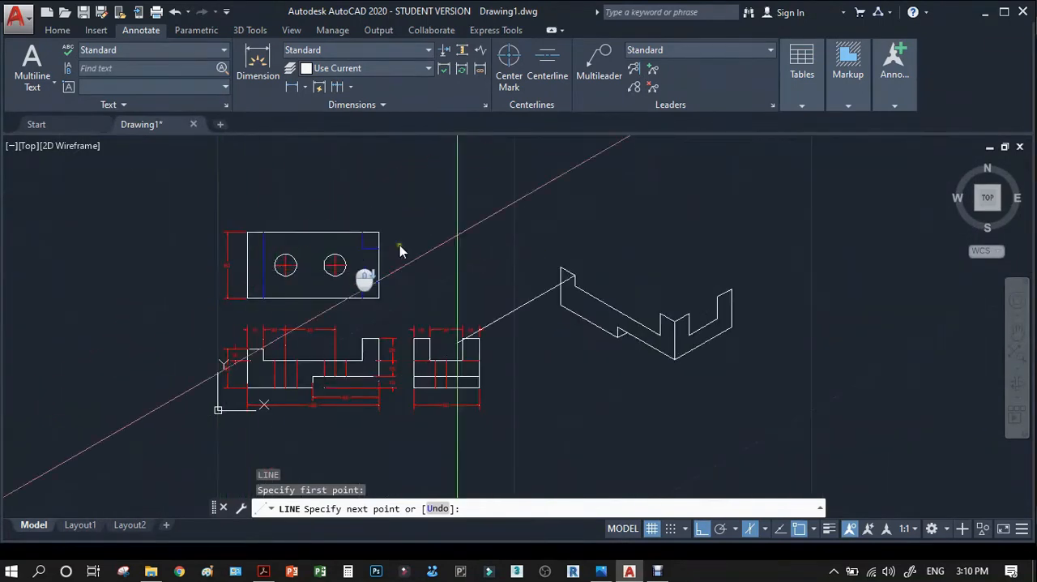
type("60")
key("Return")
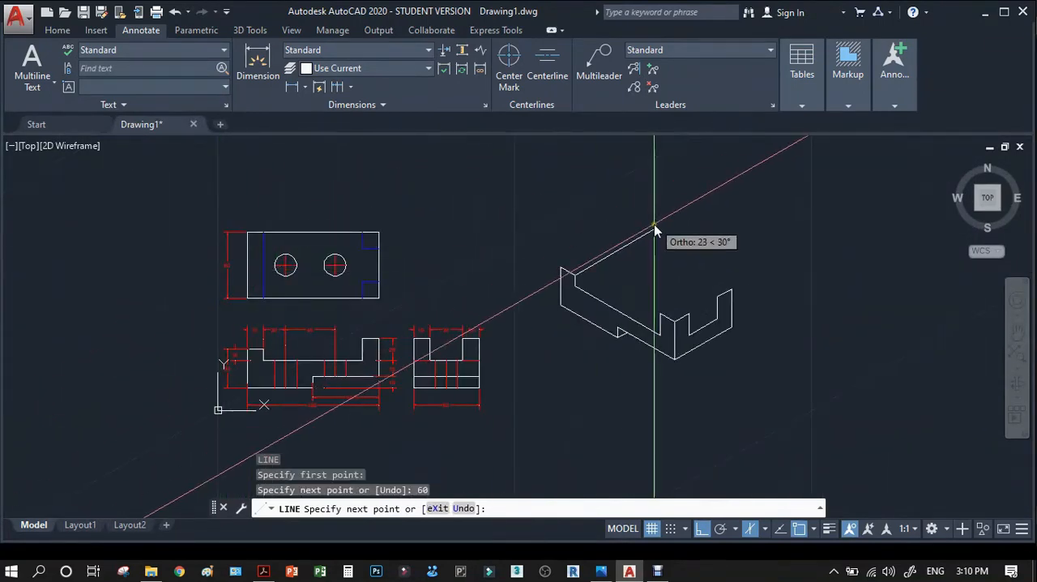
Continue from the far end of the 60 receding line with a 10 edge straight down, and end the line.
scroll(640, 279, "up", 4)
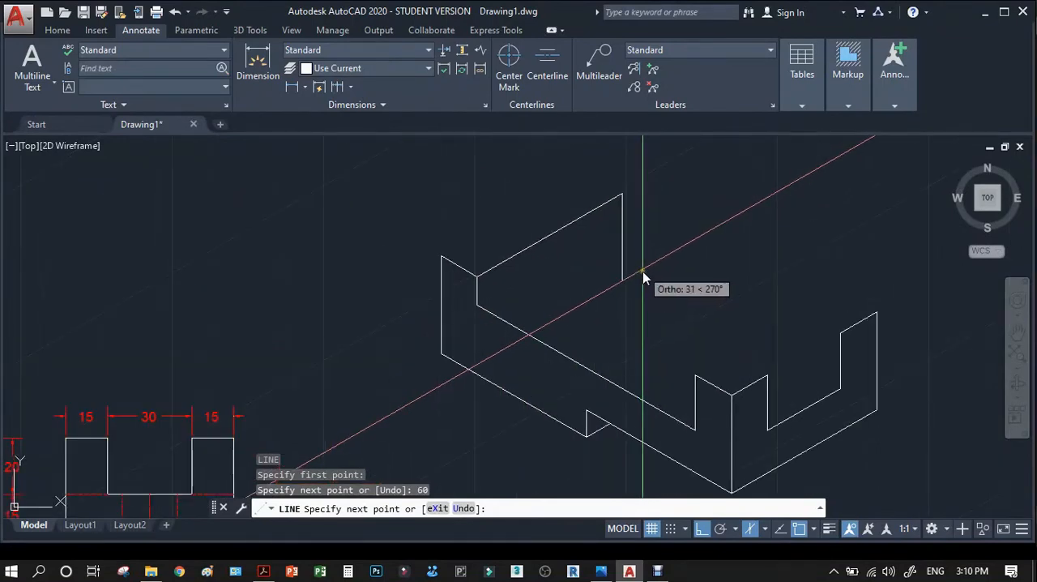
scroll(223, 389, "down", 4)
scroll(275, 377, "up", 3)
scroll(275, 375, "down", 3)
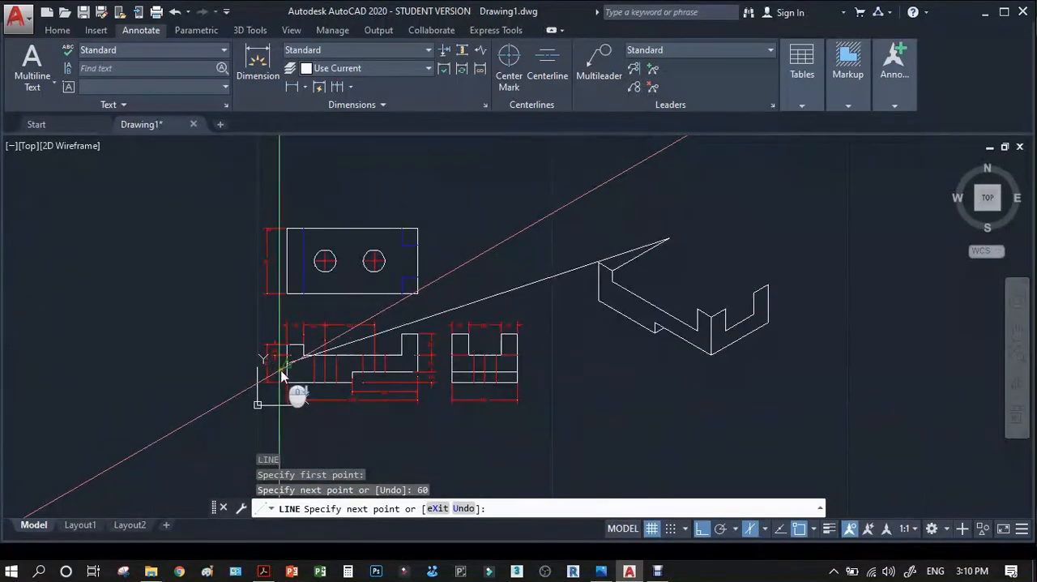
scroll(285, 368, "up", 4)
scroll(336, 323, "down", 5)
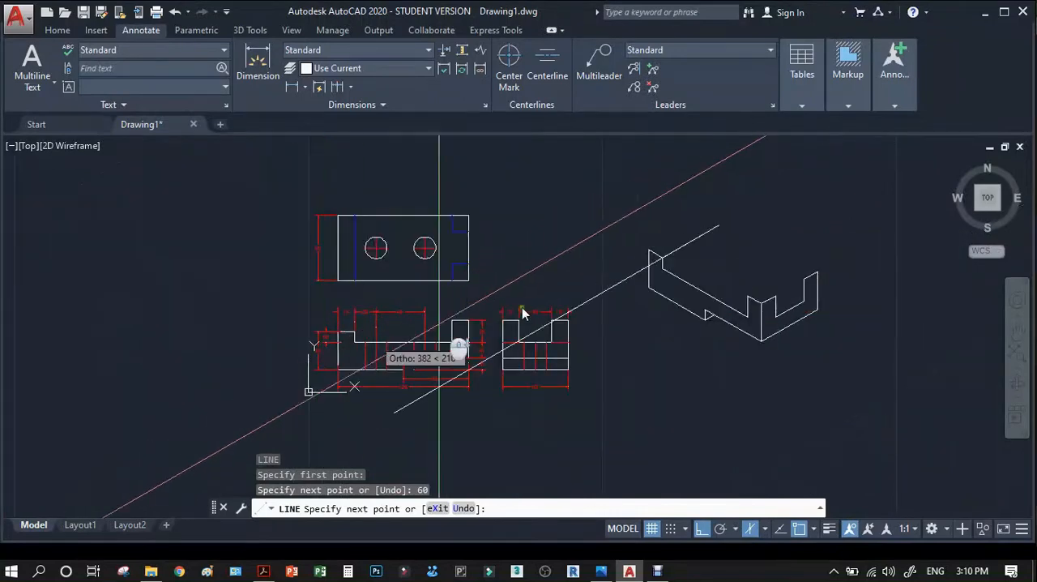
type("10")
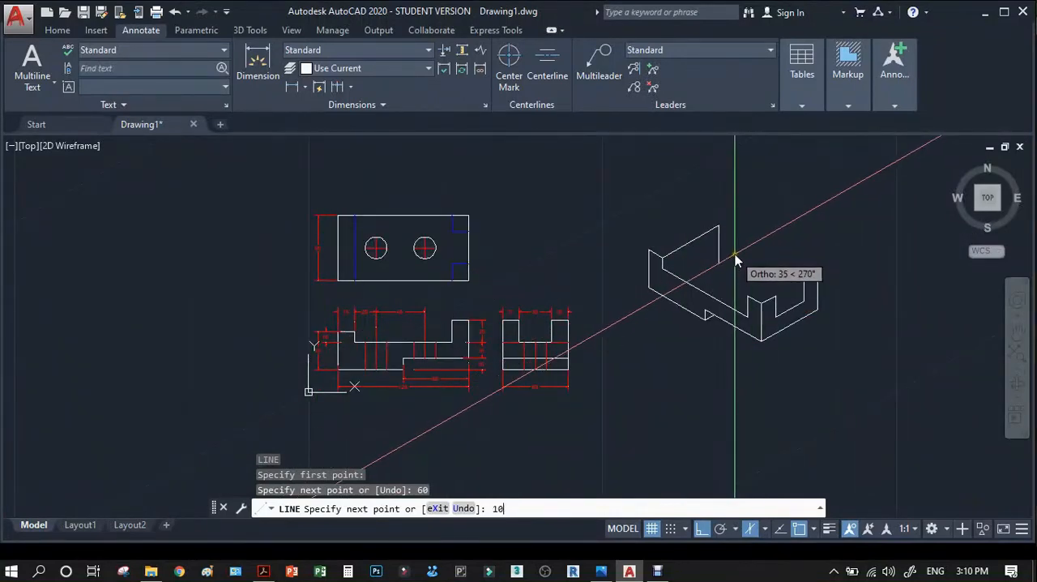
key("Return")
scroll(703, 258, "up", 3)
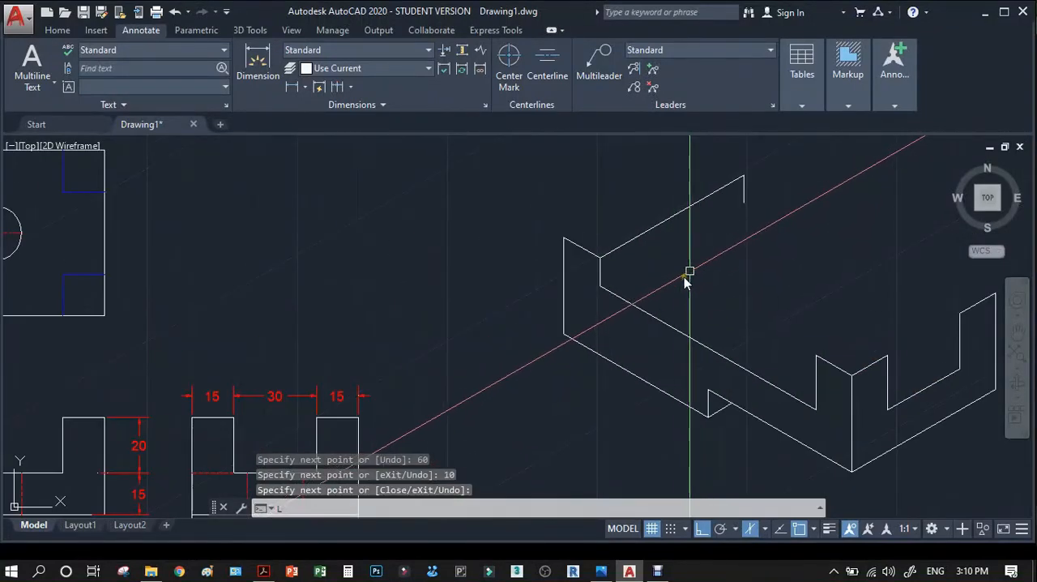
key("Return")
key("Return")
Draw a receding line at 30° from the foot of the left step's riser to the lower end of the far 10 edge.
left_click(600, 285)
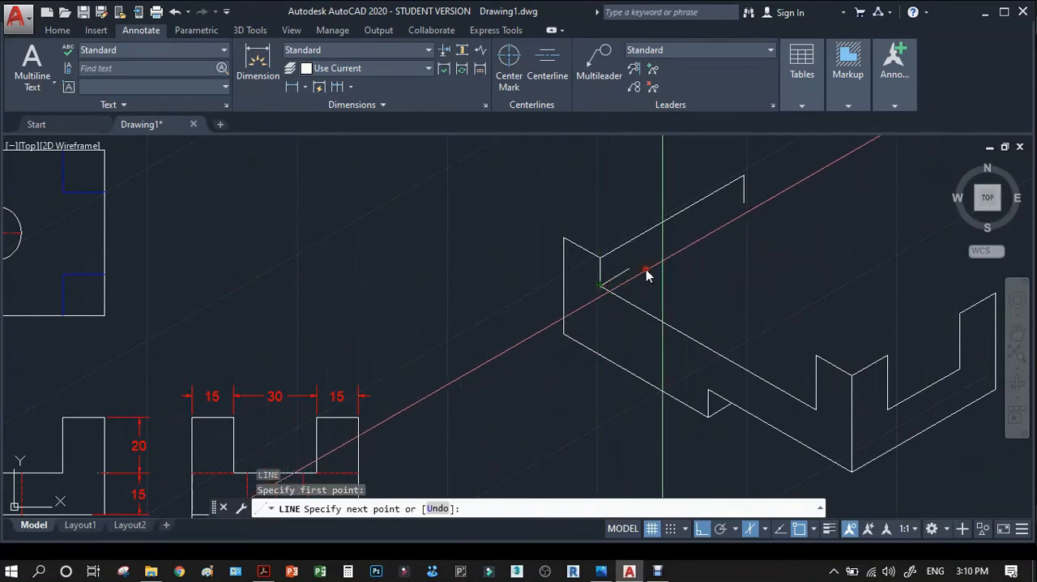
left_click(742, 204)
key("Return")
scroll(556, 312, "down", 2)
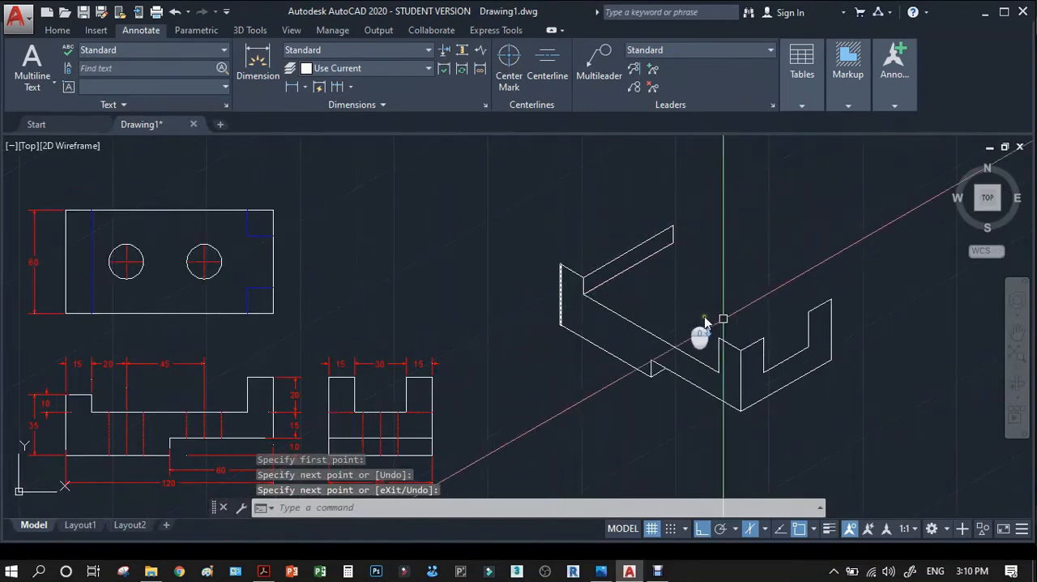
Copy the front post's receding top edge from the near top corner to the post's left top corner.
scroll(815, 334, "up", 5)
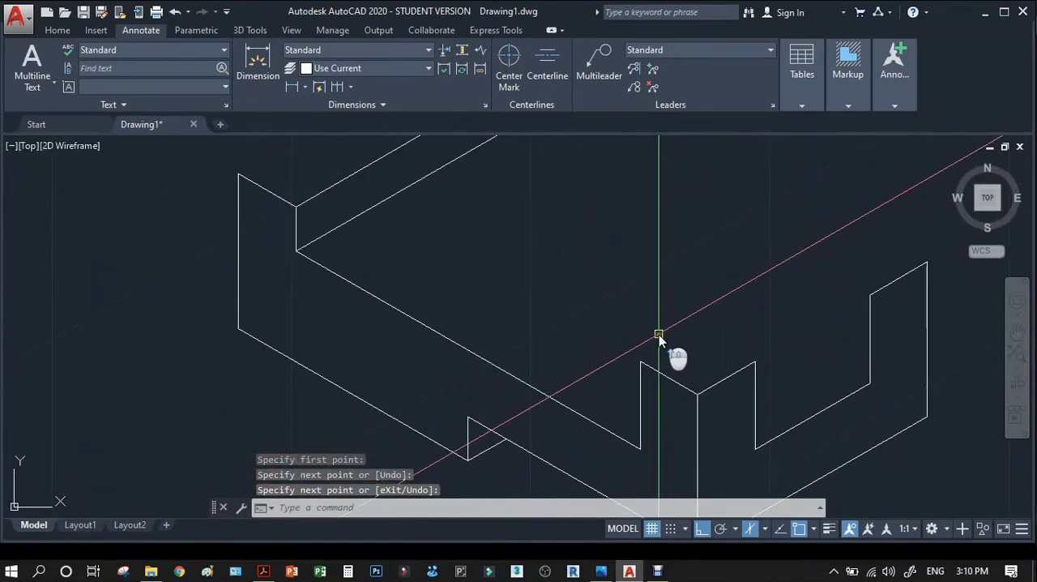
type("co")
key("Return")
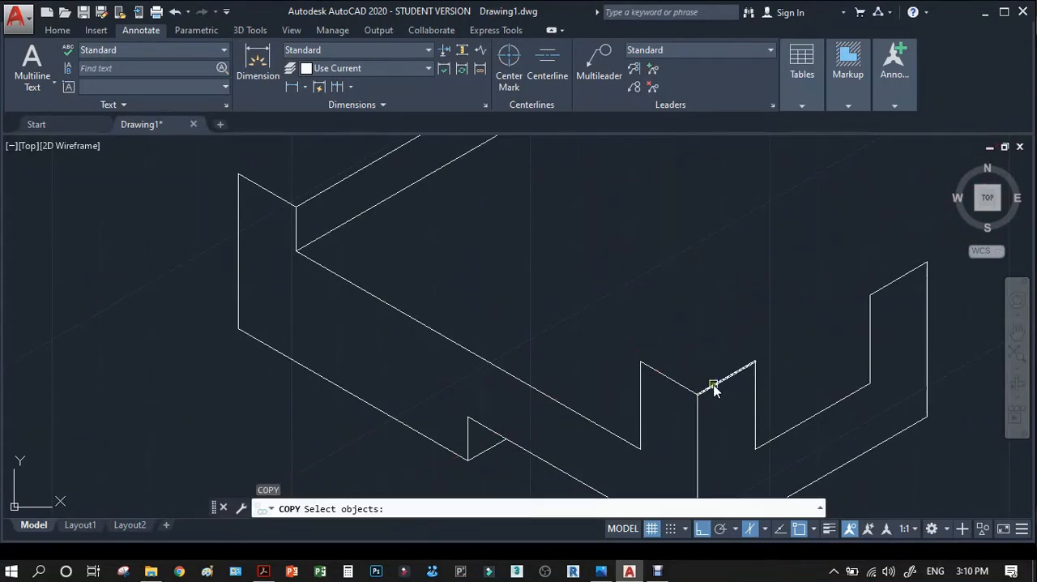
key("Return")
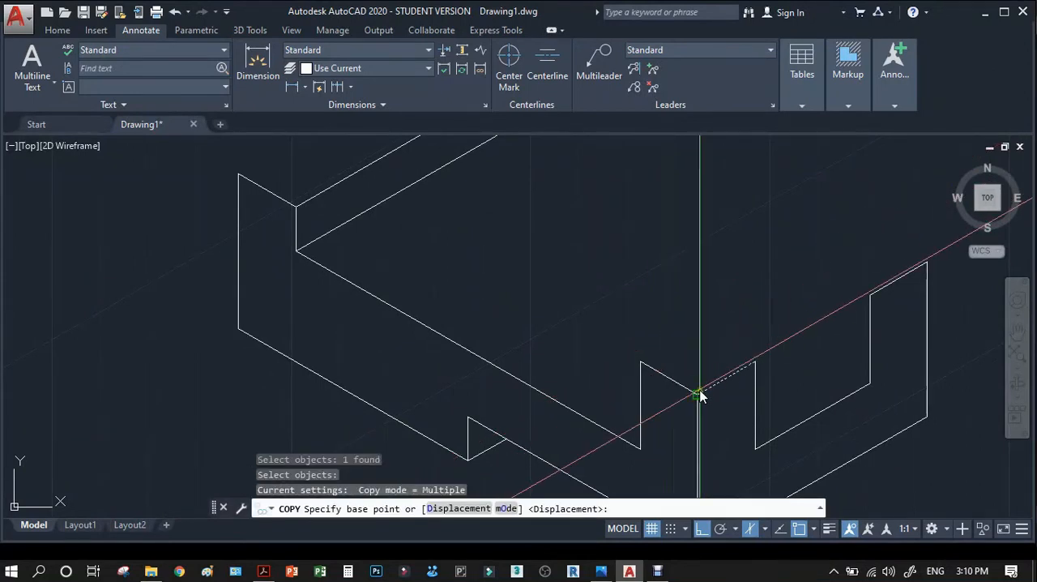
left_click(697, 392)
left_click(646, 363)
key("Return")
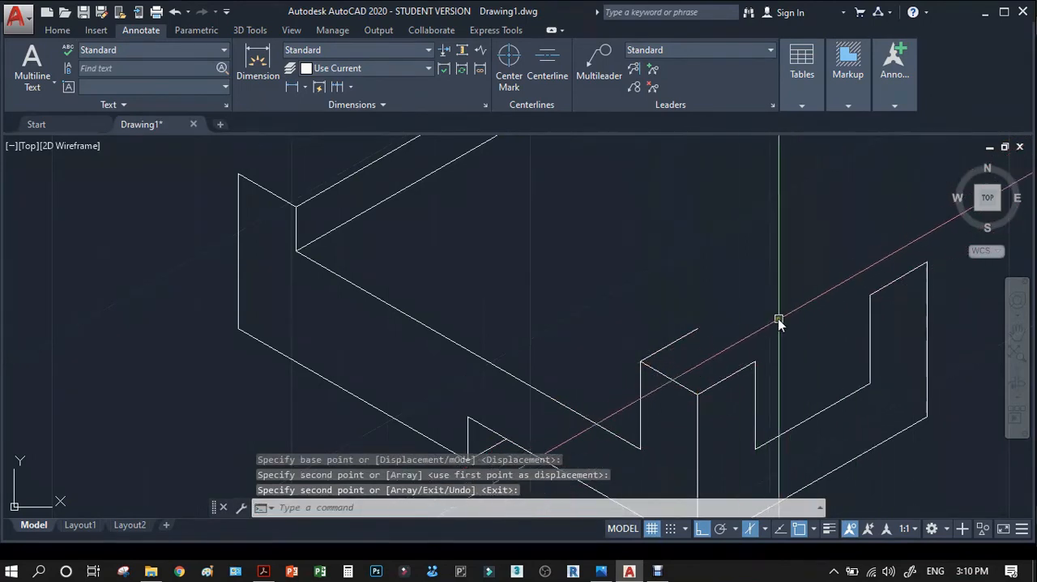
Copy the front post's left top edge from its near corner to the bottom inner corner of the far post.
key("Return")
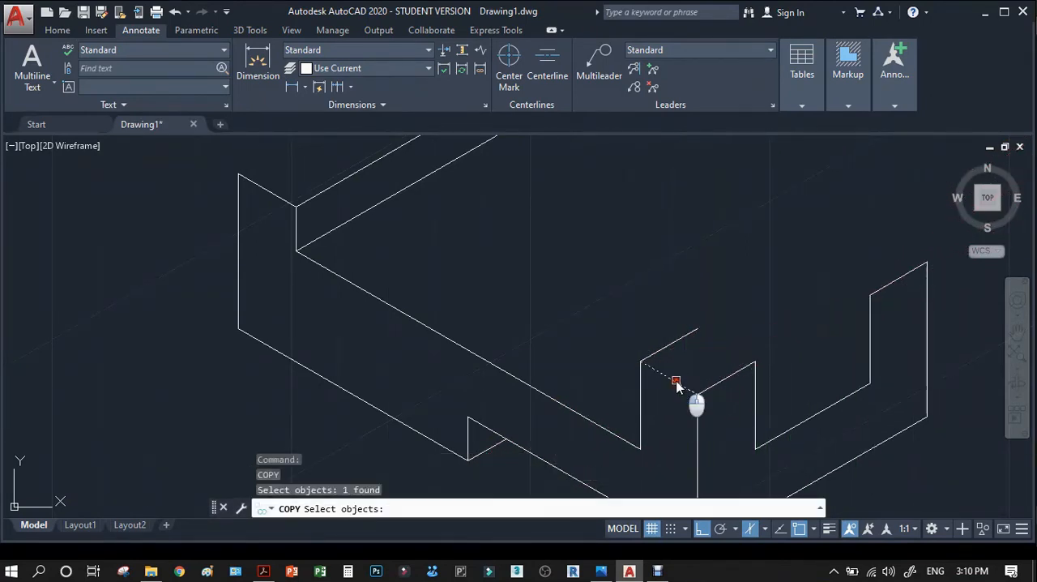
key("Return")
left_click(697, 393)
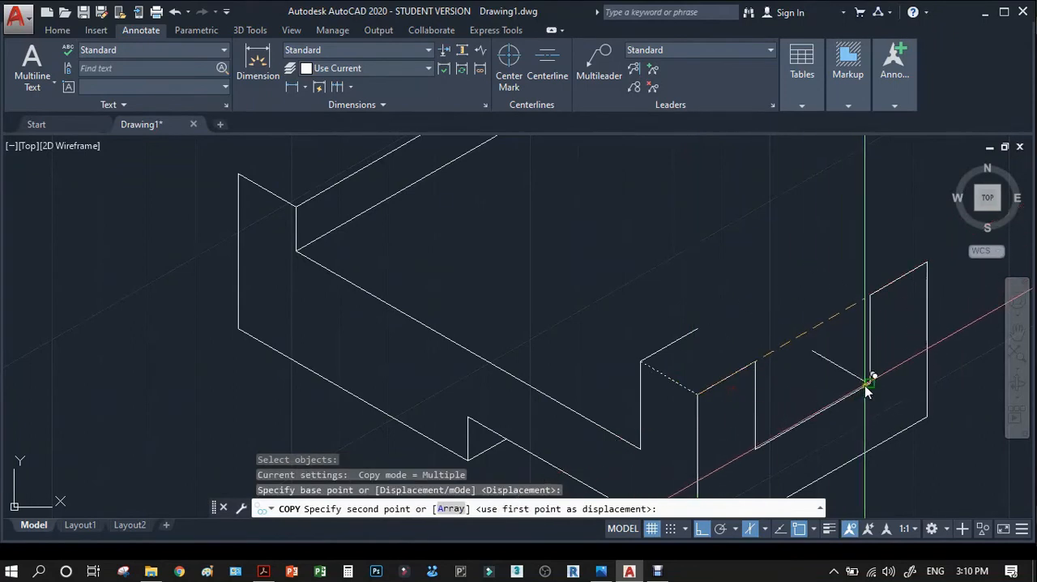
left_click(865, 387)
key("Return")
key("Return")
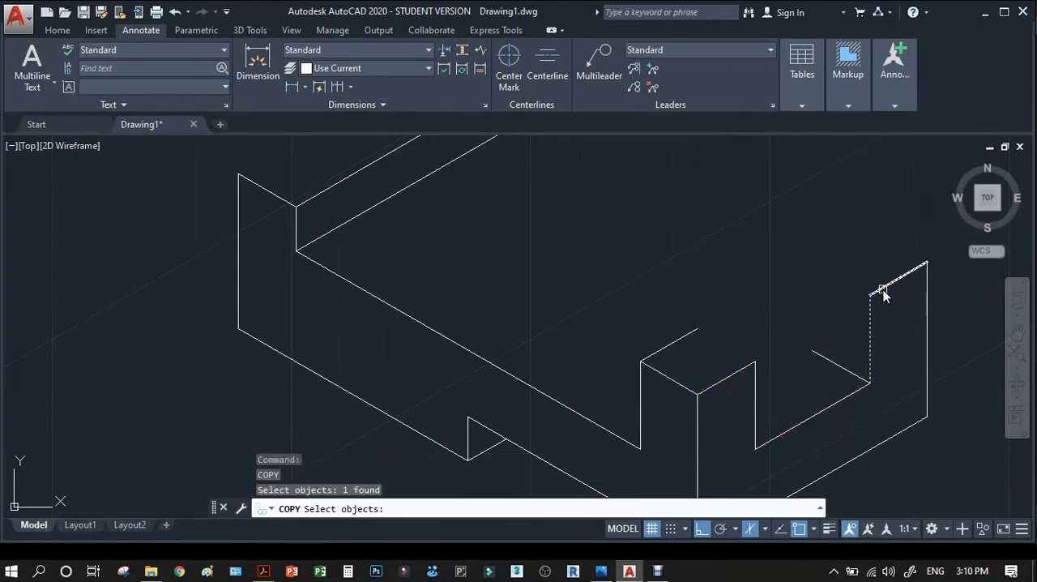
Copy the far post's inner vertical edge and receding top edge to the back end of its bottom inner edge.
key("Return")
left_click(869, 384)
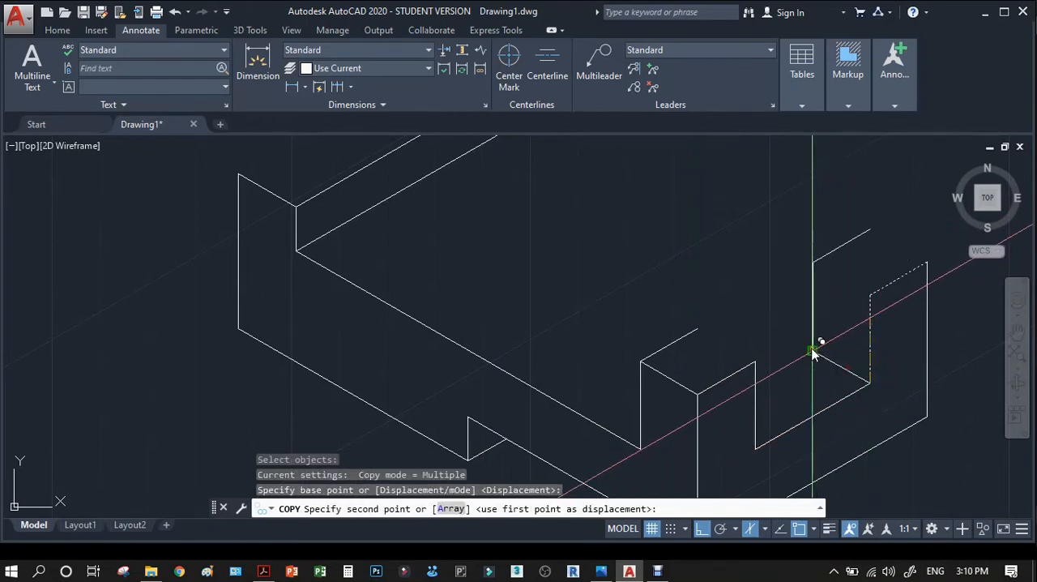
left_click(814, 354)
key("Return")
Copy the far post's bottom inner edge straight up to the post's top inner corner.
key("Return")
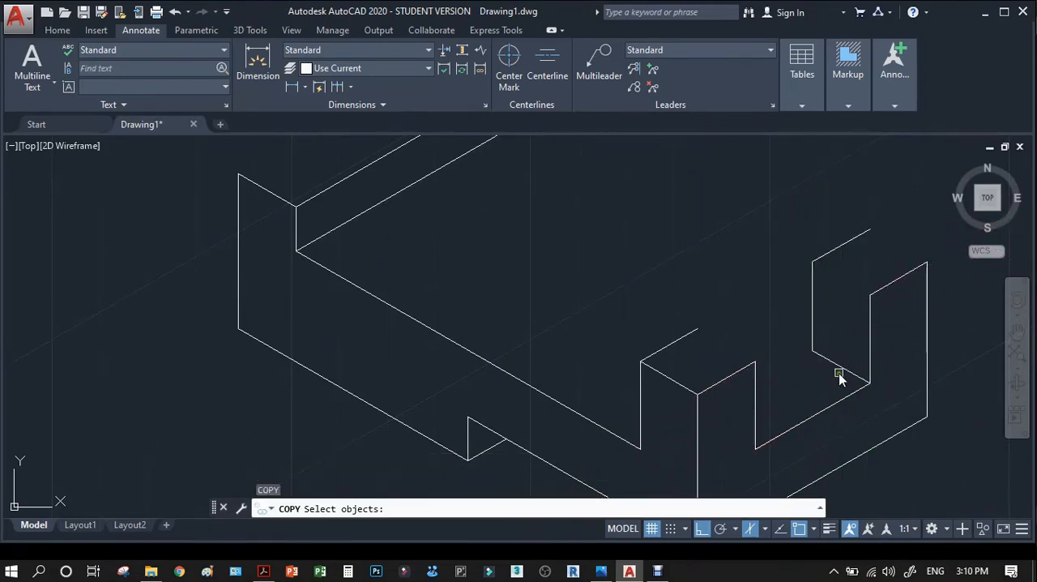
key("Return")
left_click(867, 384)
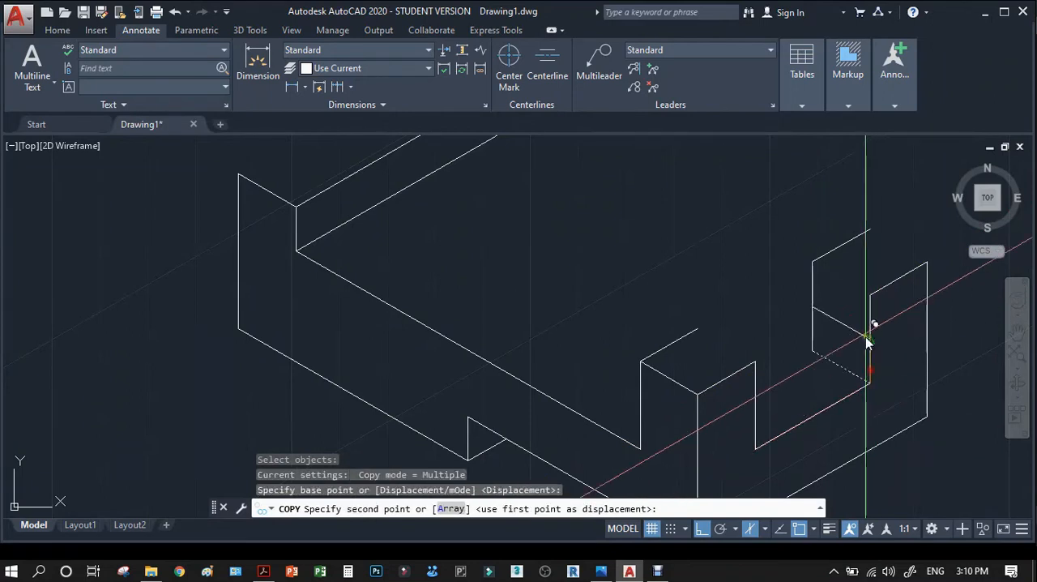
left_click(868, 294)
key("Return")
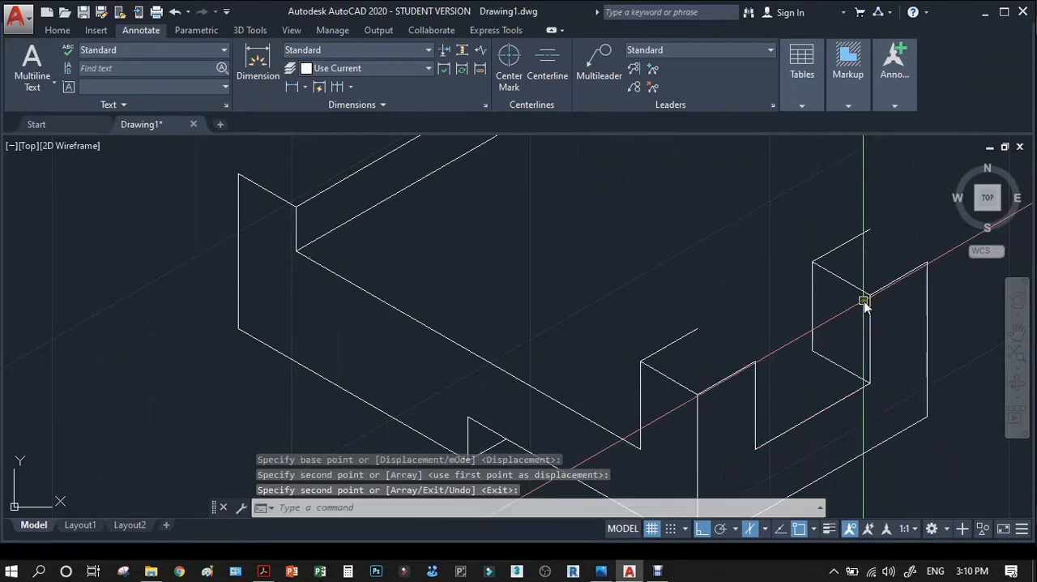
Copy the far post's inner top edge to its outer top corner to close the top face.
key("Return")
key("Return")
left_click(870, 295)
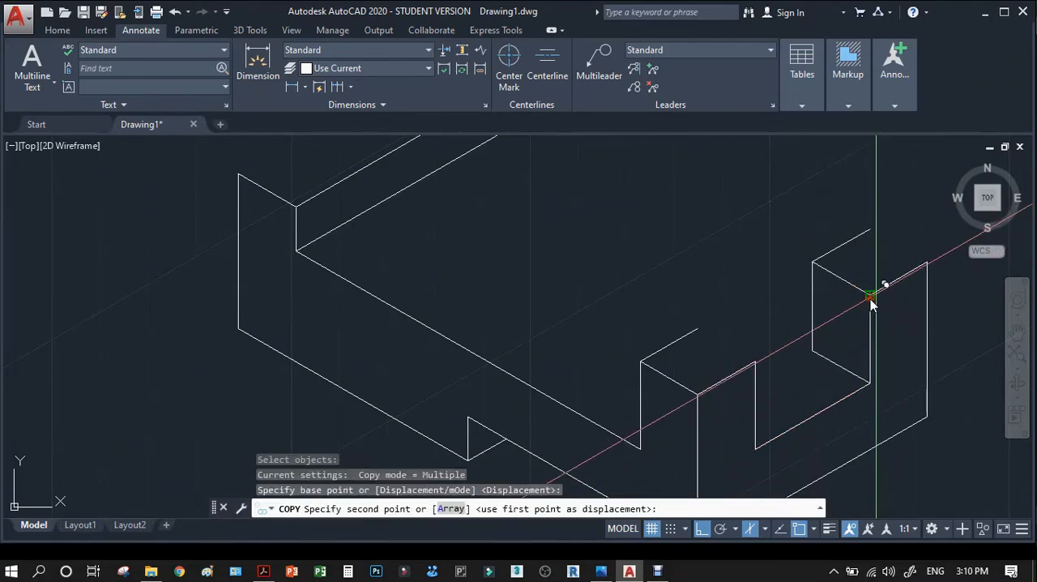
key("Return")
scroll(783, 317, "down", 2)
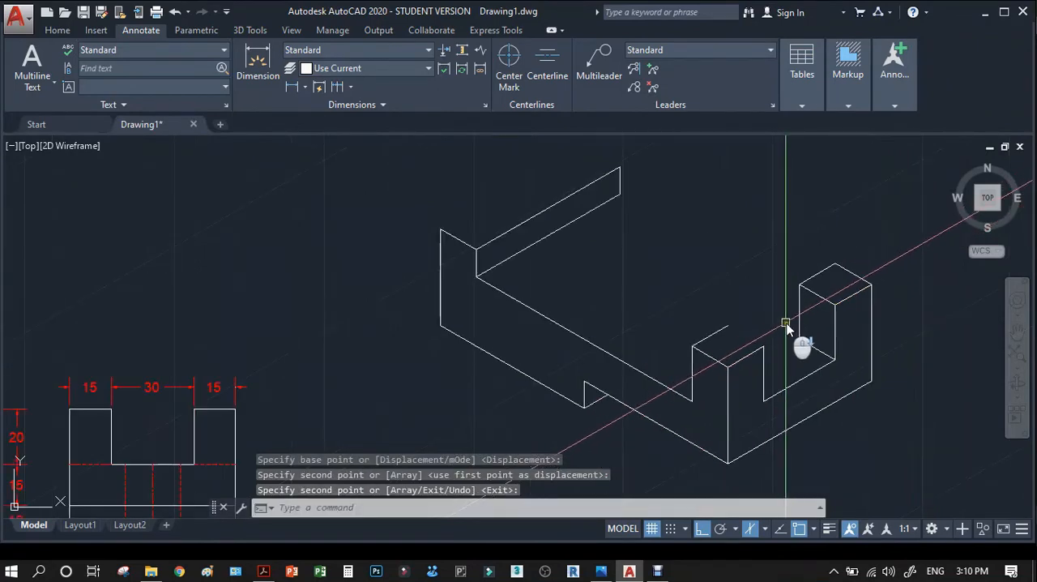
scroll(753, 353, "up", 2)
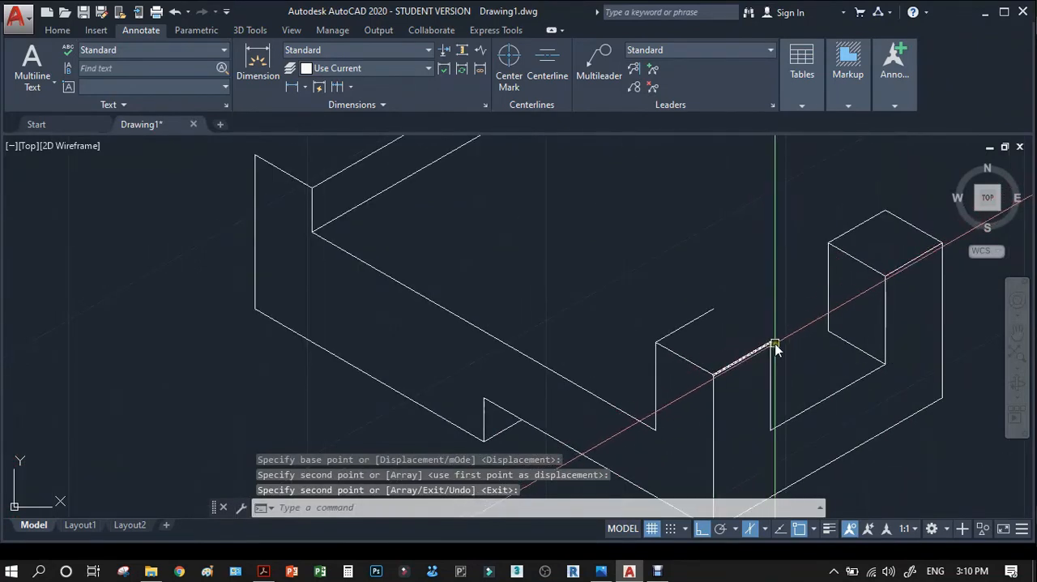
type("L")
key("Return")
left_click(776, 344)
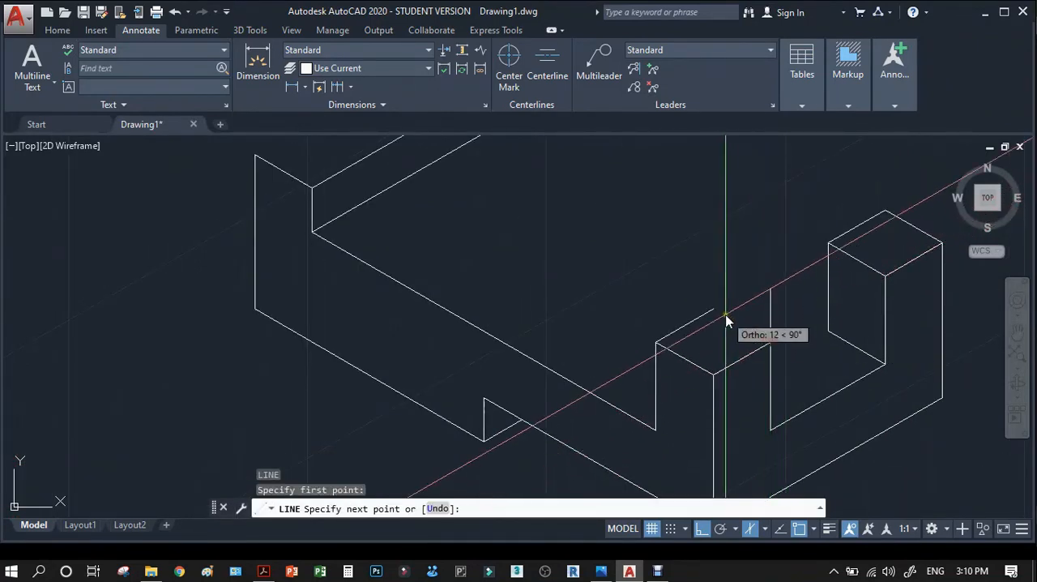
key("Escape")
Copy the front post's left top edge from the near corner to the slot-side top corner, closing the post's top face.
type("co")
key("Return")
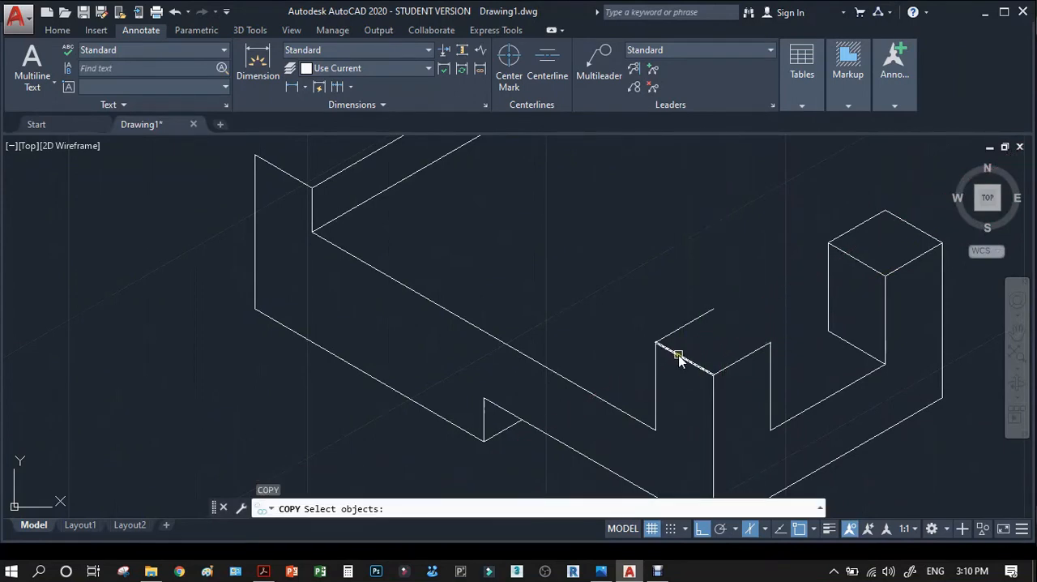
left_click(679, 356)
key("Return")
left_click(713, 375)
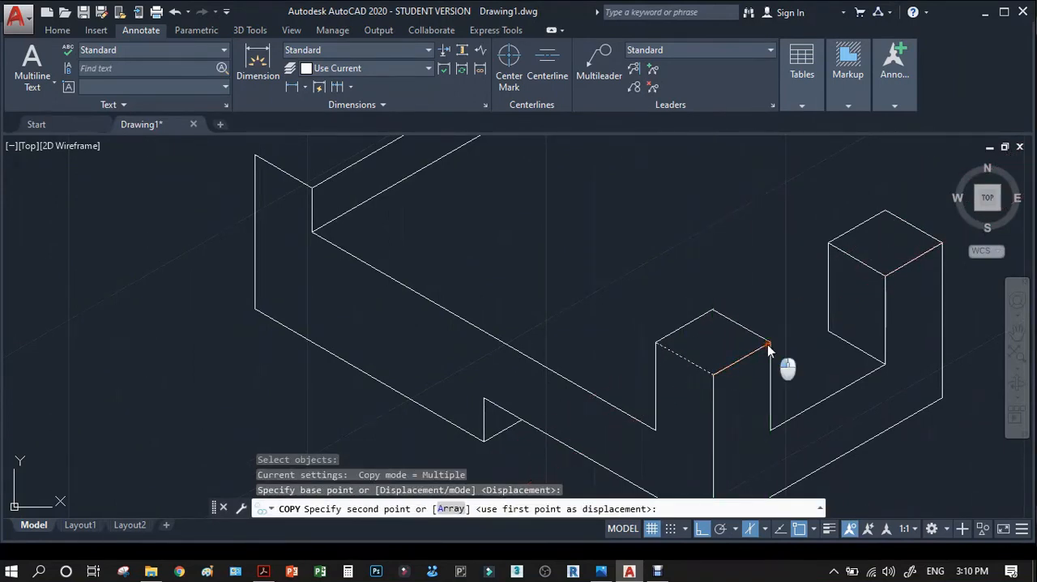
left_click(769, 347)
scroll(729, 350, "down", 3)
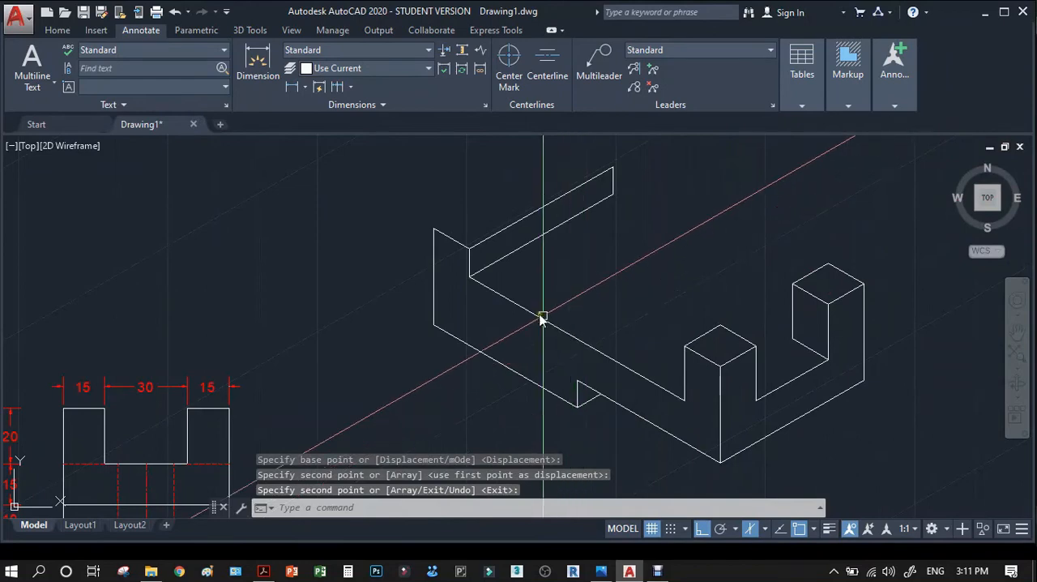
key("Return")
key("Return")
Copy the long front edge of the block's floor from the left step's riser foot to the riser's far lower corner.
key("Return")
left_click(470, 277)
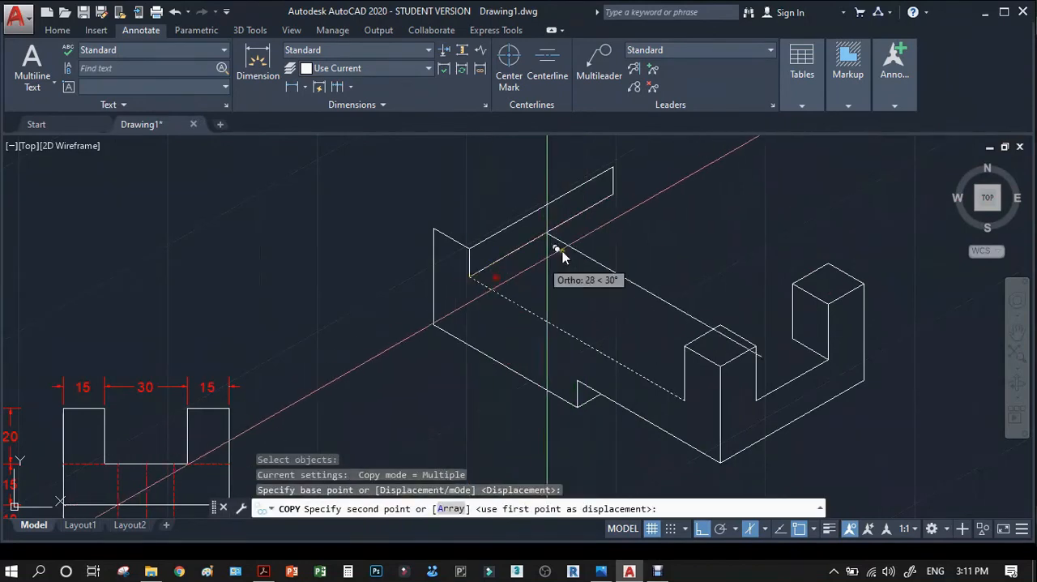
left_click(612, 201)
Trim the part of the rear floor edge that crosses the far post, using the post's left vertical edge as the cutting edge.
key("Return")
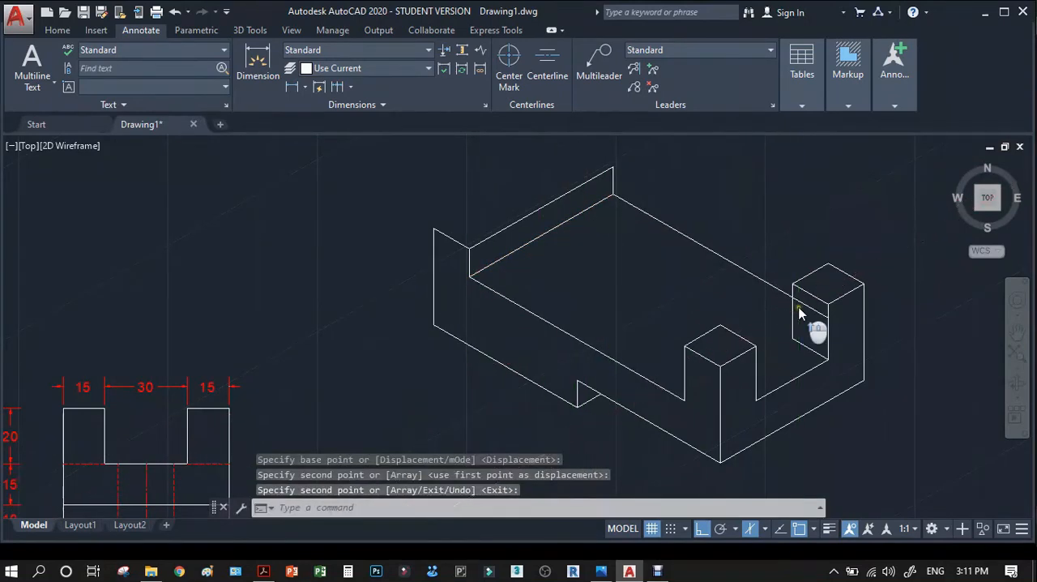
scroll(797, 296, "up", 5)
type("TR")
key("Return")
left_click(779, 280)
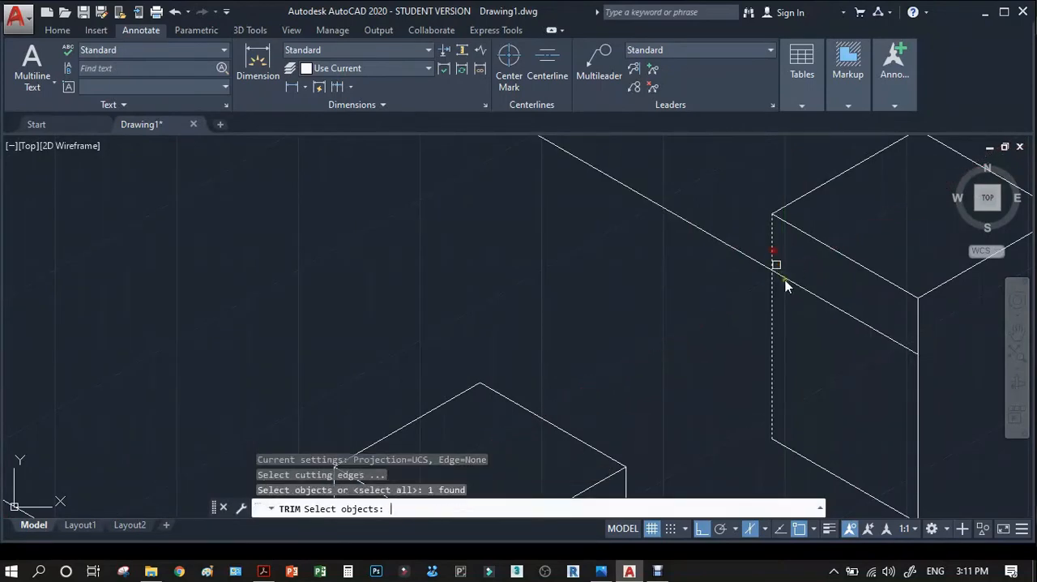
key("Return")
left_click(796, 289)
key("Return")
scroll(796, 292, "down", 5)
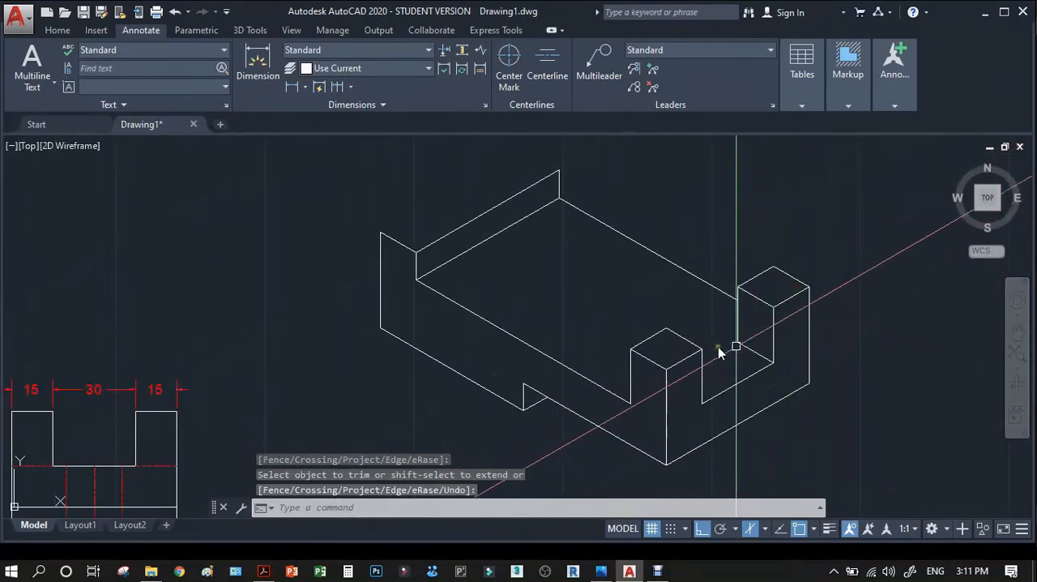
Copy the left step's short front top edge from its inner corner to the far end of the receding top edge.
scroll(538, 223, "down", 2)
scroll(519, 212, "up", 5)
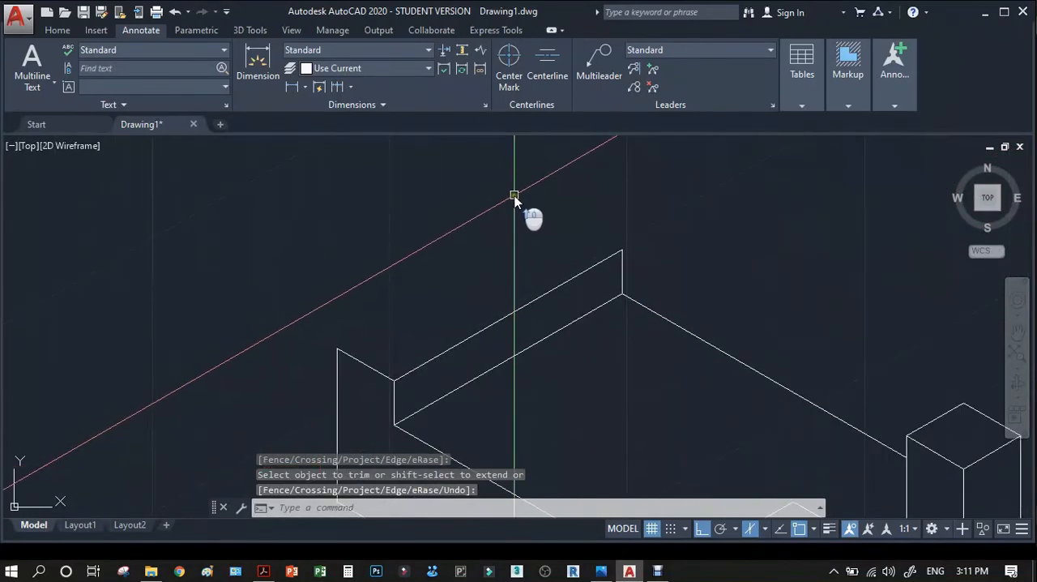
type("c")
key("Return")
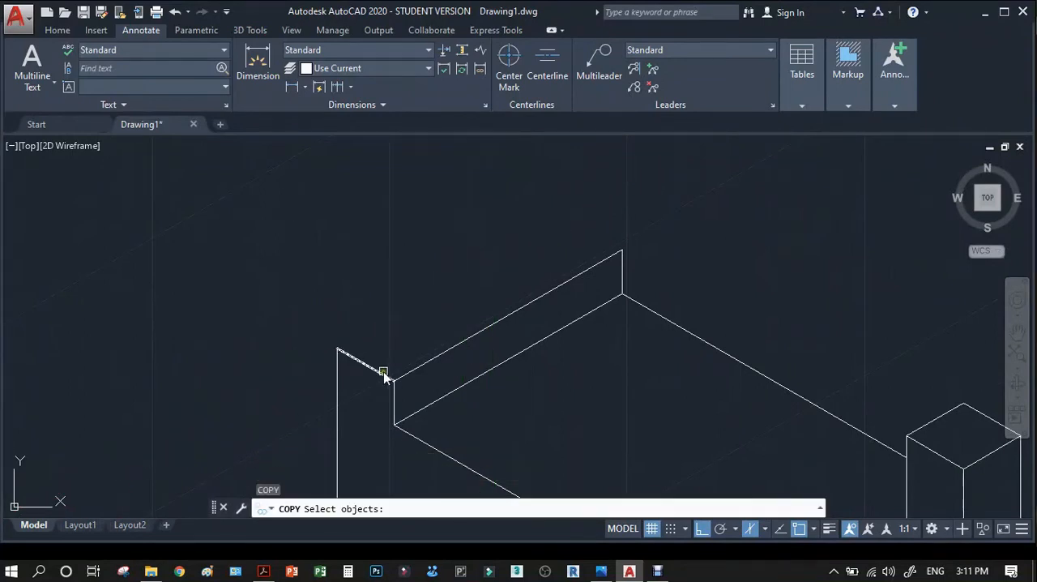
key("Return")
left_click(394, 379)
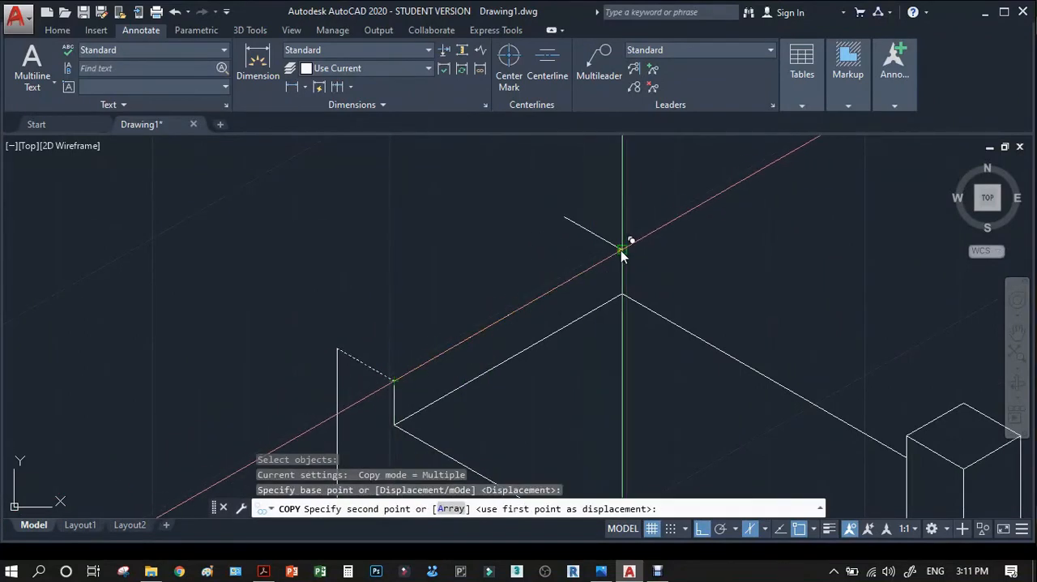
left_click(622, 251)
key("Return")
Copy the left step's long inner top edge to the outer end of its short rear edge, closing the top face.
key("Return")
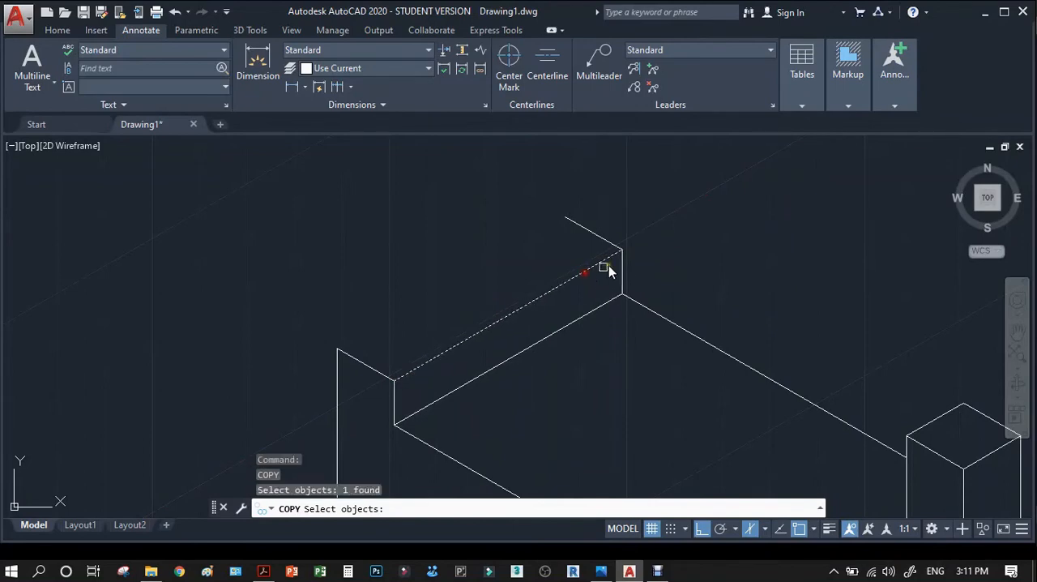
key("Return")
left_click(622, 251)
left_click(559, 220)
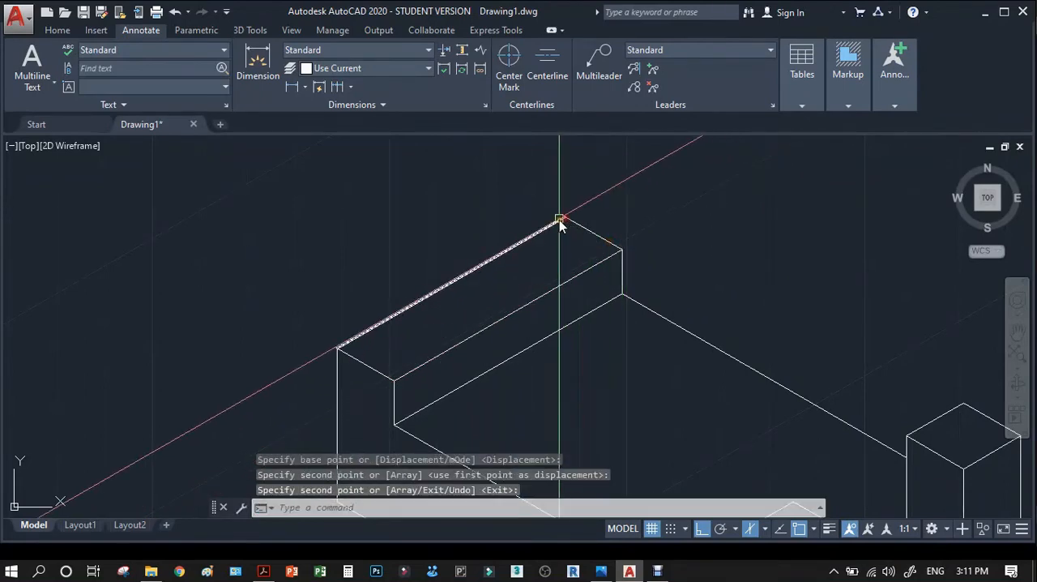
scroll(567, 235, "down", 5)
scroll(583, 290, "up", 2)
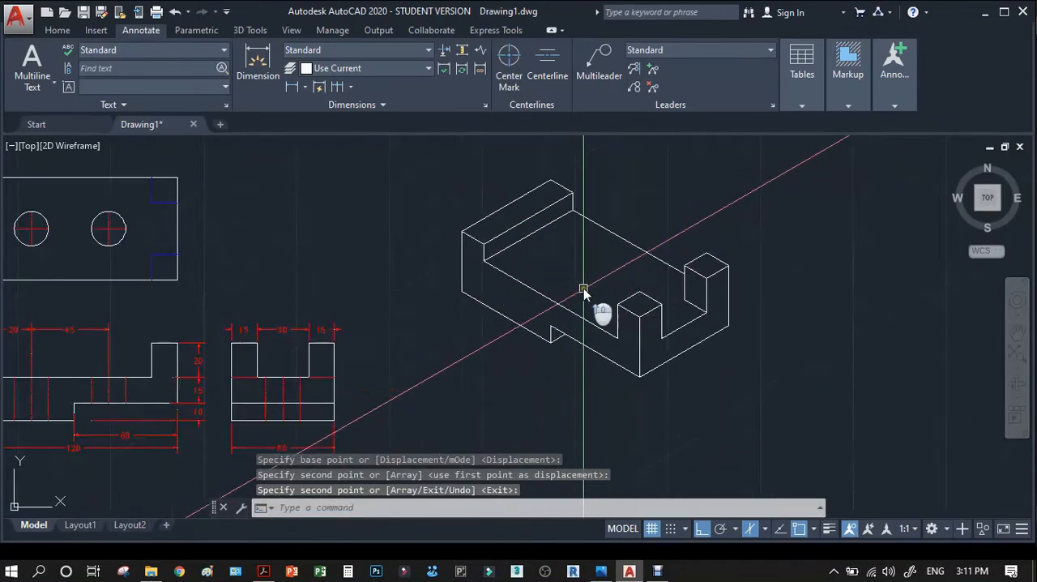
Examine the isometric view in the reference PDF for the block's hidden edges and compare it with the drawing.
scroll(583, 289, "up", 2)
scroll(600, 339, "down", 2)
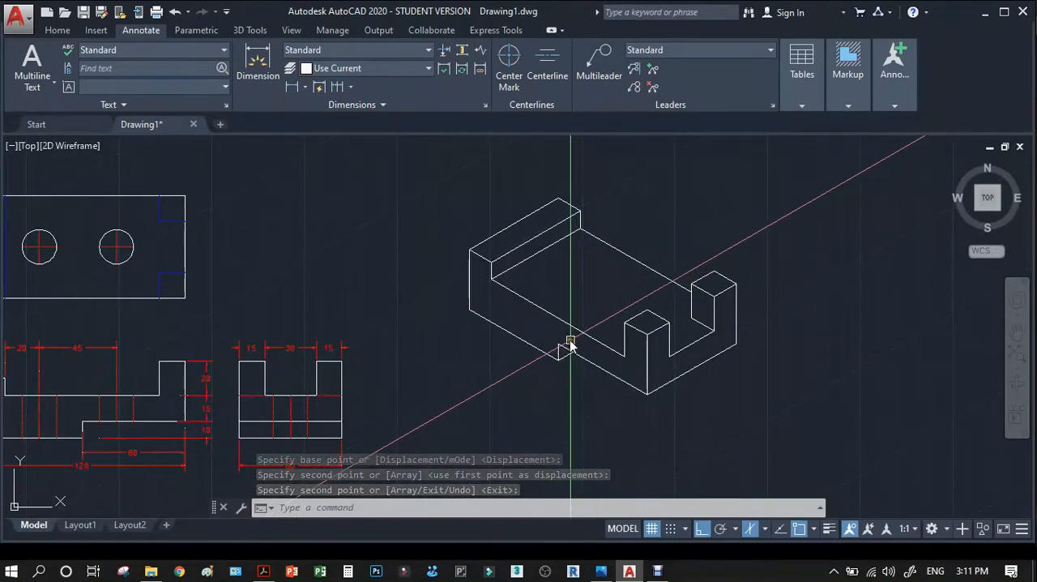
scroll(578, 359, "up", 4)
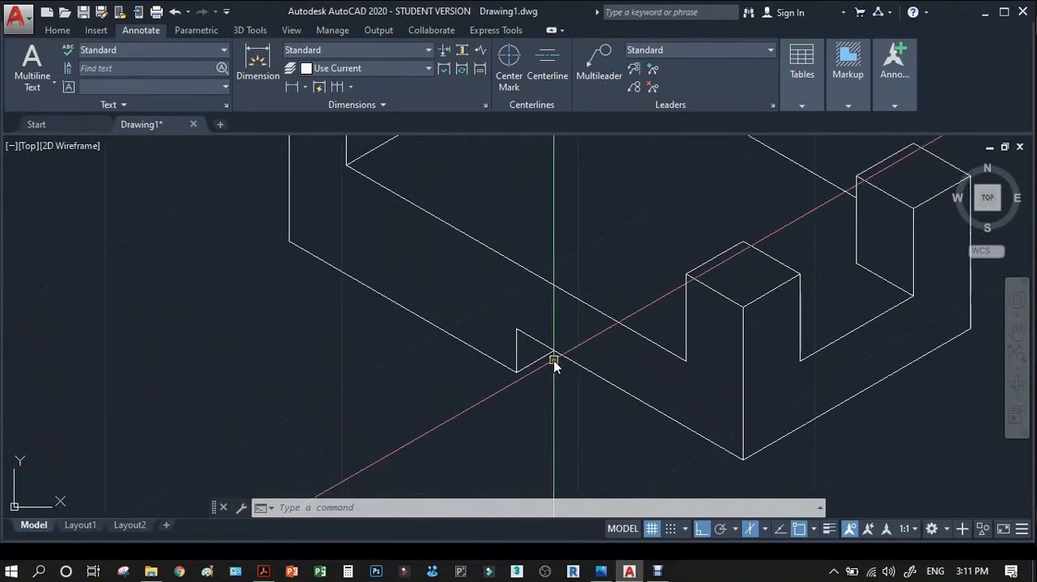
scroll(554, 364, "down", 2)
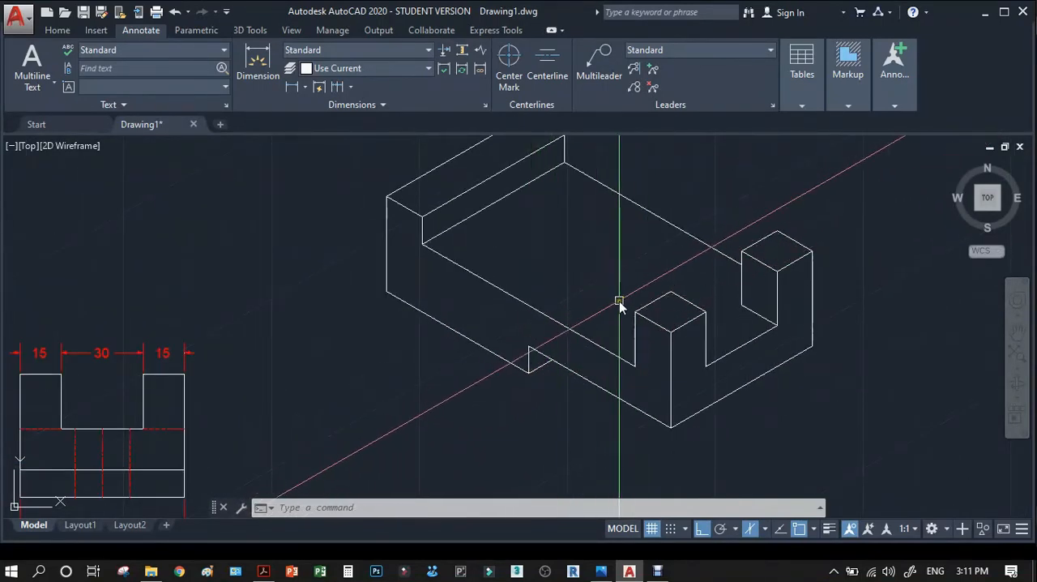
left_click(263, 571)
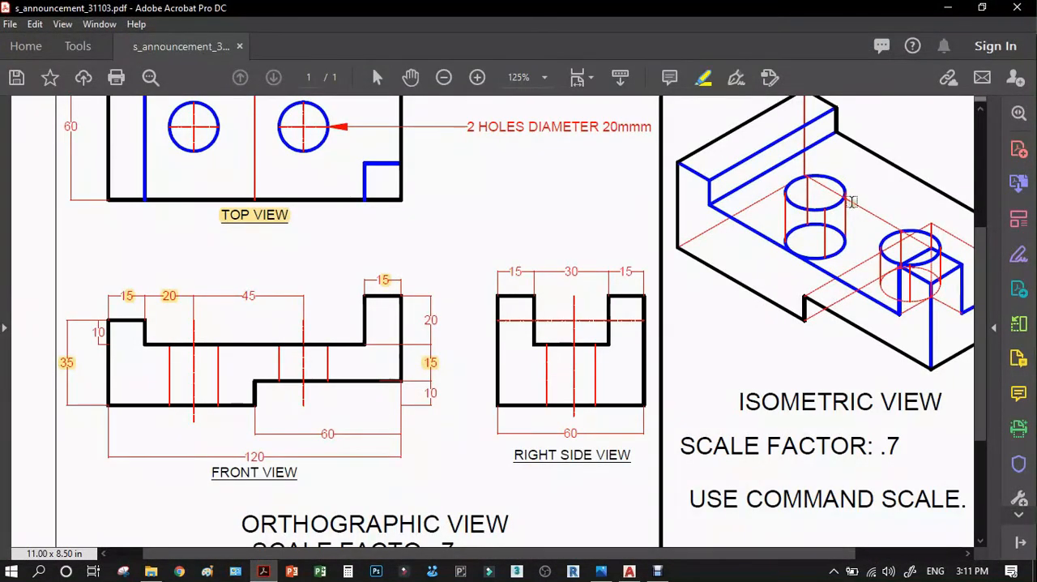
left_click(947, 13)
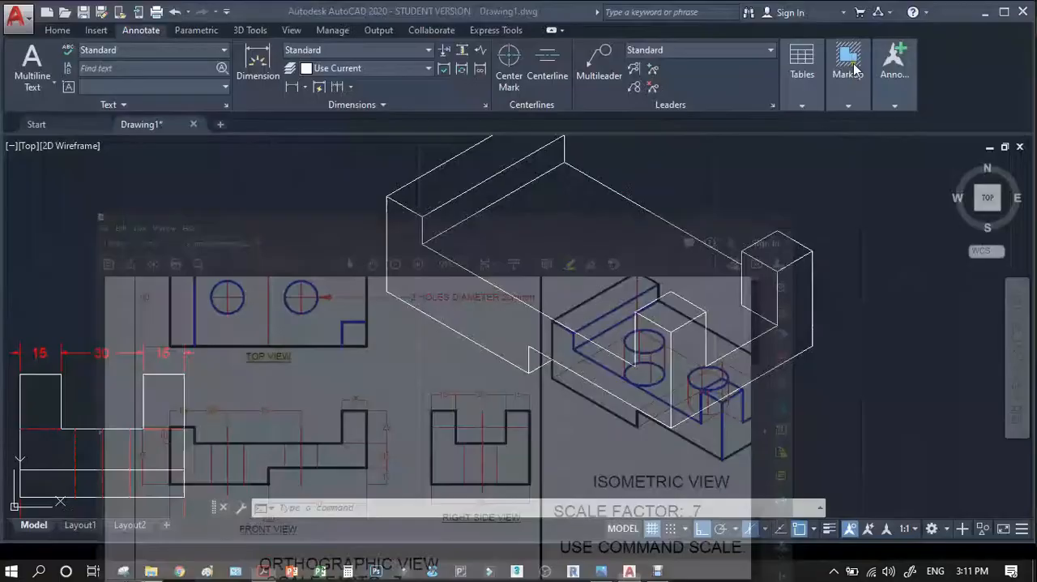
scroll(470, 297, "down", 1)
scroll(438, 254, "up", 5)
scroll(438, 253, "down", 5)
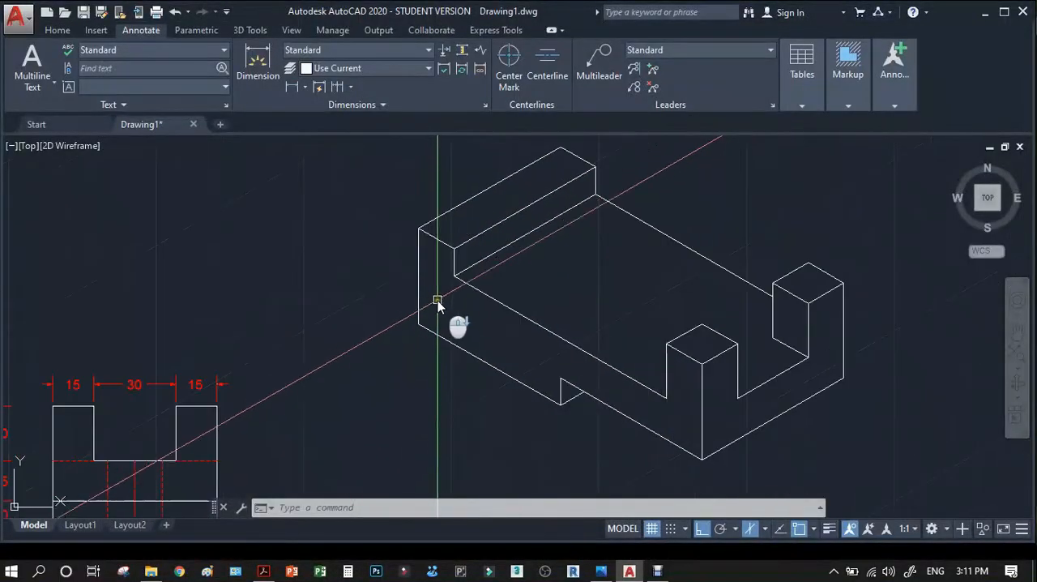
Copy the left step's long outer top edge from its front end down to the block's lower left corner.
scroll(435, 287, "up", 1)
type("co")
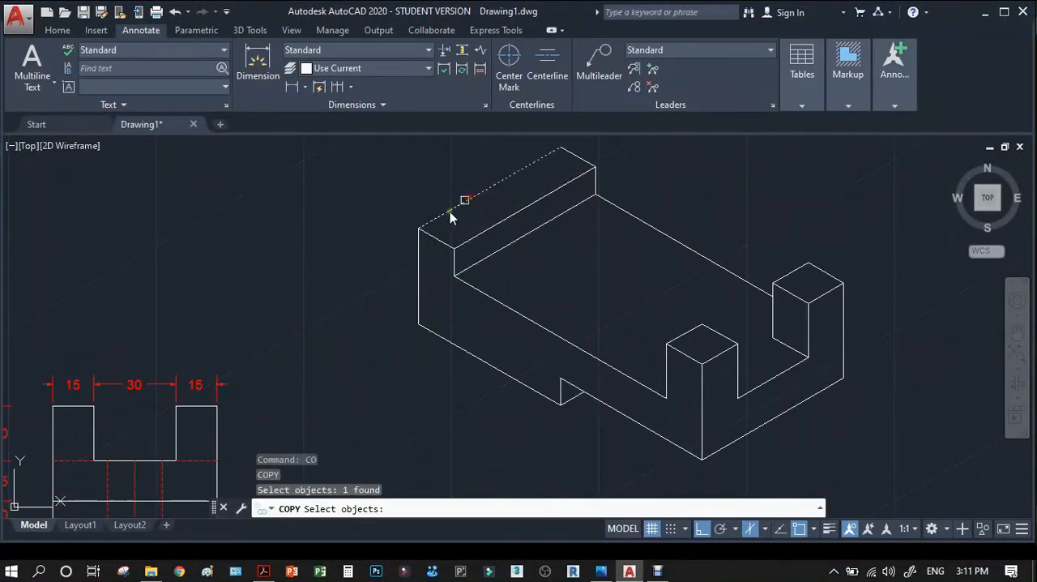
key("Return")
left_click(422, 229)
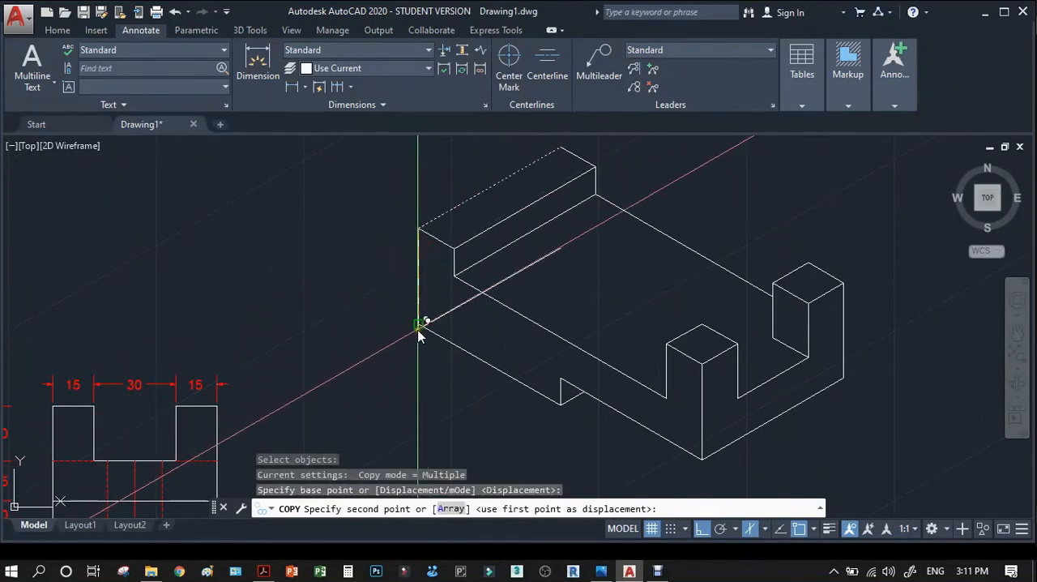
left_click(423, 321)
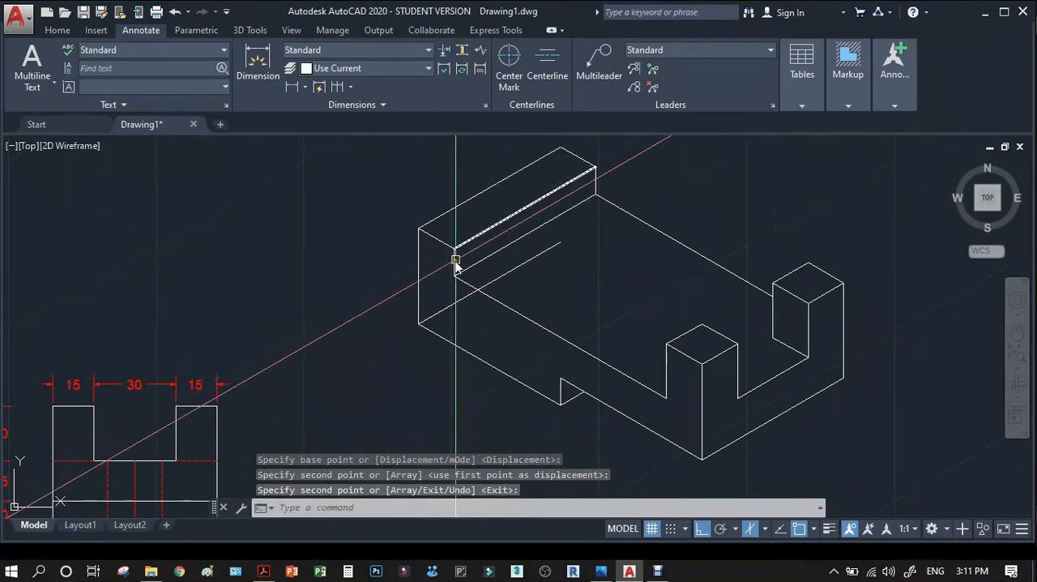
key("Return")
key("Return")
Copy the block's left vertical edge from its lower end to the far end of the receding bottom edge.
left_click(419, 275)
key("Return")
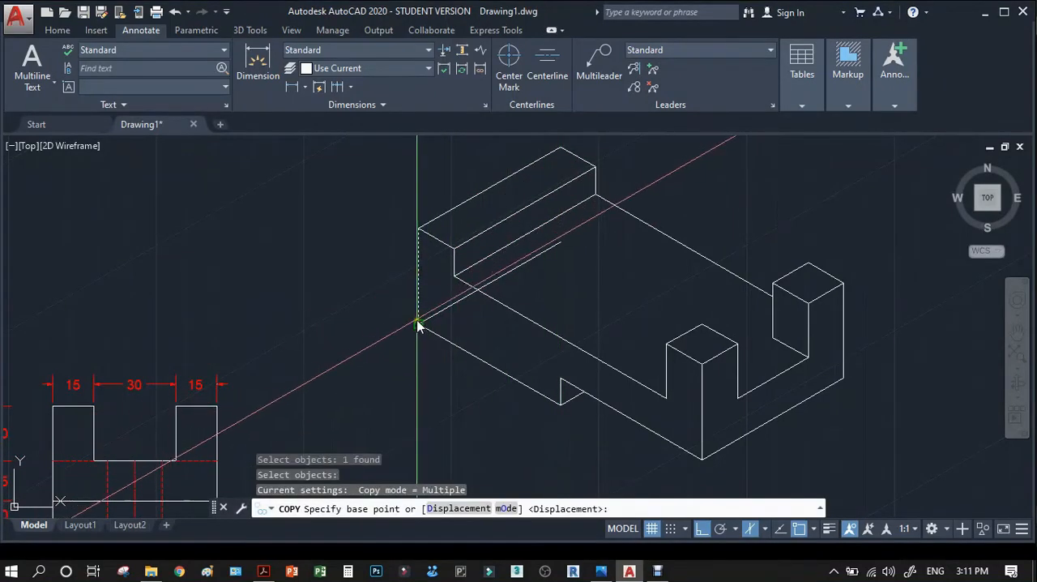
left_click(418, 326)
left_click(560, 241)
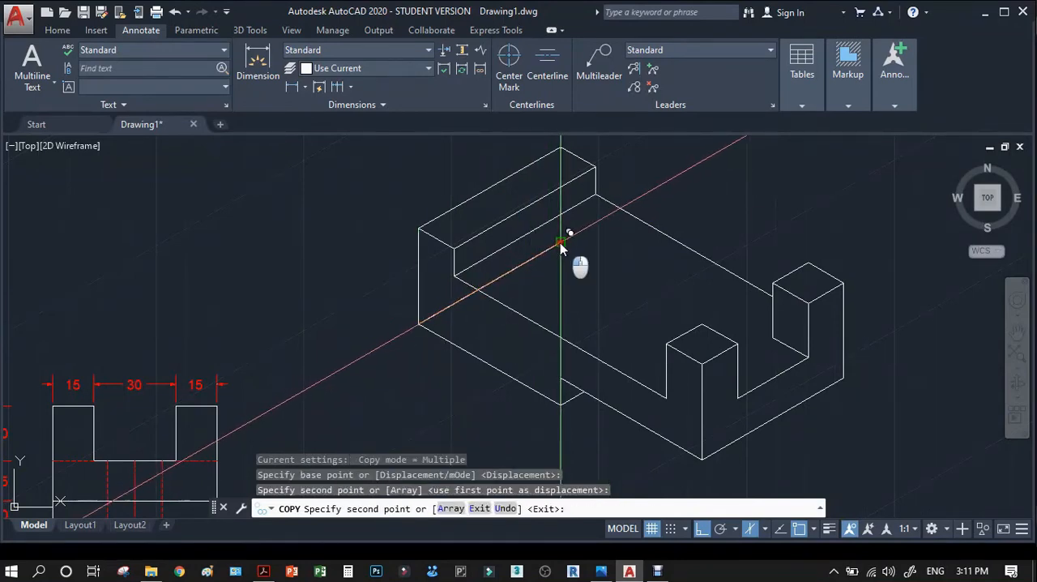
right_click(560, 243)
Set the receding bottom edge and the far vertical edge behind the left step to colour Red and linetype HIDDENX2.
scroll(567, 239, "up", 5)
left_click(588, 233)
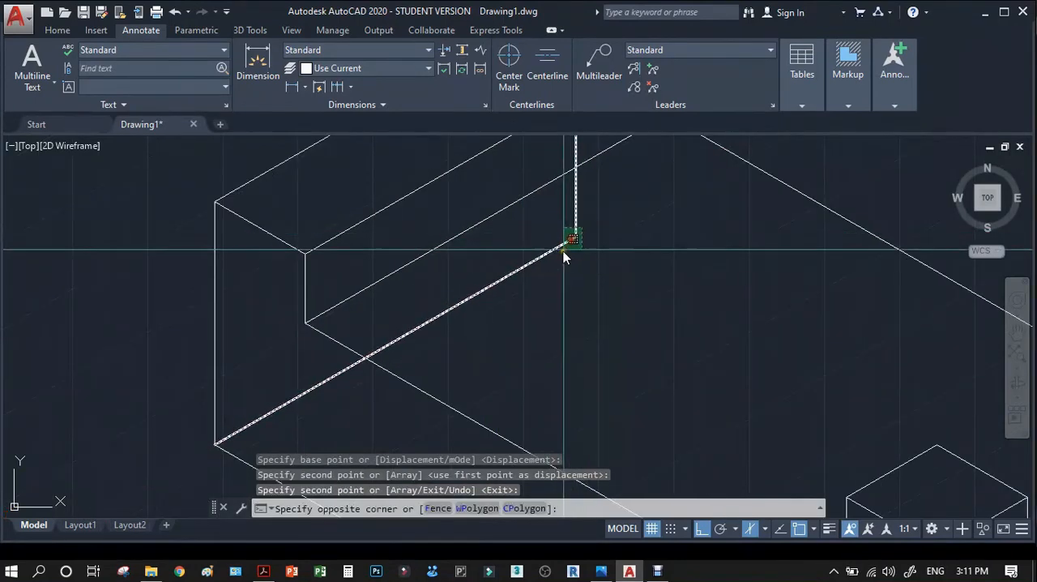
left_click(540, 256)
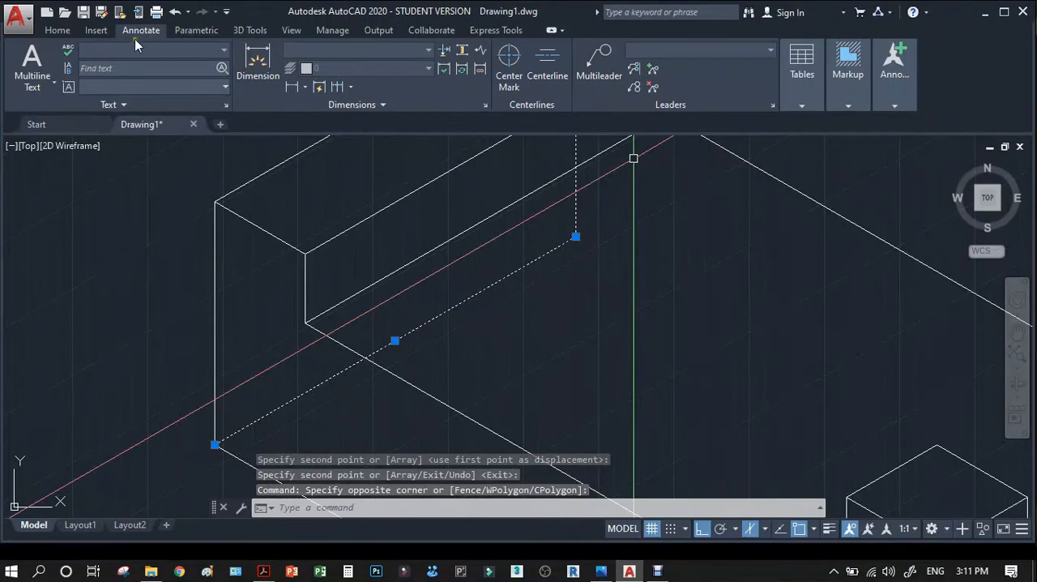
left_click(60, 32)
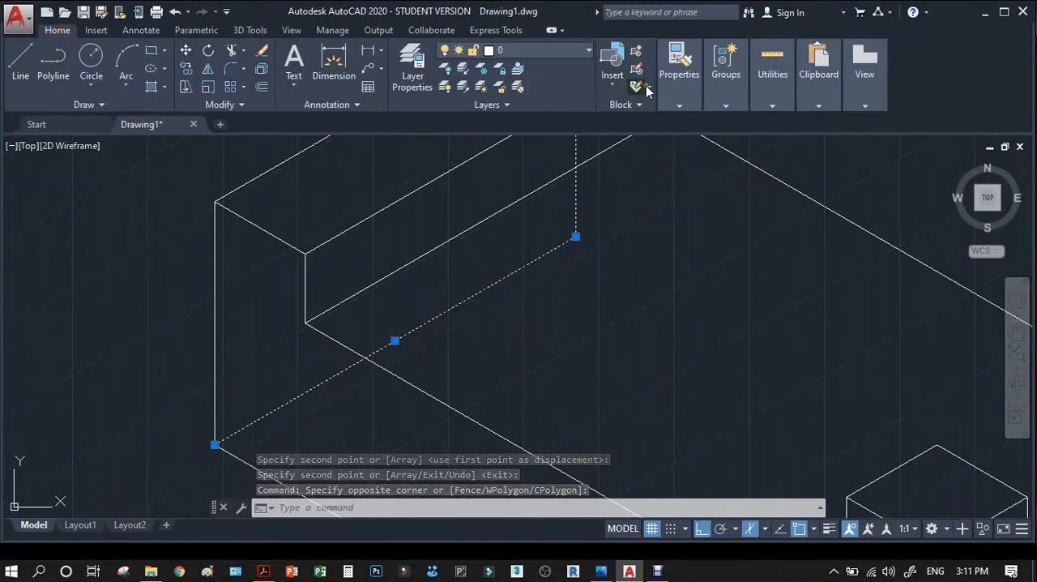
left_click(676, 106)
left_click(756, 123)
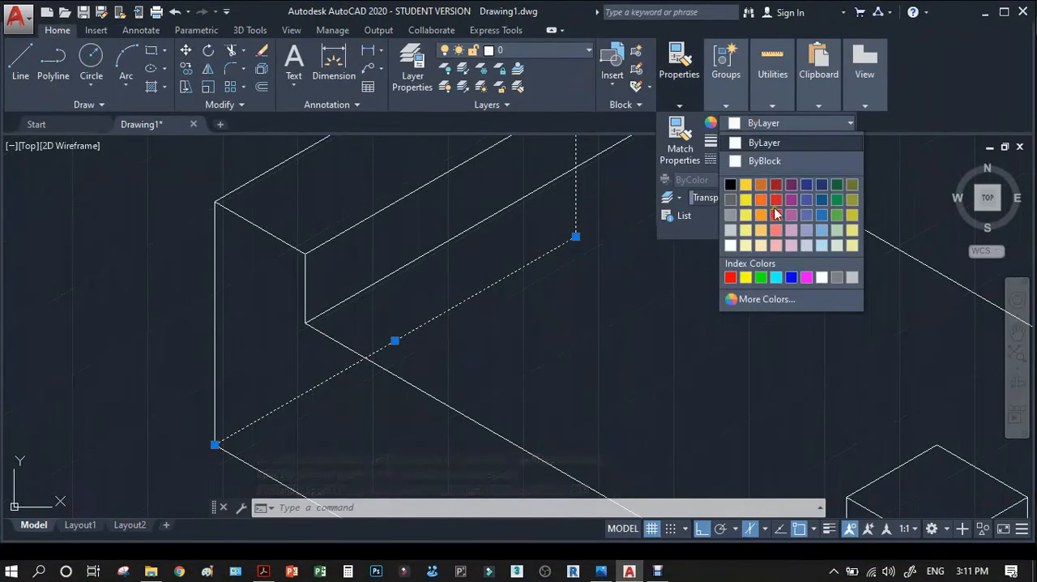
left_click(731, 278)
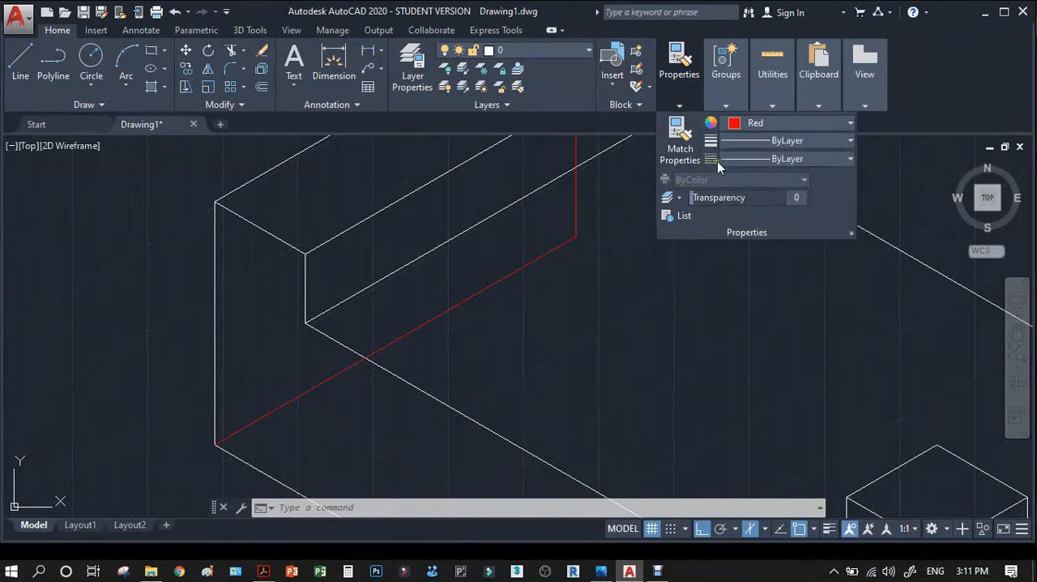
left_click(776, 160)
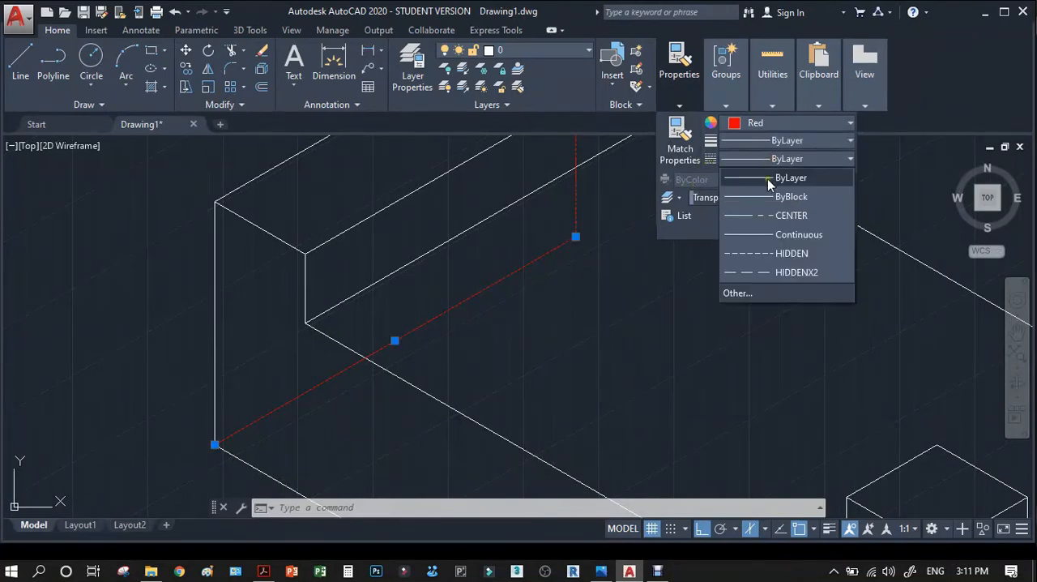
left_click(789, 272)
left_click(590, 259)
key("Escape")
scroll(605, 257, "down", 2)
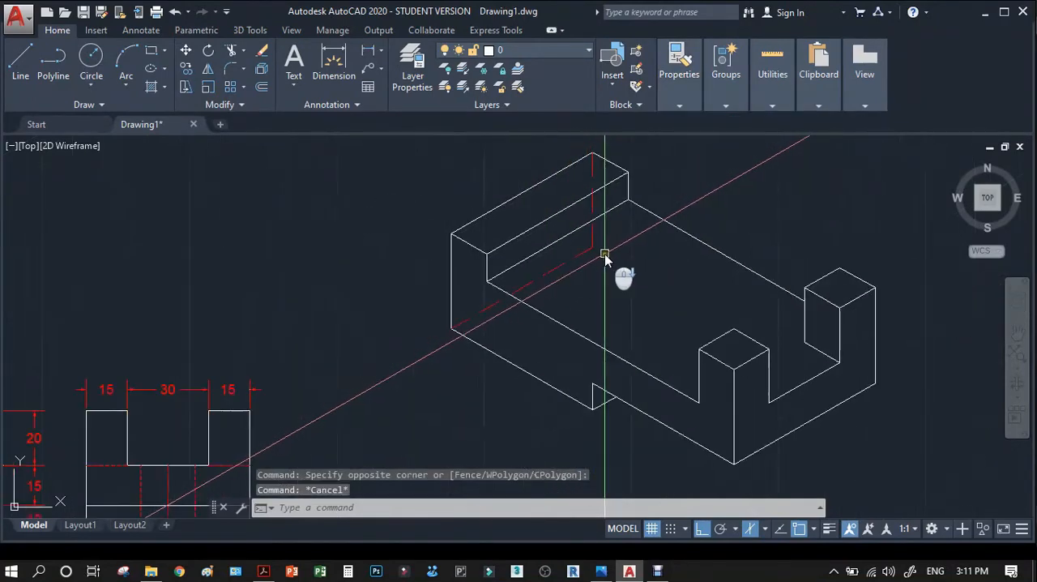
Match the properties of a dashed hole line in the right side view onto the isometric view's two hidden edges.
scroll(608, 243, "down", 2)
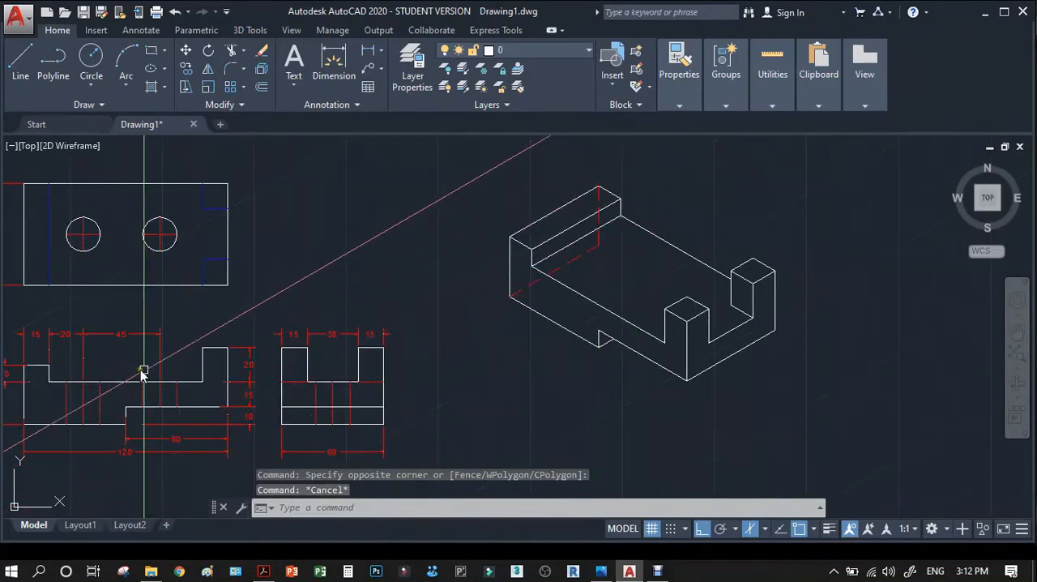
scroll(328, 394, "up", 3)
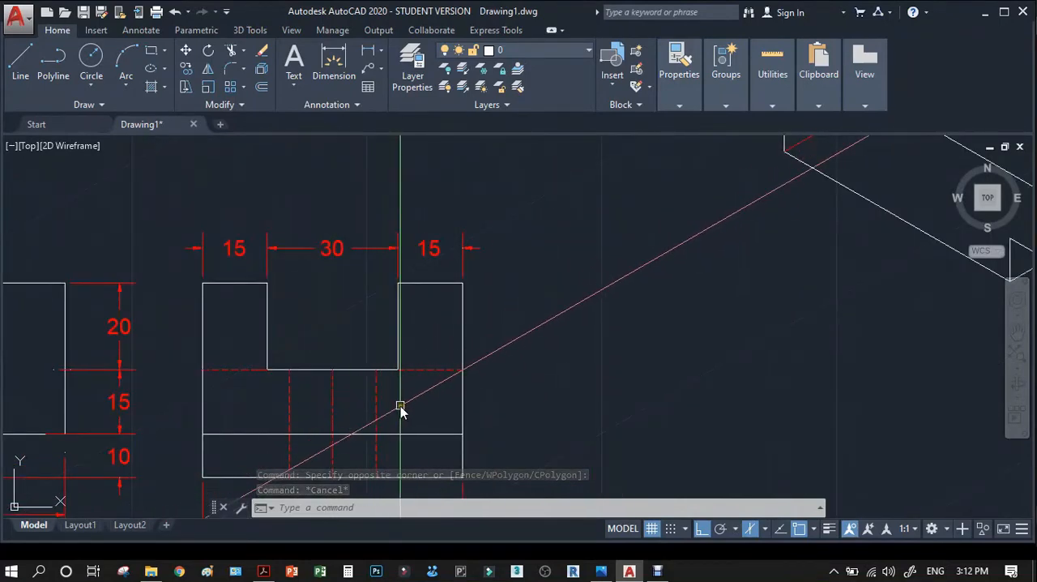
type("m")
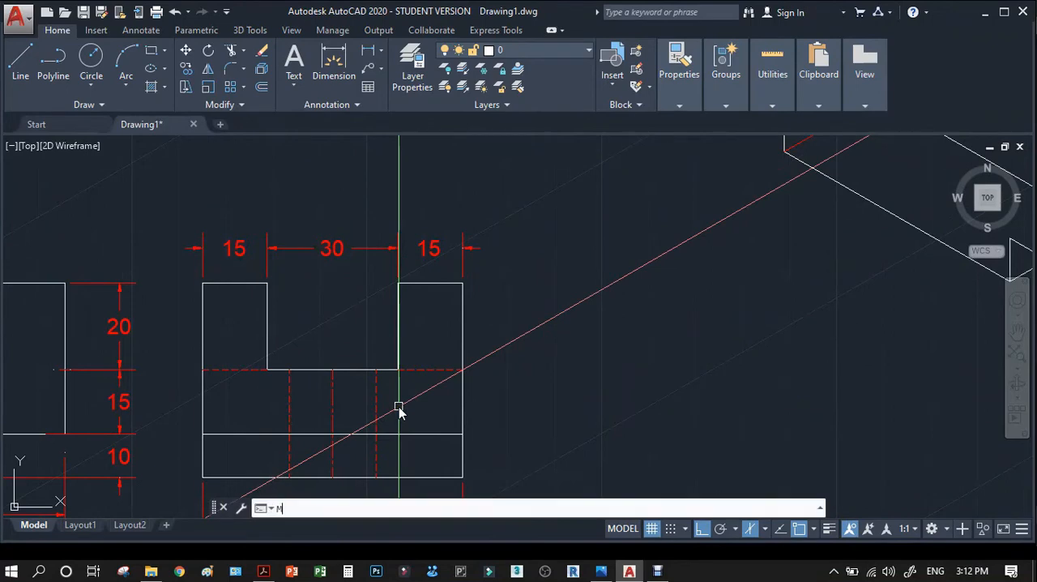
type("a")
key("Return")
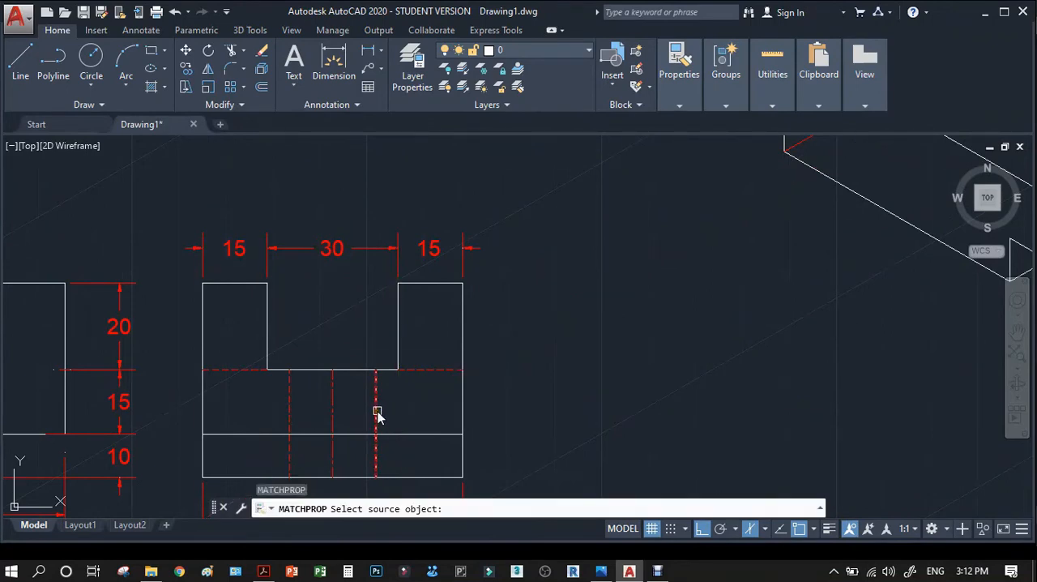
left_click(376, 413)
scroll(578, 296, "down", 5)
scroll(631, 251, "up", 6)
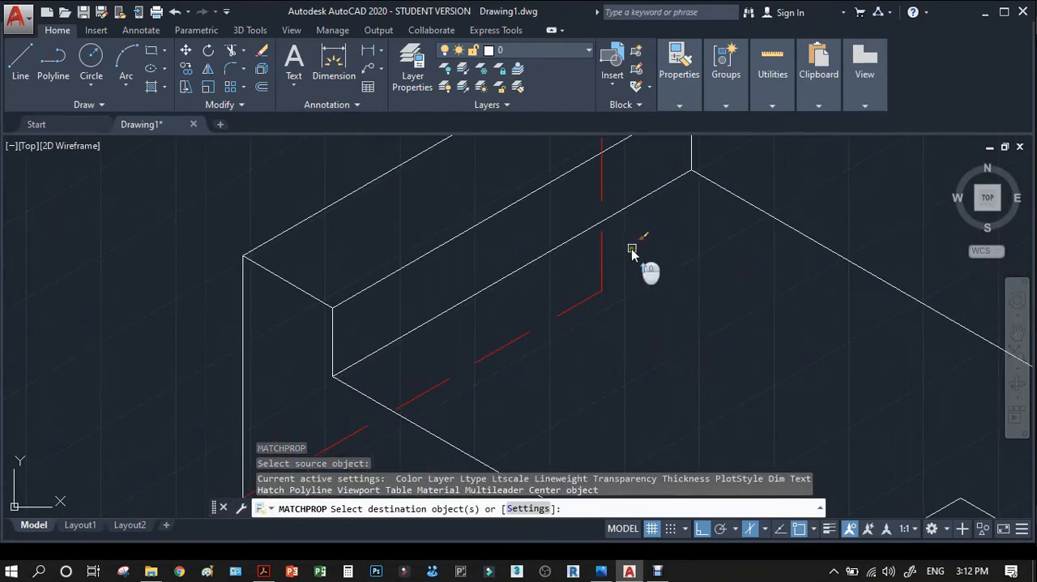
left_click(603, 257)
left_click(590, 297)
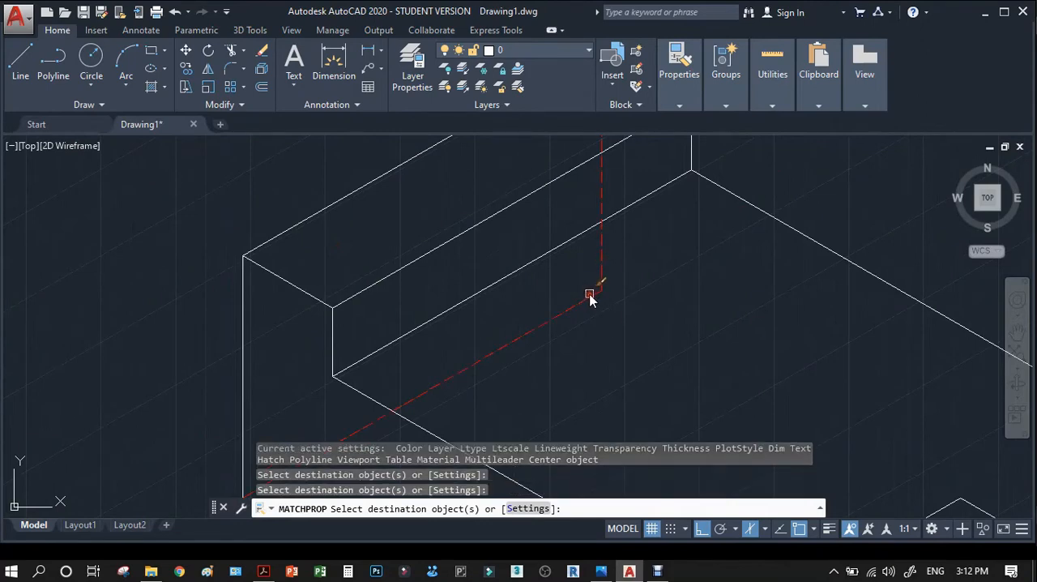
key("Return")
Copy the front bottom edge left of the notch from its left corner to the far end of the hidden receding edge.
scroll(575, 283, "down", 3)
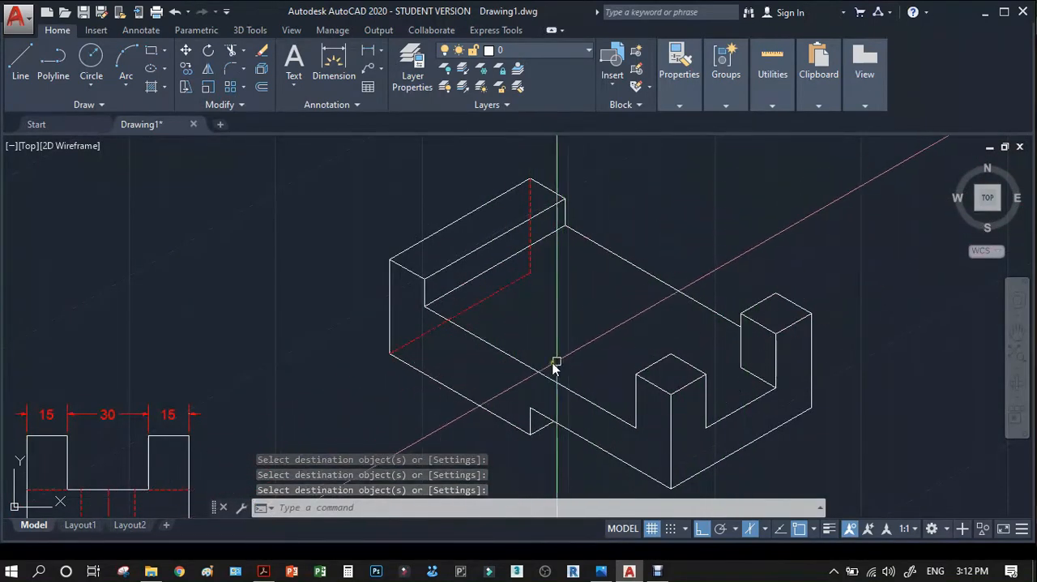
type("c")
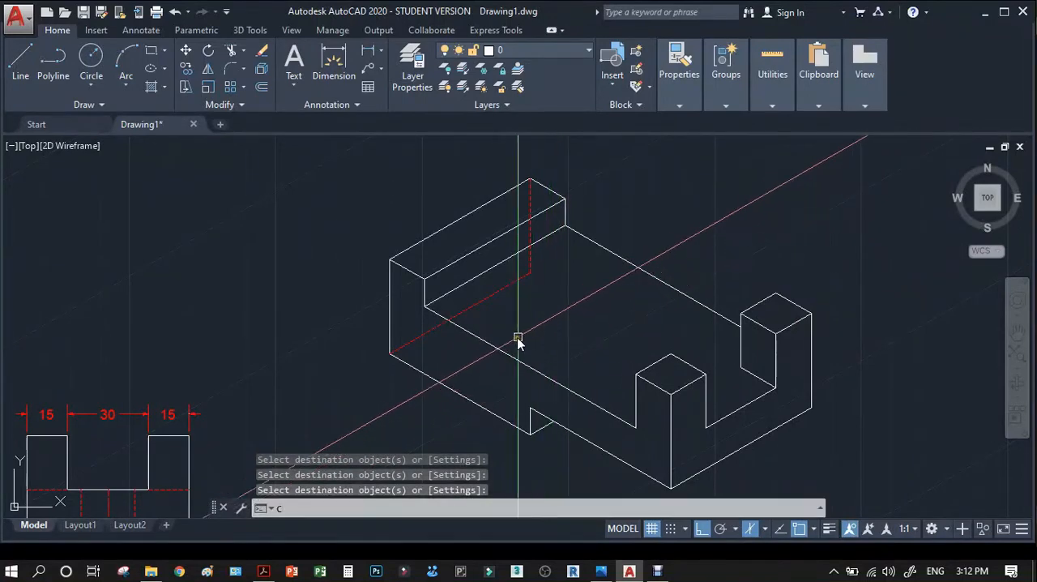
type("t o")
key("Return")
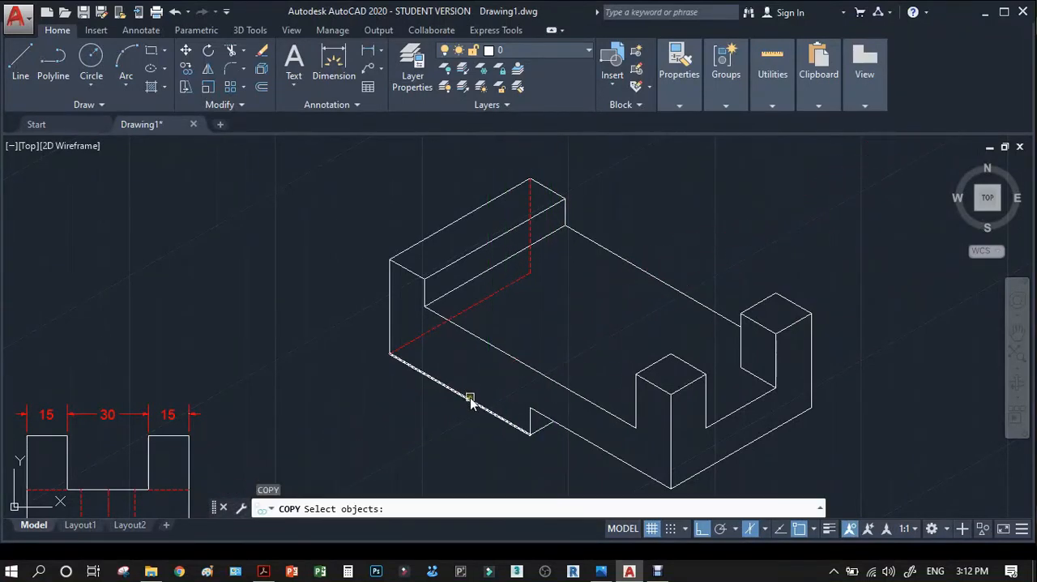
key("Return")
left_click(390, 354)
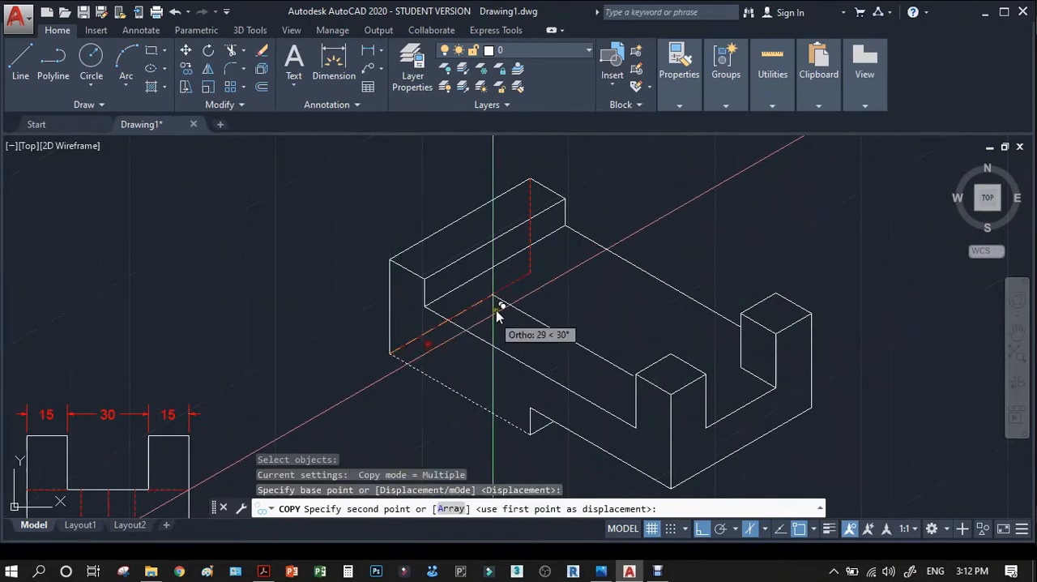
left_click(531, 275)
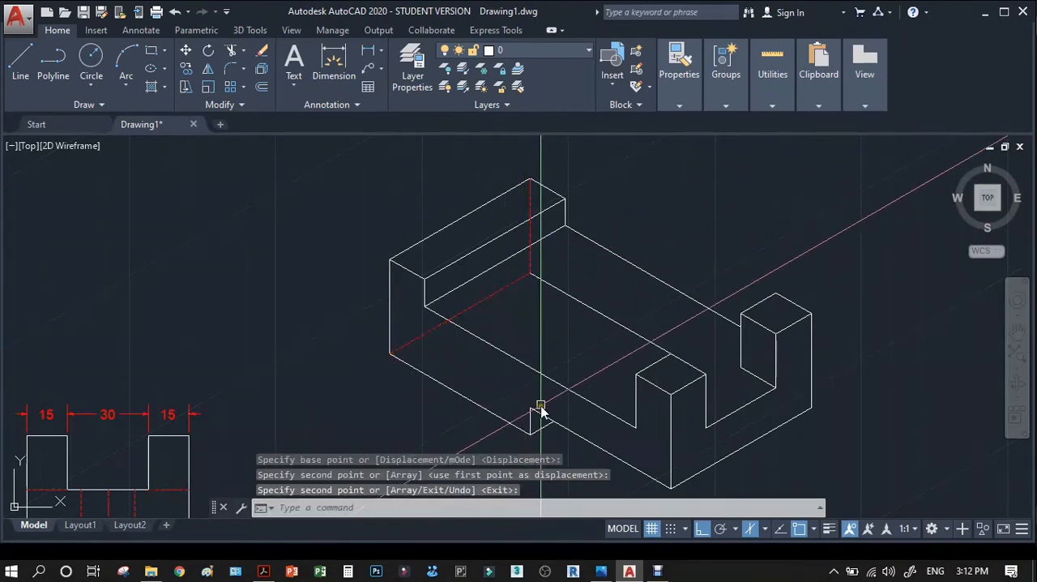
Copy the dashed receding bottom edge from the block's lower left corner to the upper corner of the underside notch.
scroll(556, 419, "up", 2)
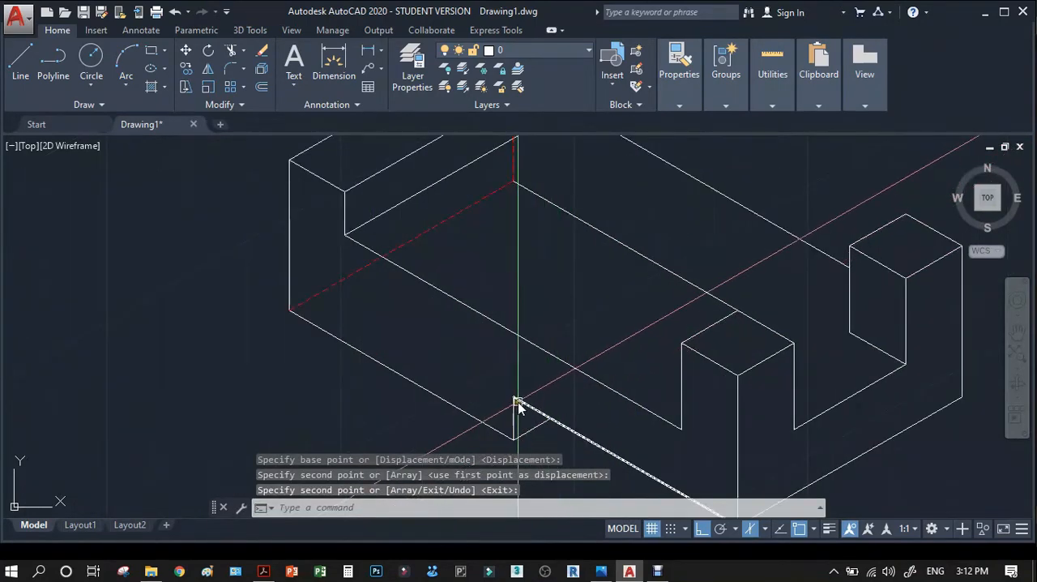
scroll(523, 346, "down", 2)
key("Return")
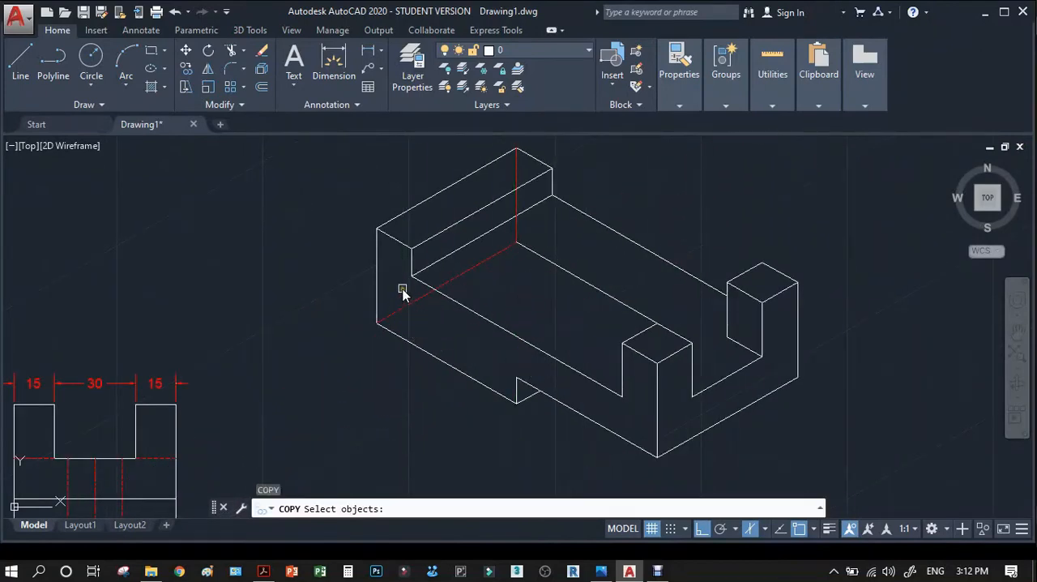
key("Return")
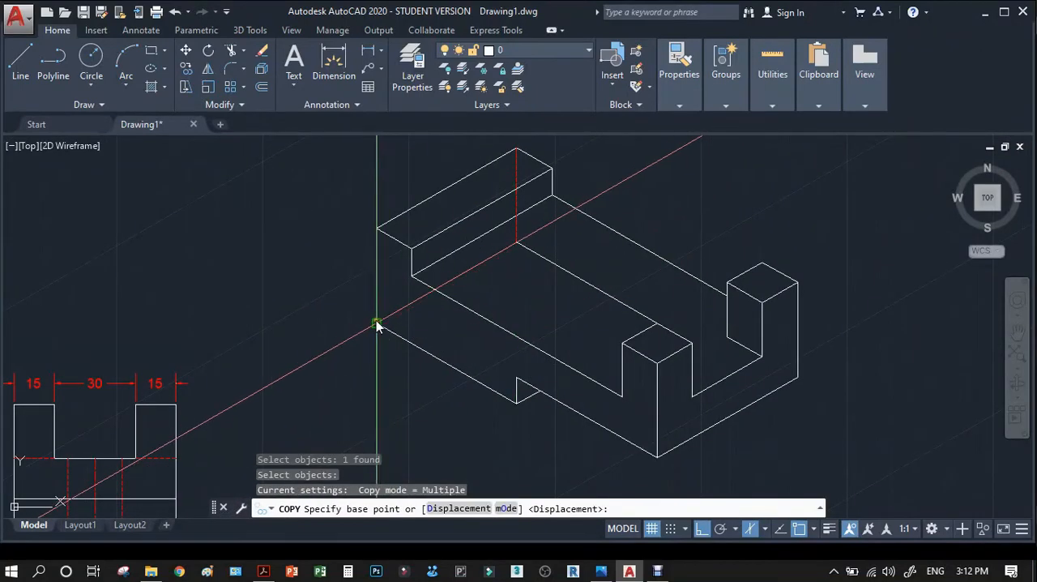
left_click(378, 322)
left_click(516, 377)
key("Return")
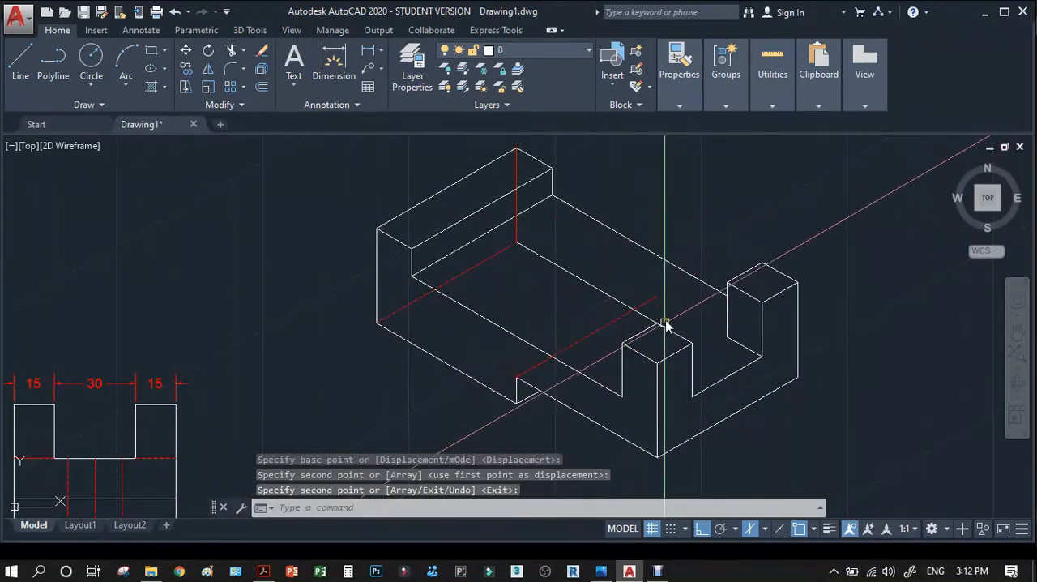
Copy the notch's short vertical edge from its upper end to where the dashed receding line crosses the far bottom edge.
scroll(637, 301, "up", 3)
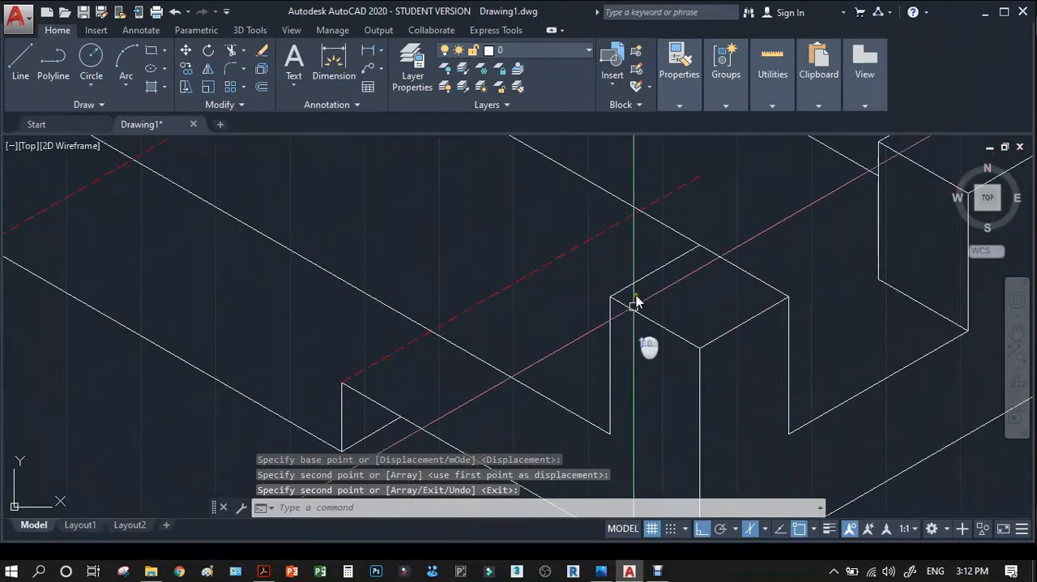
scroll(588, 294, "down", 1)
scroll(444, 357, "up", 2)
key("Return")
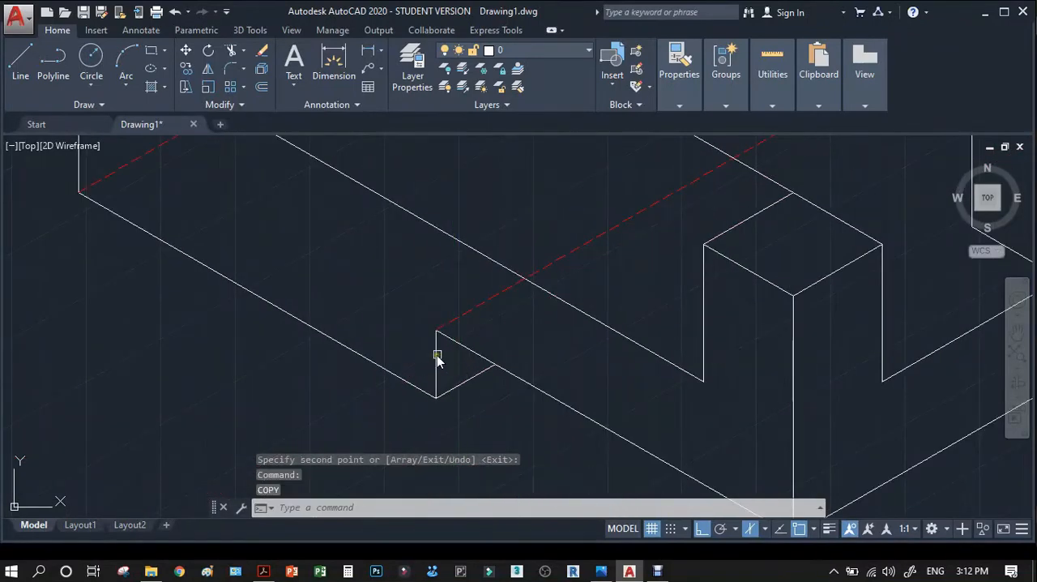
left_click(436, 355)
key("Return")
left_click(438, 332)
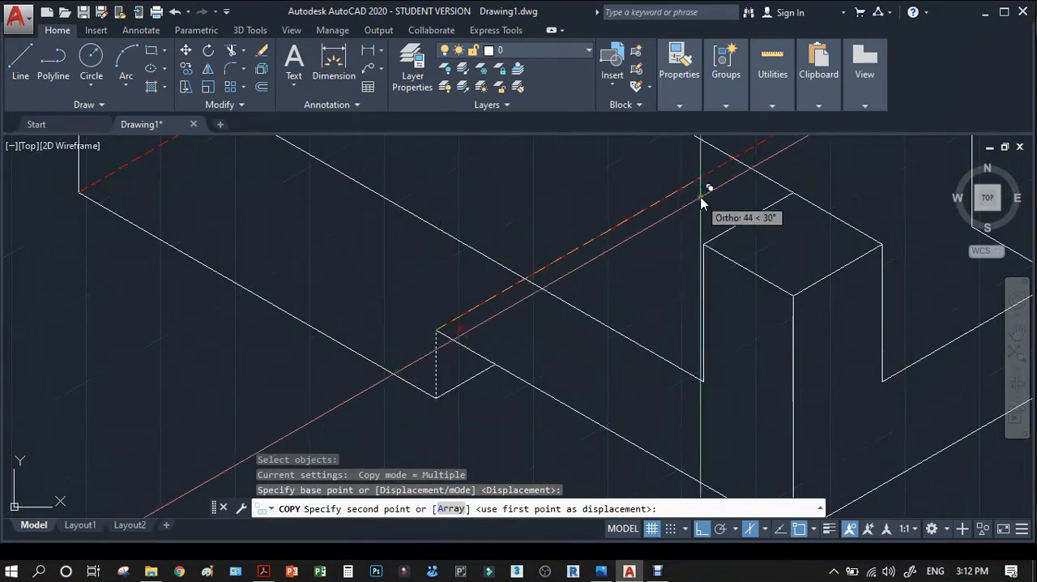
left_click(731, 163)
key("Return")
scroll(705, 222, "down", 4)
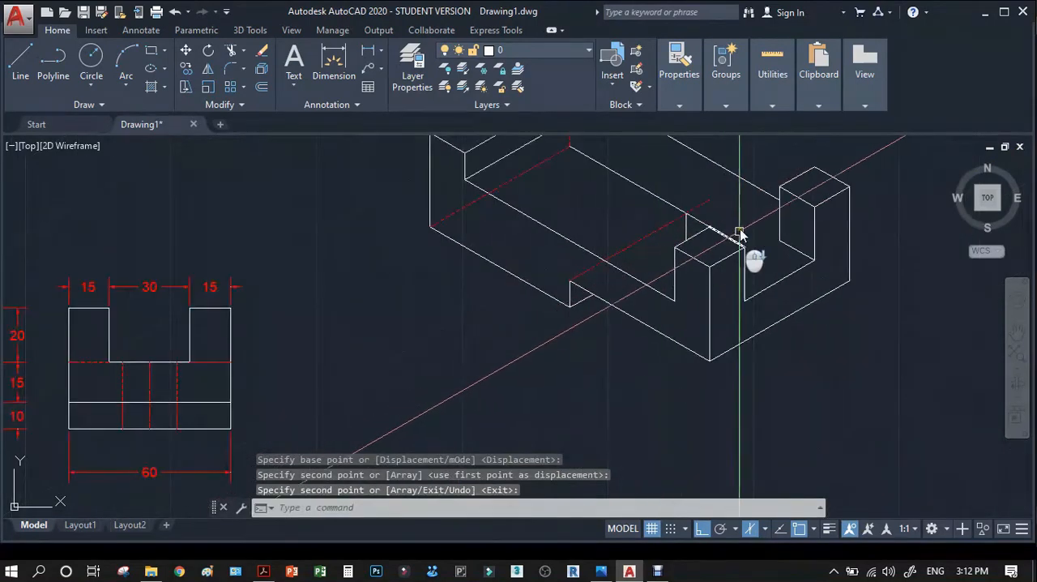
Match the properties of the dashed receding notch line onto the far bottom edge and the copied short vertical edge.
scroll(717, 268, "up", 4)
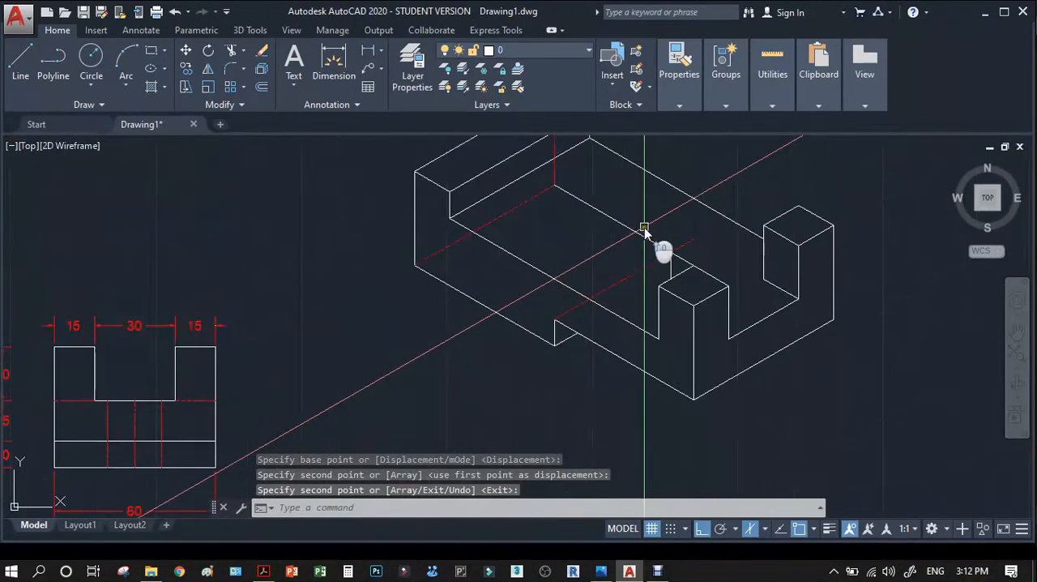
type("MA")
key("Return")
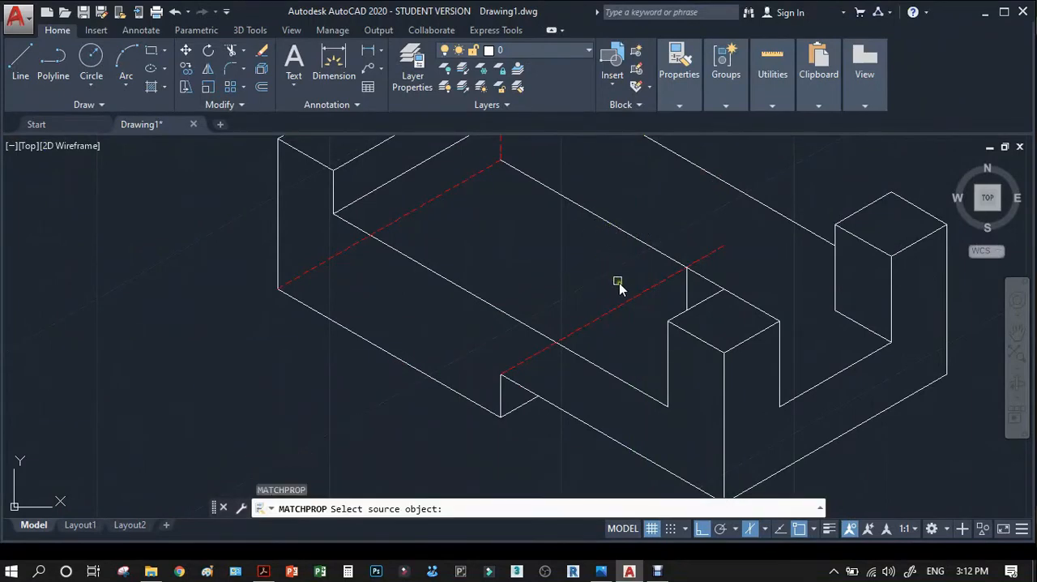
left_click(631, 297)
left_click(664, 258)
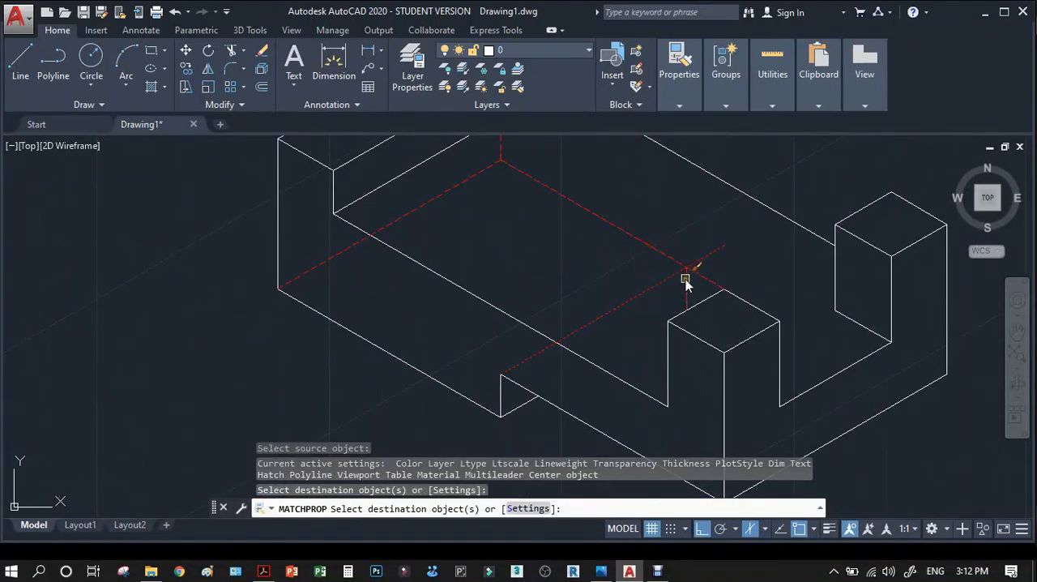
left_click(685, 279)
scroll(686, 278, "up", 3)
key("Return")
Trim the overshooting ends of the dashed far bottom edge and dashed receding notch line beyond their crossing point.
type("TR")
key("Return")
left_click(717, 275)
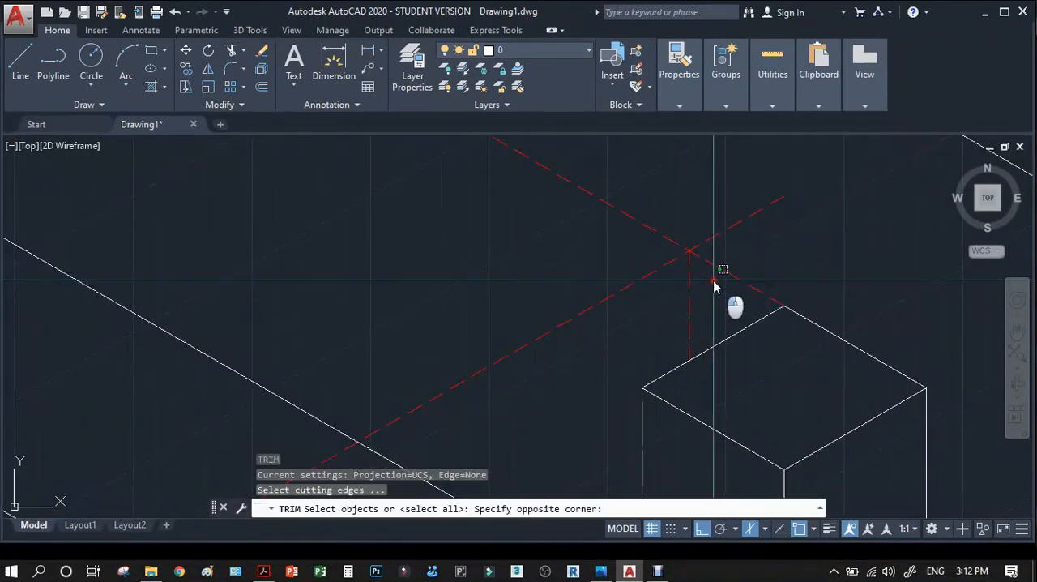
left_click(710, 237)
right_click(713, 239)
left_click(713, 266)
key("Return")
scroll(699, 248, "down", 4)
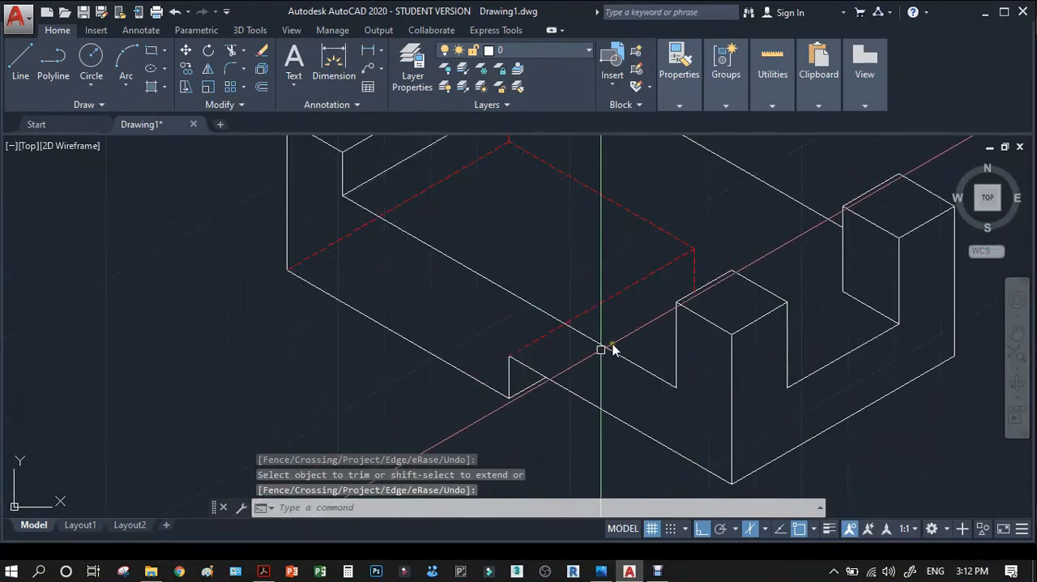
Copy the dashed receding notch edge from the notch's upper front corner to its lower front corner.
type("co")
key("Return")
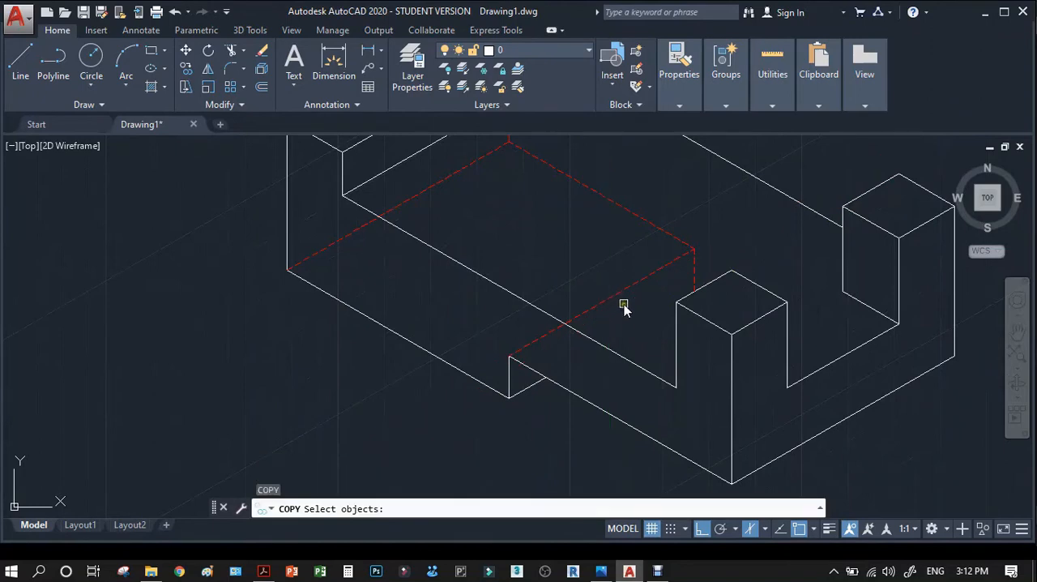
key("Return")
left_click(508, 357)
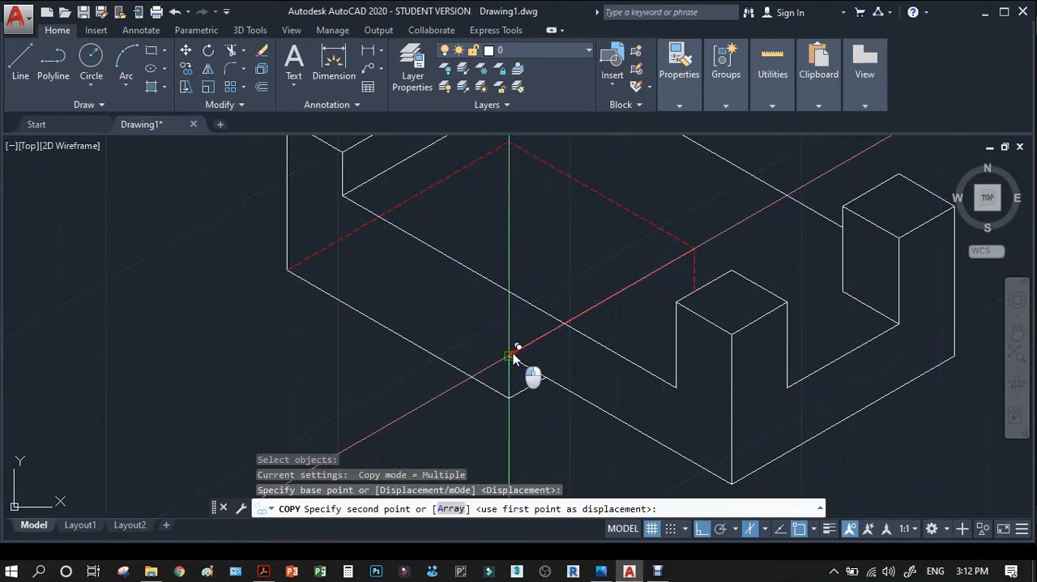
key("Return")
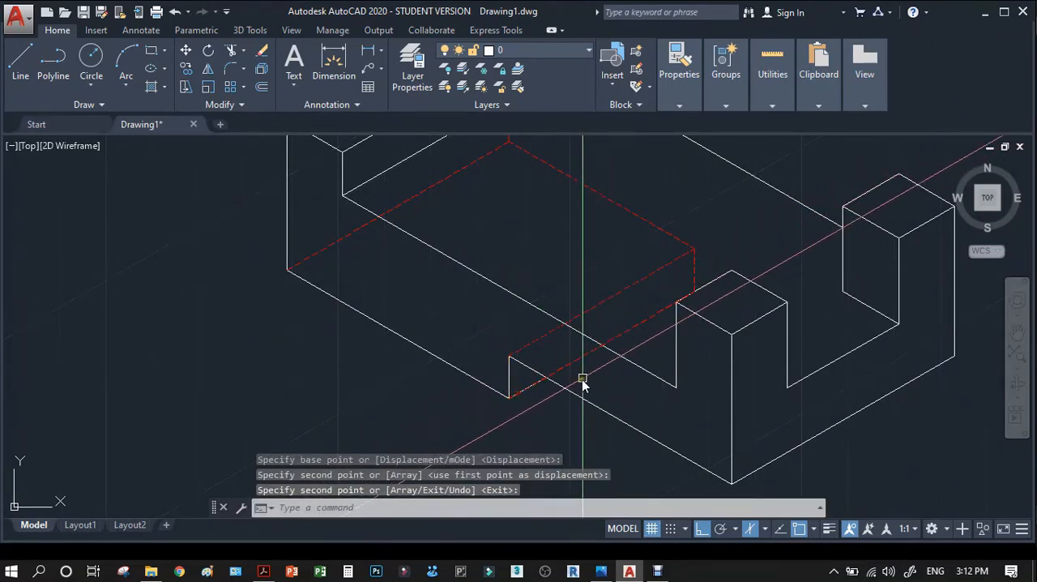
Stretch the copied dashed edge's front end to where the short solid notch edge meets the front bottom edge.
scroll(550, 395, "up", 5)
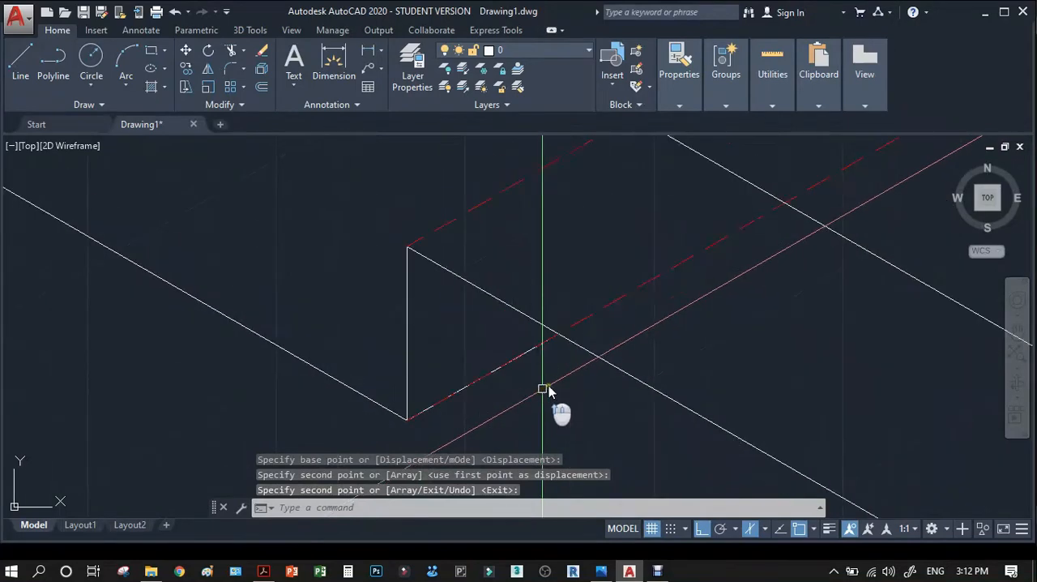
left_click(483, 379)
left_click(406, 420)
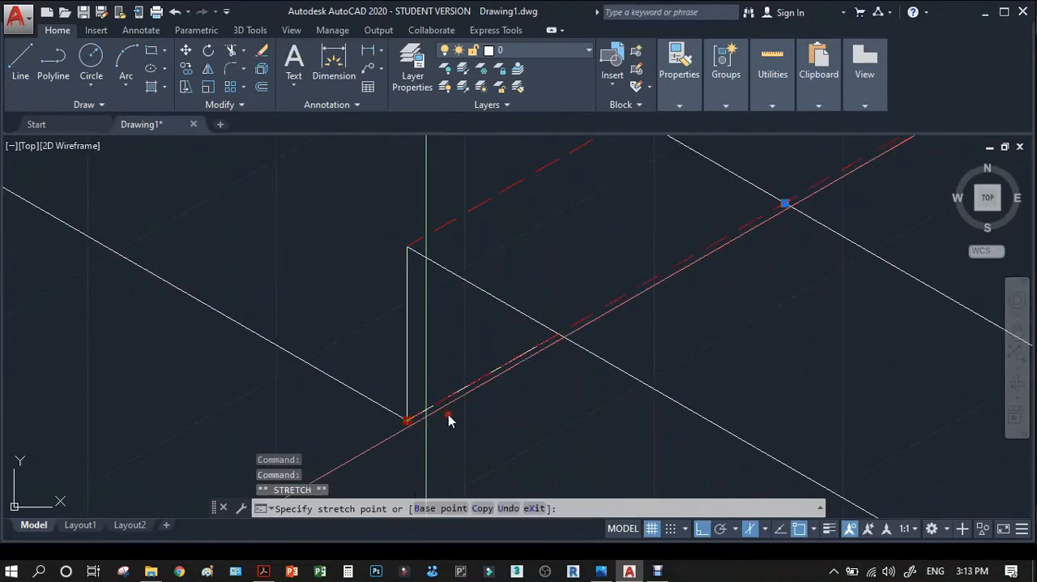
scroll(504, 375, "down", 5)
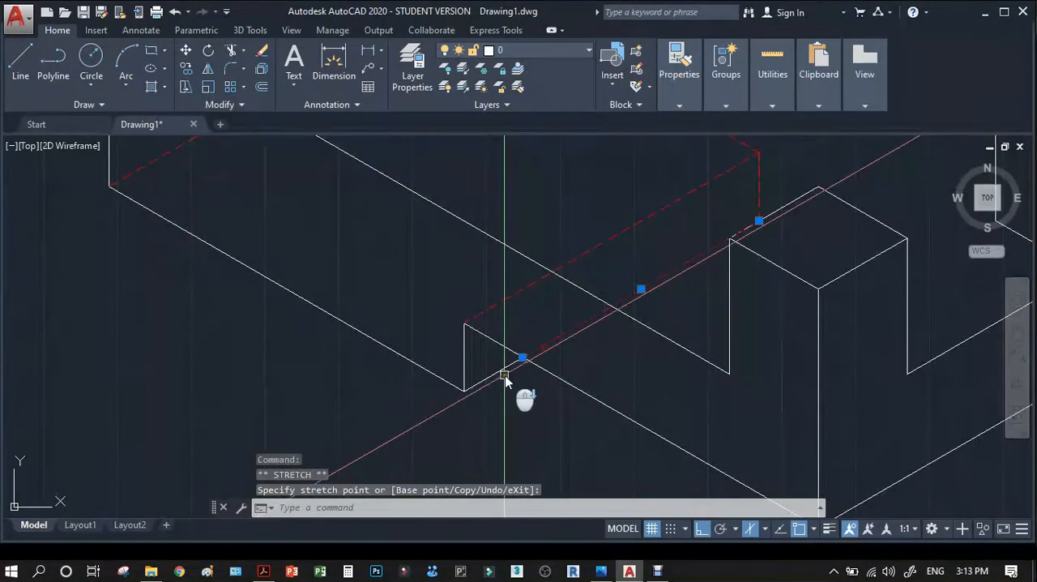
key("Escape")
scroll(616, 371, "down", 3)
key("Escape")
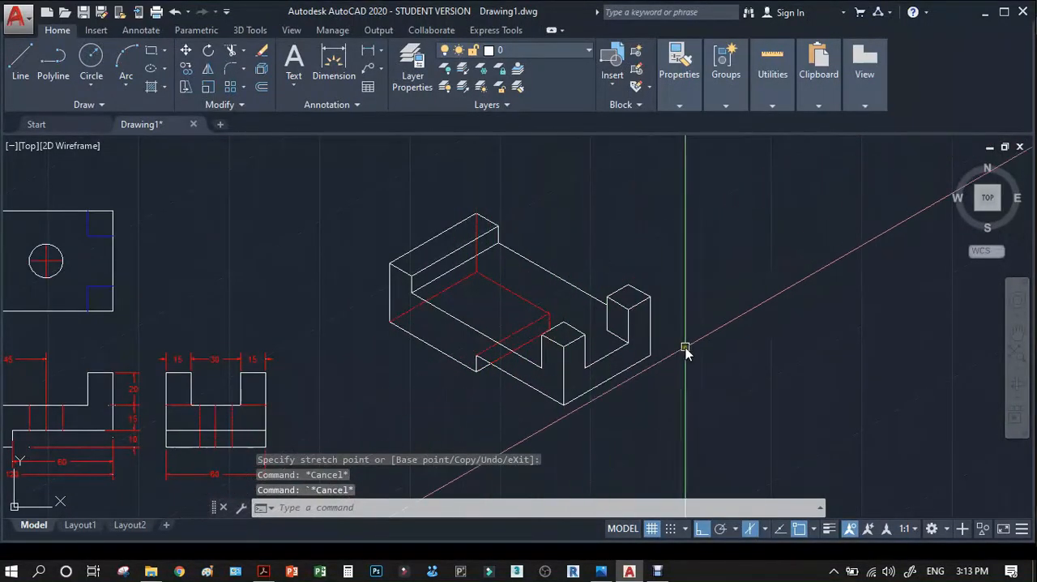
Try copying the dashed far bottom edge from its far end to the hidden notch corner, and erase the copy.
scroll(616, 356, "up", 4)
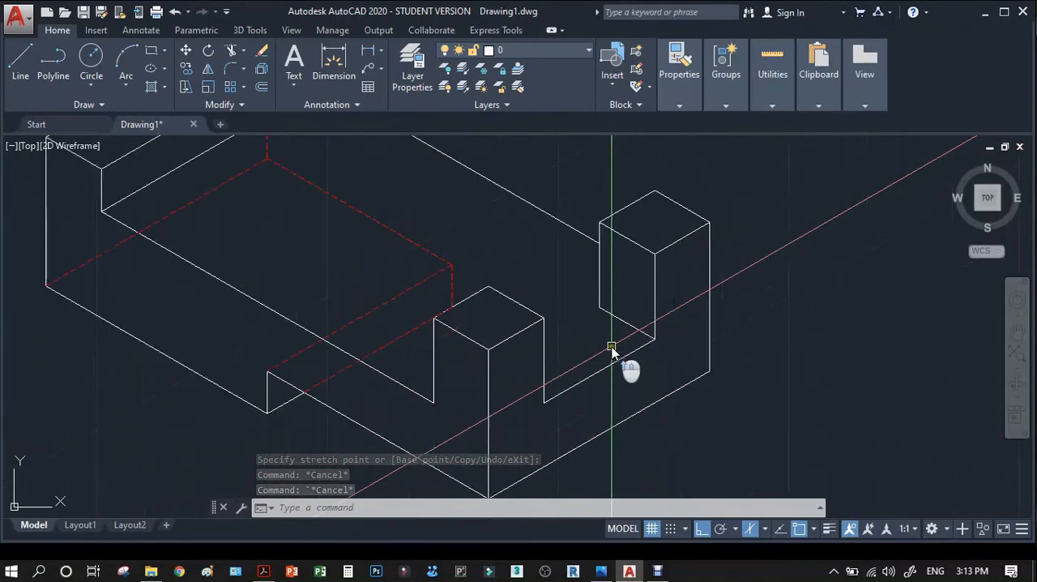
type("co")
key("Return")
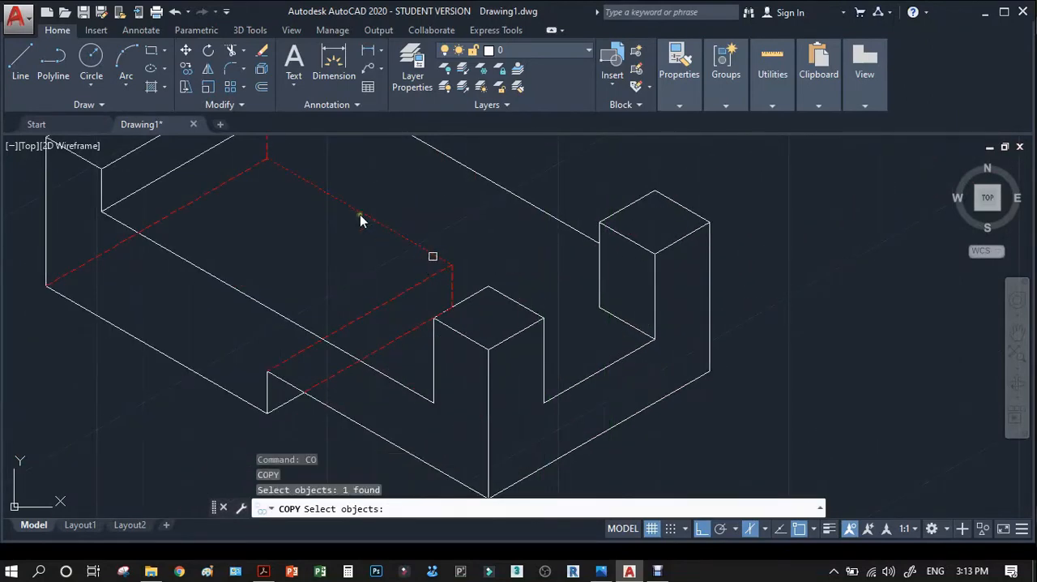
key("Return")
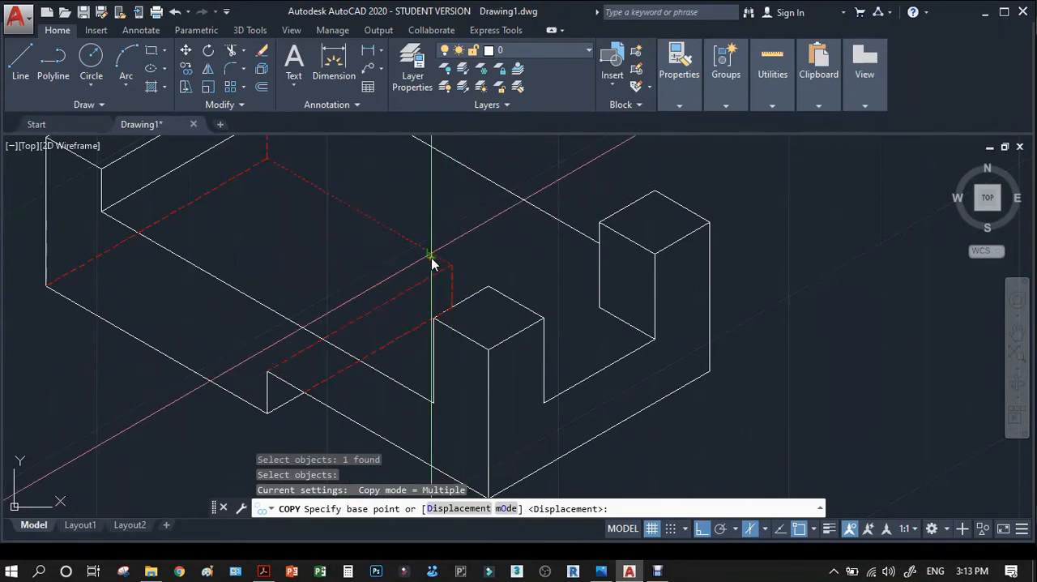
left_click(269, 158)
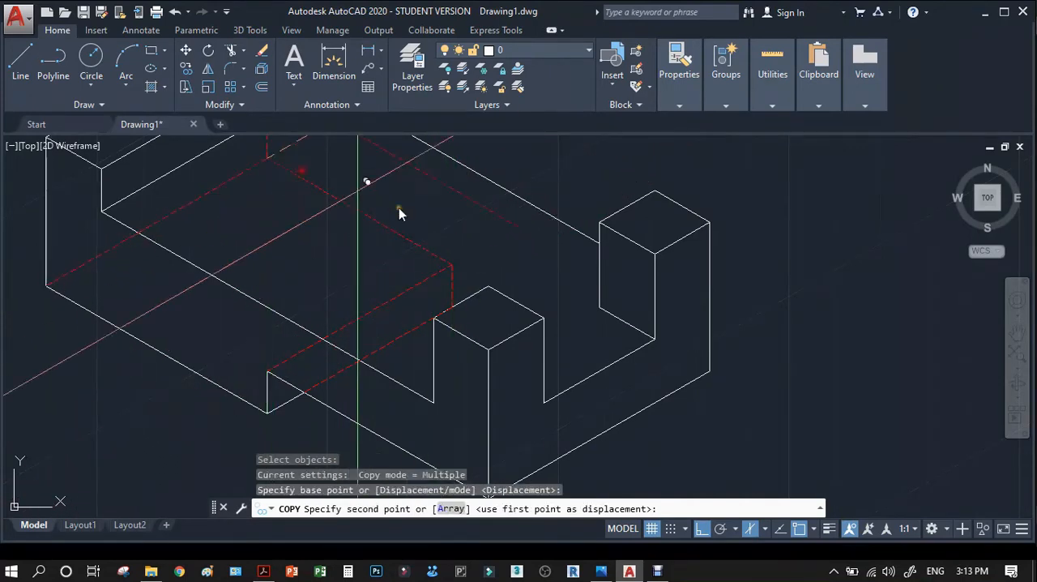
left_click(446, 263)
scroll(648, 276, "down", 3)
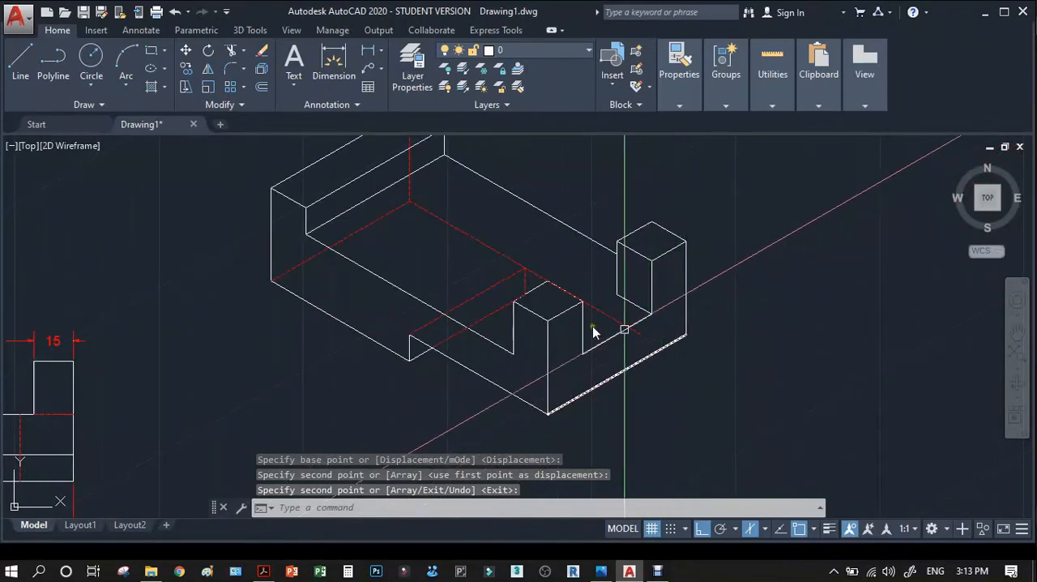
key("Return")
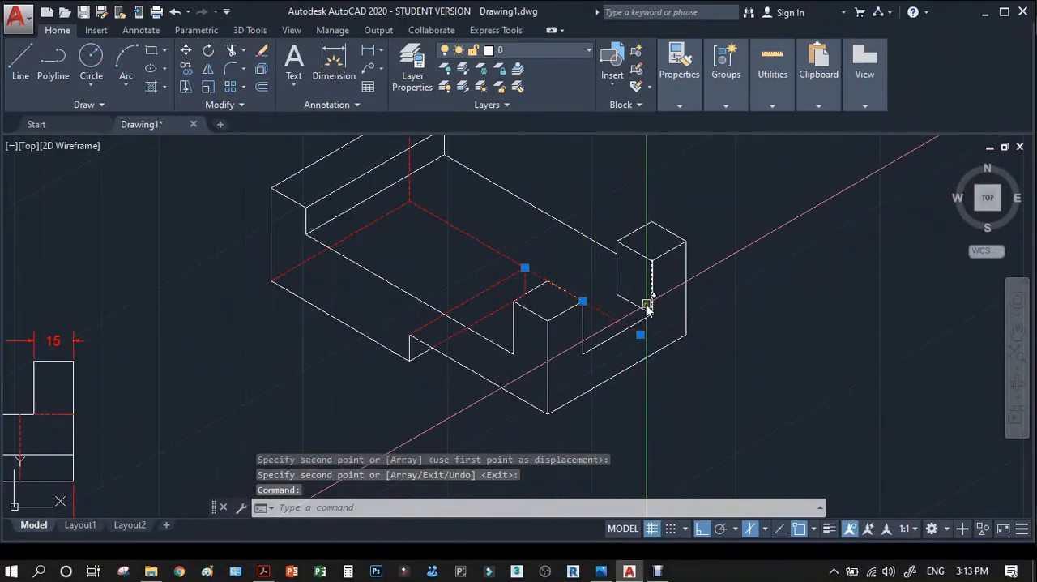
key("Delete")
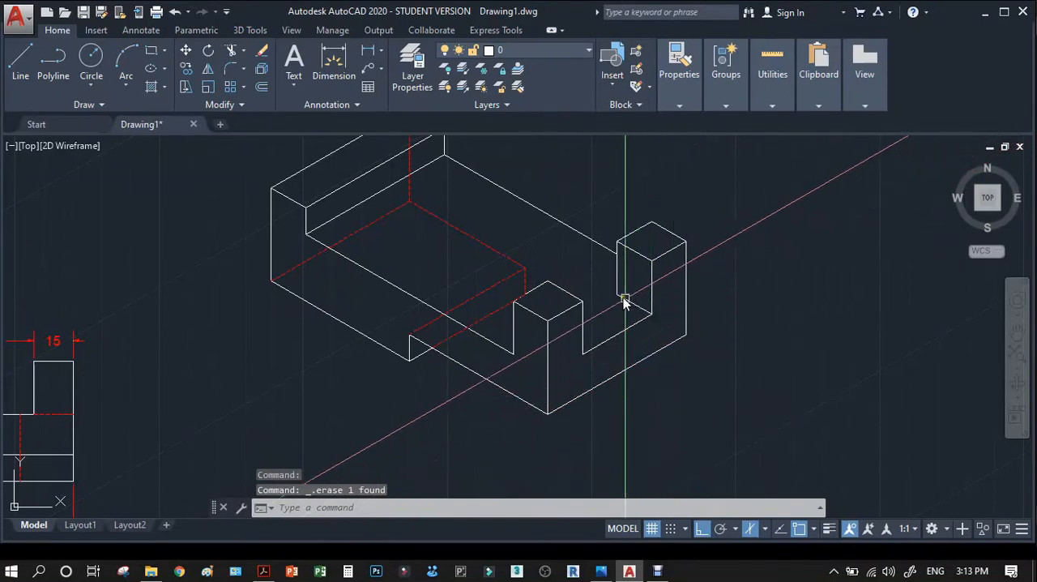
Copy the raised front bottom edge beyond the notch from the block's front lower corner to the lower corner of the right end face.
type("co")
key("Return")
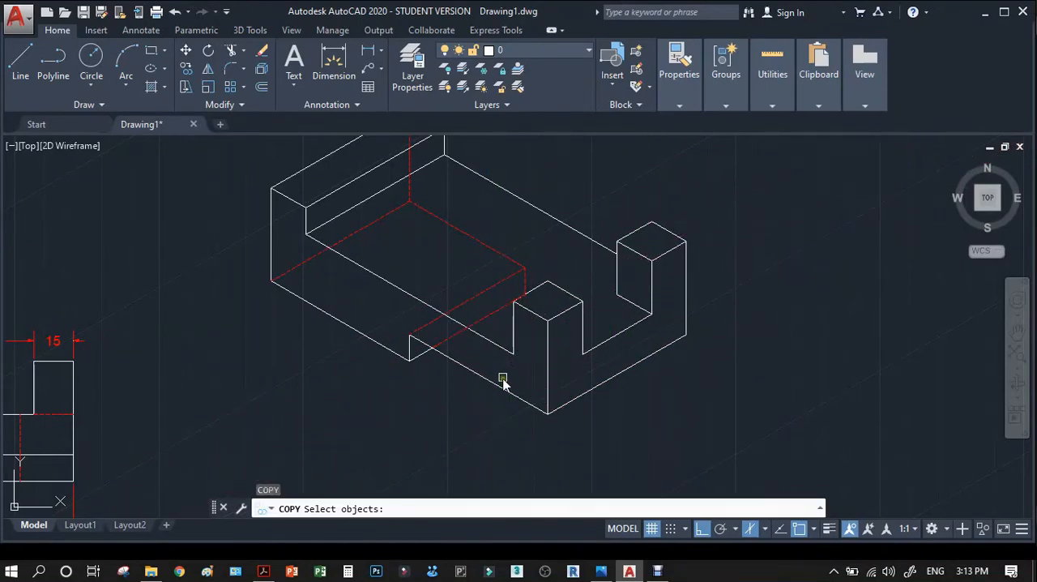
key("Return")
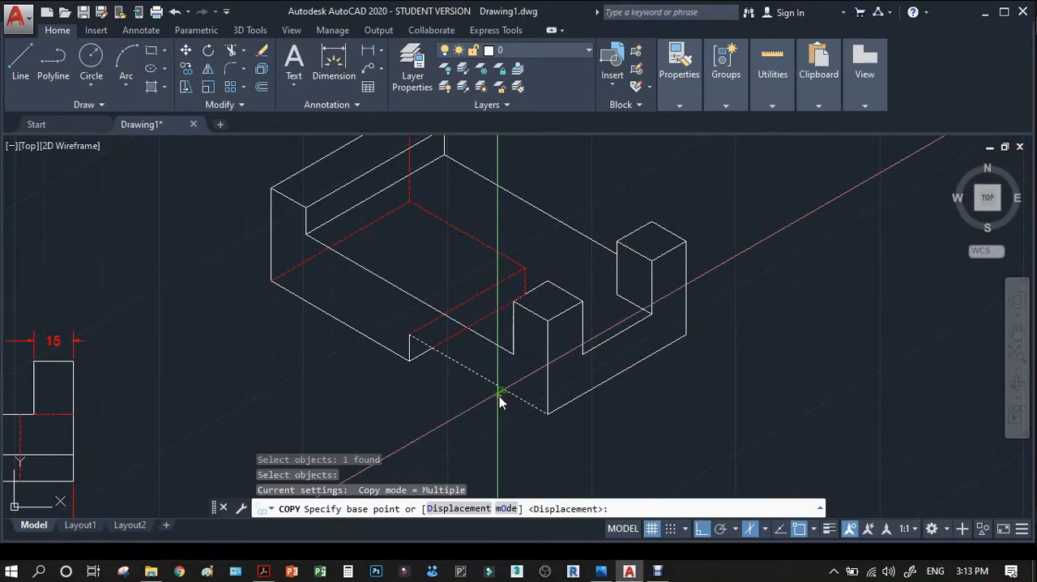
left_click(548, 414)
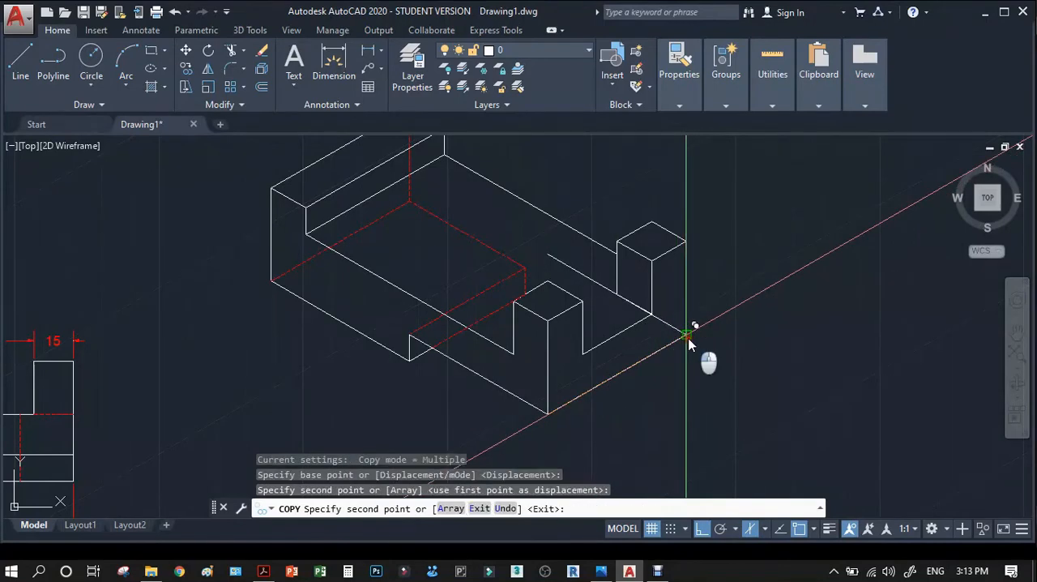
key("Return")
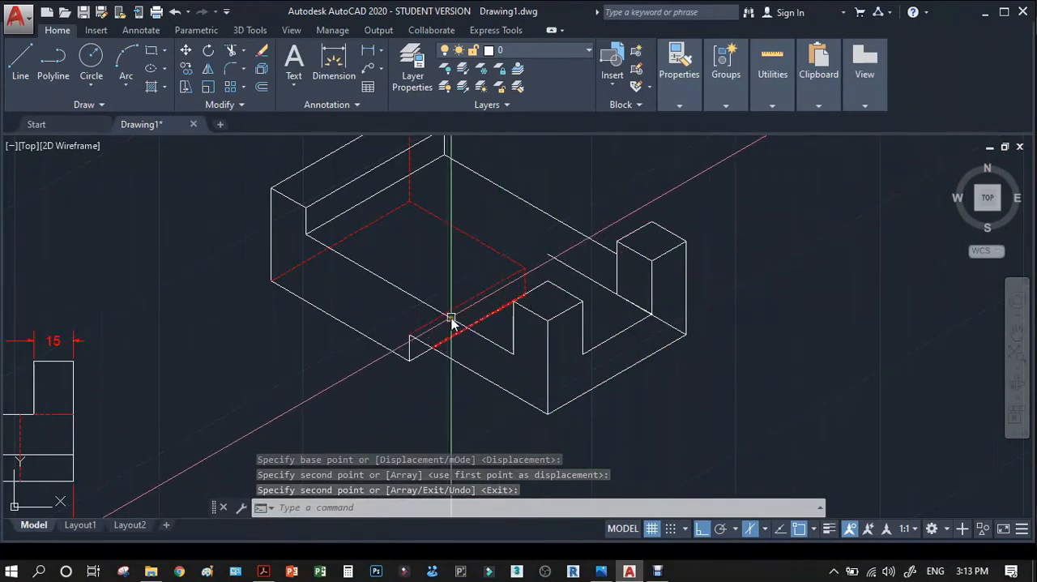
key("Escape")
scroll(526, 298, "down", 3)
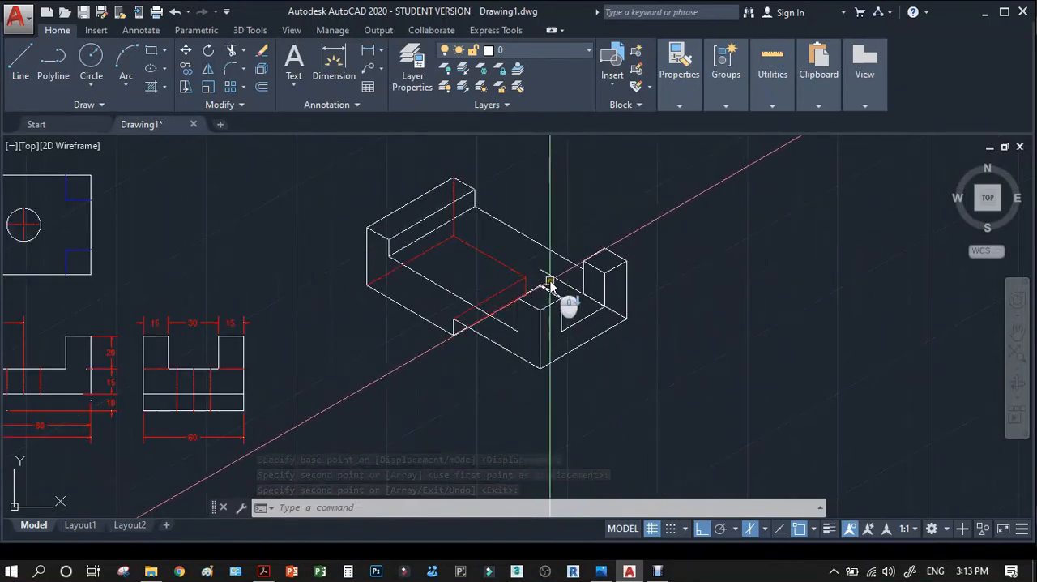
scroll(548, 284, "up", 3)
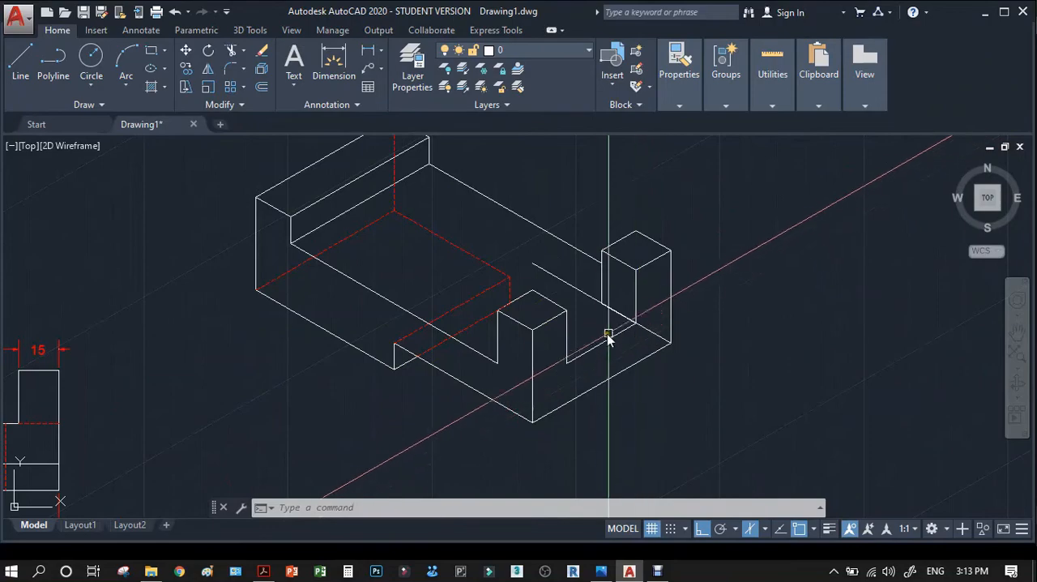
Check the isometric view in the reference PDF, return to AutoCAD and extend the dashed upper notch edge to the copied solid edge.
left_click(274, 572)
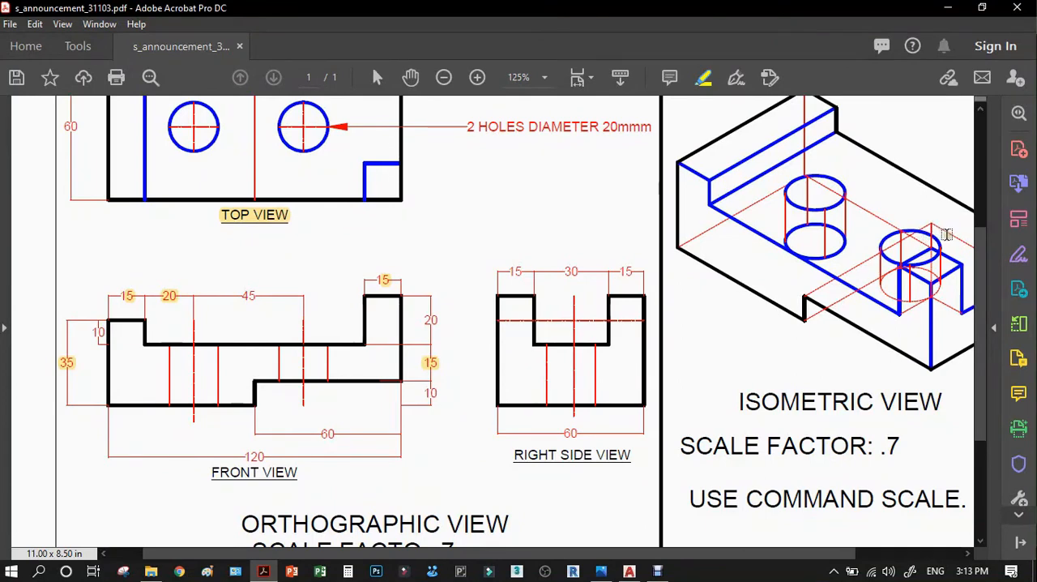
scroll(947, 234, "up", 1)
left_click(952, 8)
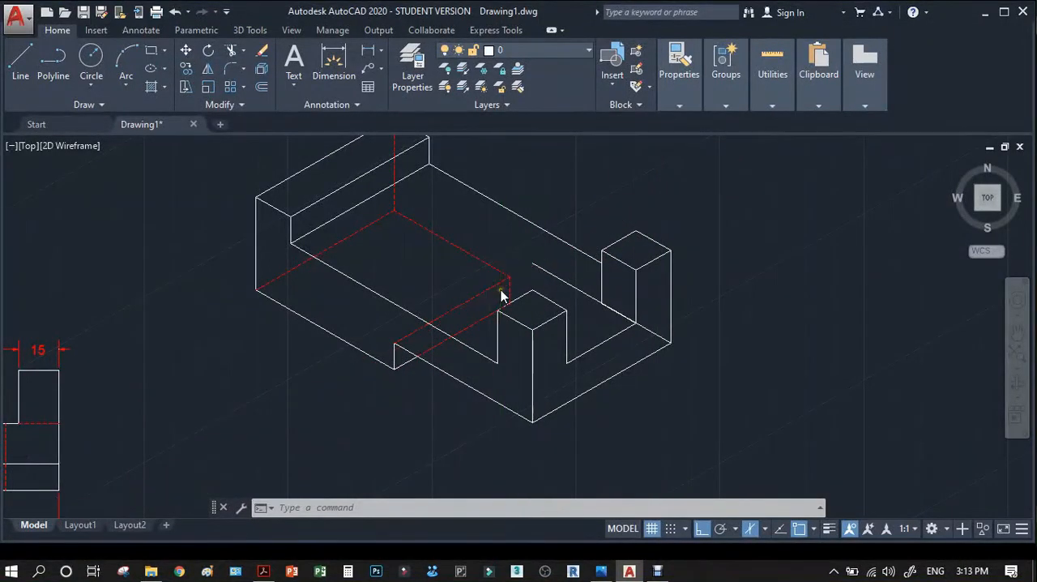
scroll(499, 290, "up", 4)
type("ex")
key("Return")
left_click(605, 249)
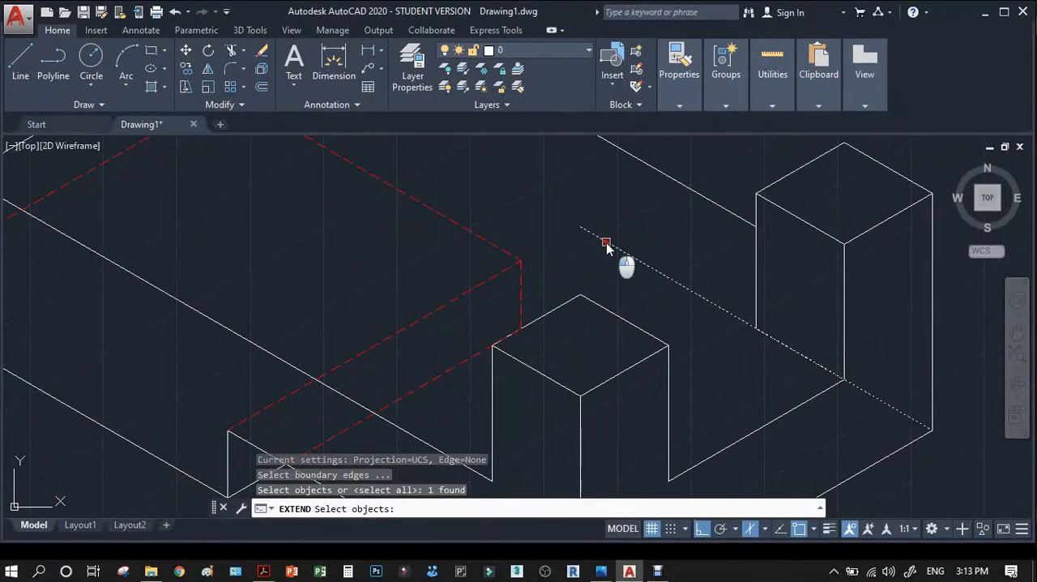
left_click(490, 277)
key("Return")
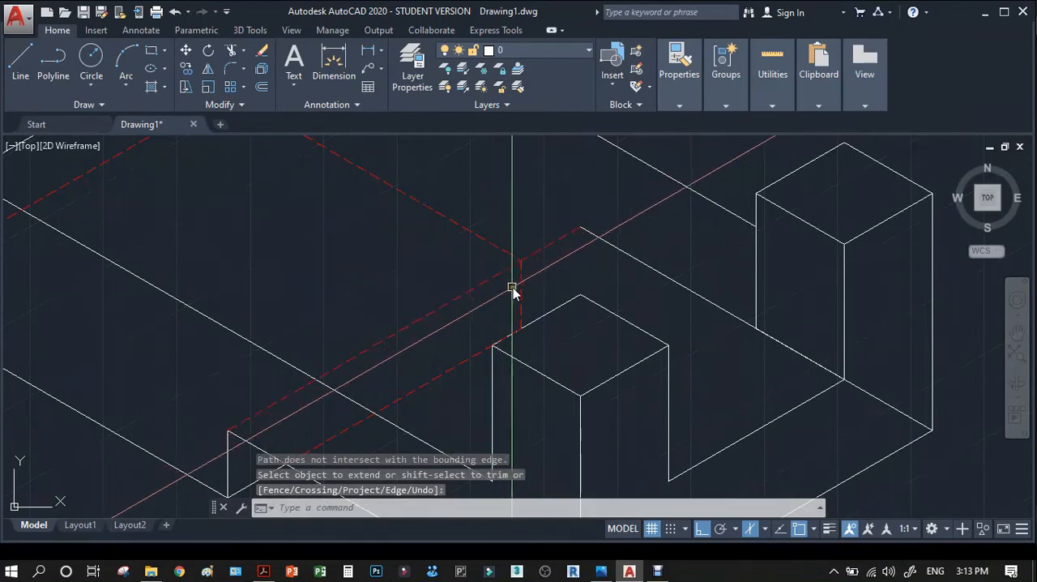
key("Escape")
Move the short vertical dashed notch edge from the far bottom edge's end to the far end of the dashed upper notch edge.
left_click(521, 295)
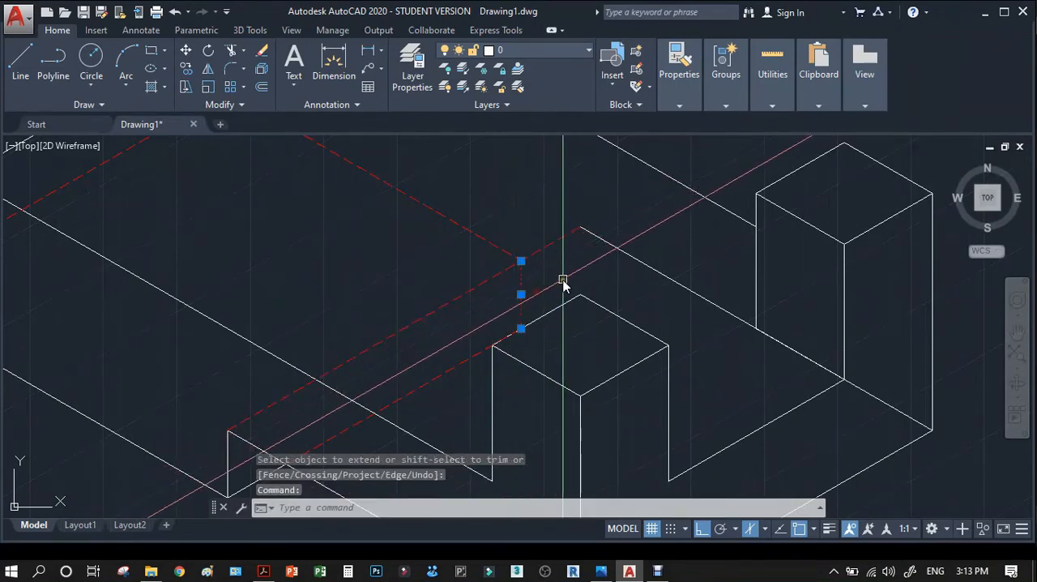
type("m")
key("Return")
left_click(523, 262)
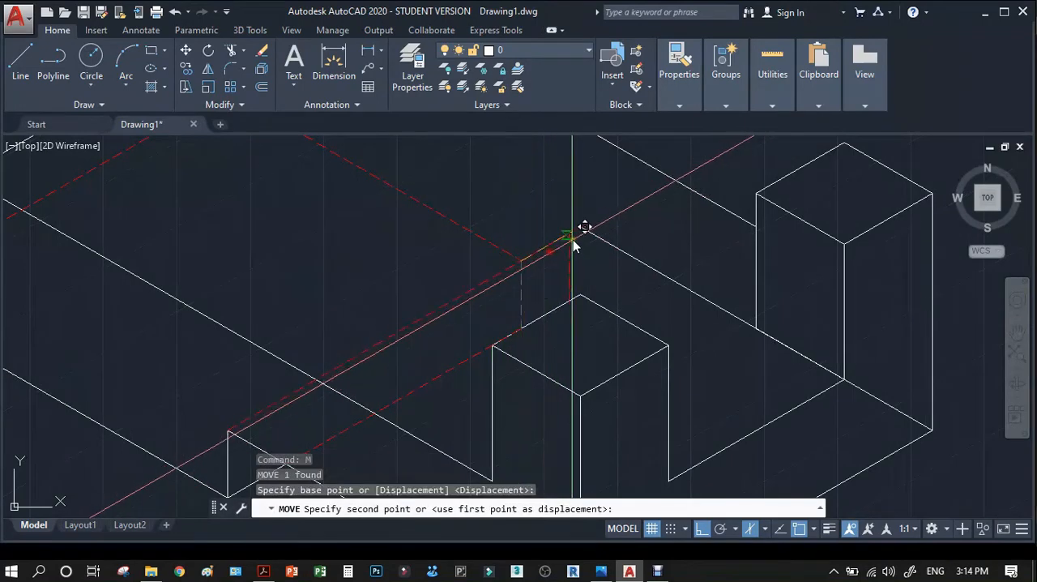
left_click(576, 231)
key("Return")
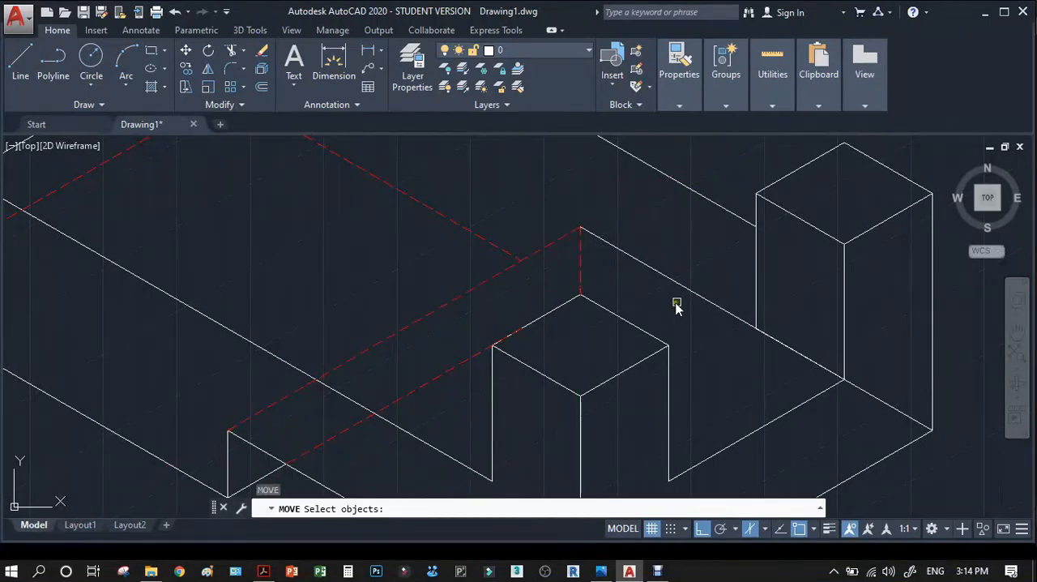
key("Escape")
Match the solid bottom edge running from the notch's far corner to the right end face to the dashed hidden edge's properties.
type("ma")
key("Return")
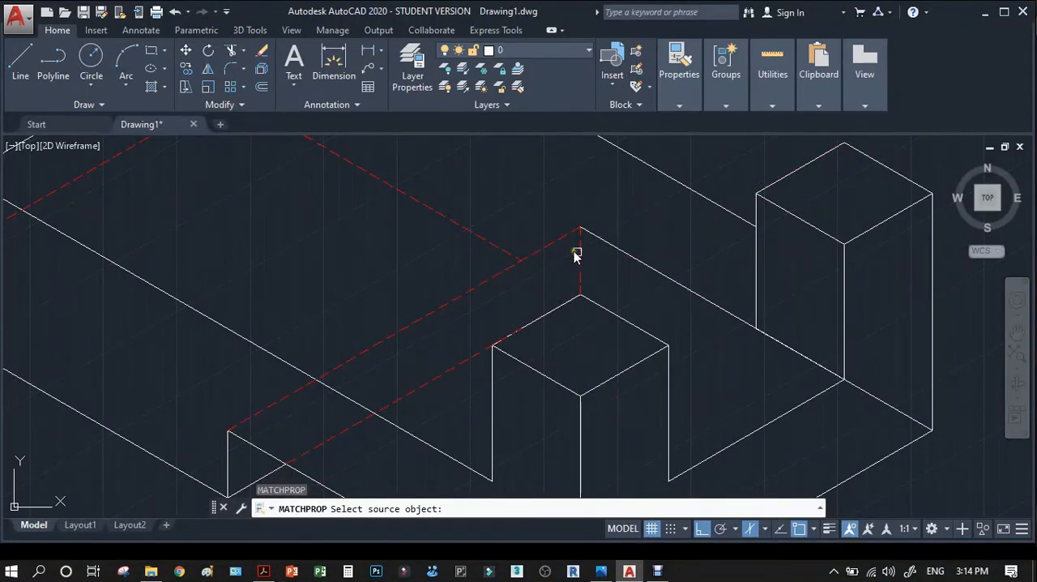
left_click(561, 241)
left_click(613, 254)
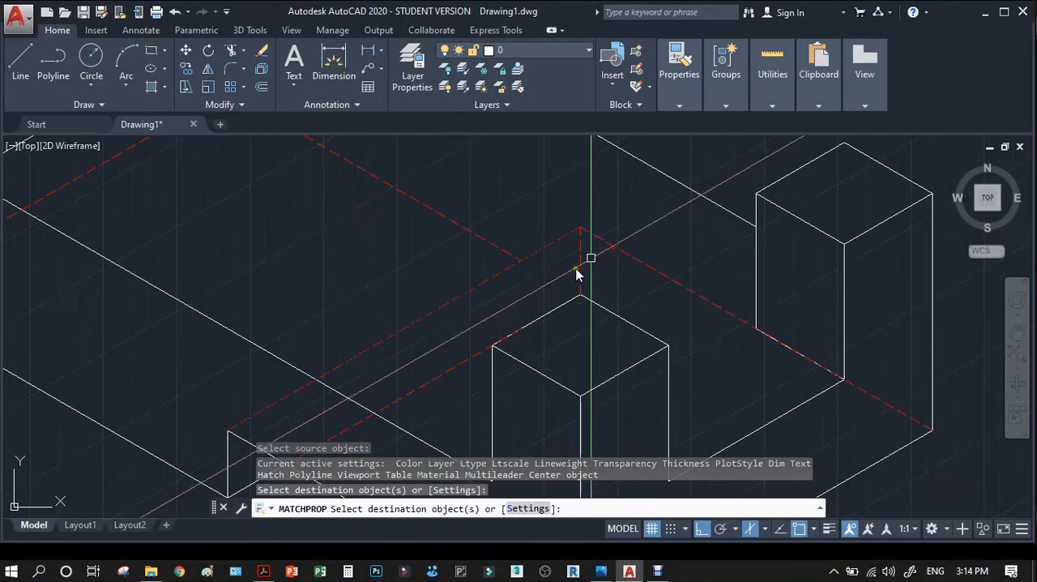
Stretch the far end of the lower dashed notch edge back to the nearest top corner of the front post.
left_click(468, 354)
left_click(463, 364)
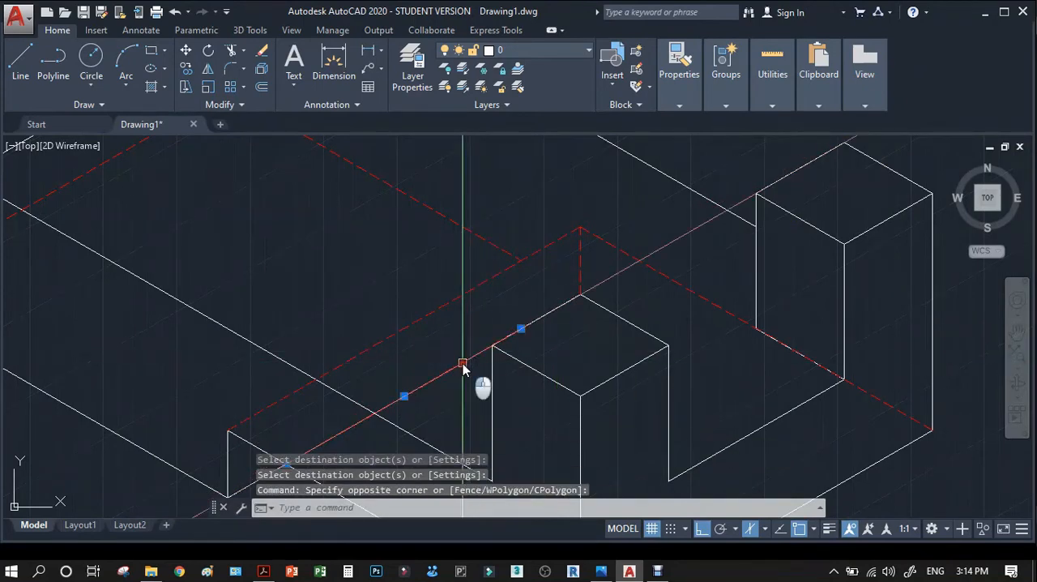
left_click(521, 330)
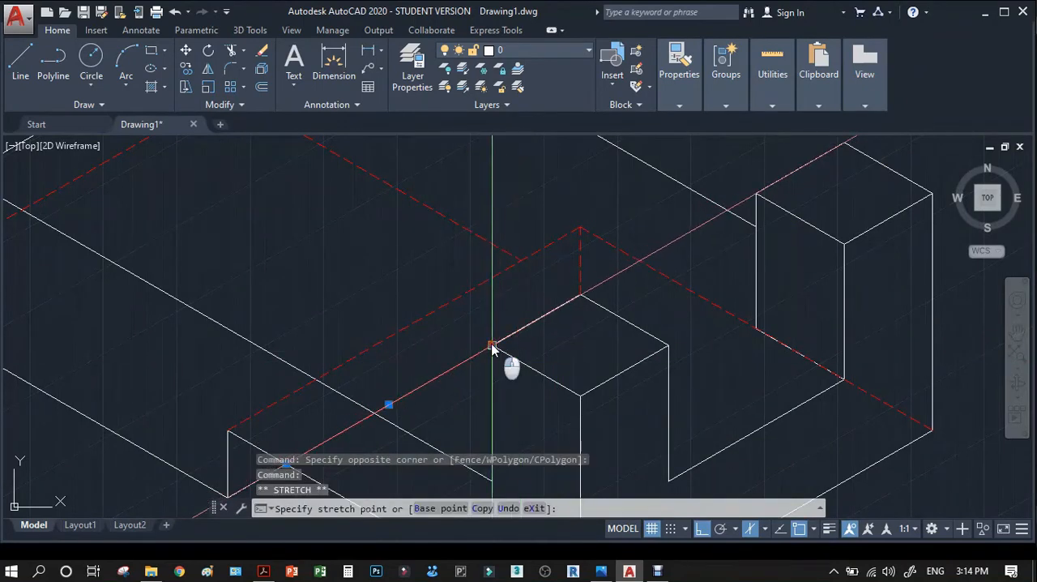
key("Escape")
Extend the dashed far bottom edge to the moved vertical dashed notch edge.
scroll(637, 317, "down", 2)
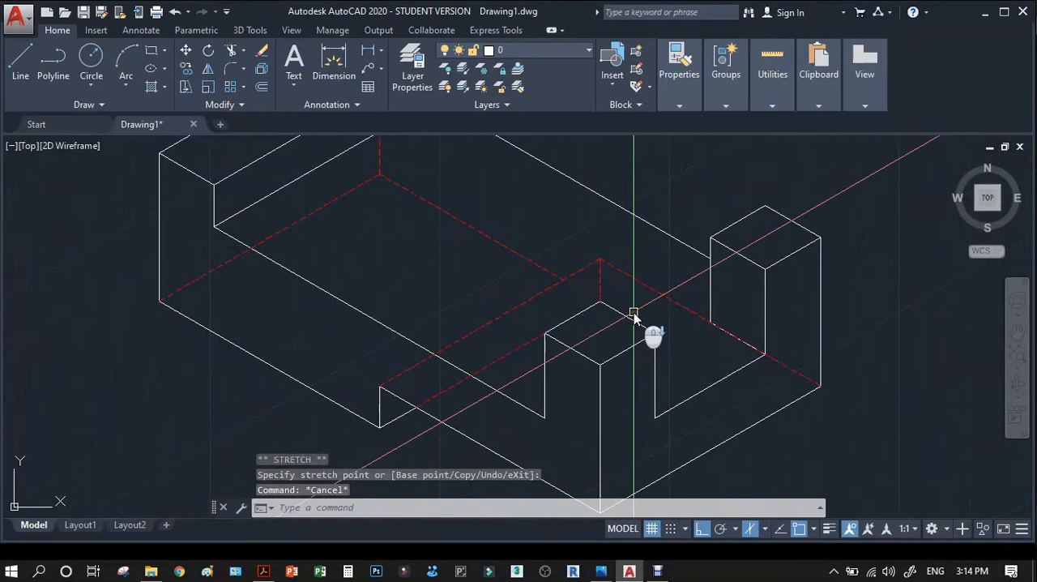
left_click(538, 268)
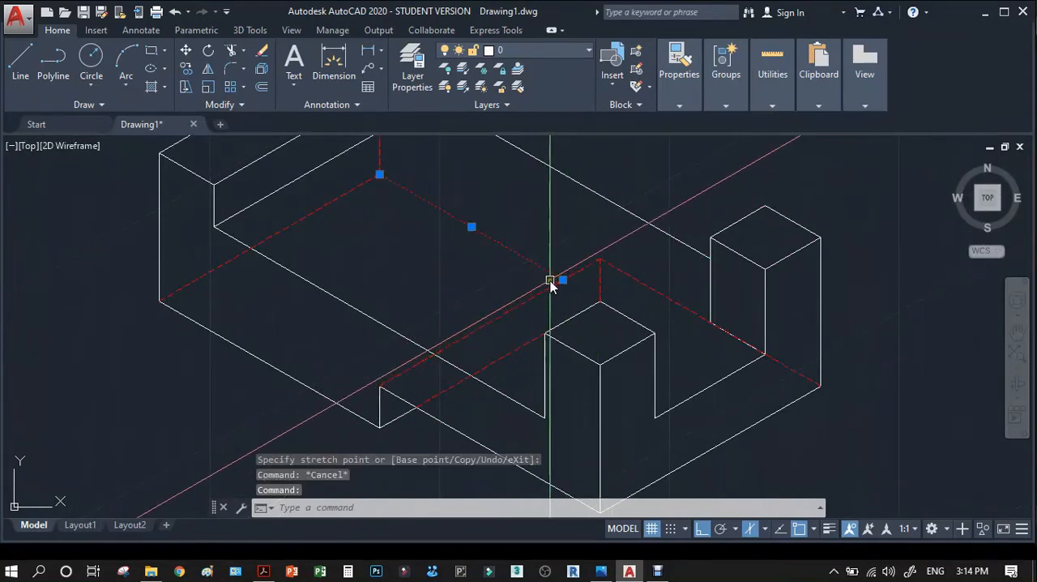
scroll(598, 310, "up", 3)
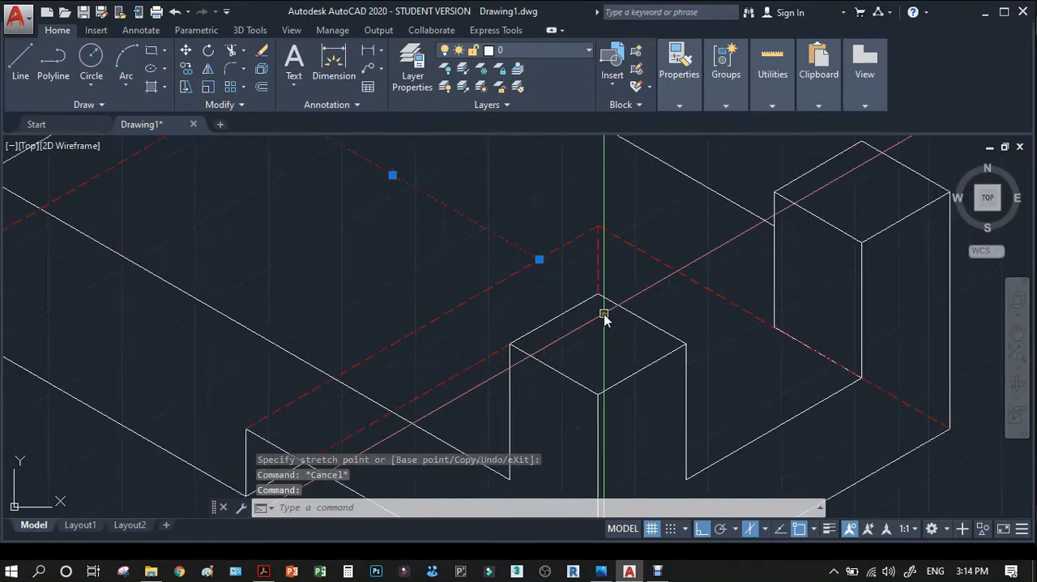
key("Escape")
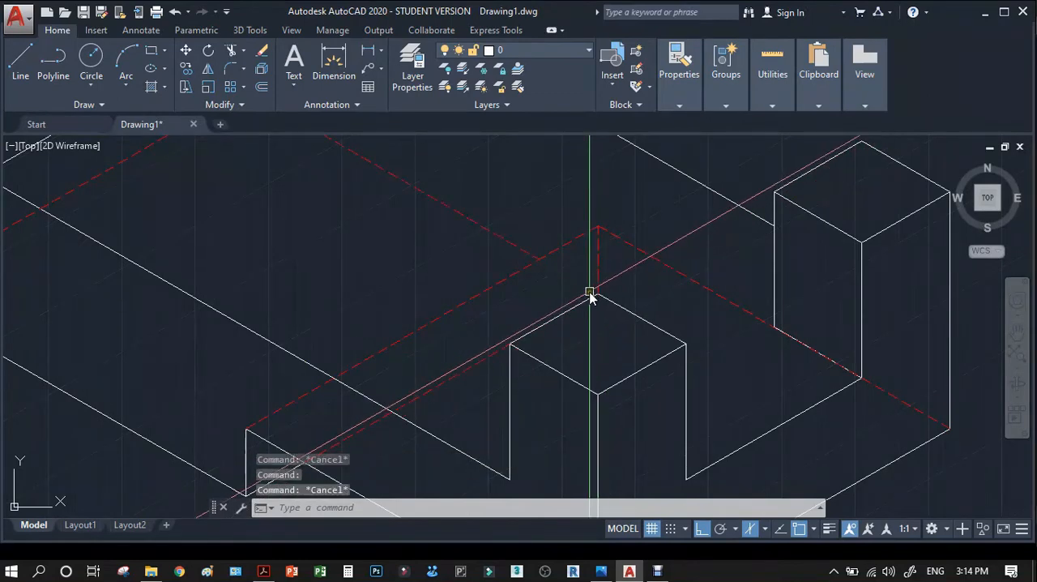
type("EX")
key("Return")
left_click(595, 274)
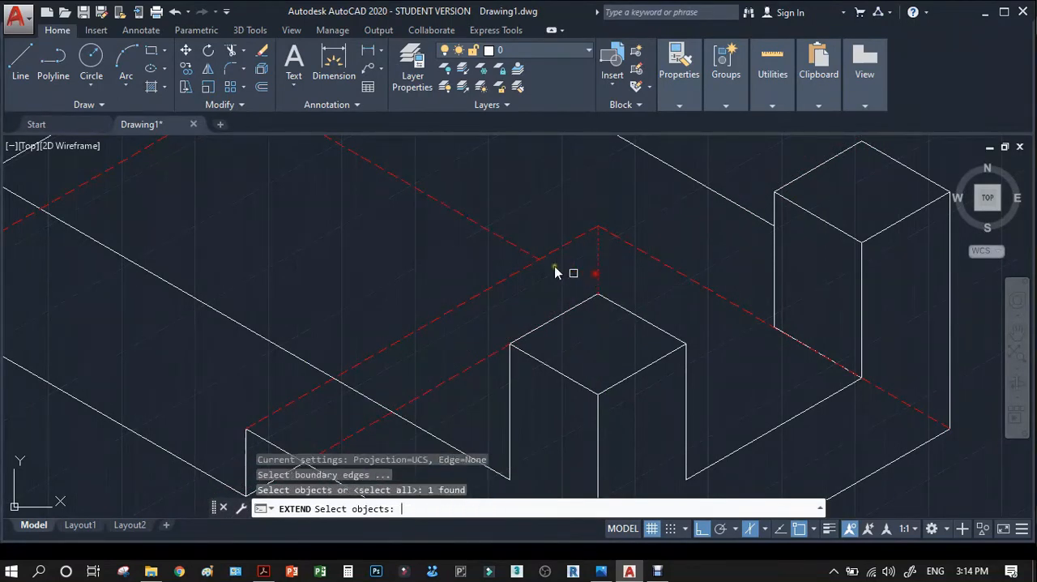
key("Return")
left_click(590, 302)
scroll(599, 292, "up", 4)
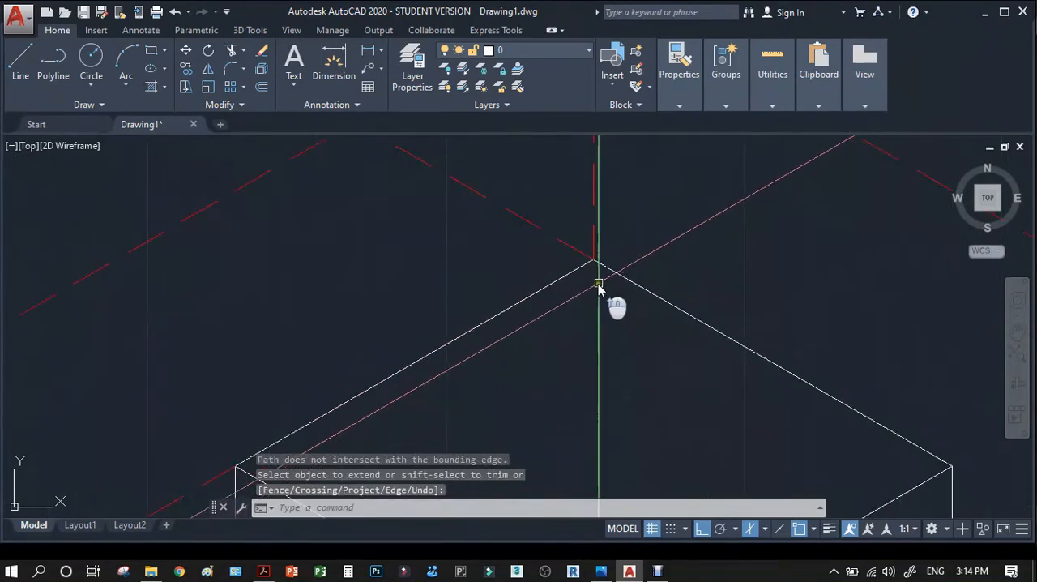
Stretch the dashed rear edge's end from the right end face's lower corner back to the rear post's lower inner corner.
scroll(600, 257, "down", 4)
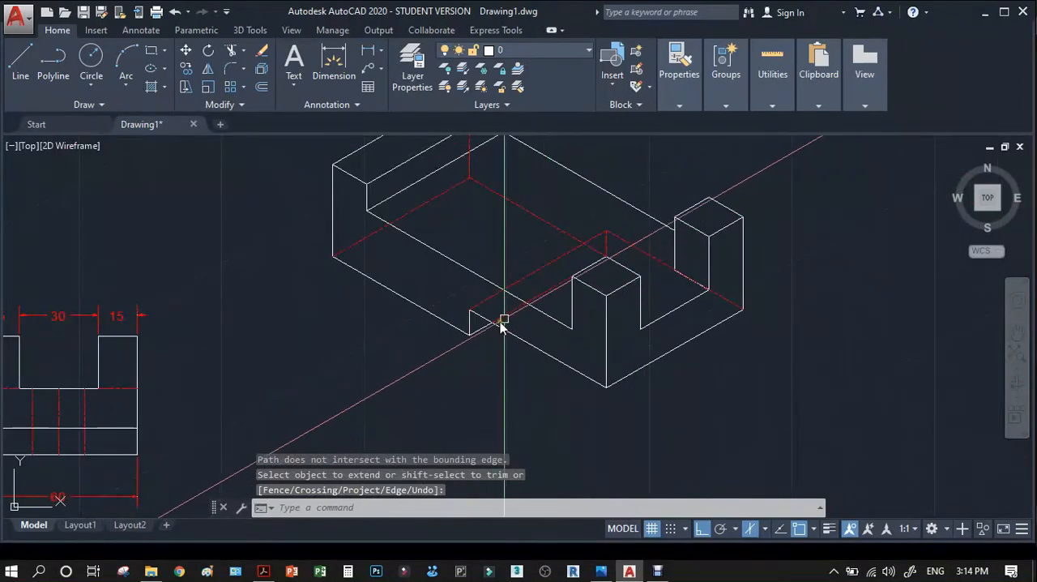
scroll(692, 283, "up", 4)
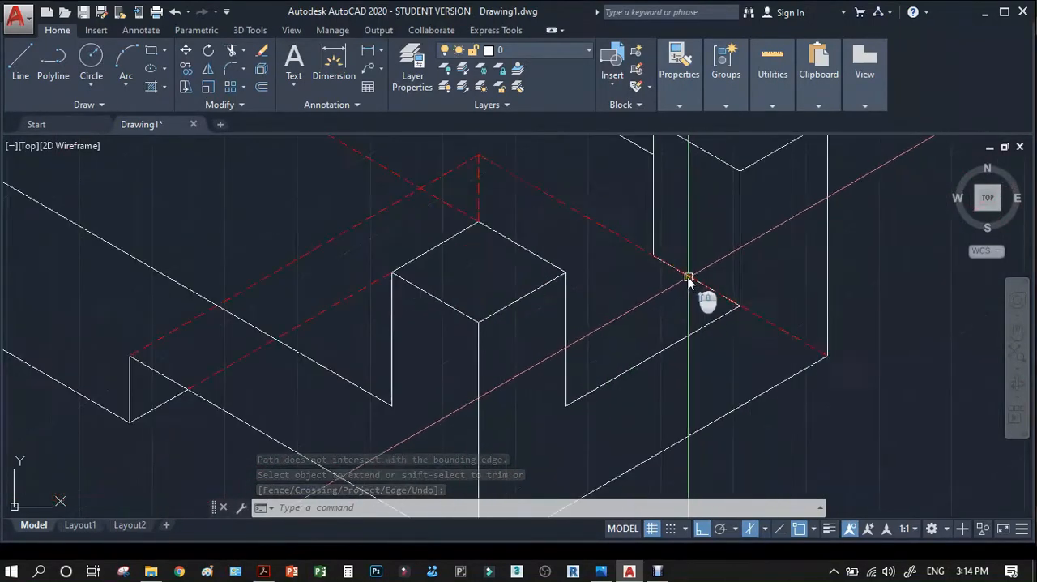
left_click(779, 330)
left_click(826, 356)
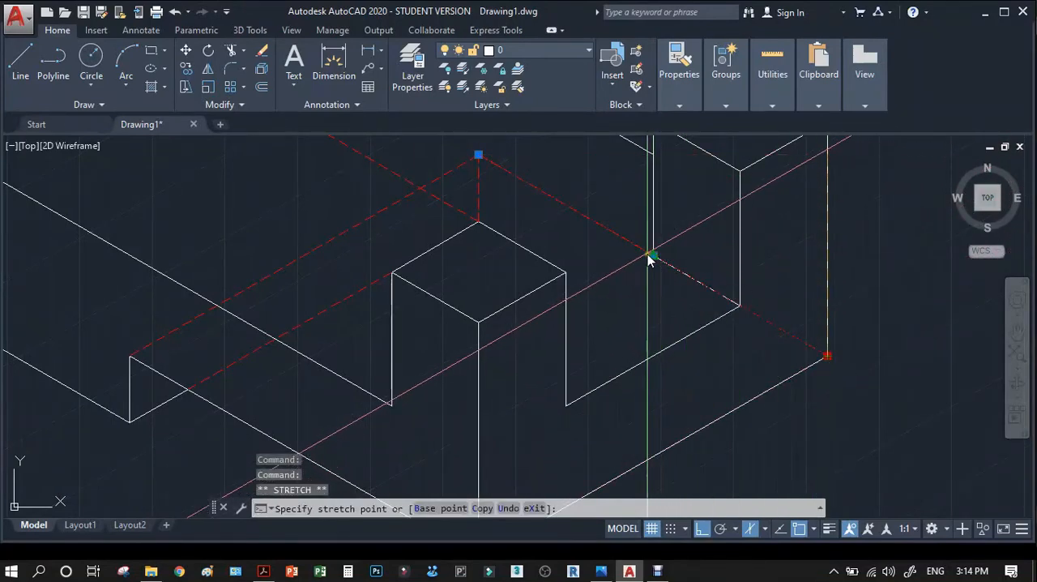
key("Escape")
key("Escape")
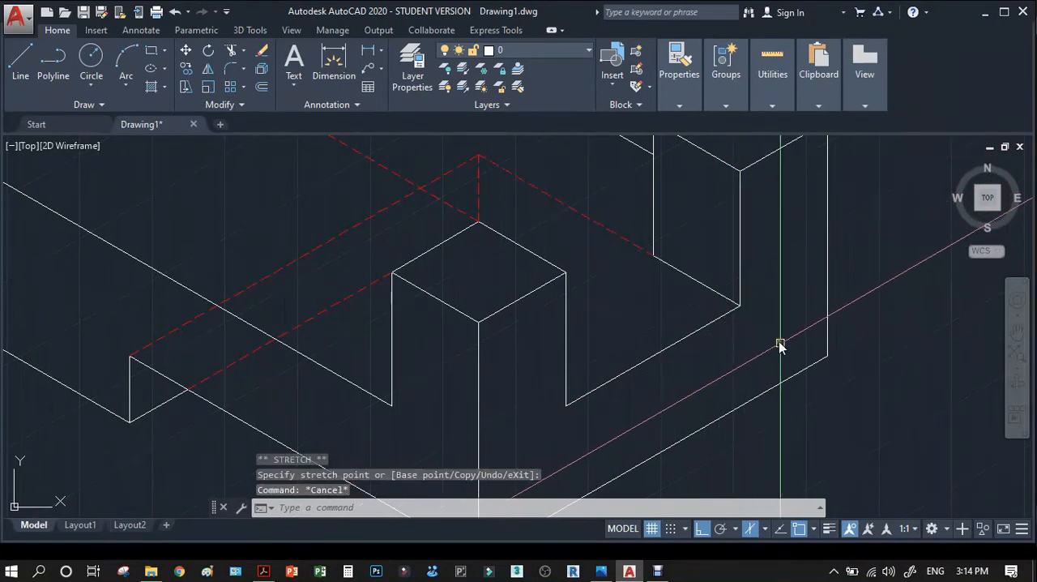
Copy the solid edge at the rear post's foot from its inner end to its outer end, reaching the right end face's lower corner.
type("co")
key("Return")
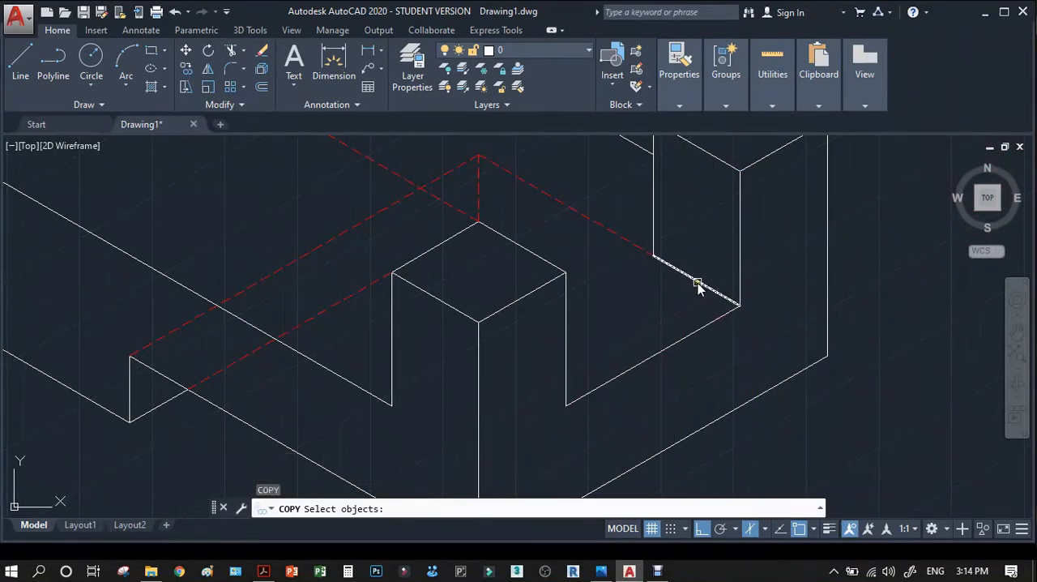
left_click(697, 282)
key("Return")
left_click(653, 255)
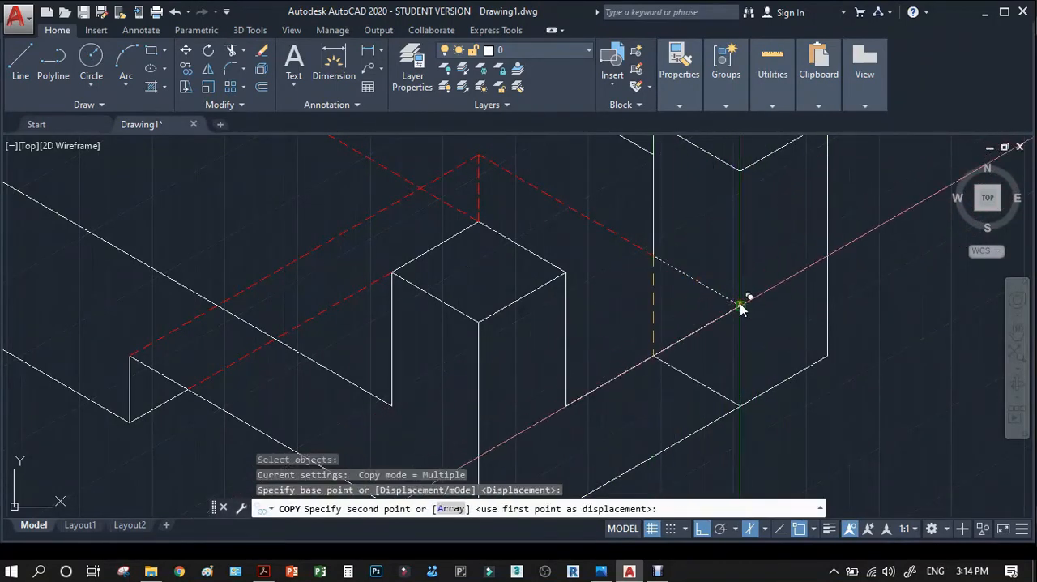
left_click(739, 305)
key("Return")
Match the copied edge beyond the rear post's foot to the dashed hidden edge's properties.
type("ma")
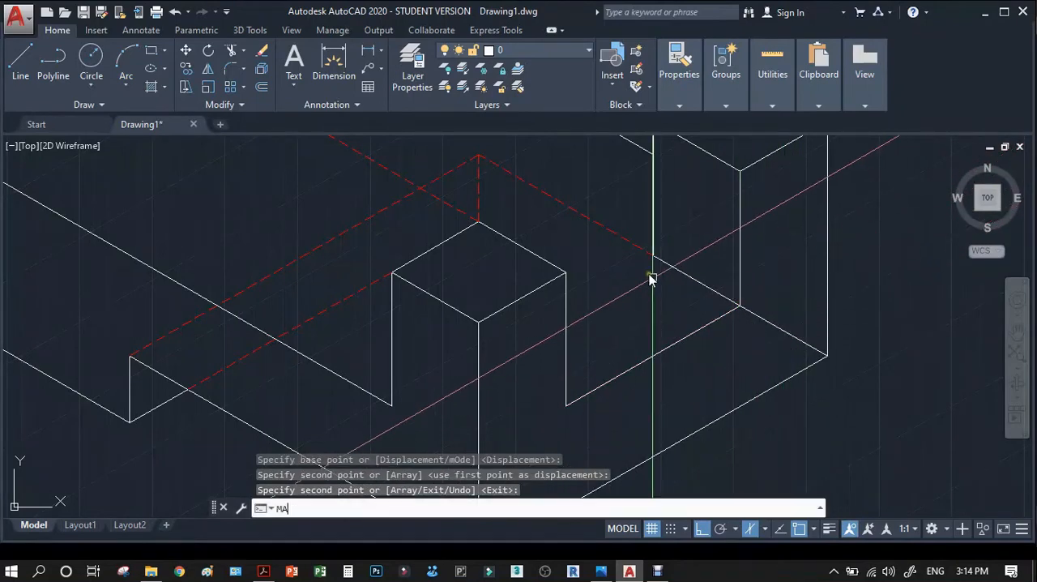
key("Return")
left_click(640, 249)
left_click(760, 320)
scroll(760, 320, "down", 5)
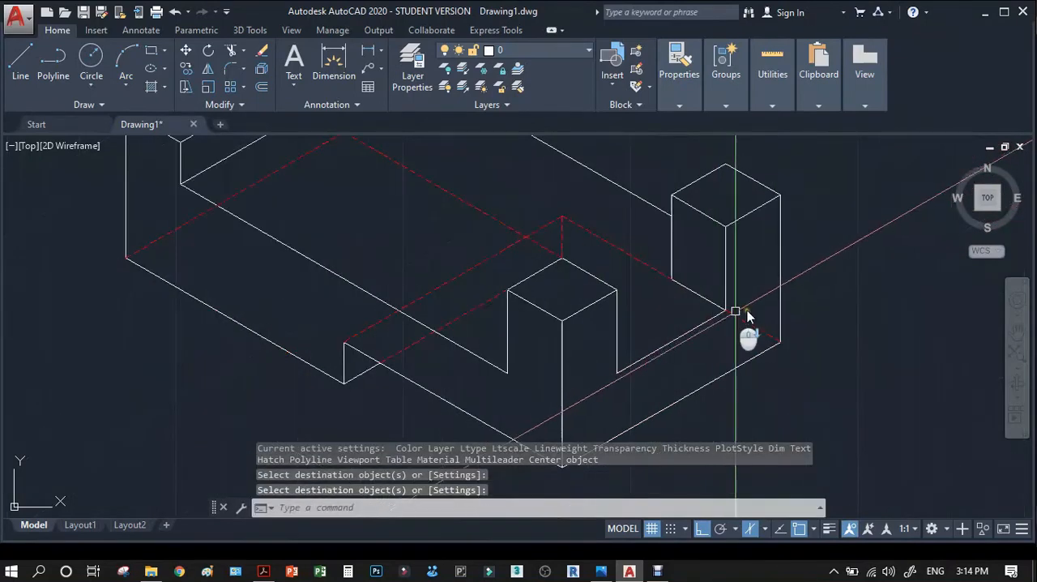
key("Return")
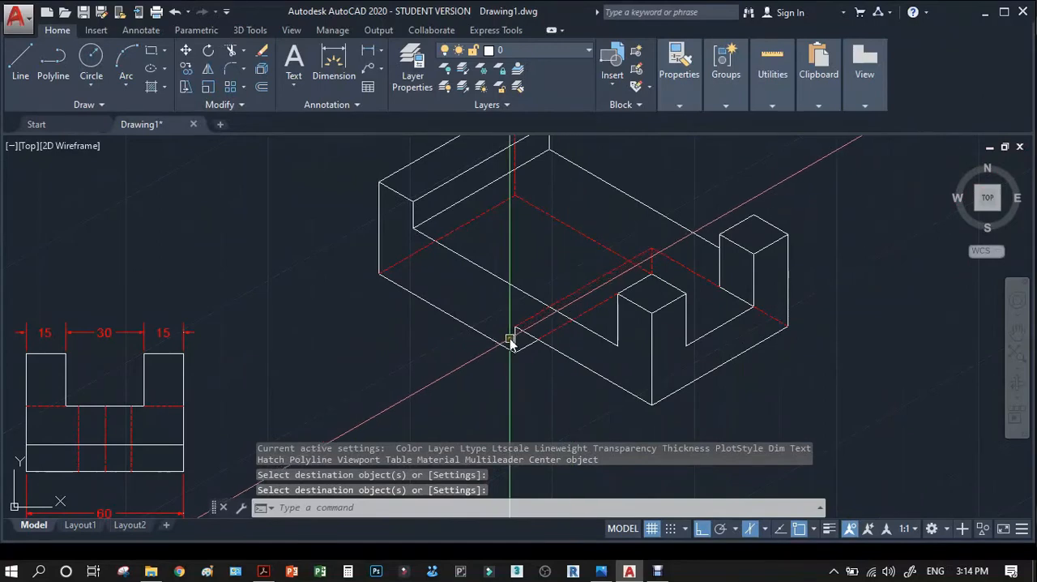
Switch to the top isoplane and draw a 20-unit line along the block's length from the midpoint of the raised step's lower edge.
scroll(510, 341, "down", 2)
scroll(81, 258, "up", 5)
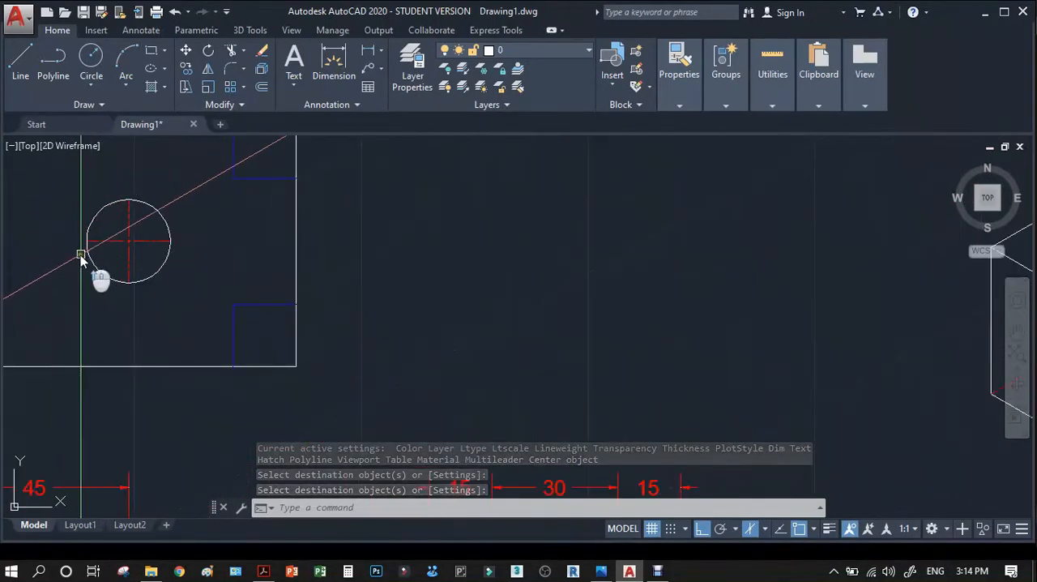
scroll(113, 262, "down", 2)
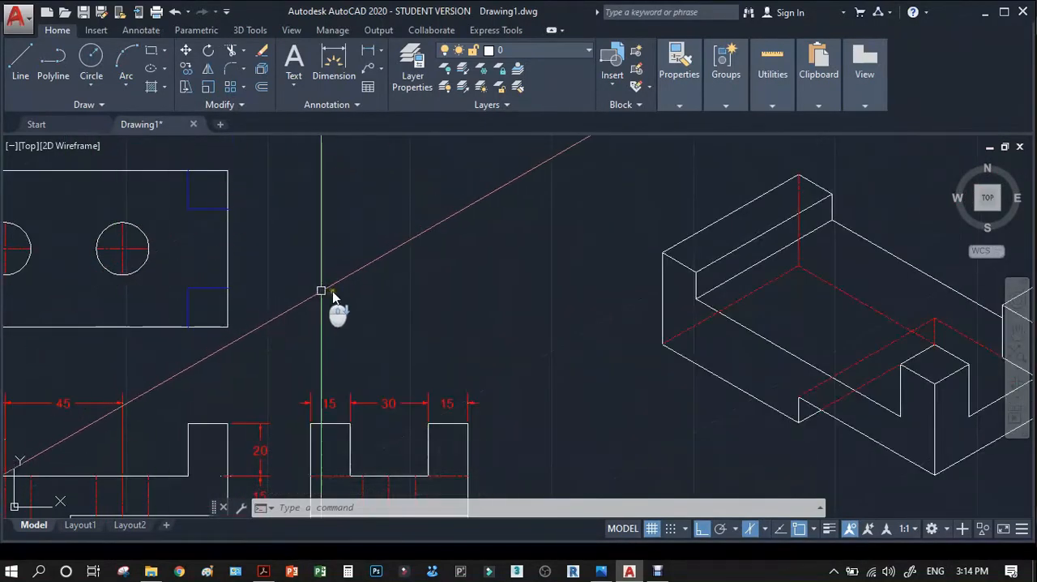
scroll(340, 317, "down", 2)
scroll(532, 346, "up", 4)
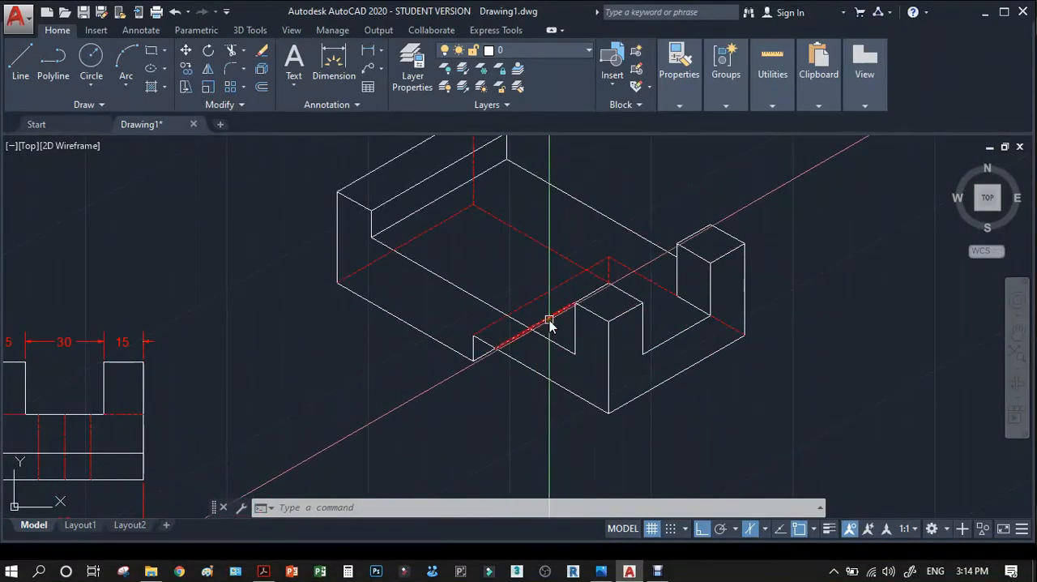
mouse_move(549, 322)
key("F5")
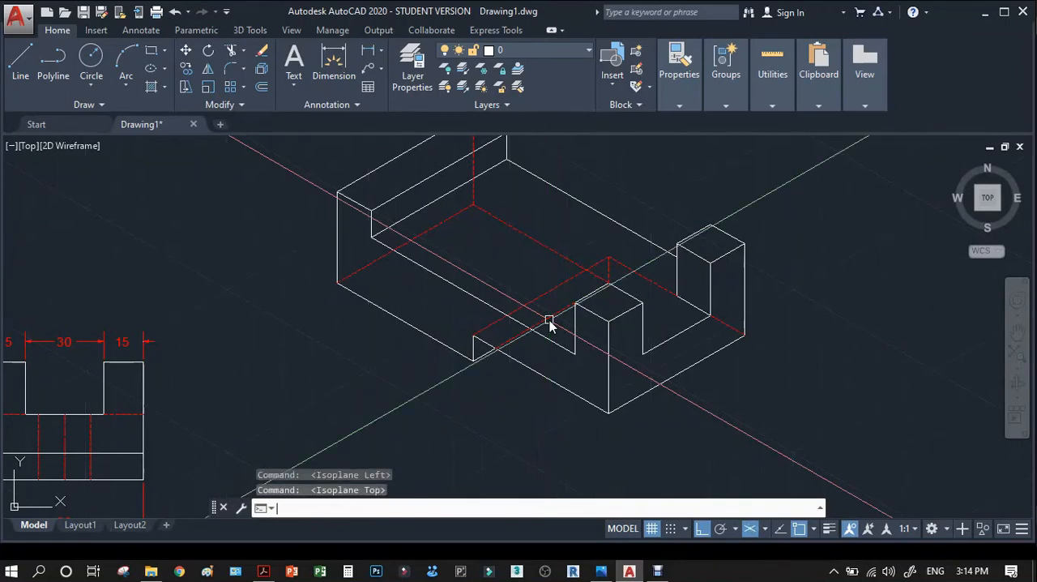
type("L")
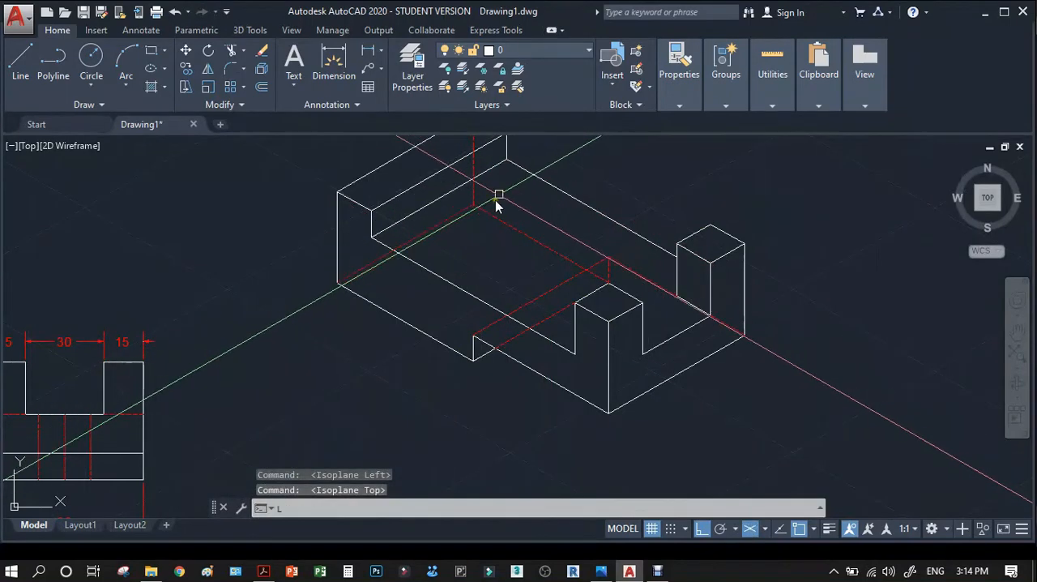
key("Return")
left_click(437, 201)
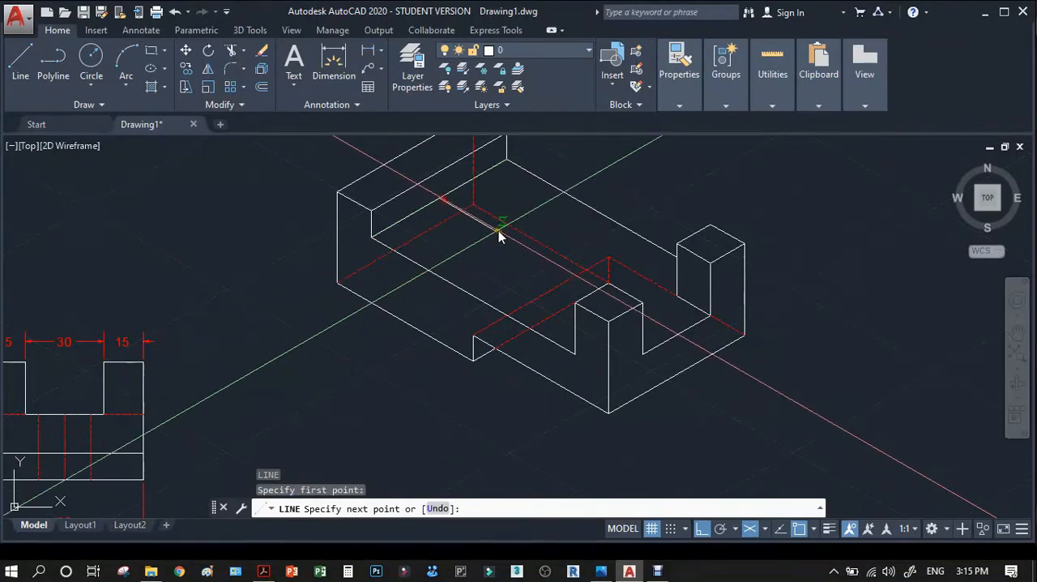
scroll(519, 256, "down", 5)
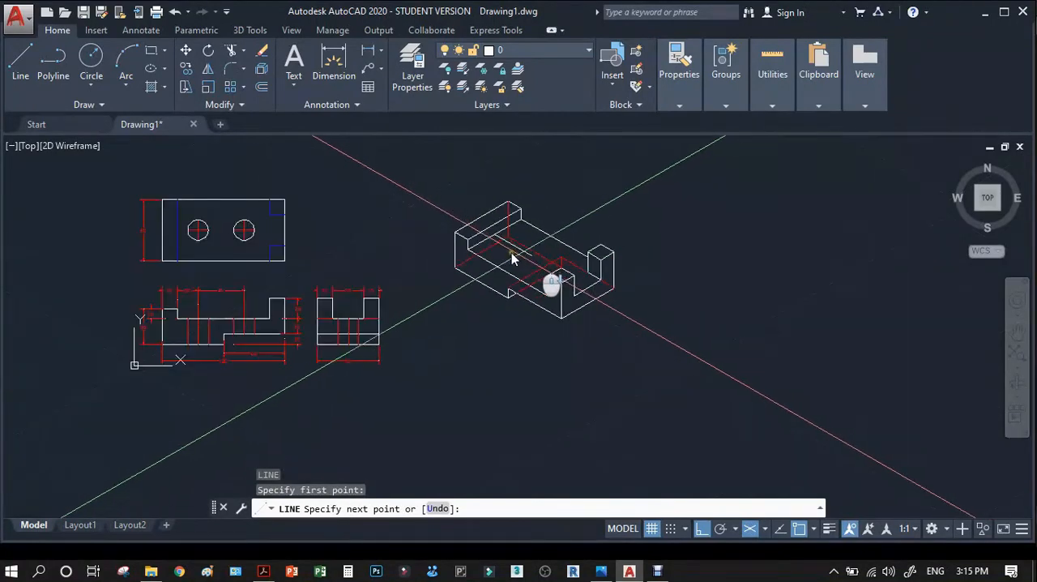
scroll(214, 301, "up", 8)
scroll(205, 304, "down", 6)
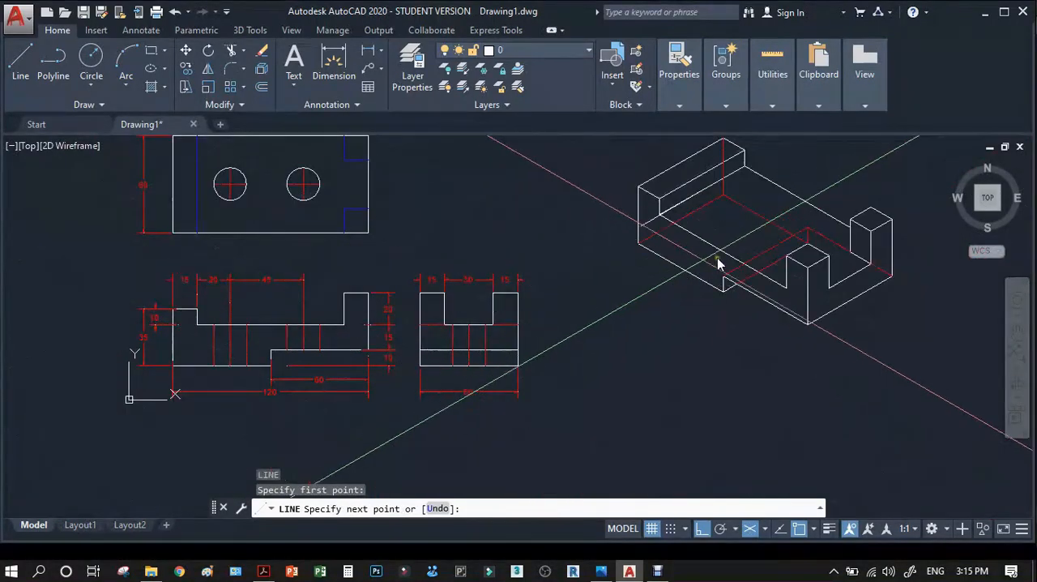
scroll(799, 224, "down", 2)
scroll(774, 249, "up", 4)
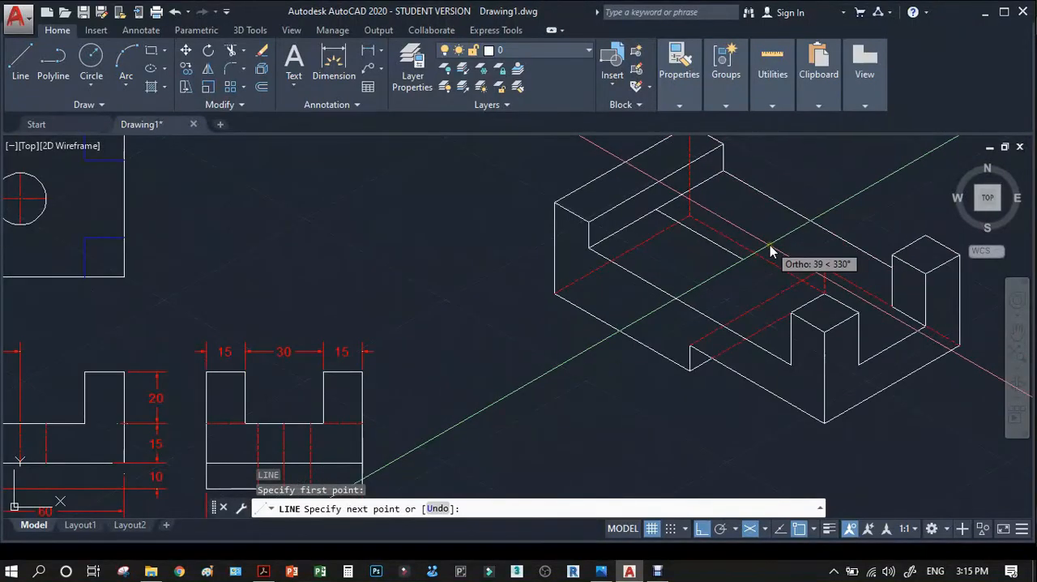
type("20")
key("Return")
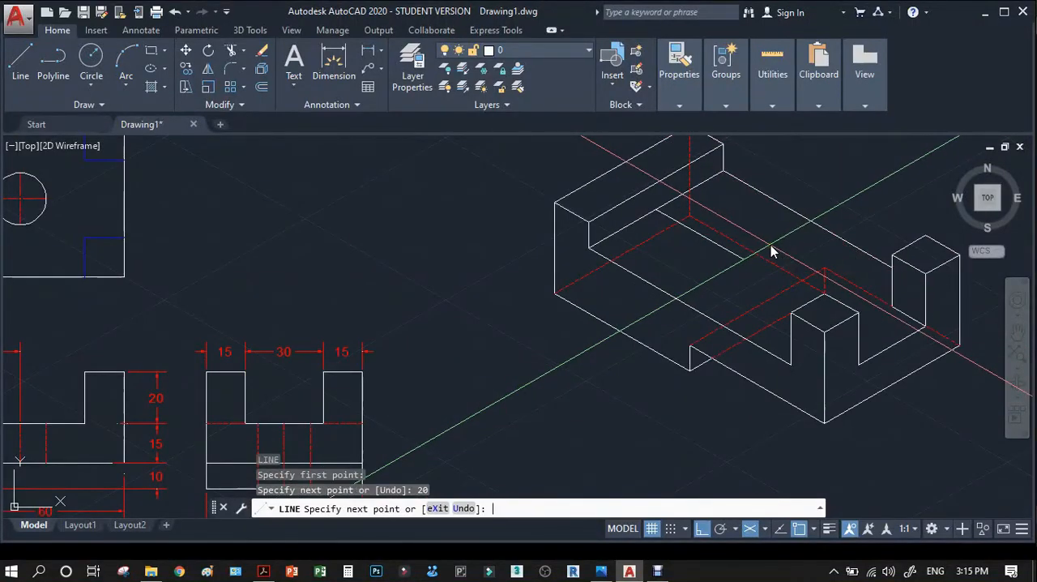
Continue the centre line another 45 units along the block's length to the second hole's centre and finish it.
scroll(312, 343, "down", 3)
scroll(312, 320, "up", 5)
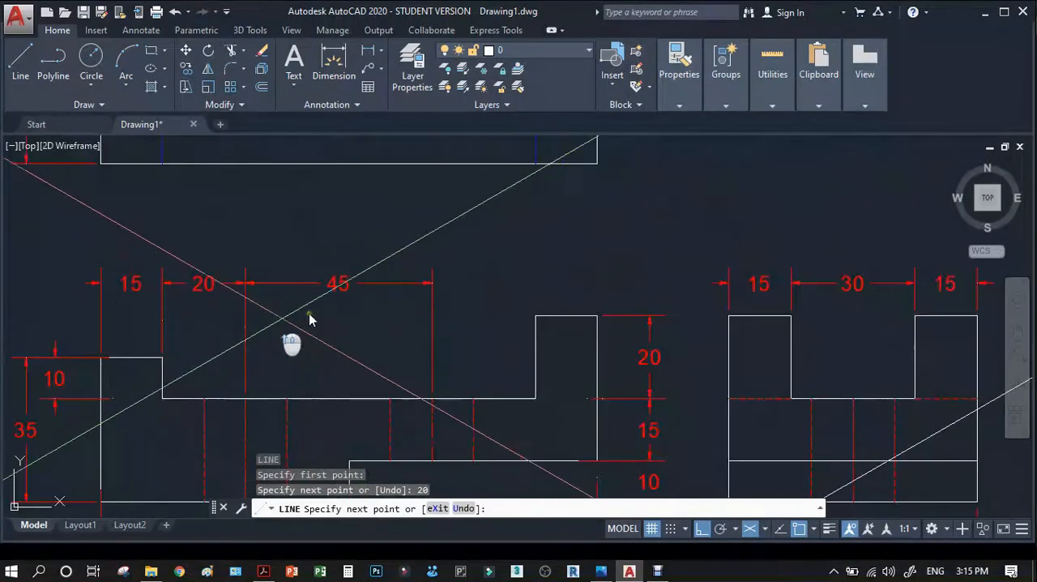
scroll(330, 313, "down", 5)
scroll(331, 313, "down", 2)
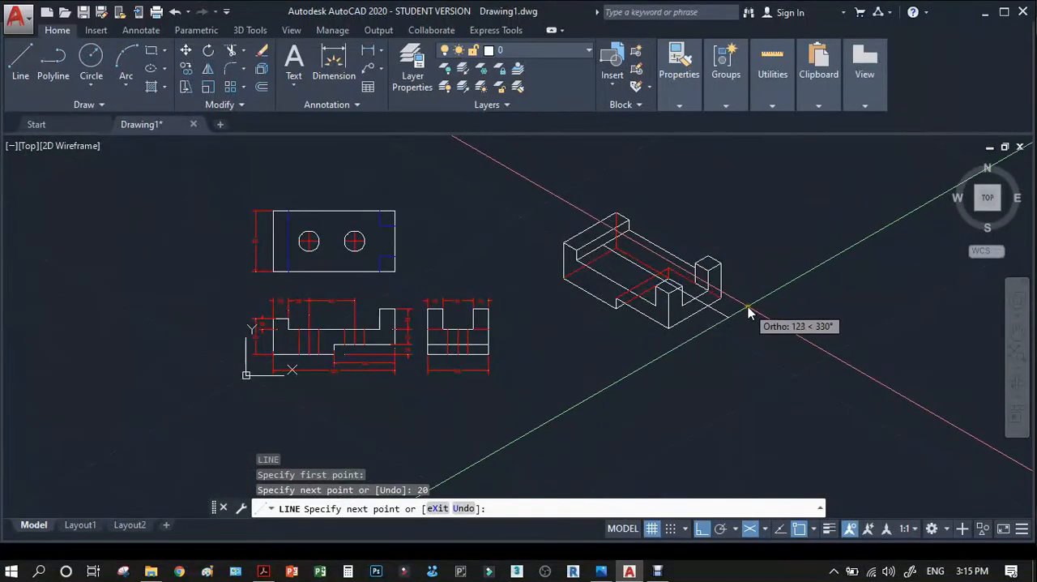
type("45")
key("Return")
key("Return")
scroll(630, 262, "up", 4)
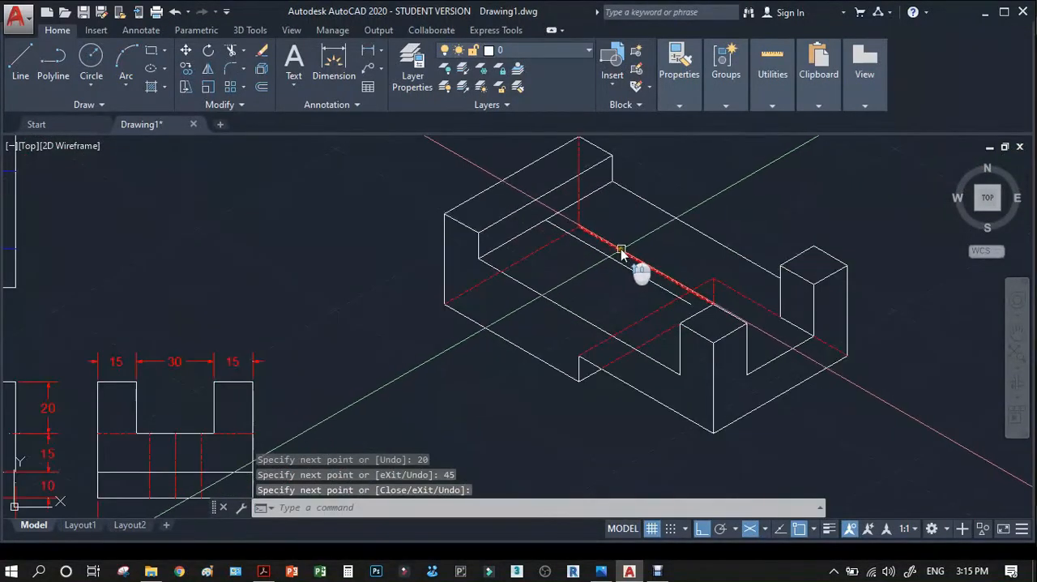
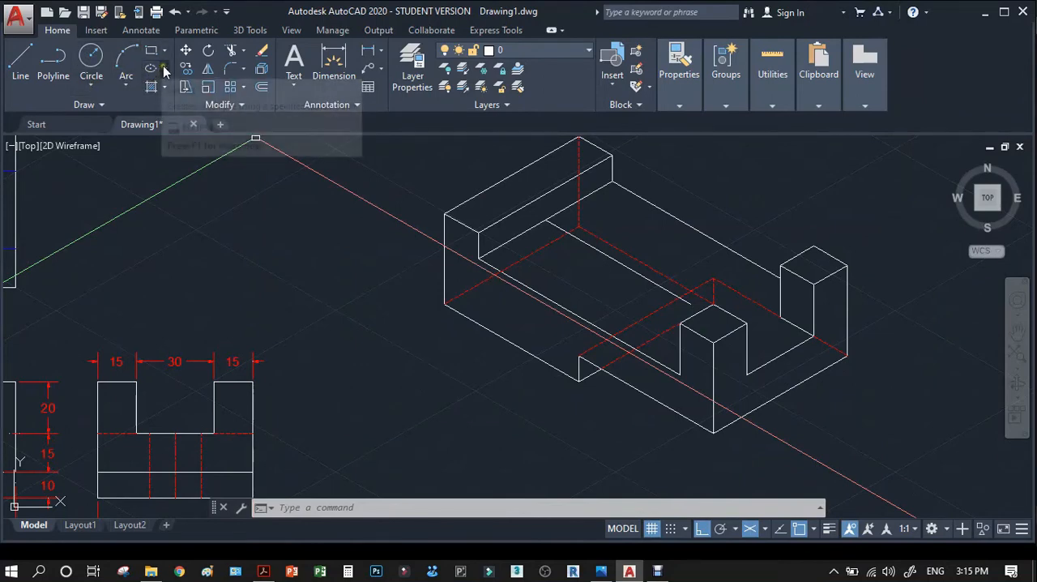
left_click(164, 71)
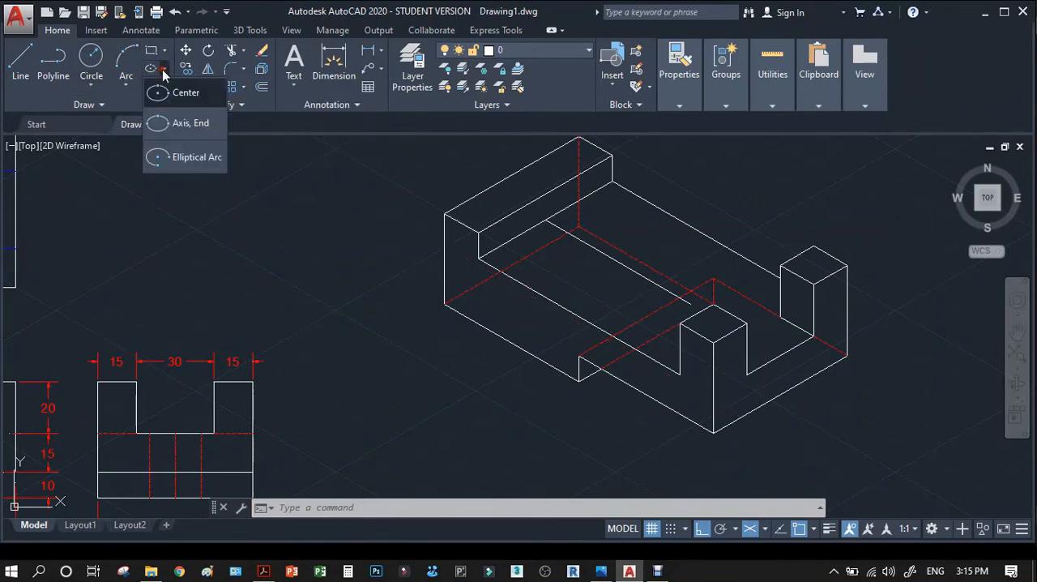
left_click(173, 121)
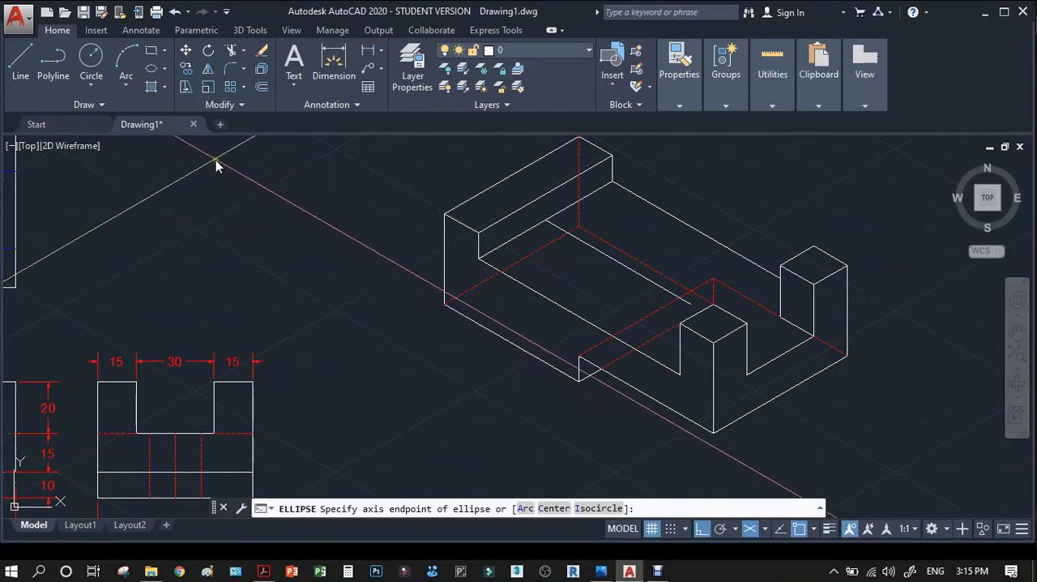
key("Escape")
type("E")
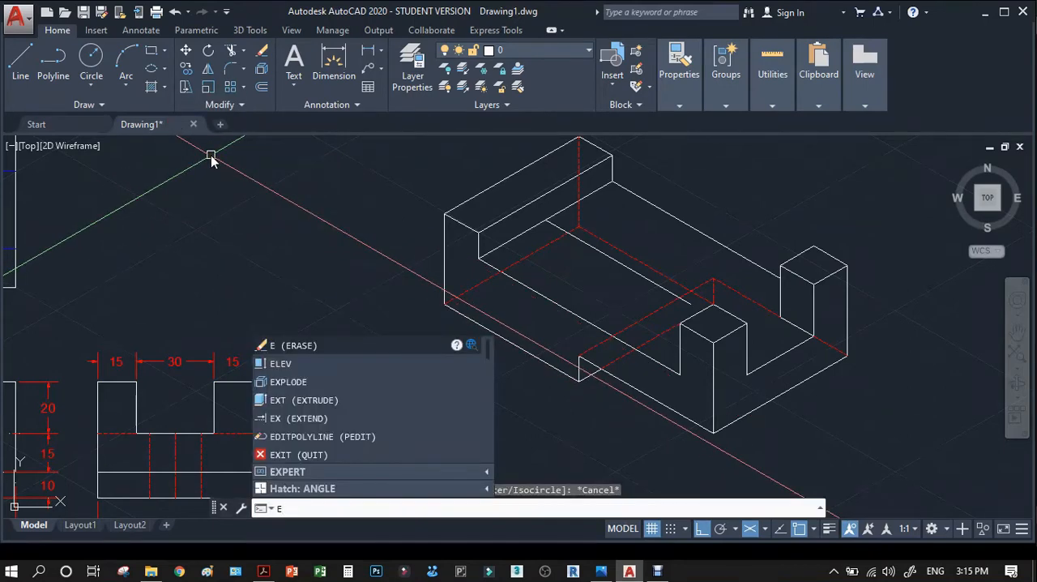
type("L")
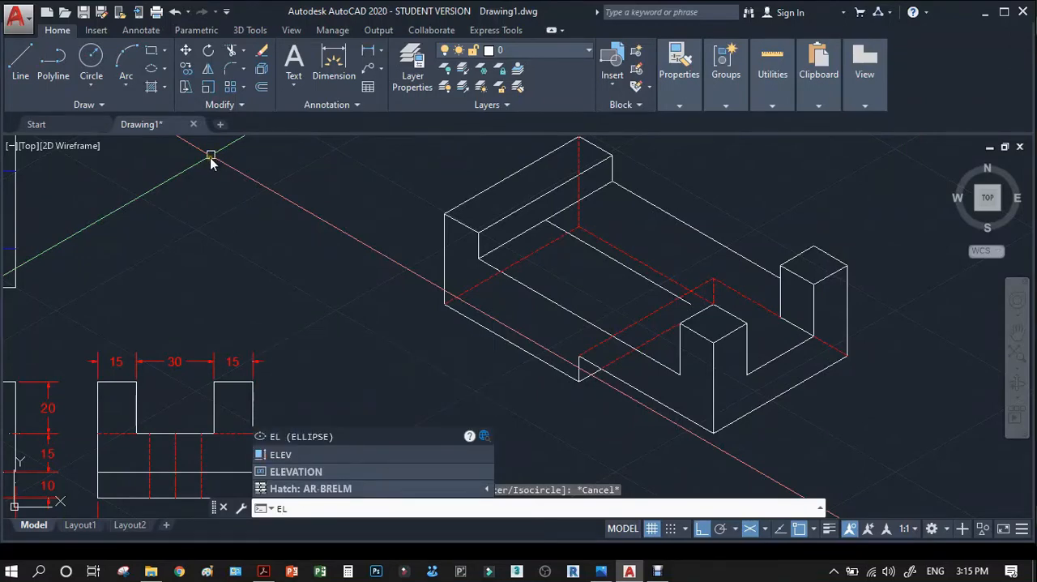
key("Return")
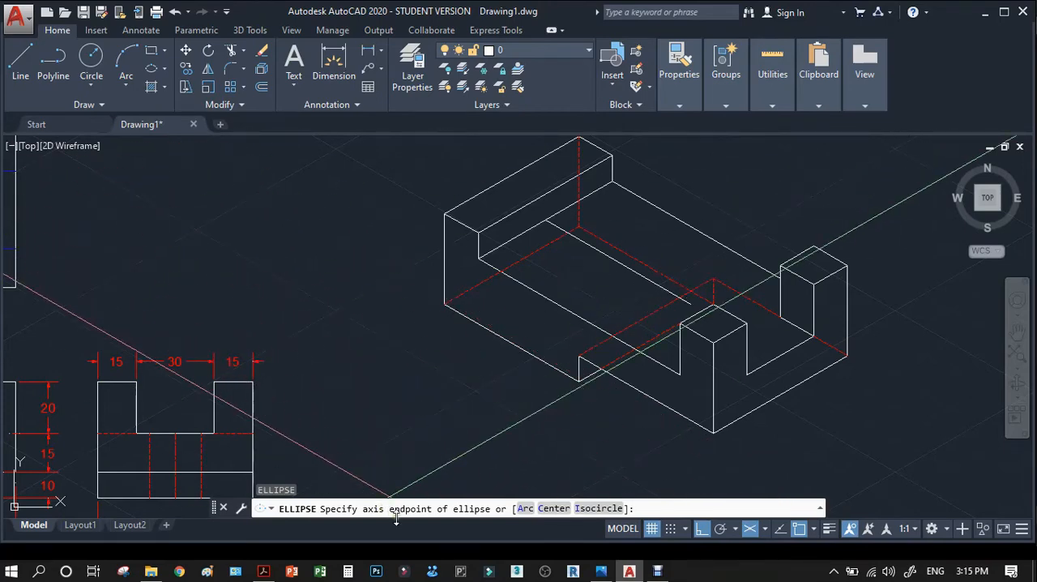
key("Escape")
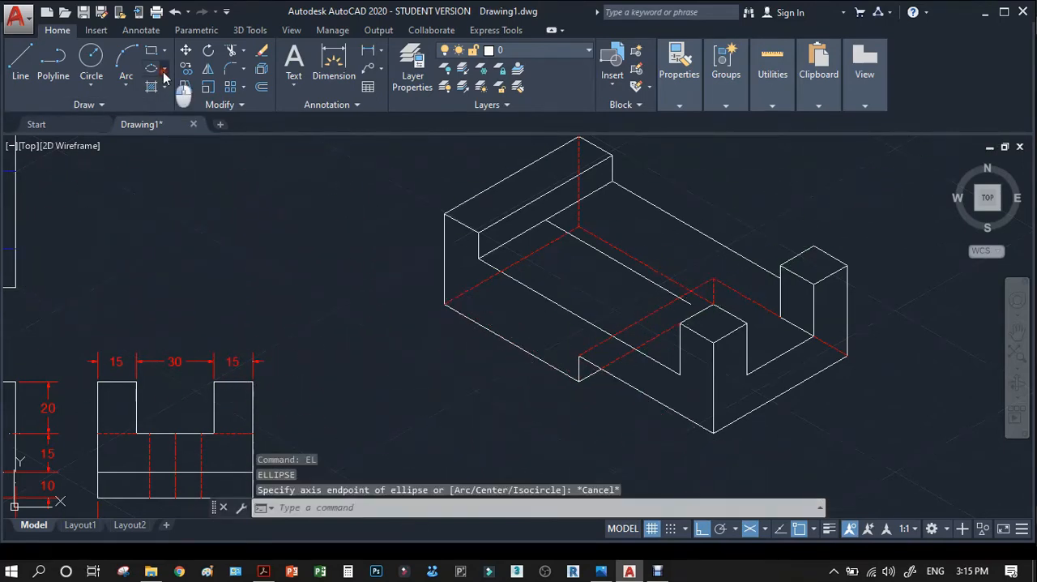
left_click(165, 75)
left_click(176, 97)
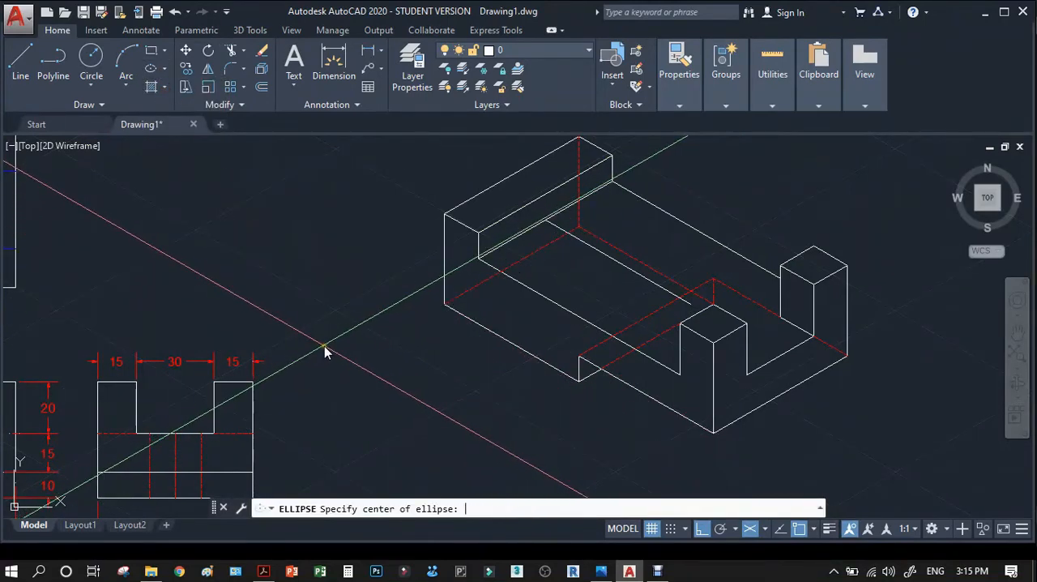
key("Return")
key("Return")
key("Escape")
type("E")
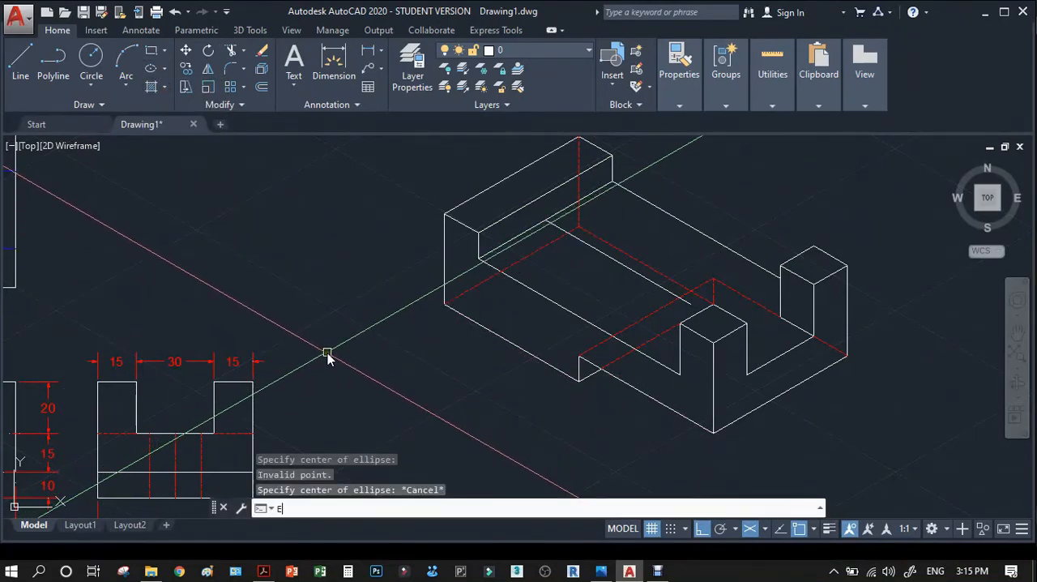
type("L")
key("Return")
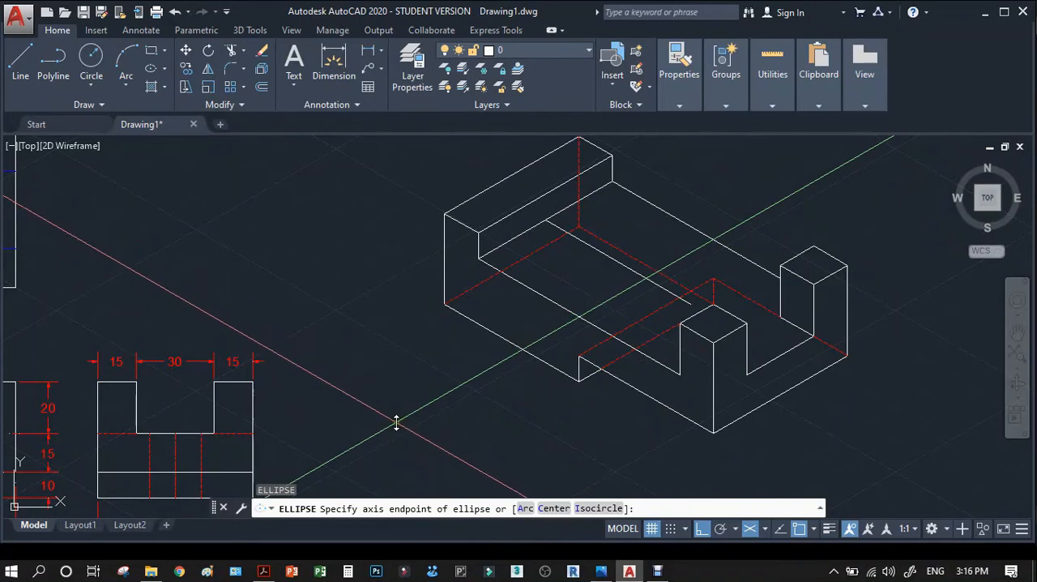
left_click(166, 69)
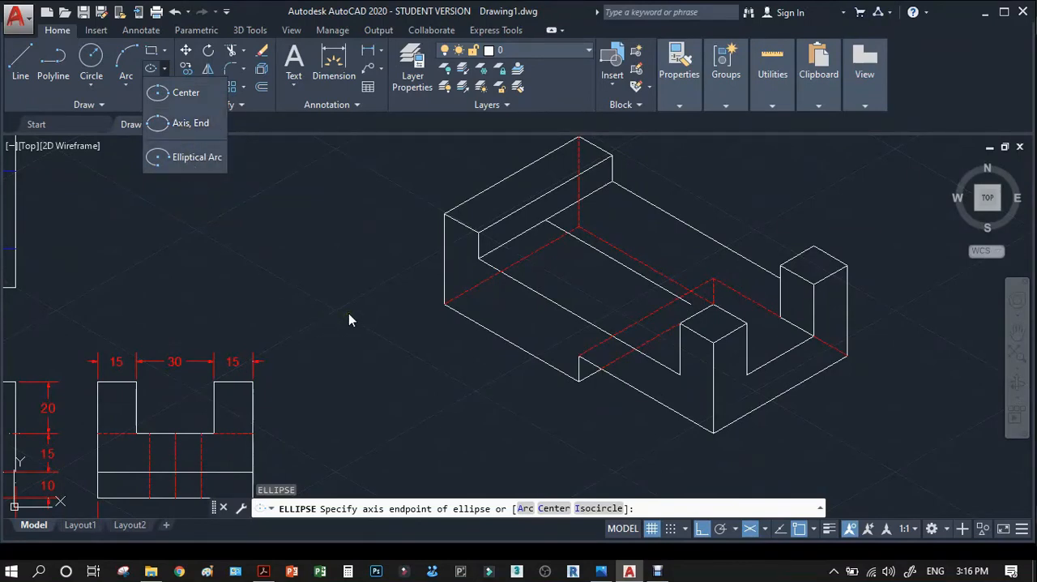
key("Escape")
key("Escape")
key("Escape")
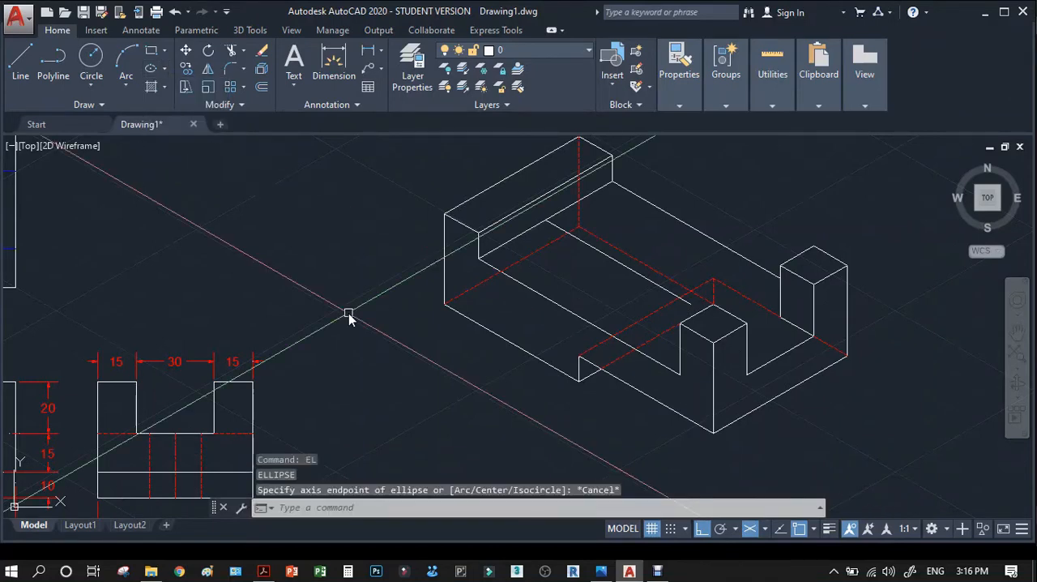
Draw an isocircle with a diameter of 20 at the first hole's centre, 20 units along the centre line from the raised step.
left_click(165, 73)
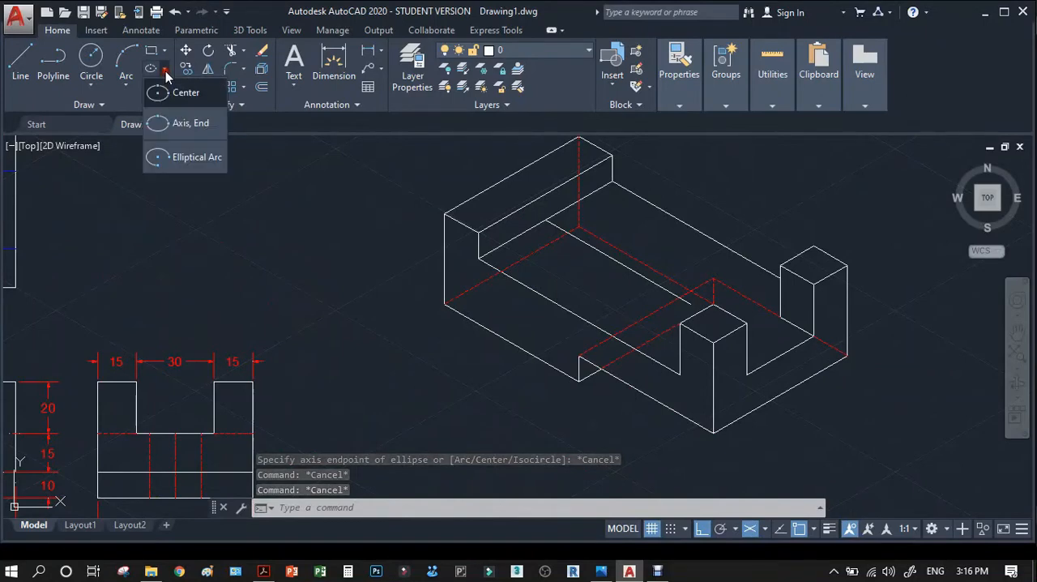
left_click(181, 127)
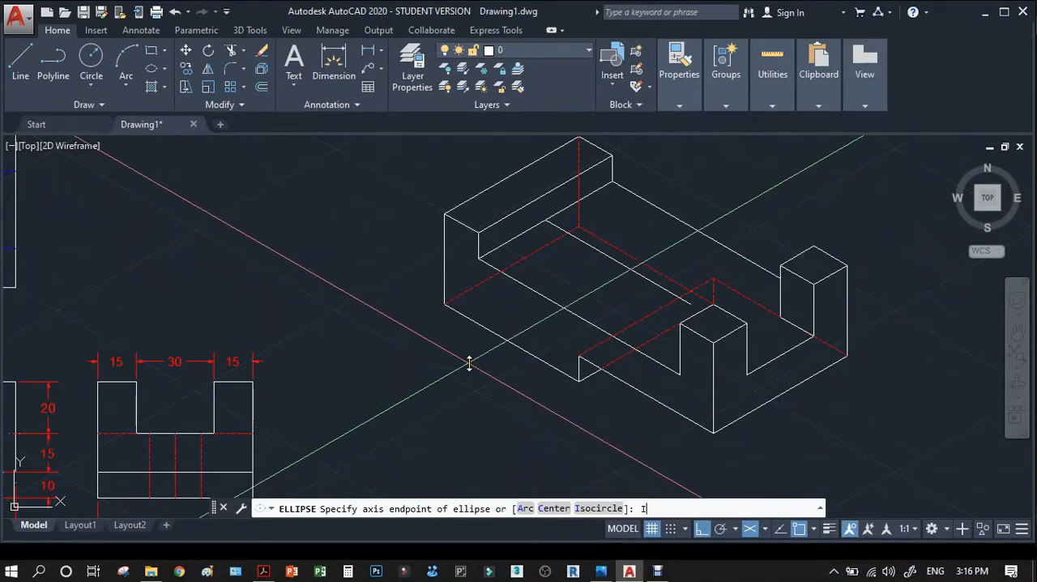
type("I")
key("Return")
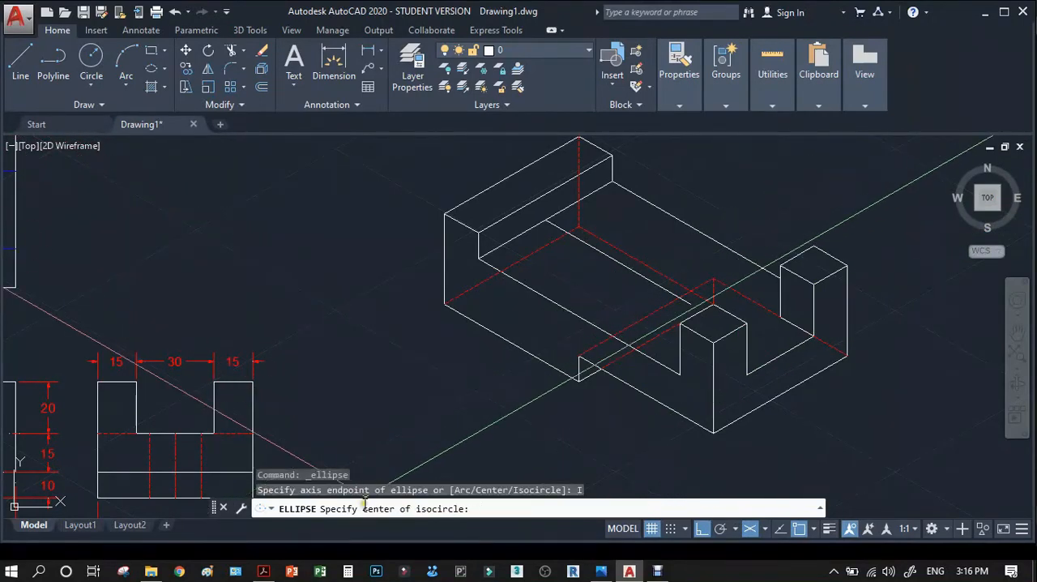
scroll(606, 262, "up", 5)
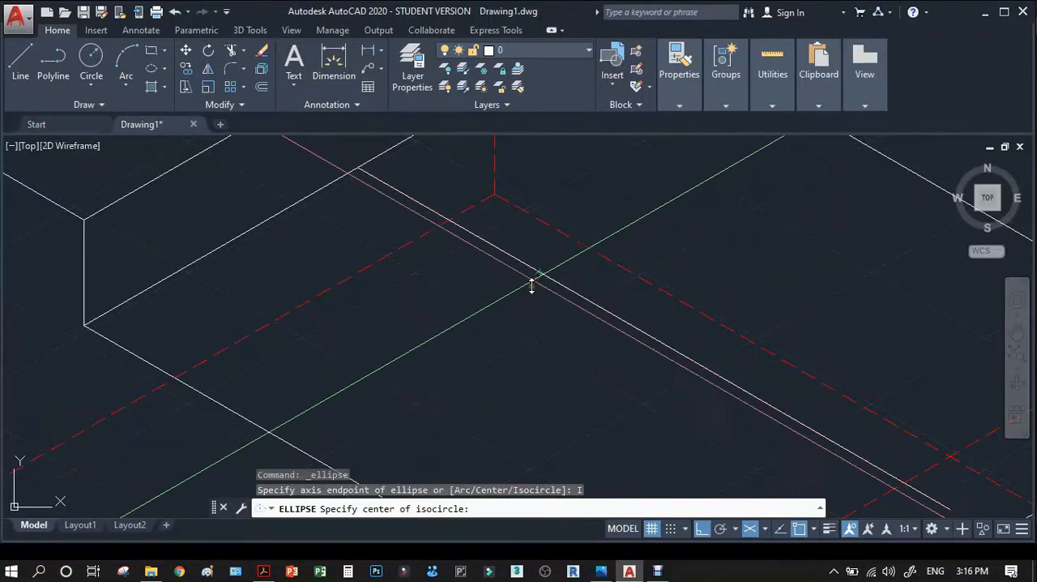
scroll(534, 284, "down", 4)
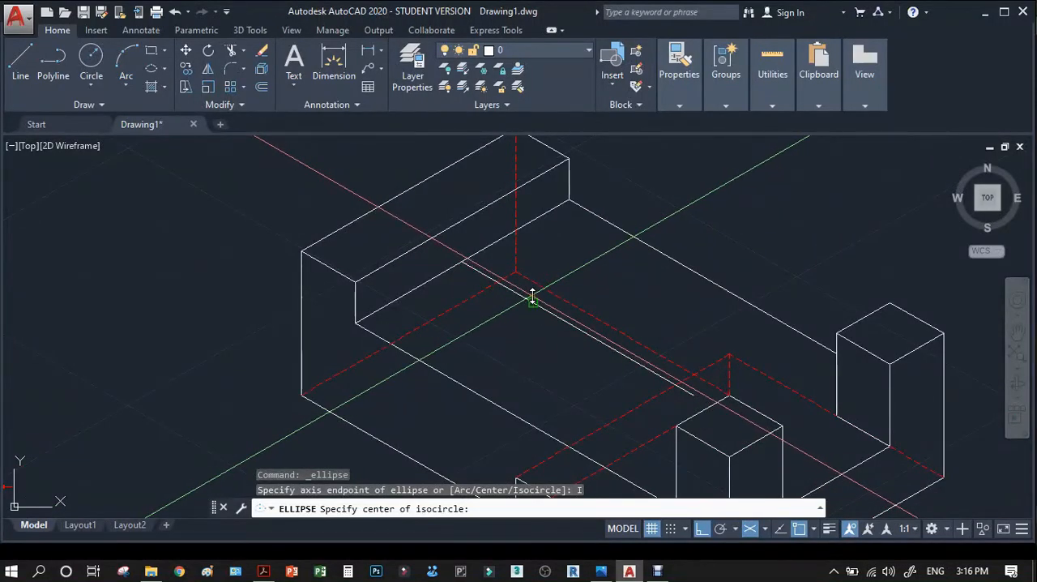
left_click(533, 298)
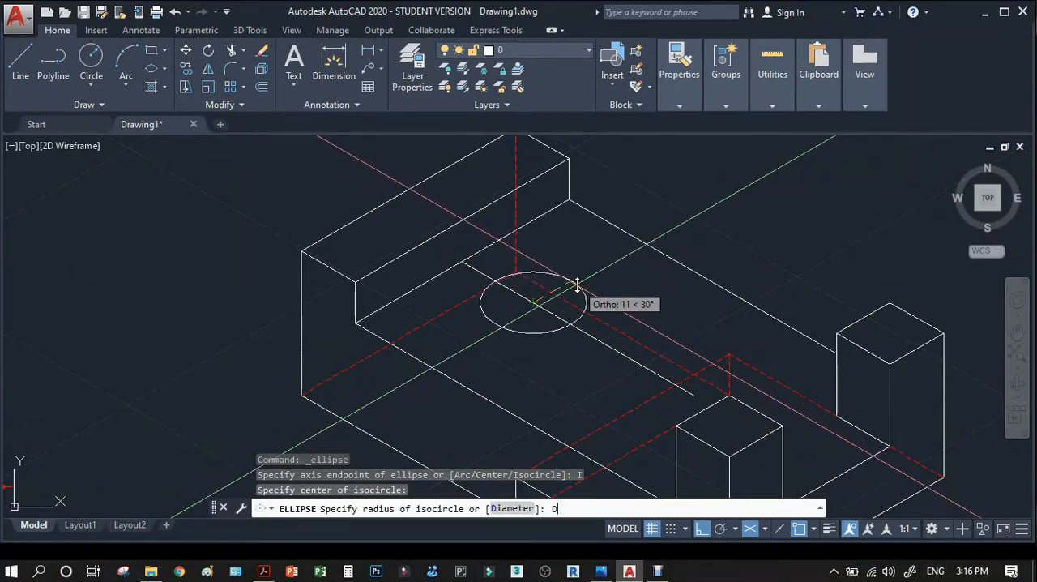
type("D")
key("Return")
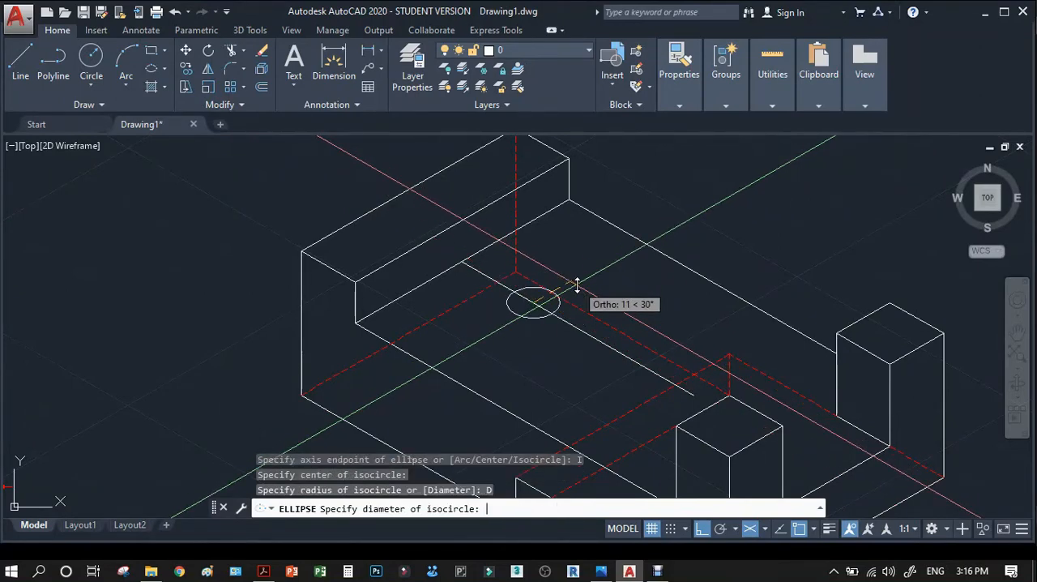
type("20")
key("Return")
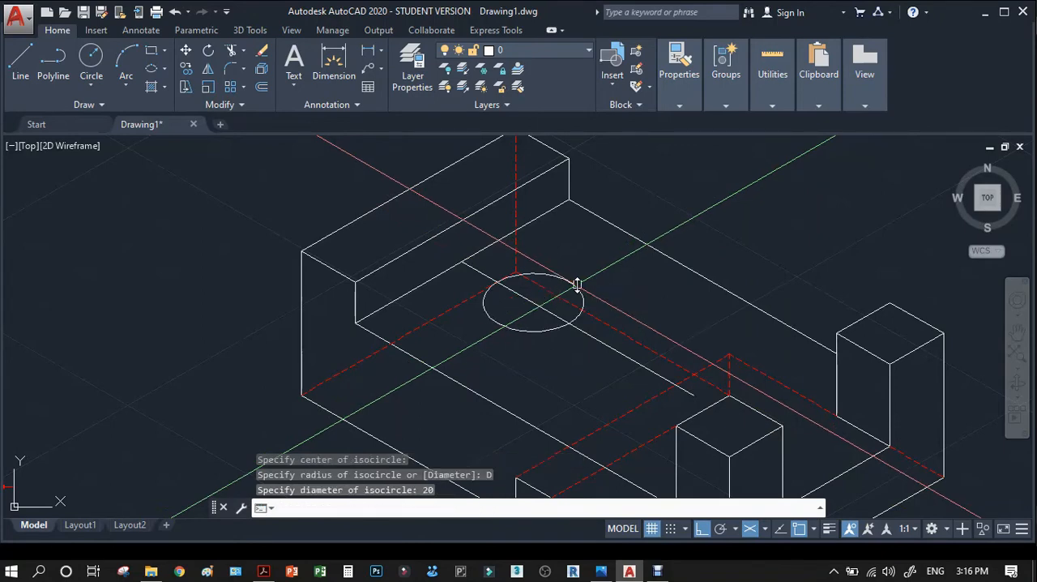
Copy the isocircle from its centre to the far end of the centre line for the second hole, and erase the centre line.
type("ct o")
key("Return")
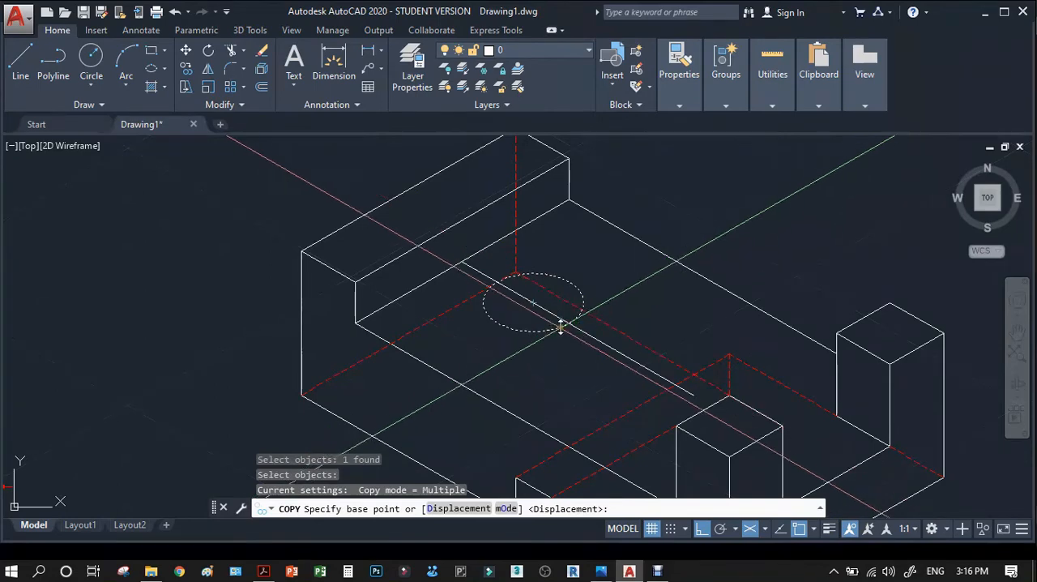
left_click(535, 303)
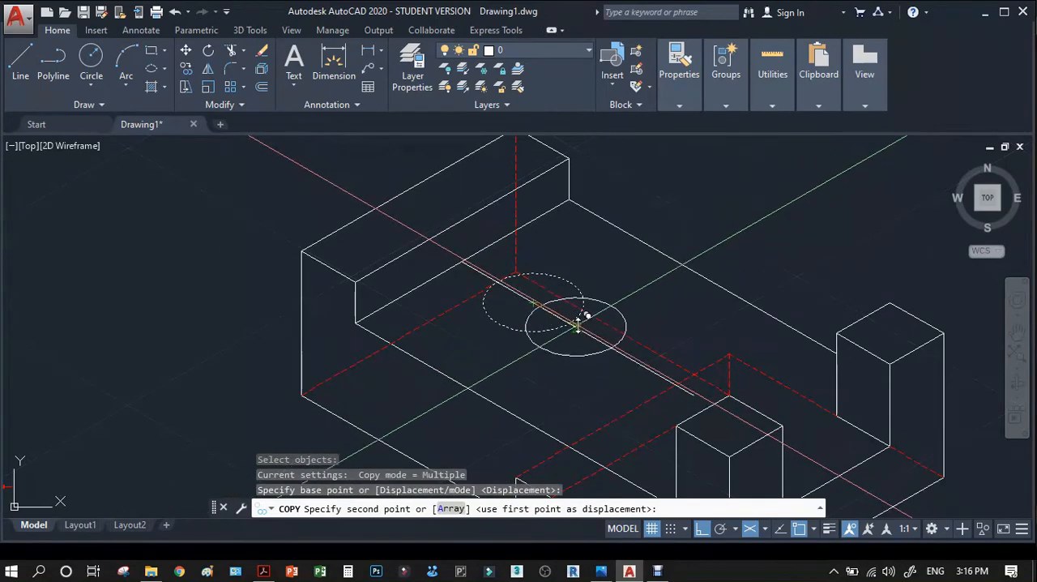
left_click(691, 395)
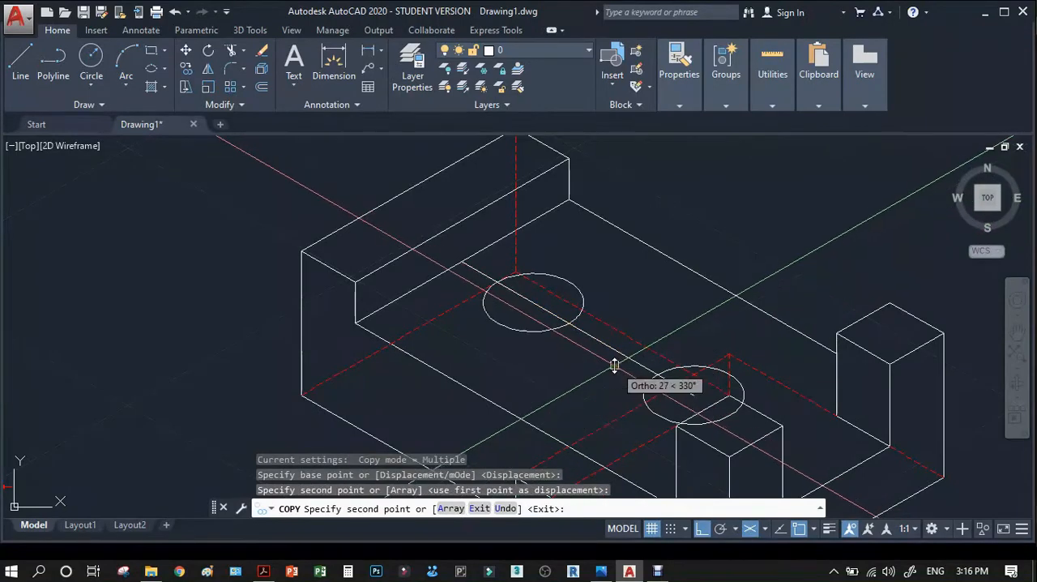
key("Escape")
key("Delete")
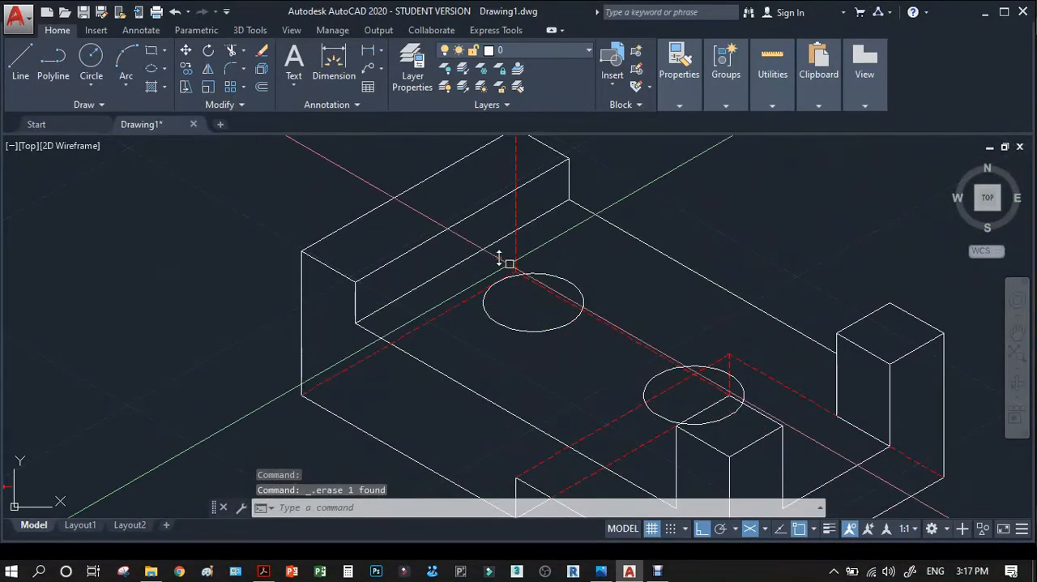
Check how the holes' lower edges are drawn in the reference PDF's isometric view, and switch the drawing to the right isoplane.
scroll(347, 347, "down", 3)
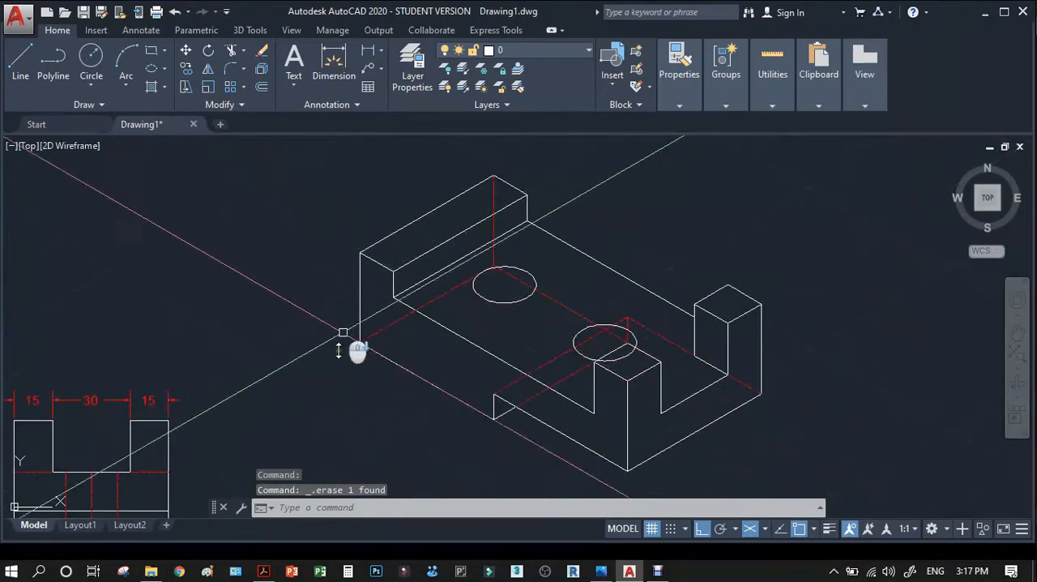
left_click(264, 571)
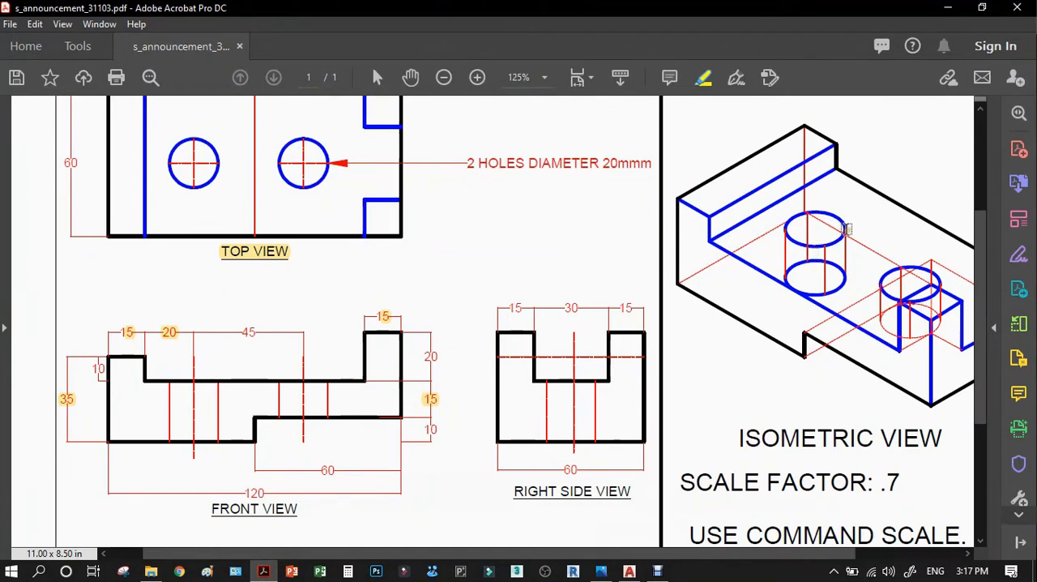
left_click(947, 8)
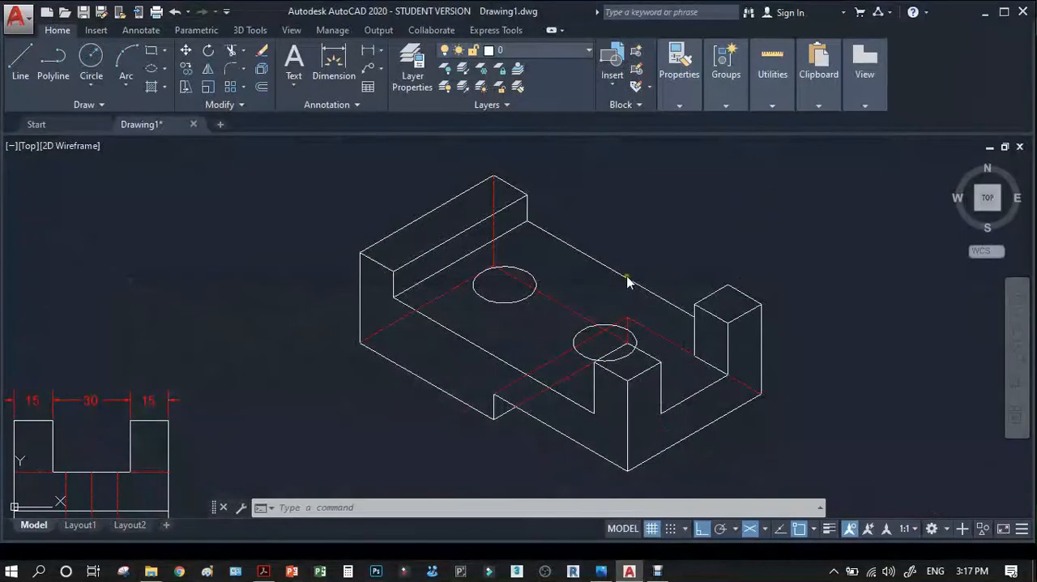
scroll(513, 319, "up", 5)
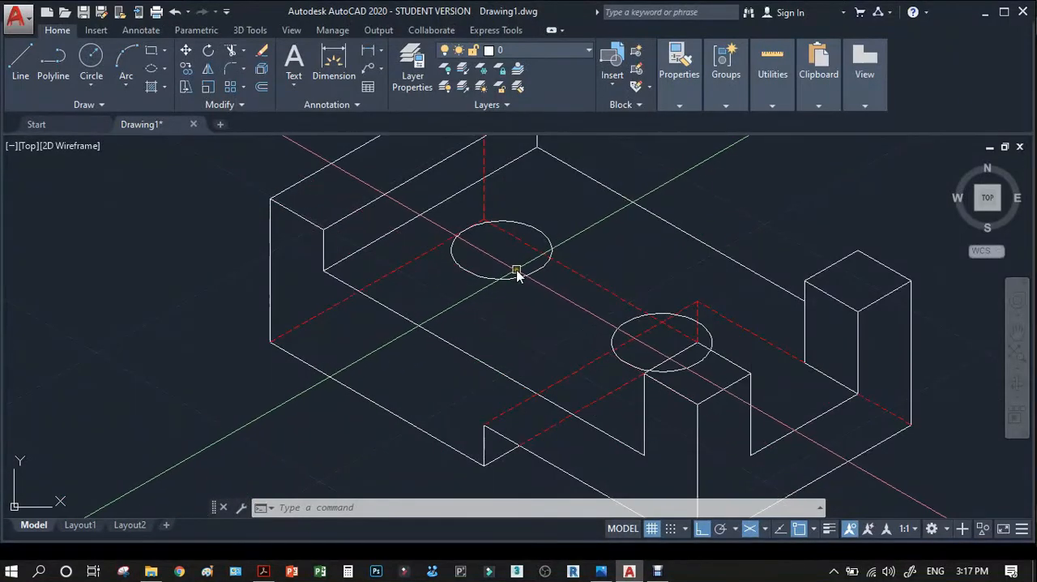
key("F5")
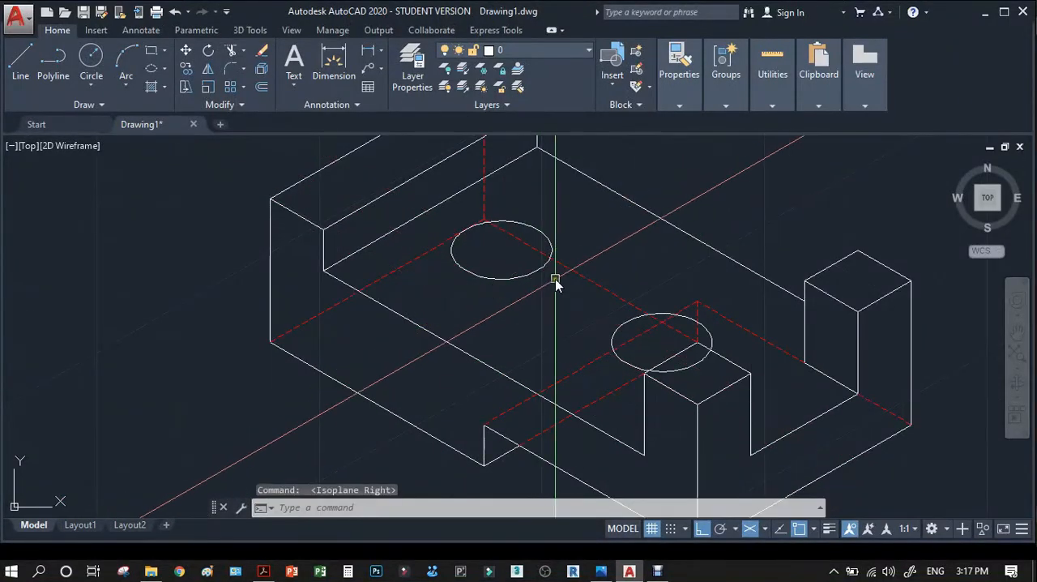
type("co")
key("Return")
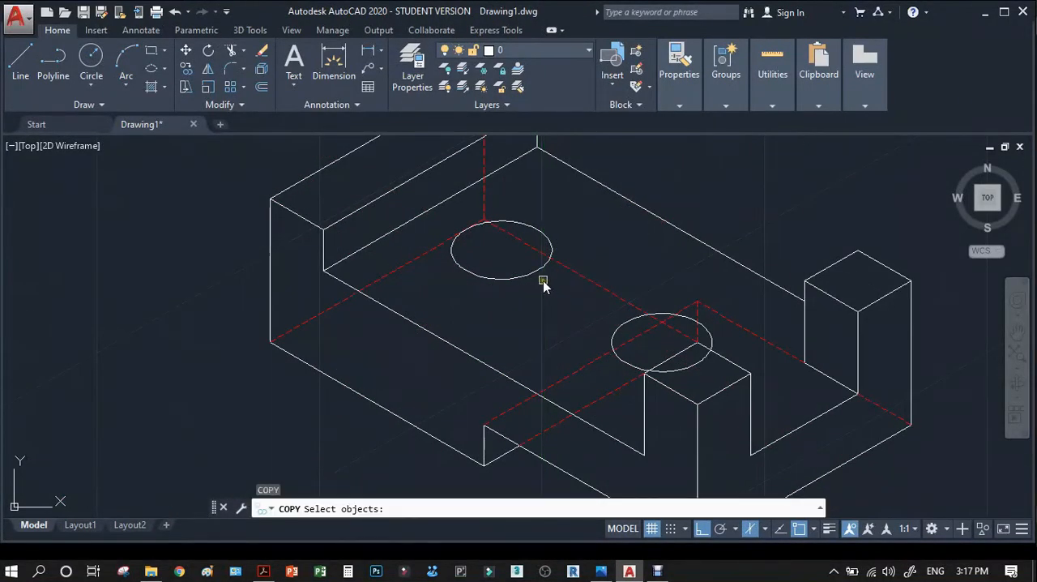
left_click(535, 276)
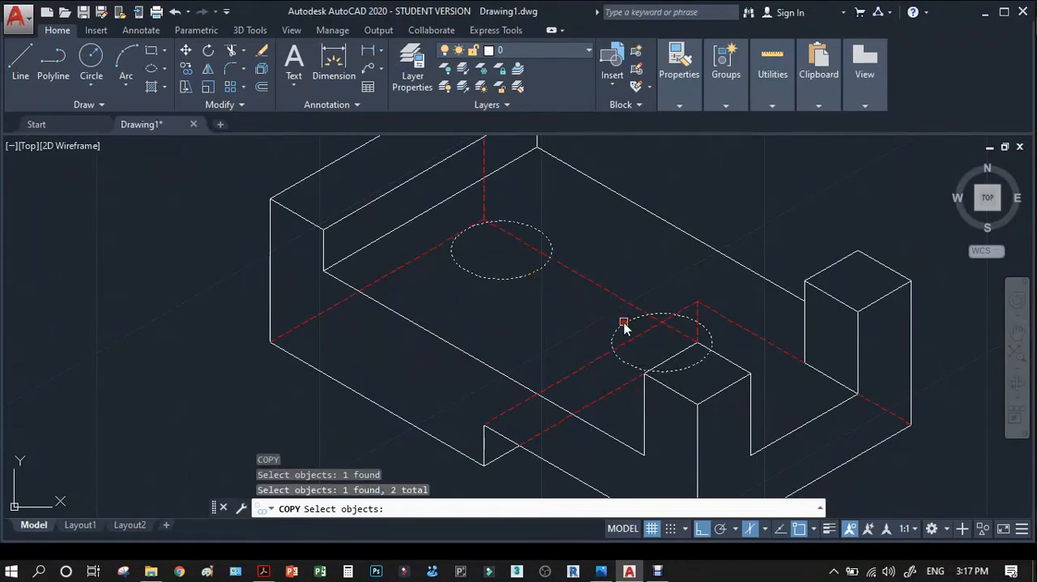
key("Return")
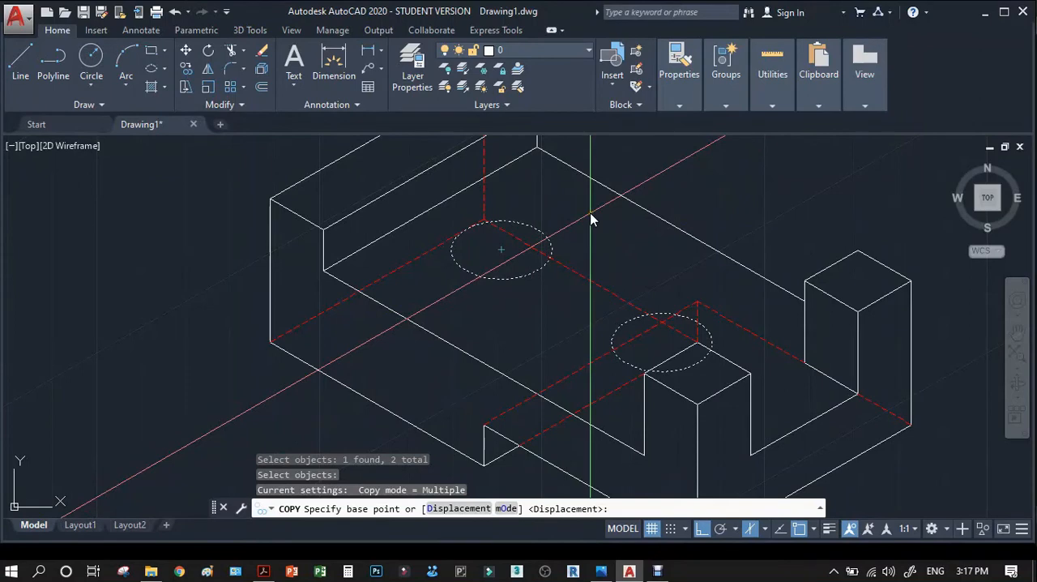
left_click(590, 217)
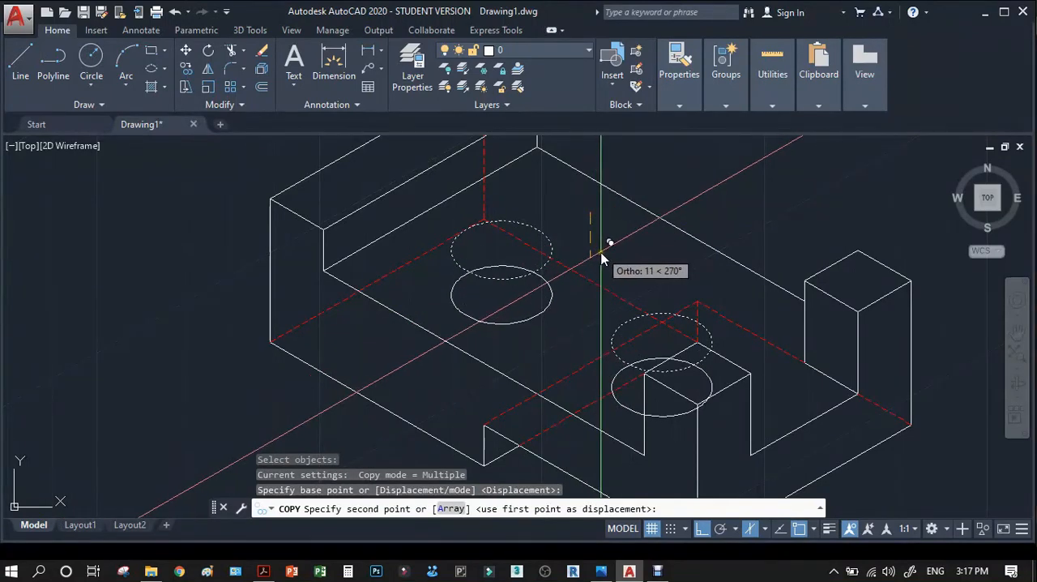
key("Escape")
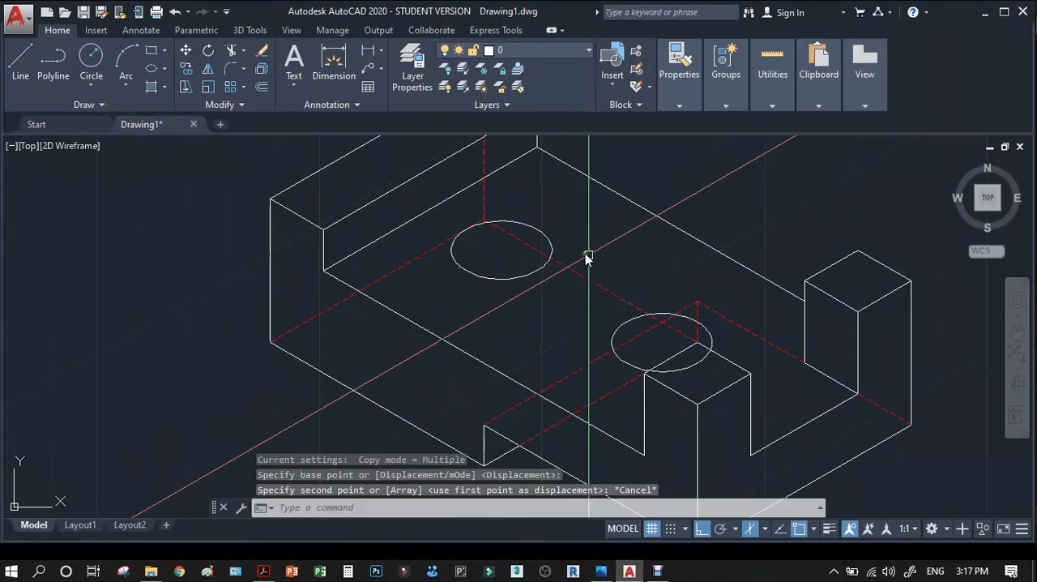
Examine the height dimensions in the front view to determine the depth of the first hole.
scroll(712, 364, "down", 4)
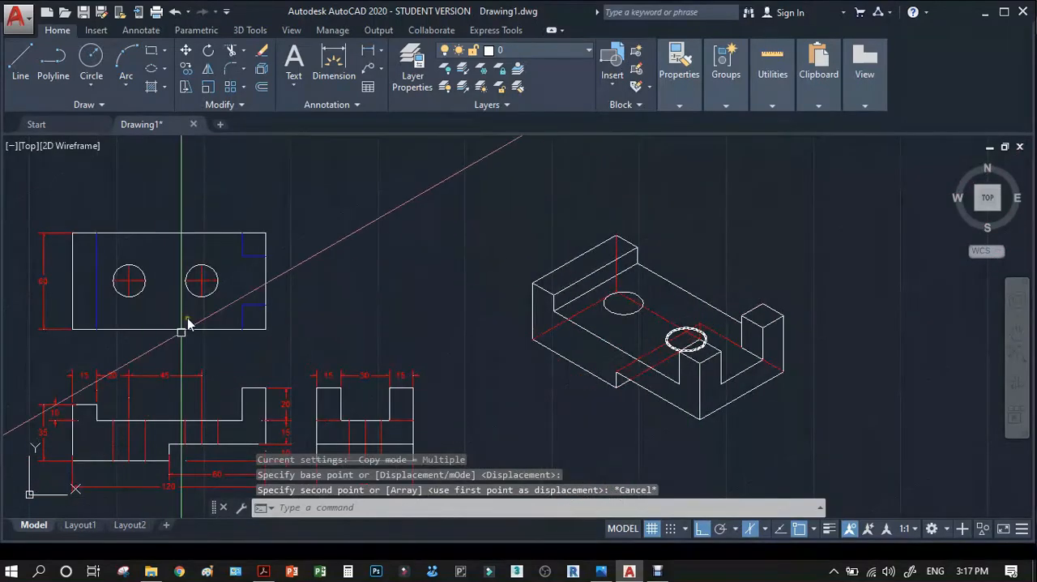
scroll(279, 291, "down", 1)
scroll(121, 398, "up", 6)
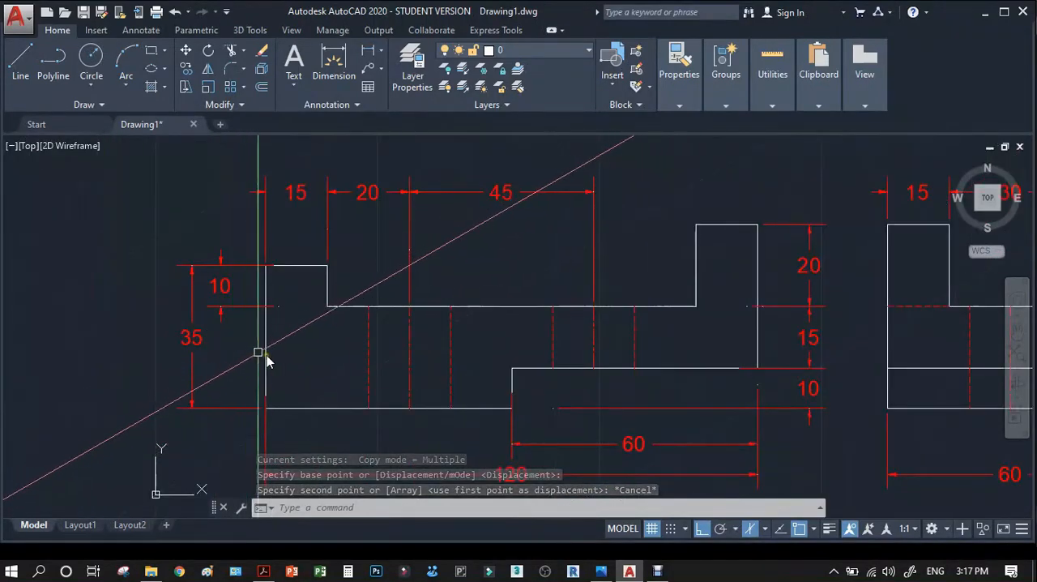
Copy the first hole's isocircle 25 units straight down in the isometric view for its lower edge.
scroll(253, 306, "down", 2)
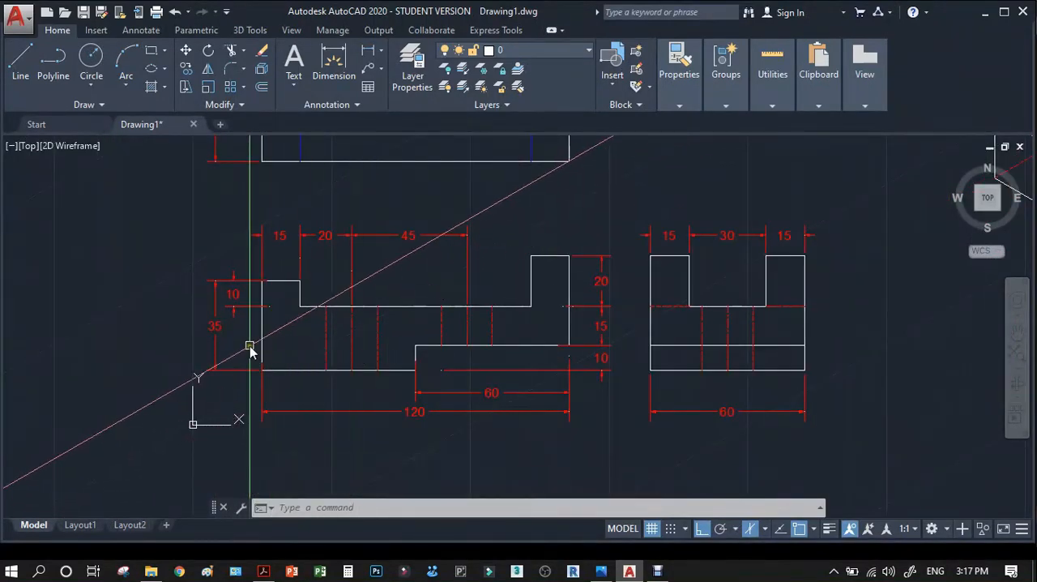
scroll(214, 341, "up", 2)
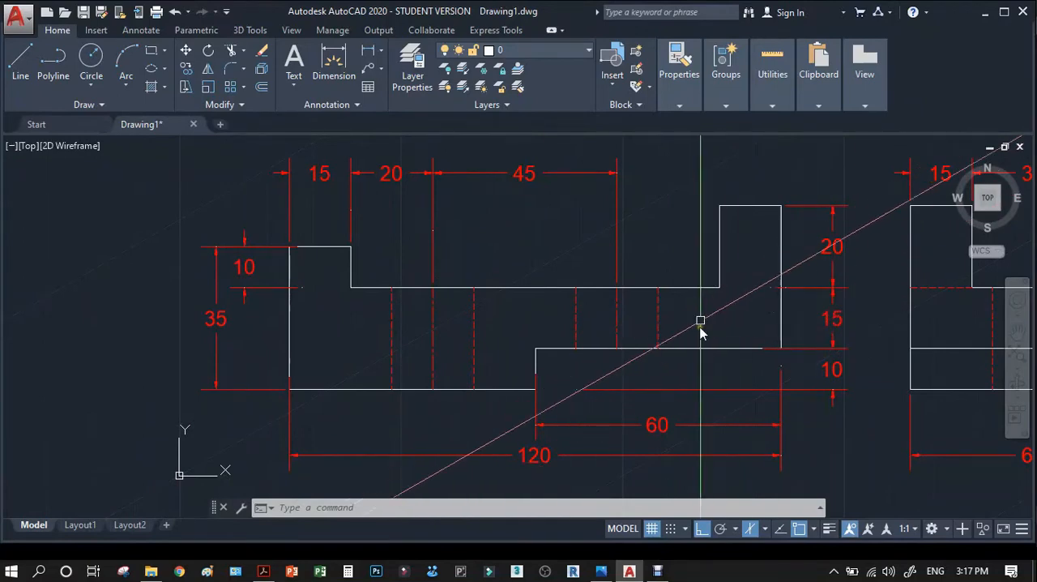
scroll(484, 350, "down", 2)
scroll(413, 369, "down", 1)
scroll(802, 290, "up", 2)
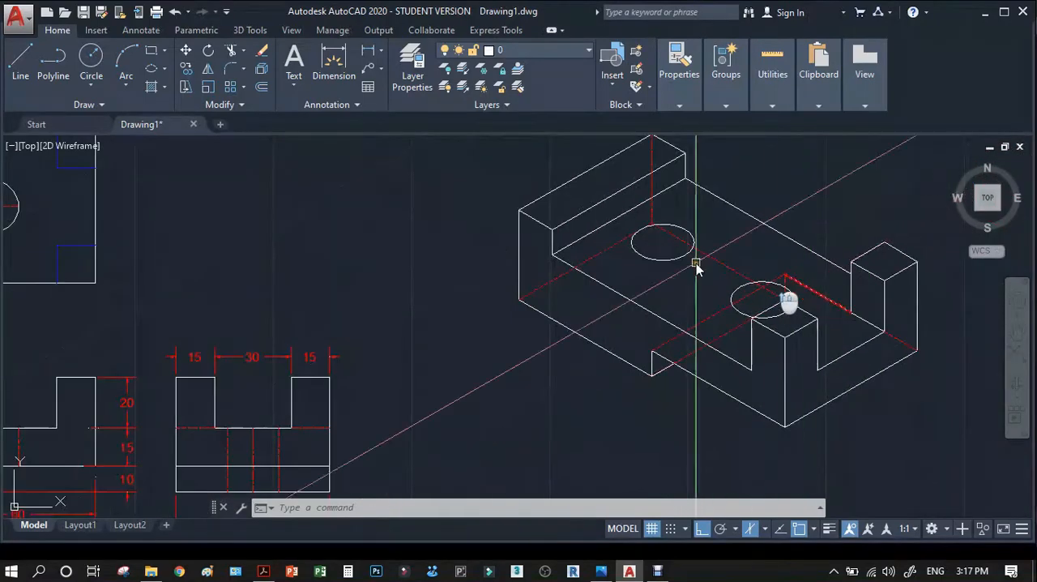
scroll(560, 251, "up", 3)
type("co")
key("Return")
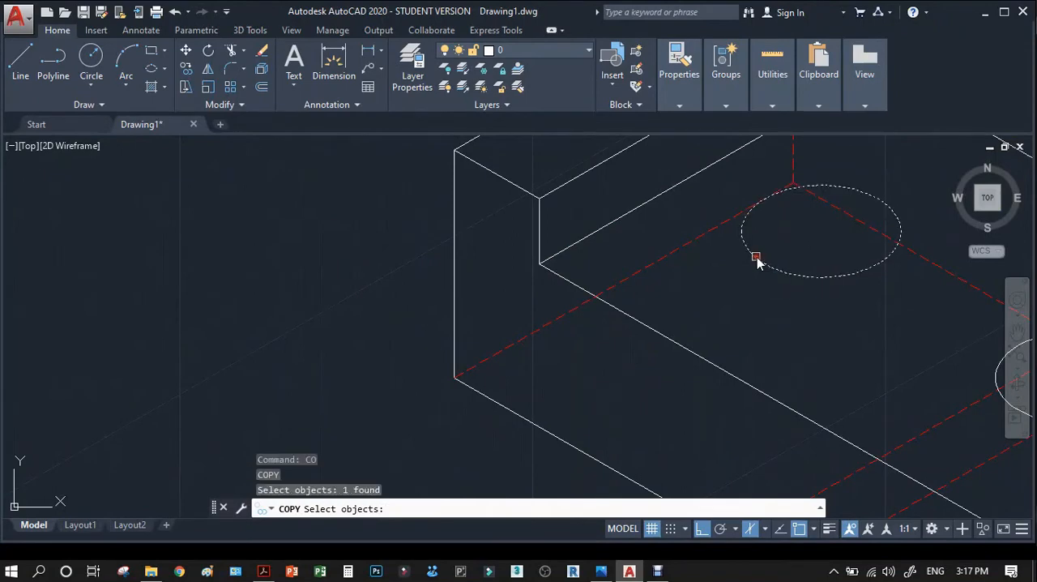
key("Return")
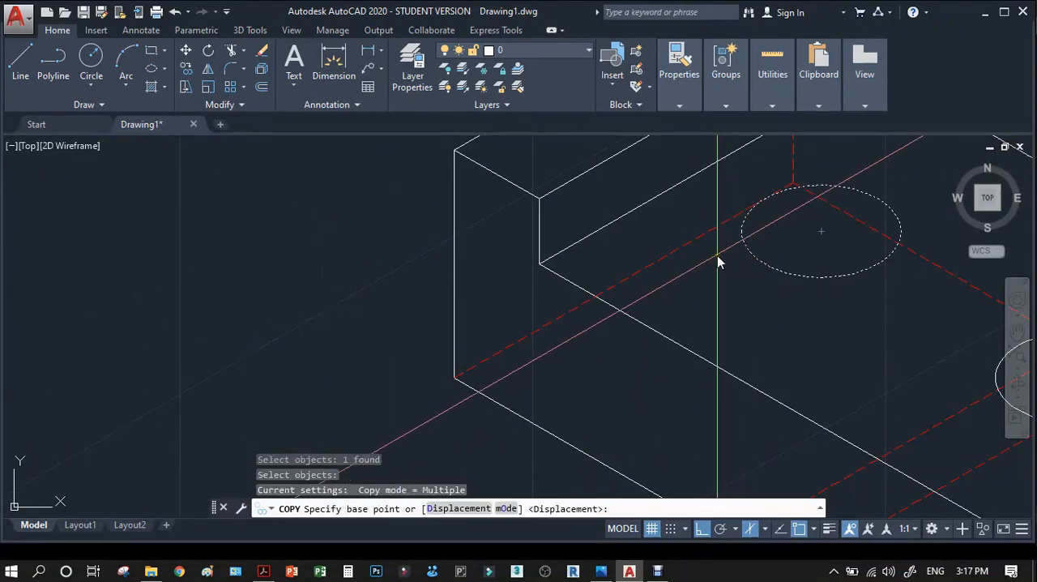
left_click(716, 258)
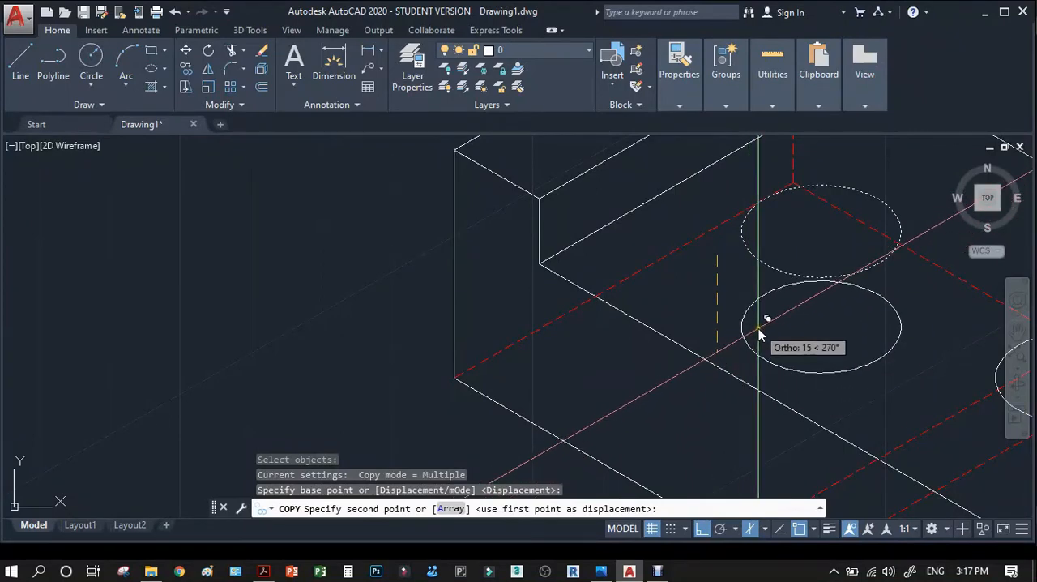
type("25")
key("Return")
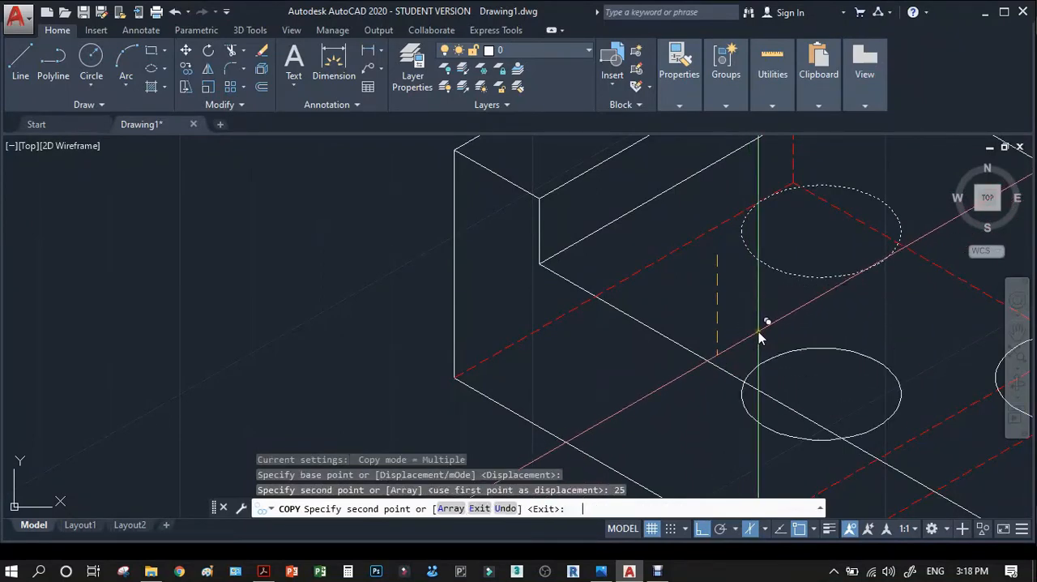
scroll(520, 322, "down", 3)
key("Return")
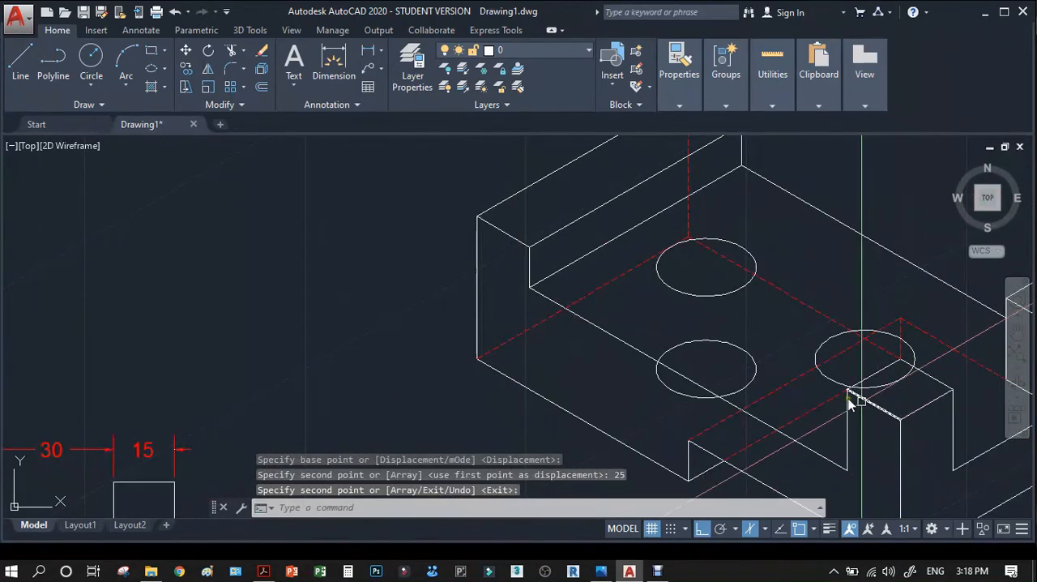
Copy the second hole's isocircle 15 units straight down for its lower edge.
key("Return")
key("Return")
left_click(787, 348)
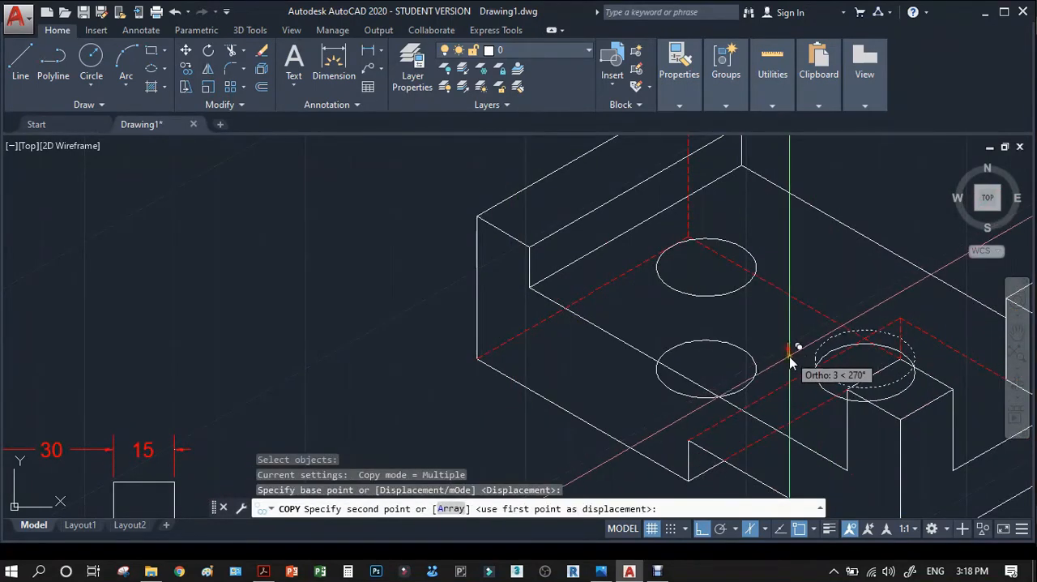
type("15")
key("Return")
key("Return")
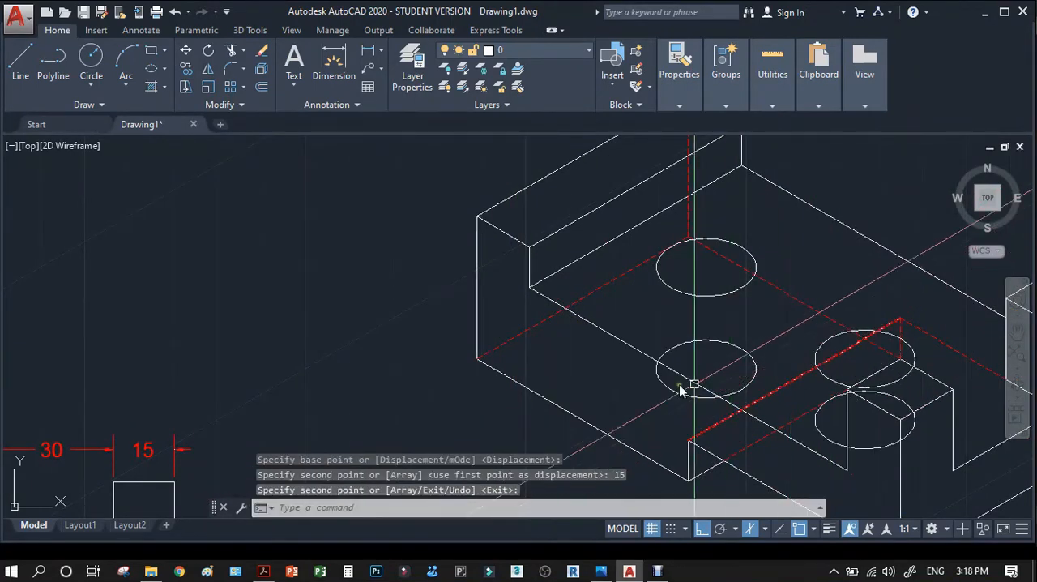
Match the properties of a red dashed hidden line onto both holes' lower isocircles.
scroll(575, 370, "down", 2)
type("ma")
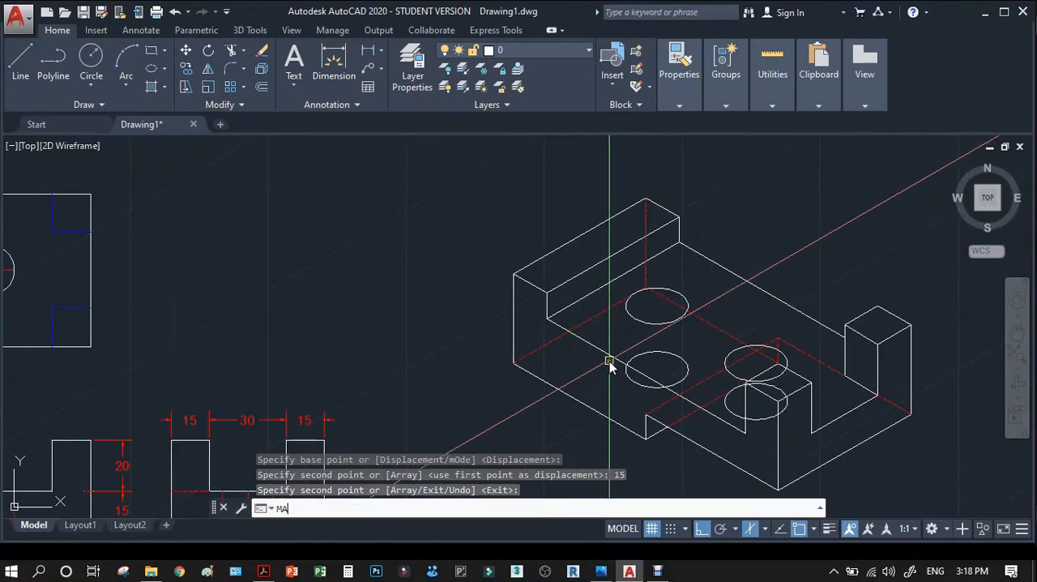
key("Return")
left_click(734, 343)
scroll(686, 369, "up", 2)
scroll(686, 370, "up", 2)
left_click(687, 370)
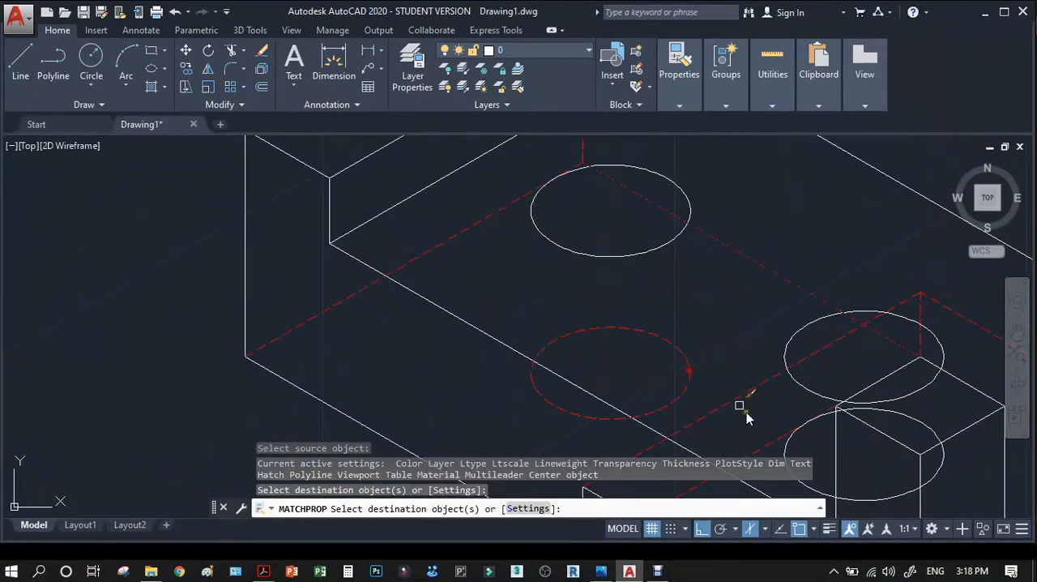
left_click(792, 444)
key("Return")
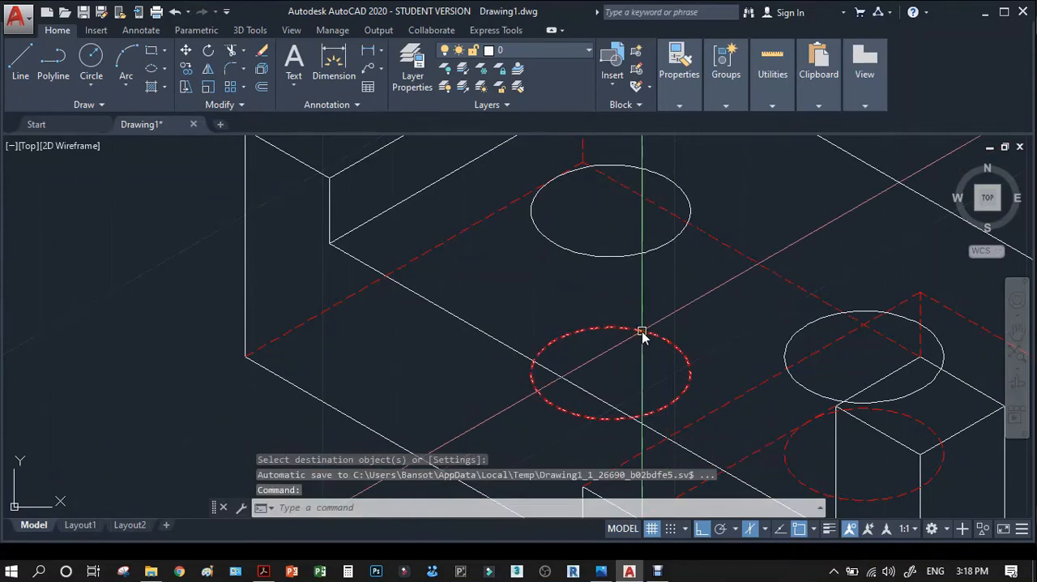
Check in the reference PDF's isometric view how the second hole is drawn where the front post overlaps it.
scroll(587, 306, "down", 2)
scroll(766, 402, "up", 2)
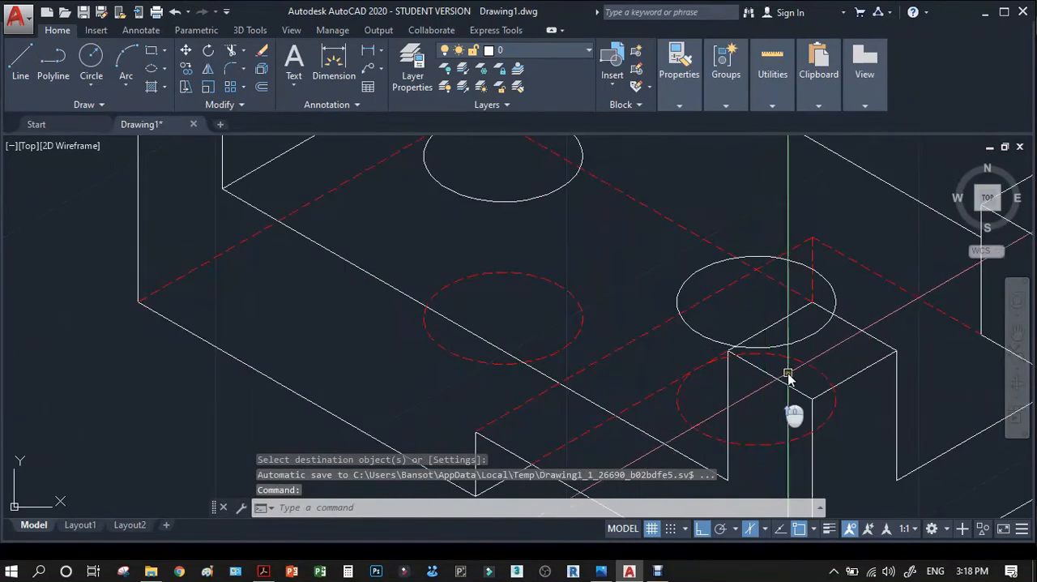
type("TR")
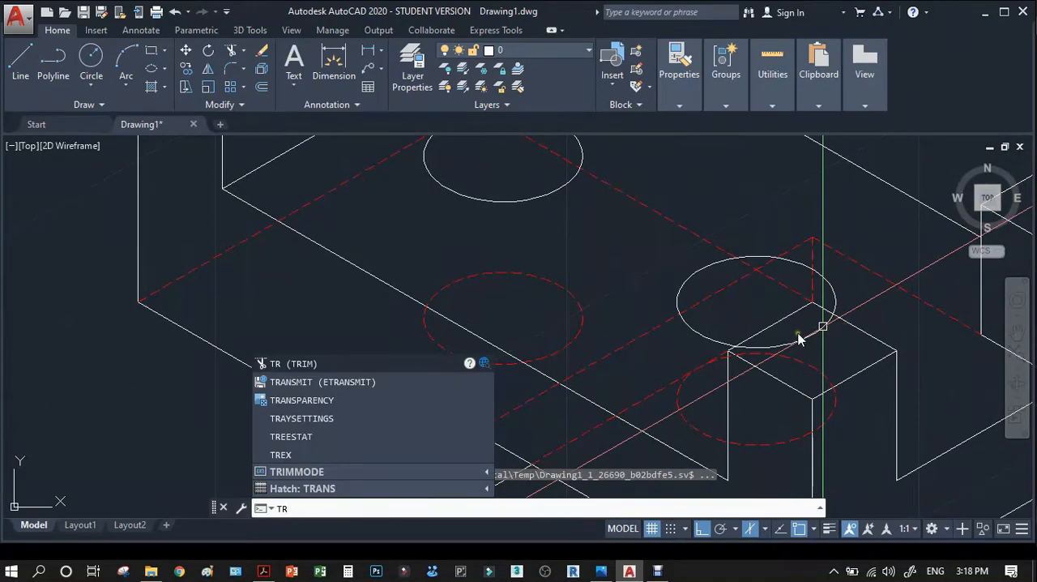
key("Escape")
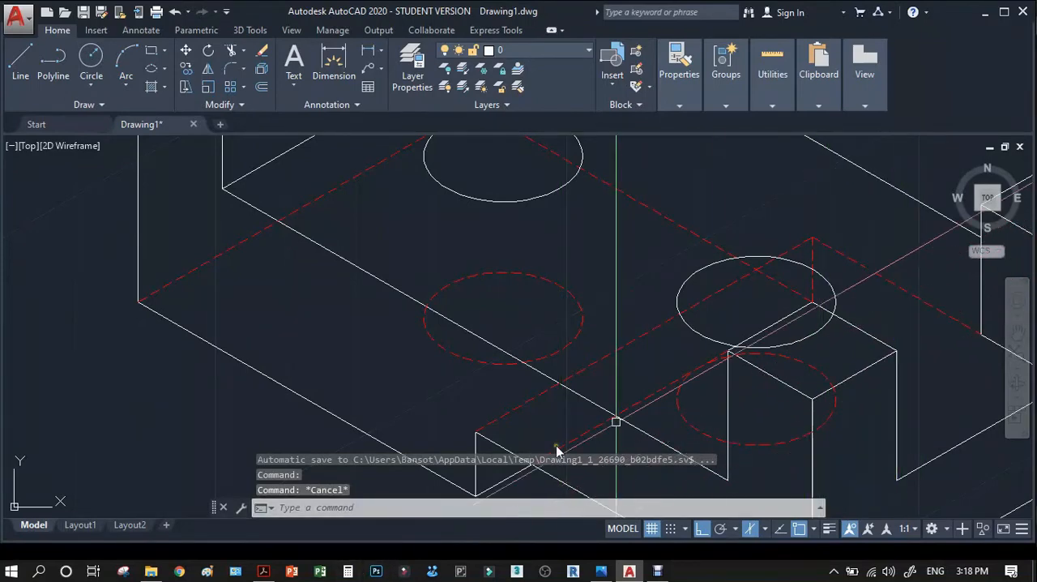
left_click(265, 570)
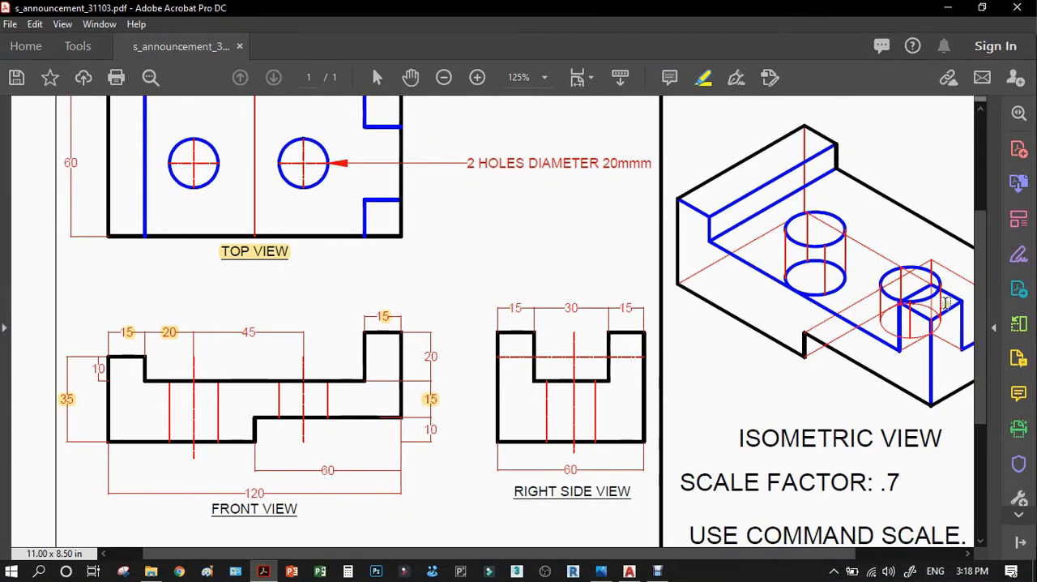
scroll(944, 303, "up", 1)
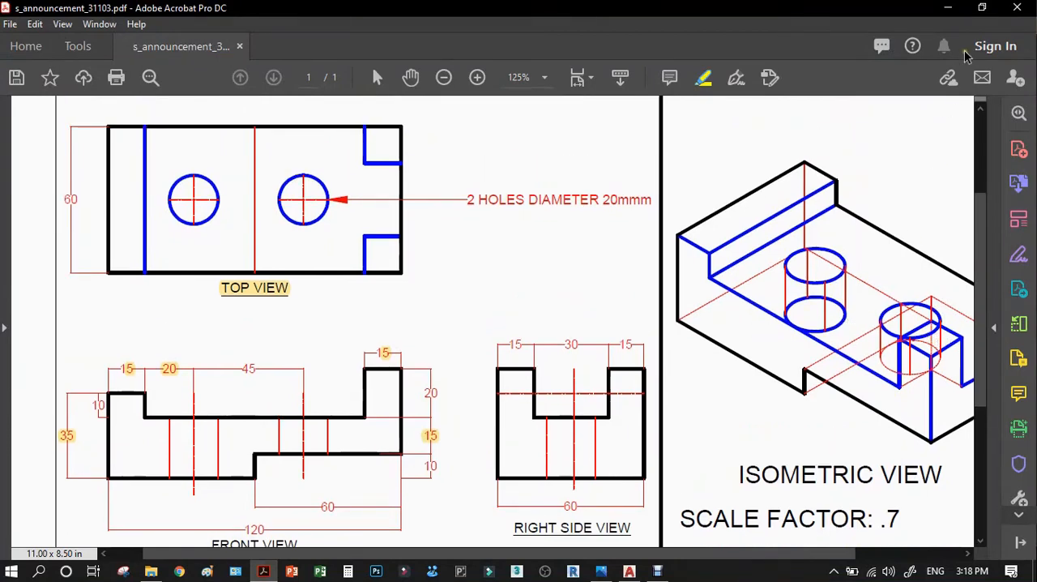
left_click(950, 8)
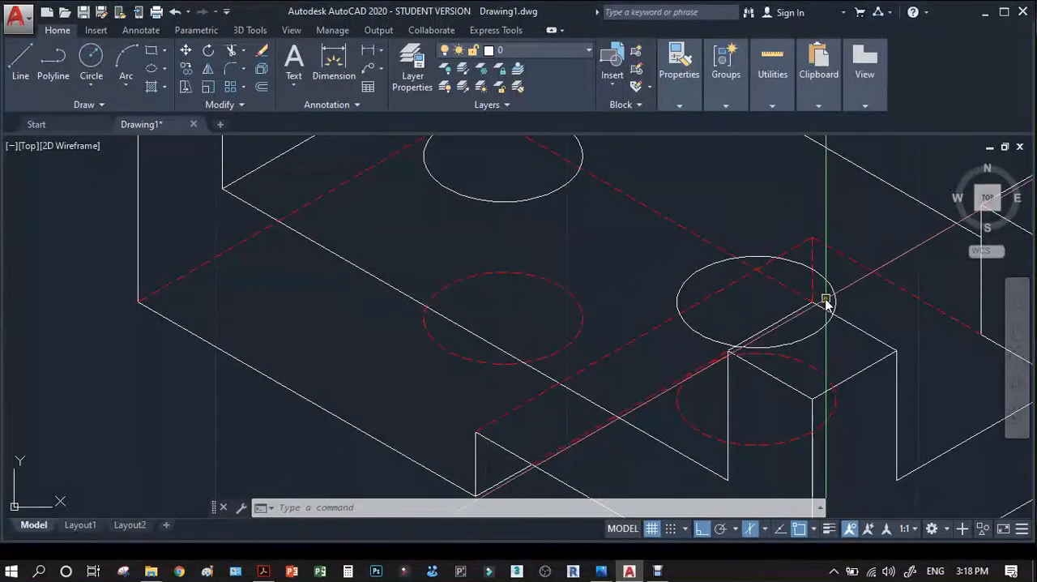
Try to break the second hole's upper isocircle between its two crossings with the front post's top edges.
key("Escape")
key("Escape")
type("BR")
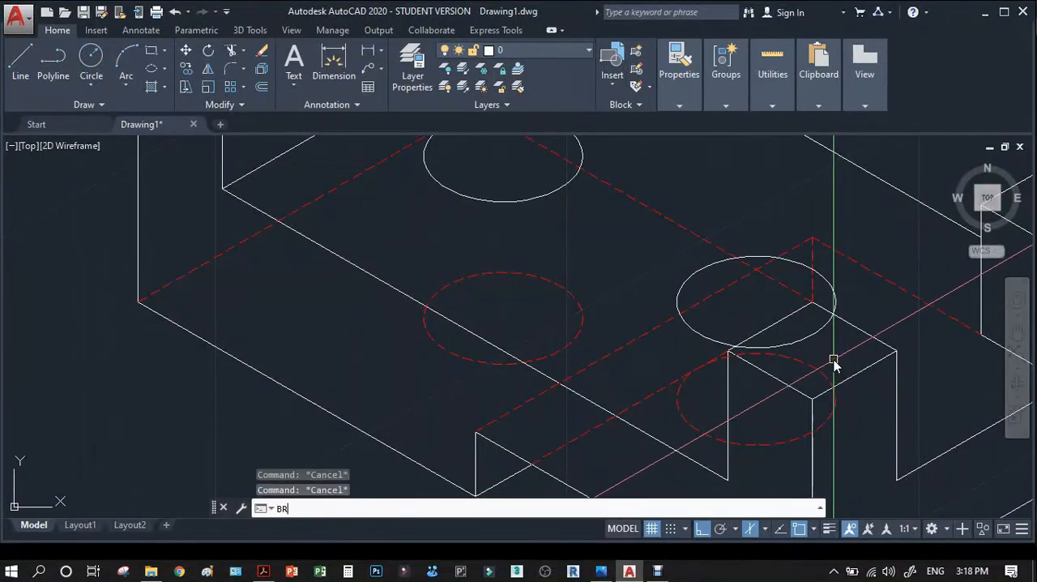
key("Return")
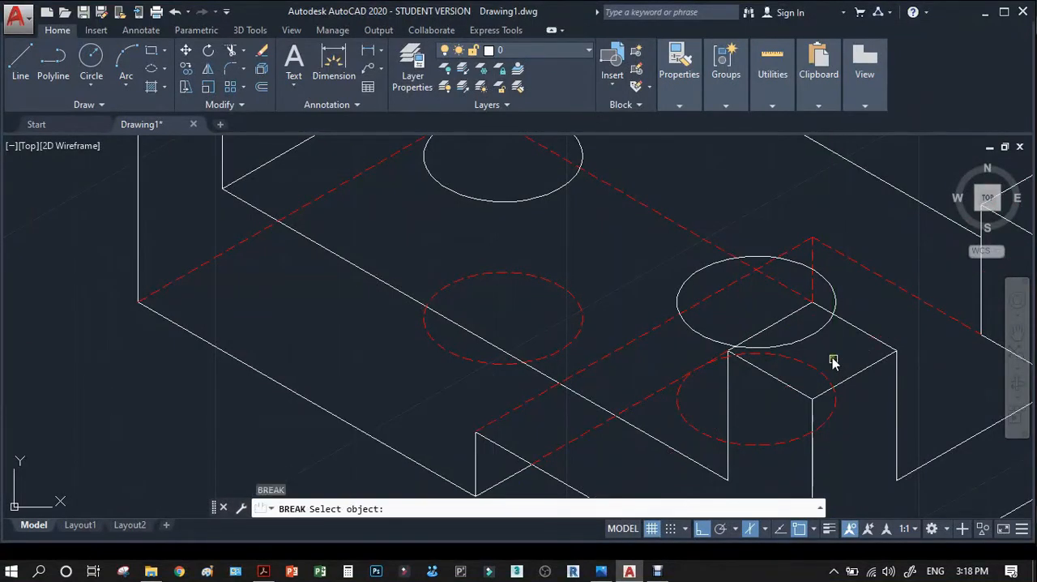
scroll(829, 367, "up", 2)
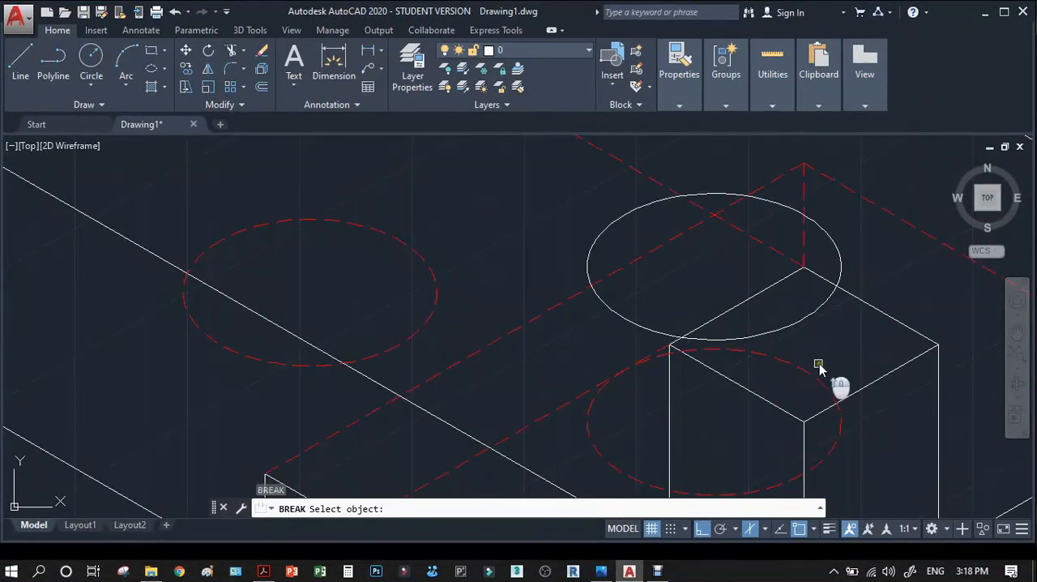
left_click(810, 316)
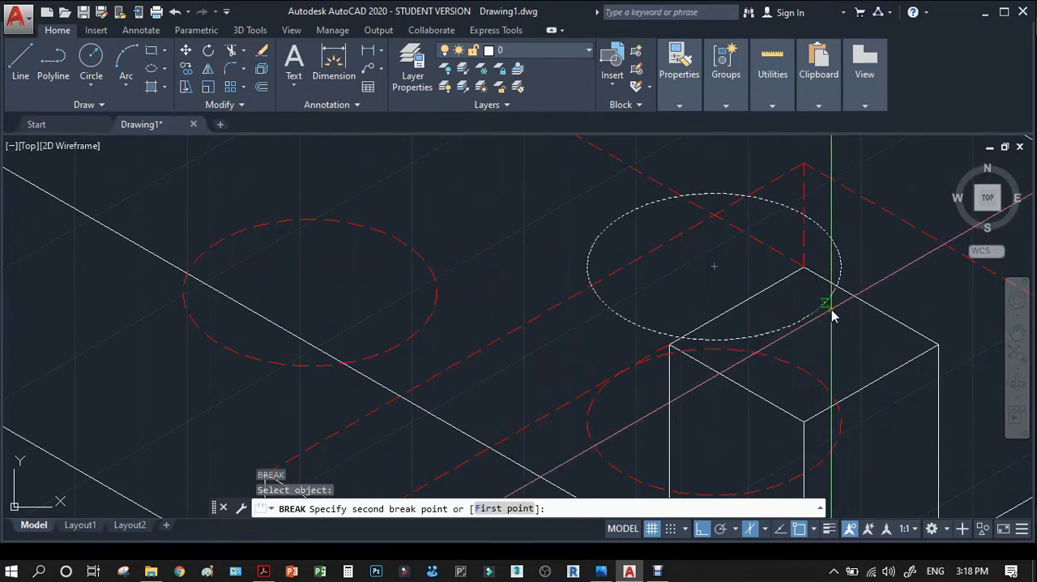
key("Return")
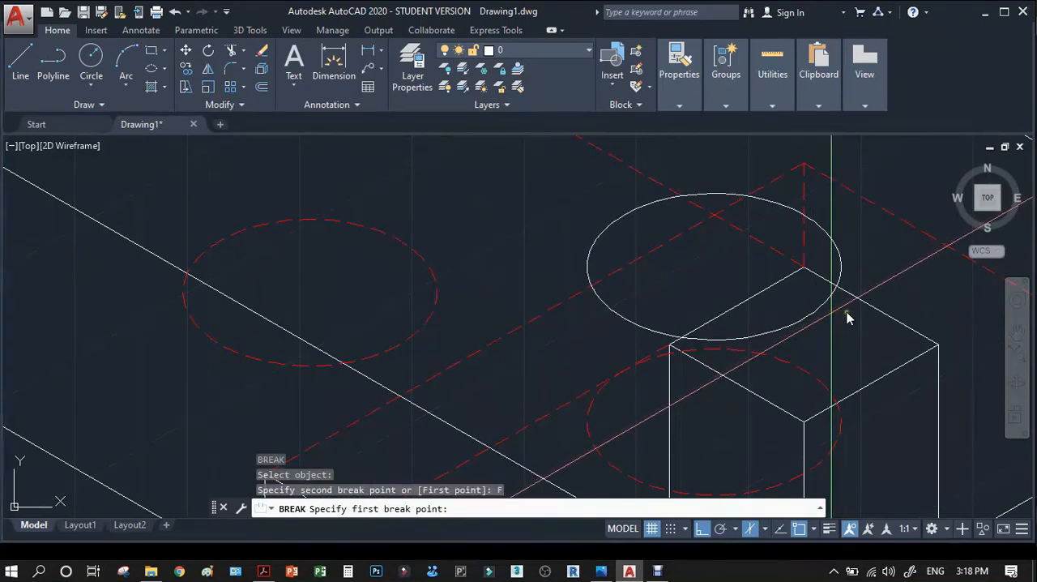
left_click(837, 290)
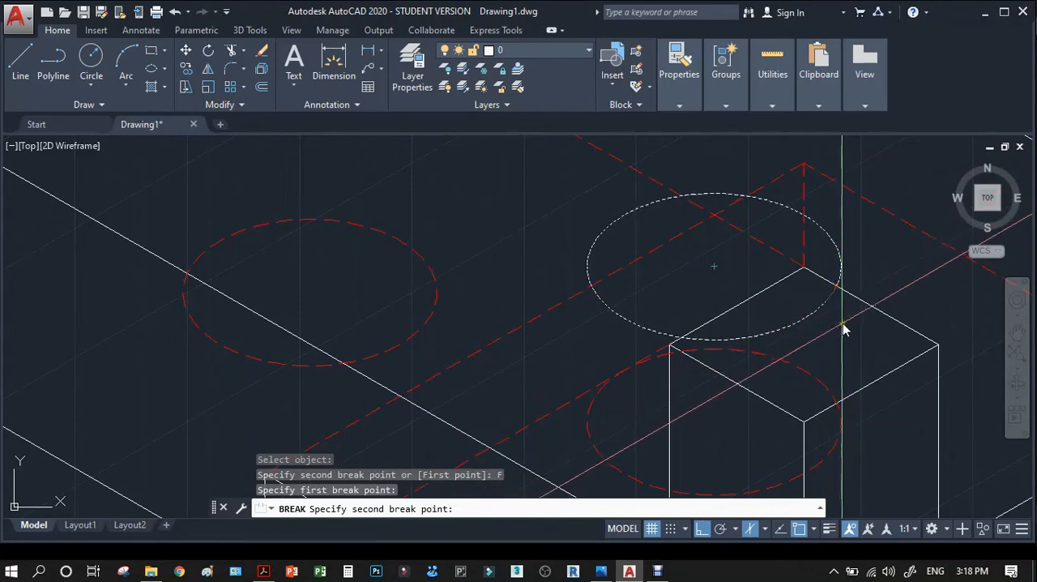
left_click(682, 338)
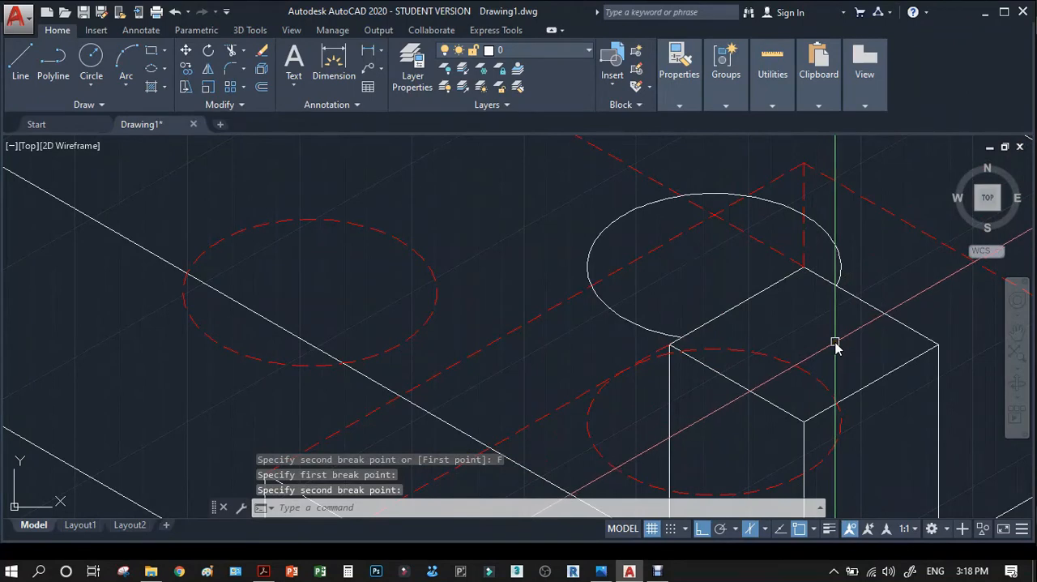
scroll(834, 354, "down", 2)
Trim the second hole's upper isocircle inside the front post, using the post's two rear top edges as cutting edges.
type("tr")
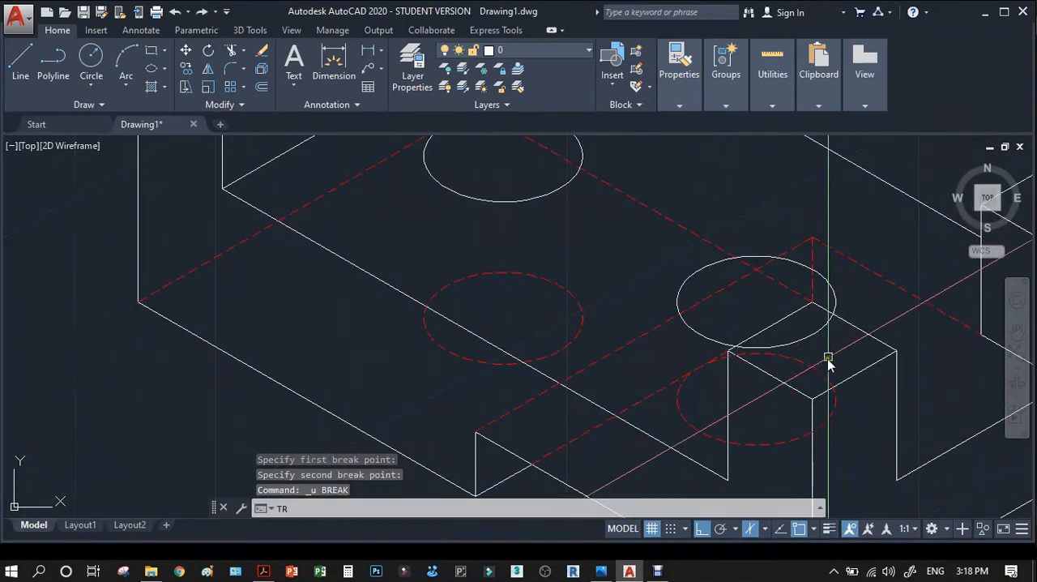
key("Return")
scroll(849, 345, "up", 2)
left_click(859, 320)
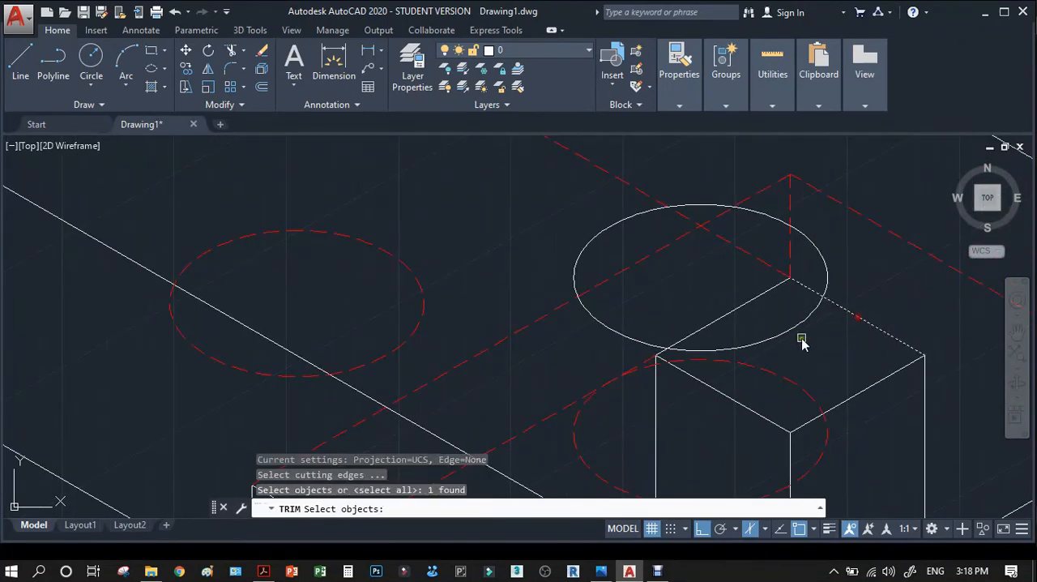
left_click(698, 339)
key("Return")
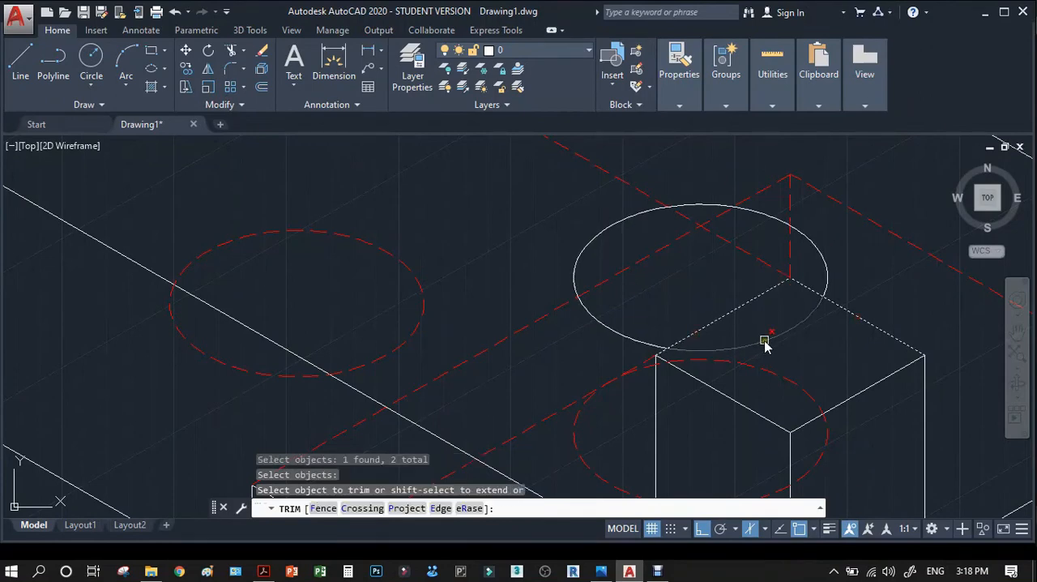
left_click(764, 341)
key("Return")
scroll(545, 353, "down", 3)
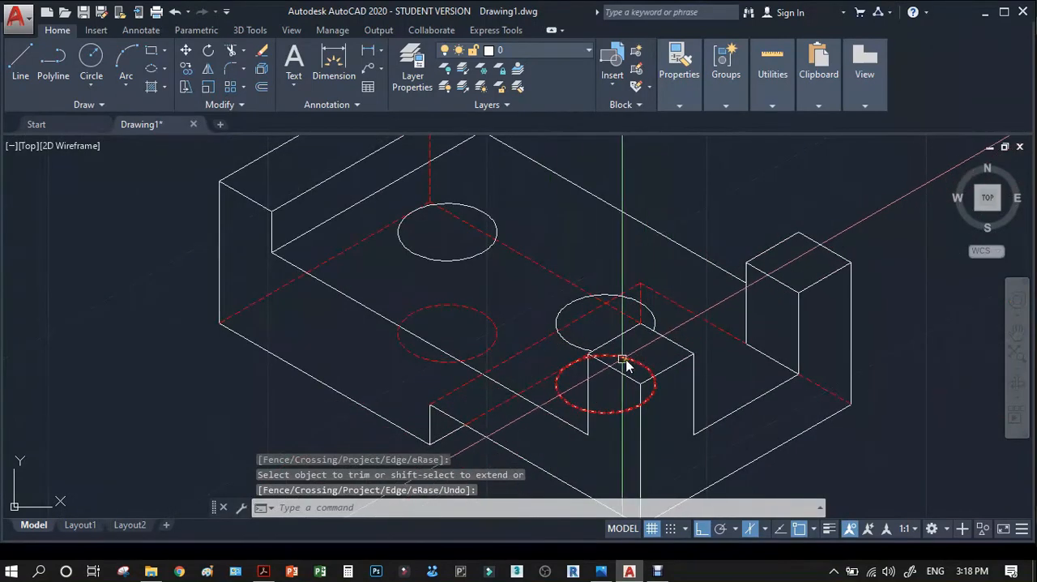
Copy the first hole's upper isocircle centre to centre onto the second hole's upper isocircle.
scroll(583, 343, "up", 4)
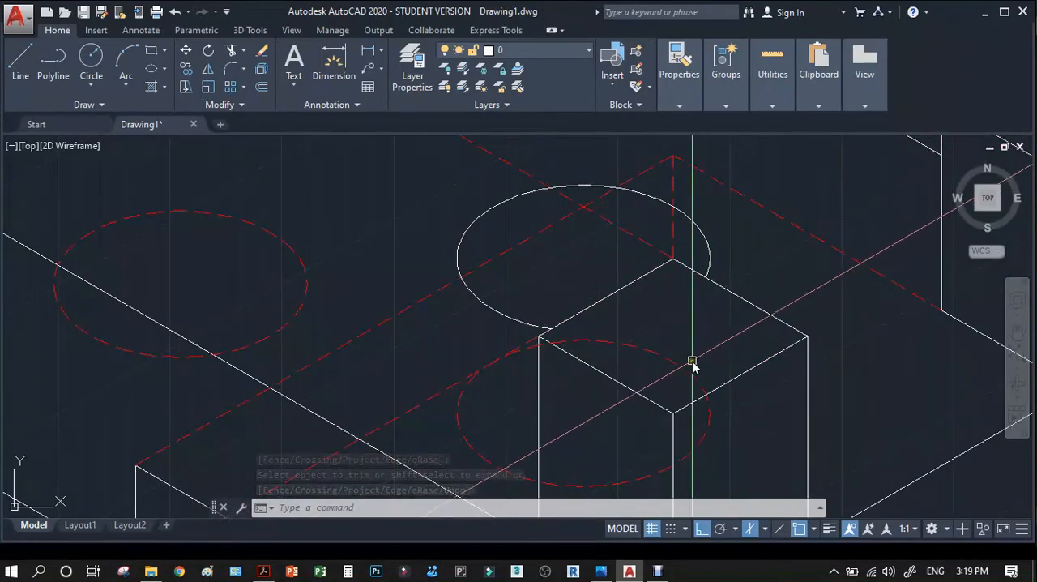
type("CO")
key("Return")
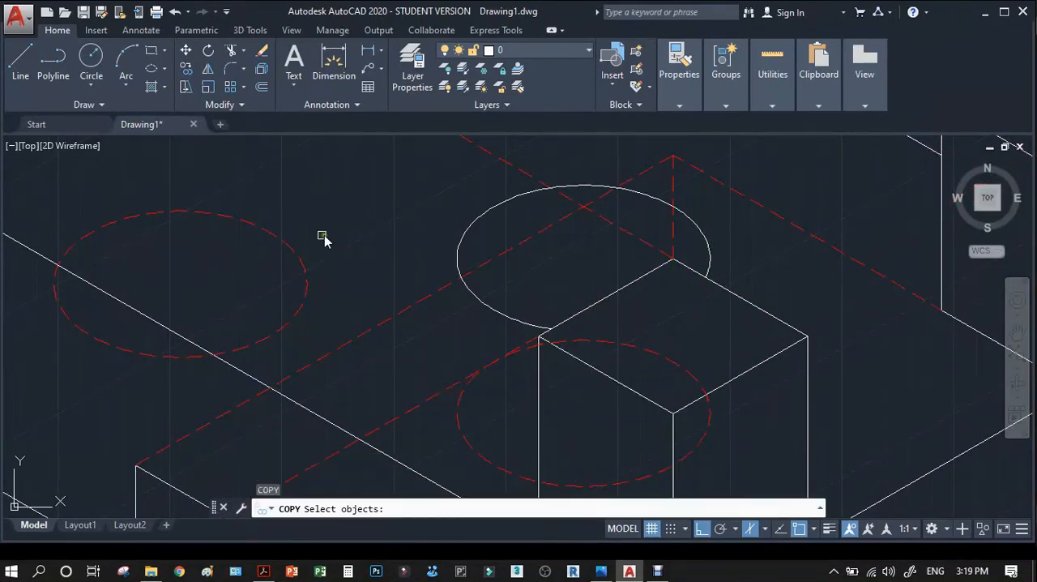
scroll(566, 360, "down", 2)
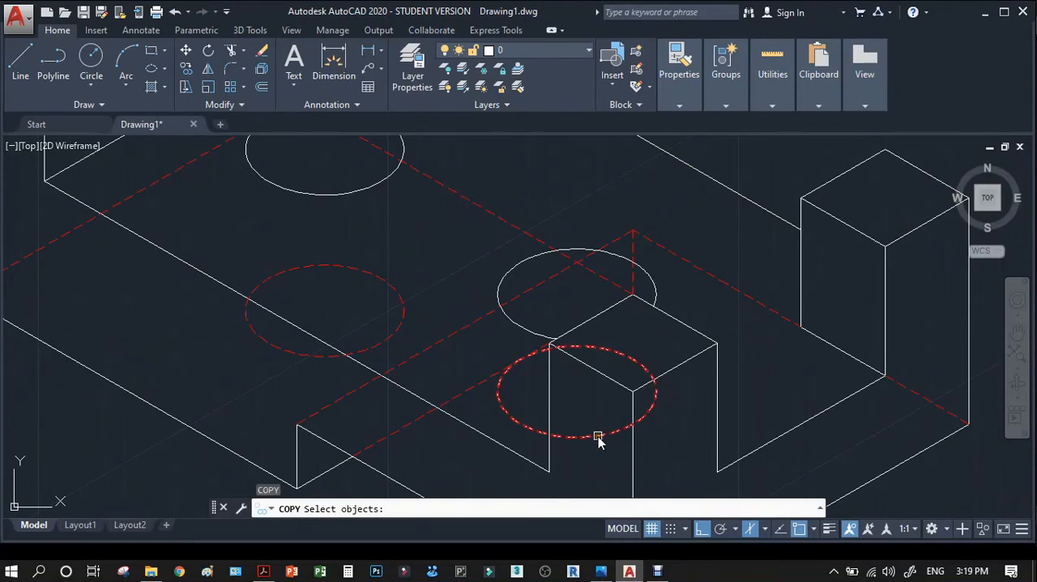
scroll(522, 334, "down", 2)
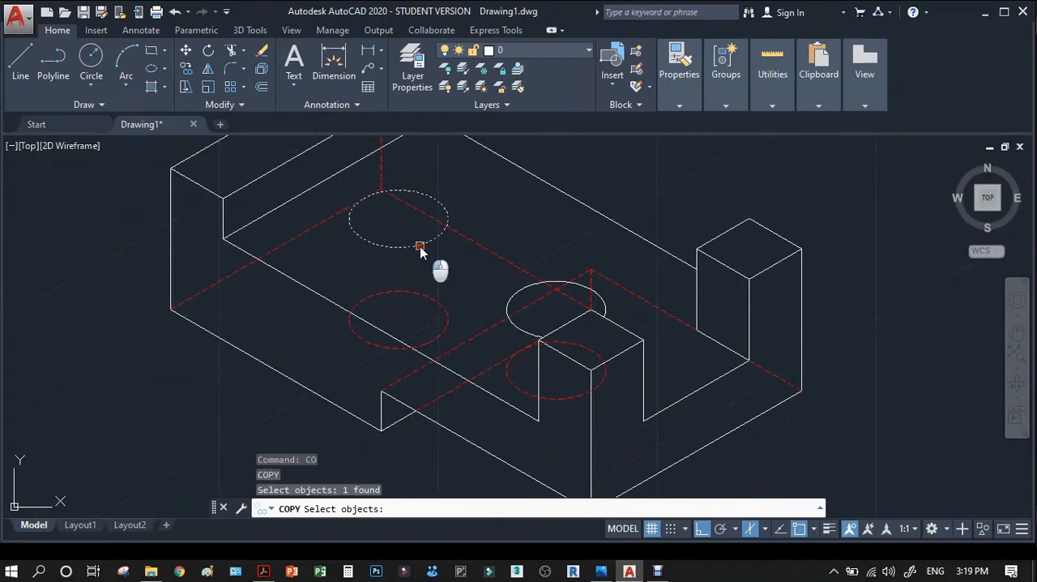
key("Return")
left_click(400, 224)
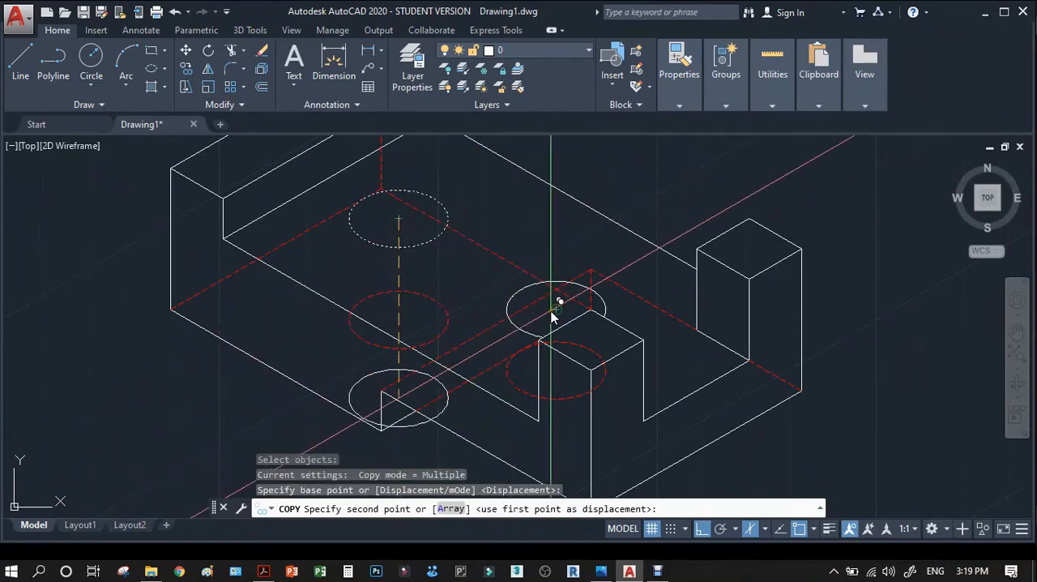
left_click(594, 333)
Trim the copied isocircle outside the front post, using the post's two rear top edges as cutting edges.
scroll(594, 339, "up", 4)
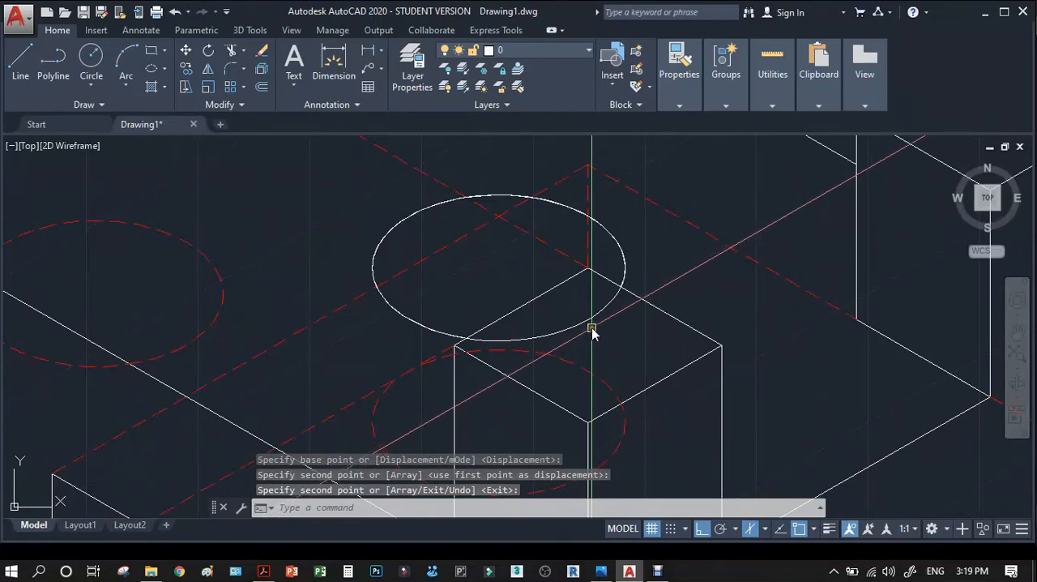
type("tr")
key("Return")
left_click(667, 316)
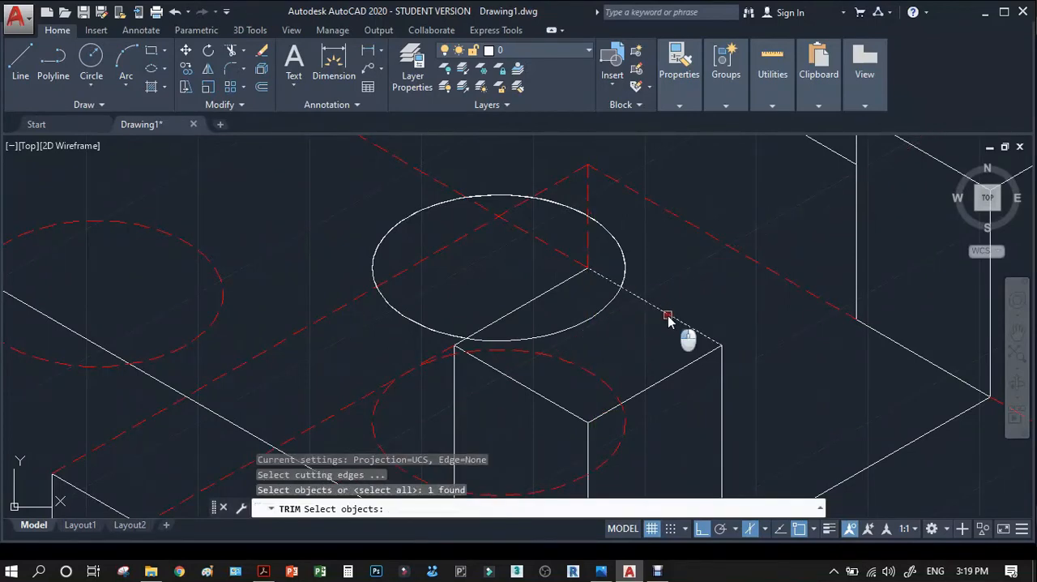
left_click(538, 303)
key("Return")
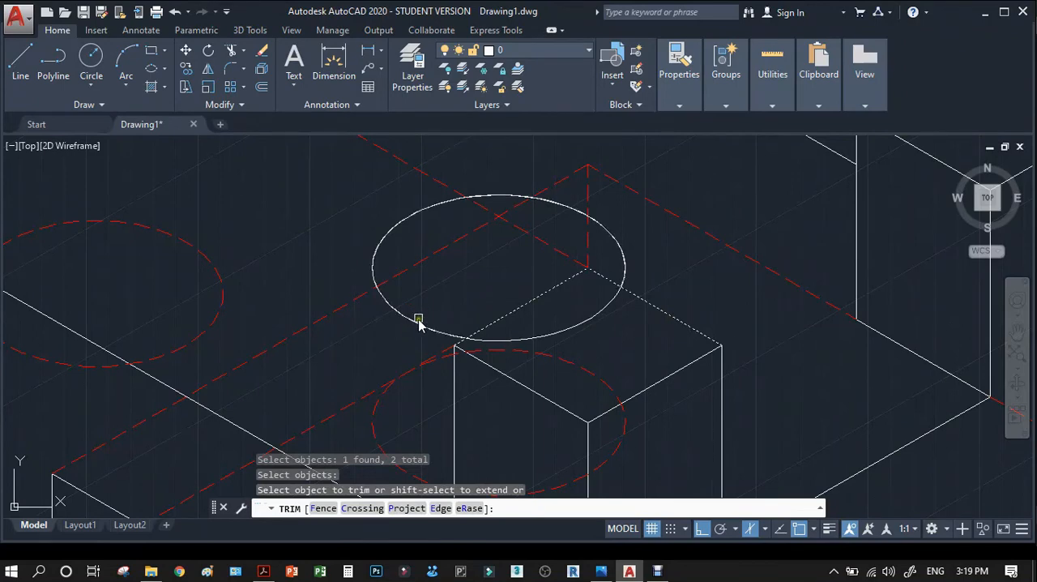
left_click(416, 325)
key("Return")
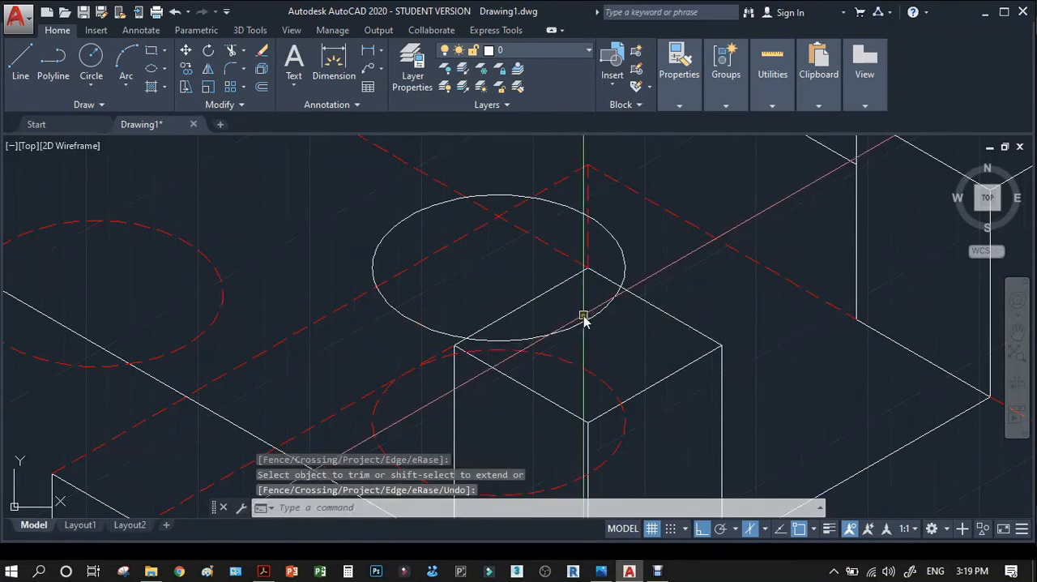
Match the dashed properties of the second hole's lower isocircle onto the upper arc inside the front post.
type("ma")
key("Return")
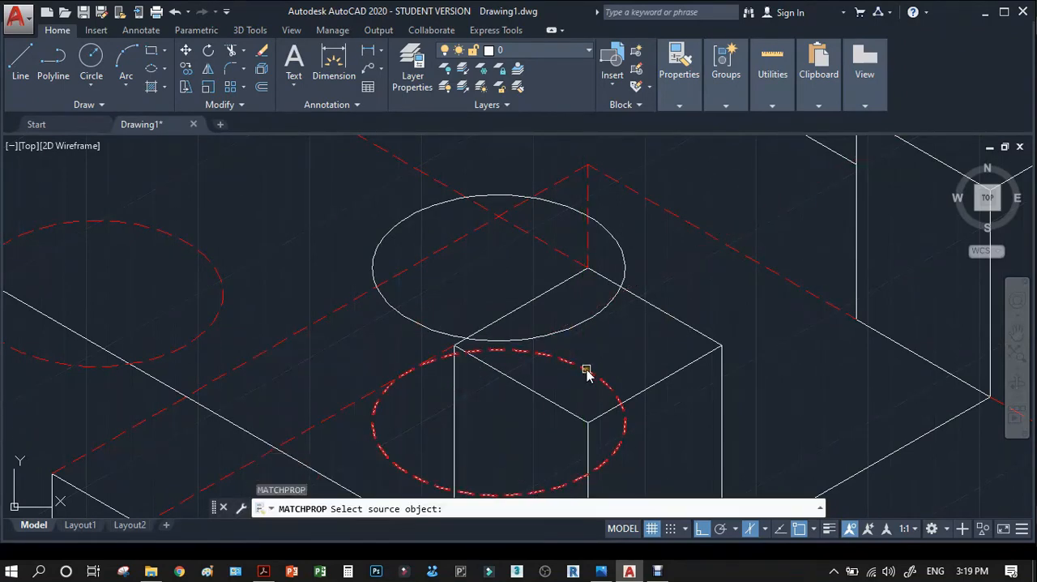
left_click(586, 372)
left_click(574, 330)
key("Return")
scroll(660, 301, "down", 5)
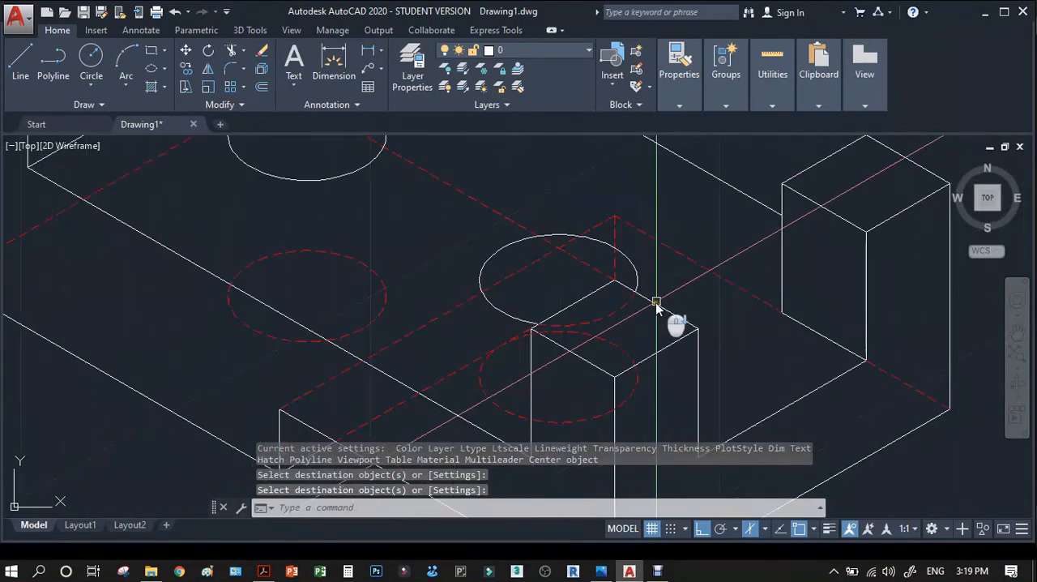
Draw vertical lines joining the left and right quadrants of the first hole's upper and lower isocircles.
scroll(703, 369, "up", 5)
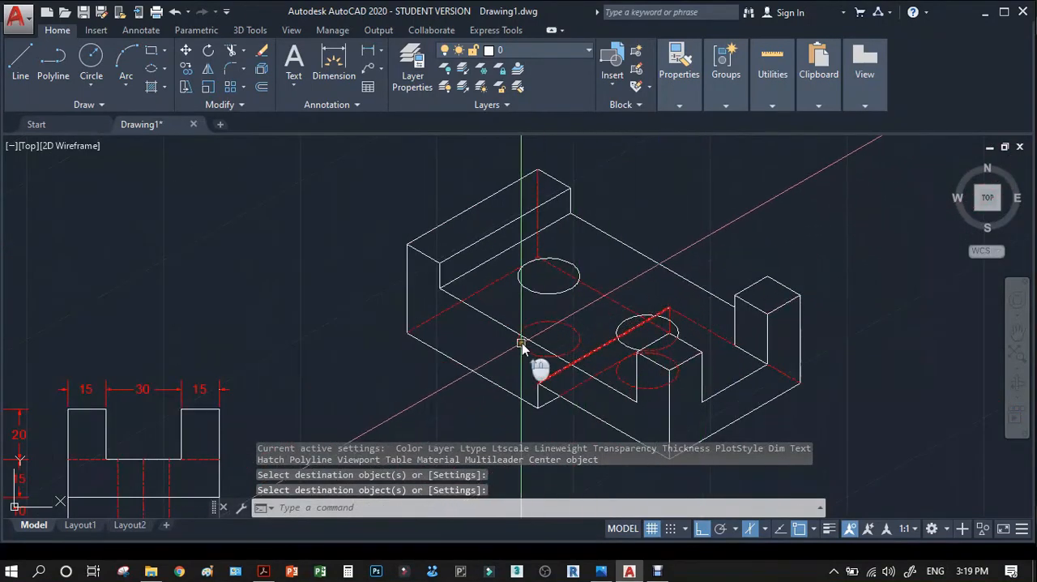
type("pl")
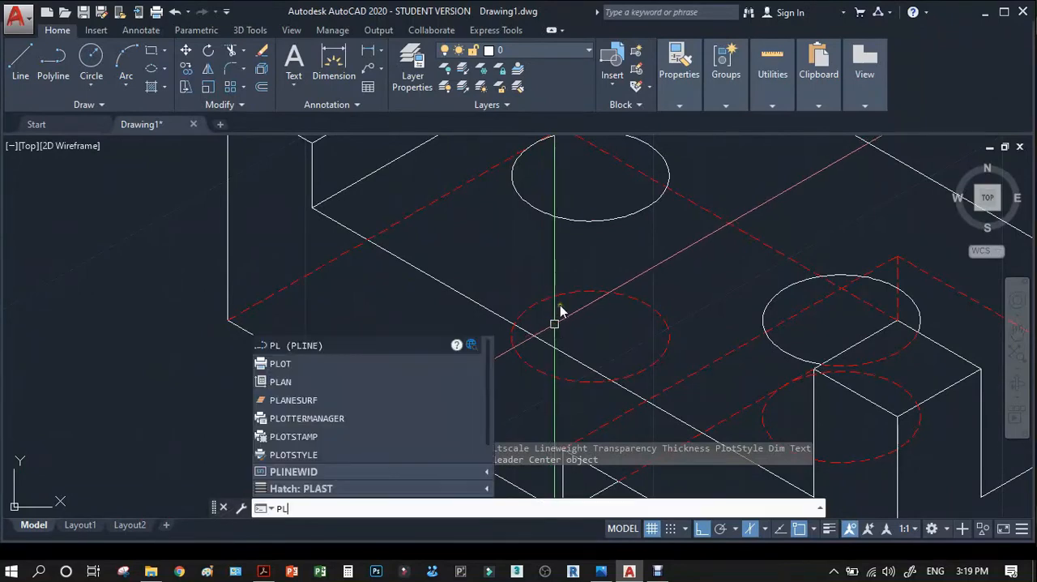
key("Escape")
type("l")
key("Return")
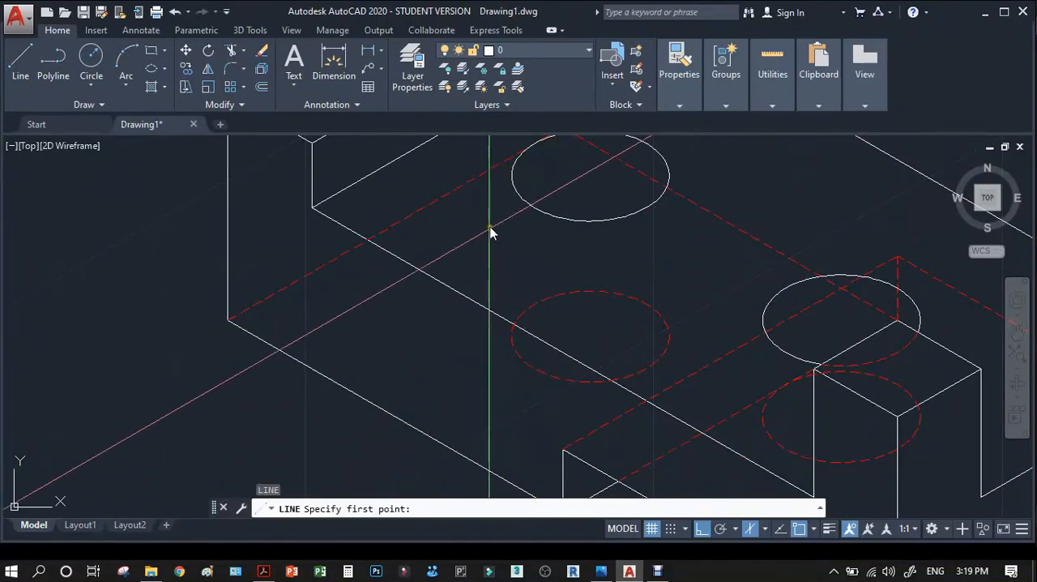
left_click(512, 177)
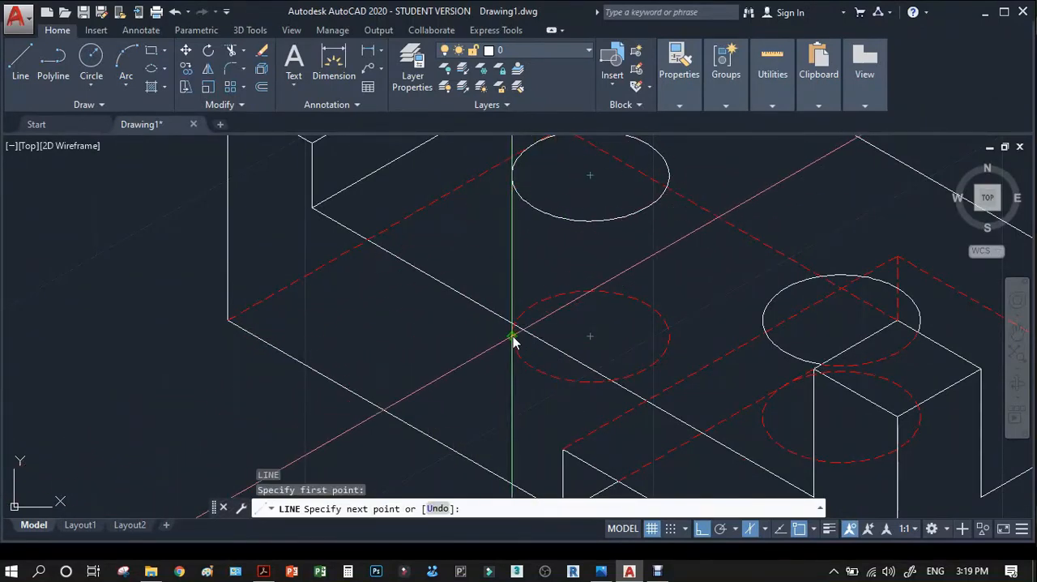
key("Return")
key("Return")
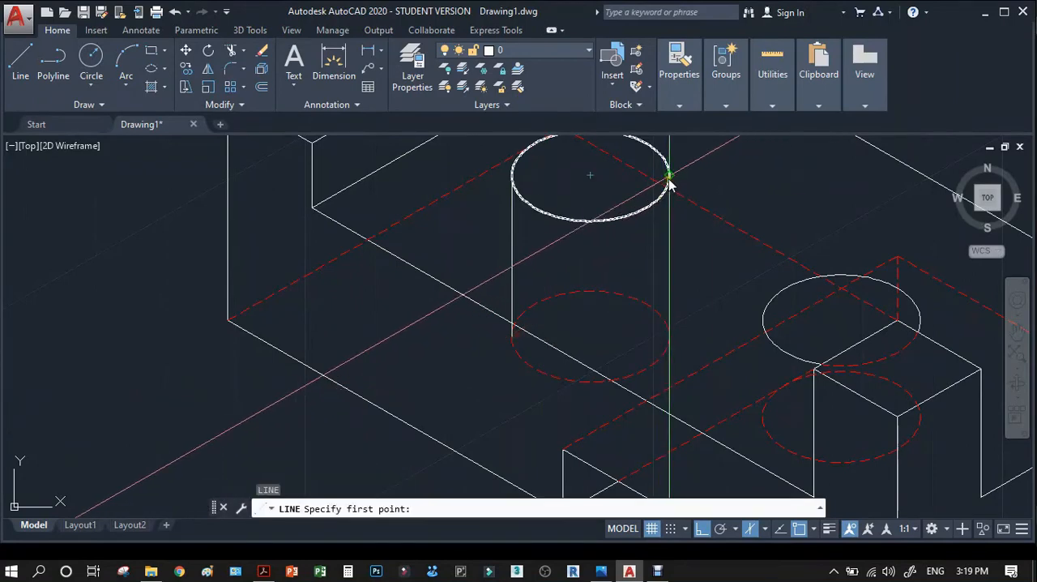
left_click(669, 176)
left_click(668, 333)
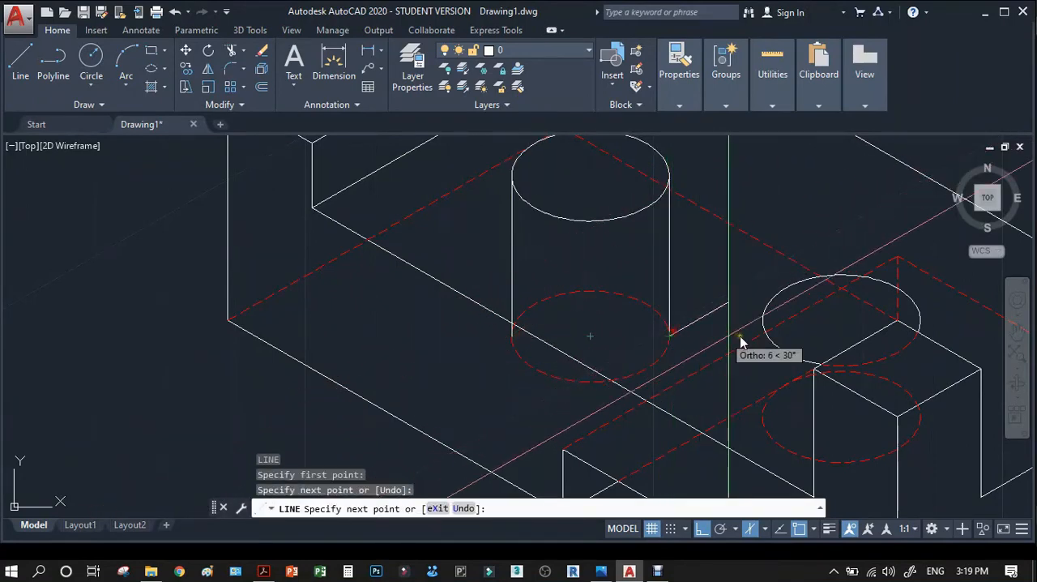
key("Return")
key("Return")
Draw vertical lines joining the left and right quadrants of the second hole's upper and lower isocircles.
left_click(762, 319)
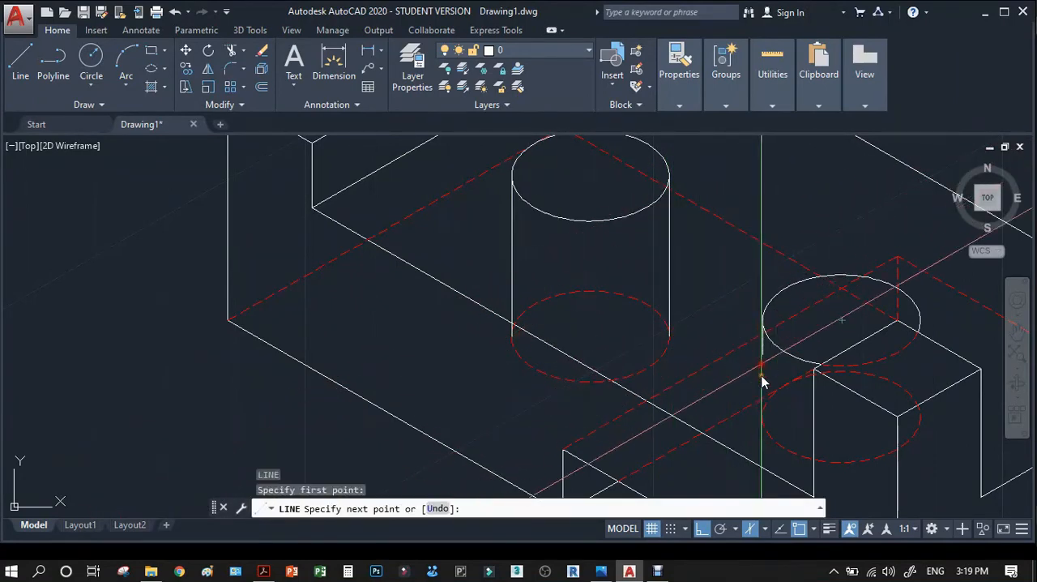
left_click(763, 418)
key("Return")
key("Return")
left_click(922, 328)
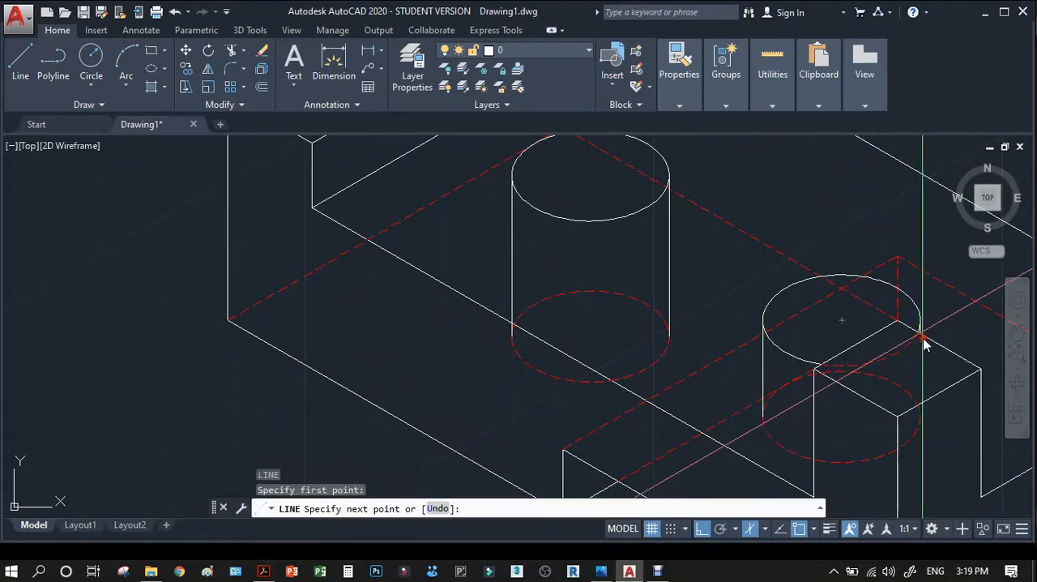
left_click(922, 419)
Match the red dashed properties of the second hole's lower isocircle onto the four vertical side lines of both holes.
key("Return")
type("MA")
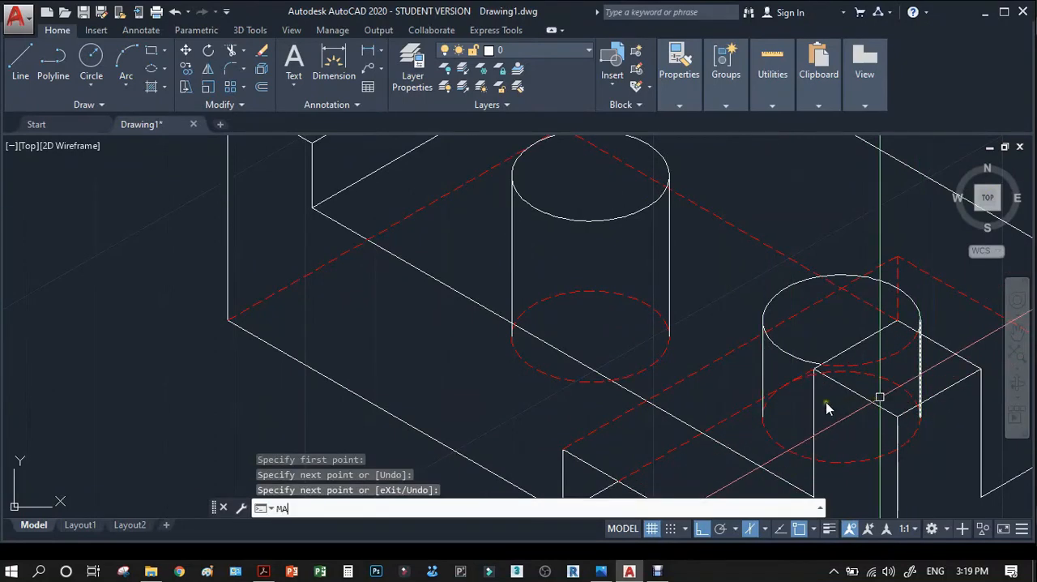
key("Return")
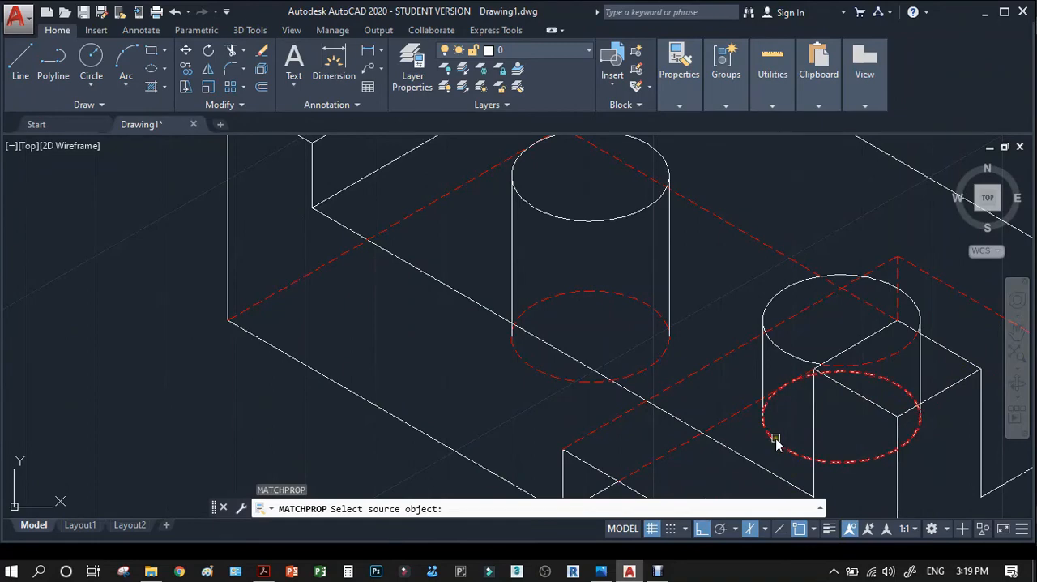
left_click(775, 442)
left_click(921, 372)
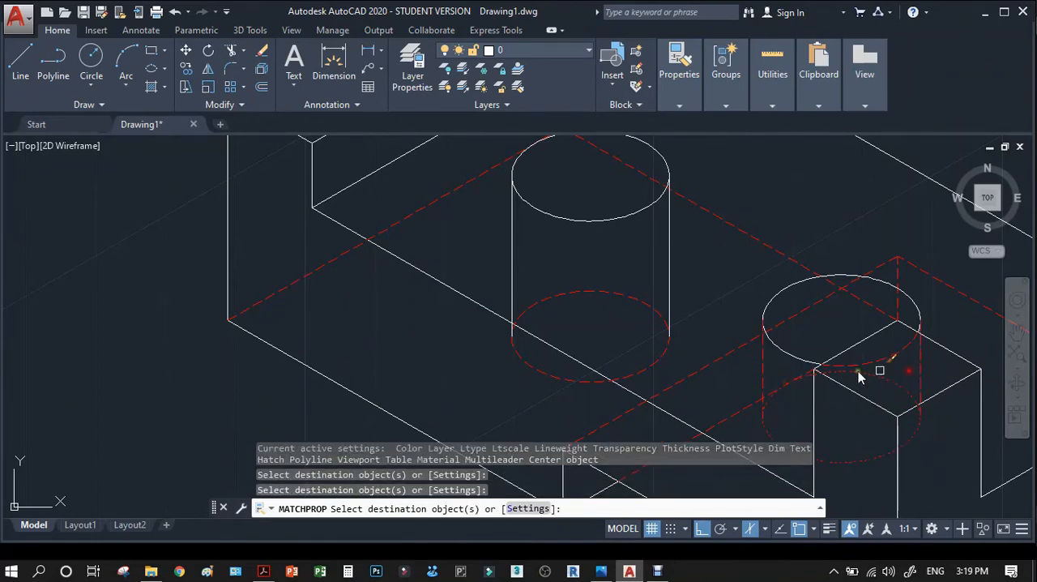
left_click(669, 285)
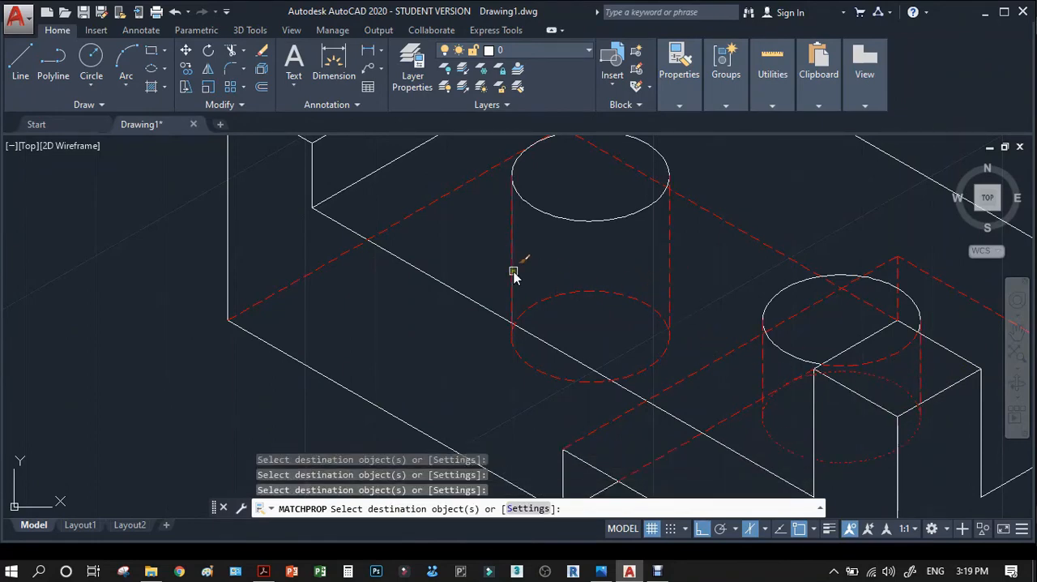
key("Return")
Copy the rear post's front-right top edge from its front corner down to the post's left base corner.
scroll(518, 254, "down", 6)
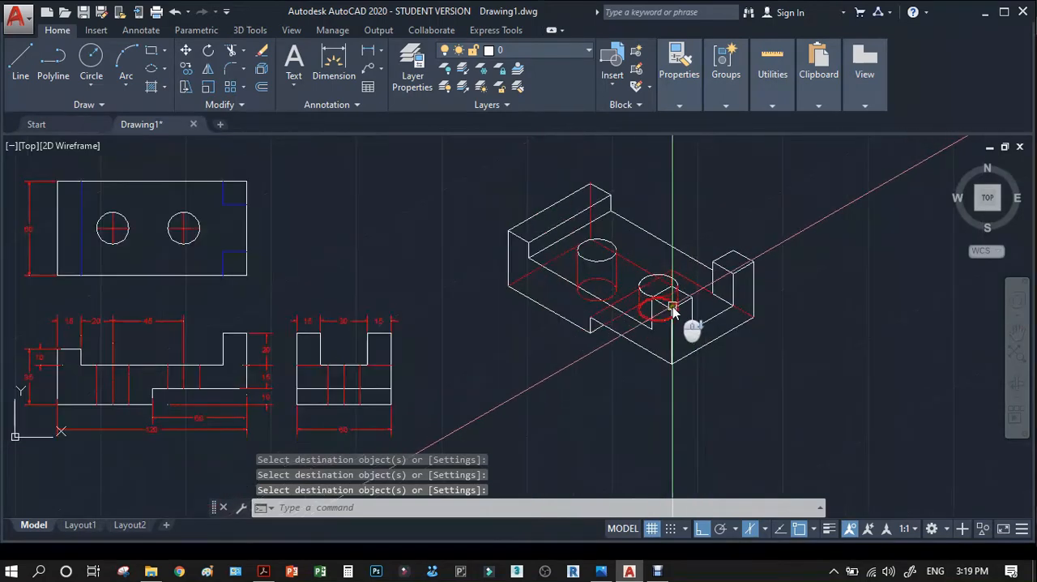
scroll(734, 337, "up", 2)
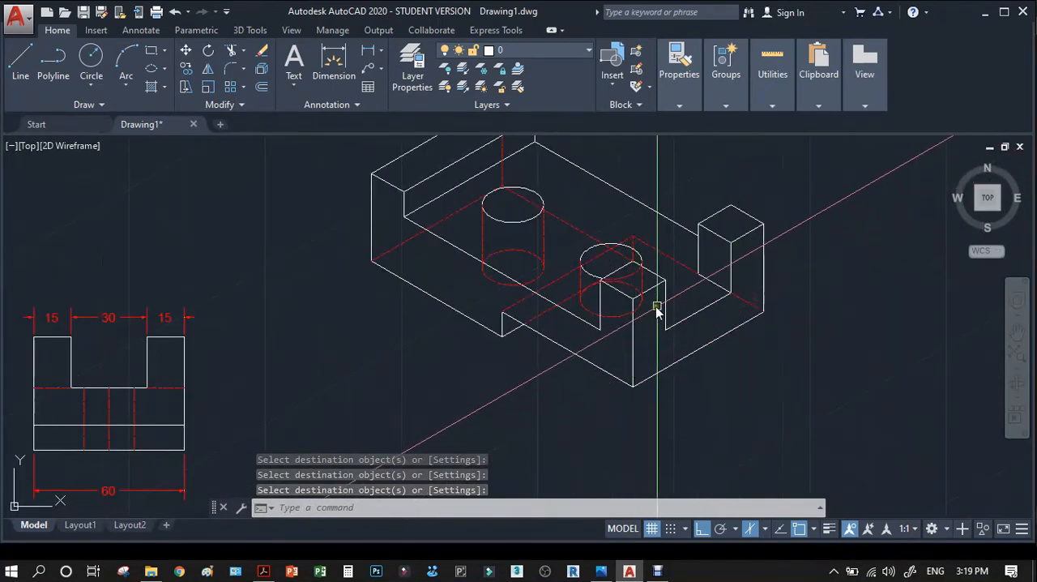
scroll(619, 320, "up", 2)
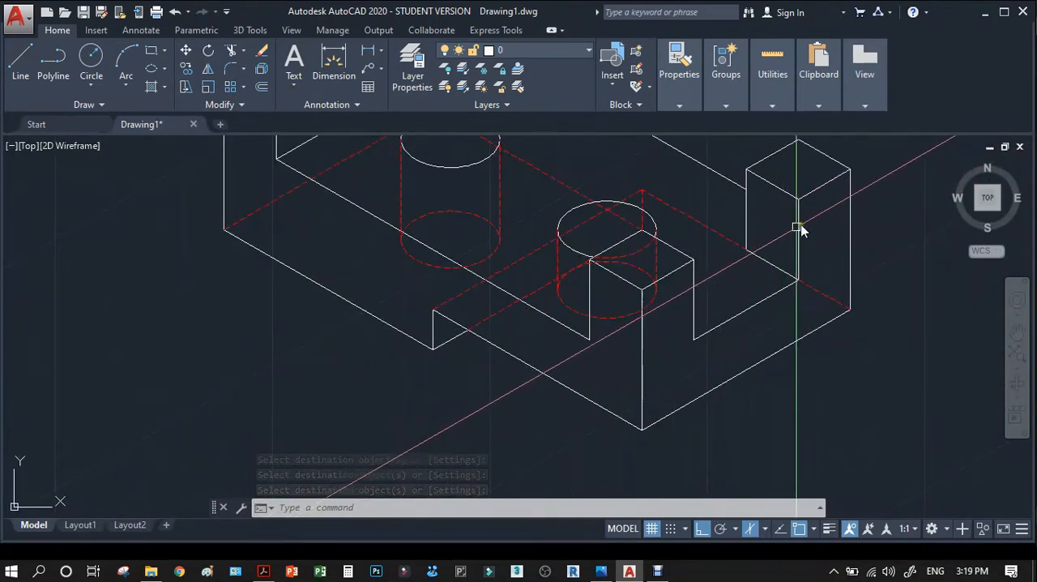
scroll(782, 251, "up", 3)
scroll(729, 291, "down", 2)
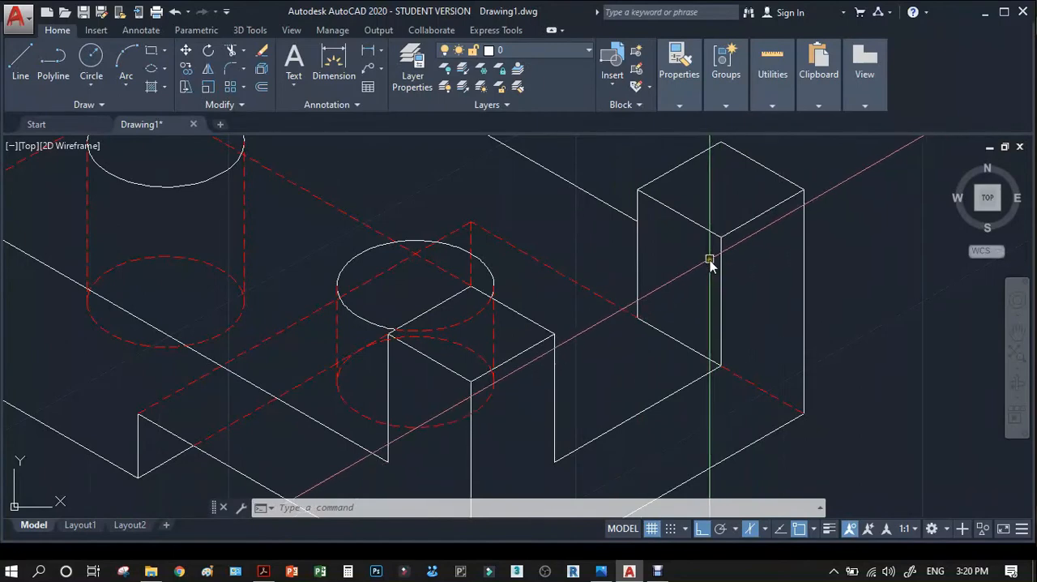
type("co")
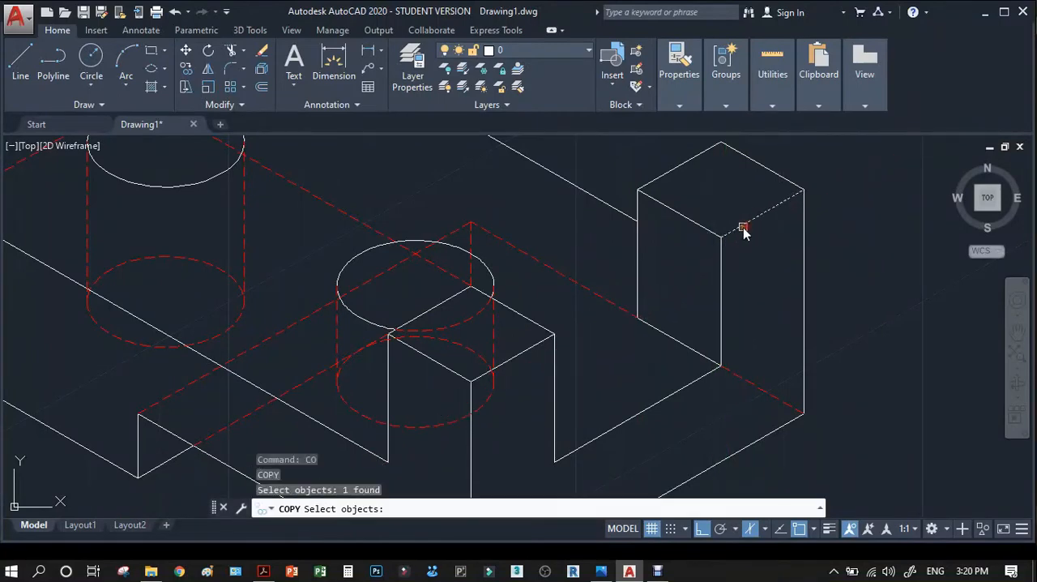
key("Return")
left_click(723, 236)
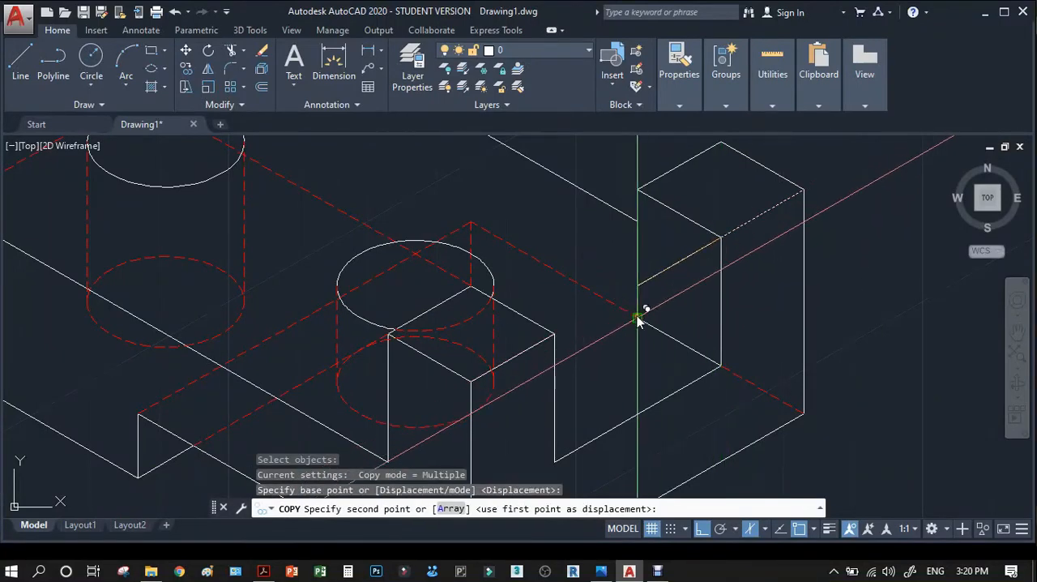
key("Return")
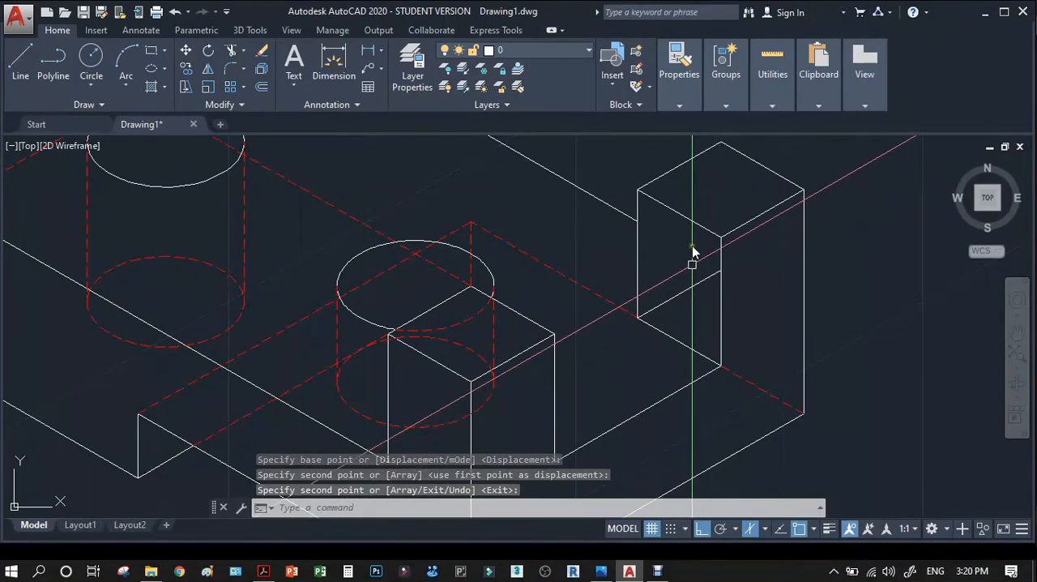
Copy the rear post's front-left top edge down to where the block's rear edge meets the post.
key("Return")
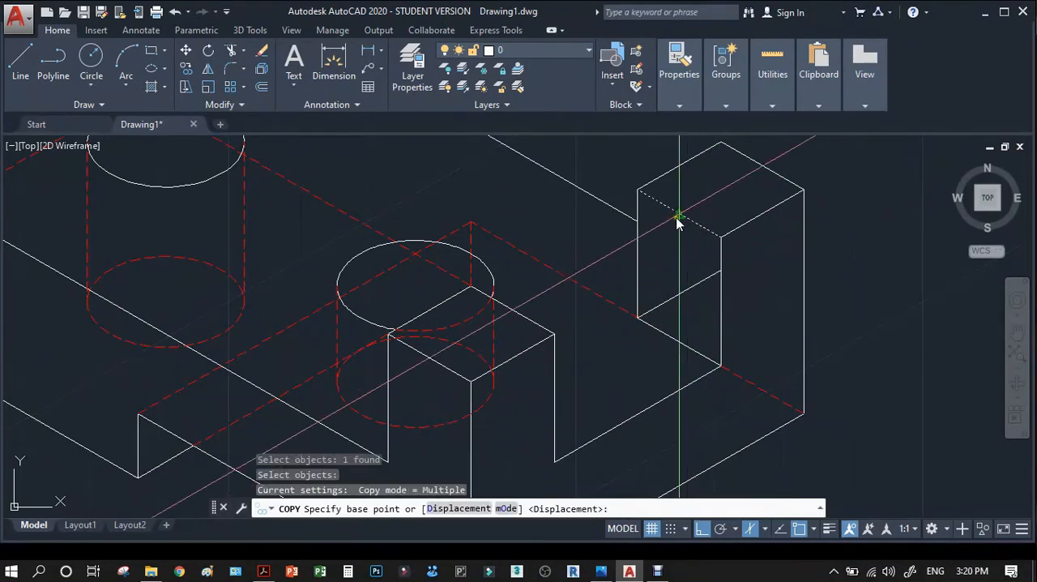
left_click(640, 192)
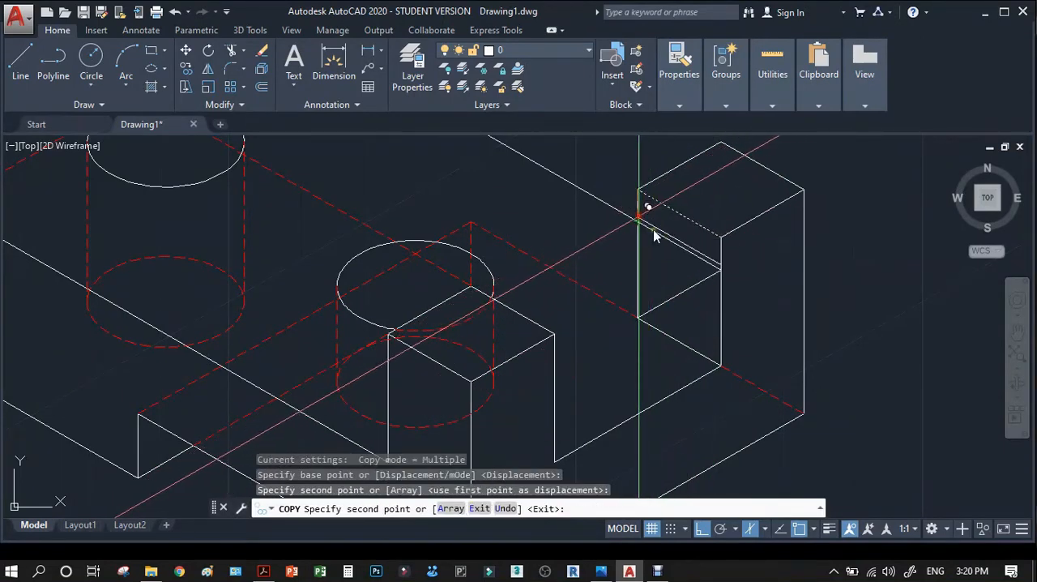
left_click(738, 284)
key("Return")
Match the properties of the red dashed hidden line beside the rear post onto the two copied edges.
type("MA")
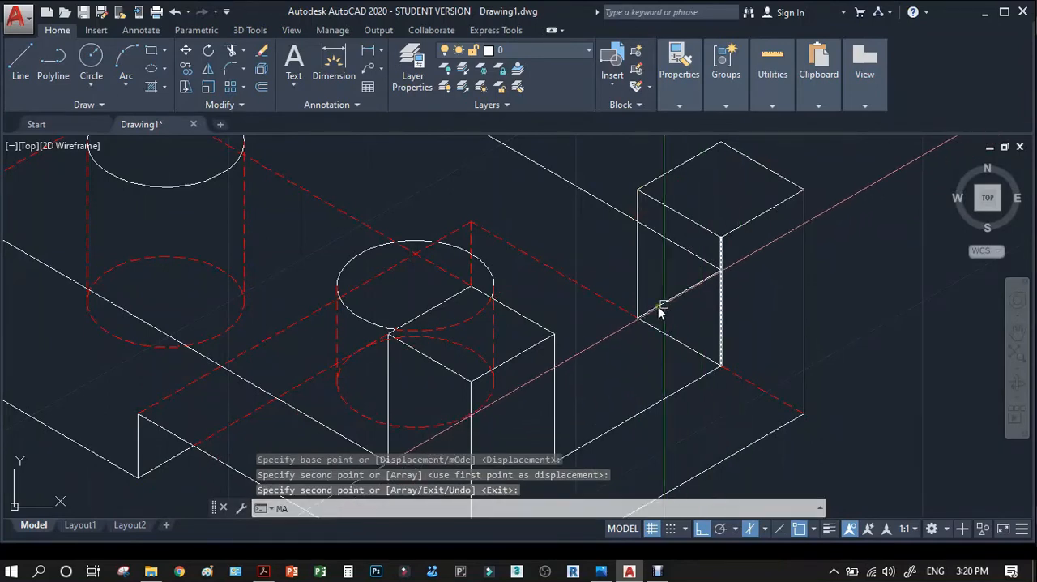
key("Return")
left_click(593, 288)
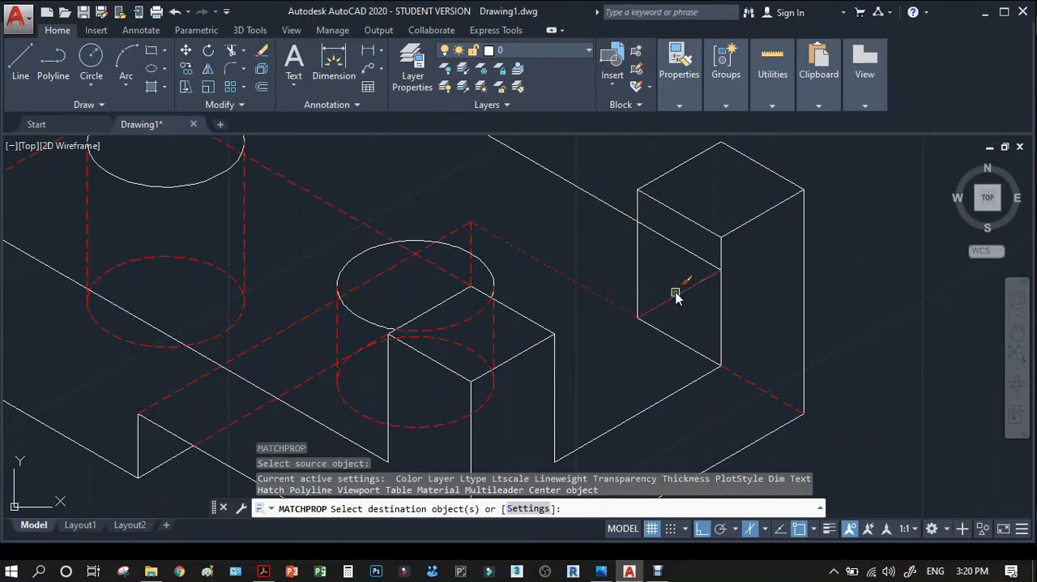
left_click(688, 259)
key("Return")
scroll(829, 303, "down", 5)
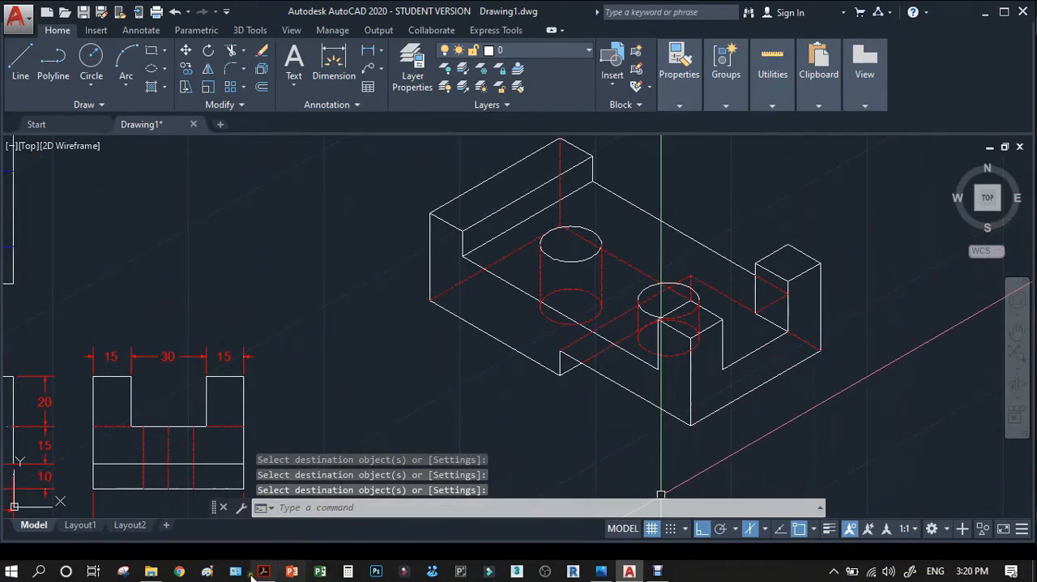
Check the isometric view in the reference PDF, and copy the rear post's hidden rear-left base edge to the front post's inner base corner.
left_click(265, 571)
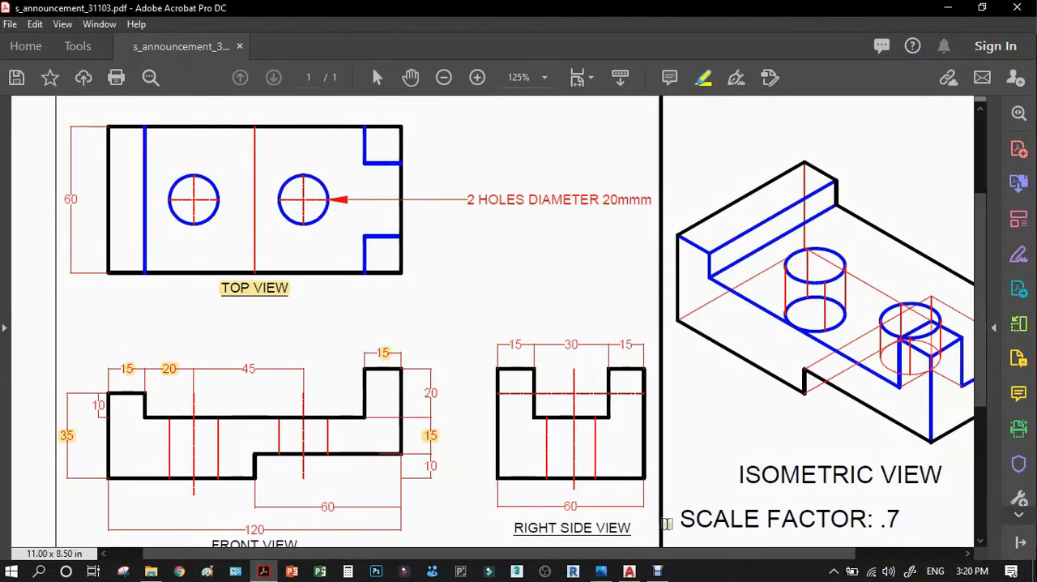
left_click_drag(782, 556, 902, 556)
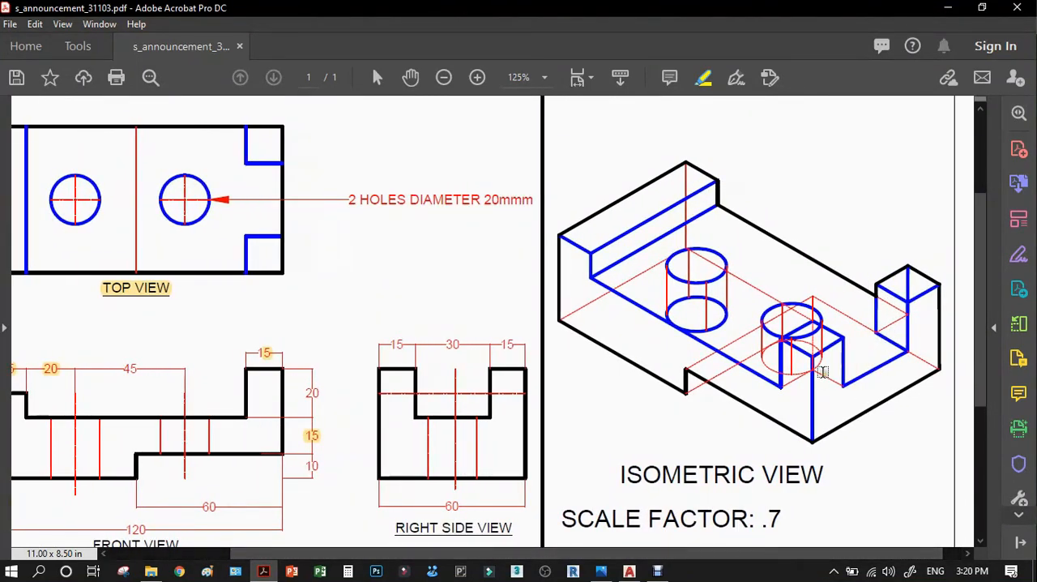
left_click(946, 10)
scroll(717, 371, "up", 3)
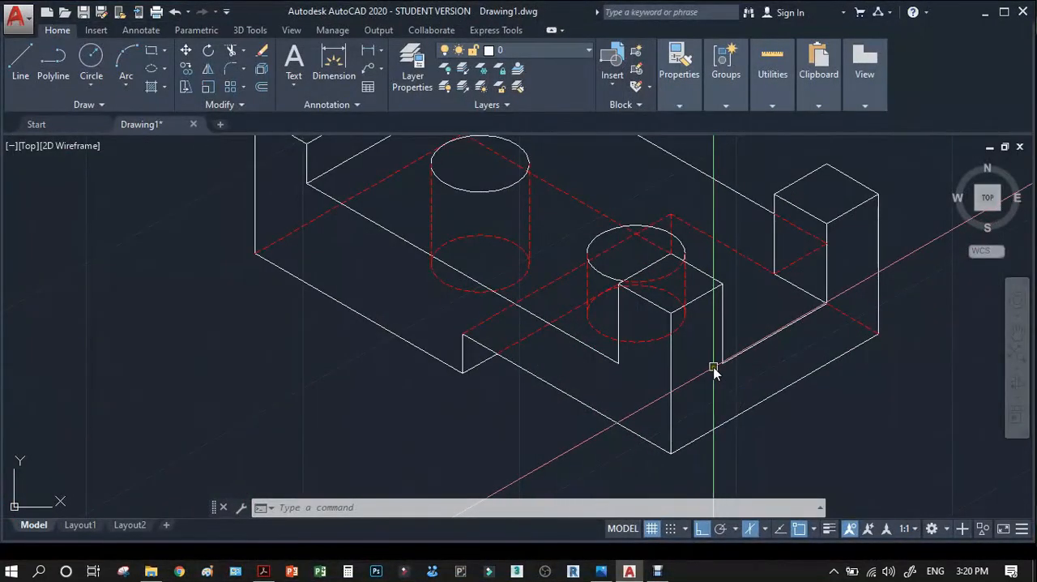
type("c")
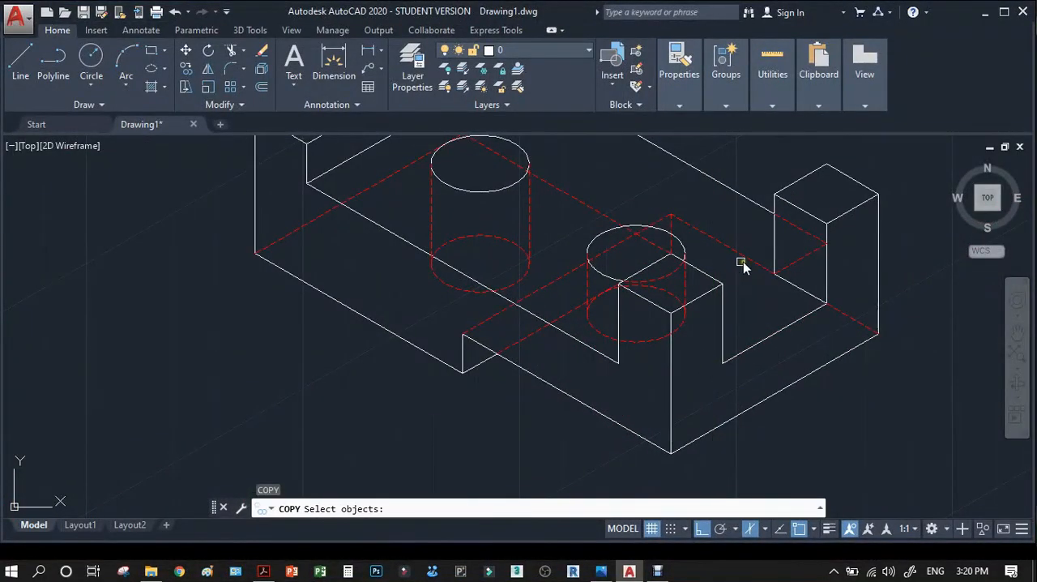
left_click(804, 236)
key("Return")
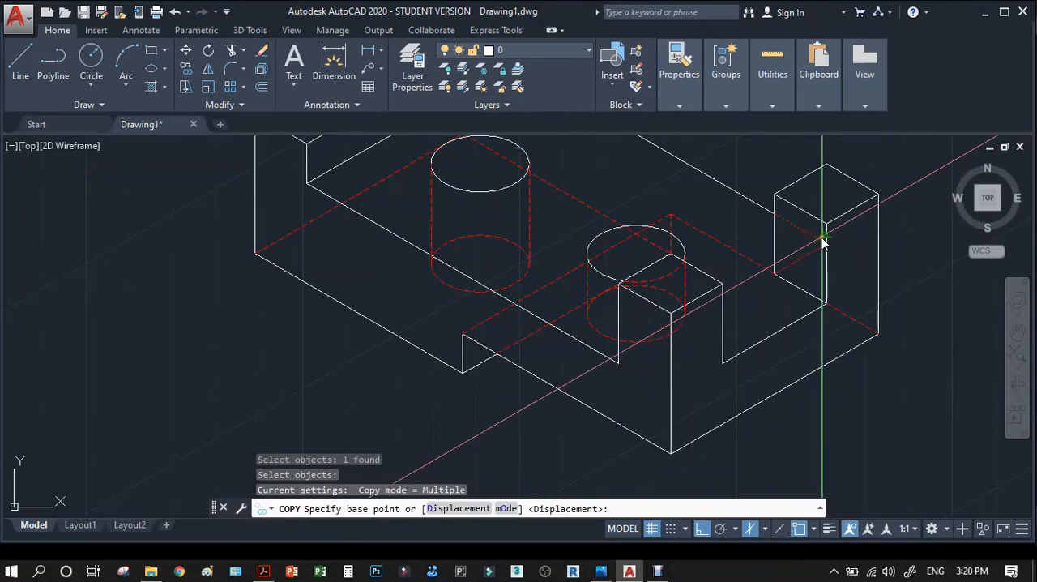
left_click(825, 242)
left_click(723, 362)
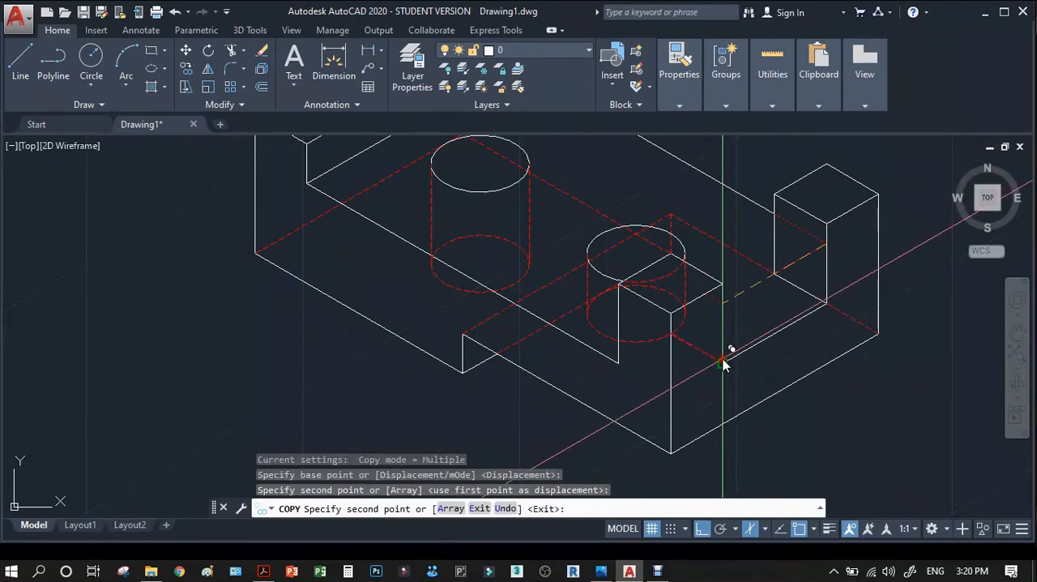
key("Return")
Copy the rear post's other hidden base edge to the inner end of the front post's new hidden line.
key("Return")
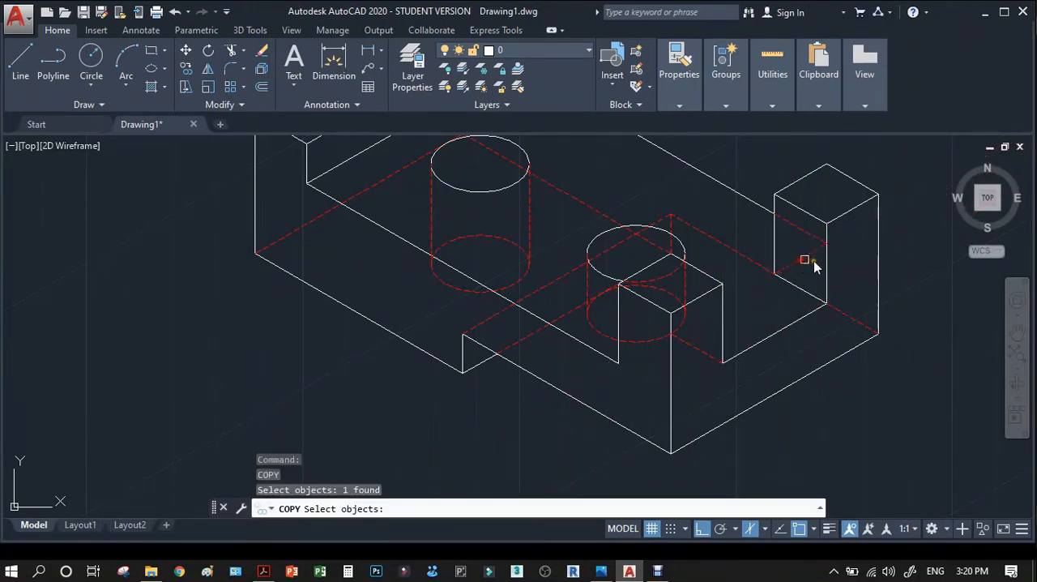
key("Return")
left_click(826, 241)
scroll(713, 332, "up", 5)
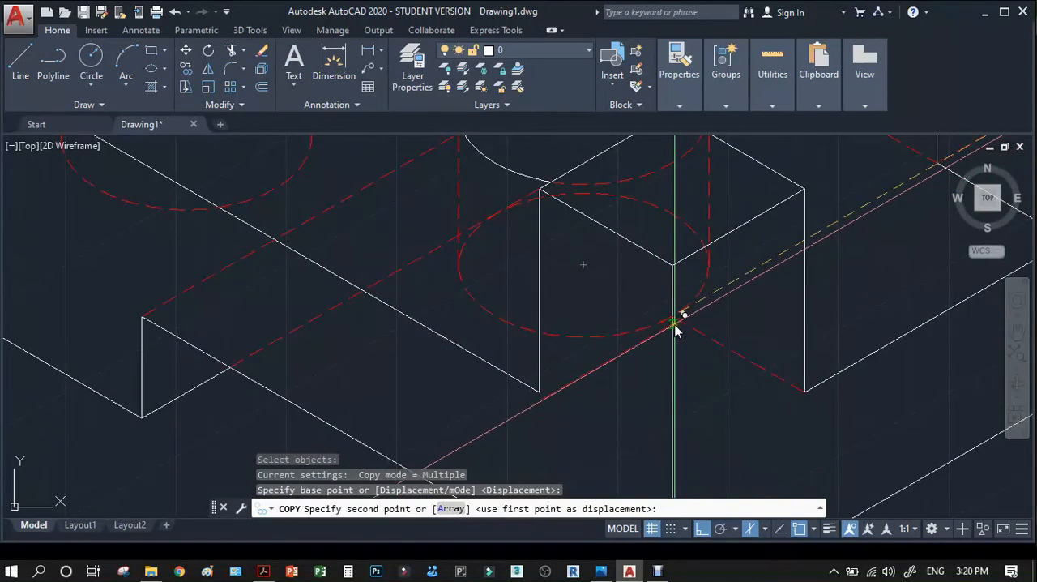
left_click(675, 322)
scroll(660, 340, "down", 5)
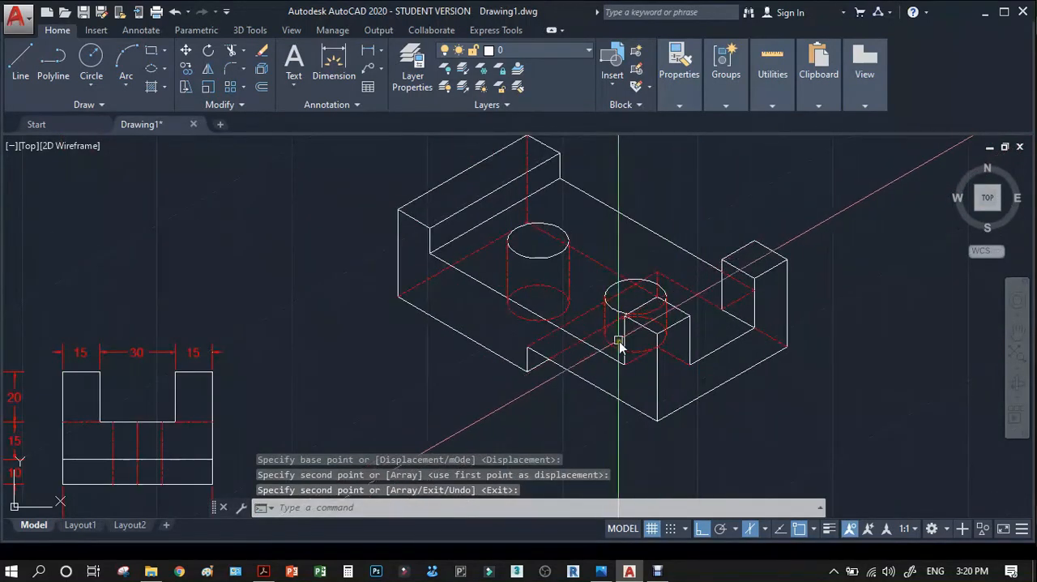
Set the snap type back to rectangular grid snap.
scroll(632, 336, "down", 2)
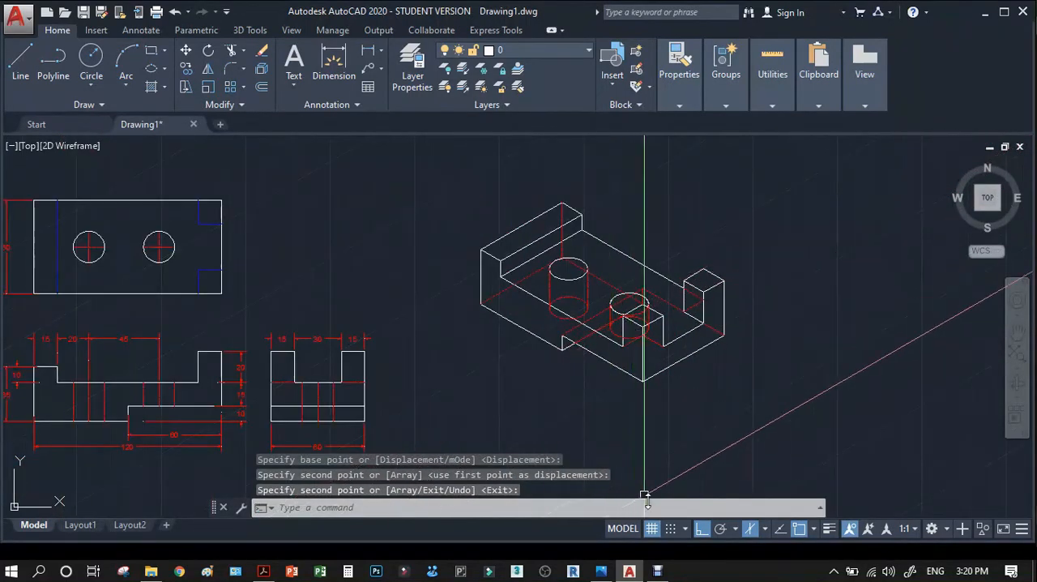
left_click(687, 530)
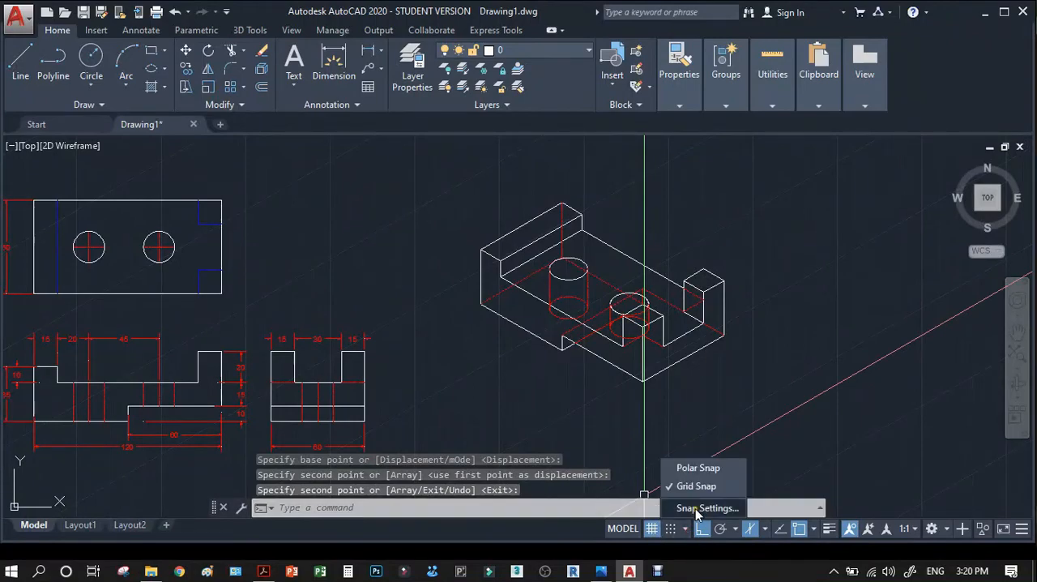
left_click(696, 508)
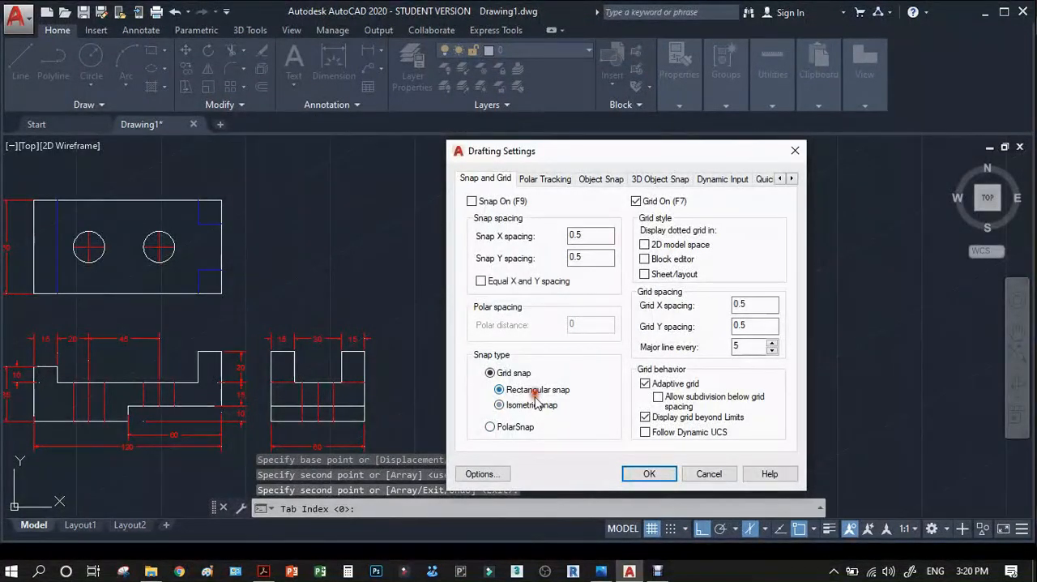
left_click(648, 474)
scroll(646, 390, "down", 4)
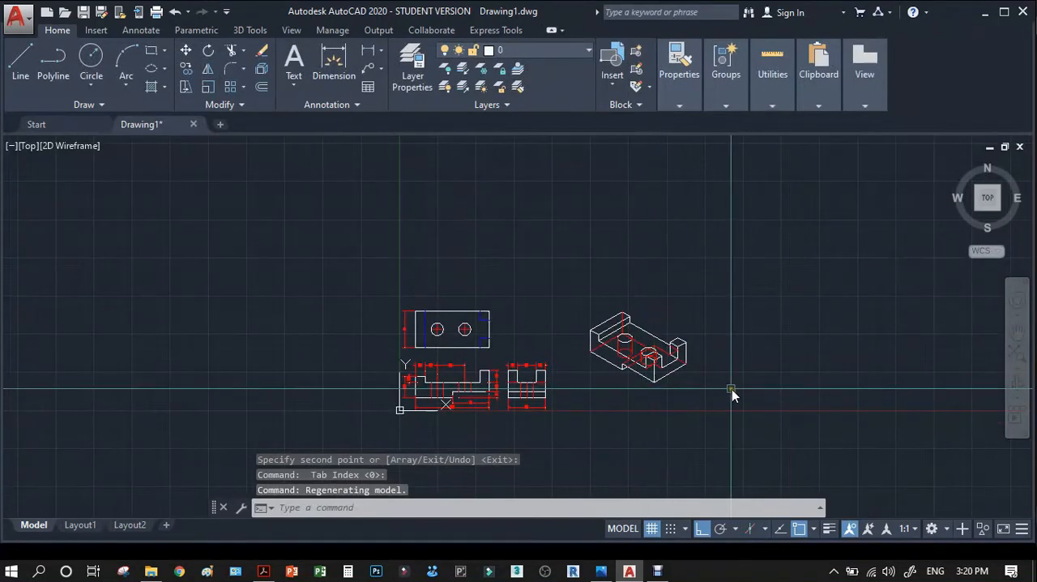
scroll(721, 391, "up", 2)
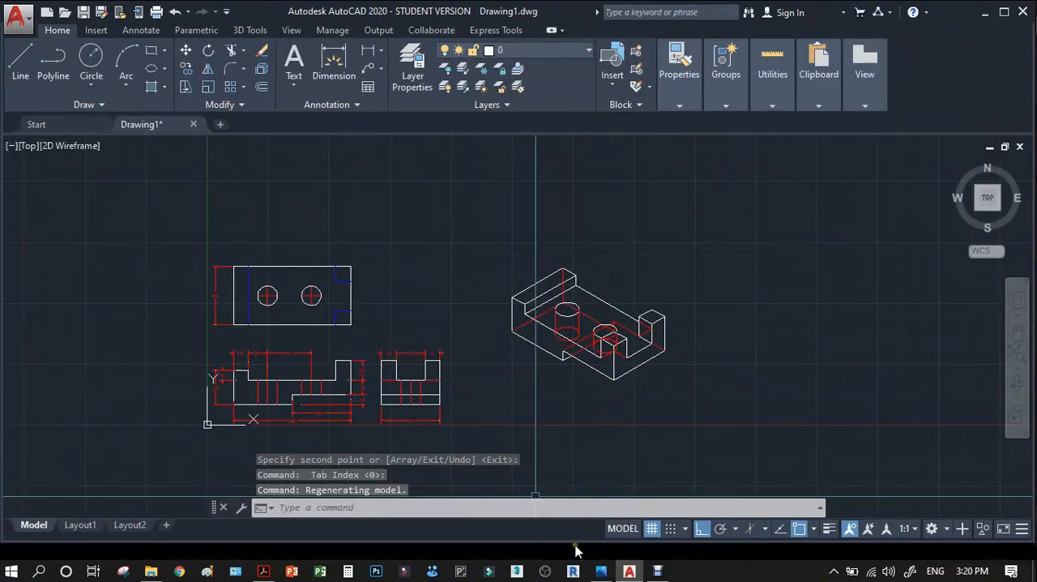
Check the paper size in the sheet-format photo, and draw a 216 vertical line upward in AutoCAD beside the isometric view.
left_click(600, 571)
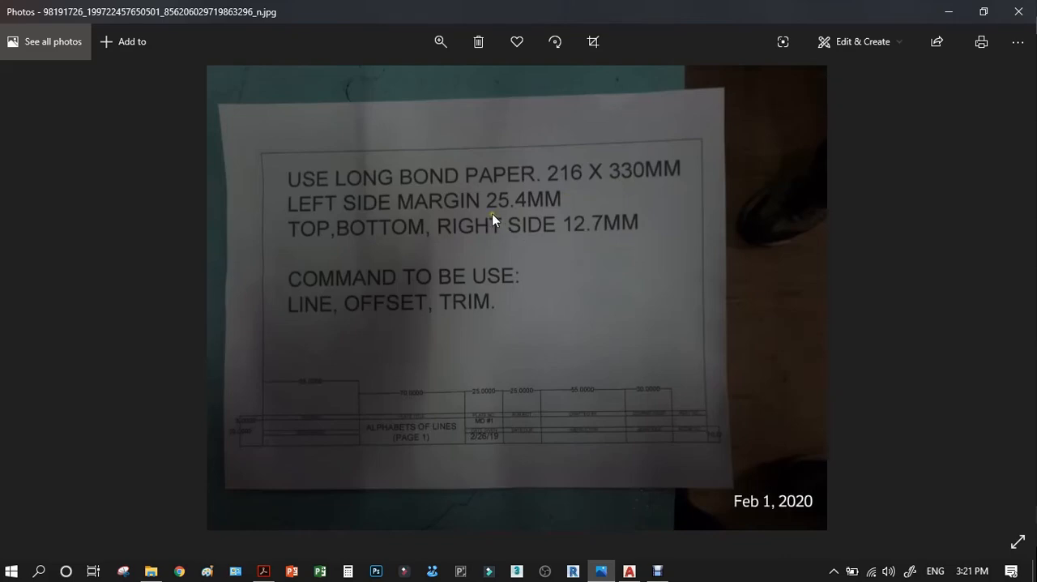
left_click(947, 16)
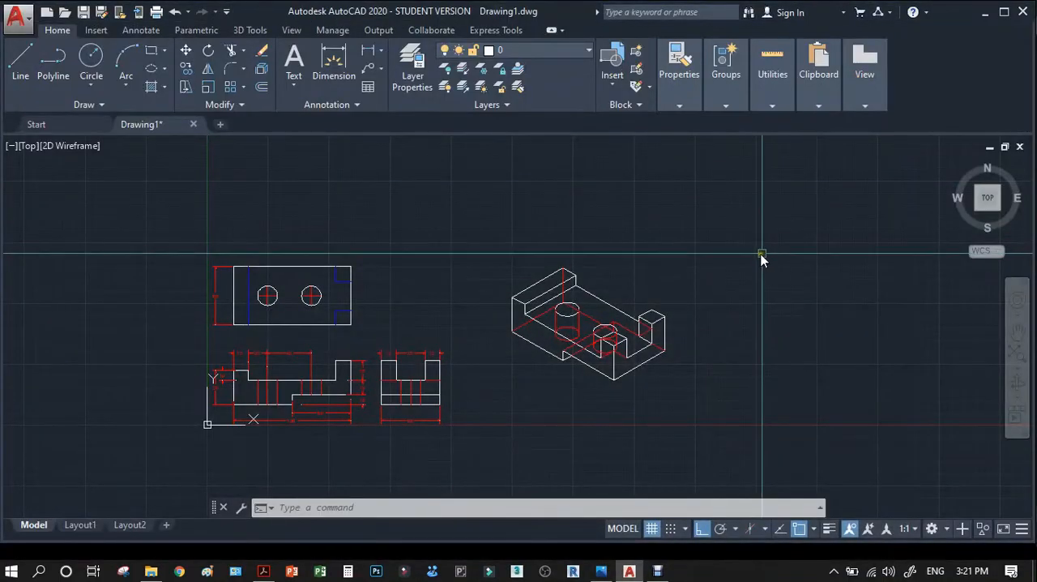
type("L")
key("Return")
scroll(687, 347, "down", 3)
scroll(731, 334, "up", 3)
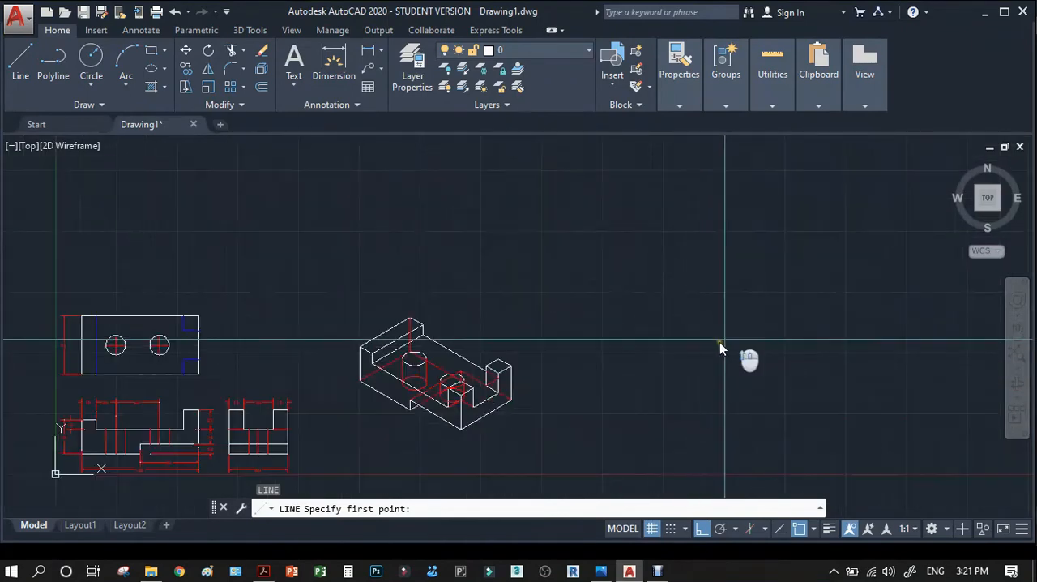
left_click(637, 370)
type("21")
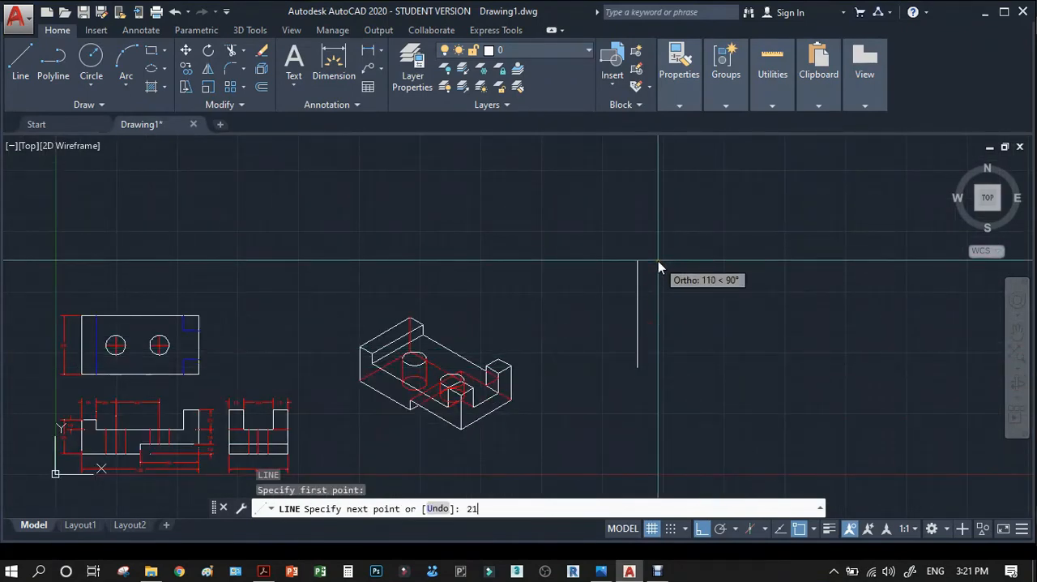
type("6")
key("Return")
scroll(567, 324, "down", 2)
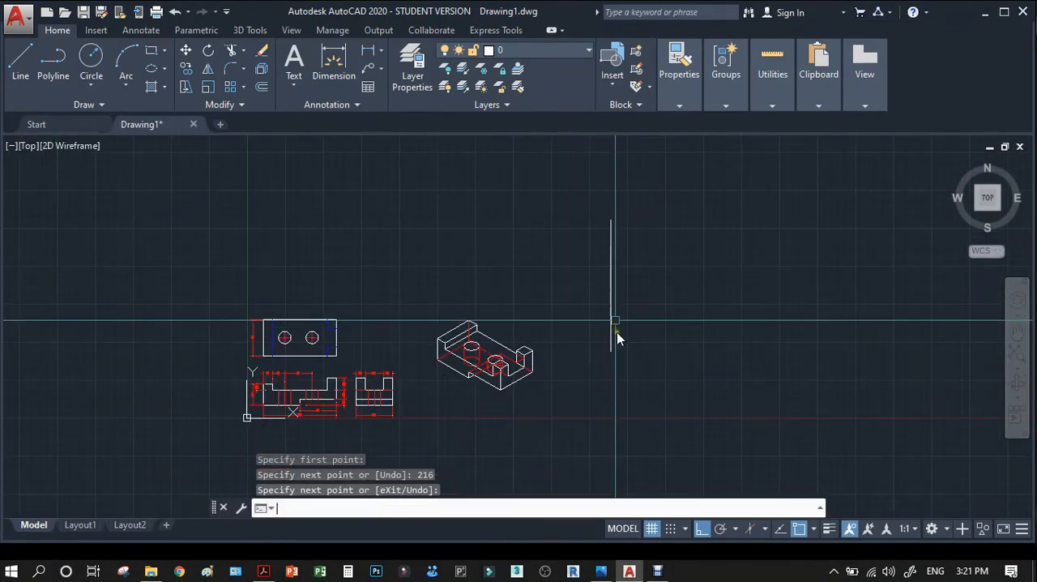
key("Return")
key("Return")
Draw a 330 horizontal line to the right from the lower end of the vertical line.
left_click(610, 352)
type("33")
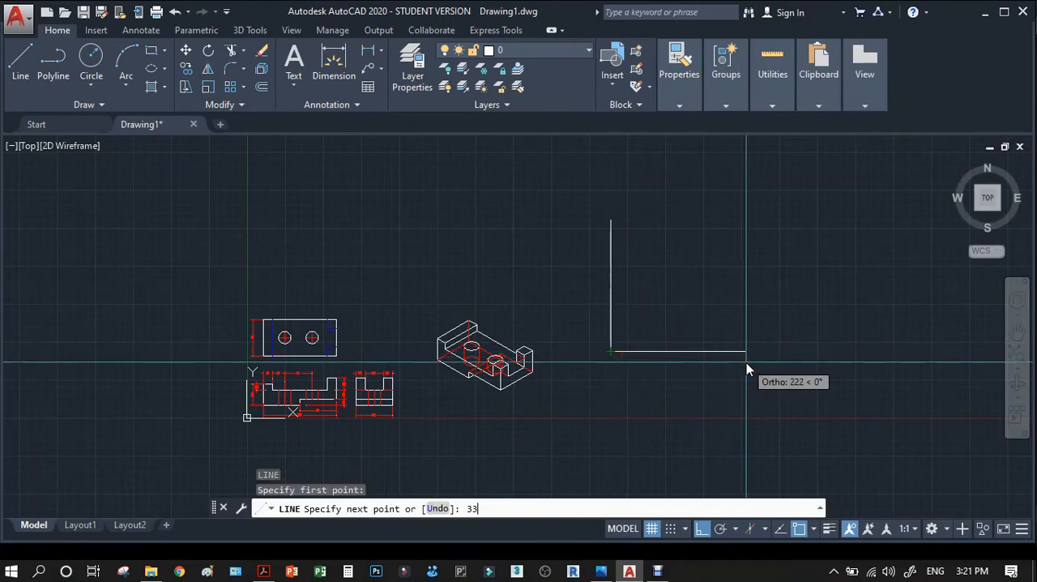
type("0")
key("Return")
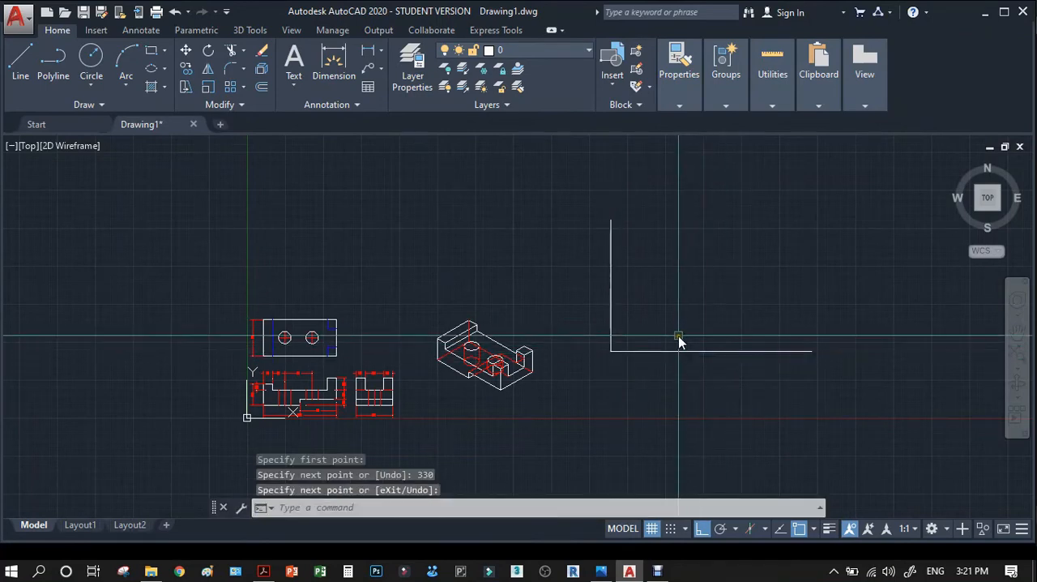
key("Escape")
Offset the 216 vertical line by 216 to the right.
type("o")
key("Return")
type("216")
key("Return")
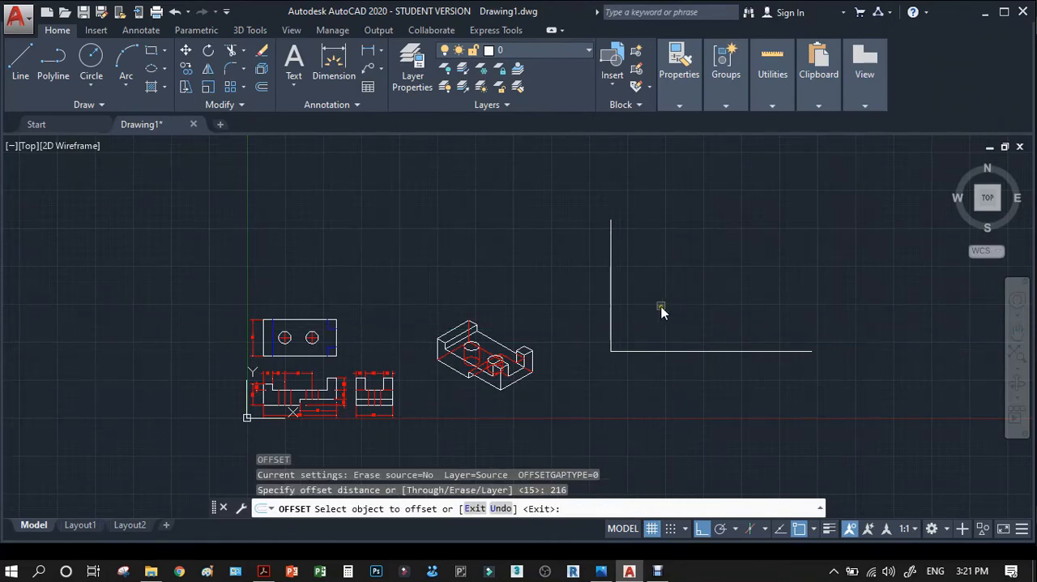
left_click(611, 316)
left_click(658, 305)
key("Return")
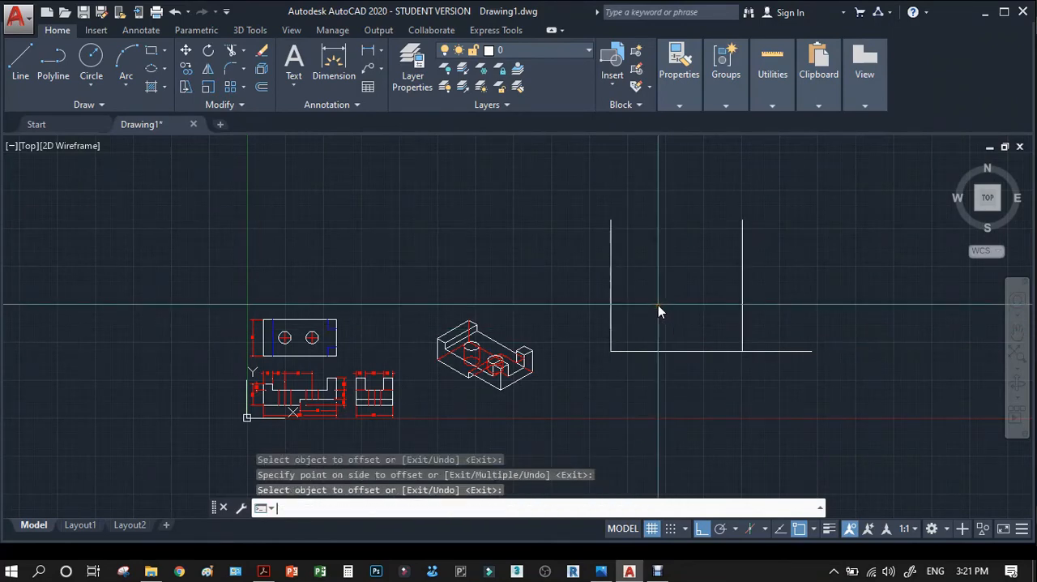
Offset the 330 horizontal line upward by 216 to form the sheet's top edge.
key("Return")
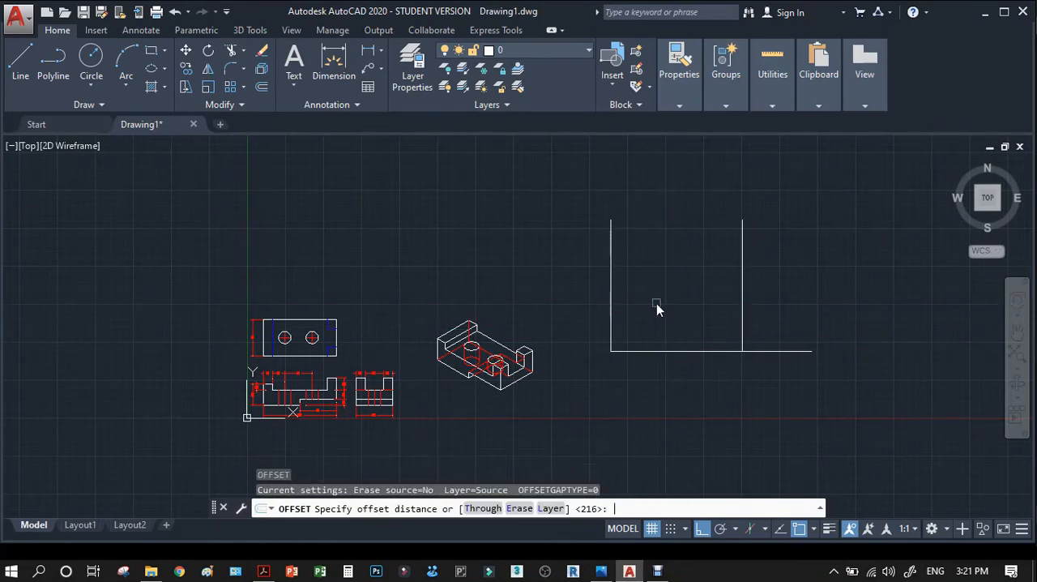
key("Return")
key("Return")
key("Return")
key("Return")
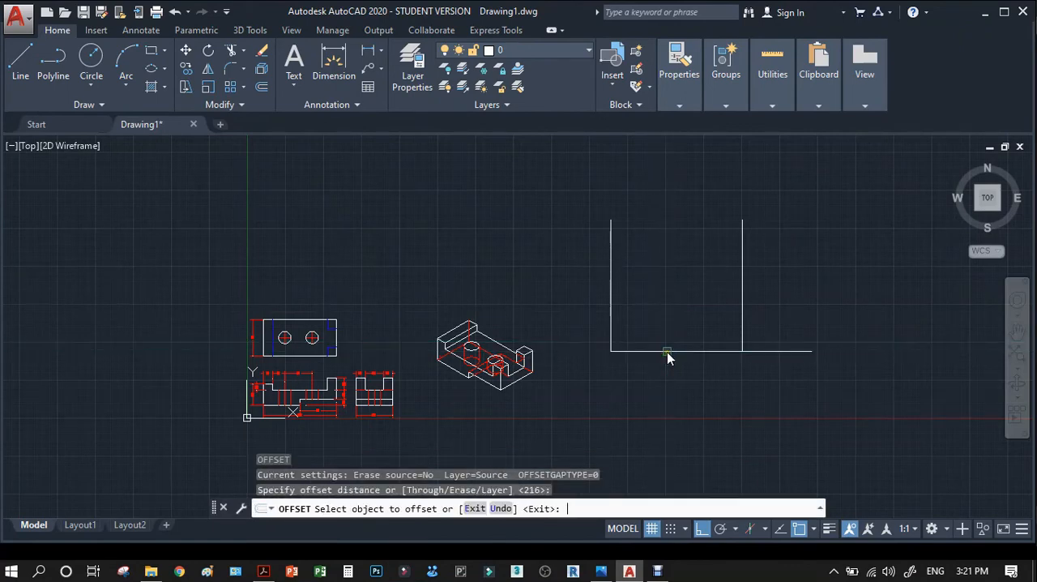
left_click(658, 352)
left_click(653, 317)
Offset the sheet's left vertical edge by 330 to the right to close the rectangle.
key("Return")
key("Return")
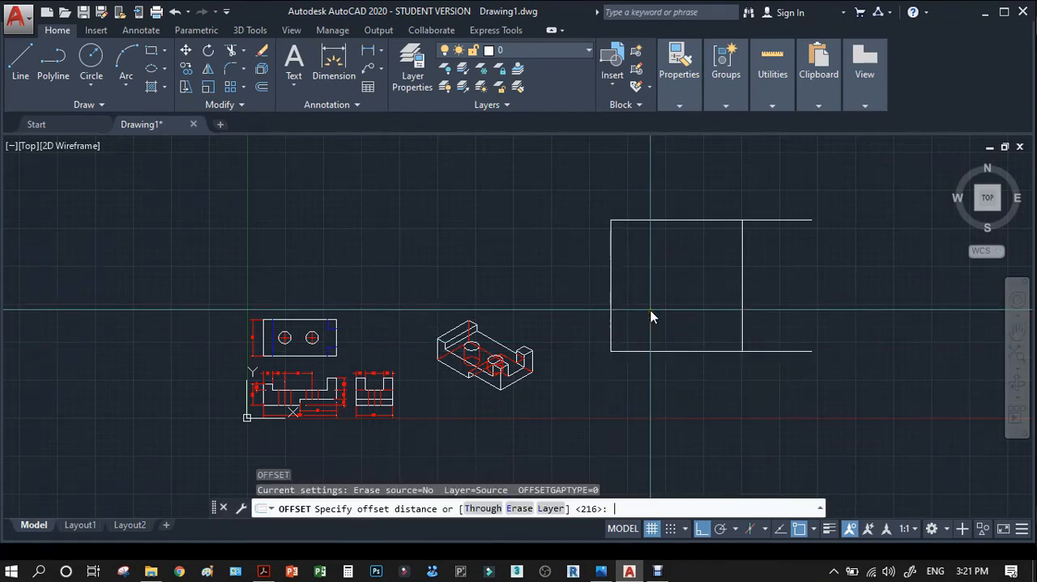
type("330")
key("Return")
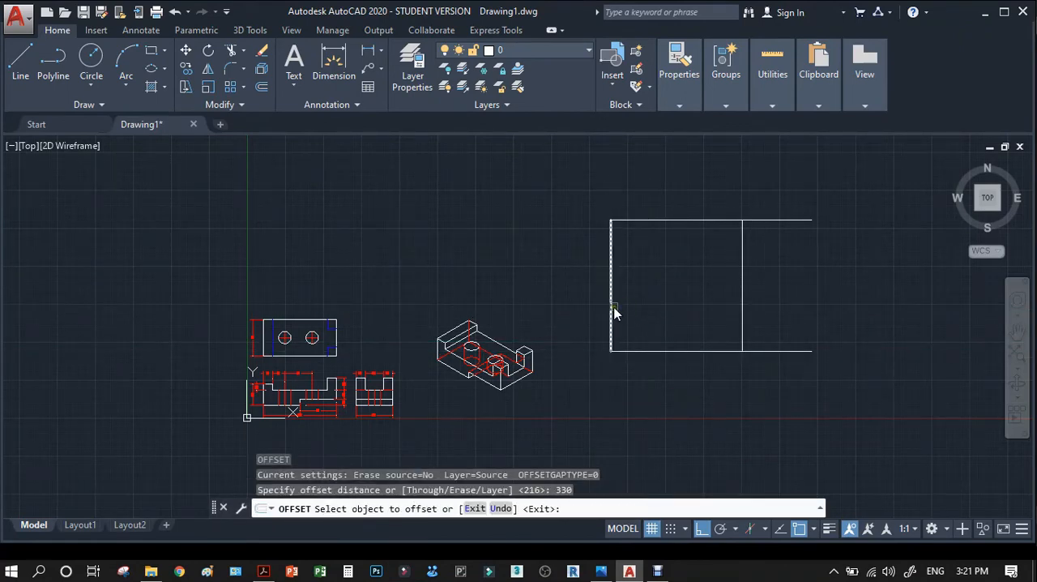
left_click(614, 312)
left_click(666, 305)
key("Return")
Erase the extra vertical line inside the sheet rectangle.
left_click(741, 290)
key("Delete")
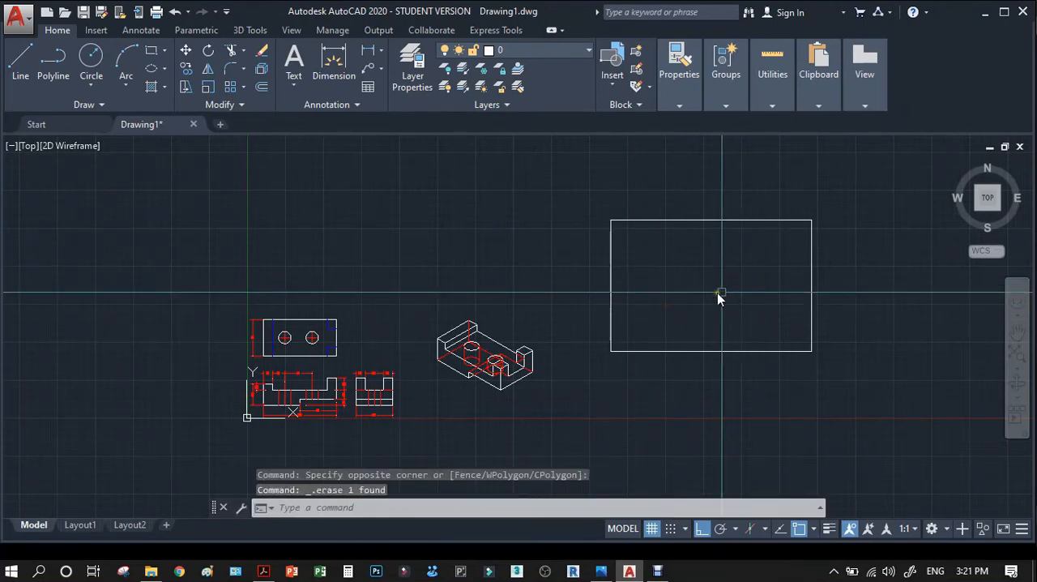
scroll(589, 290, "down", 2)
scroll(663, 283, "up", 2)
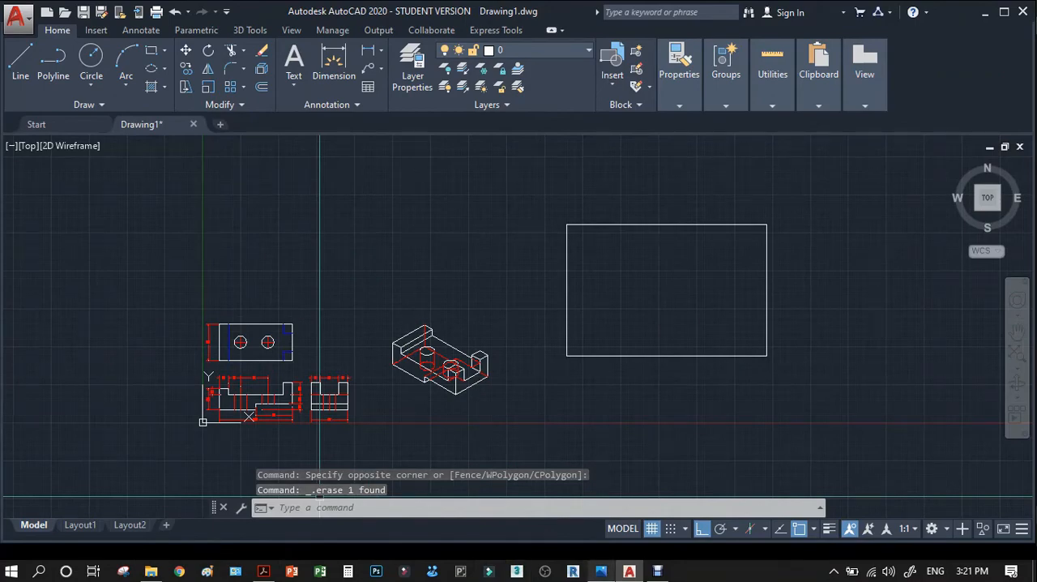
Check the margin sizes in the reference photo and offset the sheet's top, right and bottom edges inward by 12.7.
left_click(600, 570)
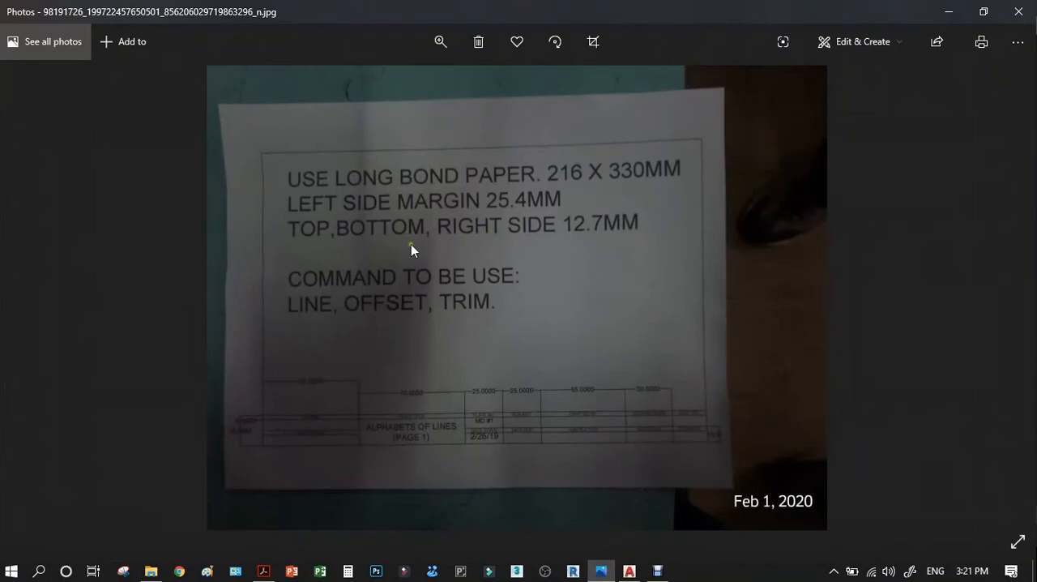
left_click(949, 11)
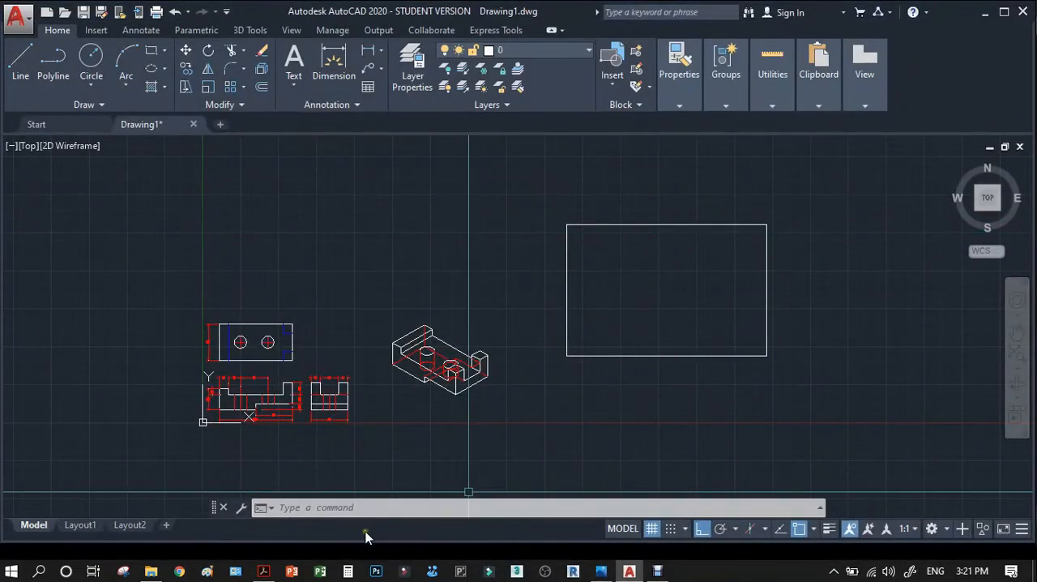
left_click(601, 570)
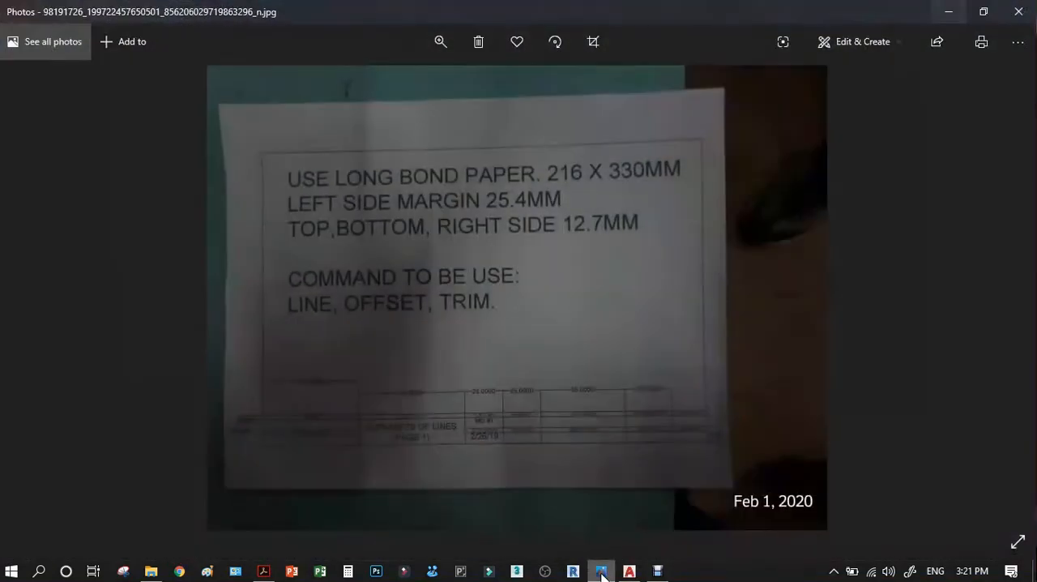
left_click(600, 570)
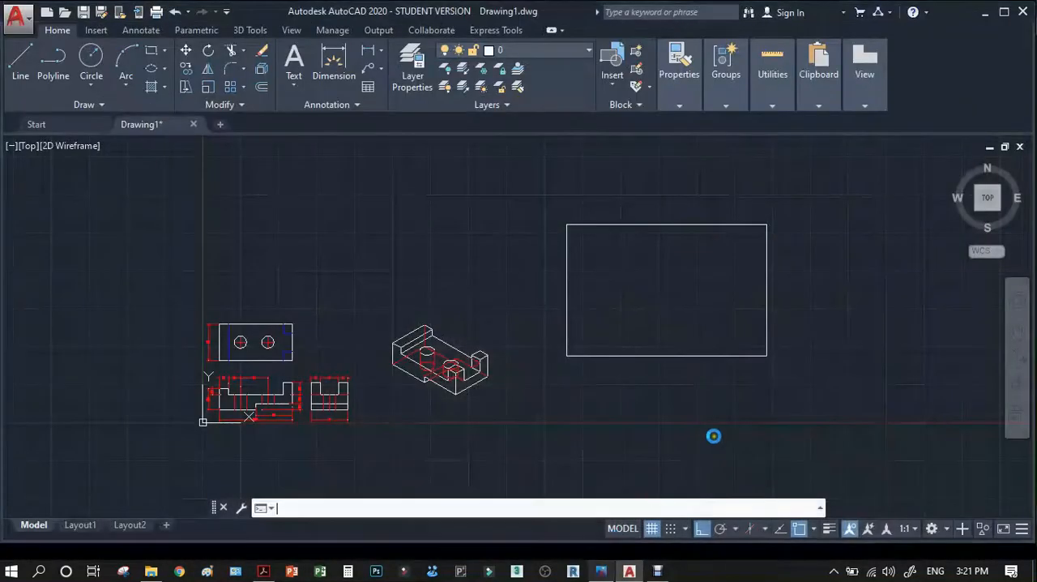
type("o")
key("Return")
type("12")
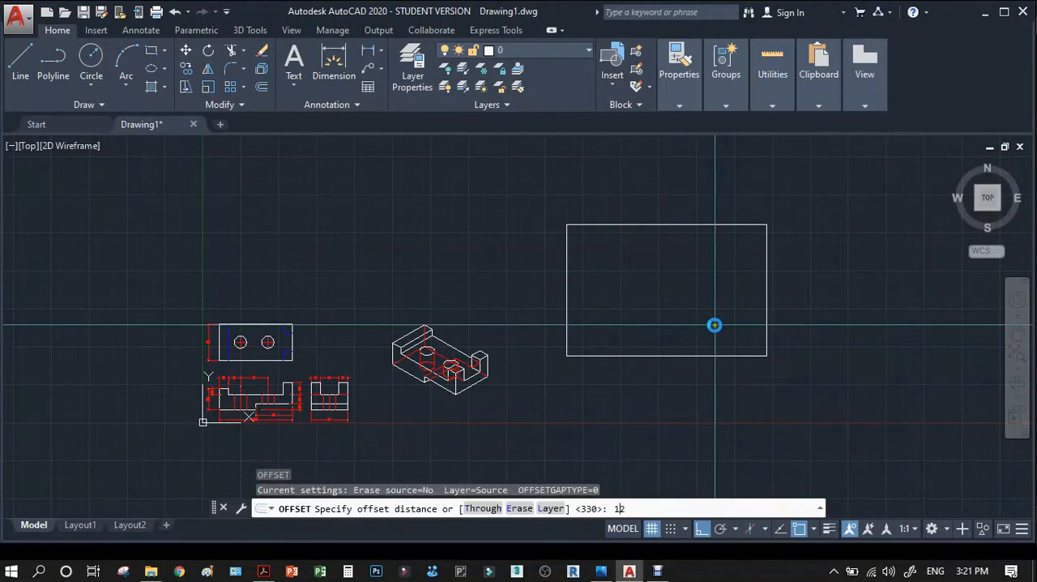
type(".7")
key("Return")
left_click(723, 228)
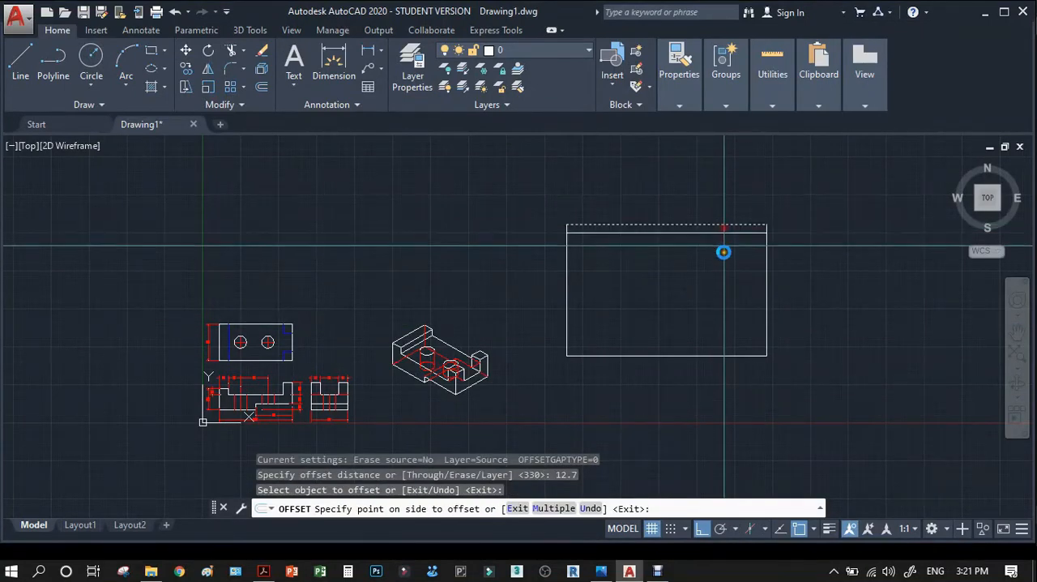
left_click(748, 280)
left_click(763, 285)
left_click(732, 297)
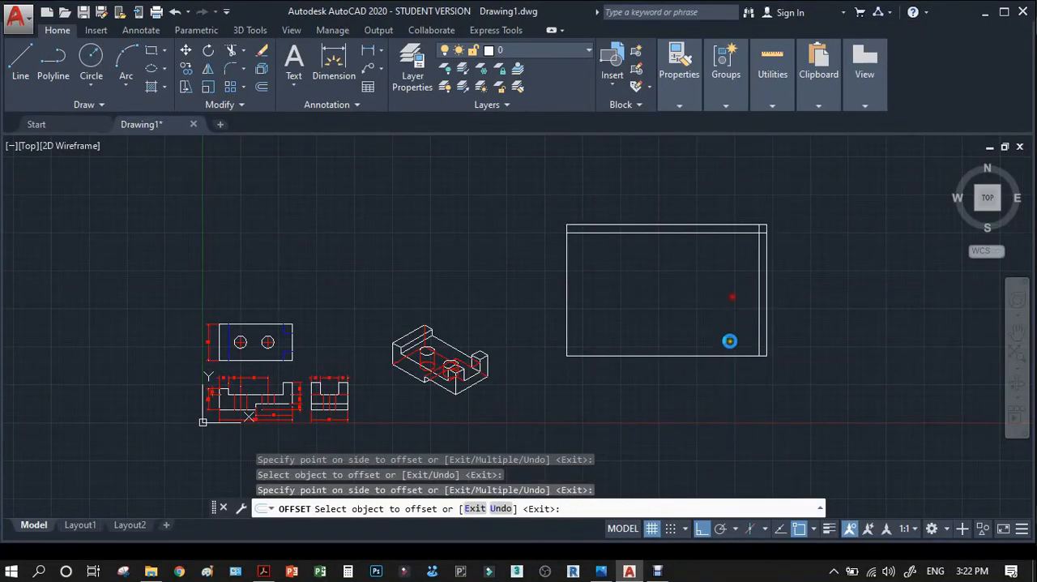
left_click(728, 354)
left_click(717, 323)
key("Return")
key("Return")
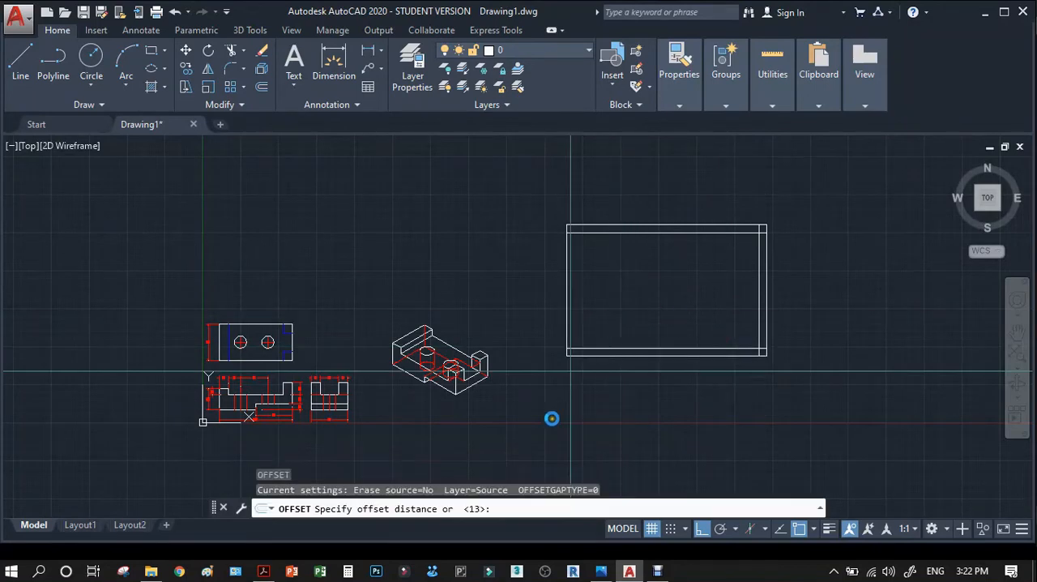
Recheck the reference photo and offset the sheet's left edge inward by 25.4 for the left margin.
left_click(600, 571)
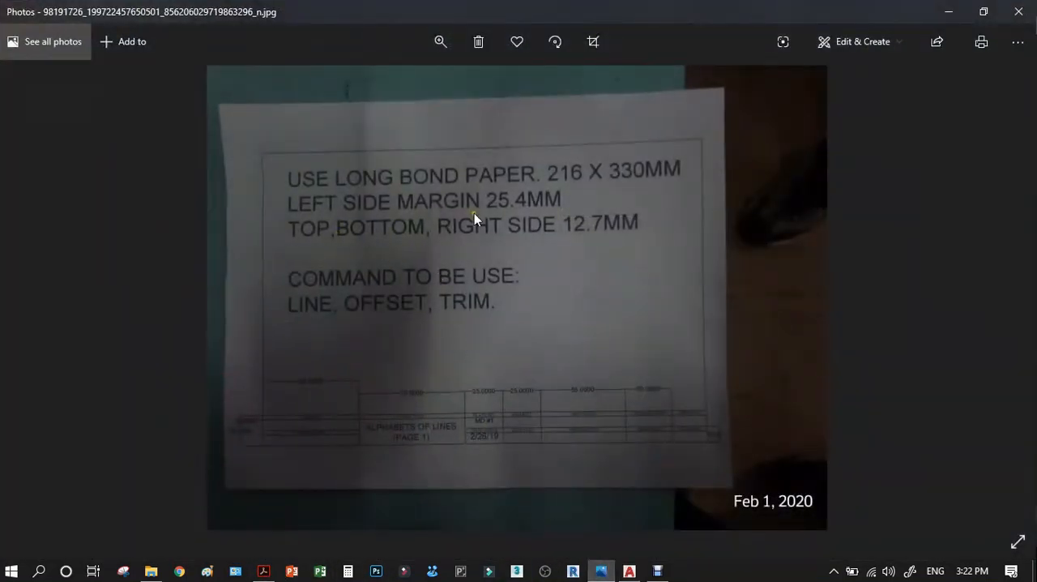
left_click(950, 12)
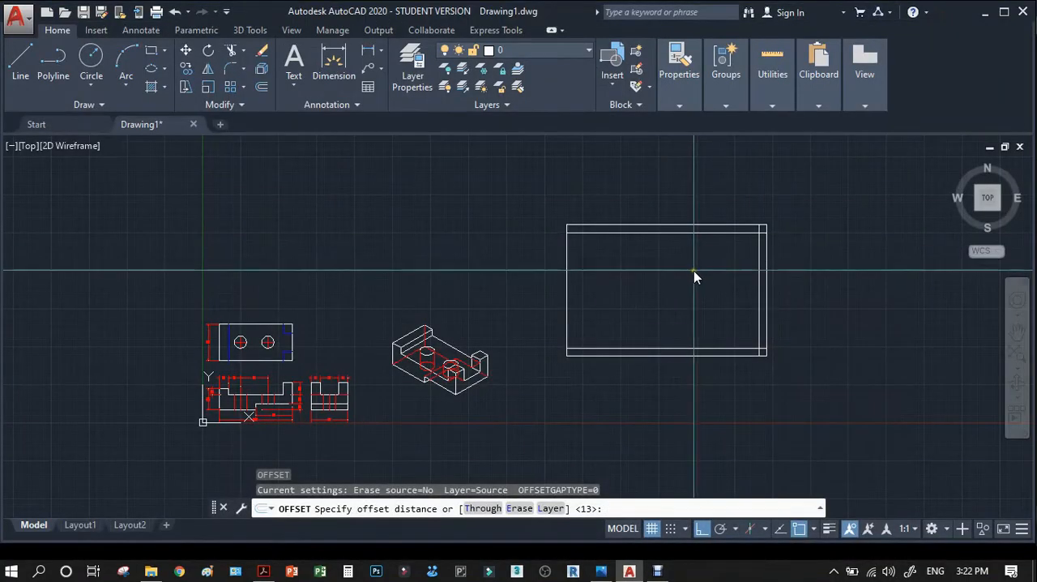
type(".4")
key("Return")
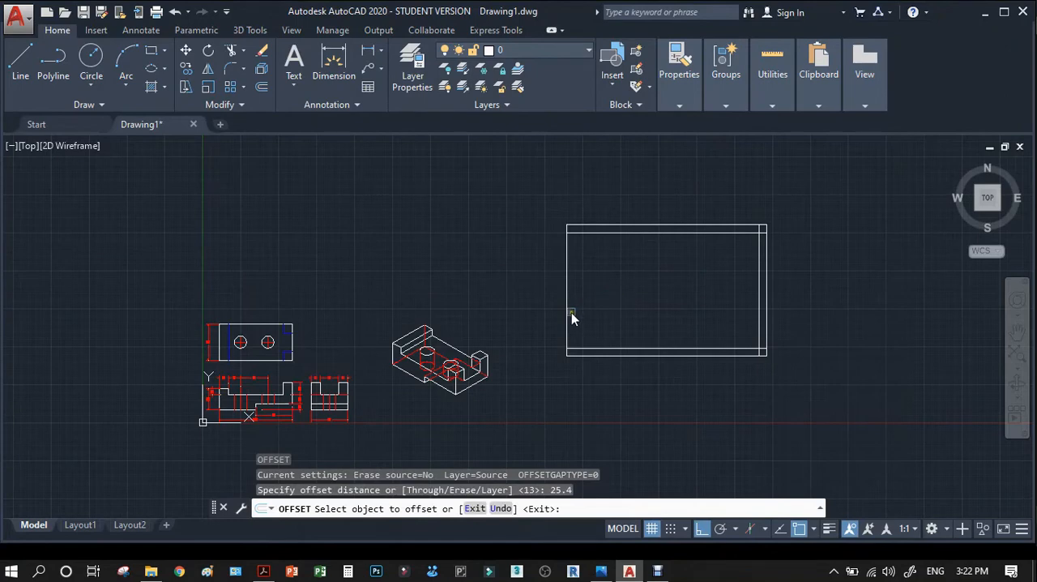
left_click(570, 313)
left_click(577, 312)
key("Return")
Trim the overhanging margin line ends at the sheet's upper-left corner.
scroll(594, 231, "up", 5)
type("TR")
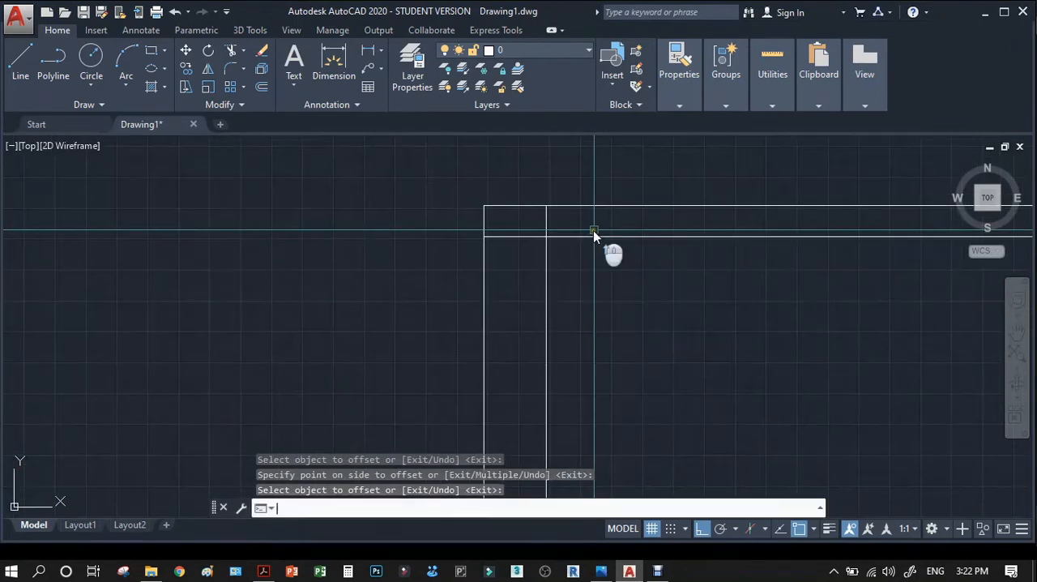
key("Return")
left_click(564, 227)
left_click(540, 250)
key("Return")
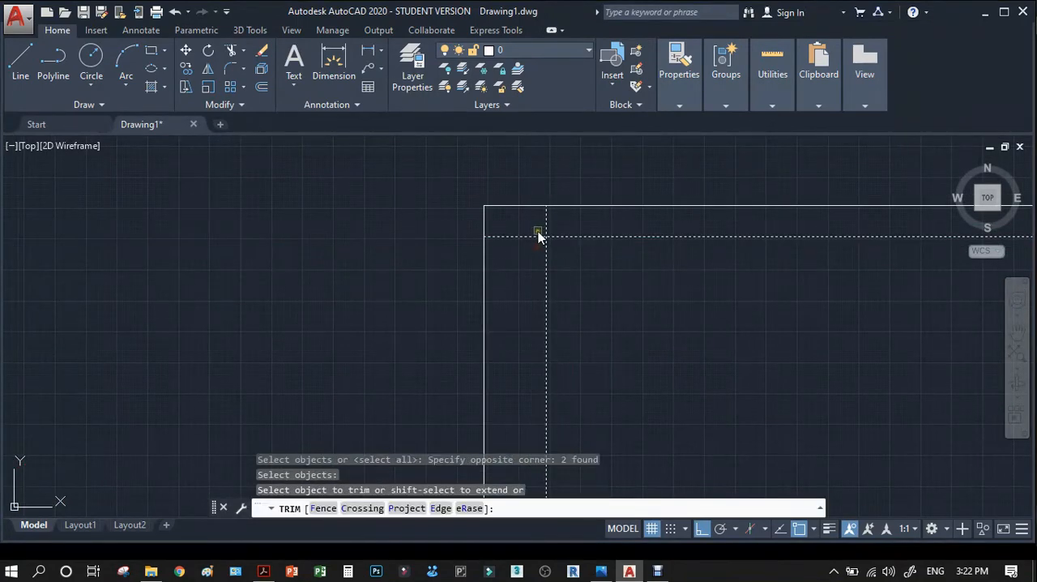
left_click(534, 237)
scroll(544, 226, "down", 6)
Trim the bottom margin line's overhang beyond the left margin line.
left_click(545, 319)
scroll(545, 320, "up", 4)
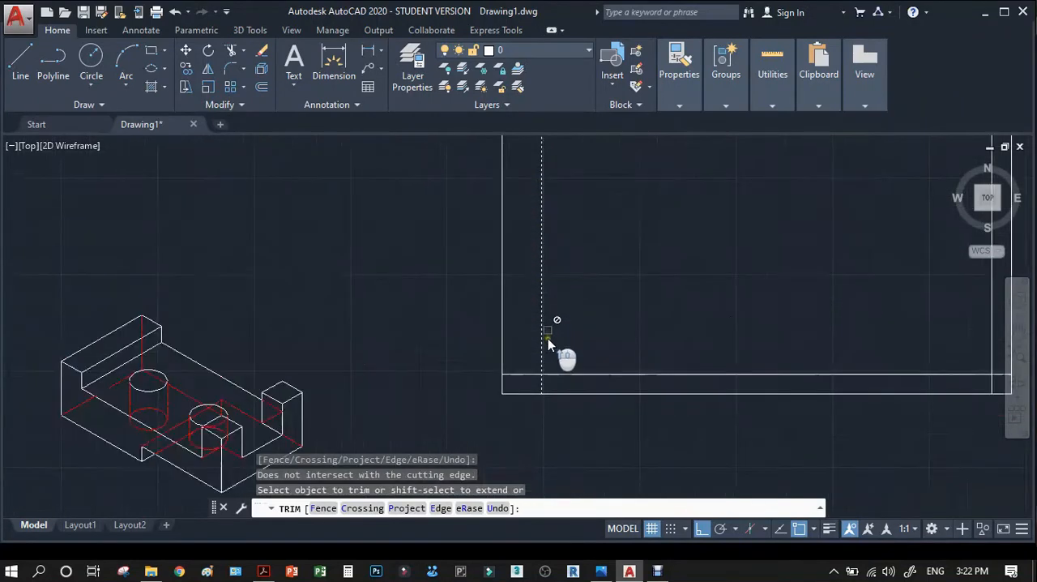
scroll(547, 336, "up", 4)
left_click(528, 406)
left_click(525, 433)
key("Return")
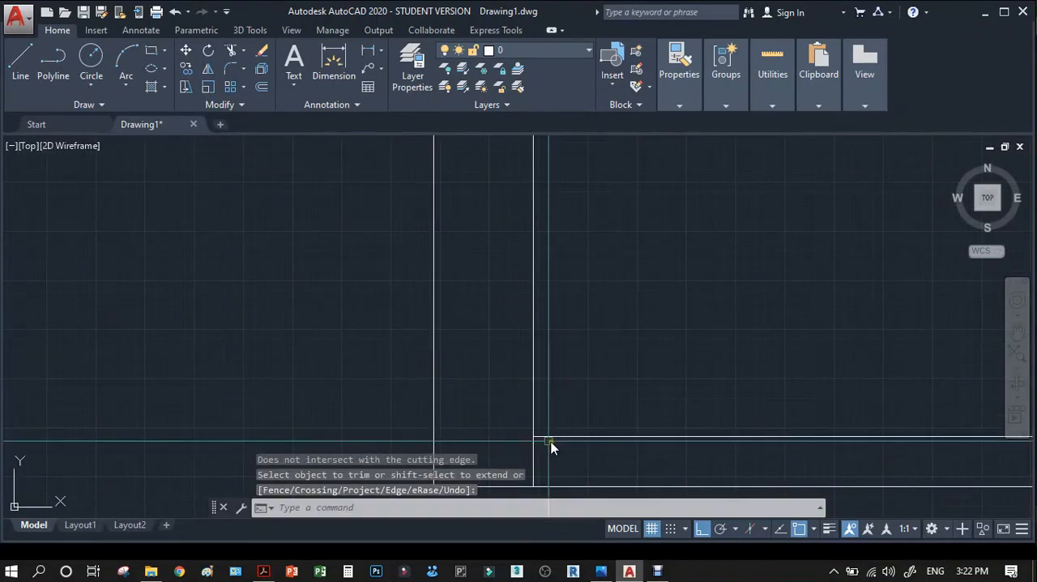
Trim the left margin line's overhang below the bottom margin line.
key("Return")
left_click(551, 438)
key("Return")
left_click(538, 449)
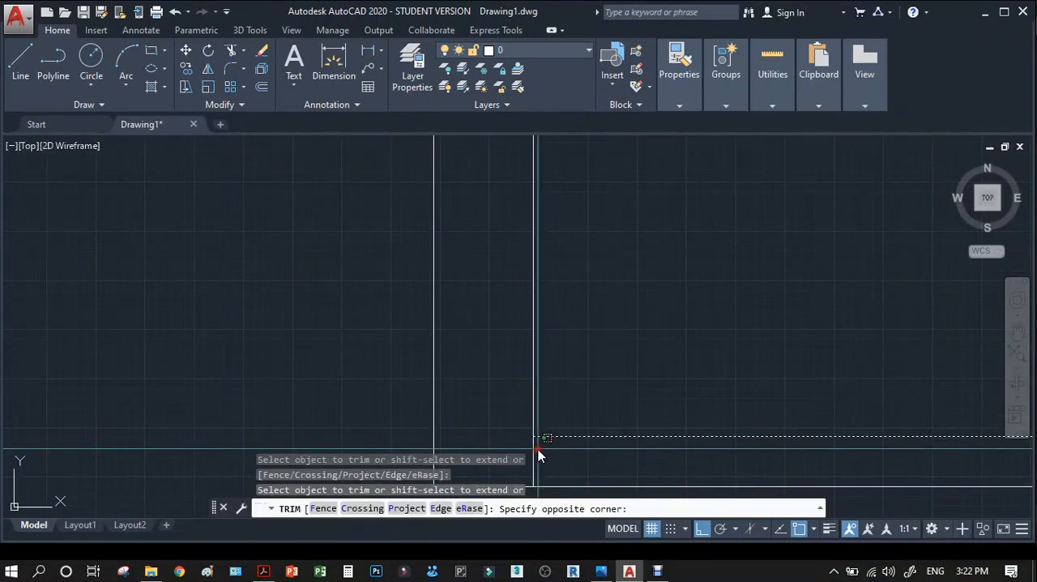
left_click(526, 454)
scroll(534, 337, "down", 5)
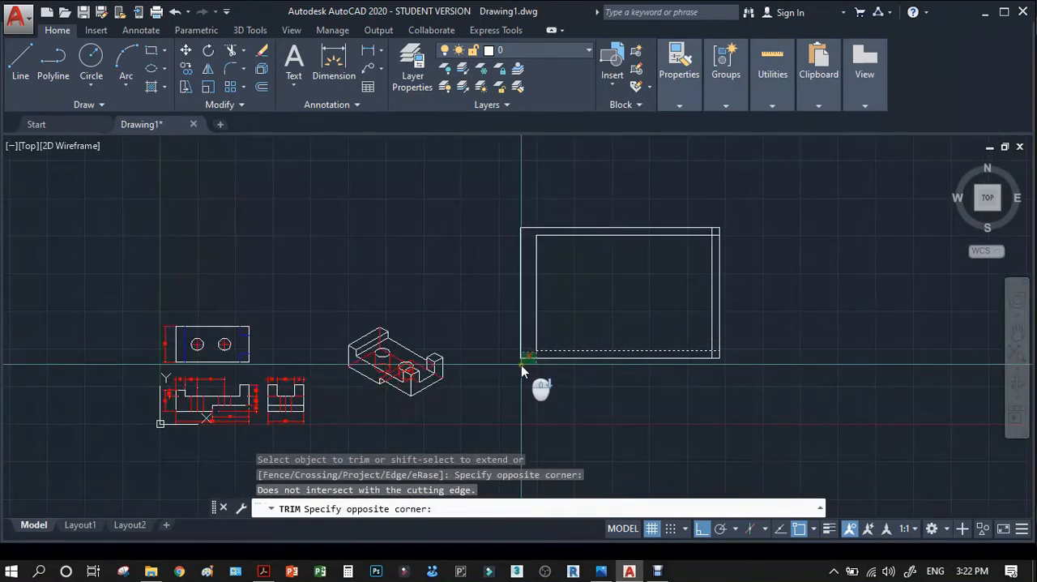
left_click(721, 348)
key("Return")
Trim the overhanging margin line ends at the sheet's upper-right corner.
scroll(731, 297, "up", 6)
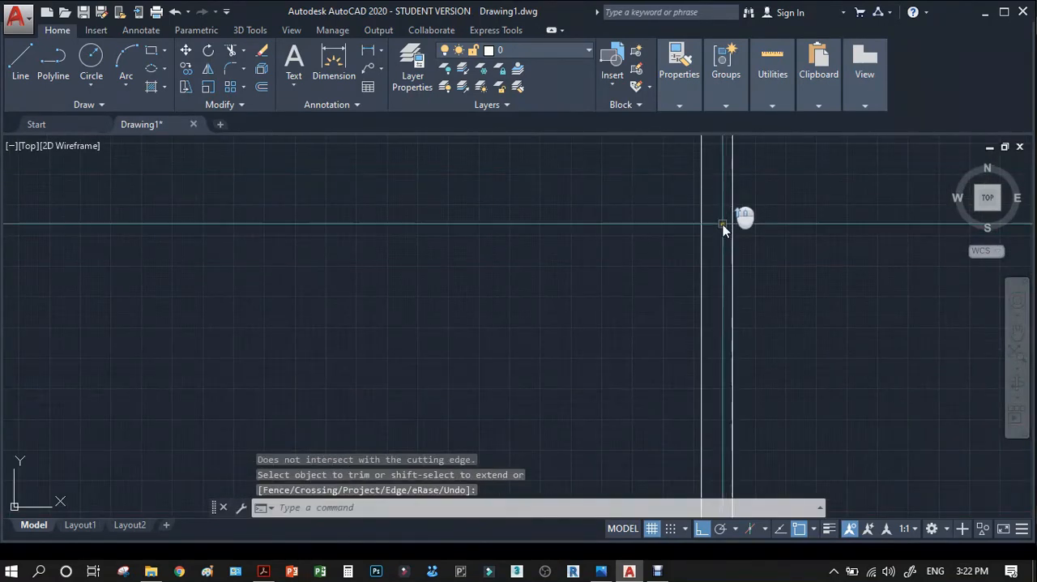
scroll(743, 218, "down", 4)
scroll(727, 208, "up", 4)
key("Return")
left_click(715, 235)
left_click(674, 269)
key("Return")
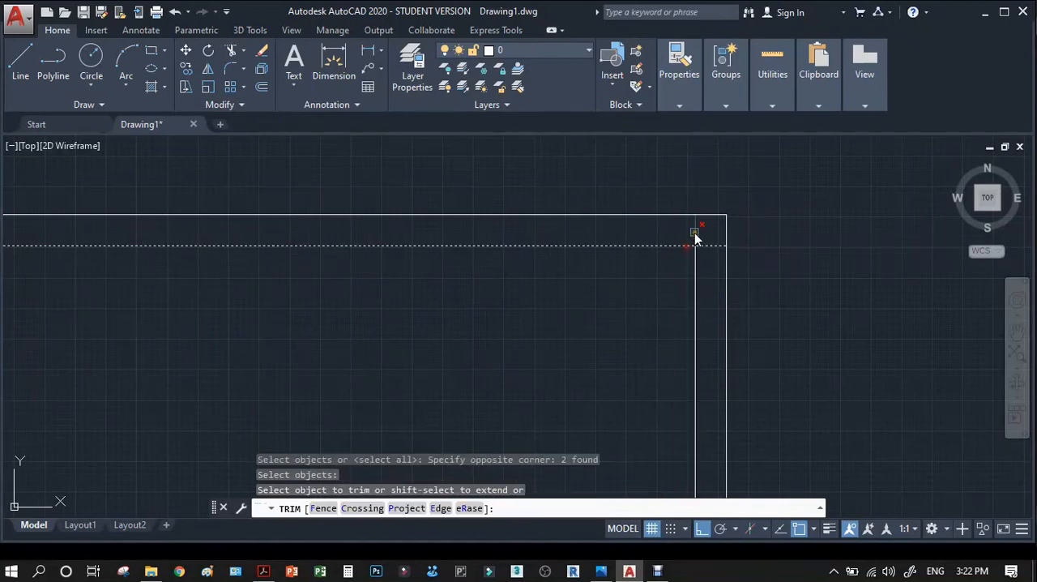
left_click(694, 233)
scroll(705, 245, "down", 5)
Trim the overhanging margin line ends at the sheet's lower-right corner.
left_click(690, 351)
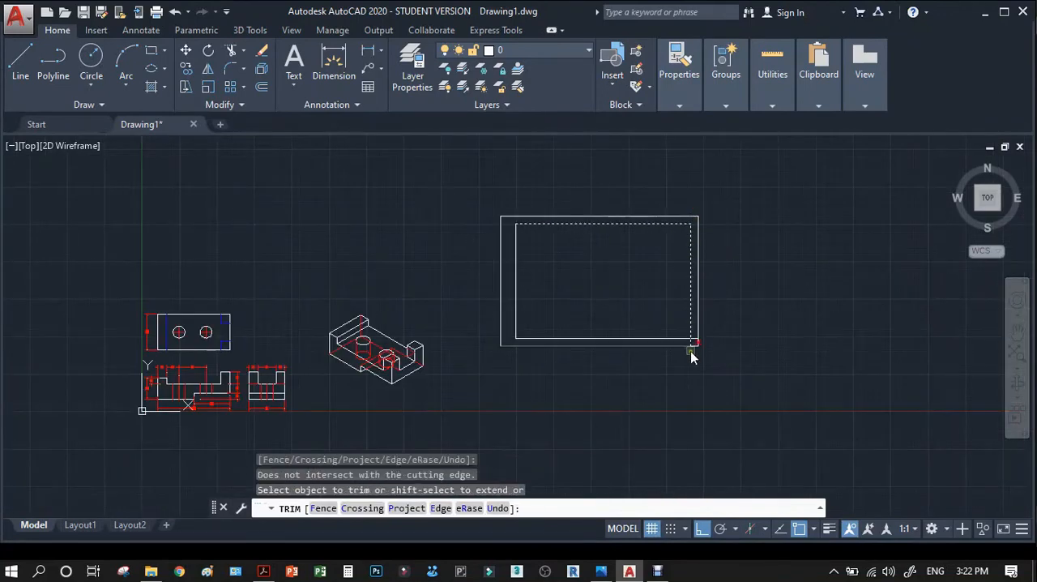
scroll(697, 357, "up", 5)
key("Return")
key("Return")
left_click(710, 252)
left_click(679, 290)
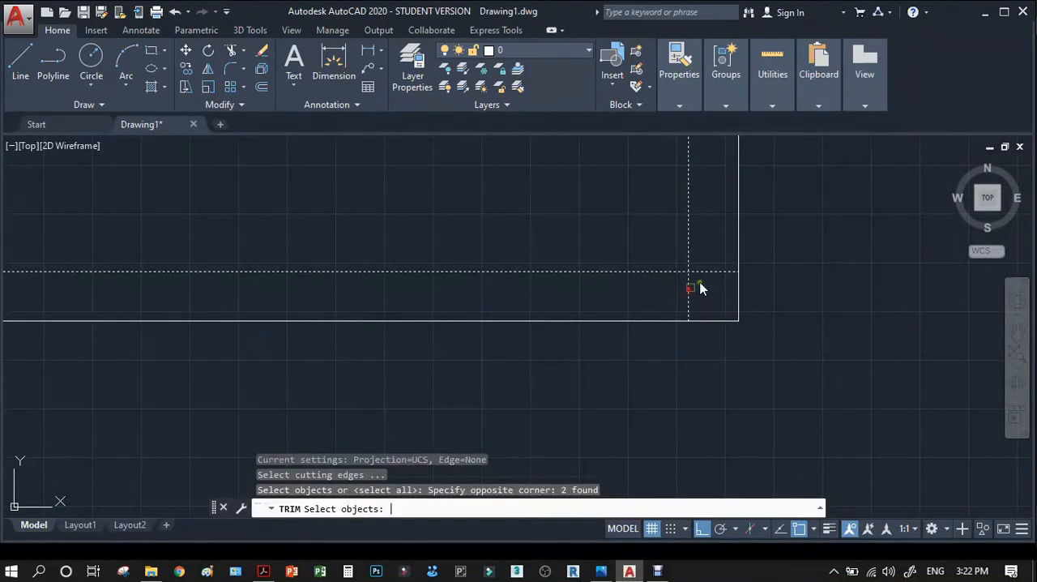
key("Return")
left_click(711, 272)
key("Return")
Try offsetting the bottom margin line upward by 2, and erase the resulting line.
scroll(704, 296, "down", 4)
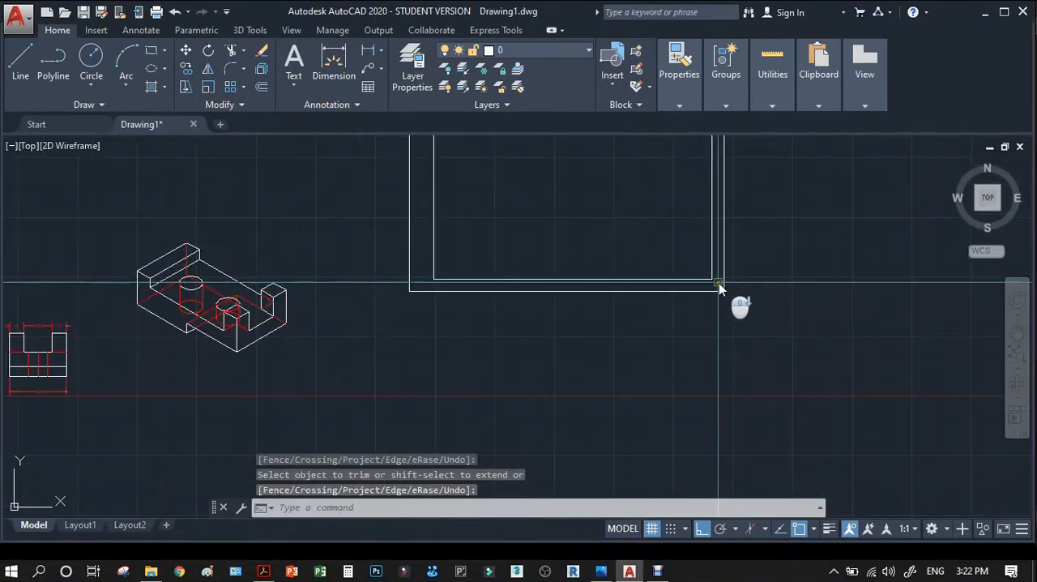
scroll(446, 254, "up", 5)
type("o")
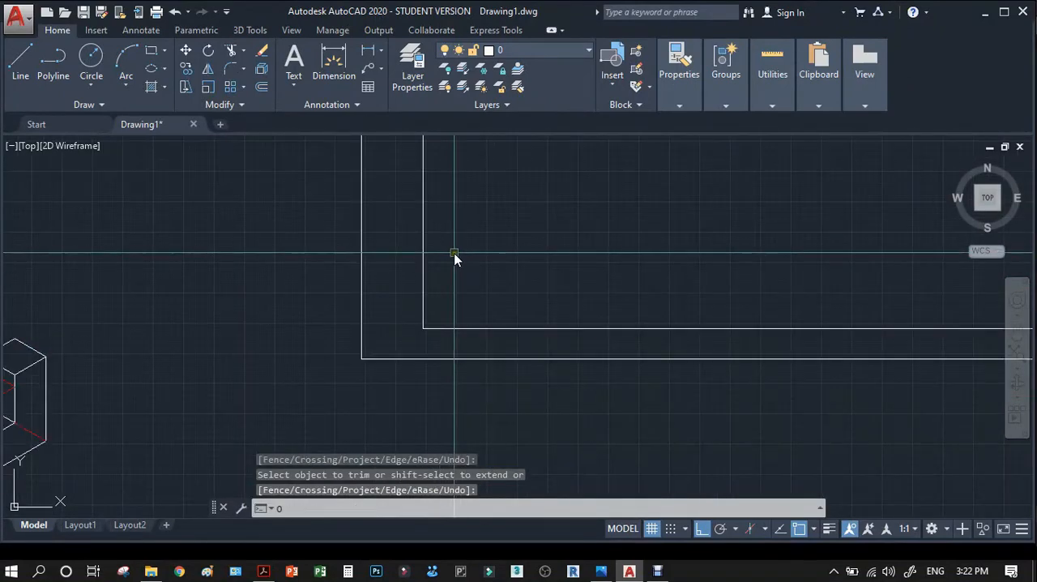
key("Return")
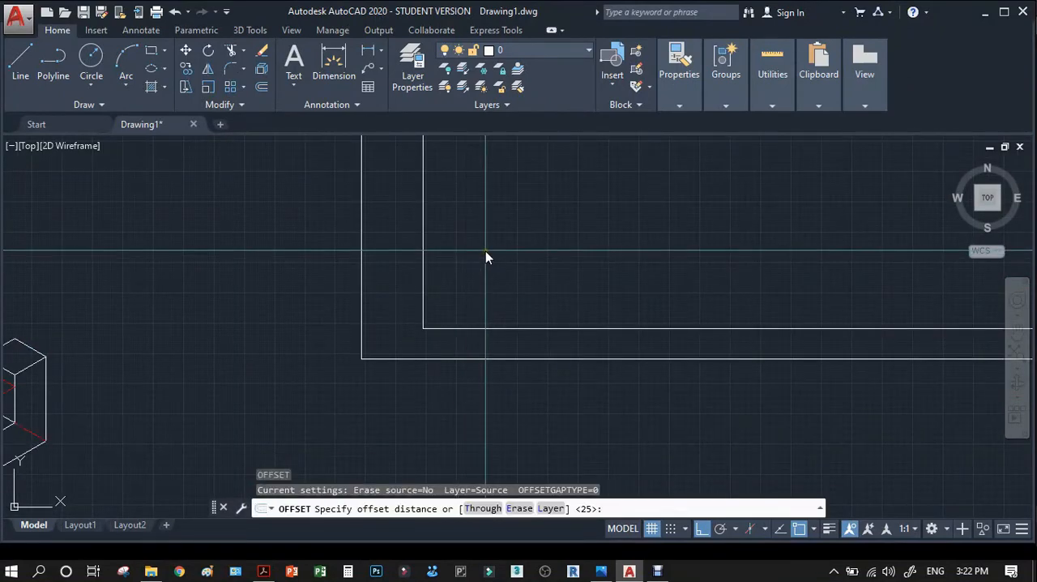
key("Return")
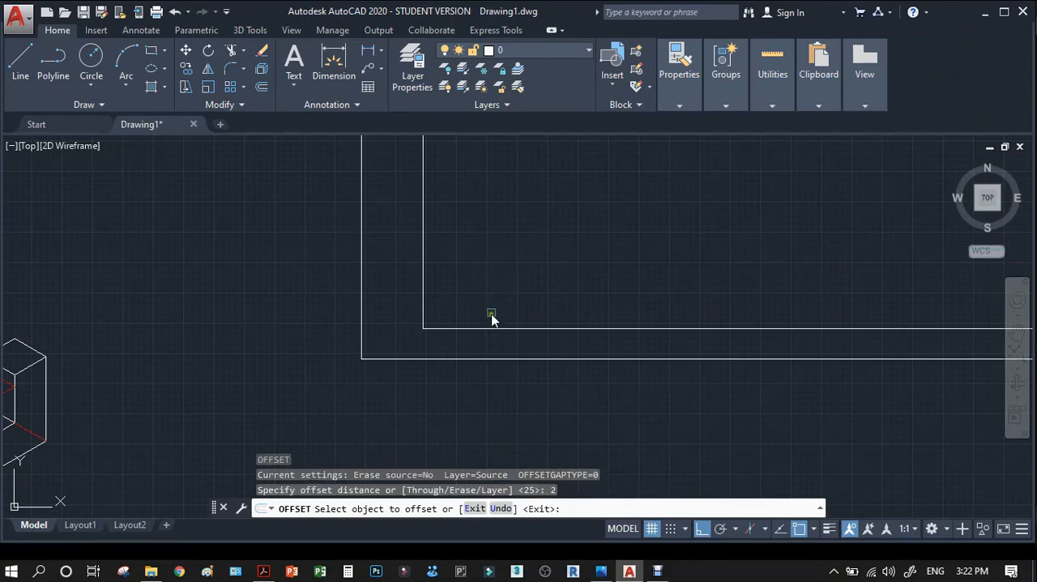
left_click(493, 329)
left_click(492, 274)
key("Return")
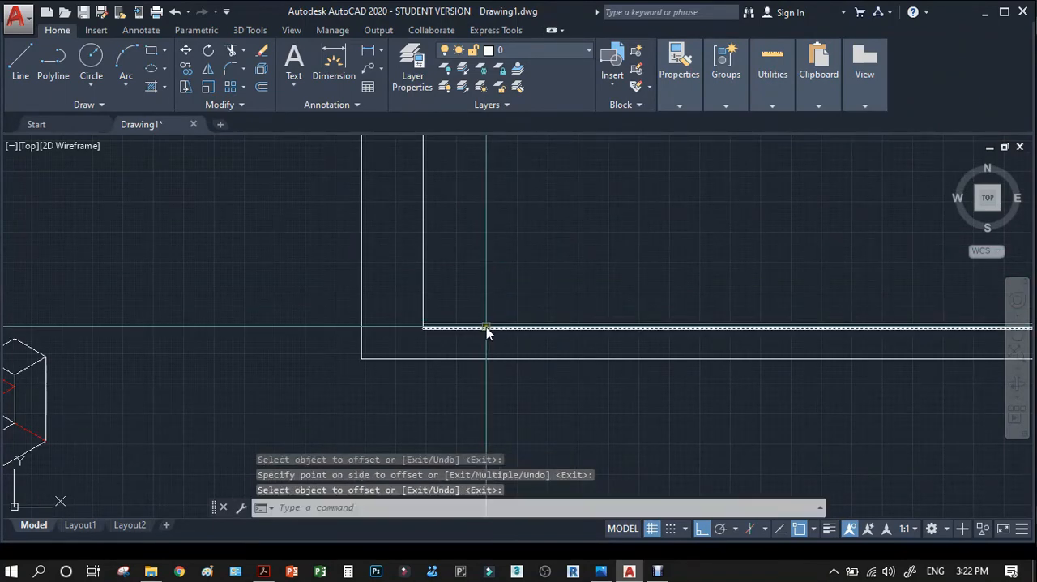
left_click(486, 322)
key("Delete")
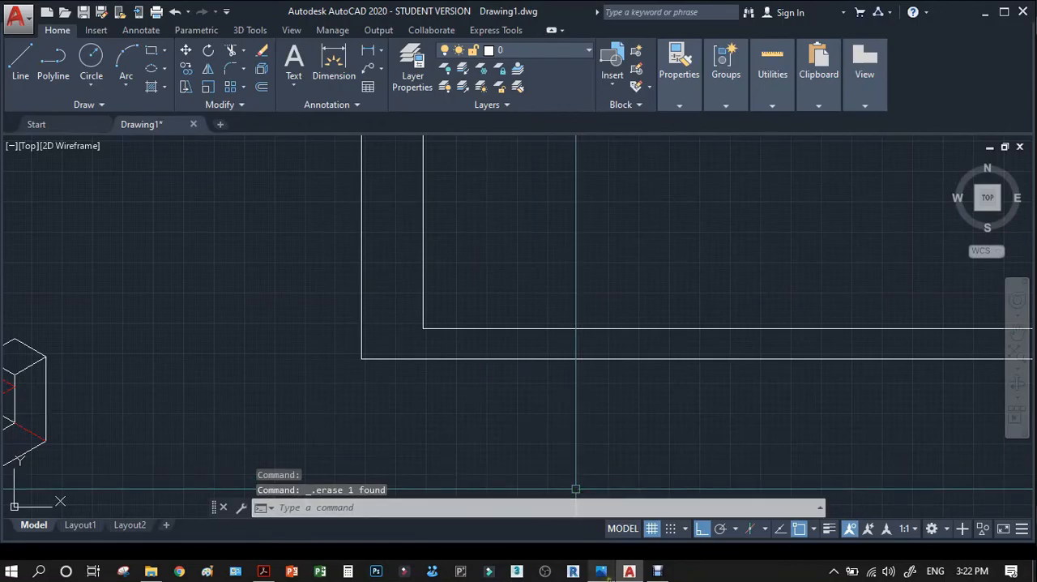
Consult the title block in the reference photo and offset the bottom margin line upward by 20.
left_click(603, 571)
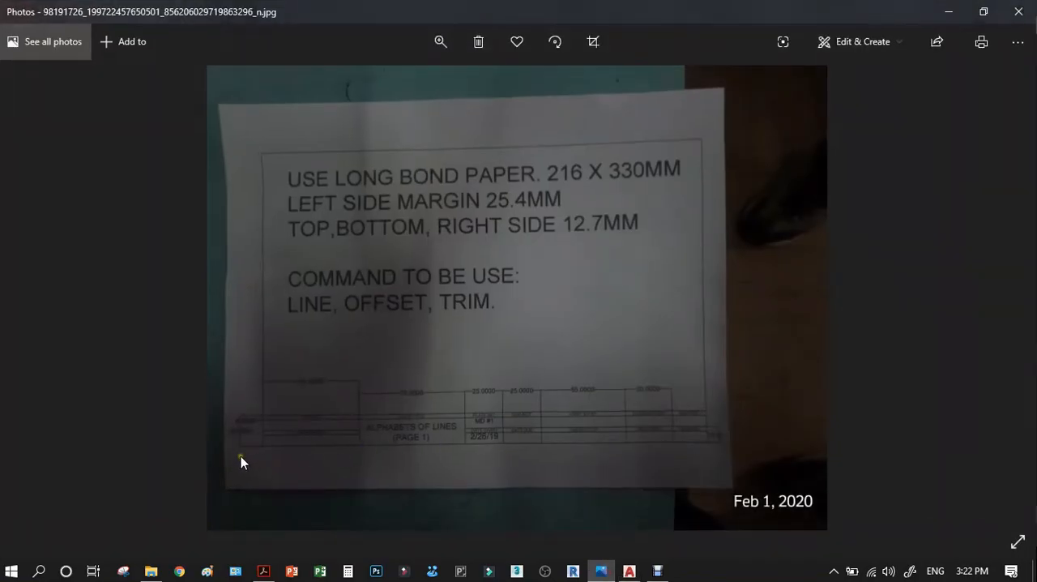
left_click(945, 18)
type("o")
key("Return")
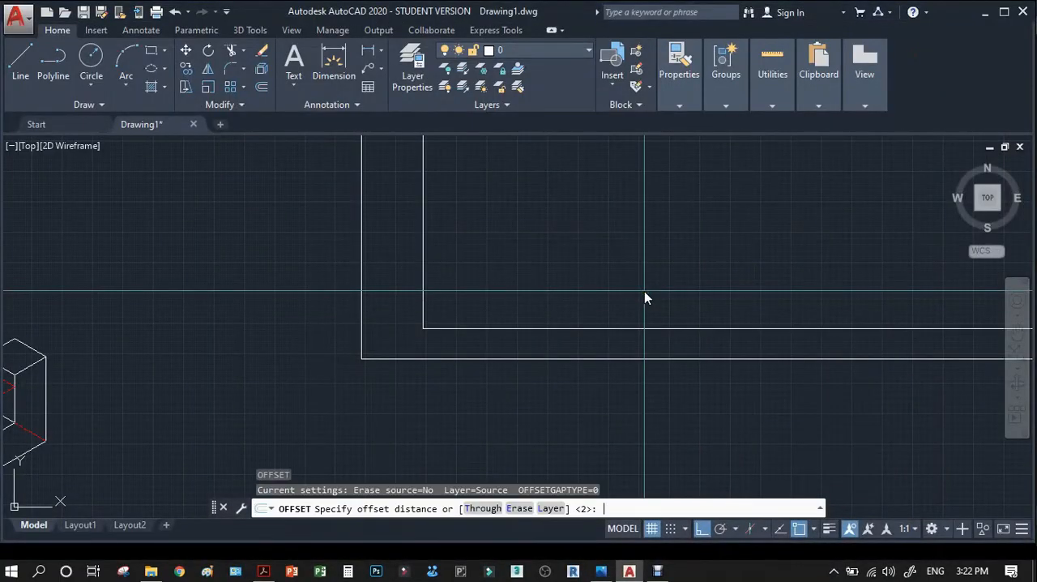
type("20")
key("Return")
left_click(668, 327)
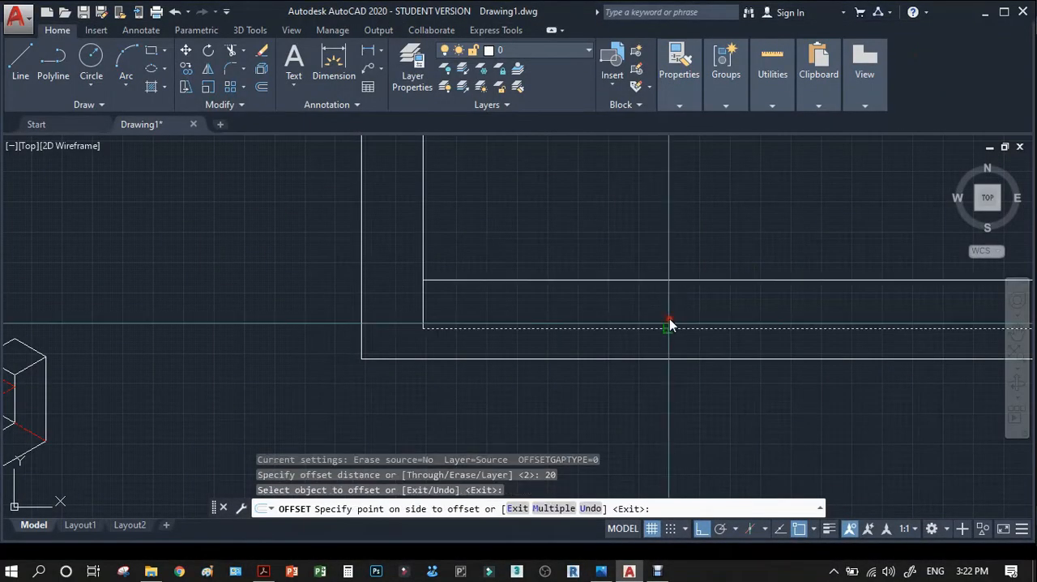
left_click(672, 284)
key("Return")
Offset the title block's top line downward by 3.
key("Return")
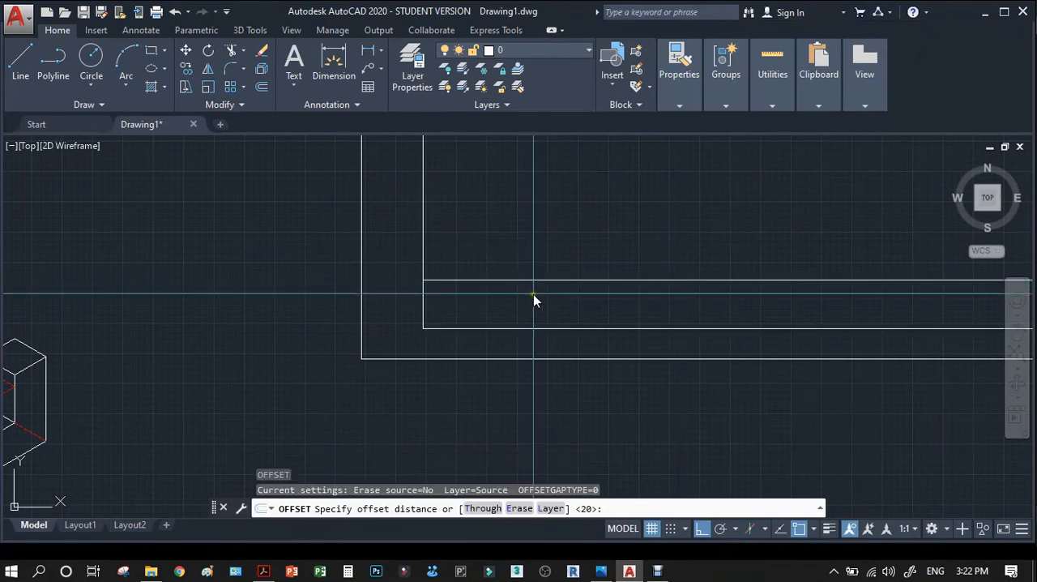
type("3")
key("Return")
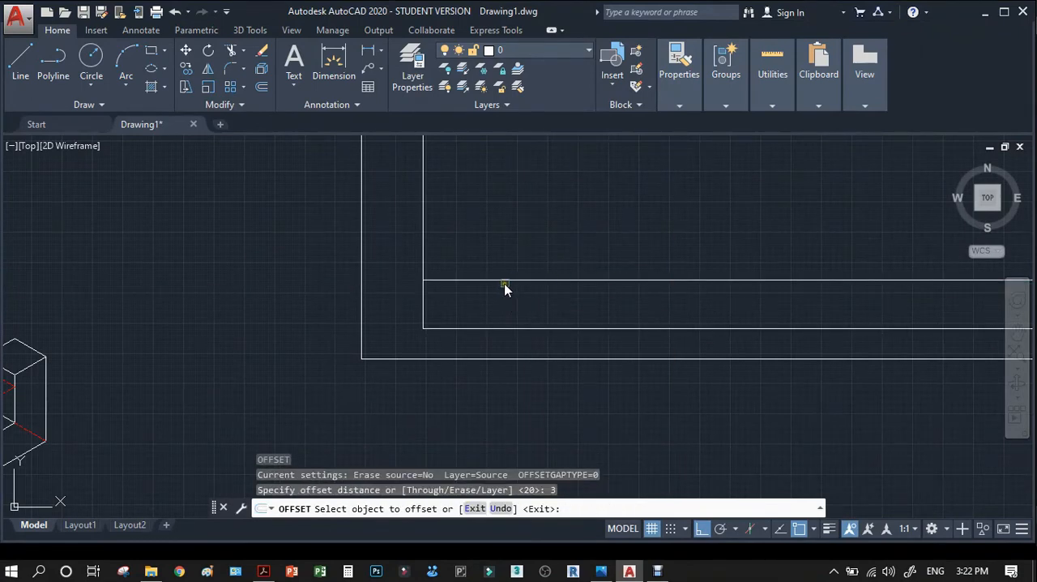
left_click(506, 284)
left_click(504, 306)
scroll(429, 332, "up", 4)
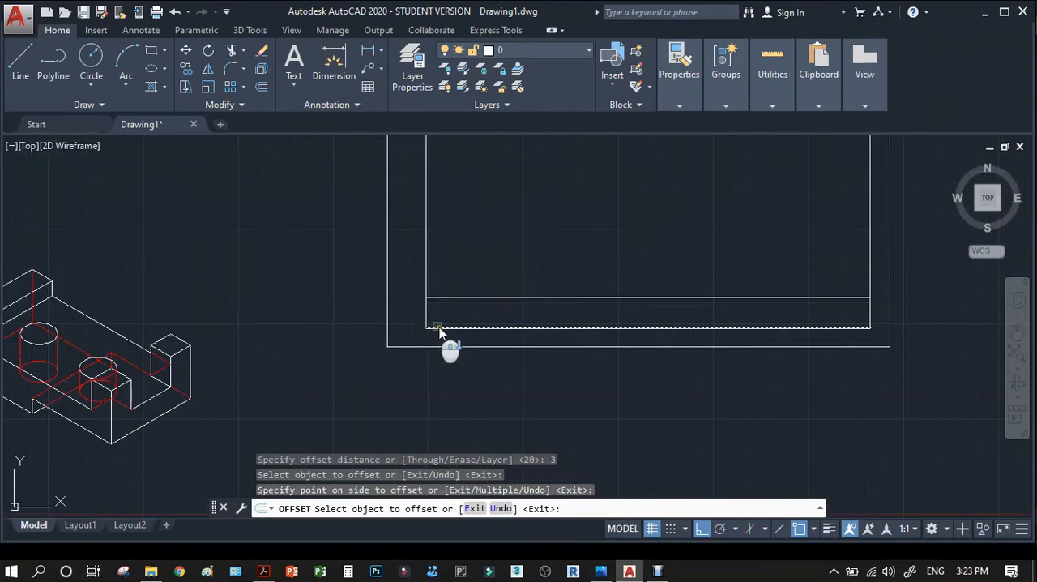
scroll(444, 323, "down", 1)
key("Return")
Offset the title block's top line downward by 10 to form its middle row line.
key("Return")
type("10")
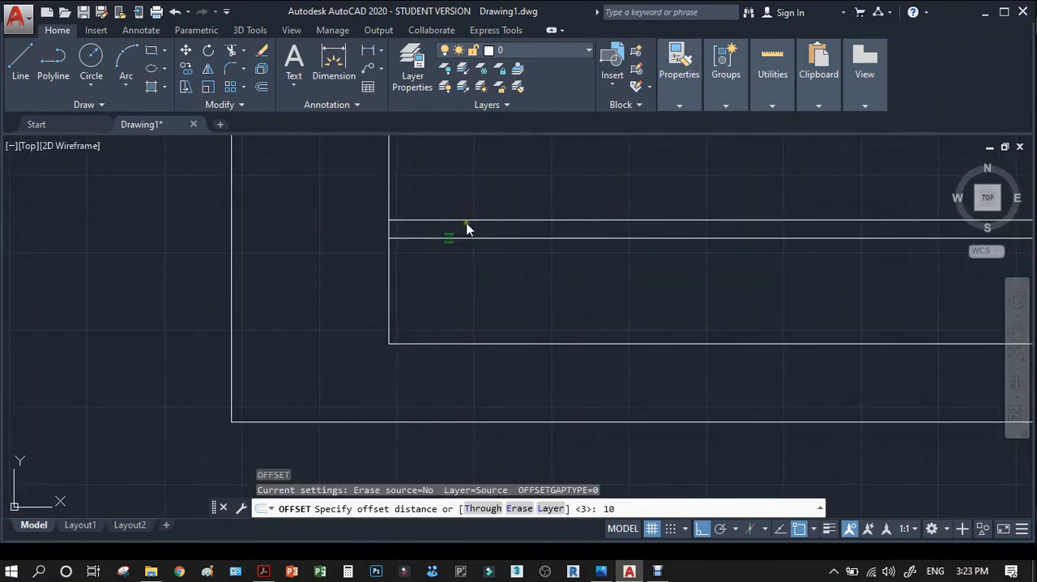
key("Return")
left_click(465, 221)
left_click(455, 296)
Offset the title block's middle row line downward by 3 and consult the title block in the reference photo.
key("Return")
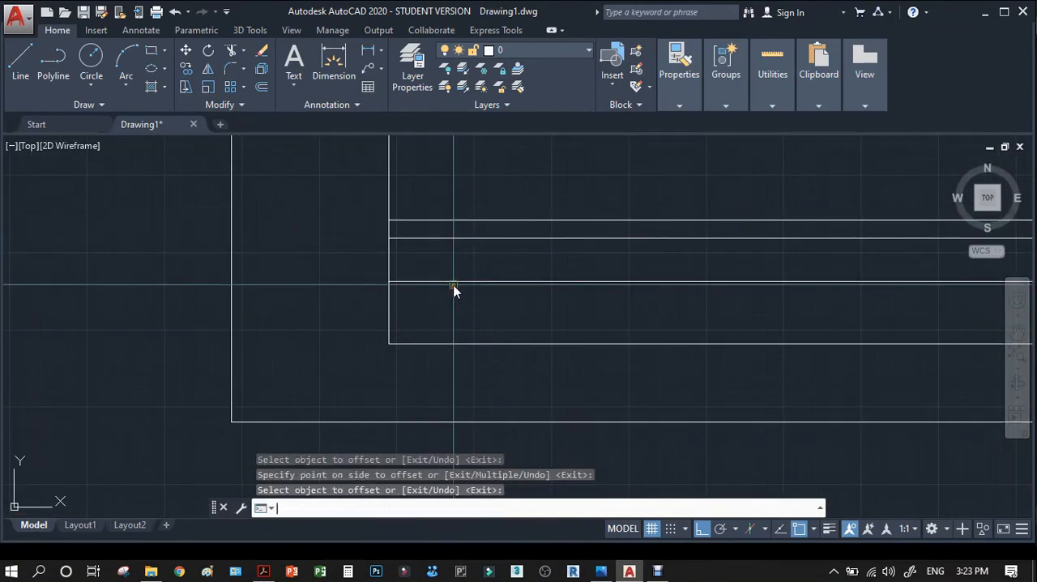
key("Return")
type("3")
key("Return")
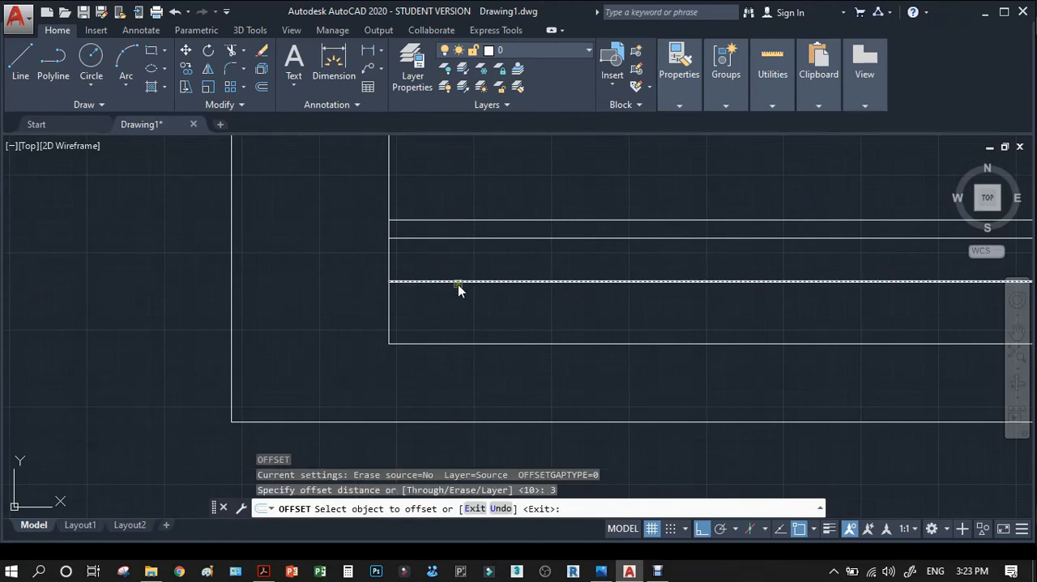
left_click(457, 282)
left_click(454, 313)
scroll(364, 284, "down", 5)
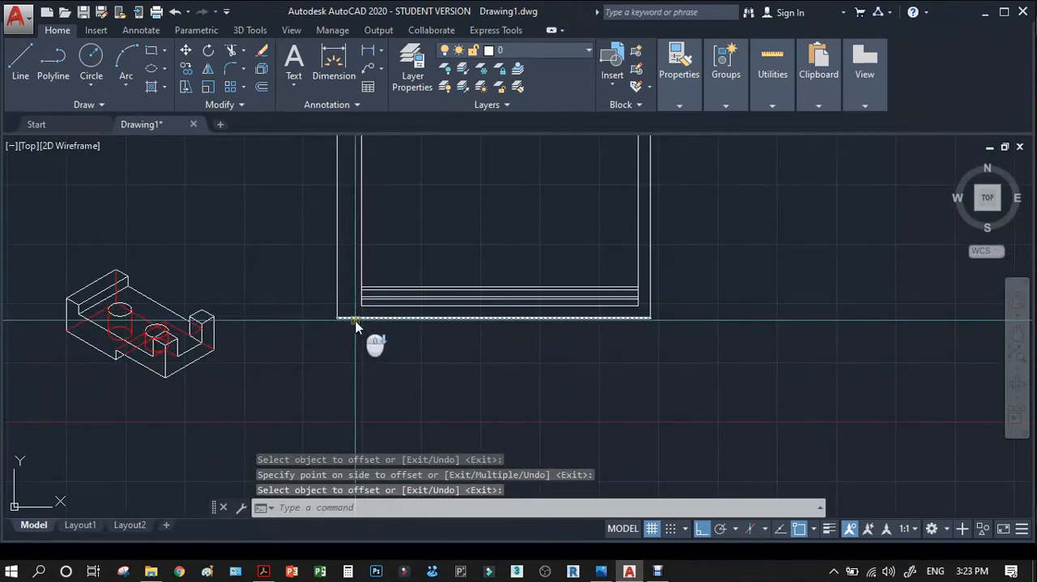
left_click(603, 569)
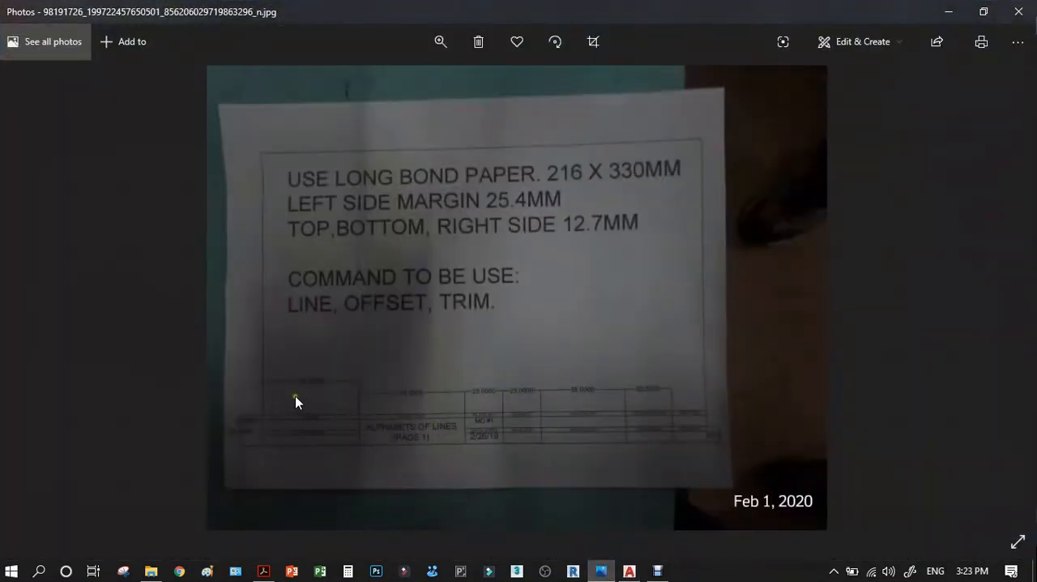
left_click(950, 11)
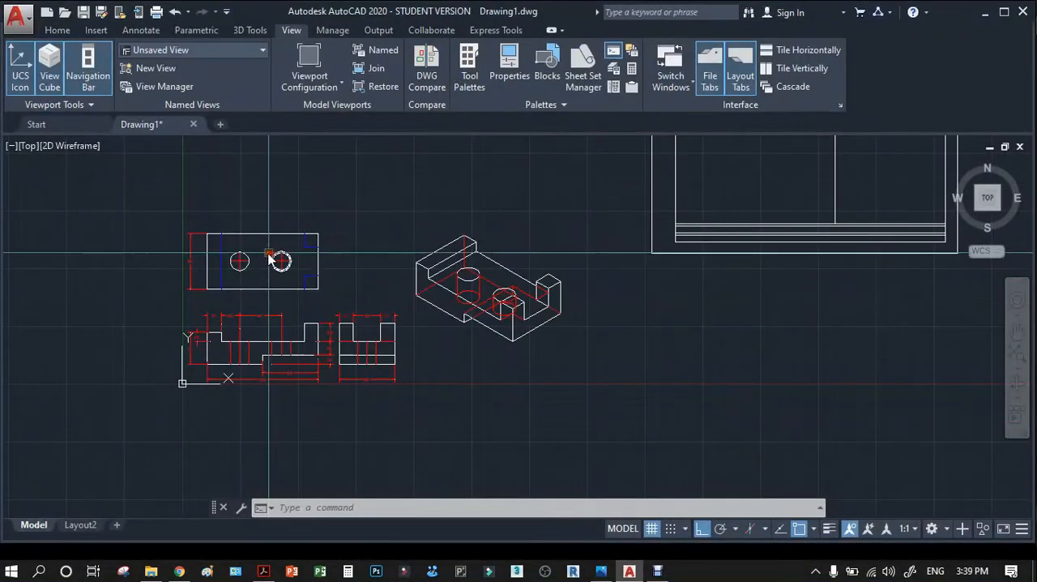
scroll(259, 253, "up", 3)
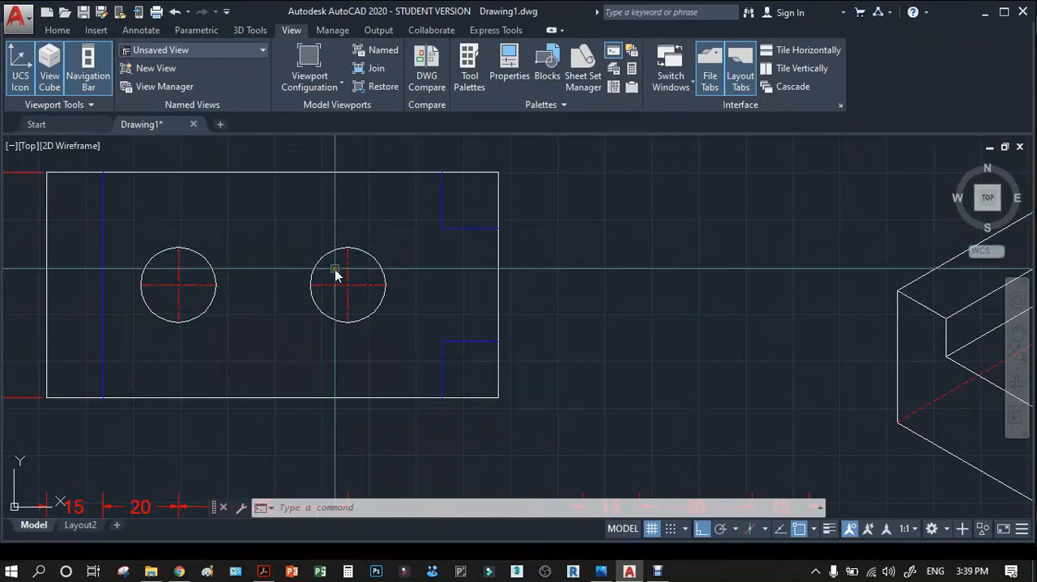
Start a quick leader at the centre of the top view's hole nearest the notches, extending horizontally about 22 mm toward them.
scroll(368, 295, "down", 2)
type("le")
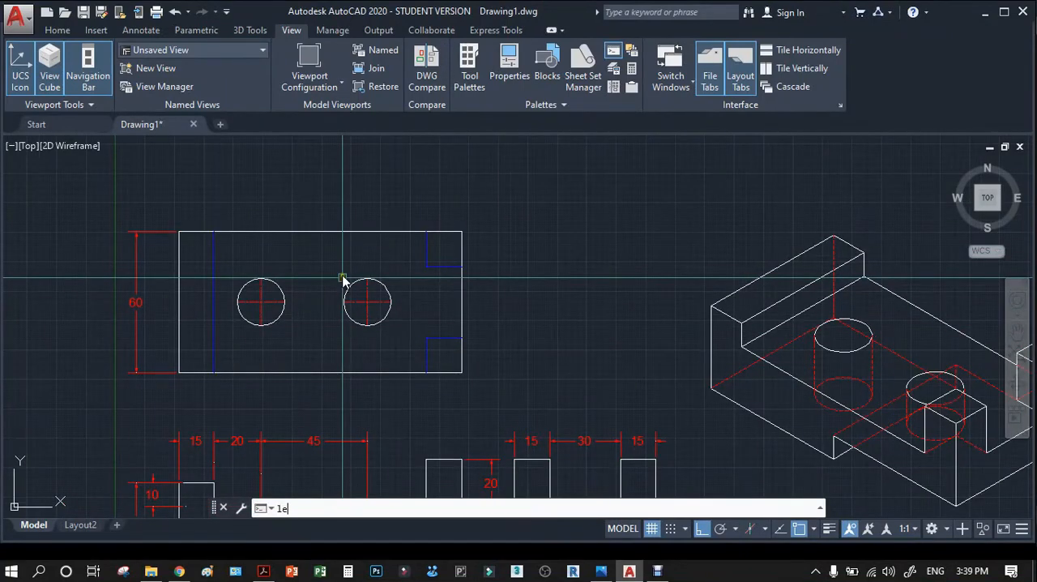
key("Return")
scroll(345, 289, "up", 3)
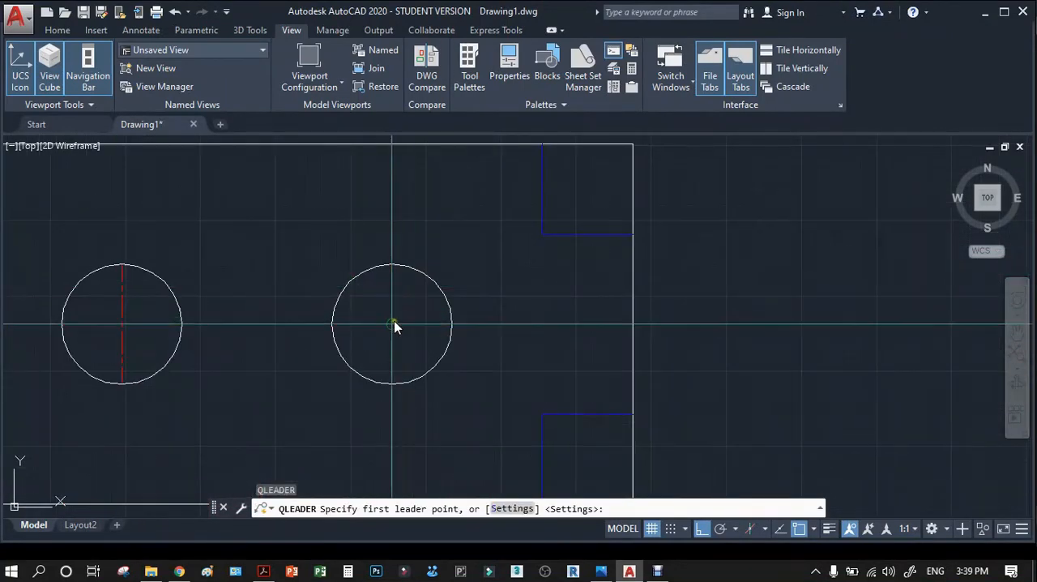
left_click(392, 325)
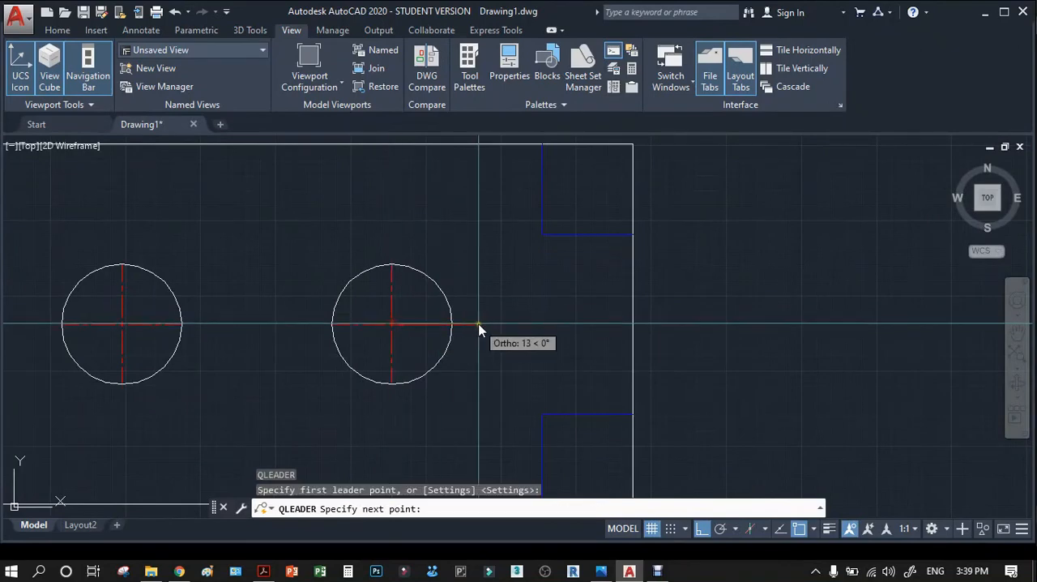
left_click(526, 339)
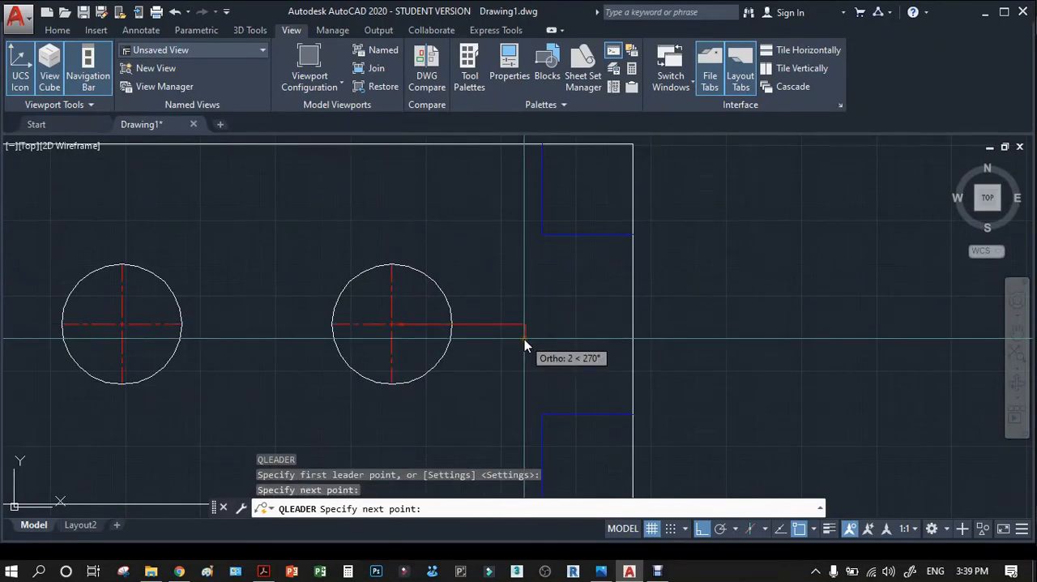
left_click(524, 338)
key("Return")
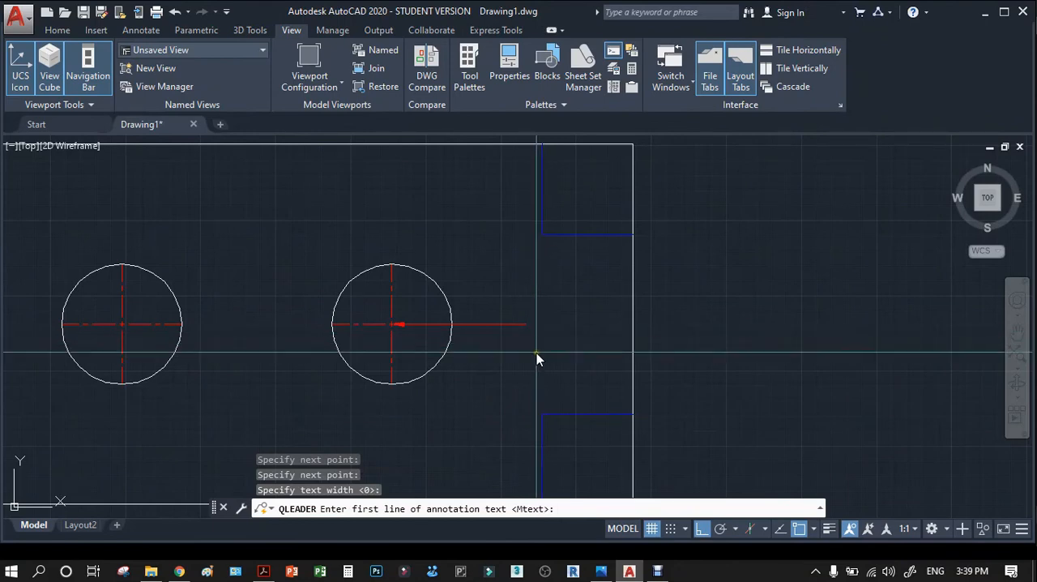
Consult the reference PDF for the hole note and annotate the leader with "2 HOLES DIAMTER 20mm".
type("2 h")
key("BackSpace")
key("BackSpace")
key("BackSpace")
type("HOLSE")
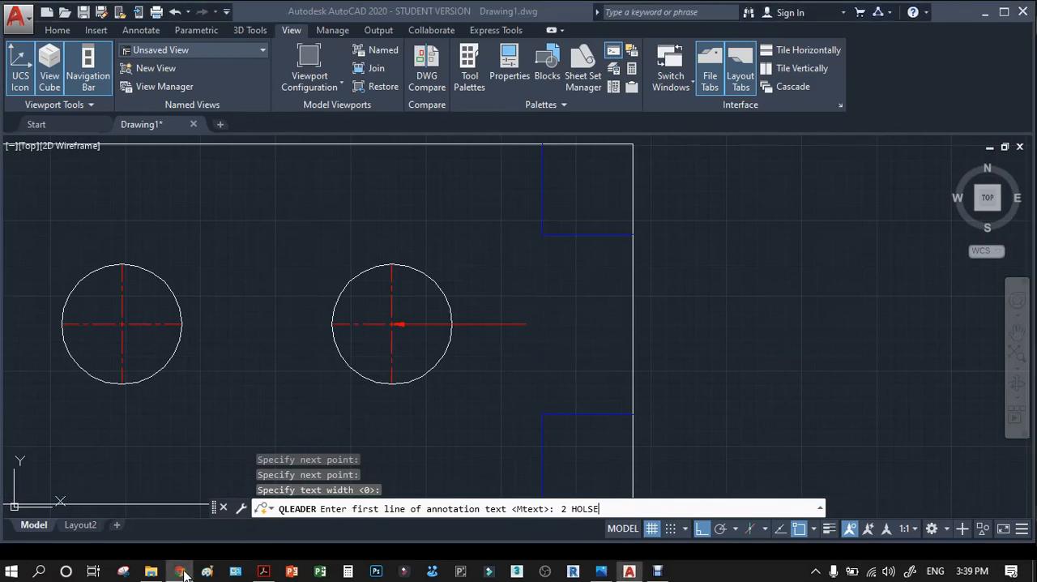
left_click(262, 571)
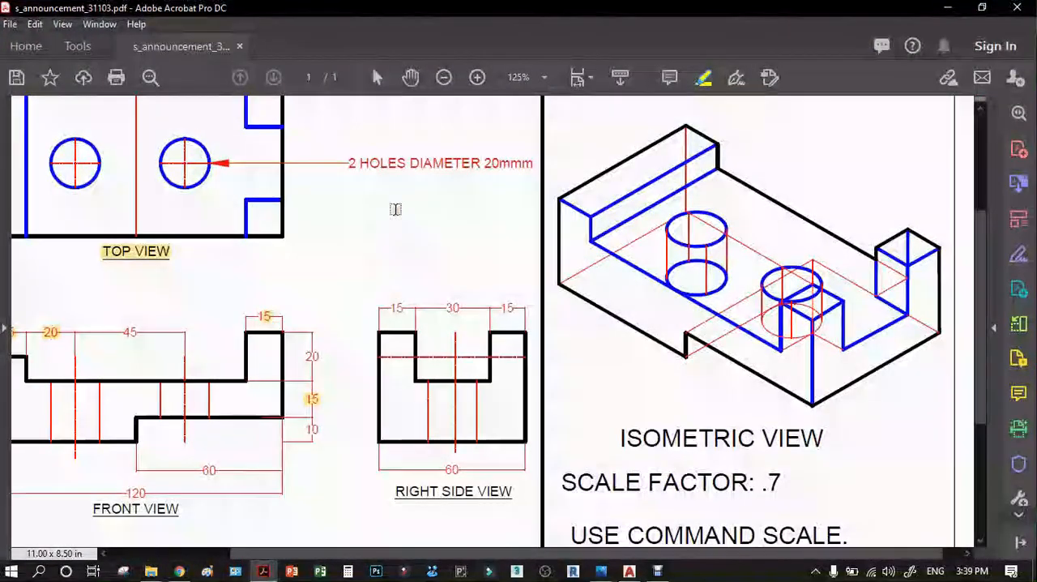
left_click(949, 8)
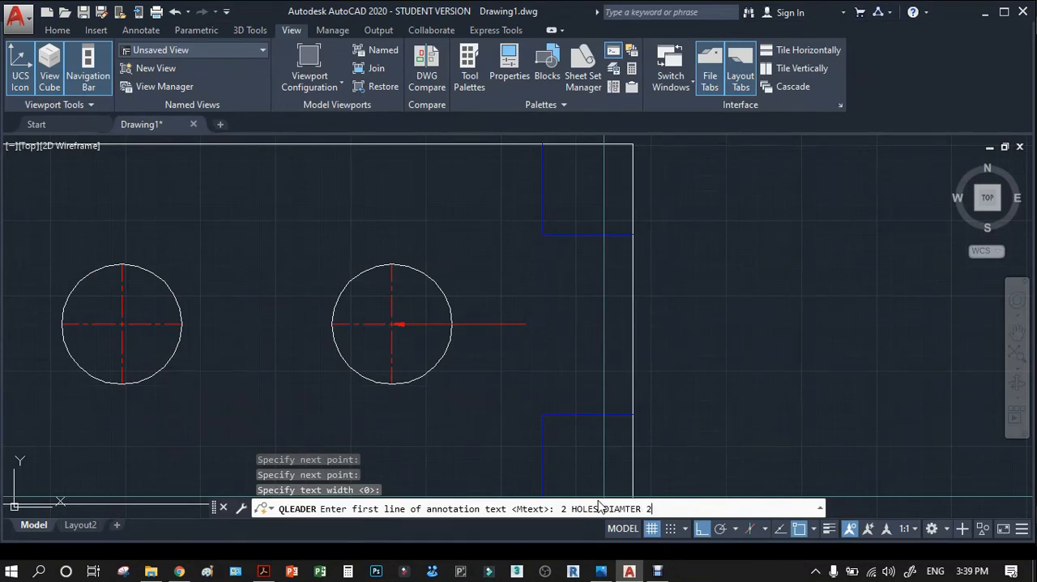
key("Return")
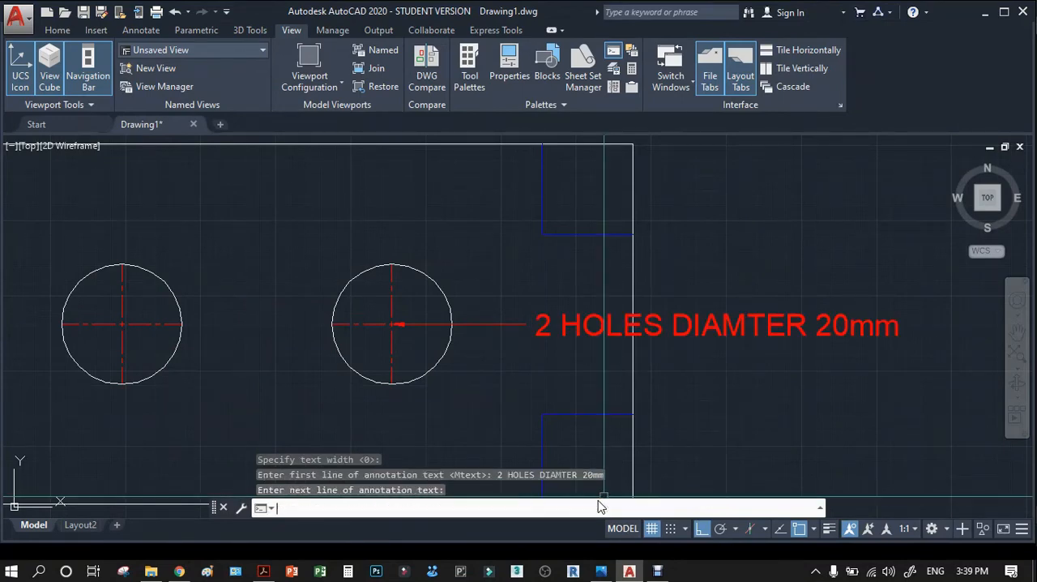
Move the 20, 15 and 10 vertical dimensions between the front and right side views slightly closer to the front view.
scroll(254, 157, "down", 5)
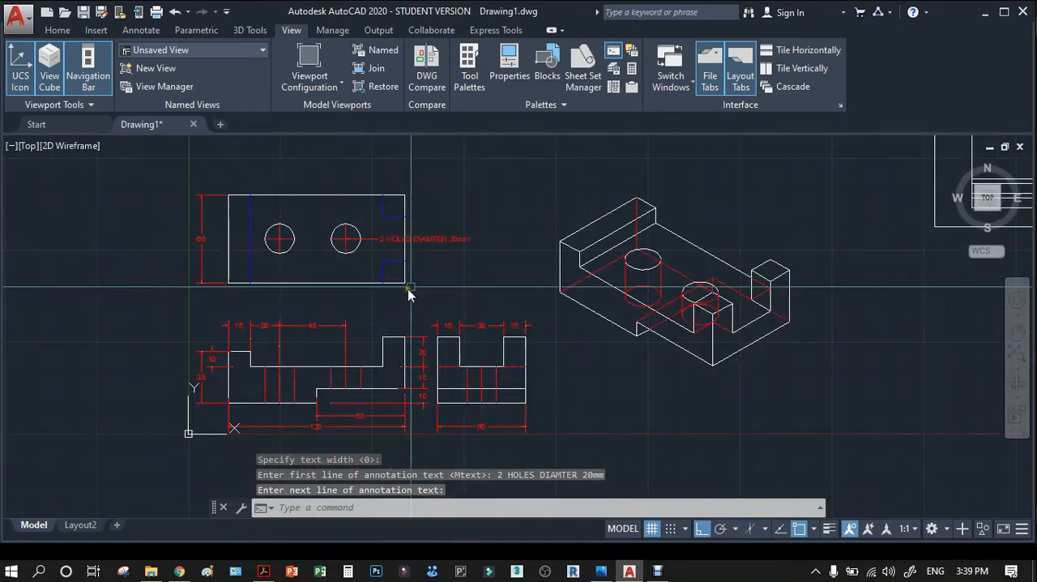
scroll(328, 408, "up", 2)
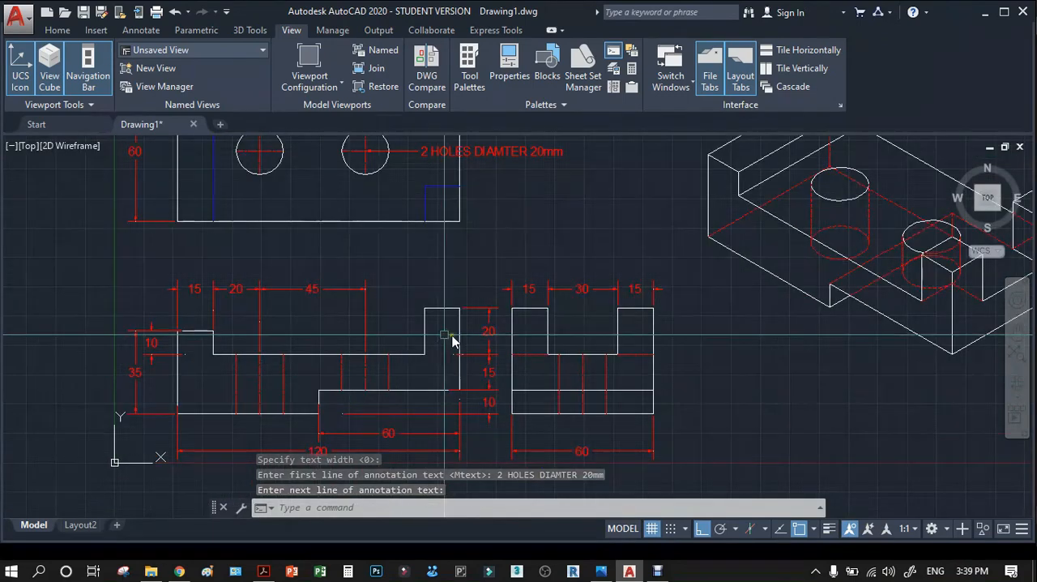
scroll(507, 277, "down", 3)
scroll(511, 381, "up", 3)
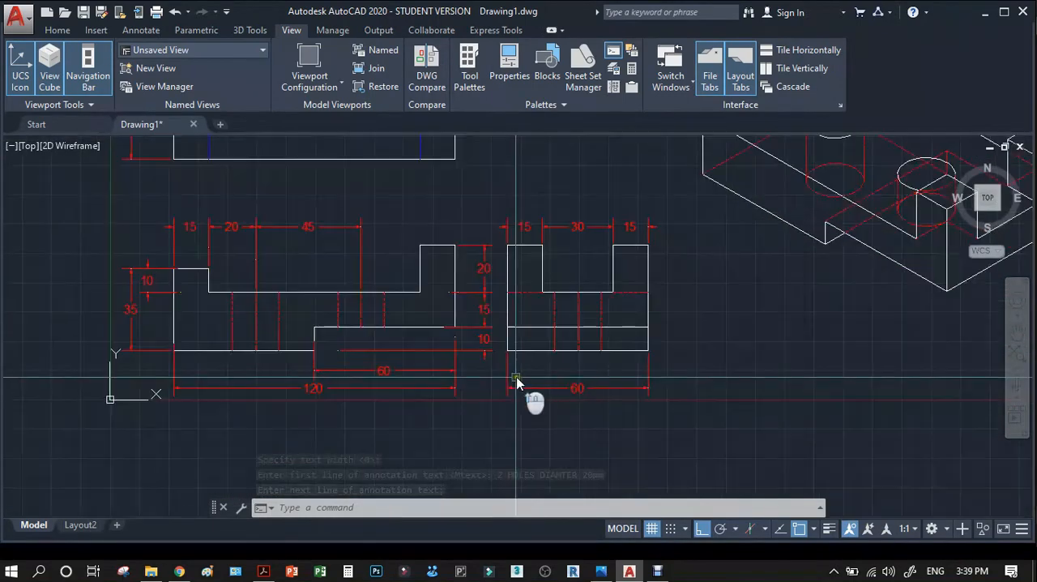
type("m")
key("Return")
scroll(500, 253, "up", 4)
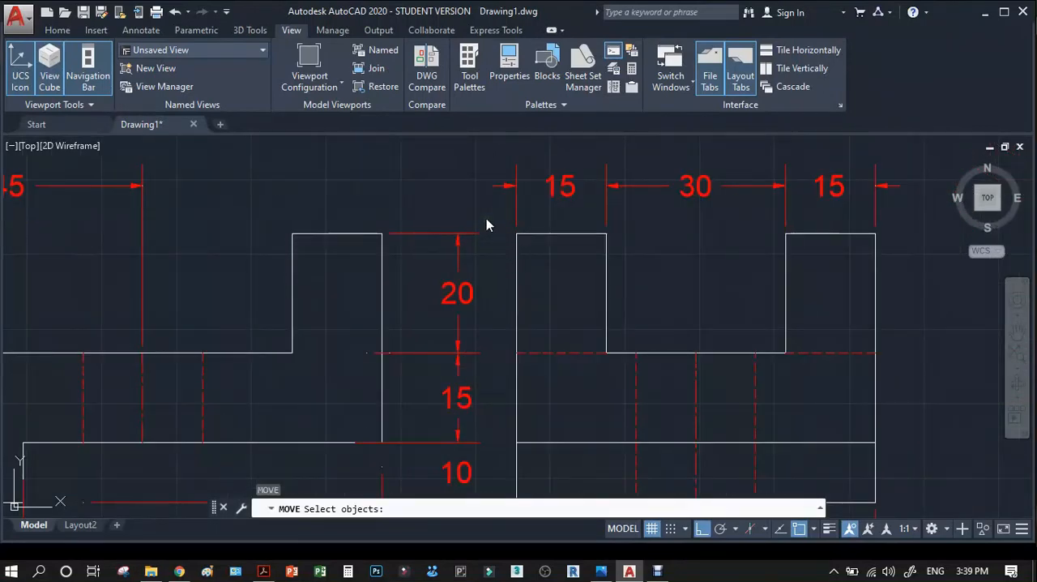
scroll(486, 224, "down", 2)
left_click(488, 228)
left_click(464, 405)
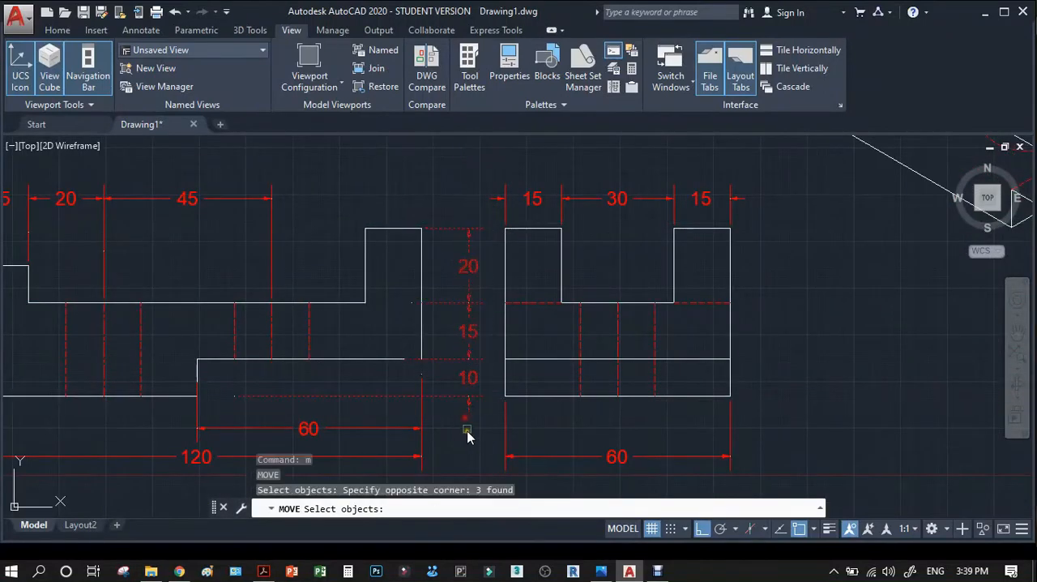
key("Return")
left_click(481, 438)
left_click(470, 436)
scroll(543, 336, "down", 2)
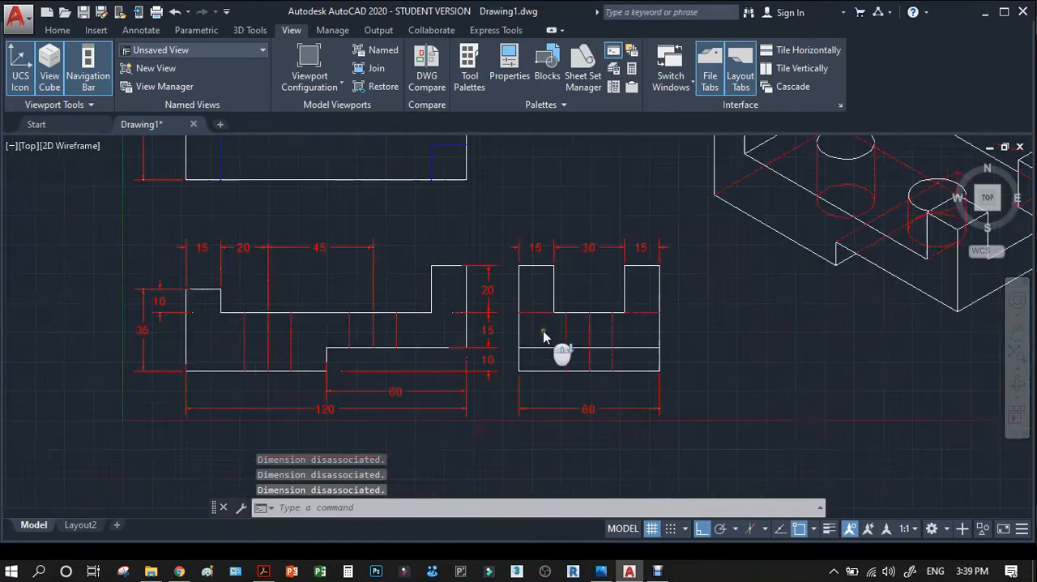
Delete Layout2 and add a new layout to the drawing.
scroll(543, 336, "down", 3)
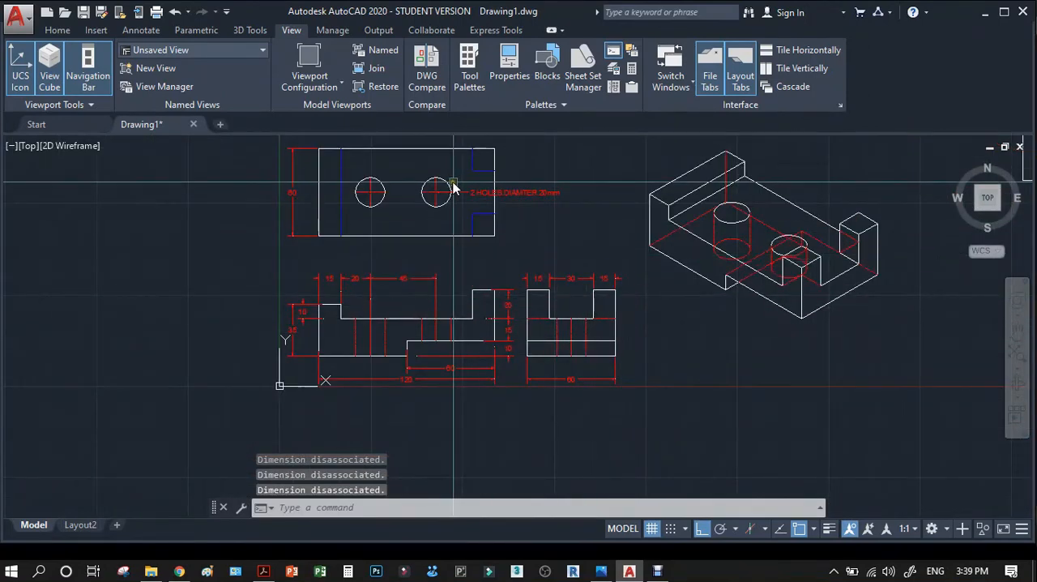
scroll(454, 188, "up", 3)
scroll(427, 185, "down", 6)
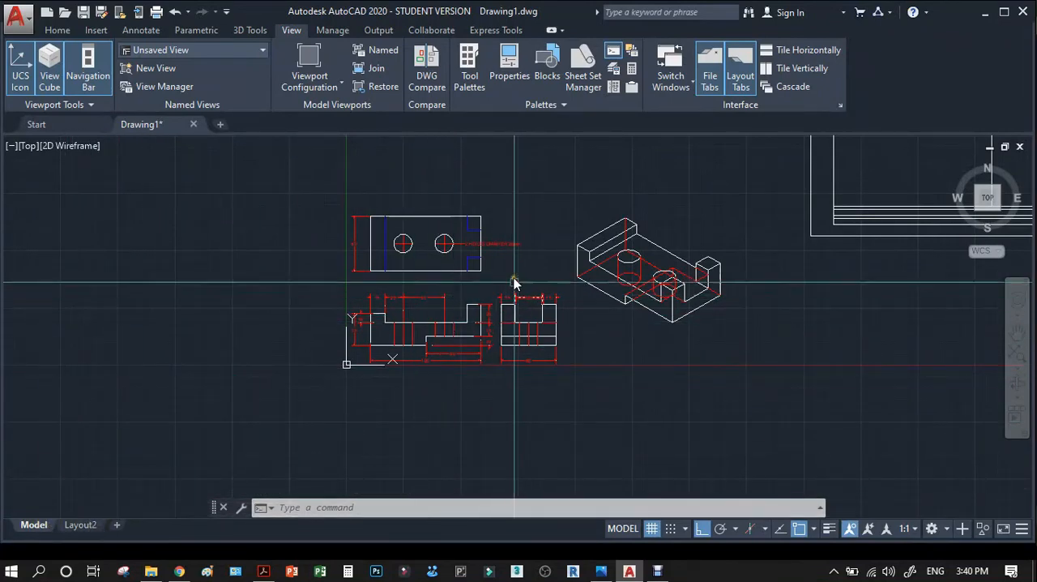
right_click(92, 525)
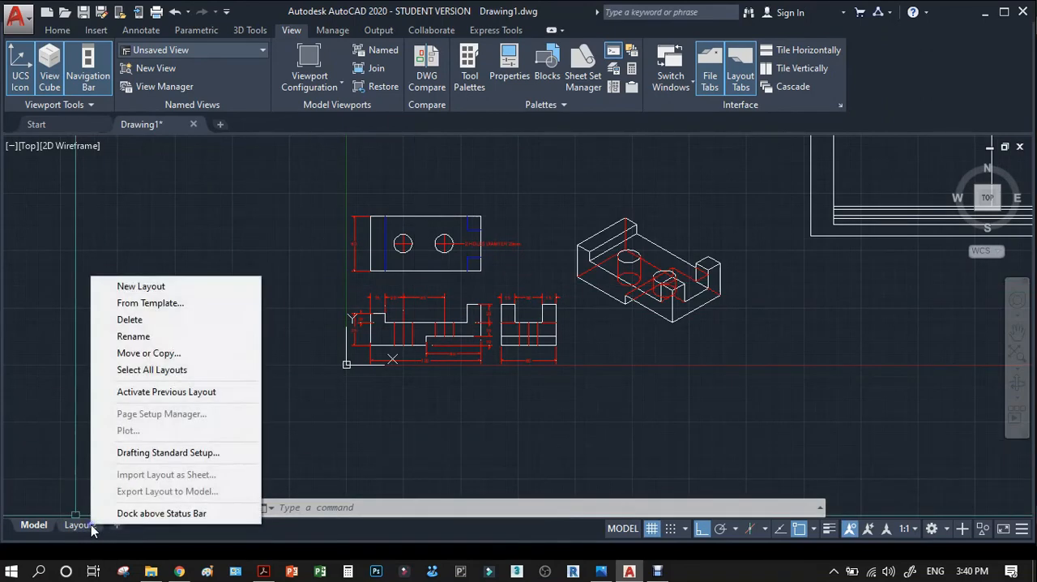
left_click(136, 320)
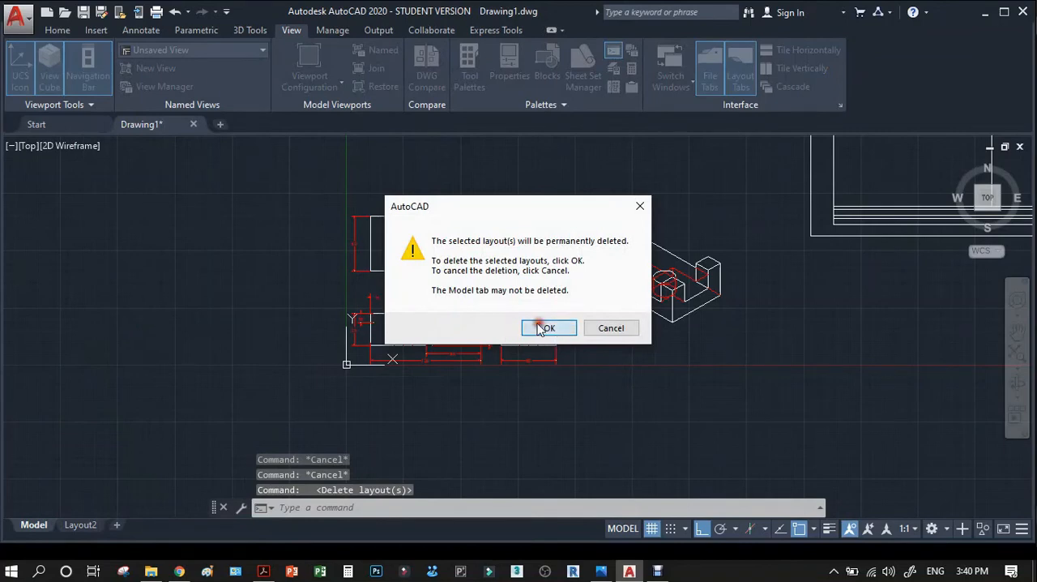
left_click(541, 328)
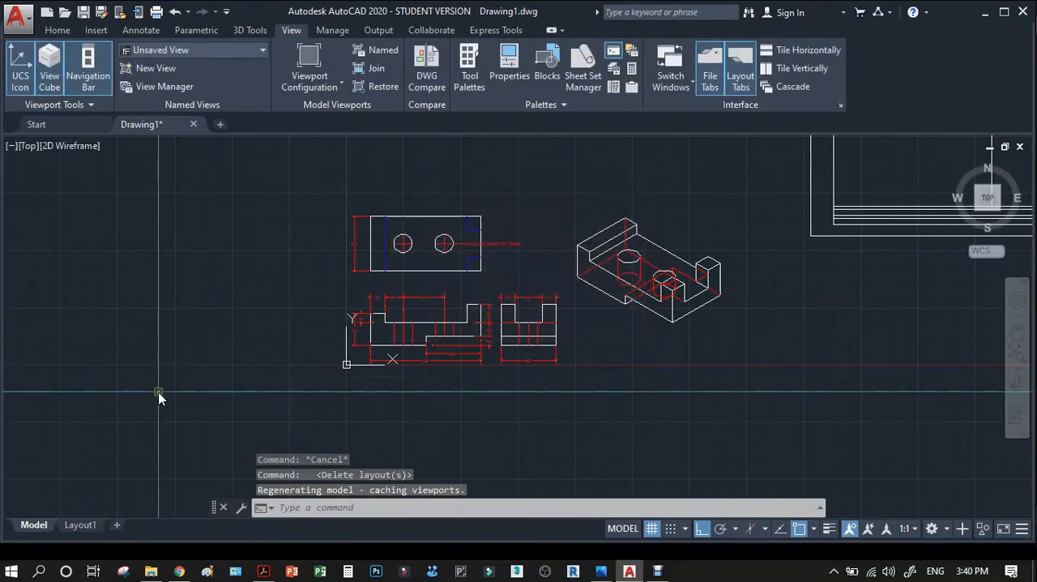
left_click(117, 526)
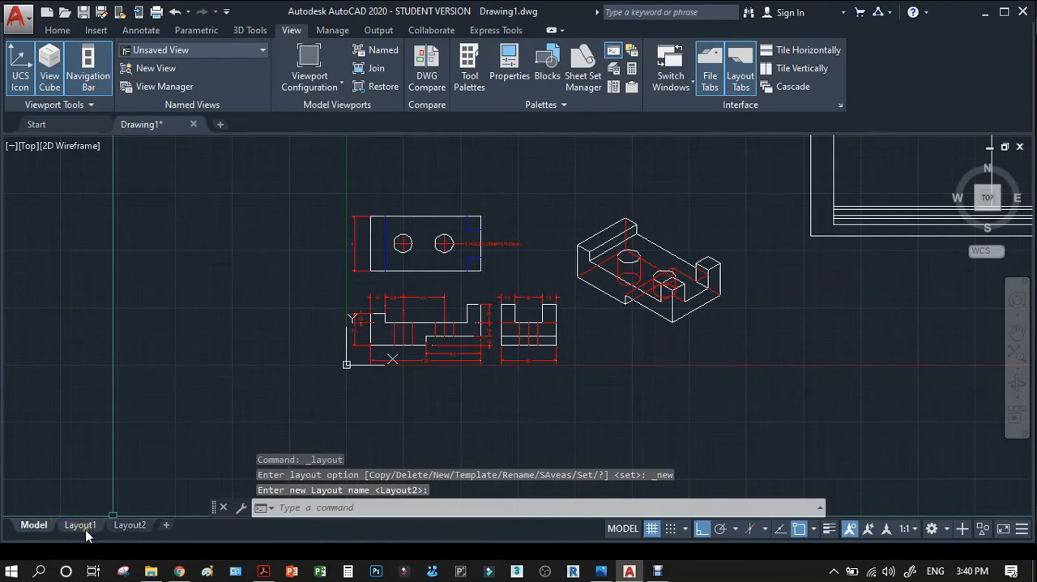
Open Layout1 and examine how its viewport shows the block views and the sheet border.
left_click(87, 526)
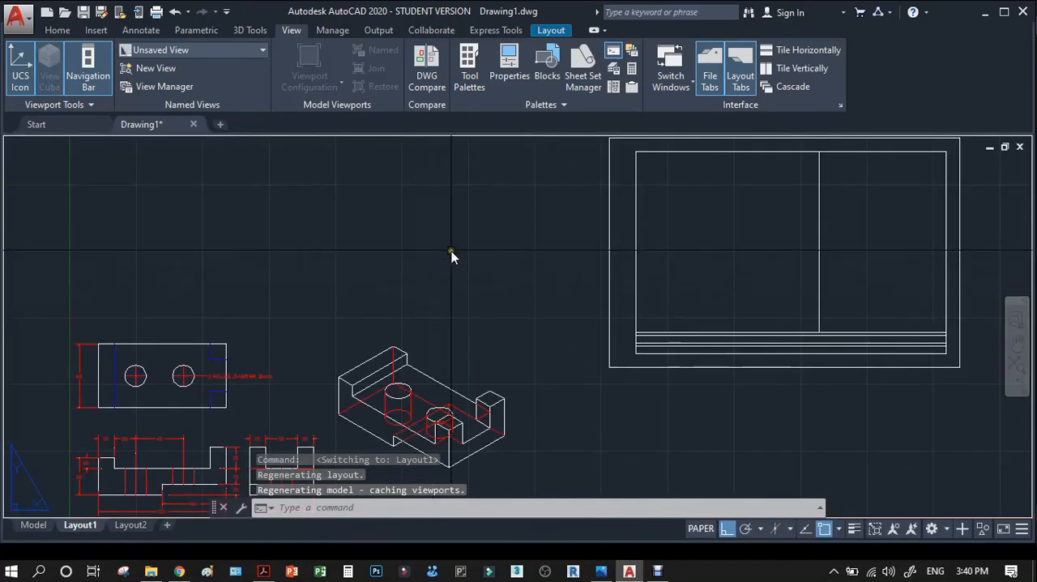
scroll(451, 256, "down", 2)
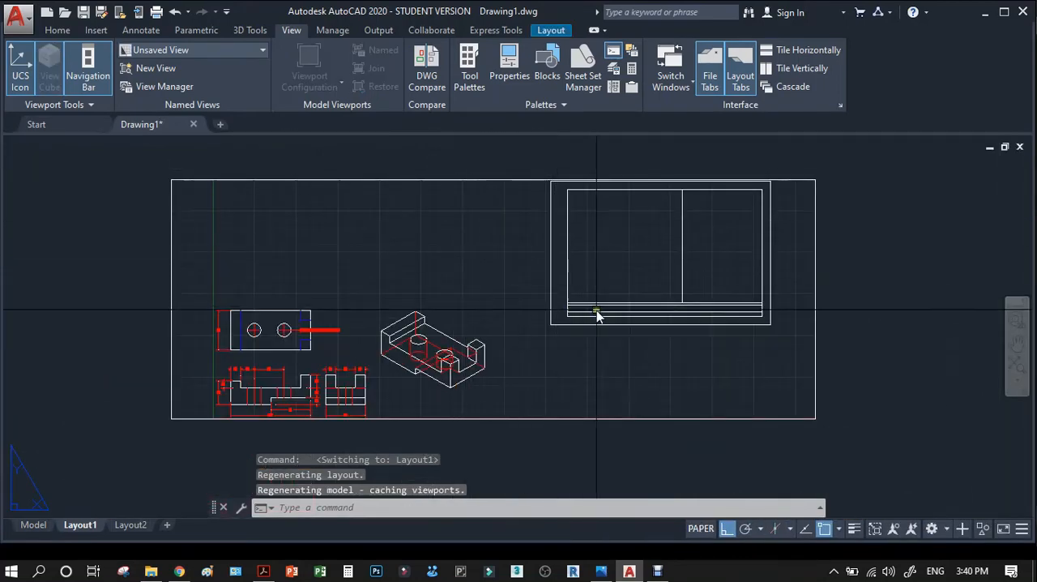
scroll(640, 312, "down", 2)
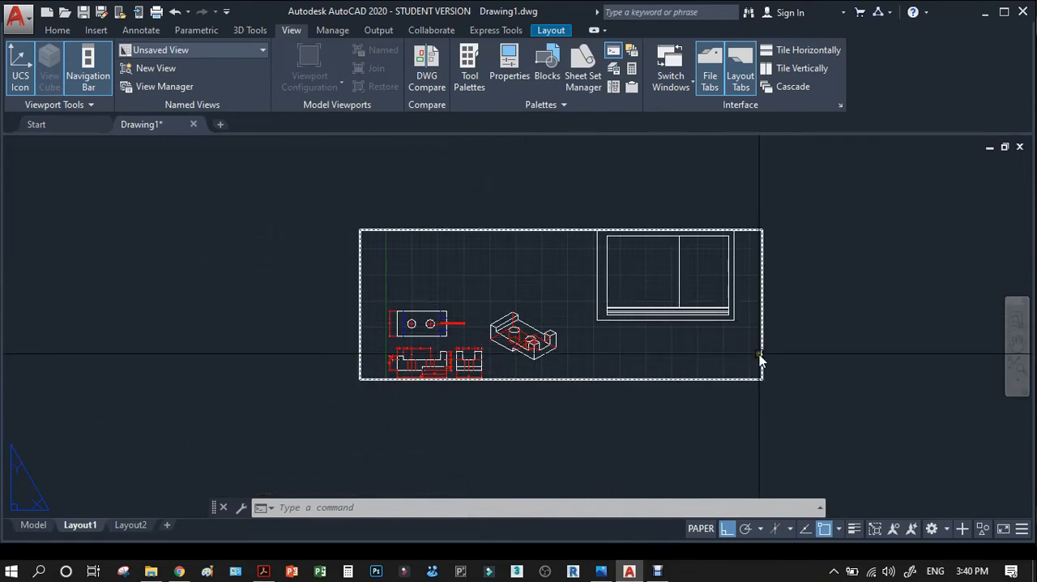
scroll(587, 332, "down", 2)
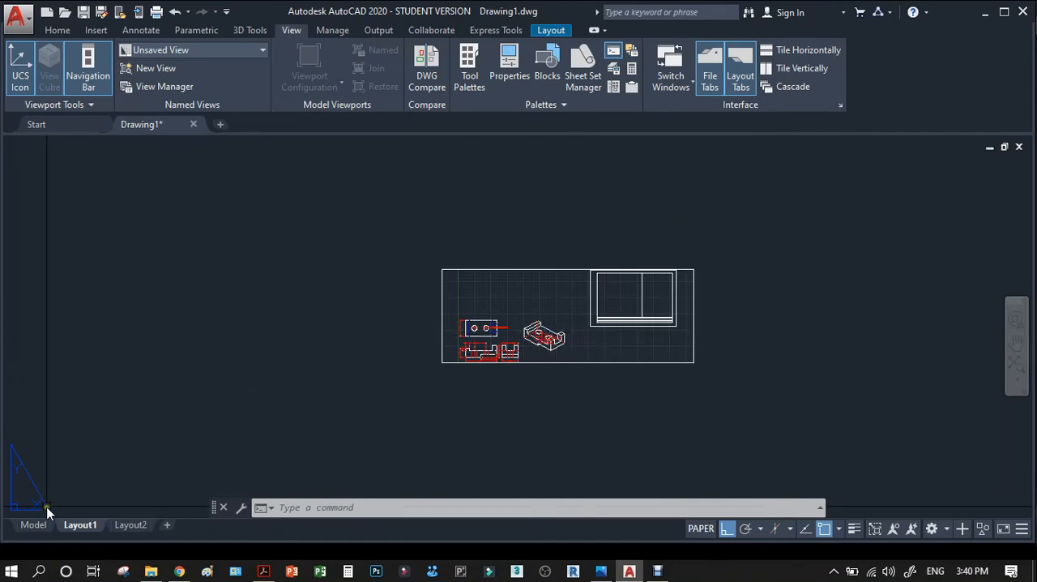
Return to model space and erase the vertical divider line inside the sheet border.
left_click(33, 524)
scroll(278, 393, "down", 2)
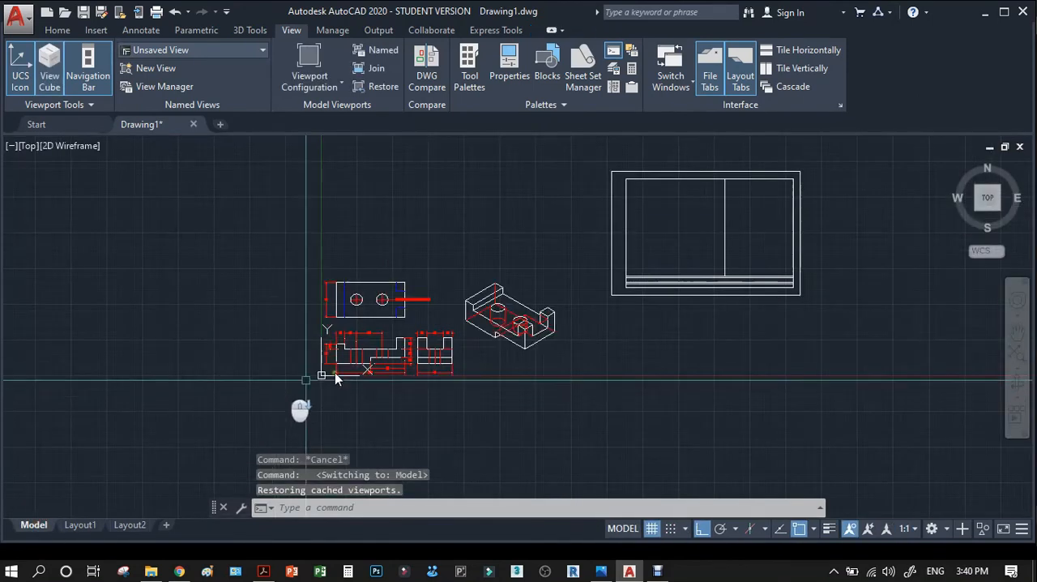
left_click(726, 229)
key("Delete")
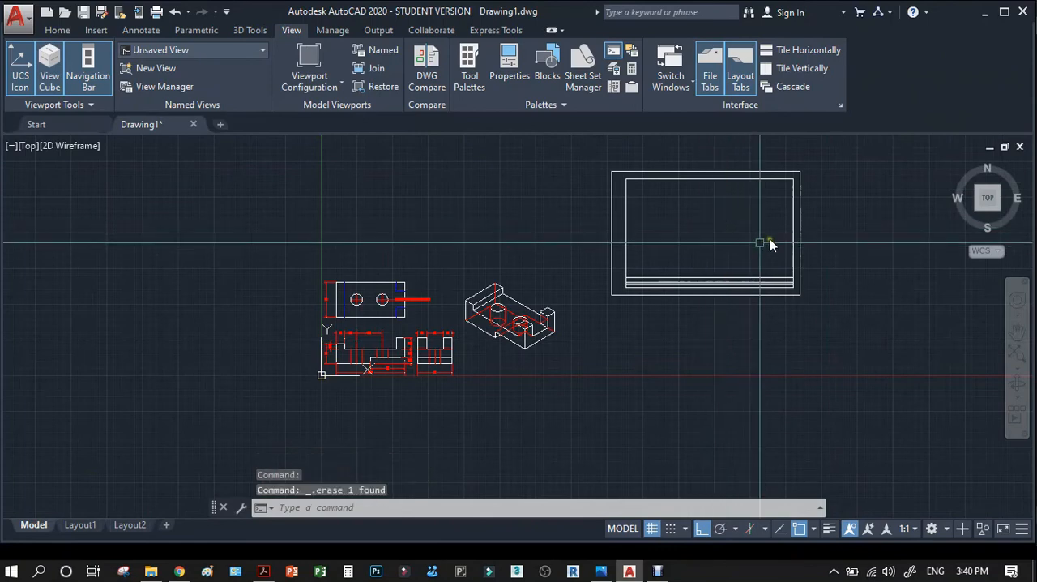
Cut the sheet border and title block lines from model space and paste them into Layout1 at 0,0.
left_click(828, 166)
left_click(606, 308)
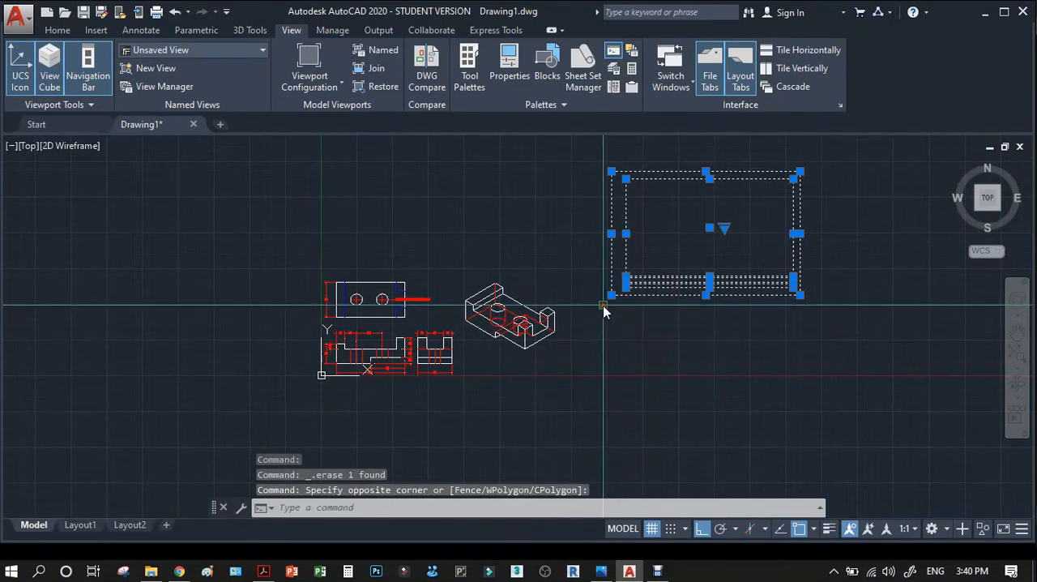
key("ctrl+x")
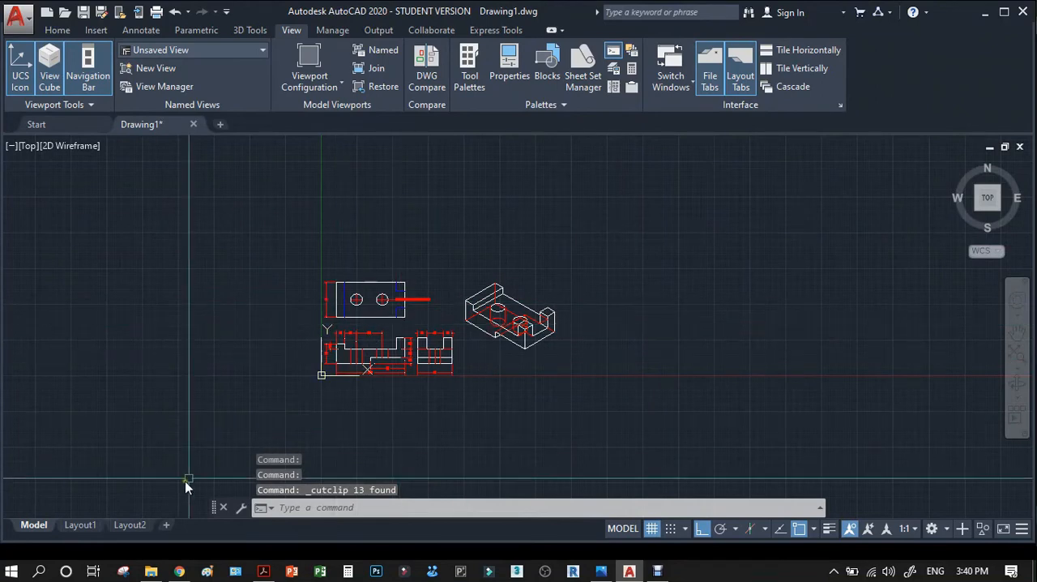
left_click(80, 525)
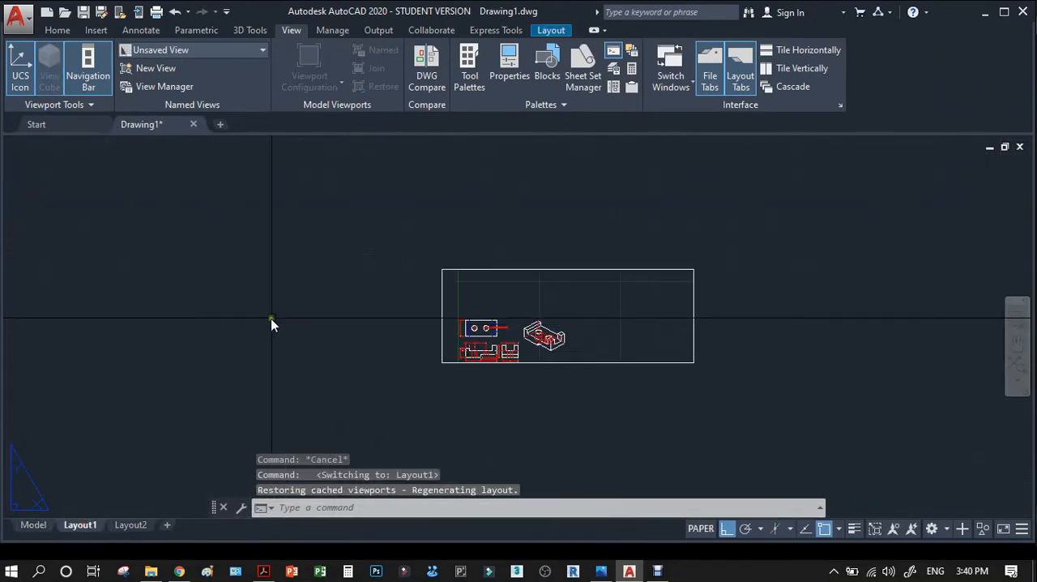
key("ctrl+v")
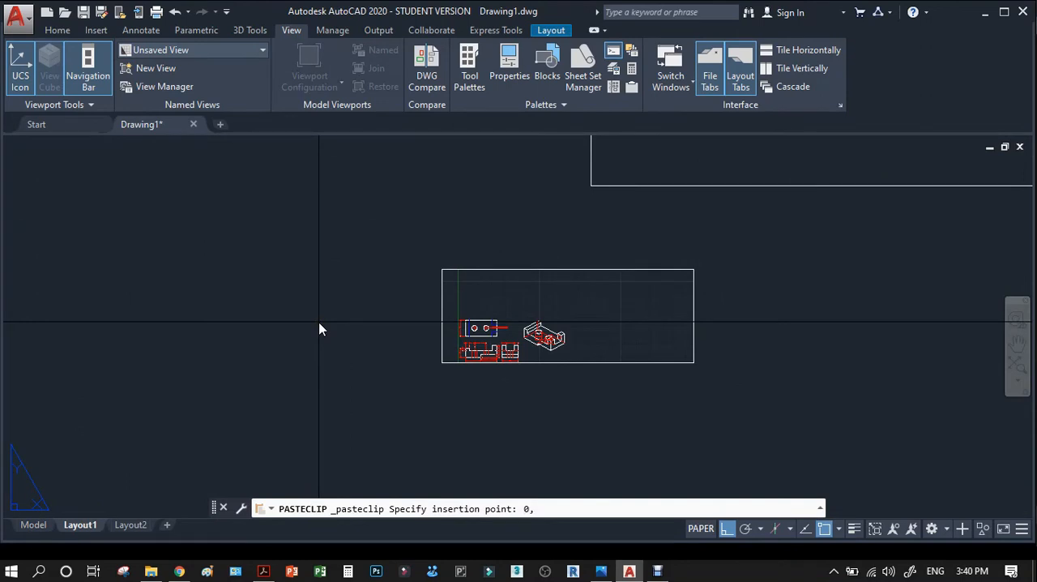
type("0,0")
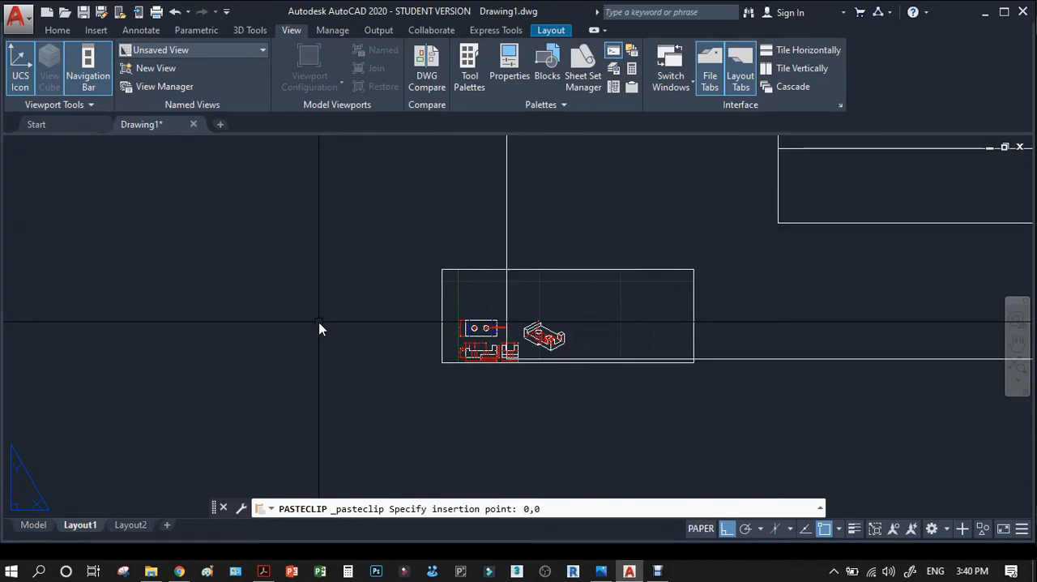
key("Return")
scroll(320, 374, "down", 3)
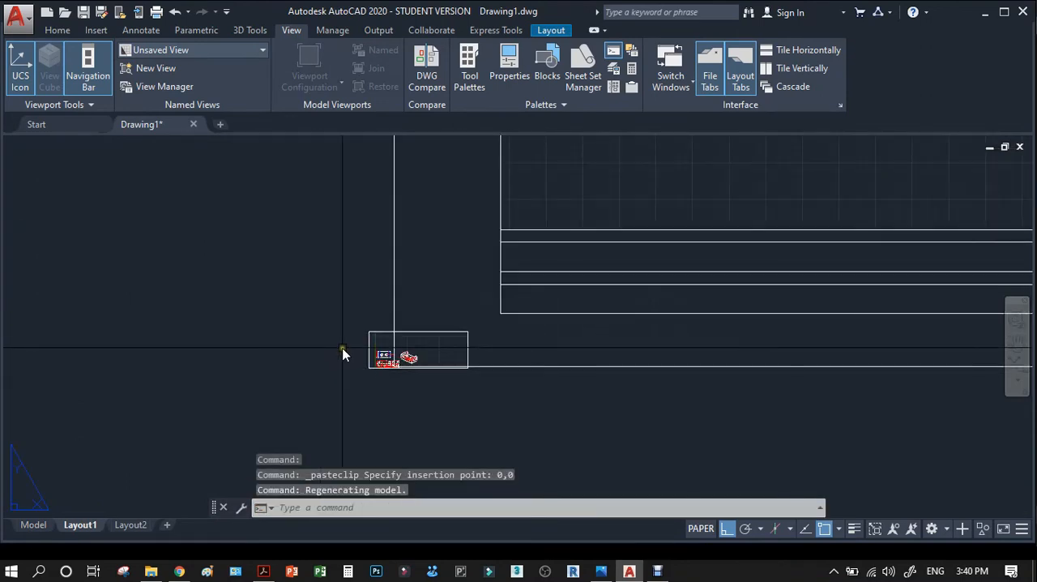
Move the small viewport so its corner sits where the inner border's left edge meets the uppermost title block line.
type("m")
key("Return")
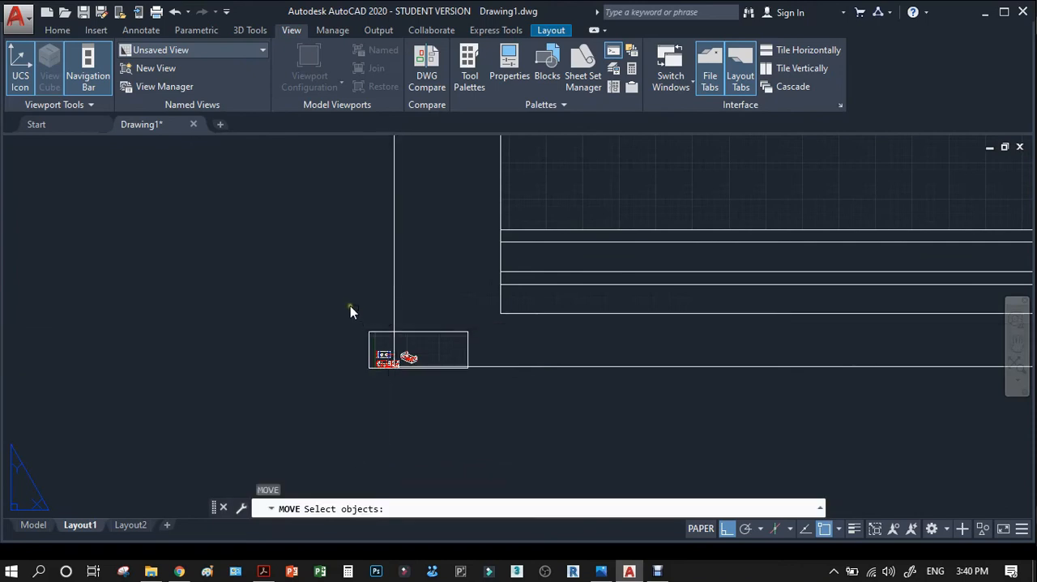
left_click(349, 308)
left_click(466, 363)
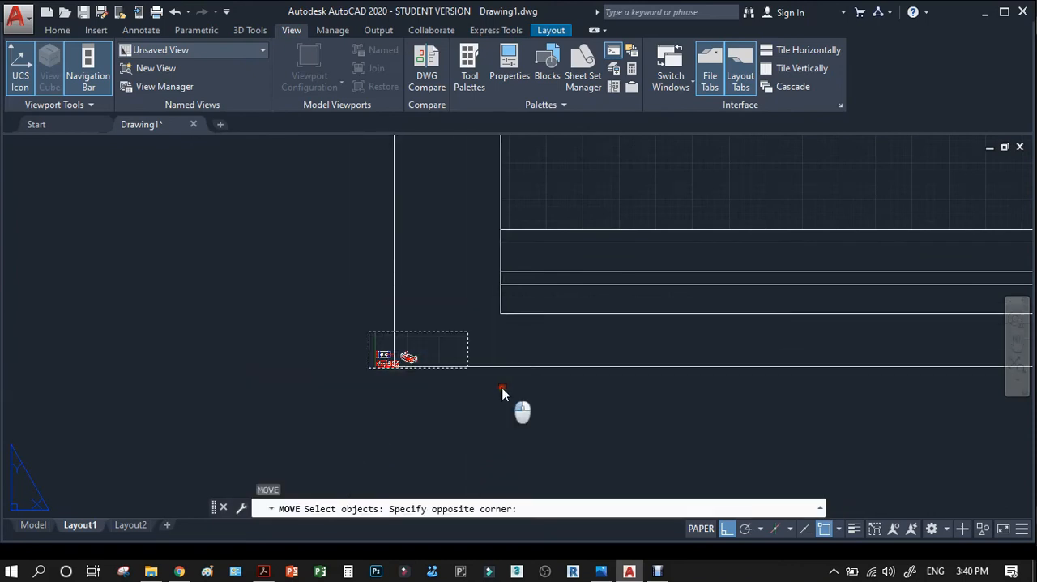
right_click(380, 389)
scroll(373, 383, "up", 4)
left_click(360, 345)
scroll(360, 345, "down", 3)
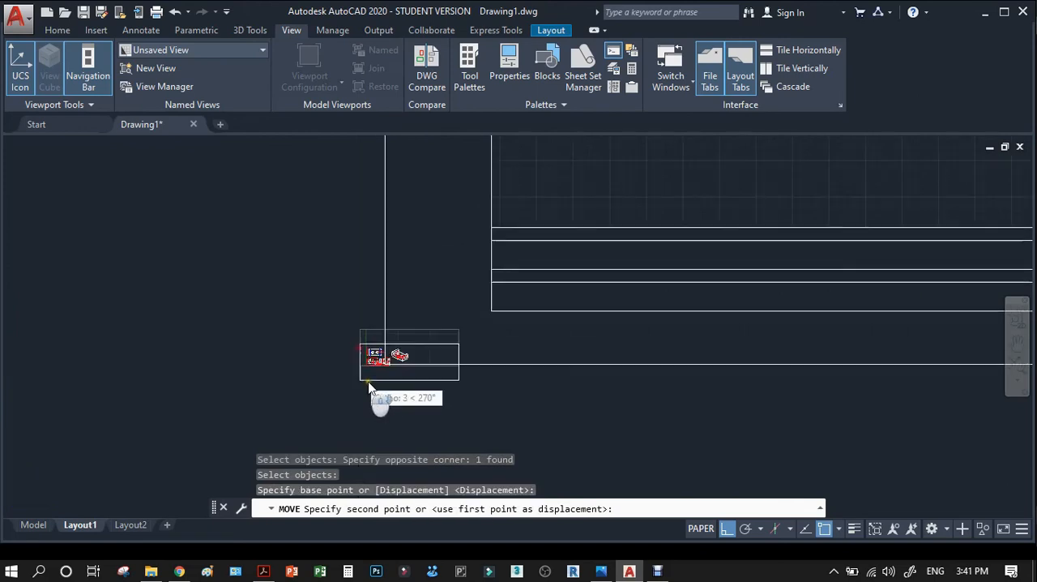
scroll(517, 238, "up", 2)
left_click(479, 234)
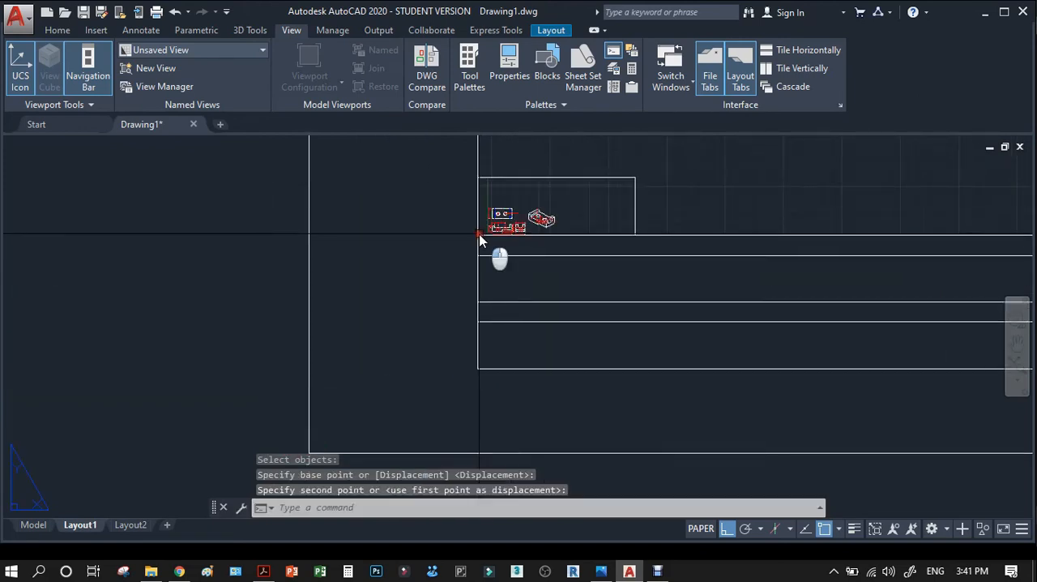
scroll(342, 414, "down", 5)
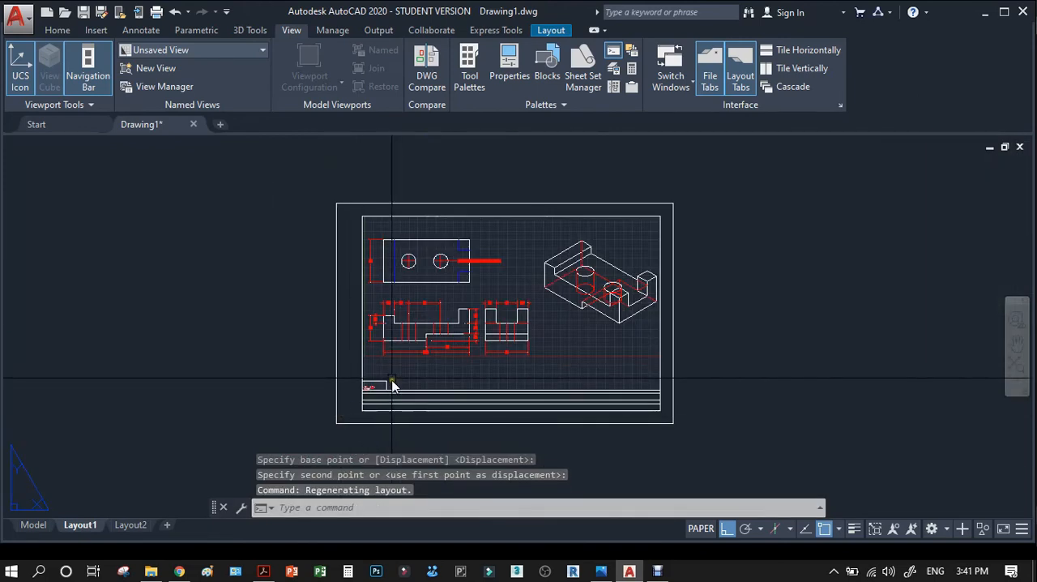
key("Escape")
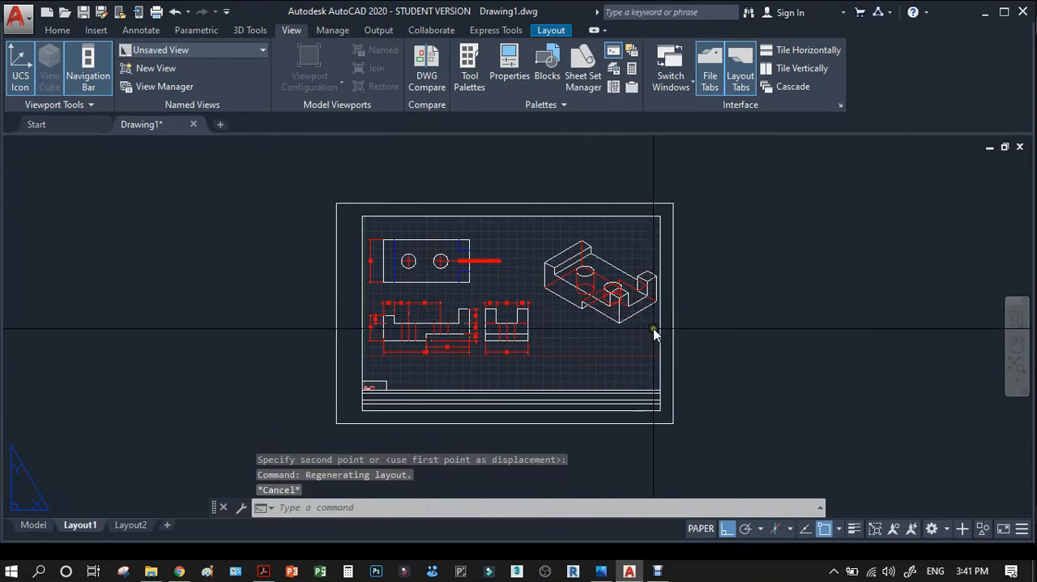
key("Escape")
left_click(499, 243)
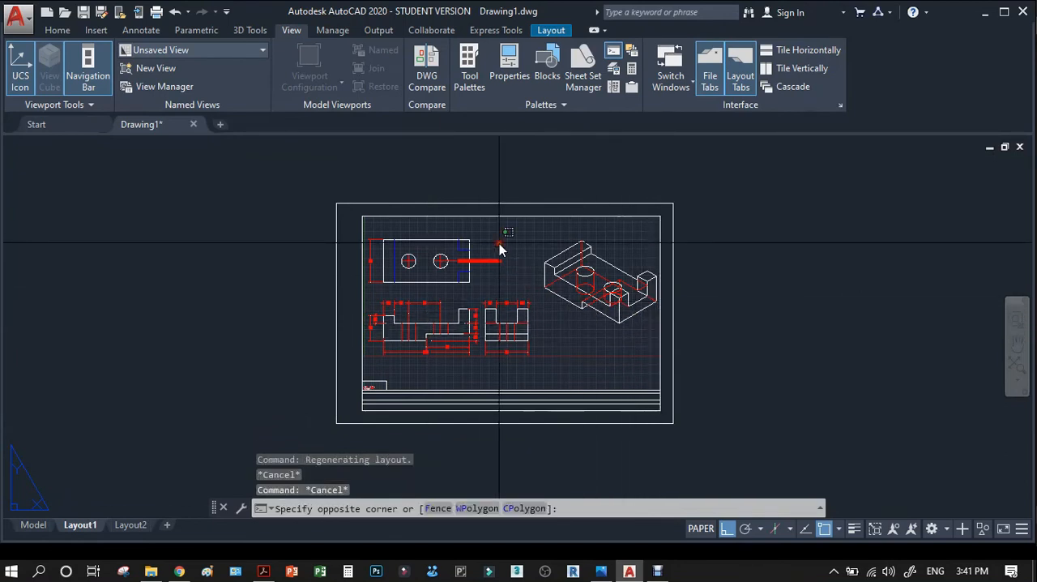
double_click(500, 240)
key("Escape")
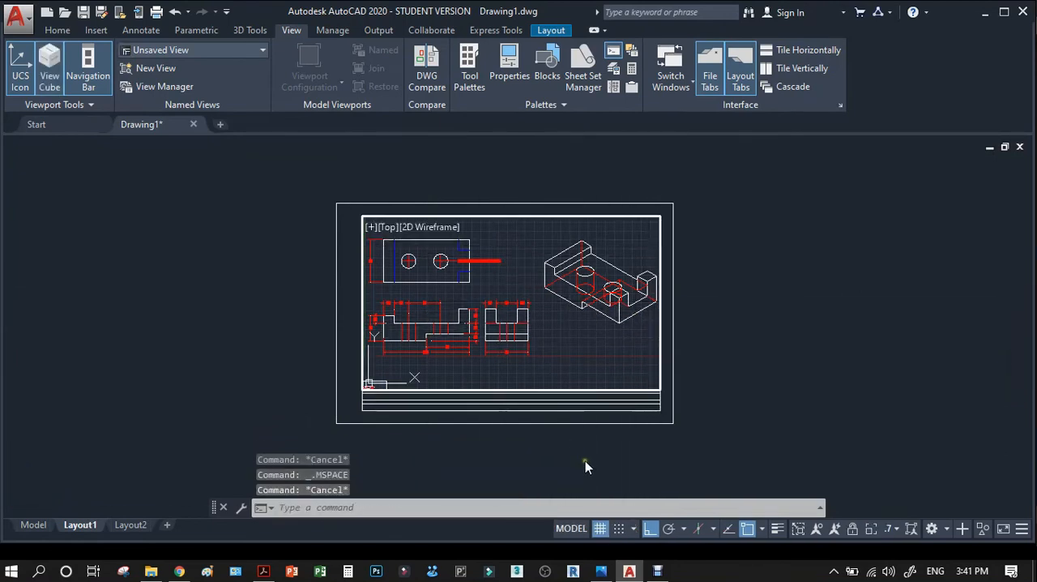
left_click(577, 528)
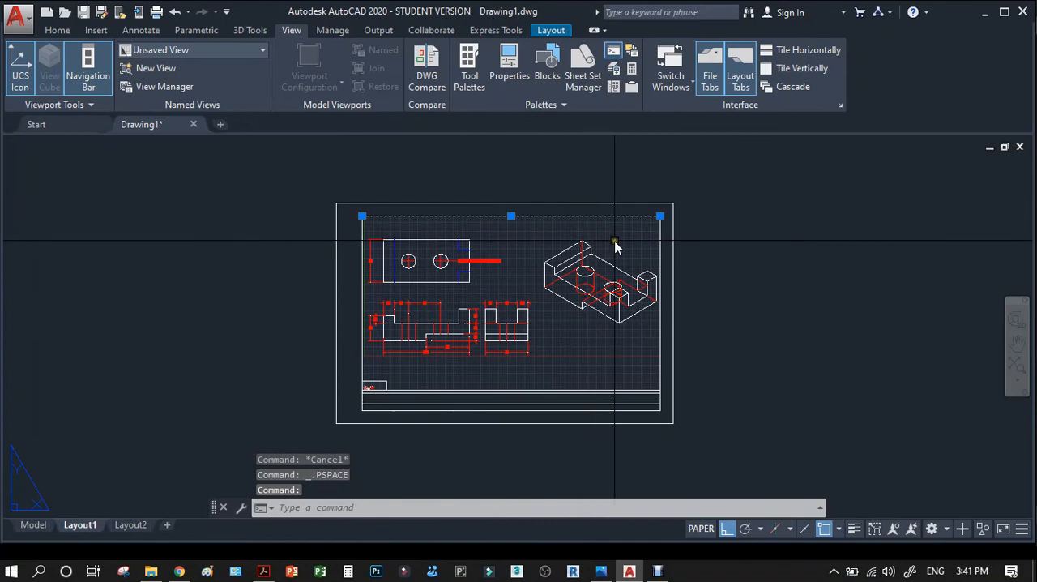
Move the inner border's top line above the sheet to expose the large viewport, and erase that viewport.
type("m")
key("Return")
left_click(746, 276)
left_click(745, 247)
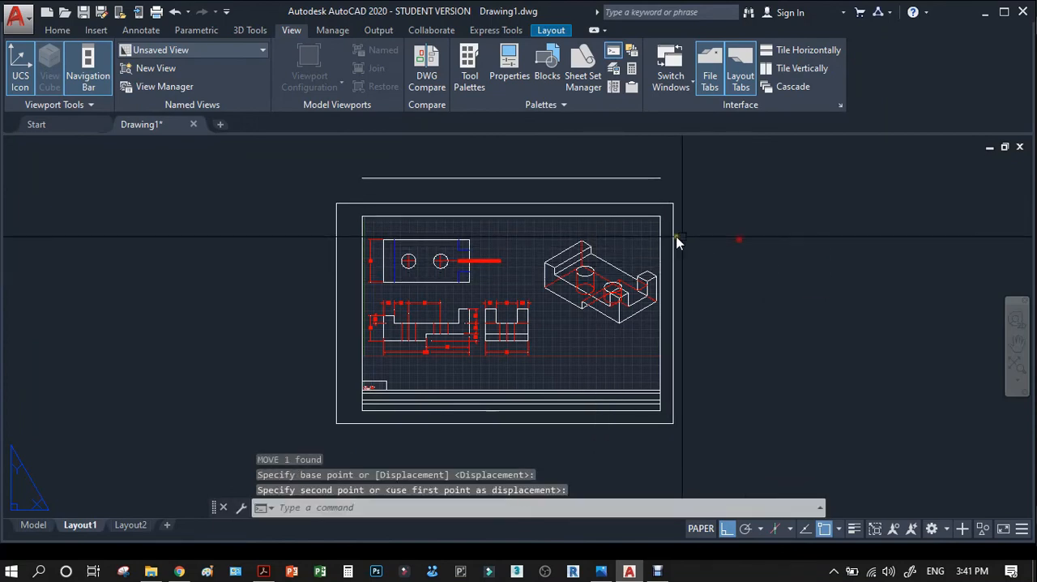
left_click(646, 217)
key("Delete")
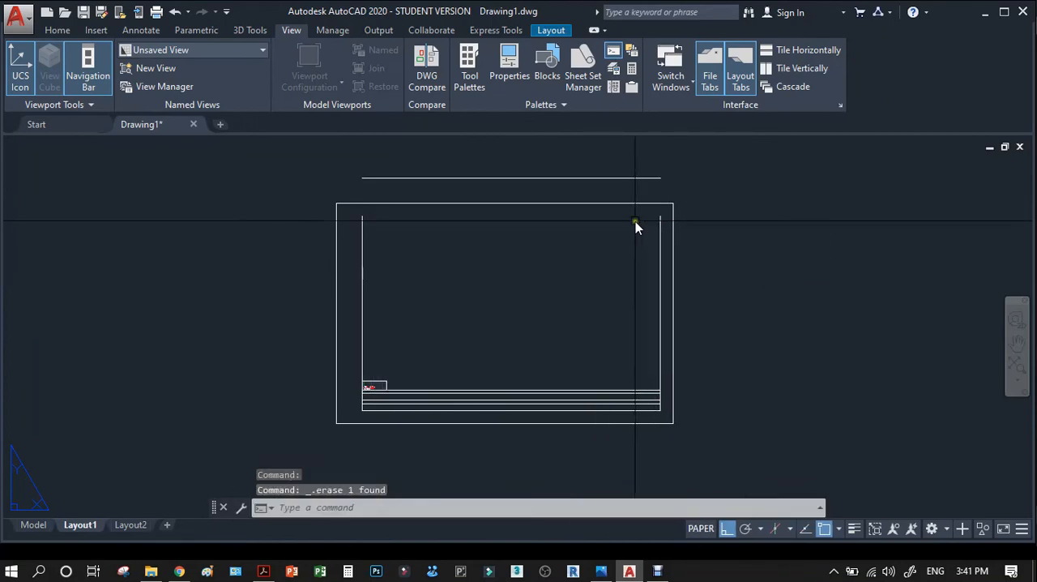
Move the displaced horizontal line back down onto the upper ends of the inner border's side lines.
left_click(620, 177)
type("m")
key("Return")
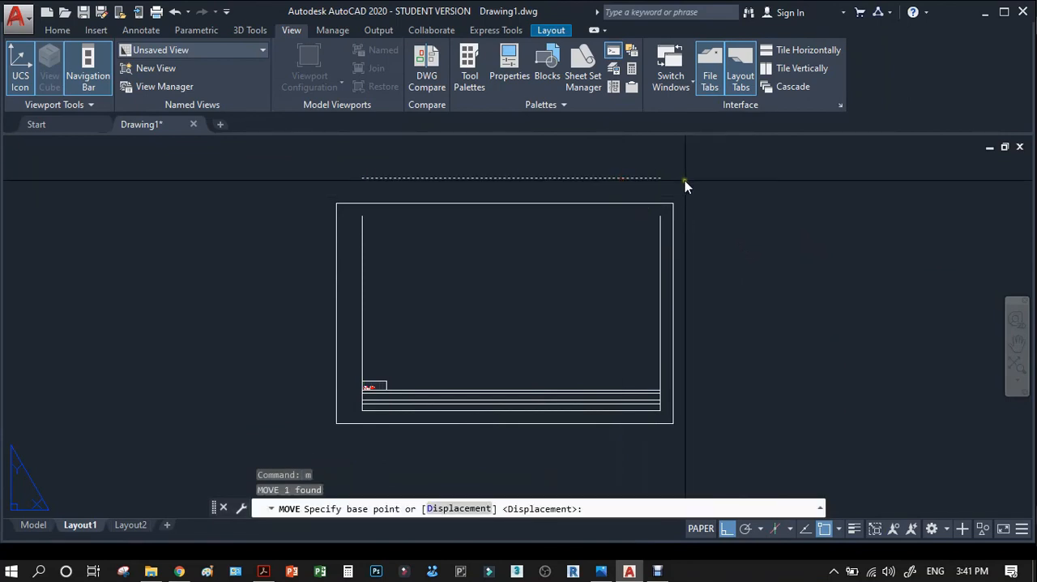
left_click(661, 177)
left_click(661, 216)
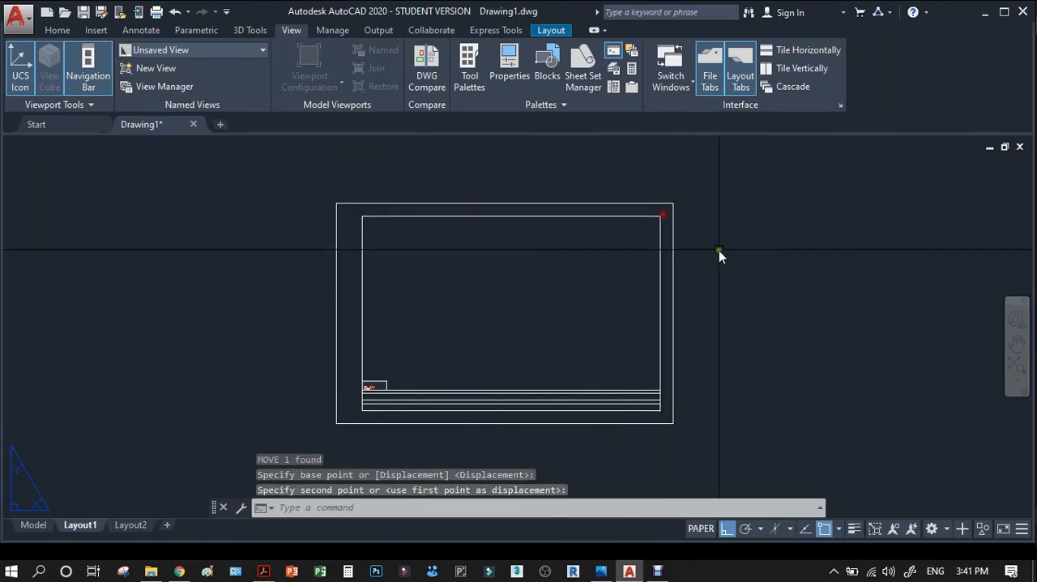
Stretch the small viewport's upper-right corner to the inner border's top line, covering about 60 percent of the border's width.
scroll(484, 285, "down", 2)
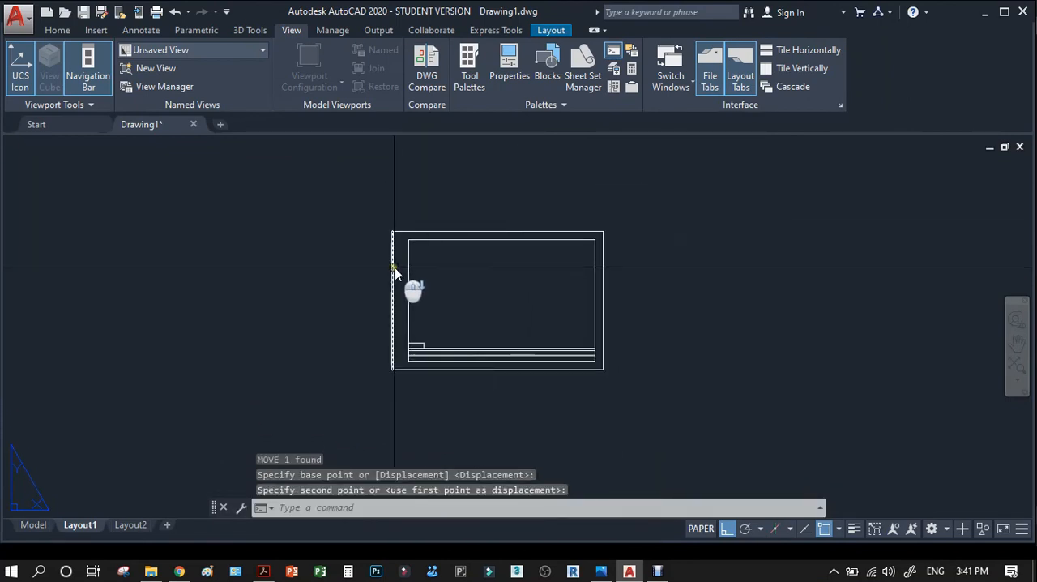
scroll(405, 370, "up", 4)
scroll(409, 361, "up", 3)
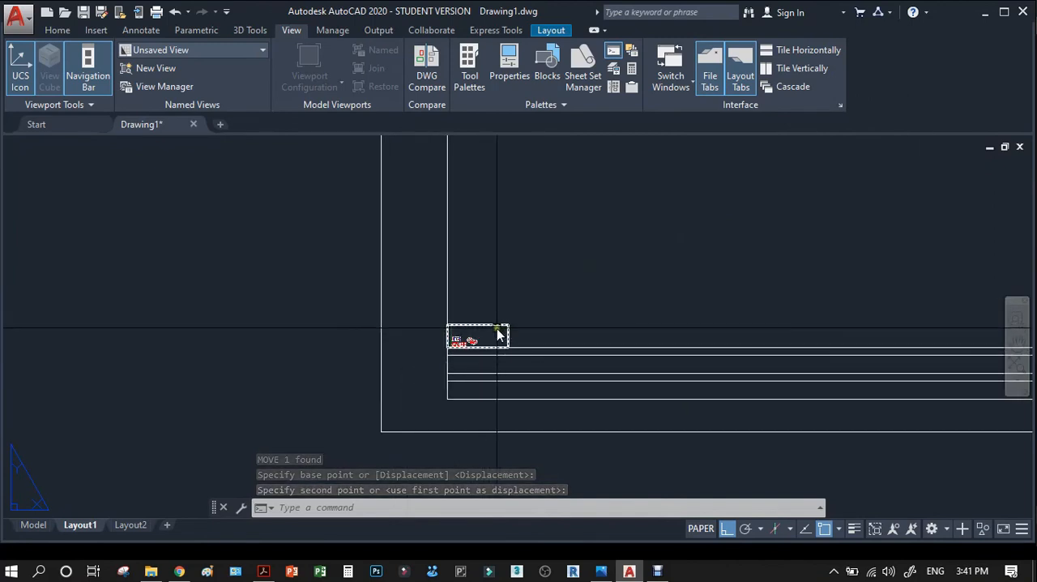
scroll(498, 333, "down", 1)
left_click(502, 332)
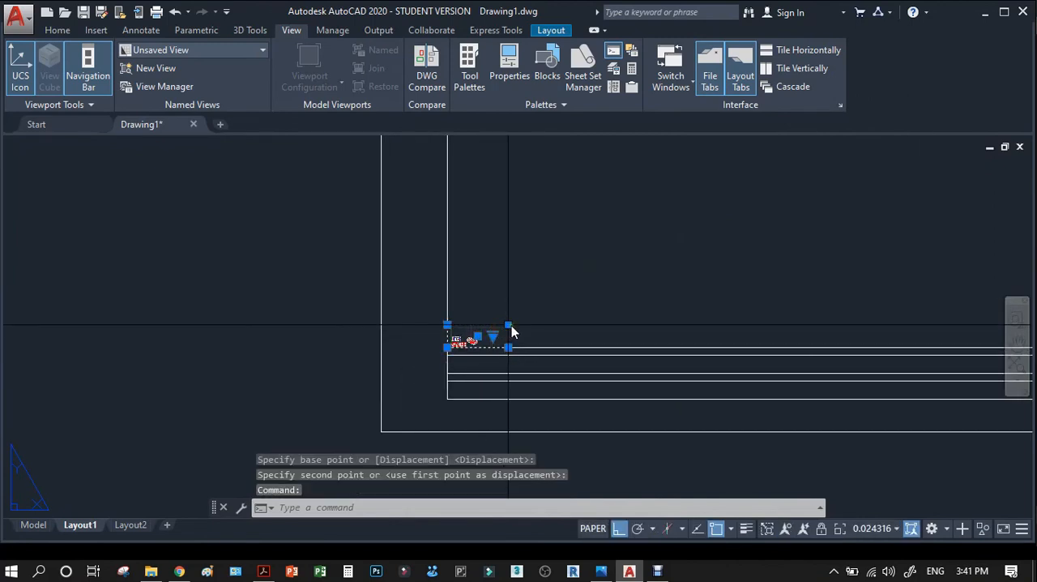
left_click(507, 327)
scroll(505, 332, "down", 1)
scroll(567, 308, "down", 3)
left_click(568, 265)
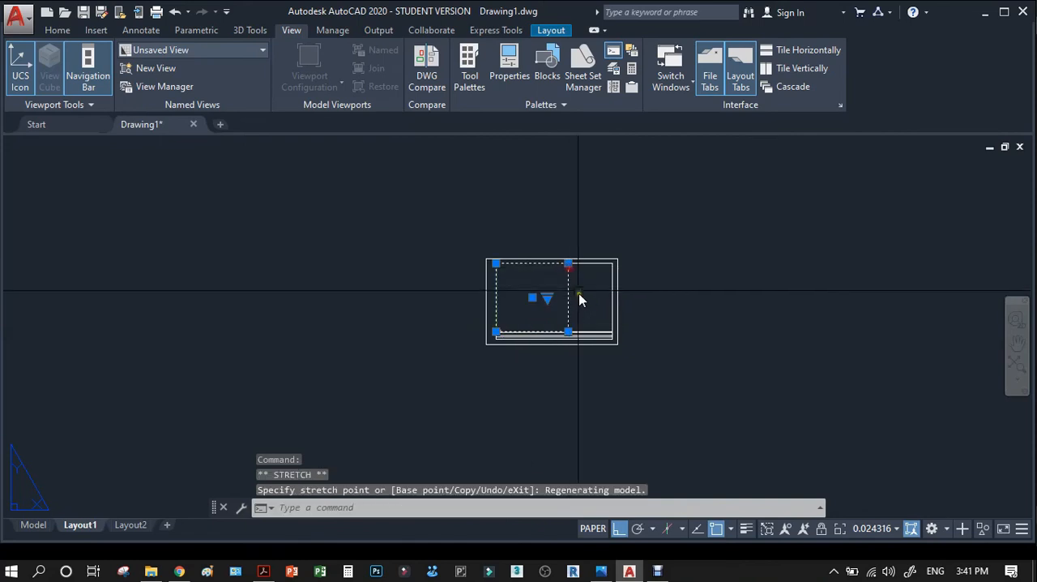
scroll(564, 304, "up", 2)
scroll(565, 309, "up", 4)
key("Escape")
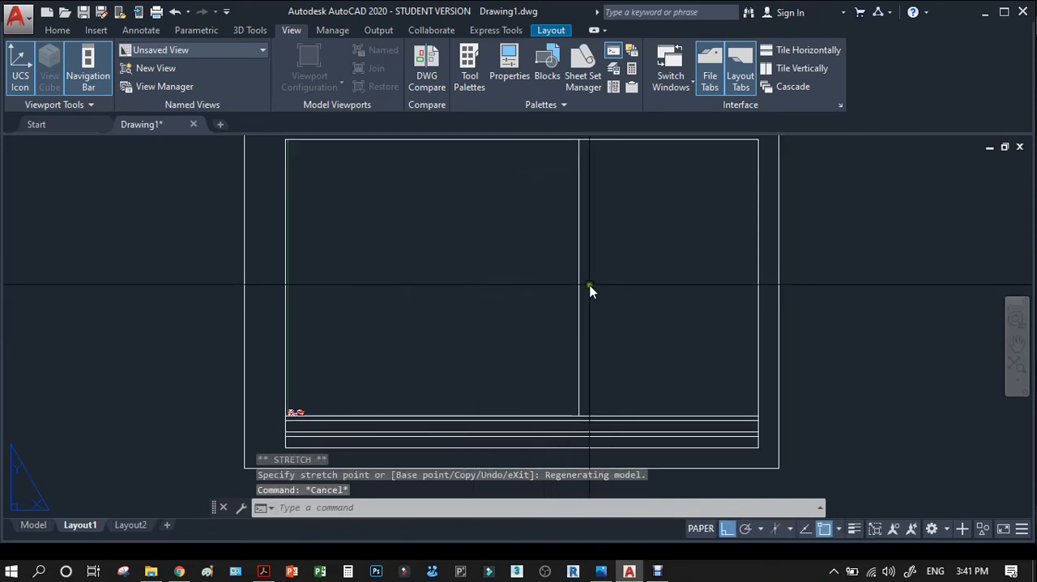
Delete the .7 scale from the custom drawing scale list and open a new scale entry.
left_click(579, 288)
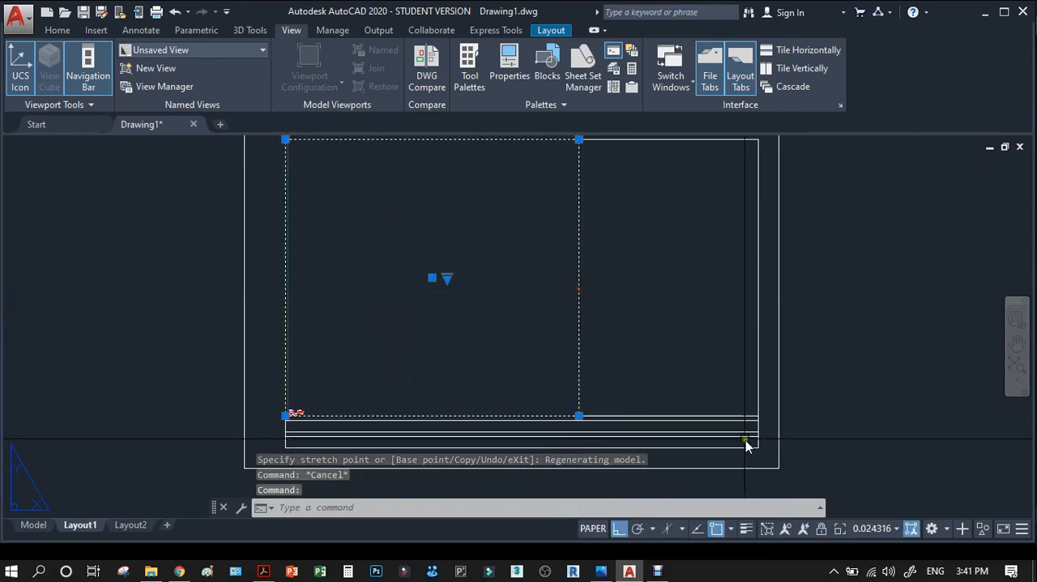
left_click(896, 530)
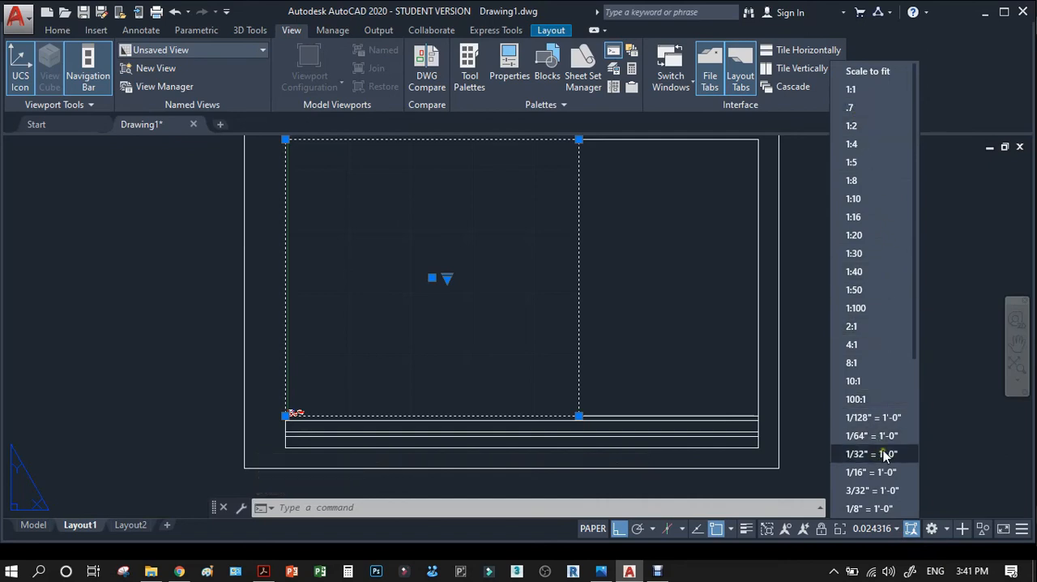
scroll(879, 437, "down", 4)
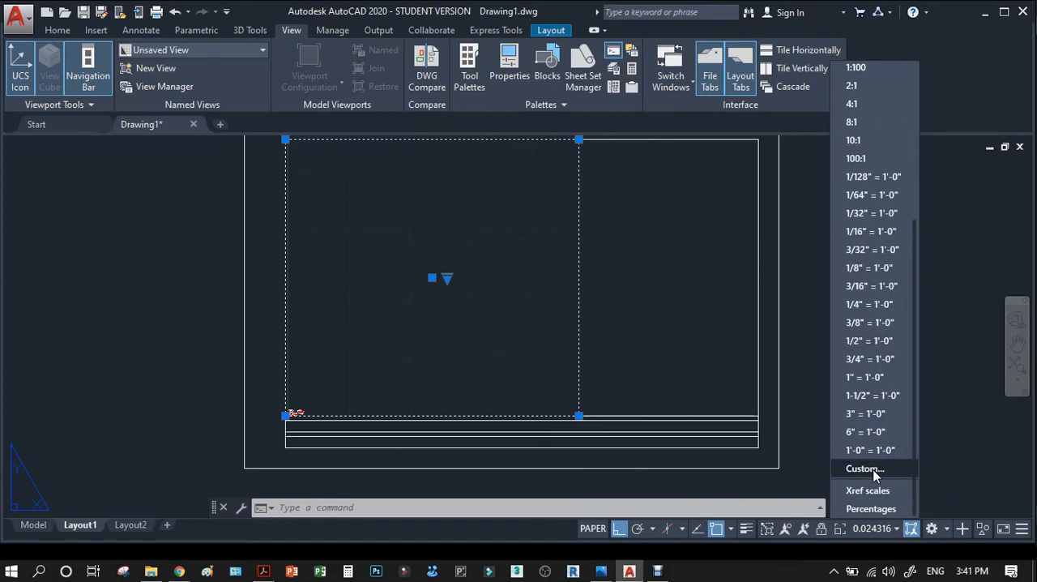
left_click(864, 468)
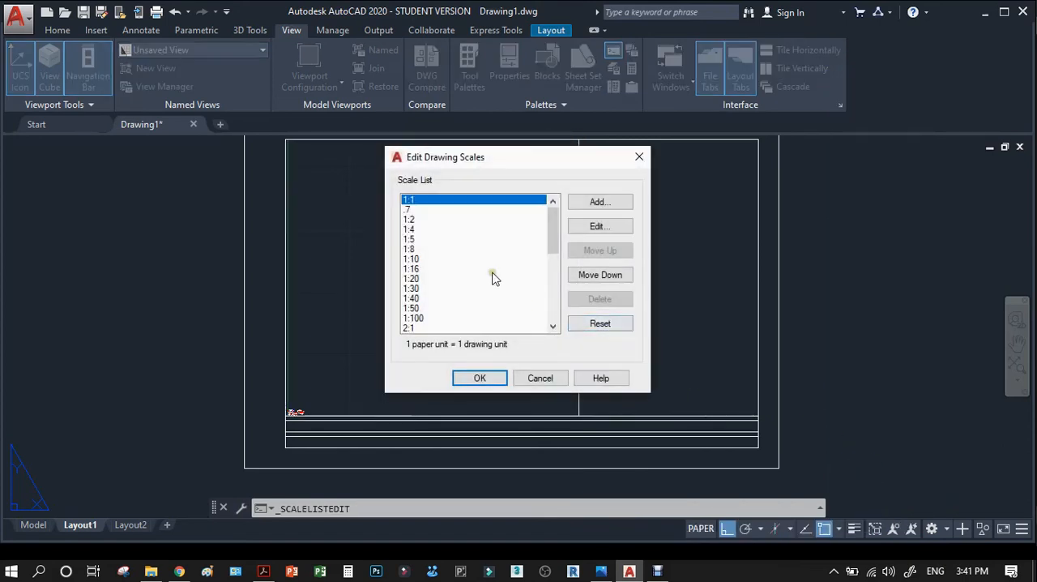
left_click(408, 210)
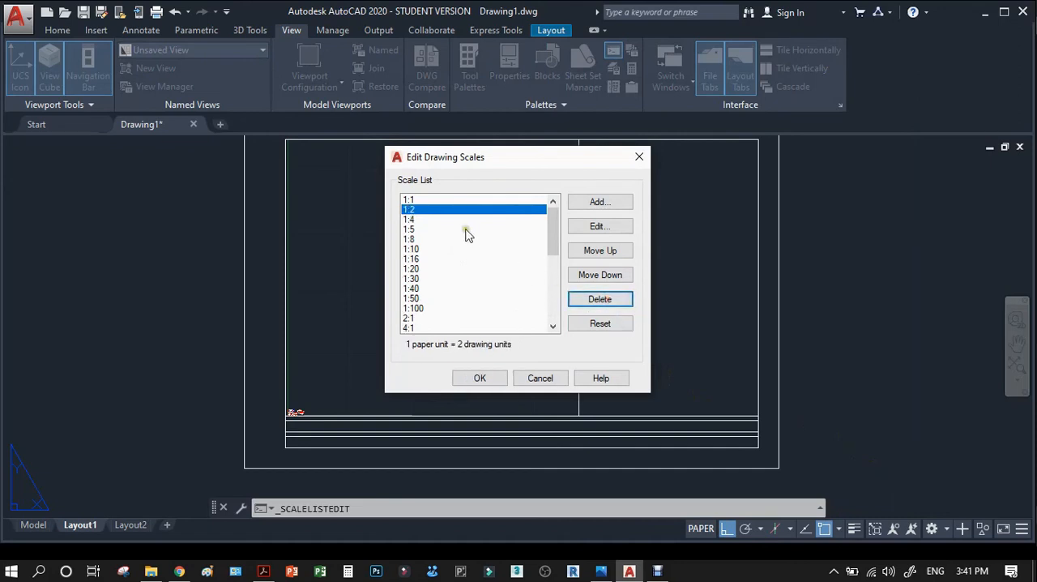
scroll(437, 215, "up", 1)
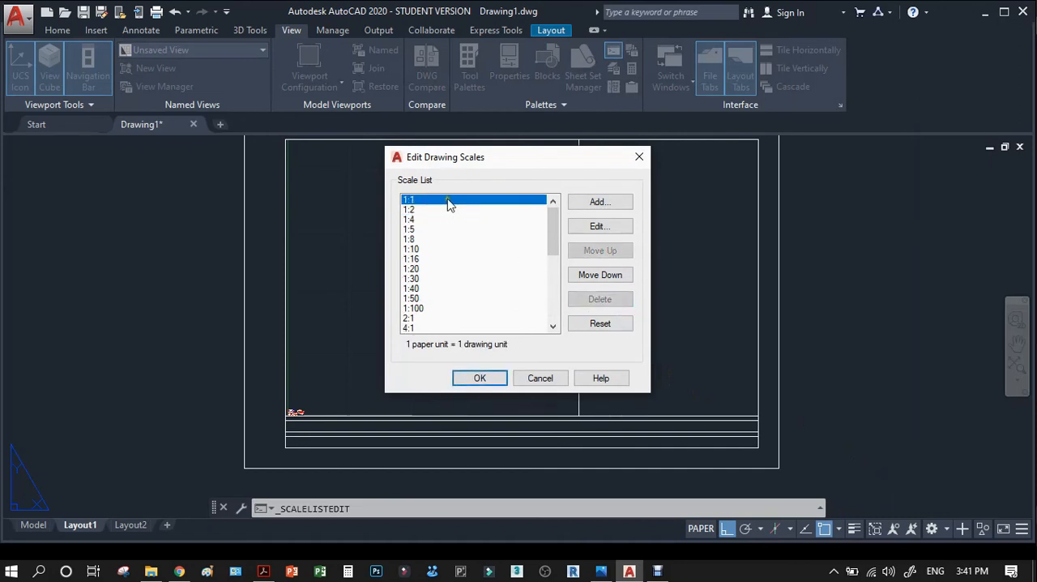
left_click(601, 205)
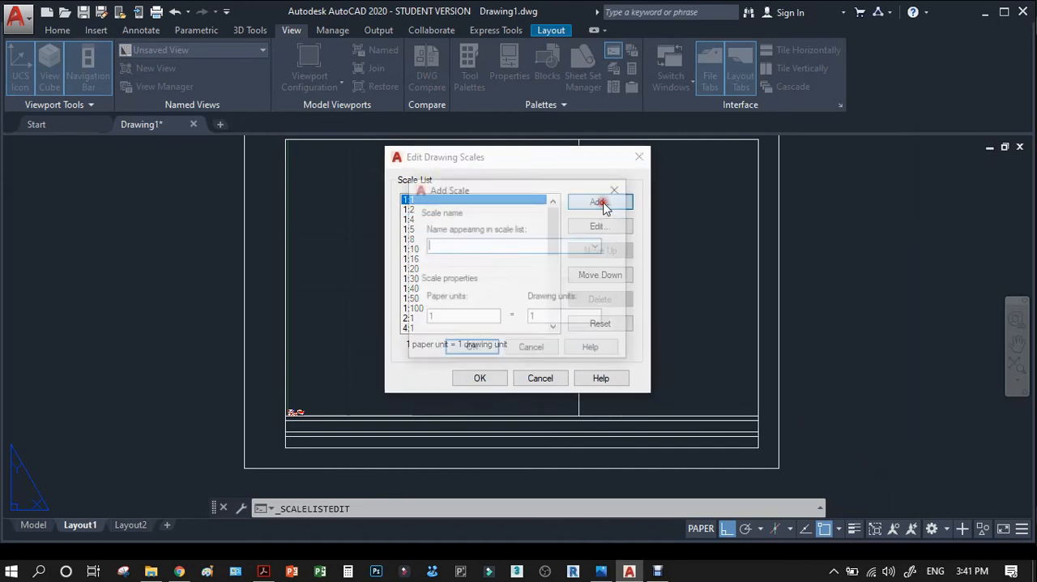
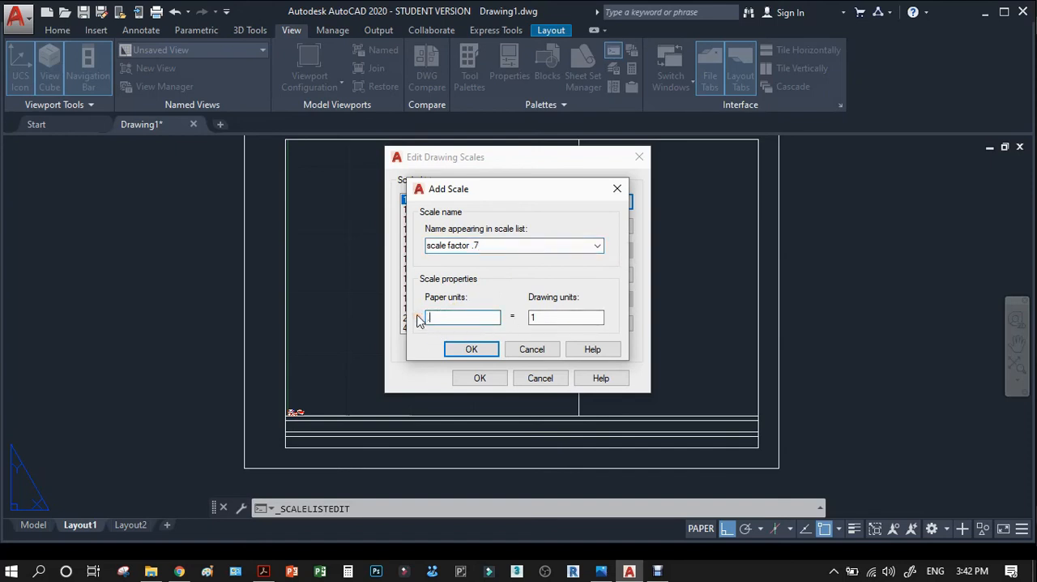
Finish adding the custom scale "scale factor .7" with .7 paper units = 1 drawing unit, and apply it to the layout viewport.
left_click(471, 350)
left_click(479, 378)
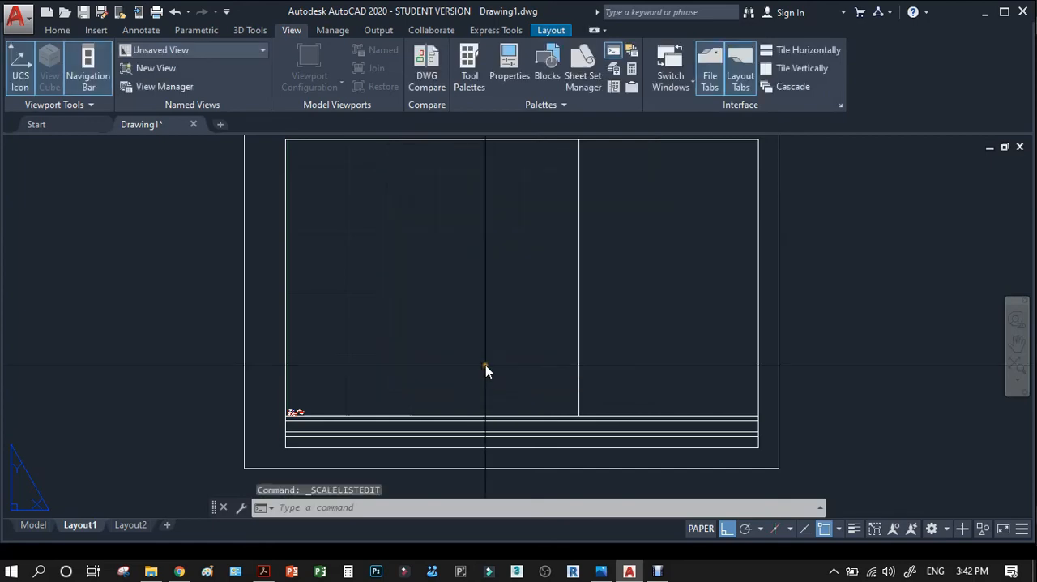
left_click(579, 339)
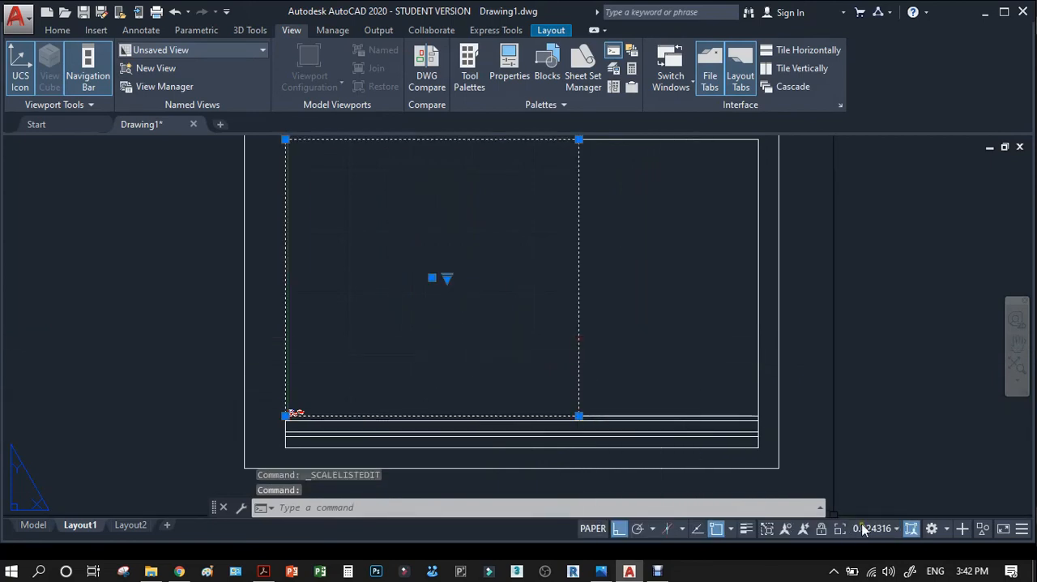
left_click(896, 529)
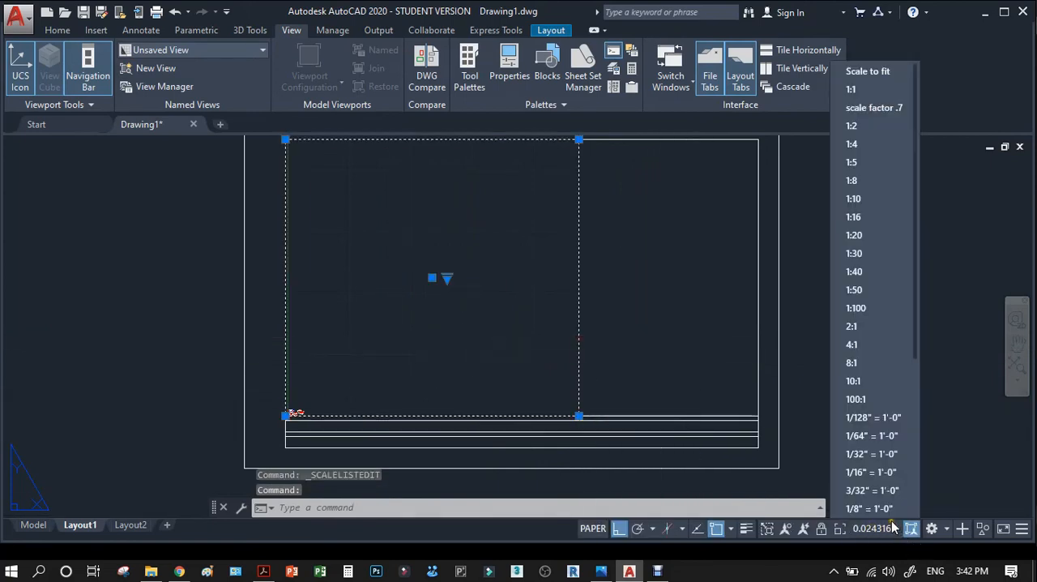
left_click(883, 110)
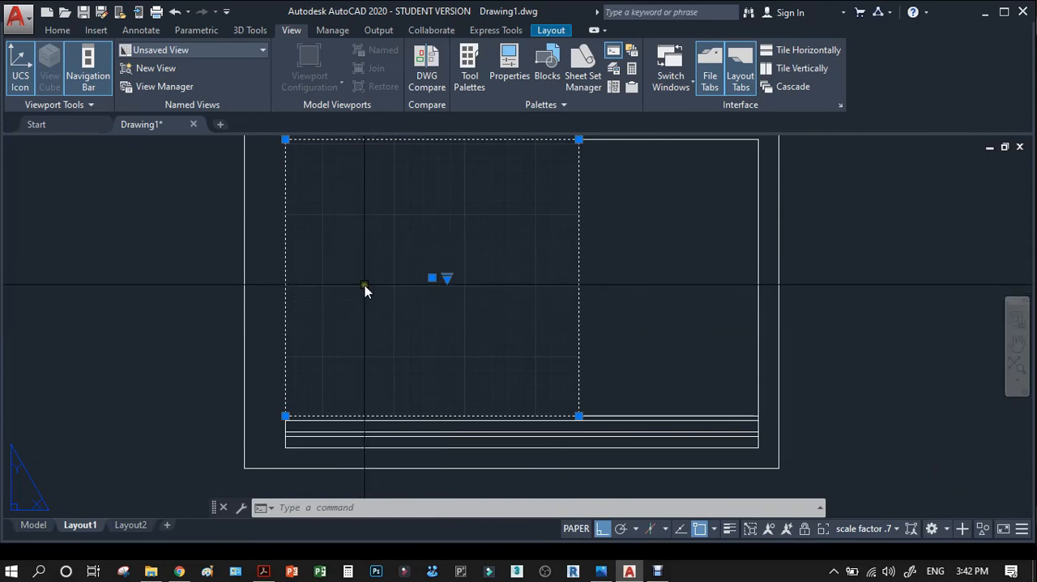
key("Escape")
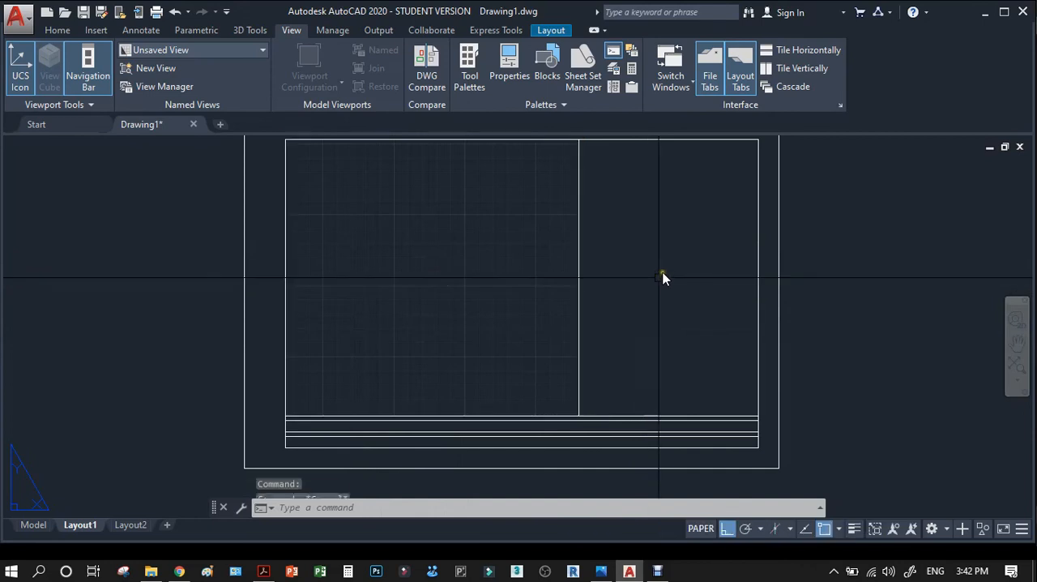
left_click(663, 277)
key("Escape")
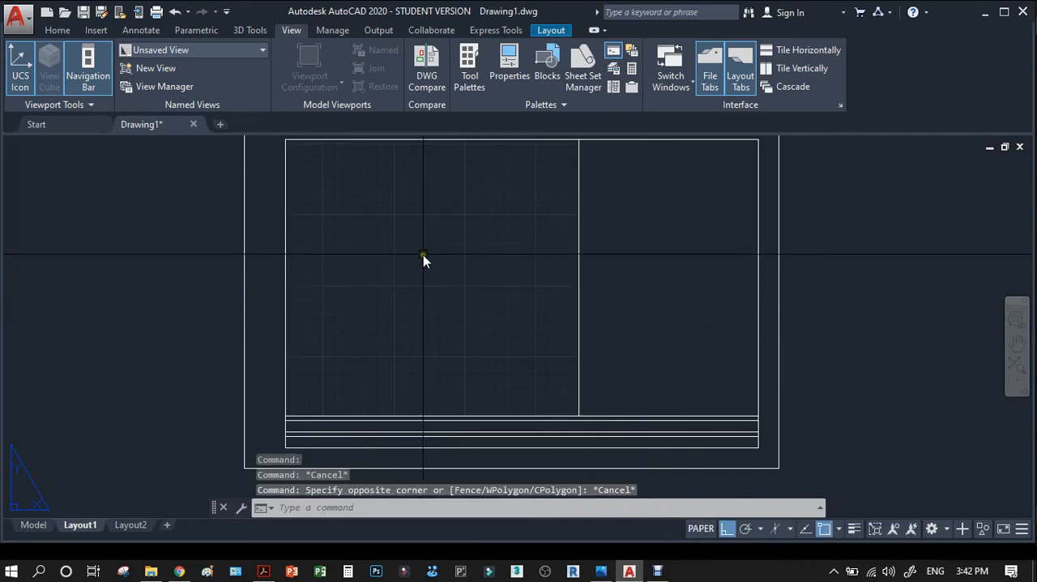
Activate the viewport, zoom its model view until the orthographic and isometric views are in the frame, and return to paper space.
double_click(397, 260)
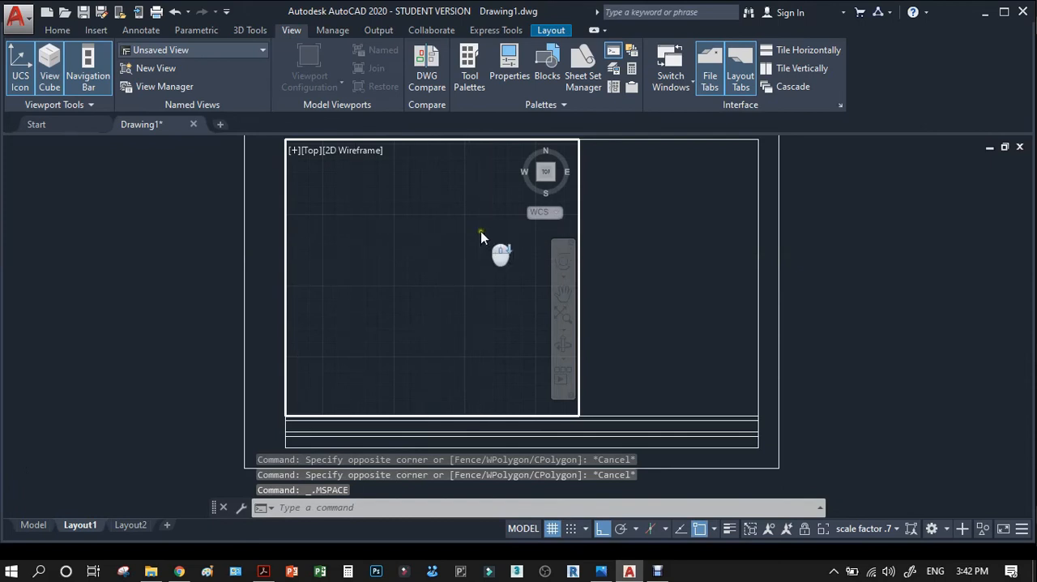
scroll(478, 243, "down", 5)
scroll(421, 272, "down", 4)
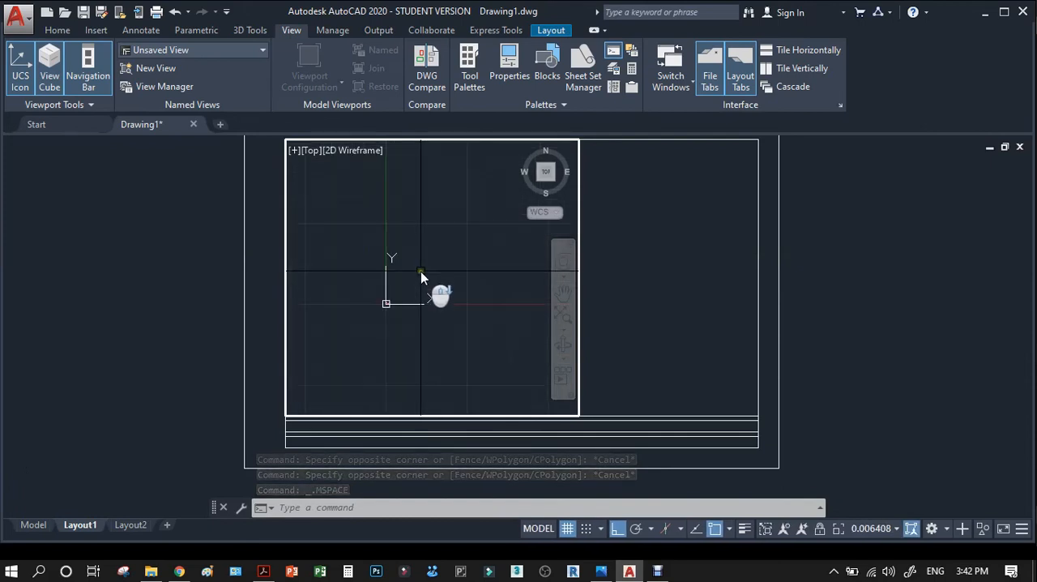
scroll(377, 307, "up", 6)
scroll(438, 287, "up", 6)
scroll(323, 359, "up", 6)
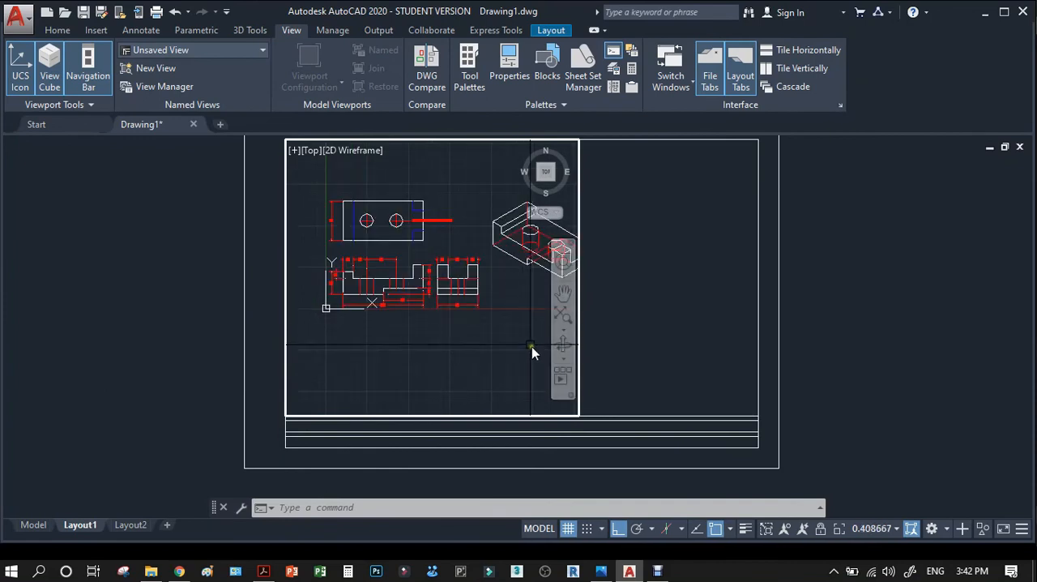
double_click(852, 282)
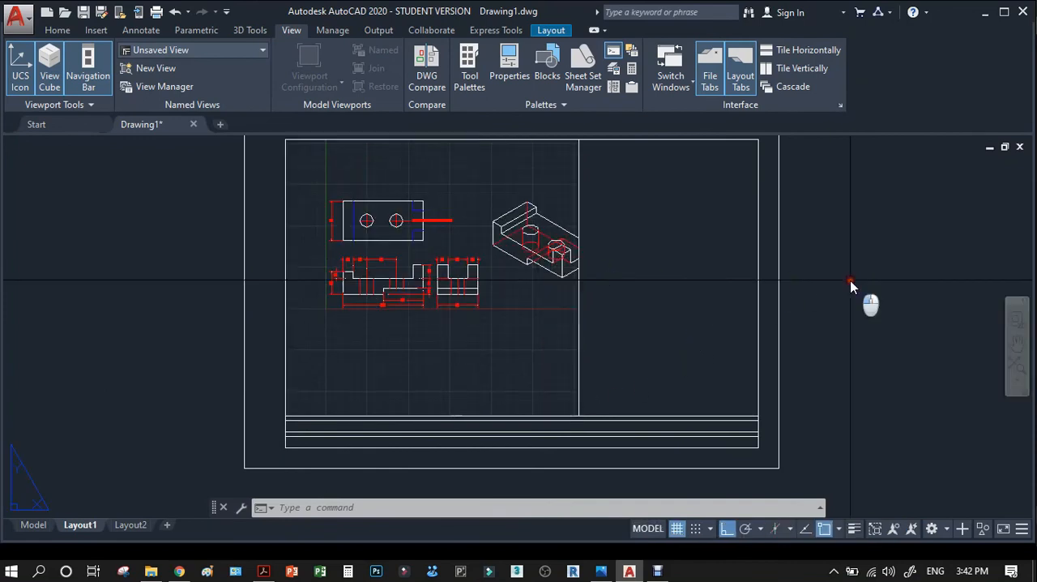
Set the viewport's scale to "scale factor .7".
left_click(581, 338)
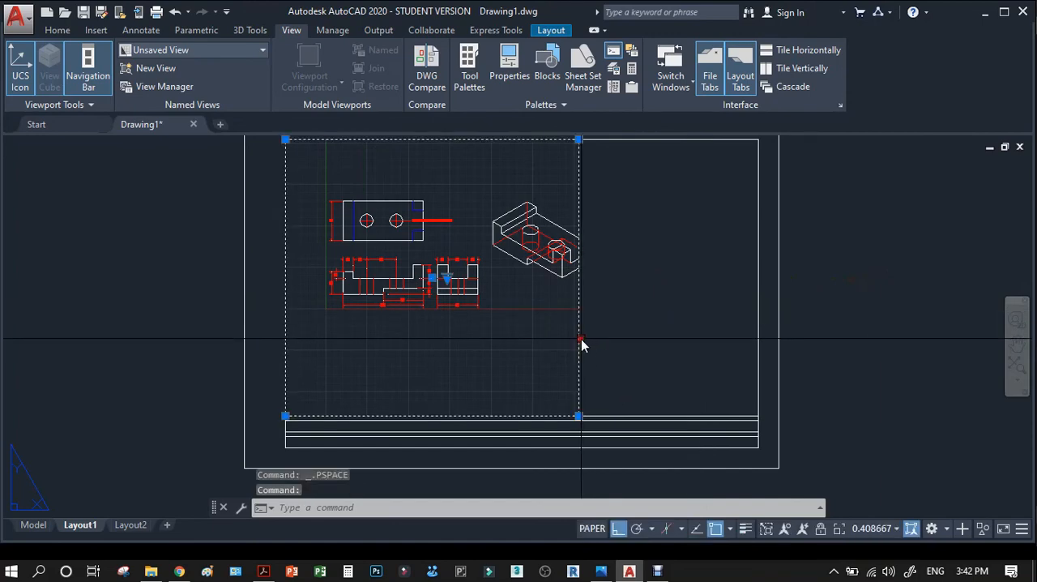
left_click(897, 528)
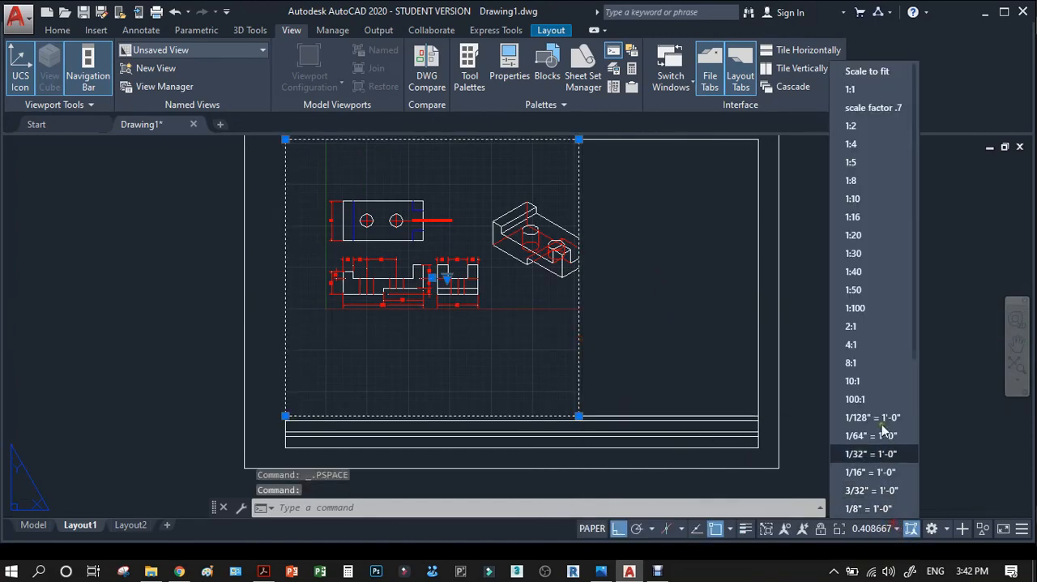
left_click(873, 109)
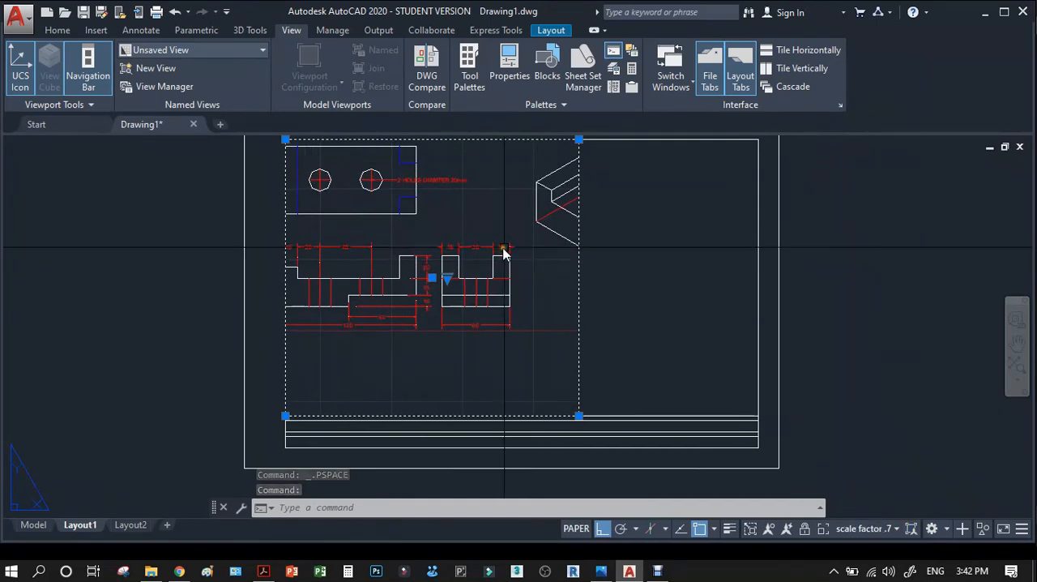
Pan the model inside the viewport so all three dimensioned orthographic views fit within it, and return to paper space.
double_click(407, 357)
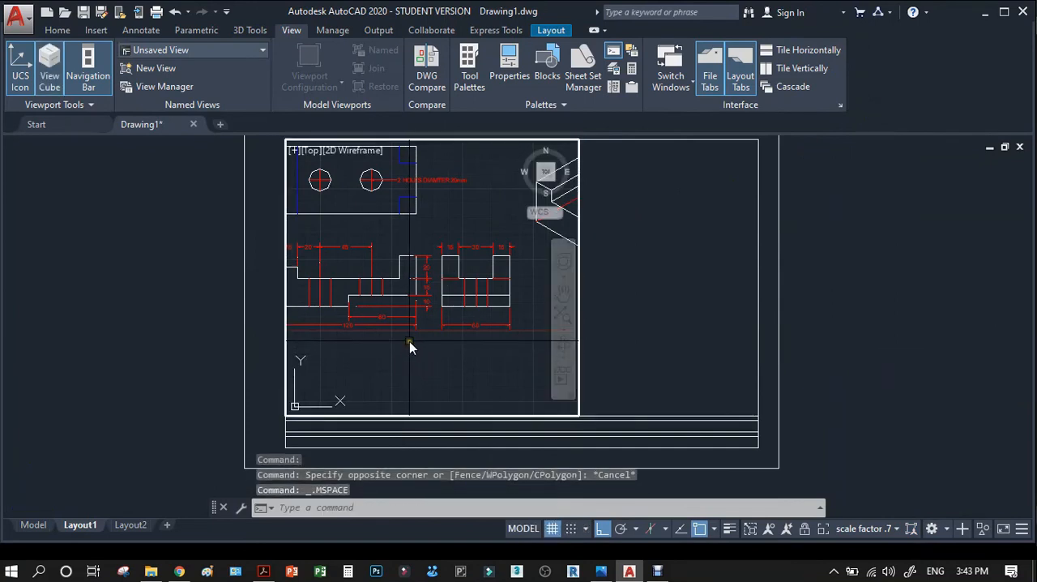
type("p")
key("Return")
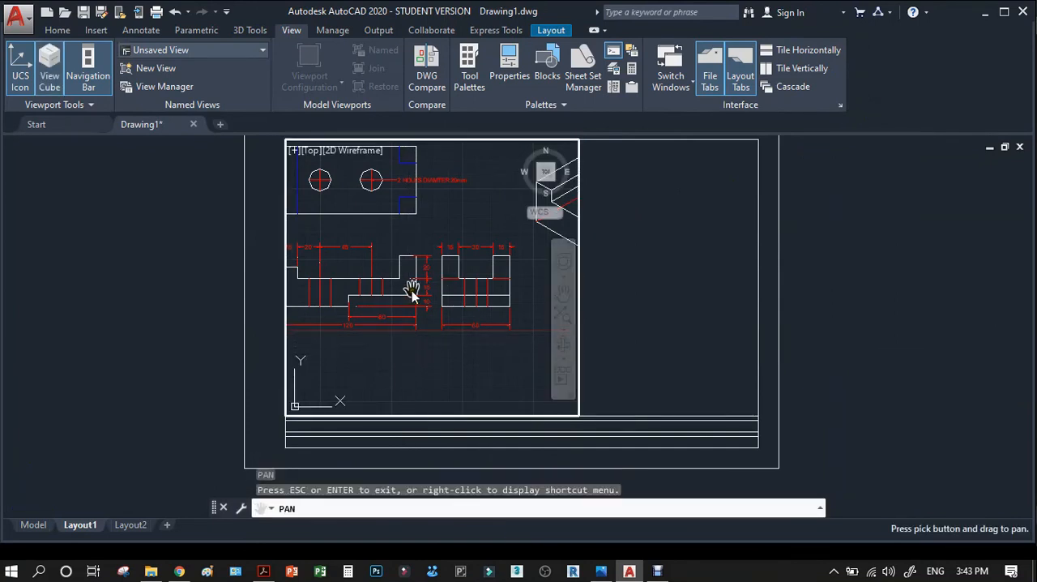
mouse_move(412, 291)
left_mouse_down()
mouse_move(458, 306)
mouse_move(451, 314)
left_mouse_up()
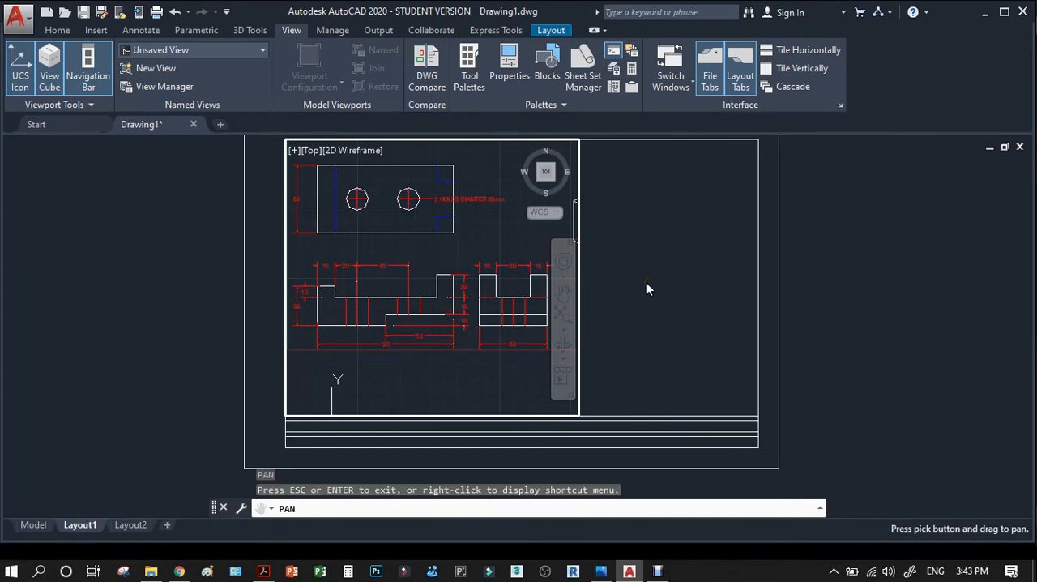
key("Escape")
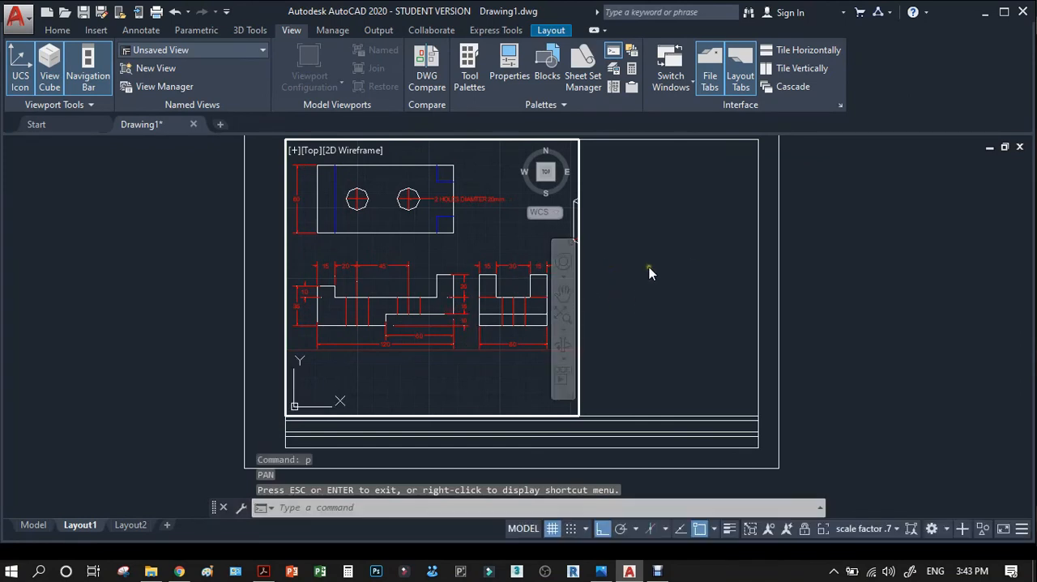
double_click(648, 269)
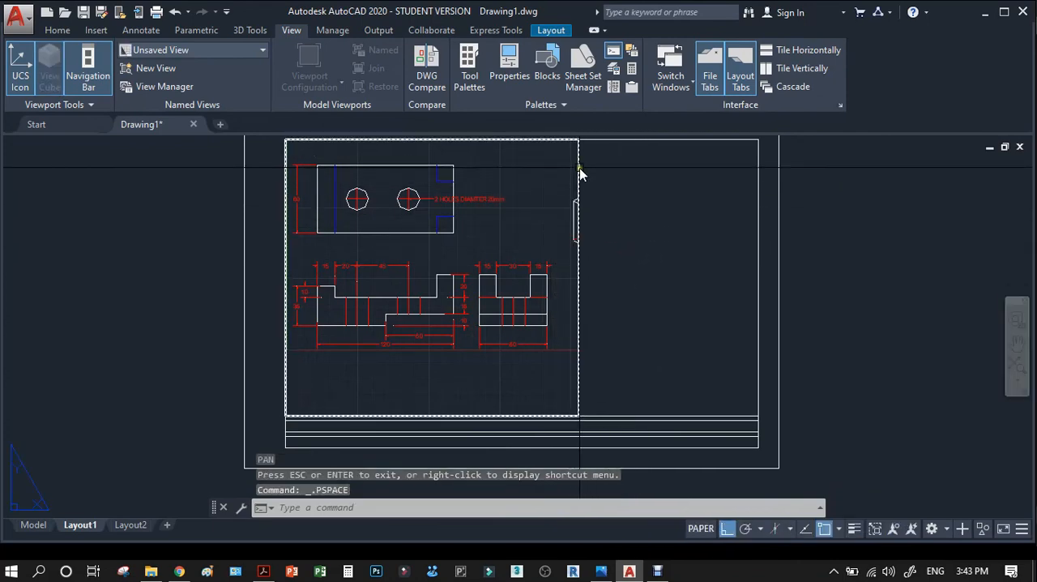
Stretch the viewport's right edge inward to just beyond the side view so the isometric view is cropped out.
left_click(582, 264)
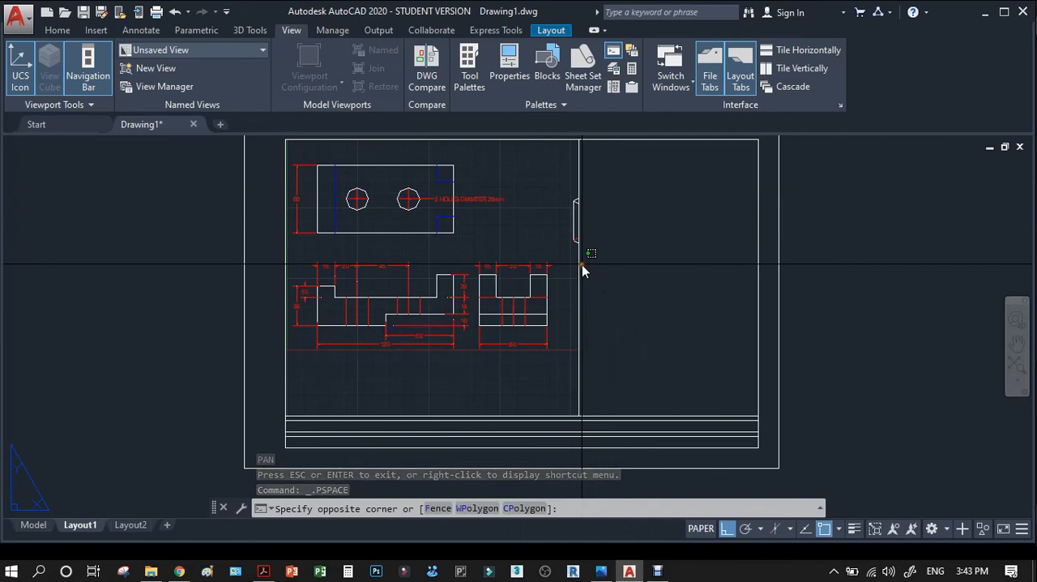
left_click(582, 289)
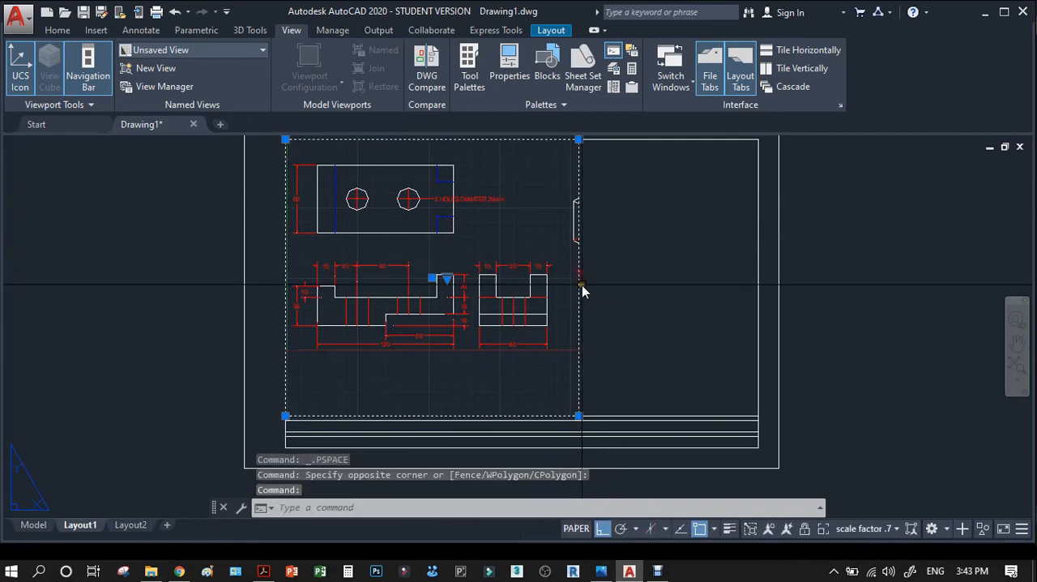
scroll(580, 157, "up", 7)
scroll(586, 170, "down", 4)
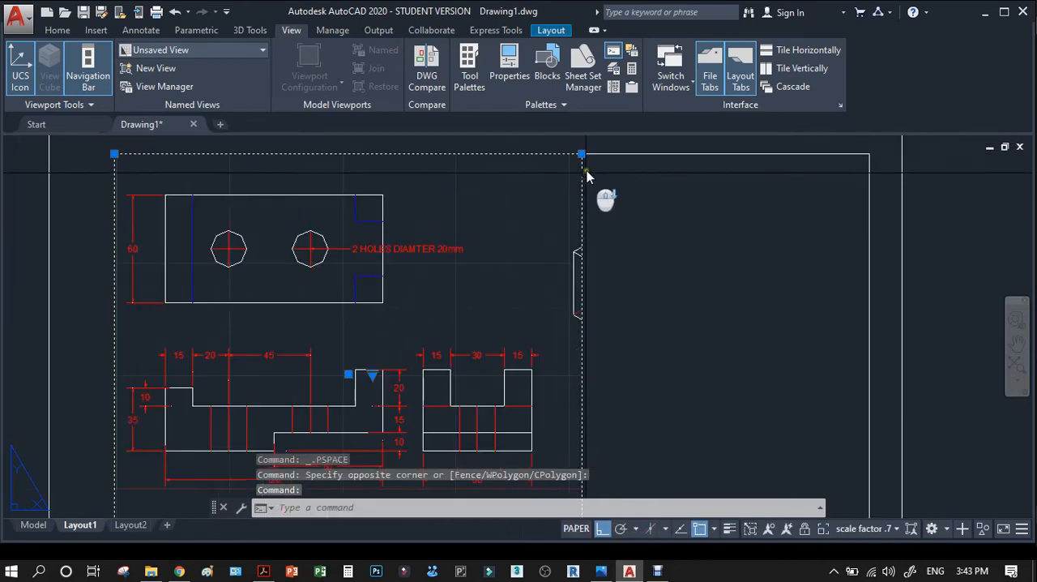
left_click(581, 153)
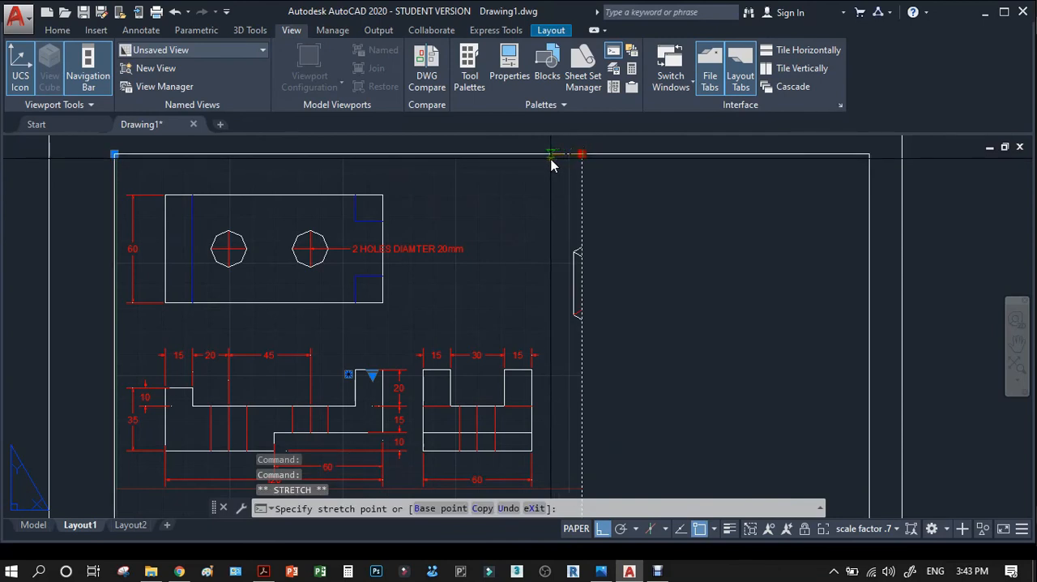
left_click(551, 159)
key("Escape")
scroll(557, 222, "down", 3)
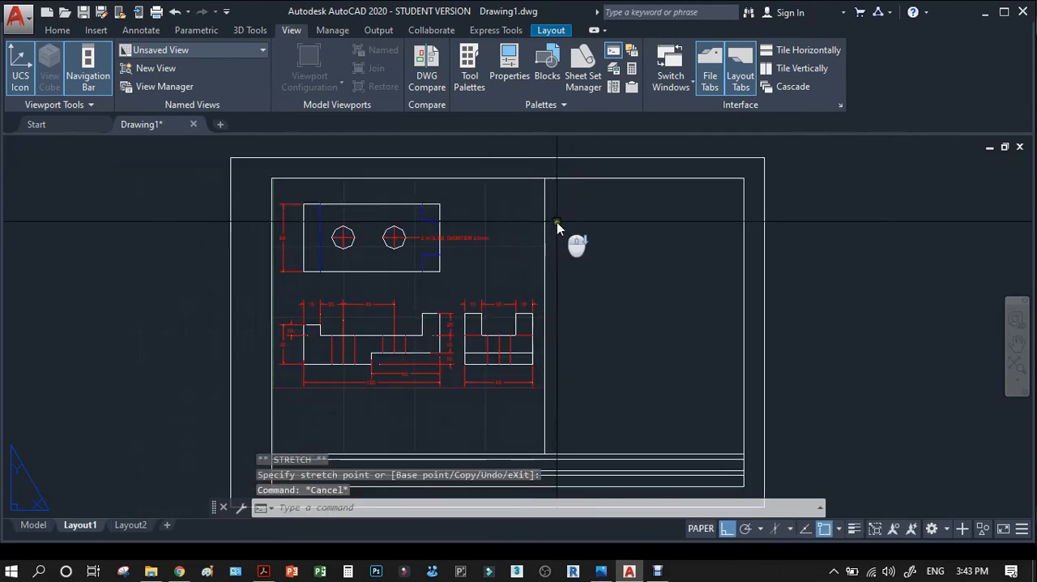
Copy the viewport to its right so the copy's left edge meets the original's right edge.
type("co")
key("space")
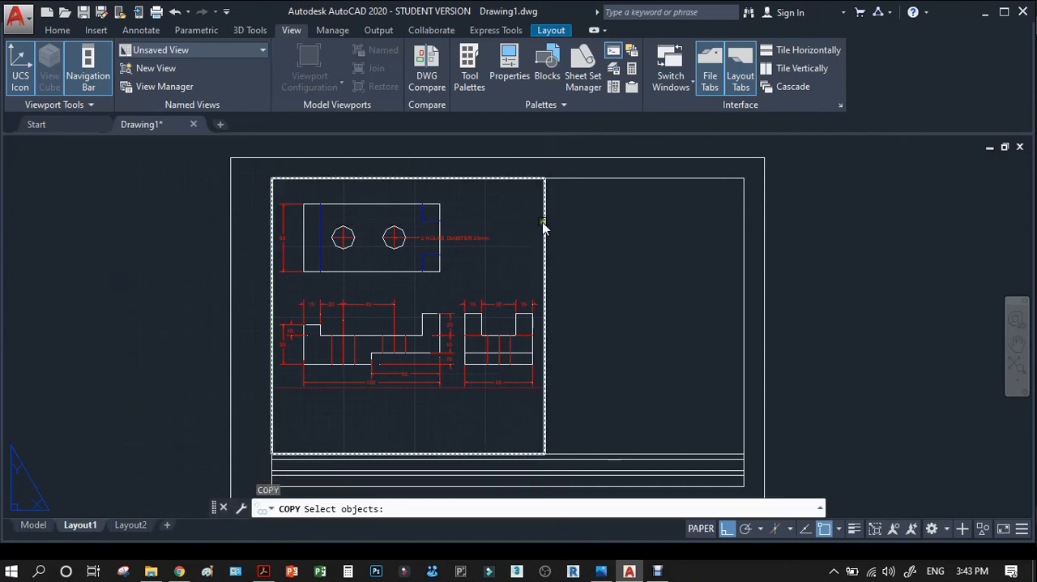
left_click(543, 228)
key("space")
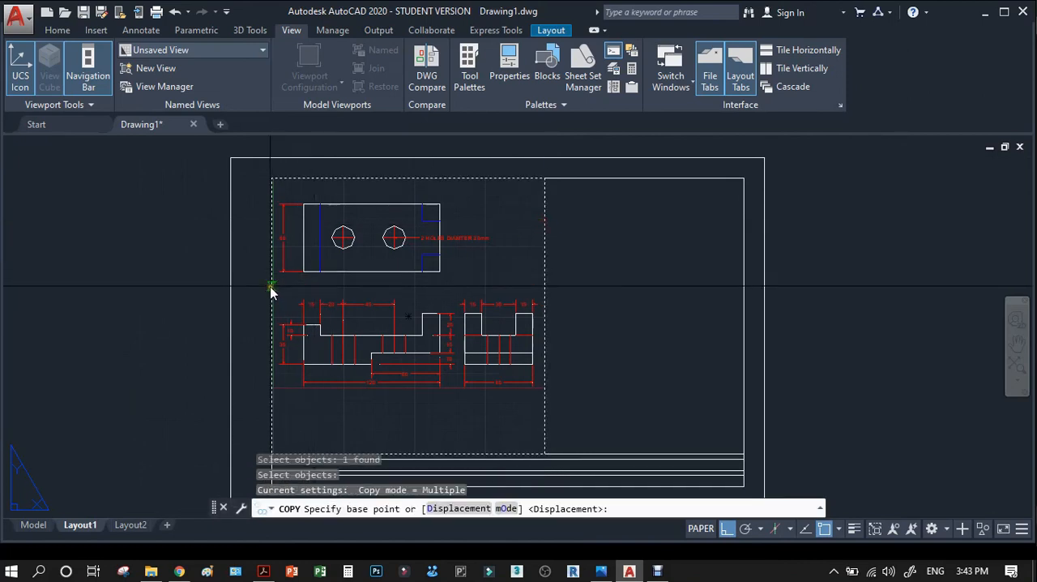
left_click(272, 286)
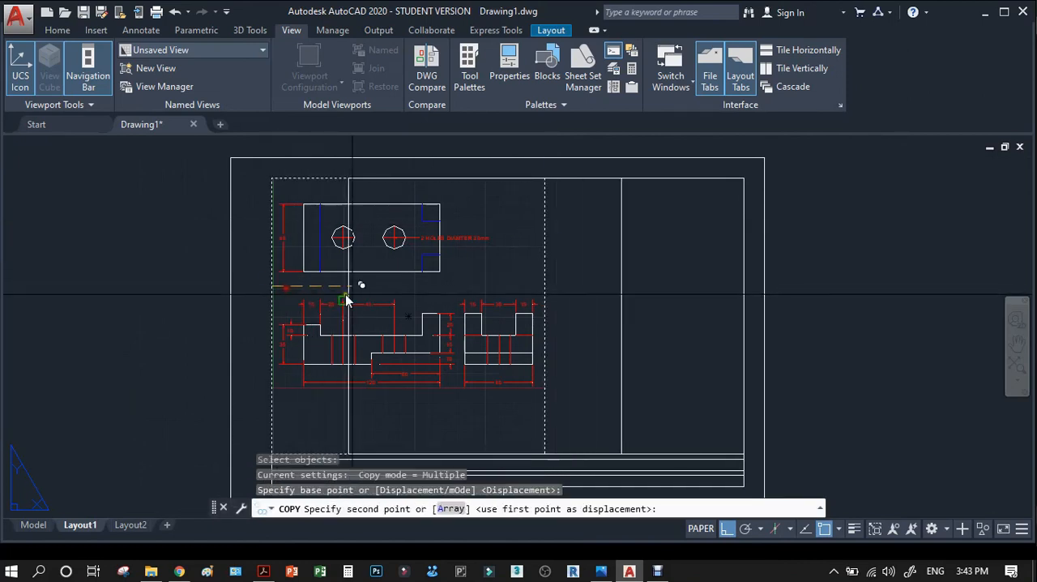
left_click(544, 288)
key("Return")
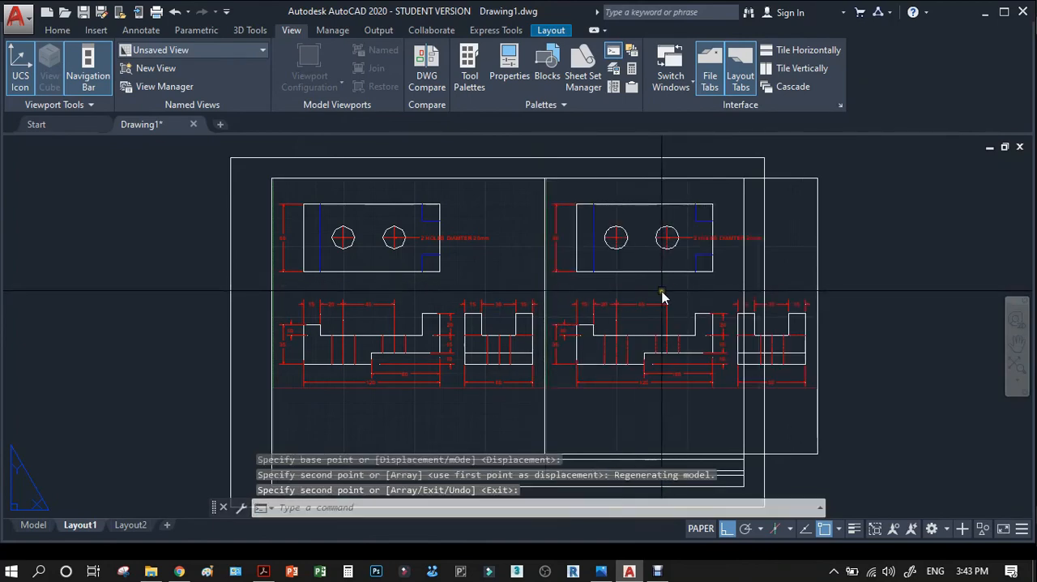
Stretch the copied viewport's right edge inward to align with the inner border of the sheet.
left_click(816, 269)
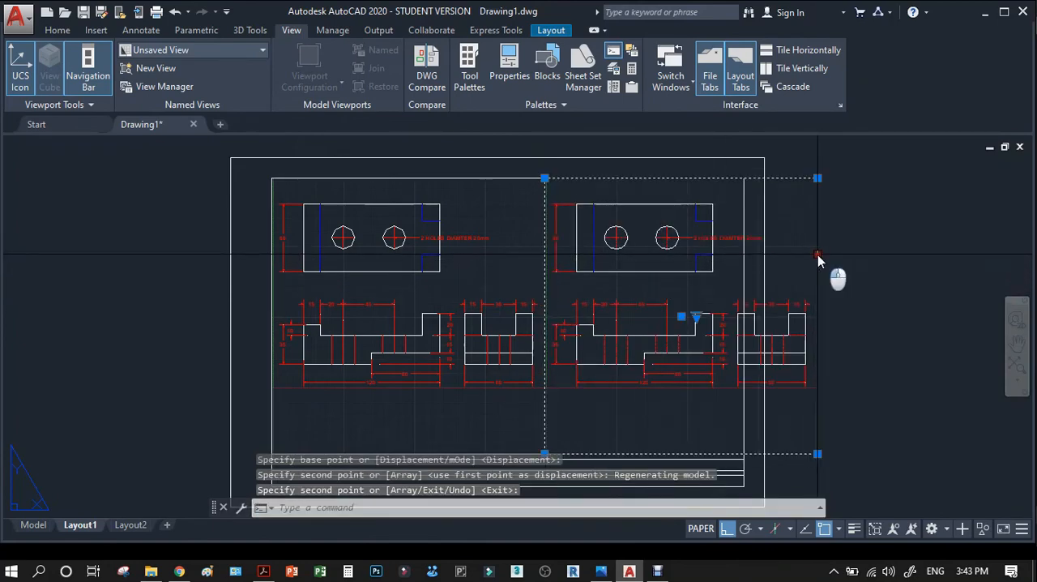
left_click(816, 178)
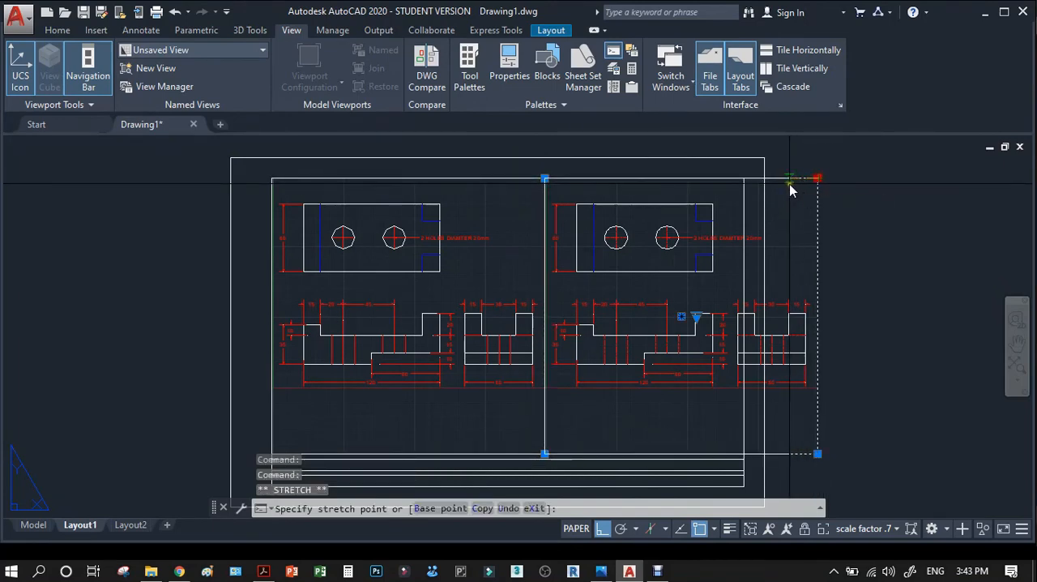
key("Escape")
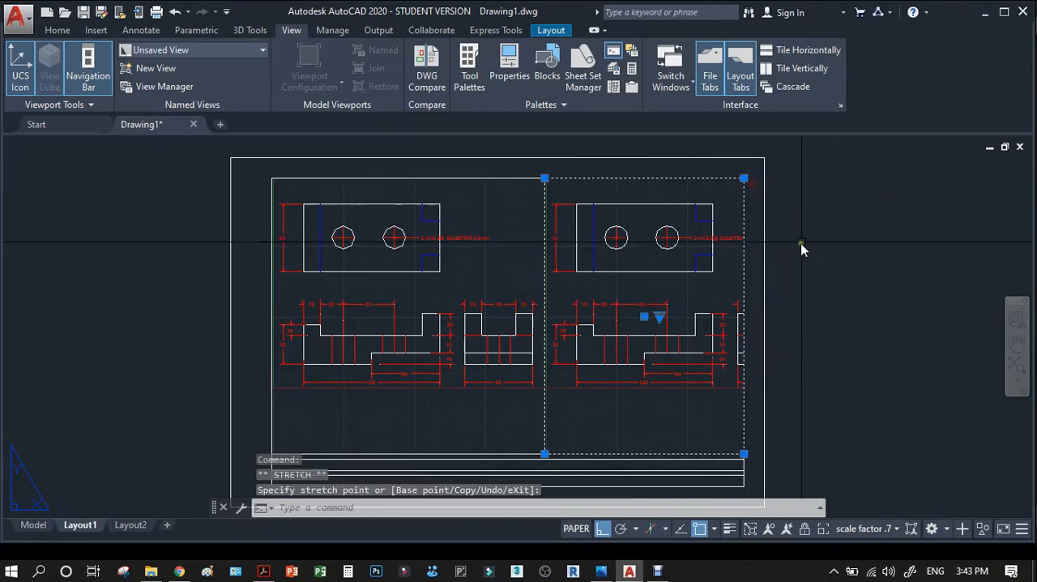
key("Escape")
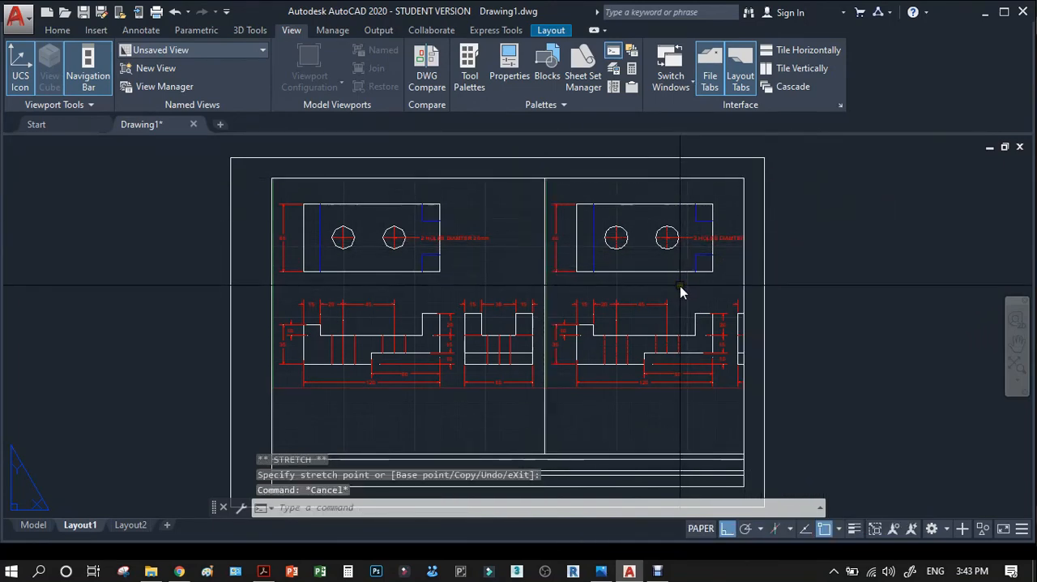
Activate the copied viewport and pan its model view so the isometric view sits fully inside it.
double_click(679, 285)
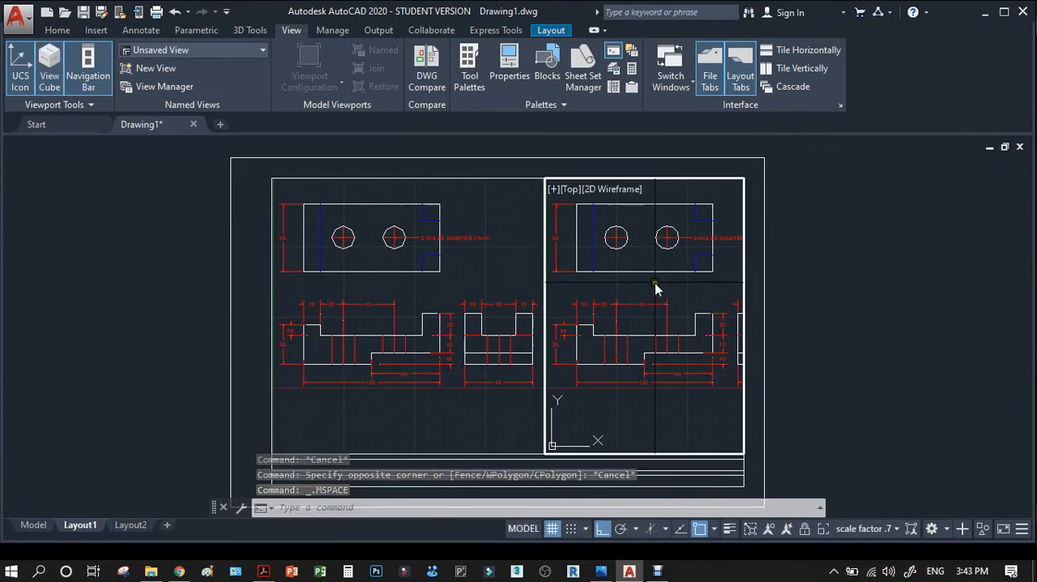
type("PAN")
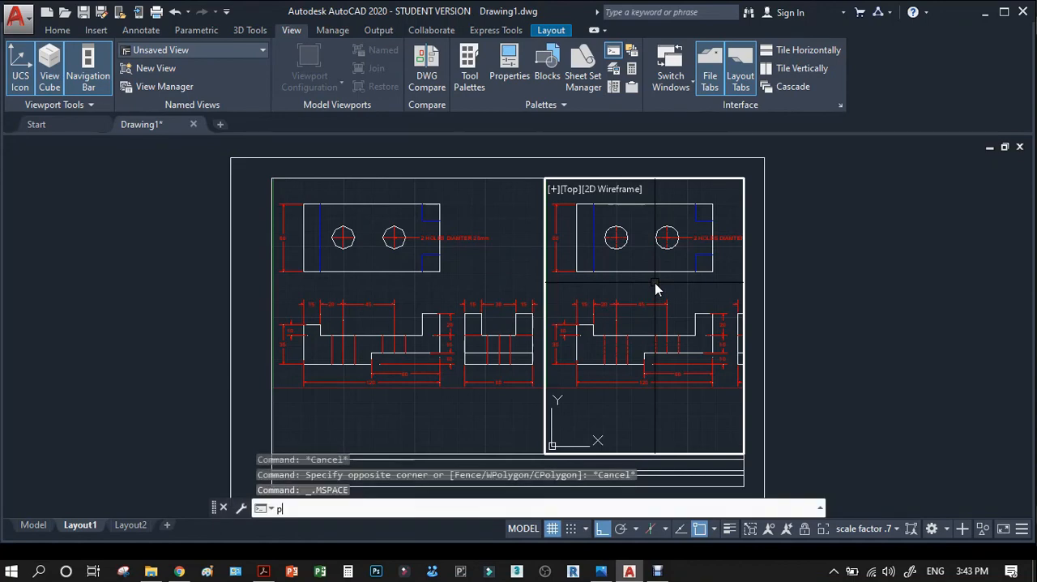
key("Return")
mouse_move(690, 278)
left_mouse_down()
mouse_move(678, 287)
mouse_move(419, 288)
left_mouse_up()
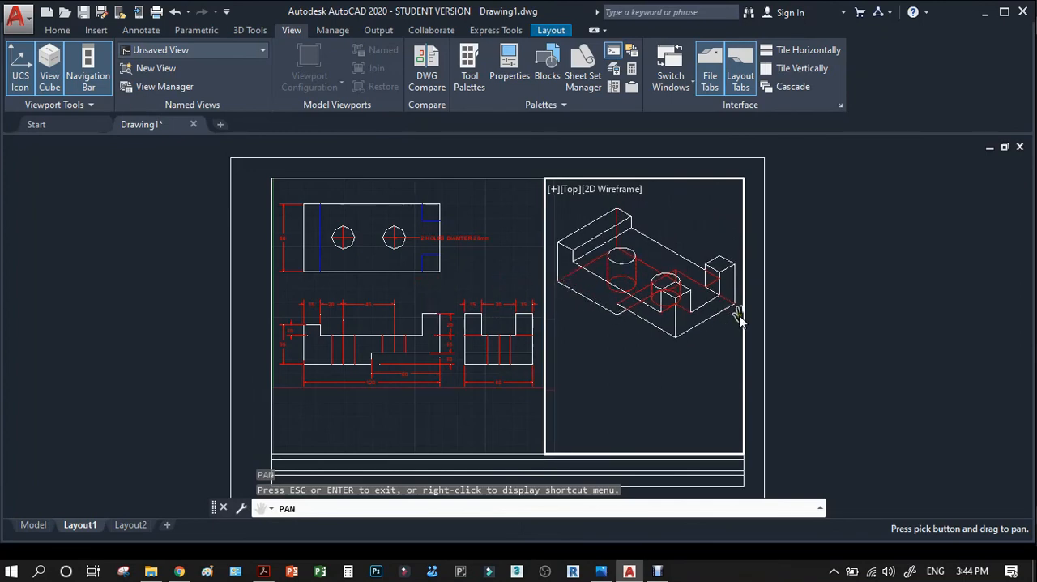
key("Escape")
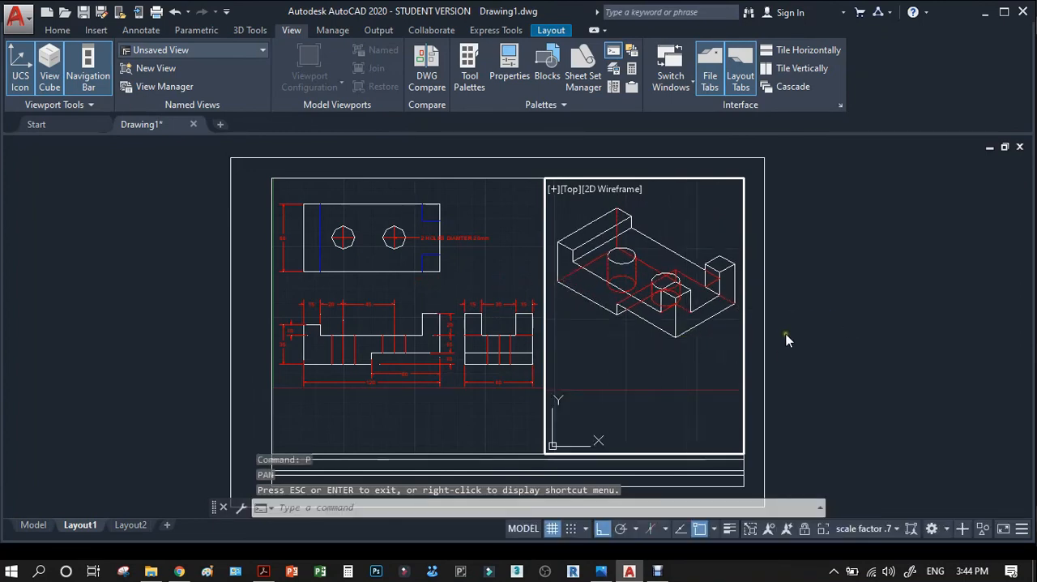
Return to paper space and check the scale assigned to the viewport holding the isometric view.
double_click(818, 282)
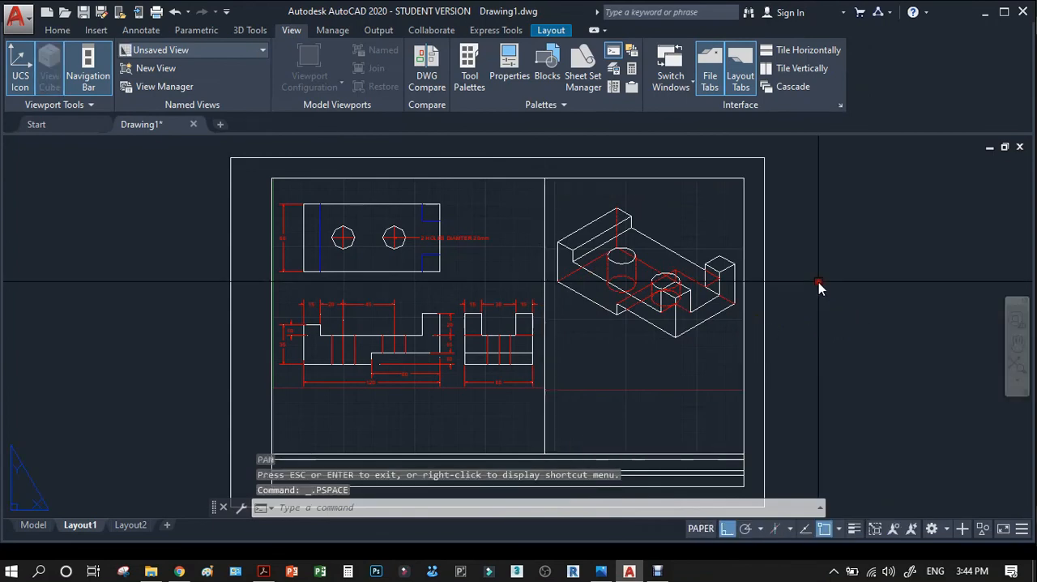
left_click(544, 403)
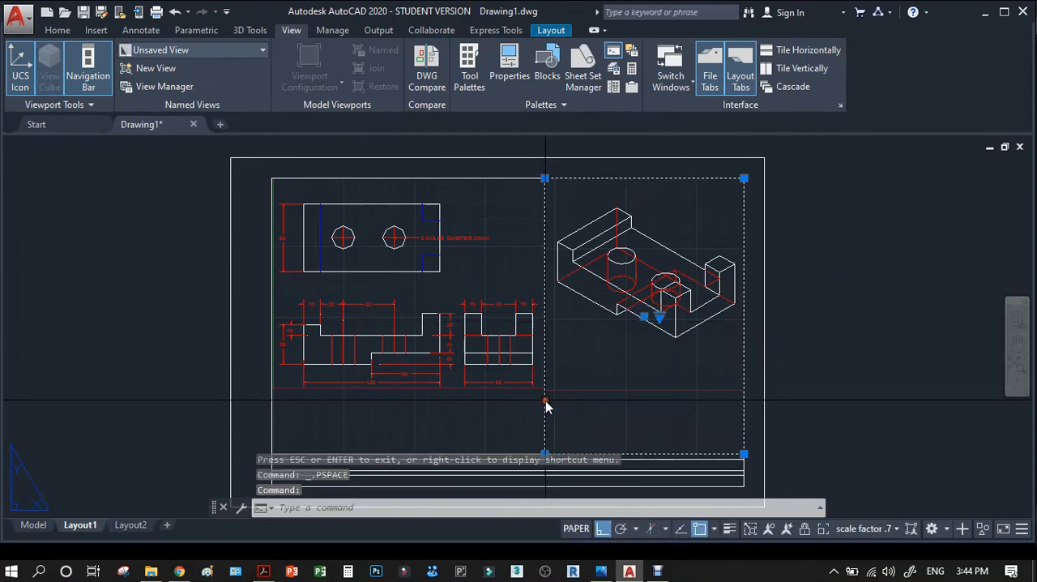
left_click(895, 528)
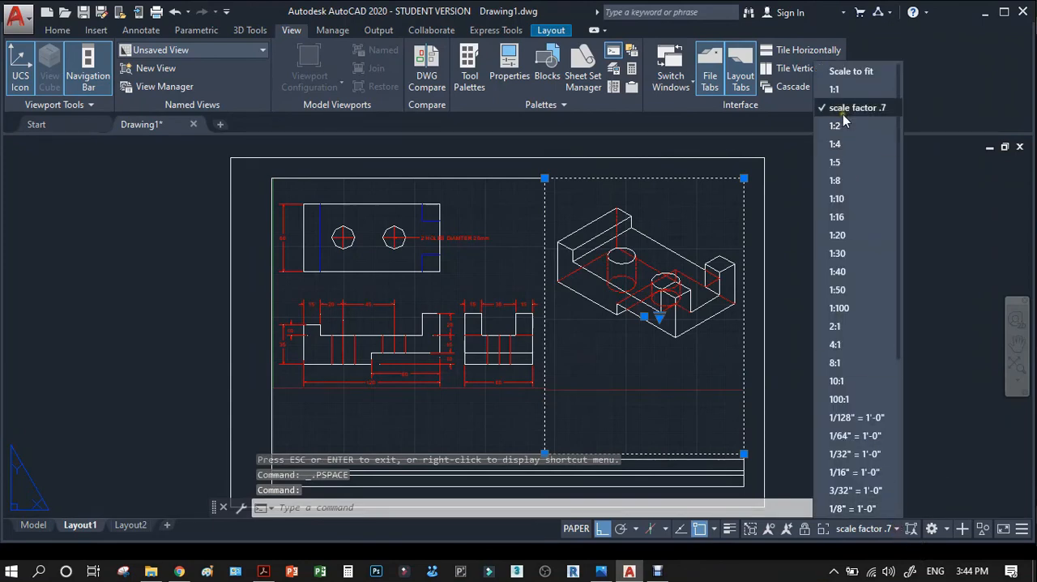
left_click(169, 290)
key("Escape")
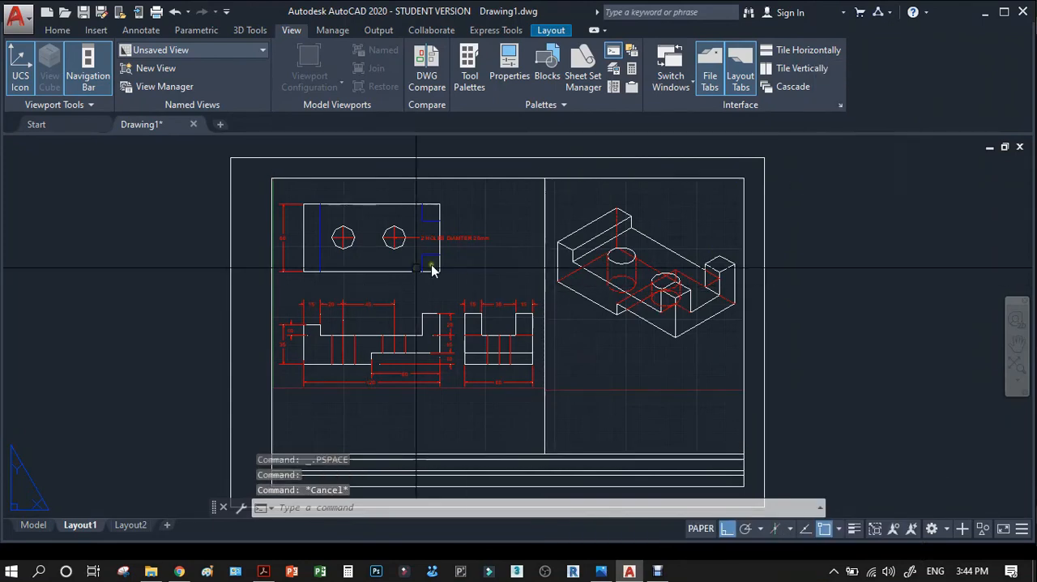
Add the multiline text "ORTHOGRAPHIC VIEW" in paper space, centred below the front and side views.
scroll(380, 282, "down", 2)
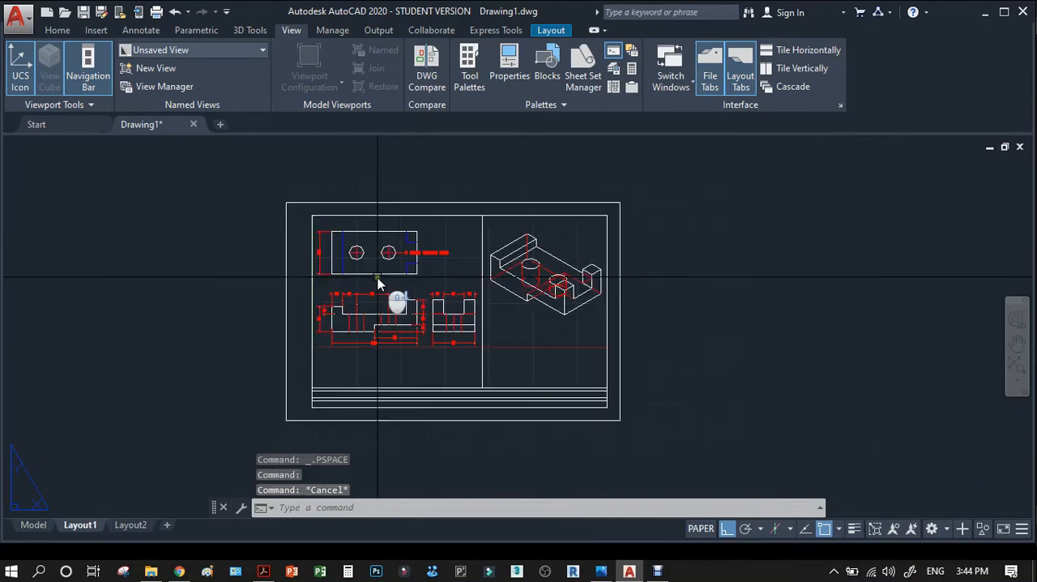
scroll(378, 366, "up", 2)
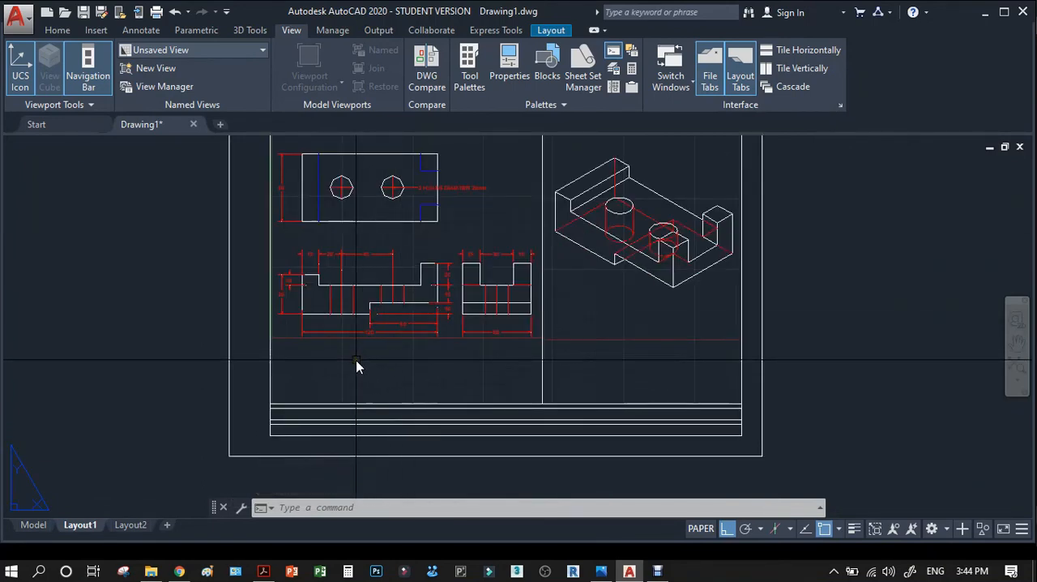
type("mt")
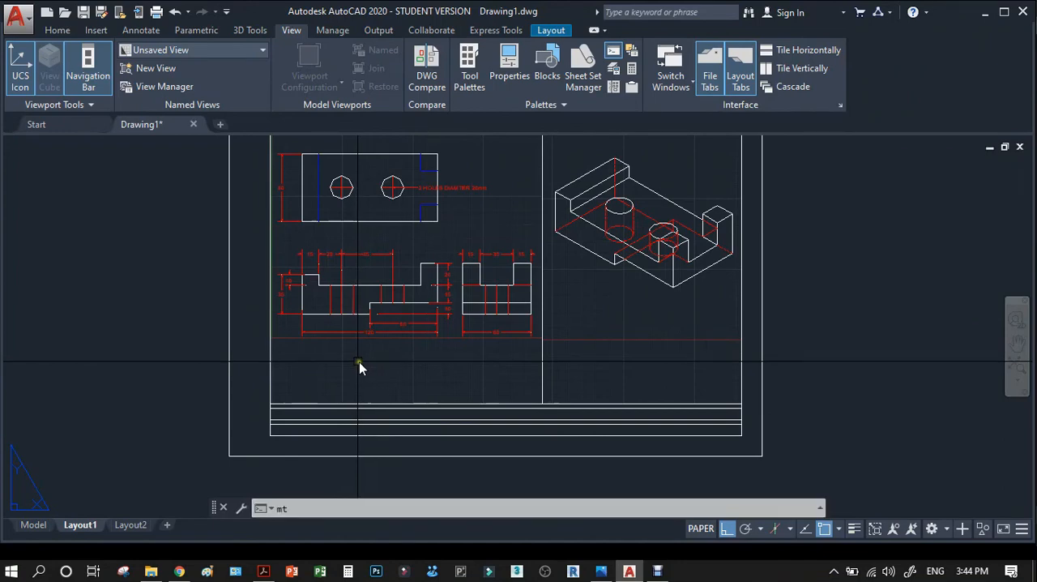
key("Return")
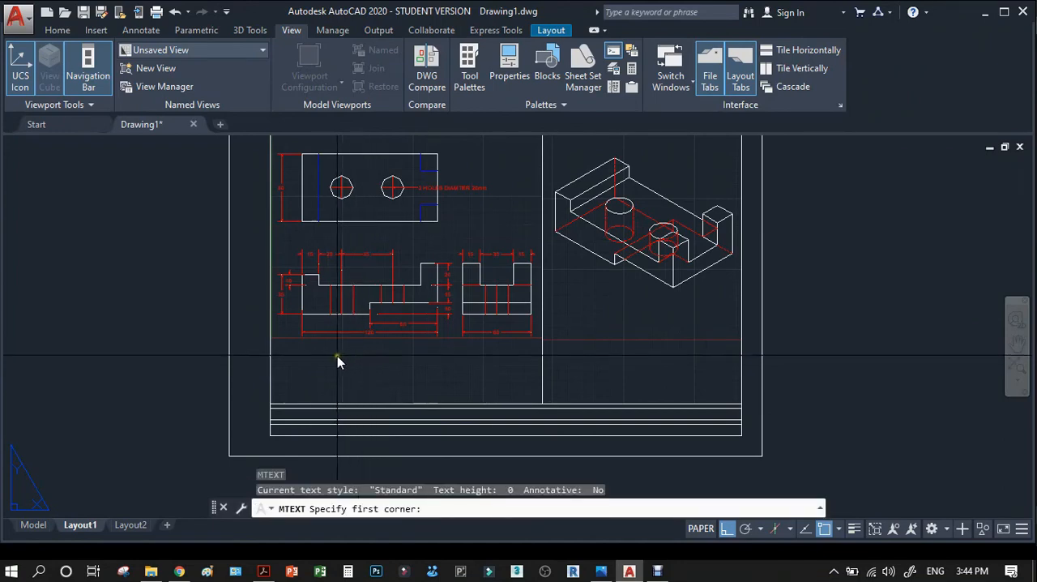
left_click(337, 354)
left_click(473, 376)
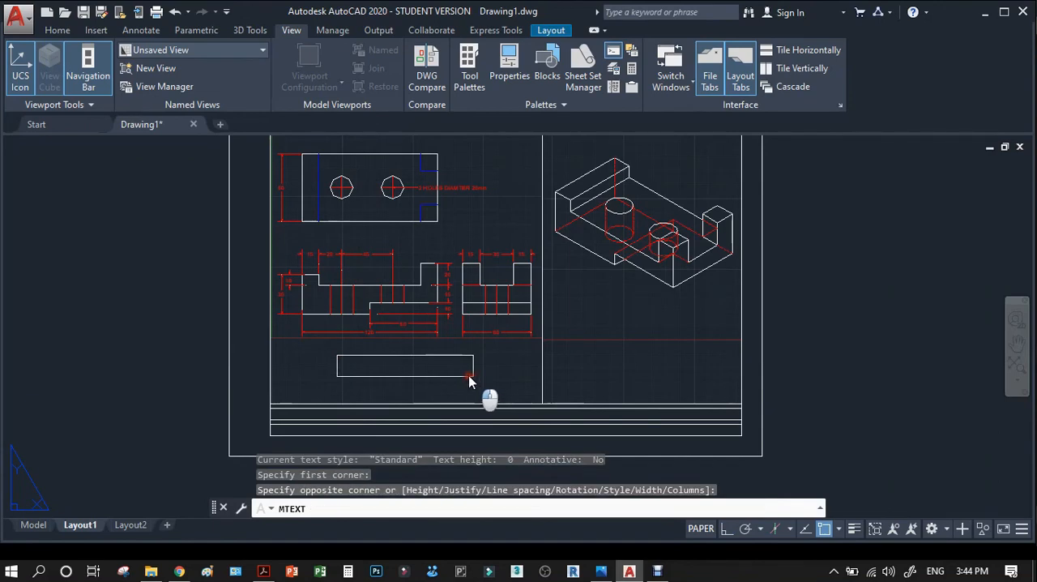
left_click(260, 343)
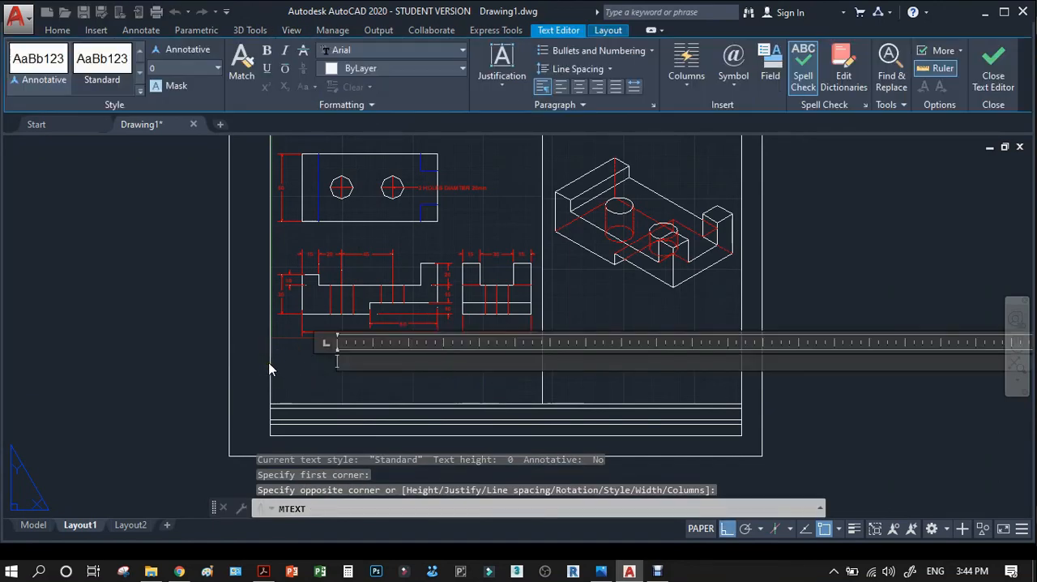
type("ORT")
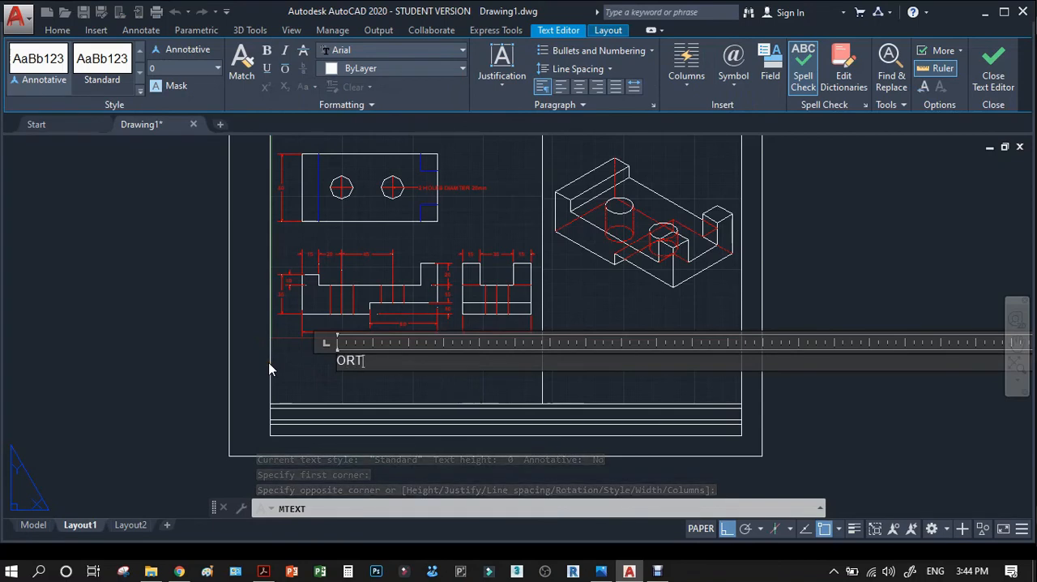
type("OGRAPHIC VIEW")
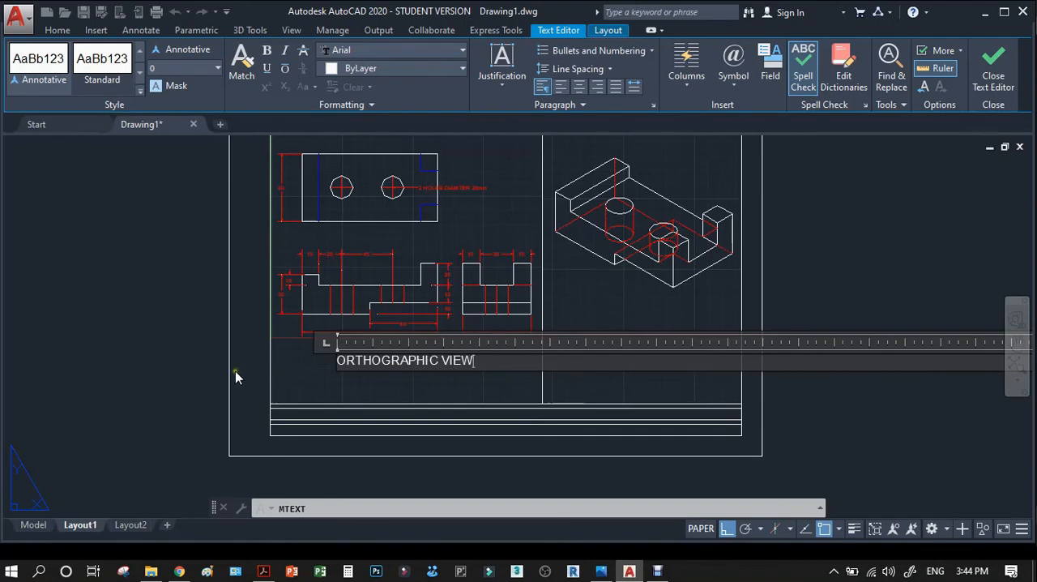
left_click(176, 347)
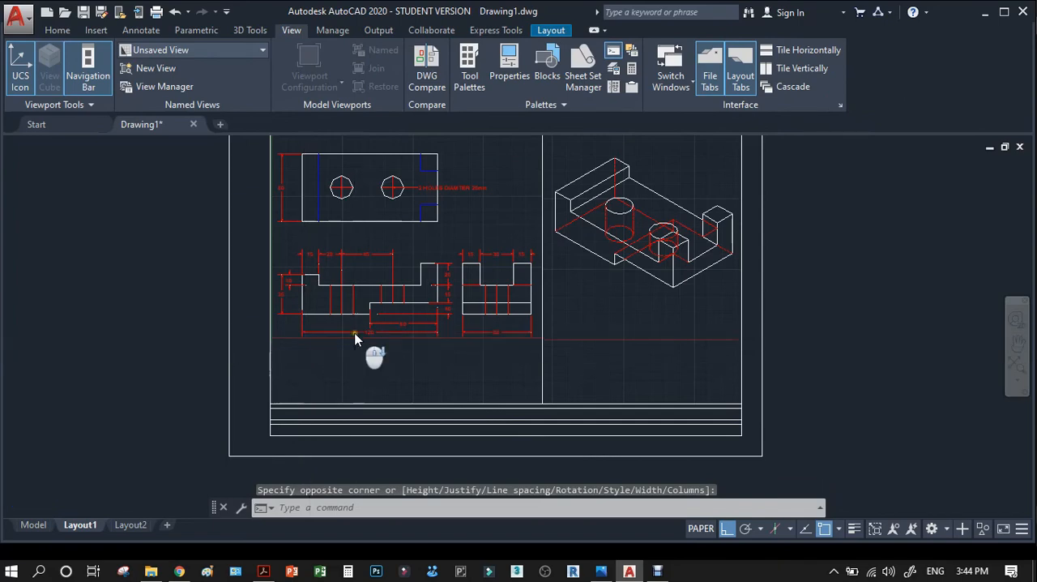
scroll(359, 348, "down", 3)
left_click(262, 335)
left_click(520, 405)
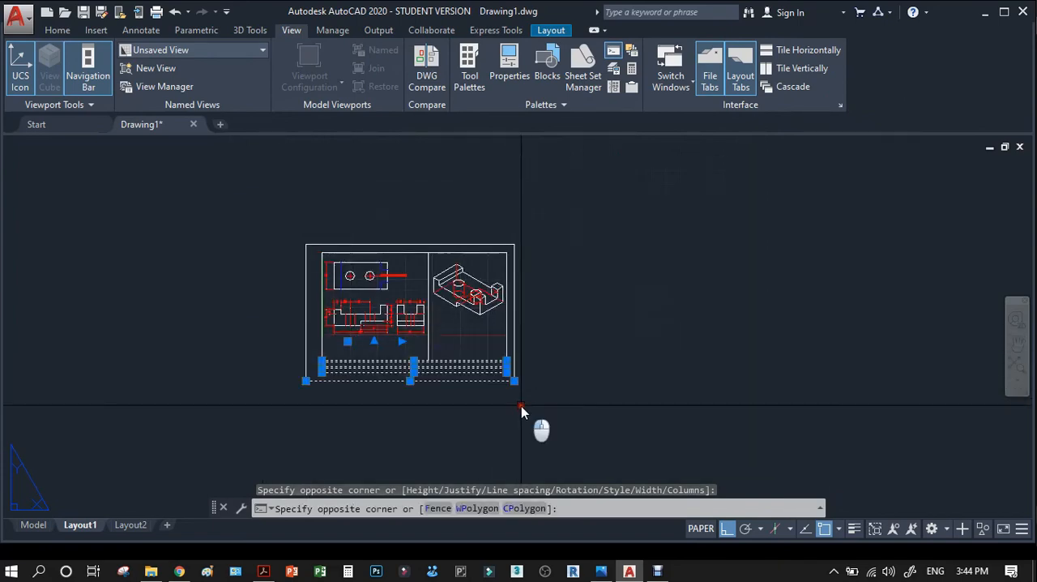
scroll(321, 346, "up", 4)
key("Escape")
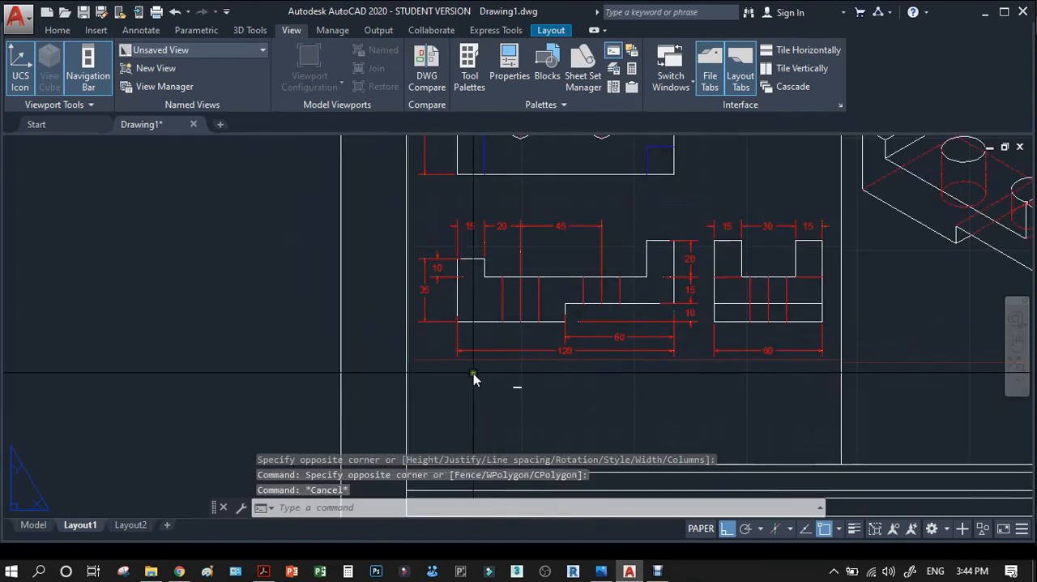
Open the object properties of the tiny ORTHOGRAPHIC VIEW text below the front view and look through its settings.
left_click(545, 395)
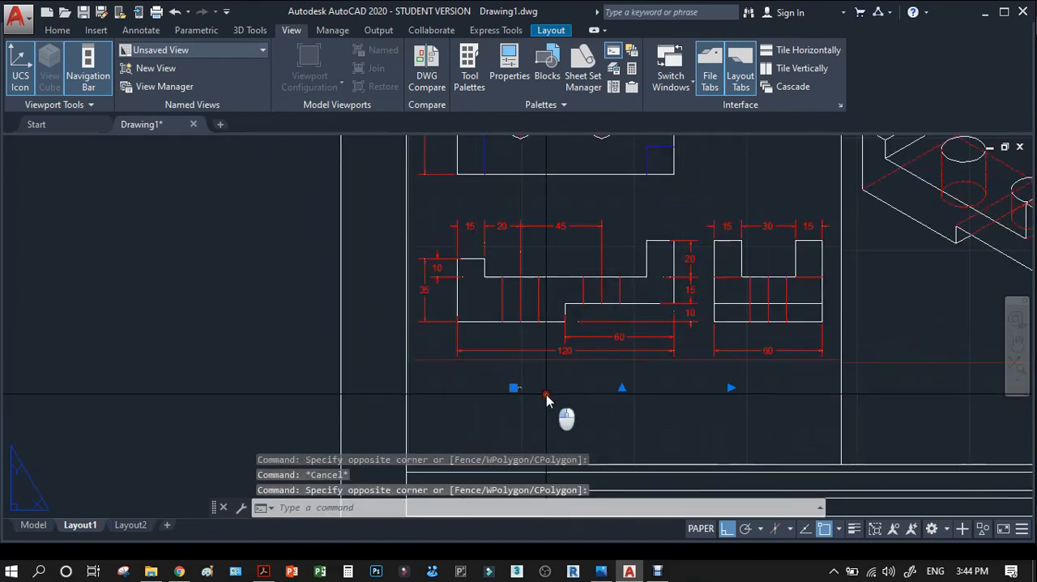
left_click(510, 69)
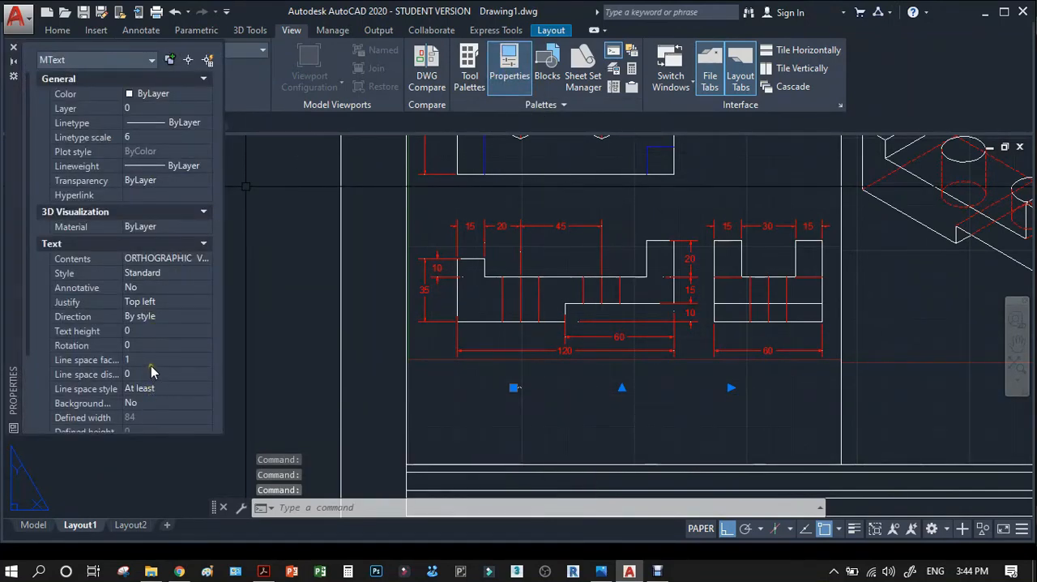
scroll(150, 365, "down", 3)
scroll(152, 357, "up", 3)
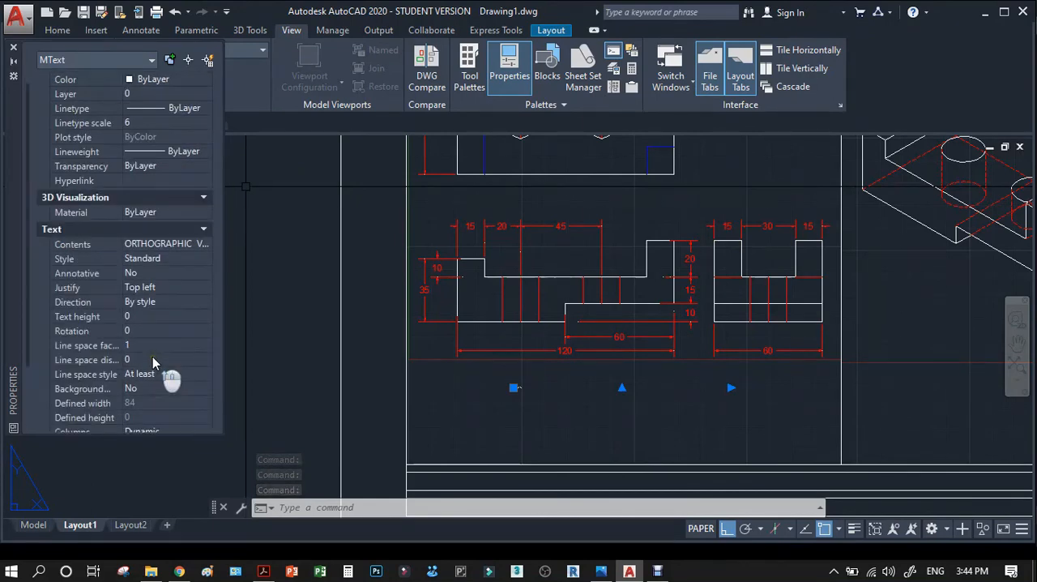
scroll(152, 356, "down", 3)
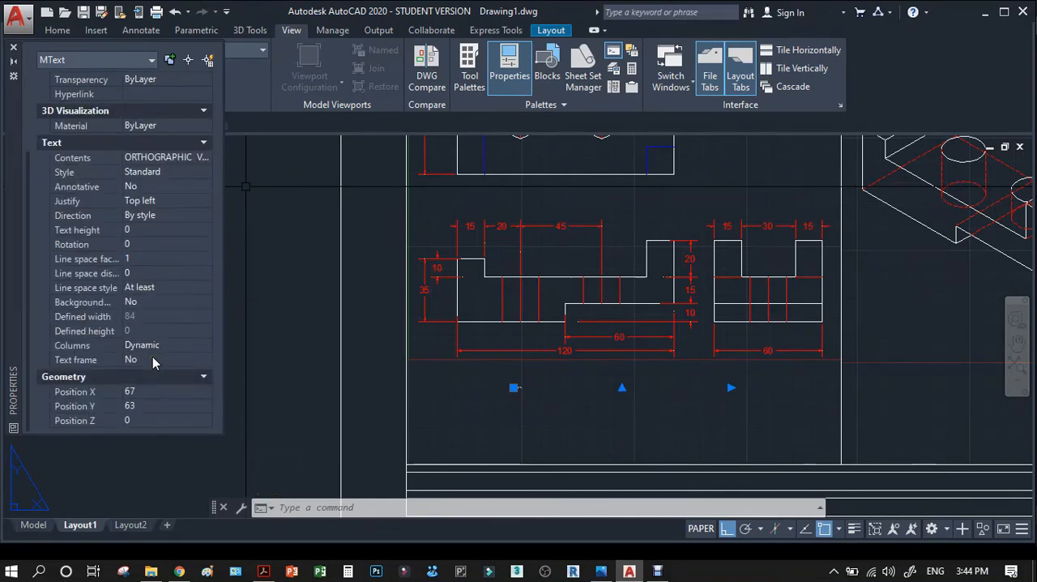
left_click(150, 357)
scroll(150, 356, "up", 3)
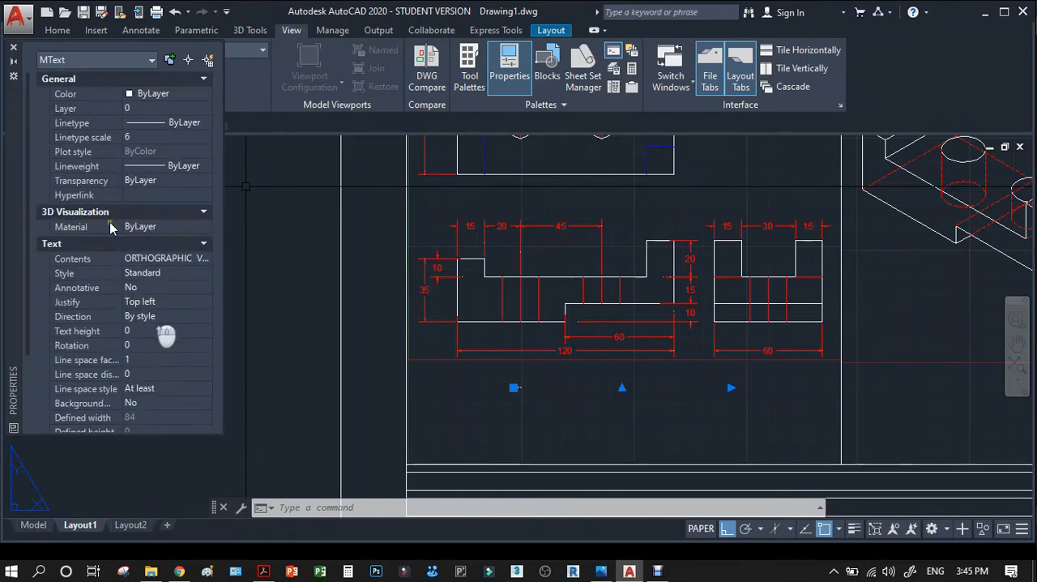
left_click(135, 139)
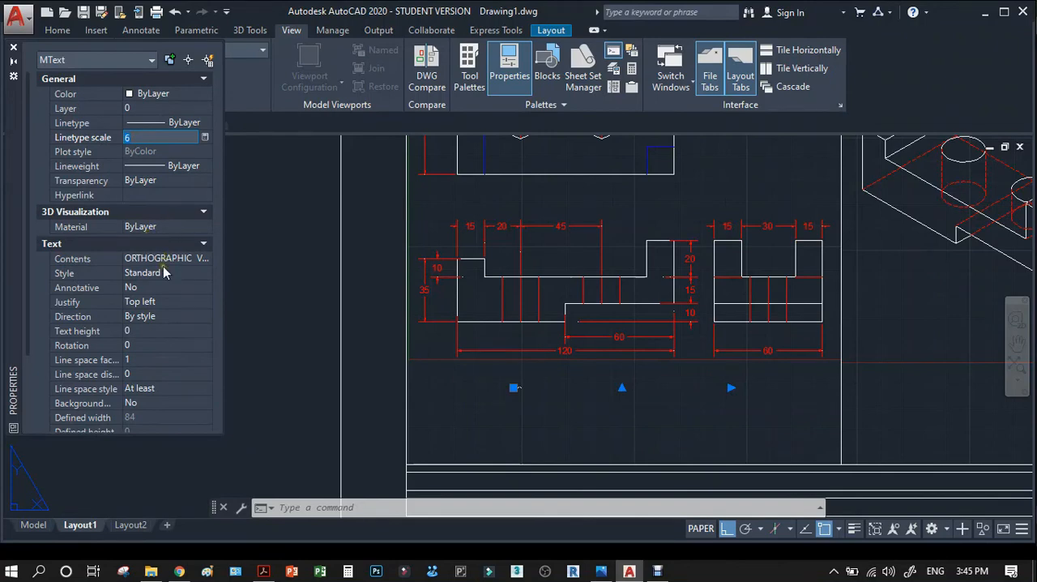
Try text heights of 20, 15 and 10 for the ORTHOGRAPHIC VIEW text.
left_click(144, 332)
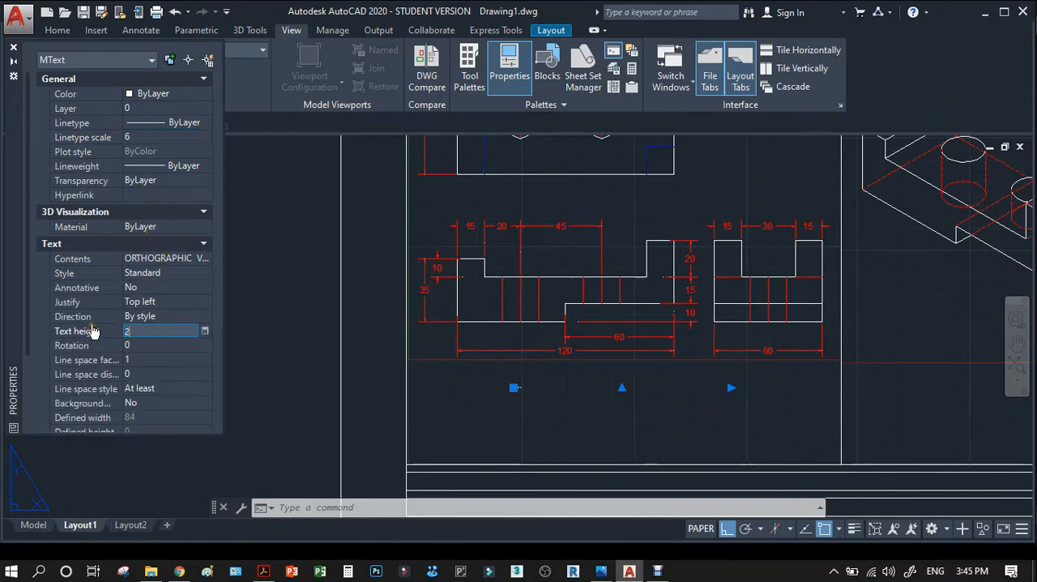
key("Tab")
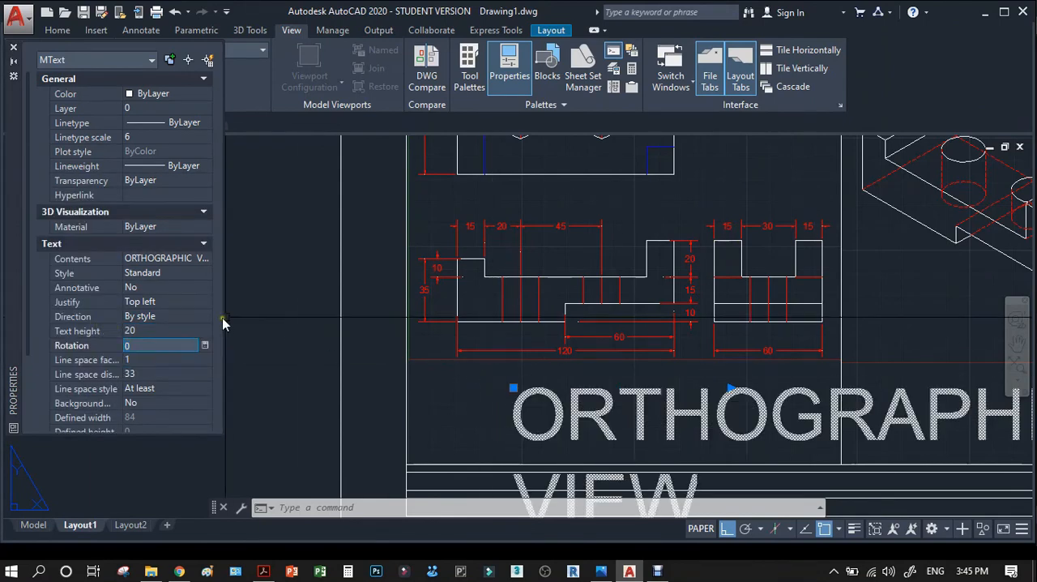
left_click(155, 330)
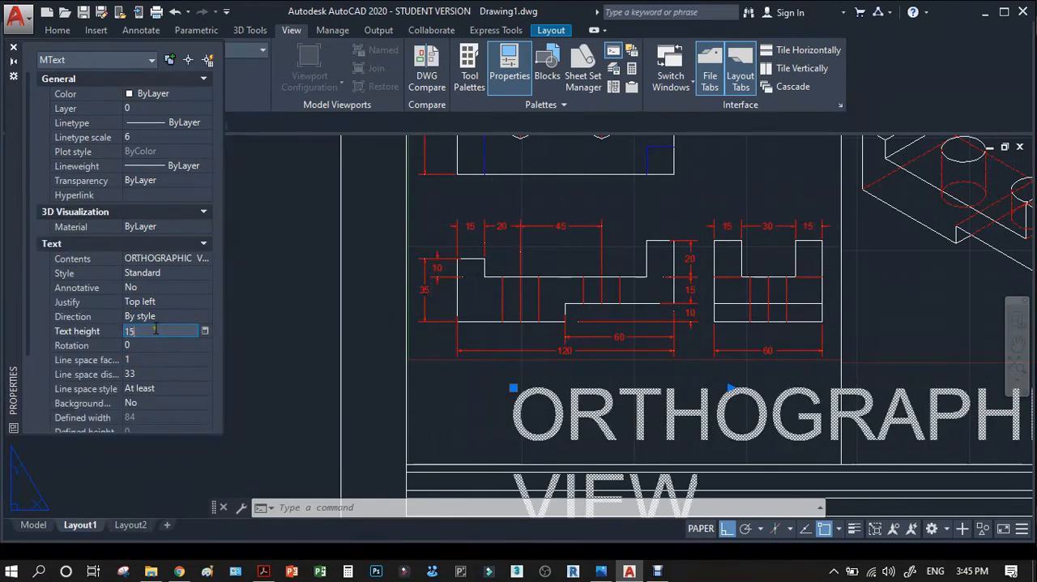
type("15")
key("Tab")
left_click(156, 330)
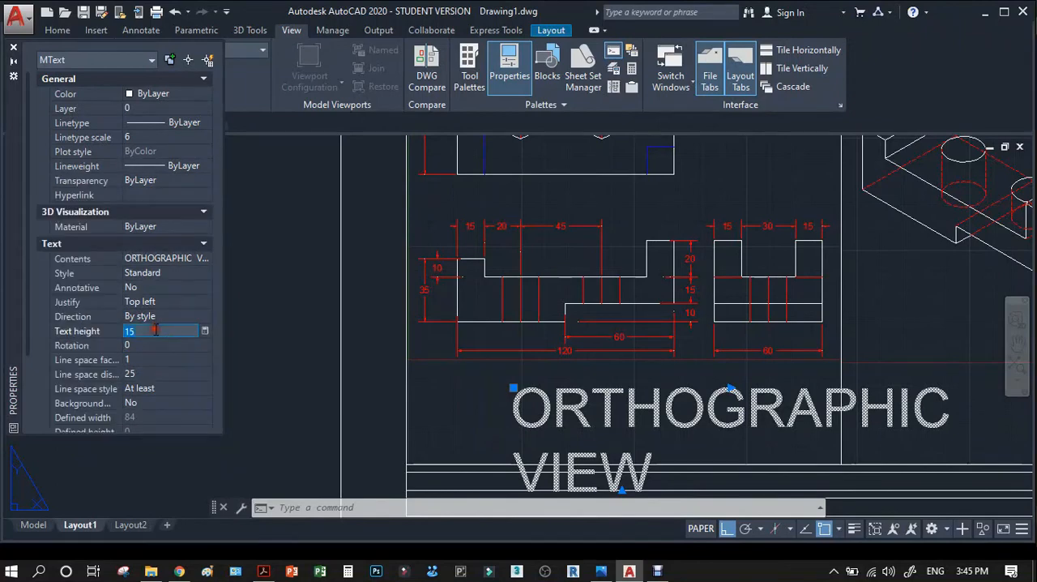
type("10")
key("Tab")
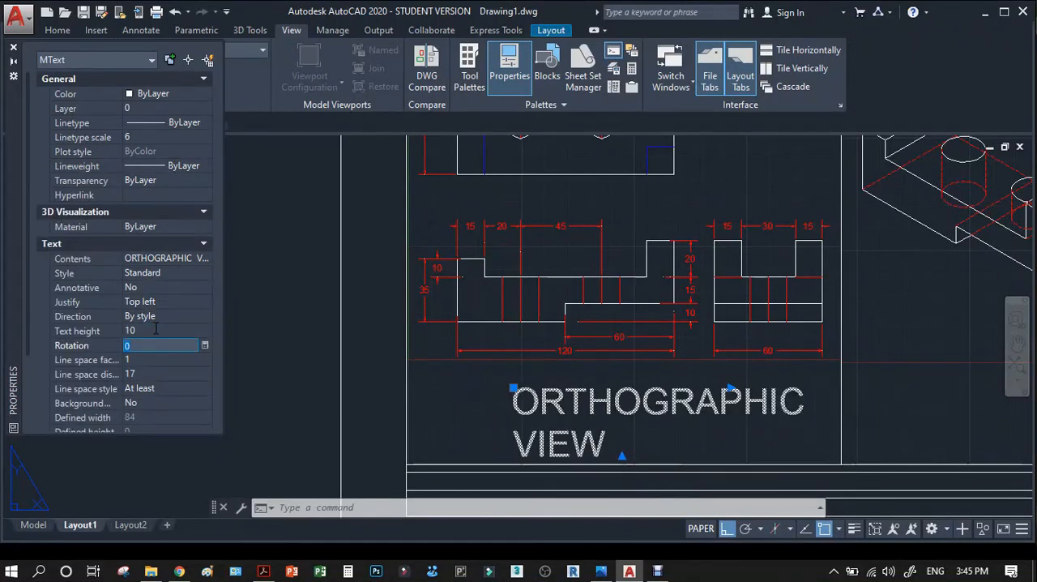
Set the ORTHOGRAPHIC VIEW text height to 5 and close its properties.
left_click(155, 330)
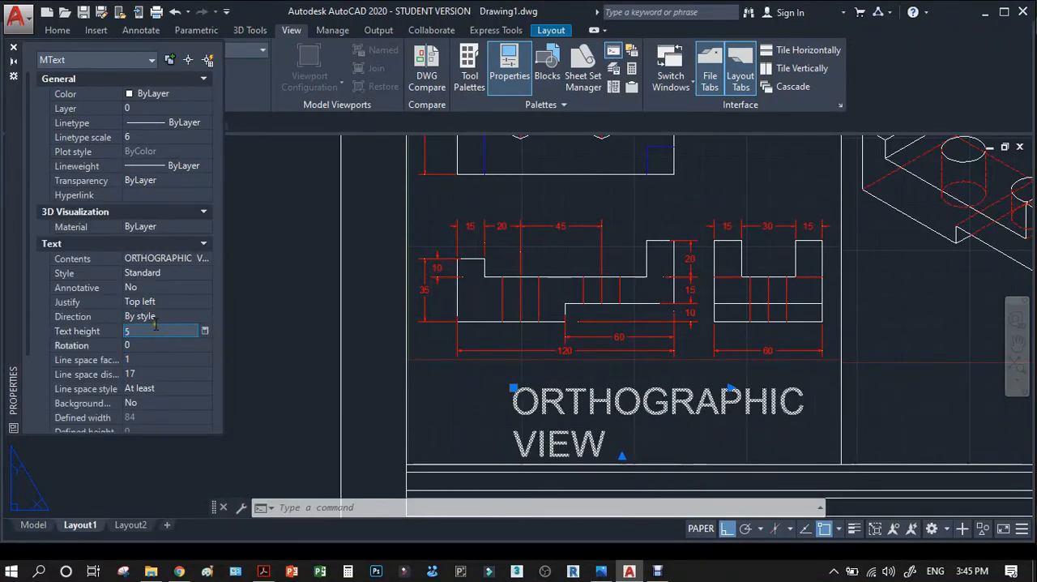
key("Tab")
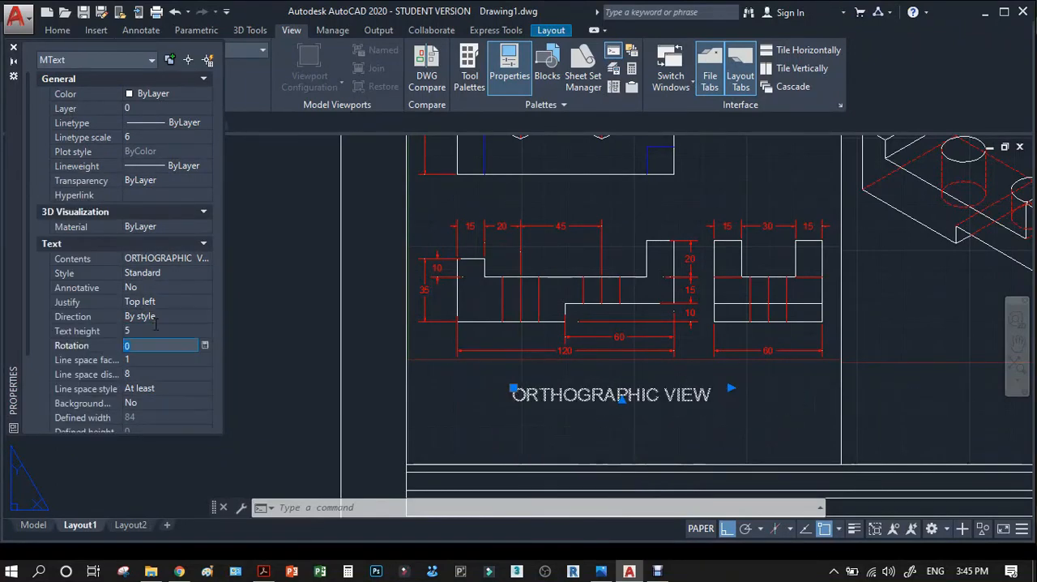
left_click(16, 50)
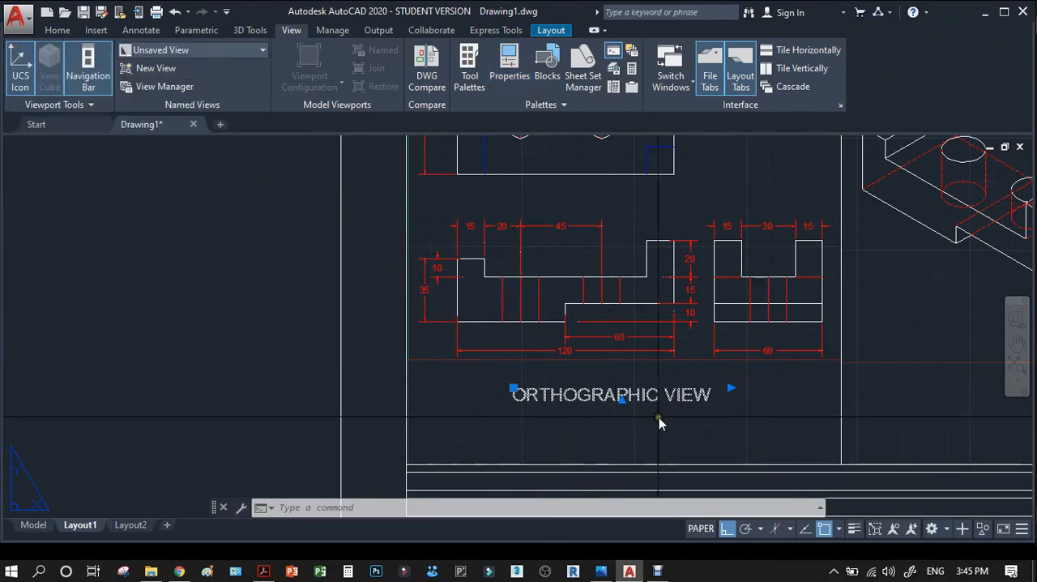
Move the ORTHOGRAPHIC VIEW text slightly to the right, keeping it level beneath the views.
type("M")
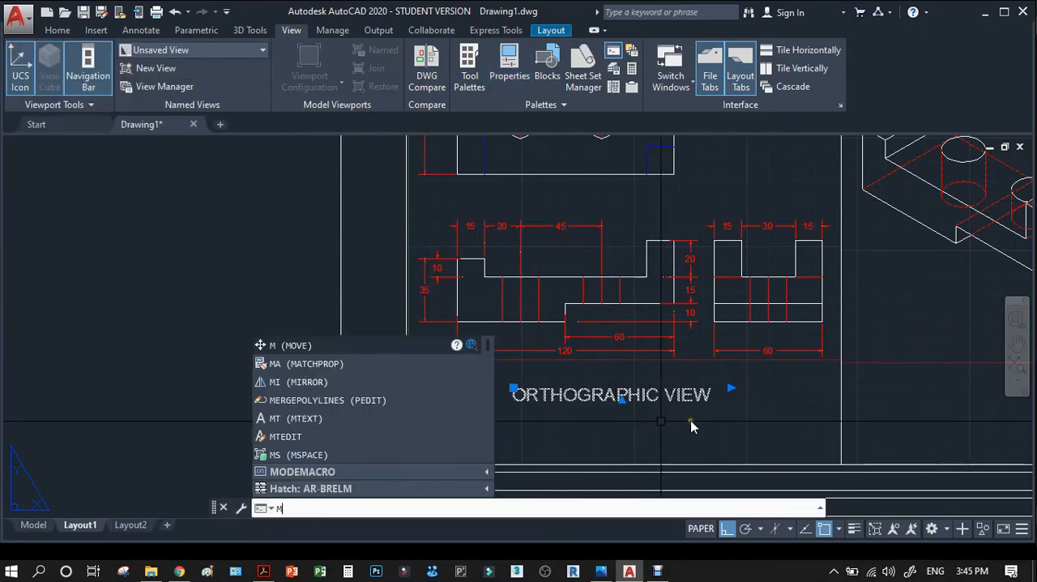
key("Return")
left_click(706, 419)
left_click(716, 419)
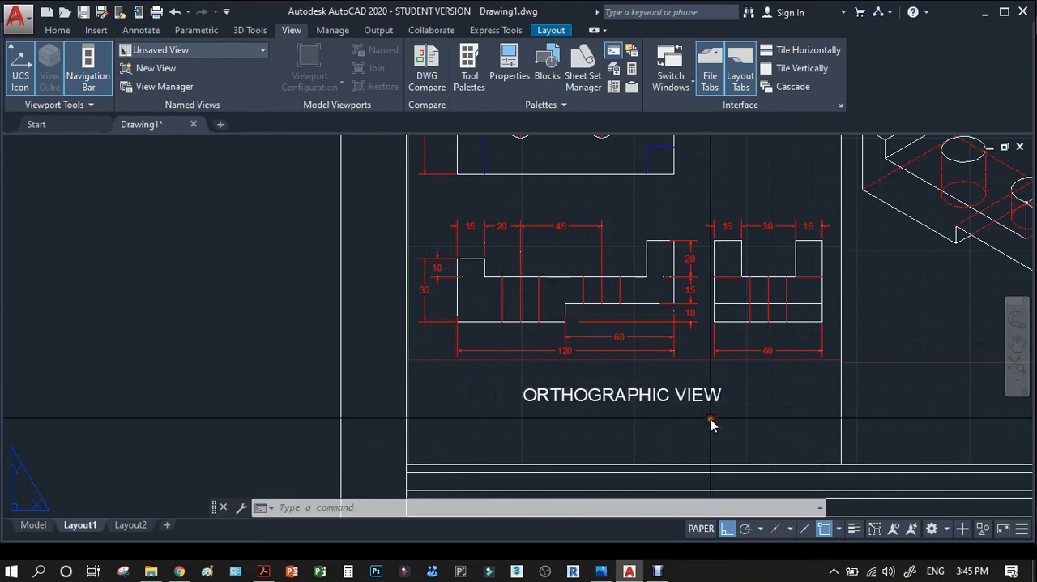
Copy the ORTHOGRAPHIC VIEW text horizontally to the right so the copy sits centred below the isometric view.
scroll(366, 401, "down", 5)
scroll(496, 405, "up", 4)
type("co")
key("Return")
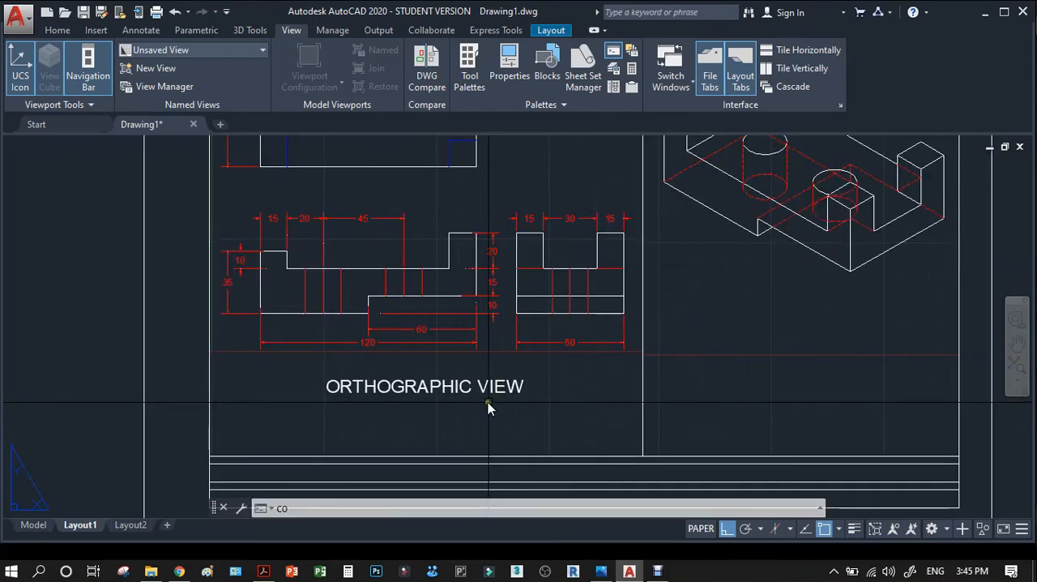
left_click(478, 384)
key("Return")
left_click(411, 408)
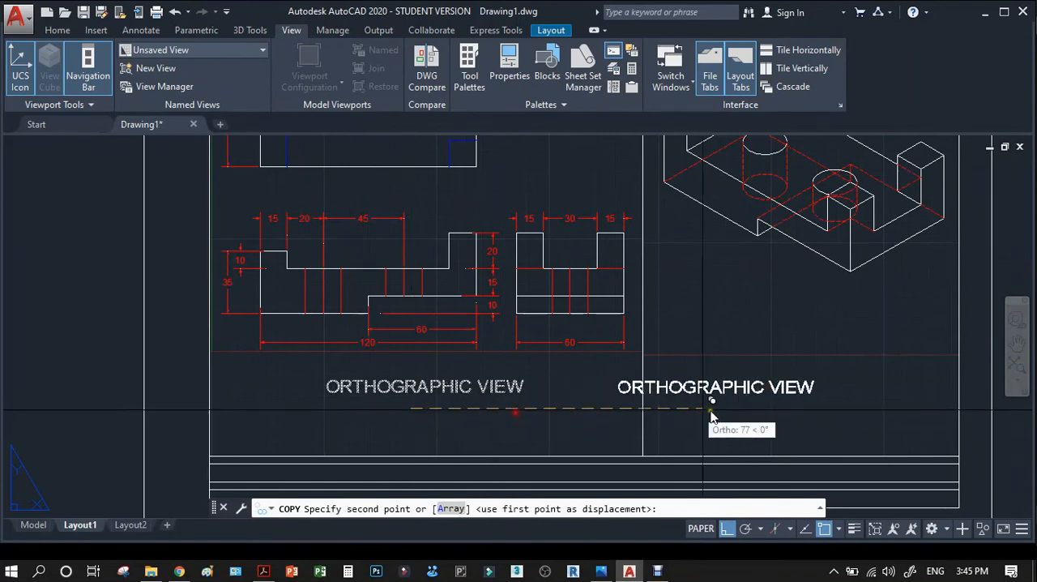
left_click(792, 412)
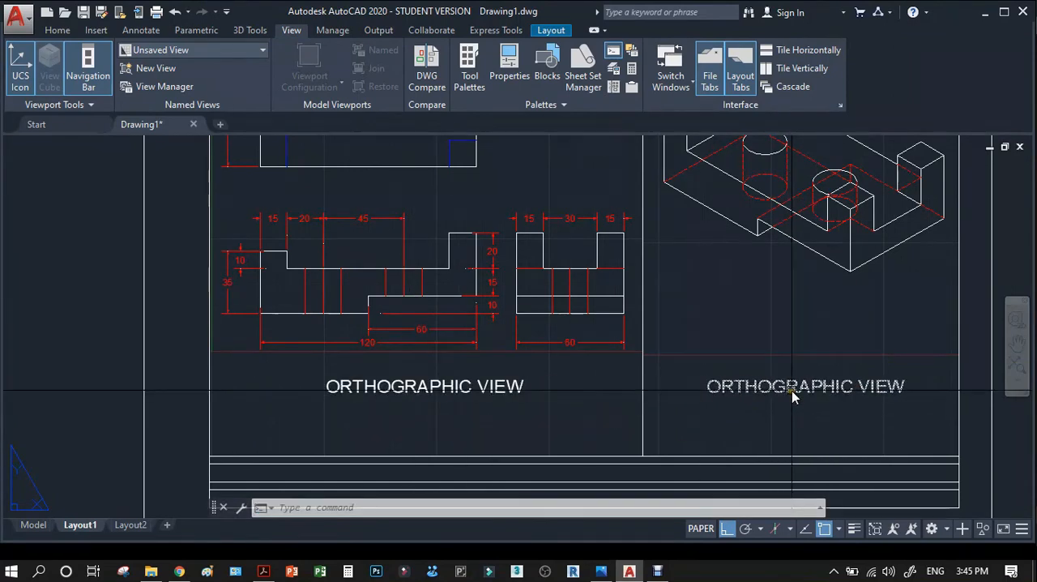
Change the copied title beneath the isometric view to read ISOMETRIC VIEW.
left_click(791, 391)
double_click(791, 391)
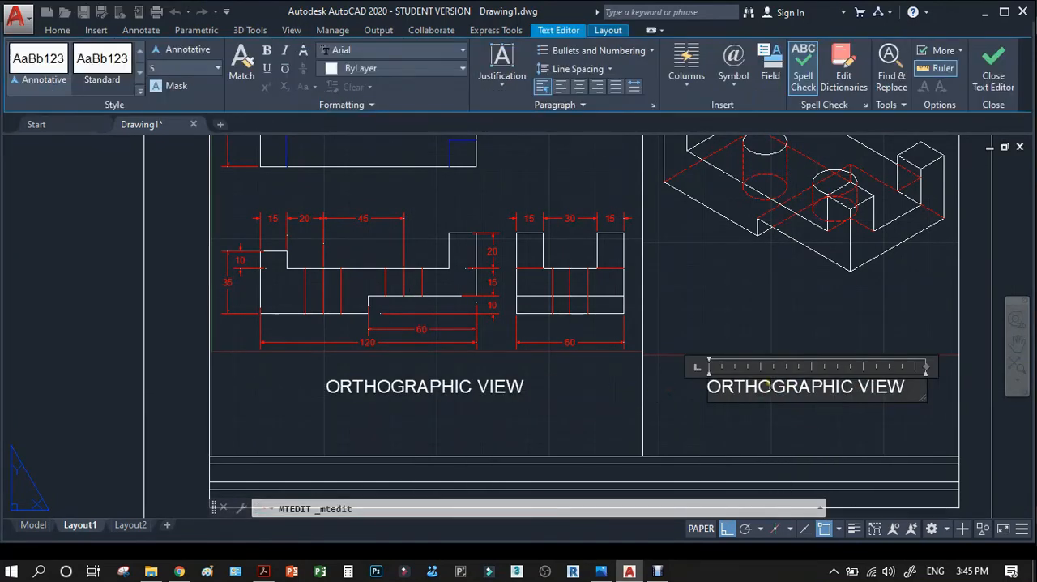
left_click_drag(860, 395, 668, 393)
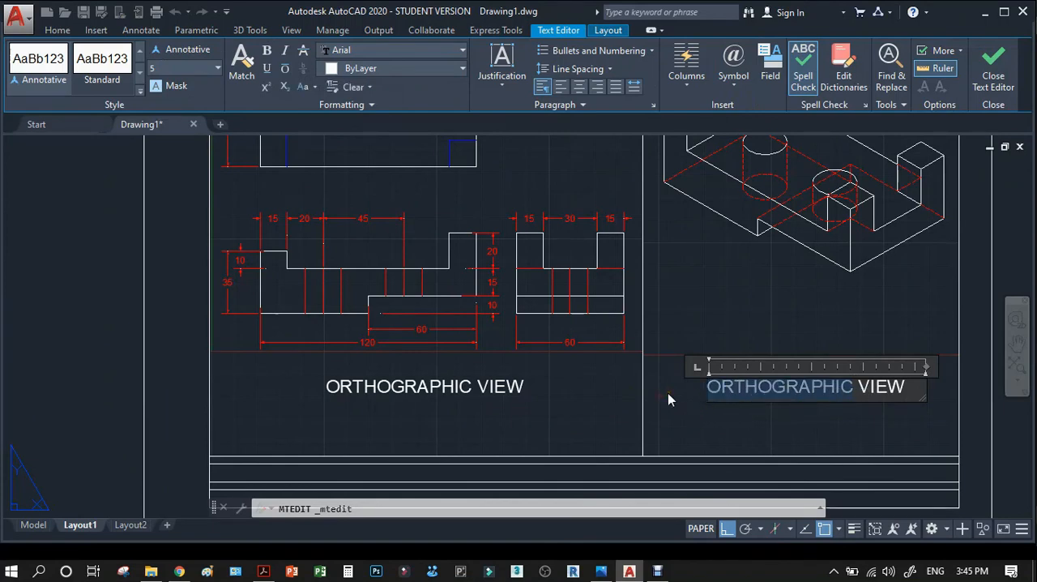
type("ISO")
type("MTER")
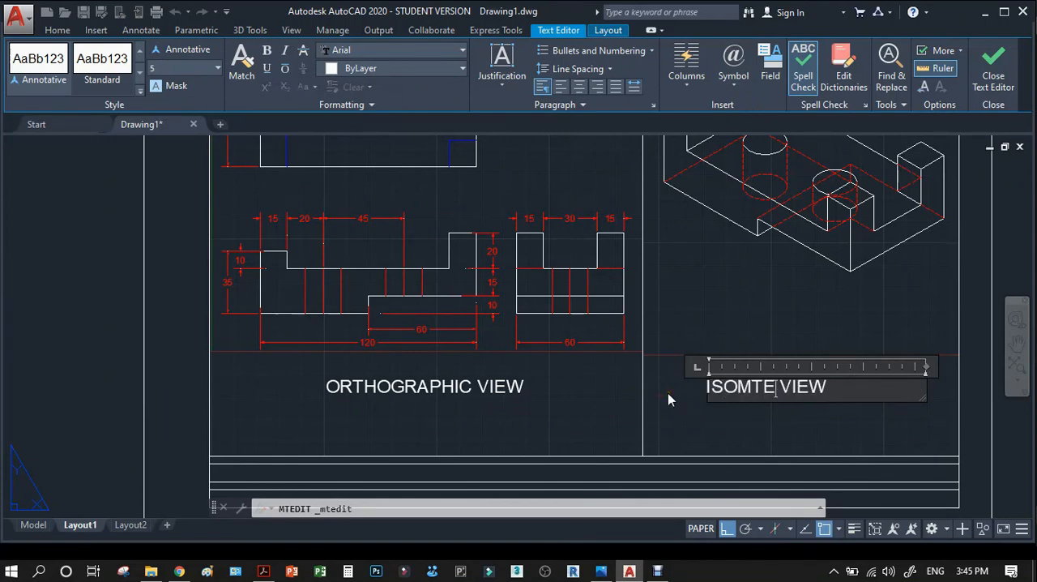
key("BackSpace")
key("BackSpace")
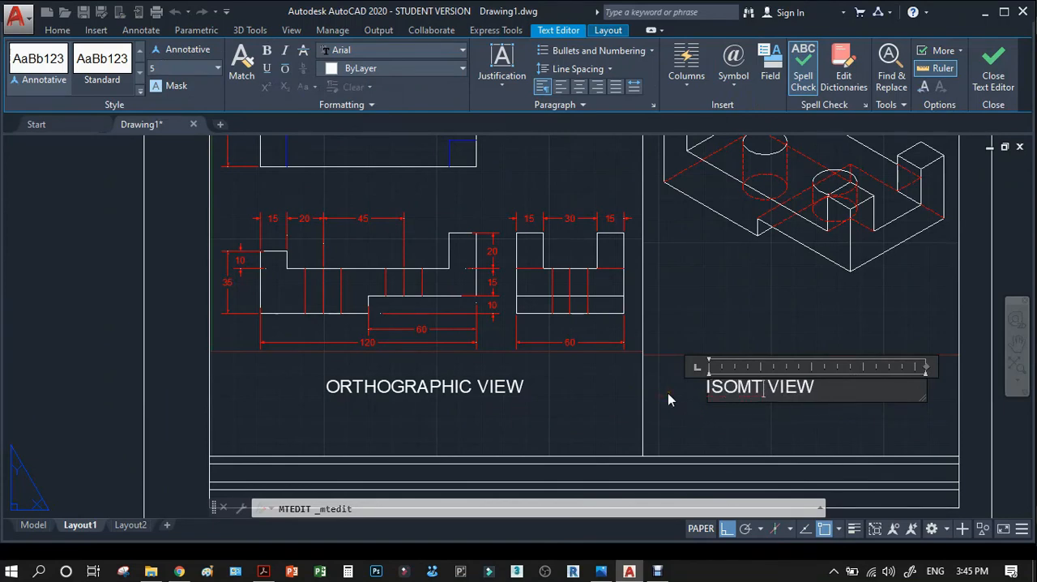
type("RIC")
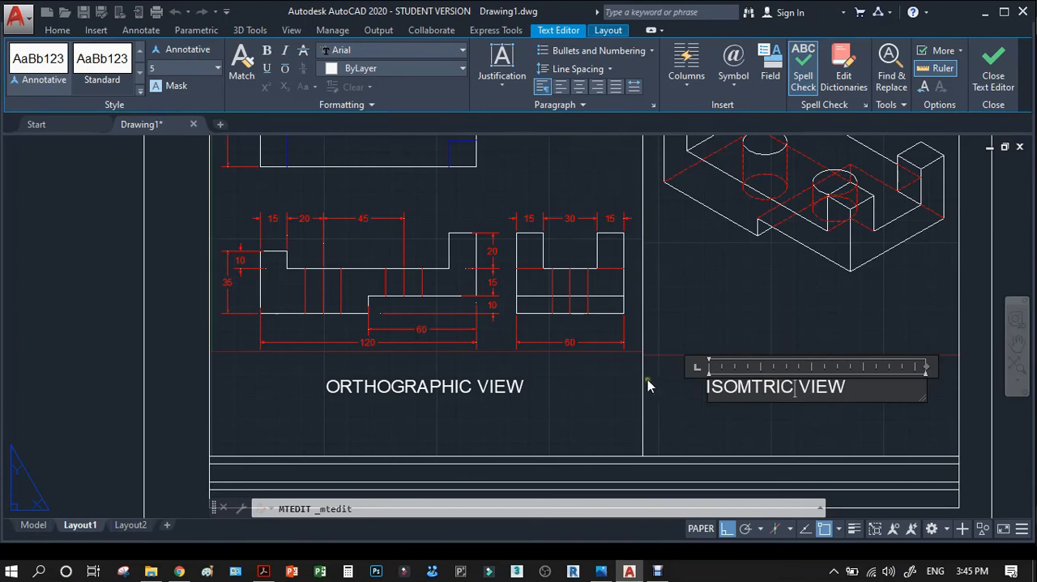
left_click(756, 387)
type("E")
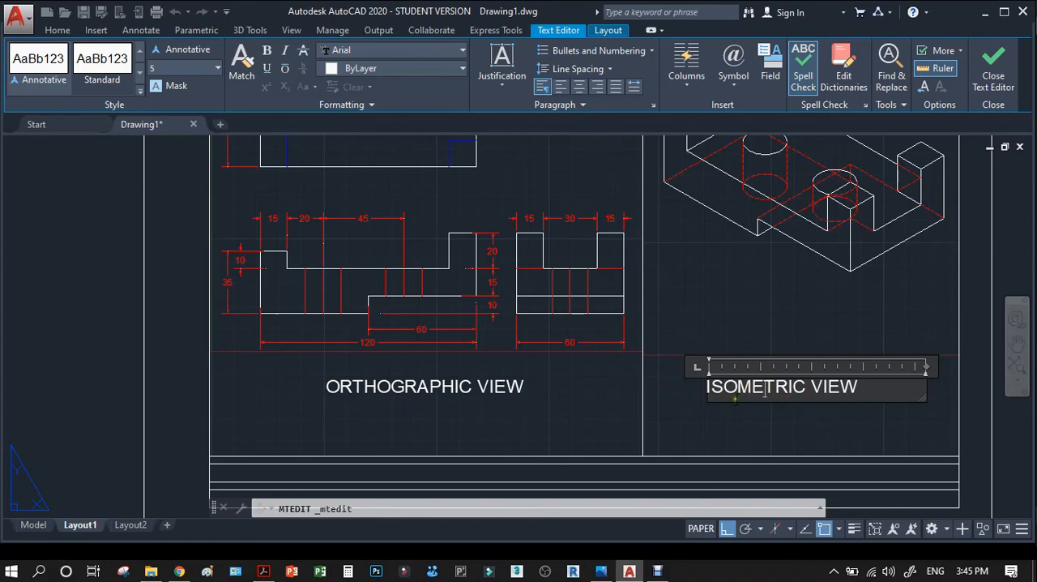
left_click(136, 373)
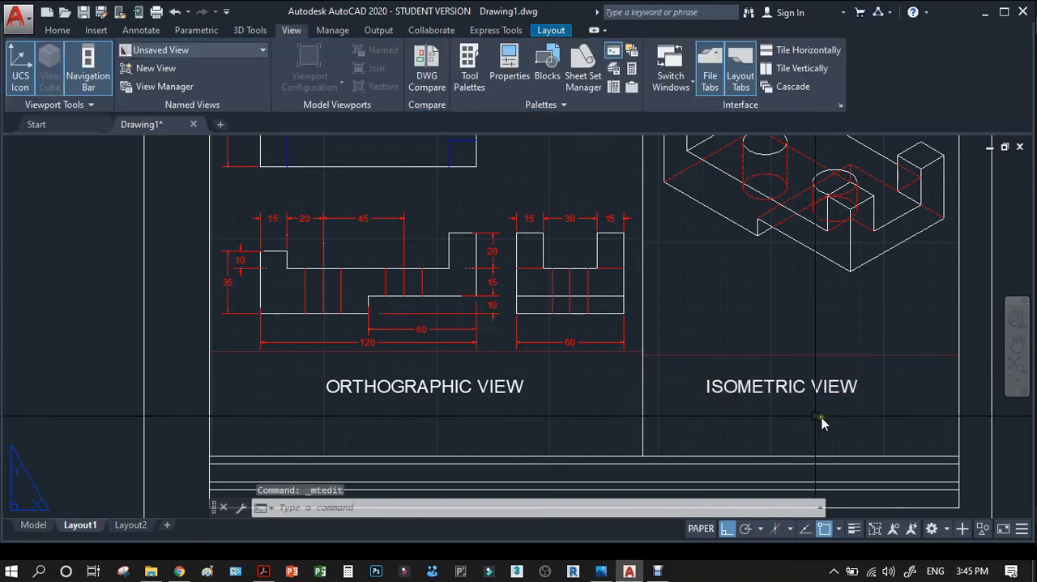
Move the ISOMETRIC VIEW text slightly to the right, keeping it level with the ORTHOGRAPHIC VIEW title.
type("m")
key("Return")
left_click(847, 389)
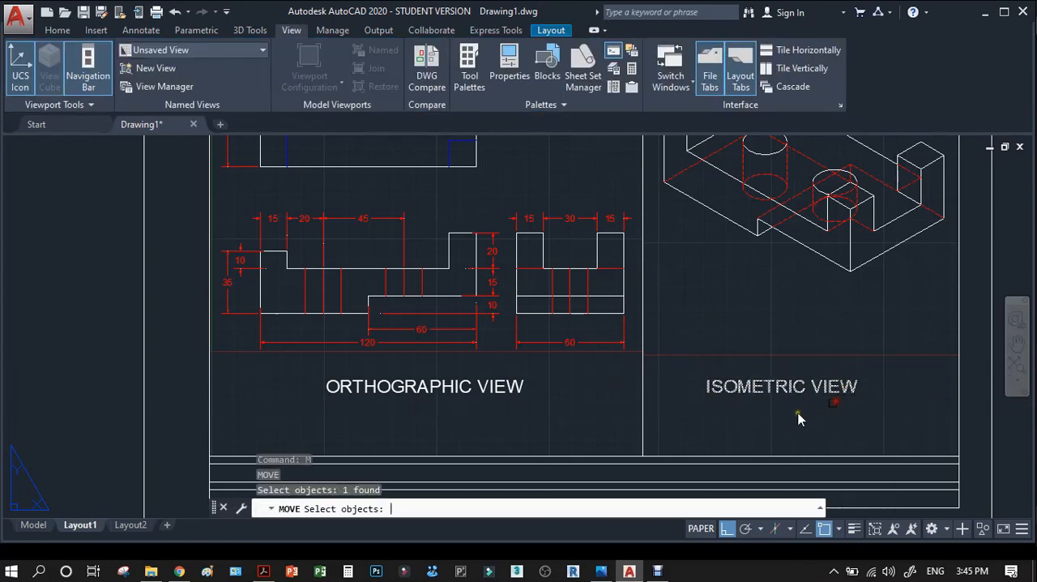
key("Return")
left_click(791, 413)
left_click(812, 415)
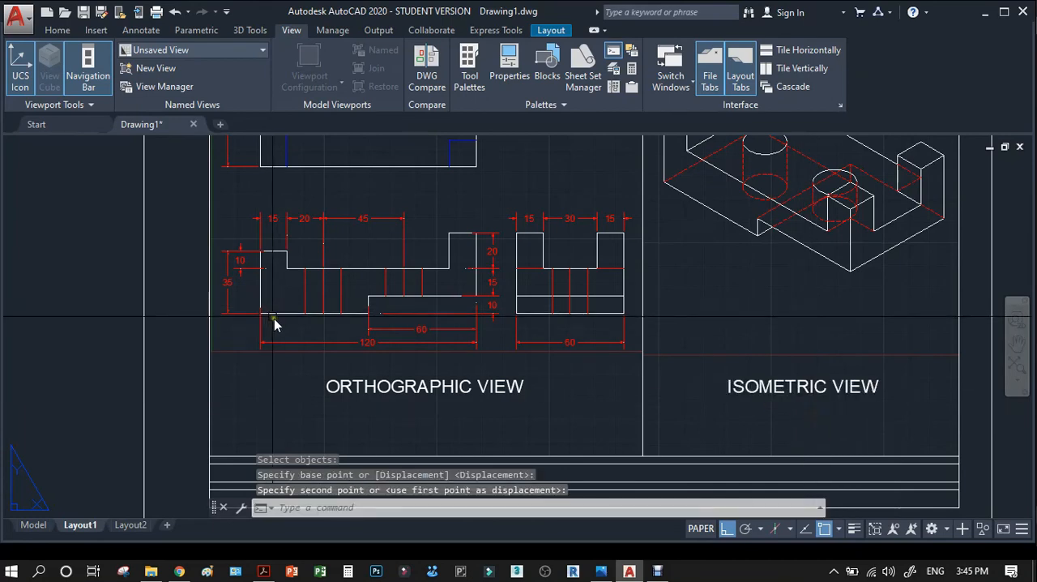
Save the drawing in Documents as "drawing exercise 1" in the AutoCAD 2007/LT2007 Drawing (*.dwg) format.
scroll(273, 340, "down", 5)
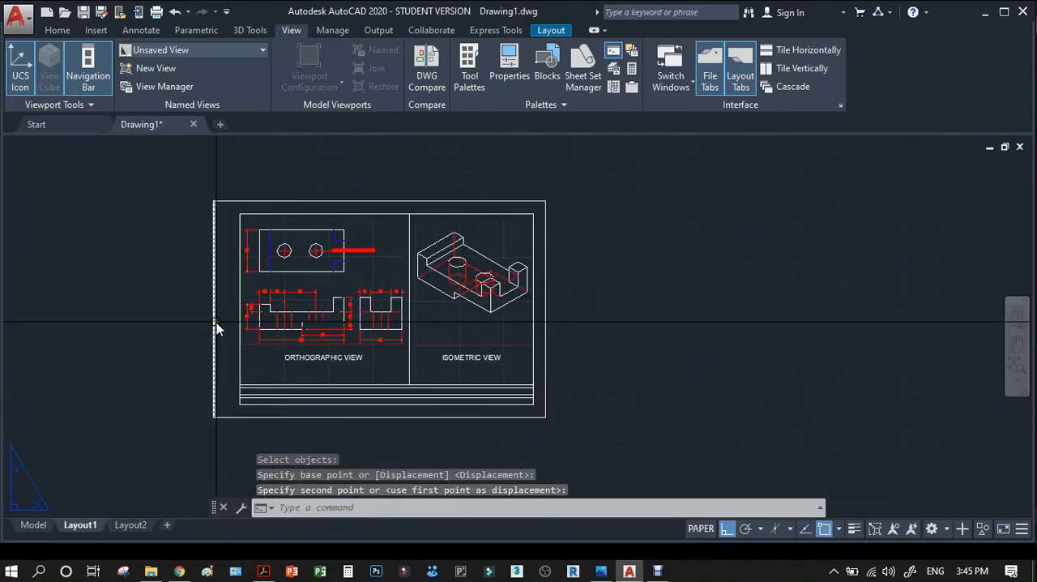
key("ctrl+s")
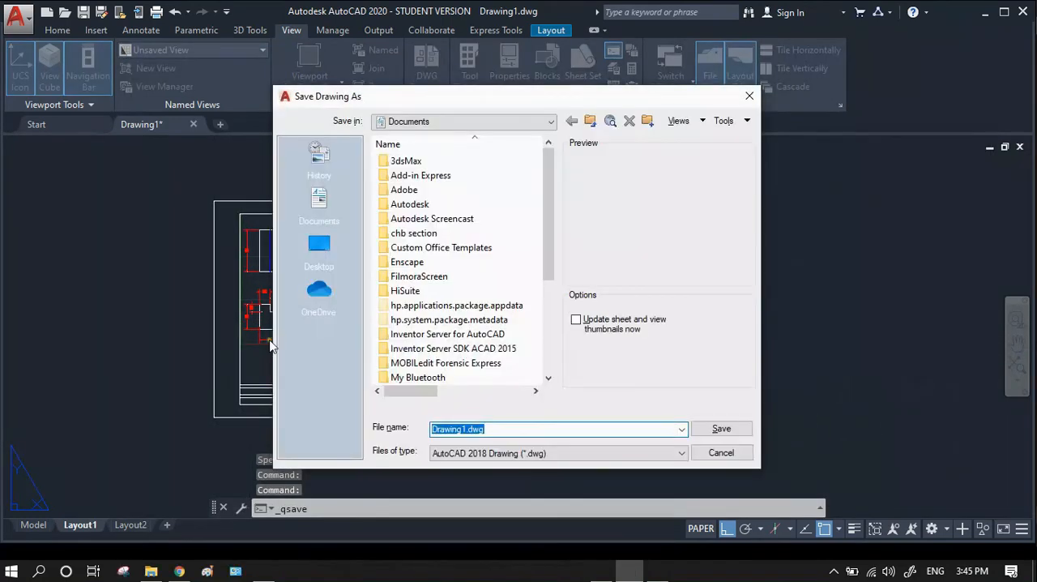
left_click(496, 453)
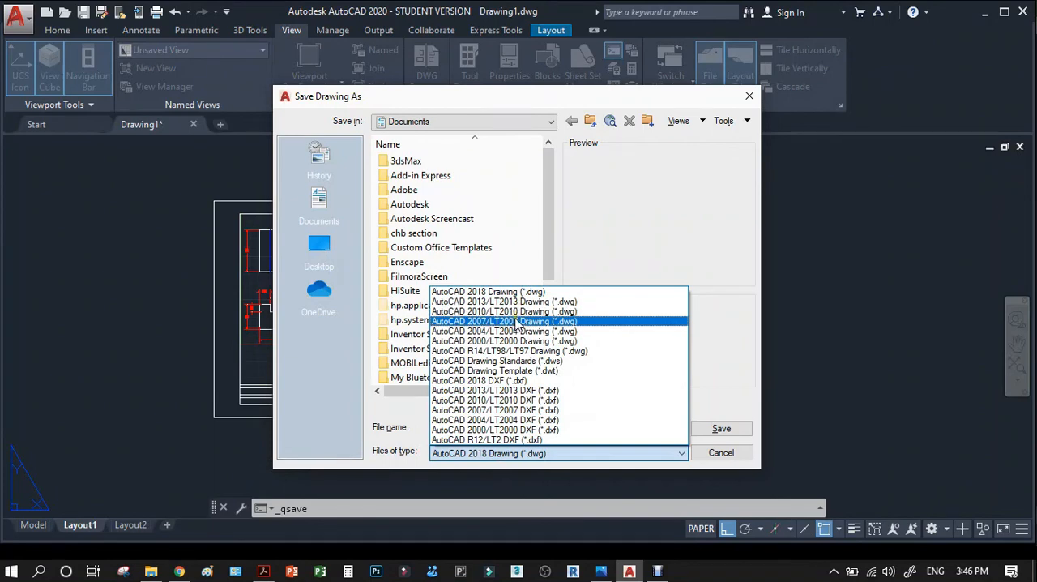
left_click(516, 321)
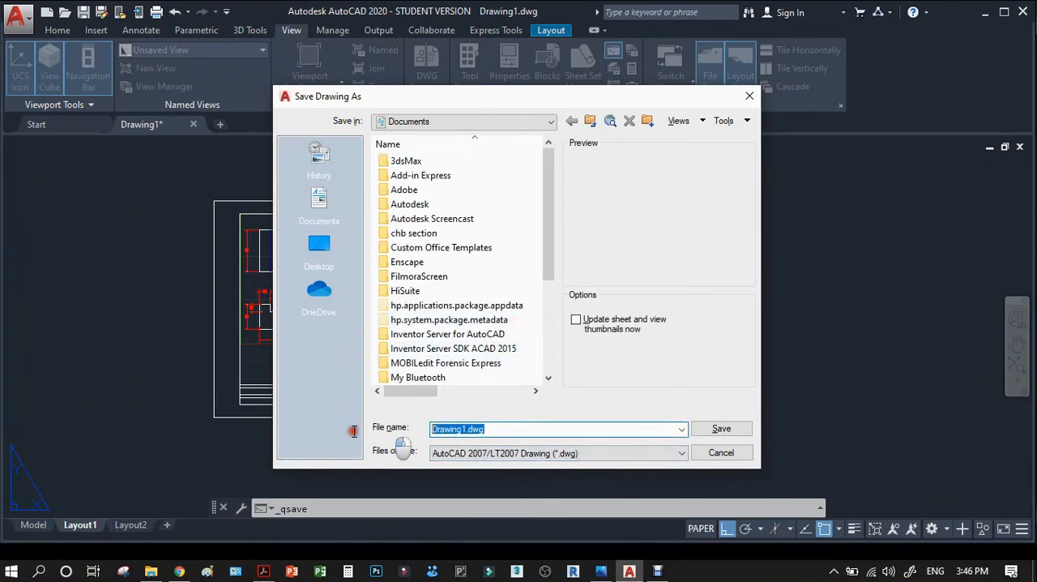
type("drawi")
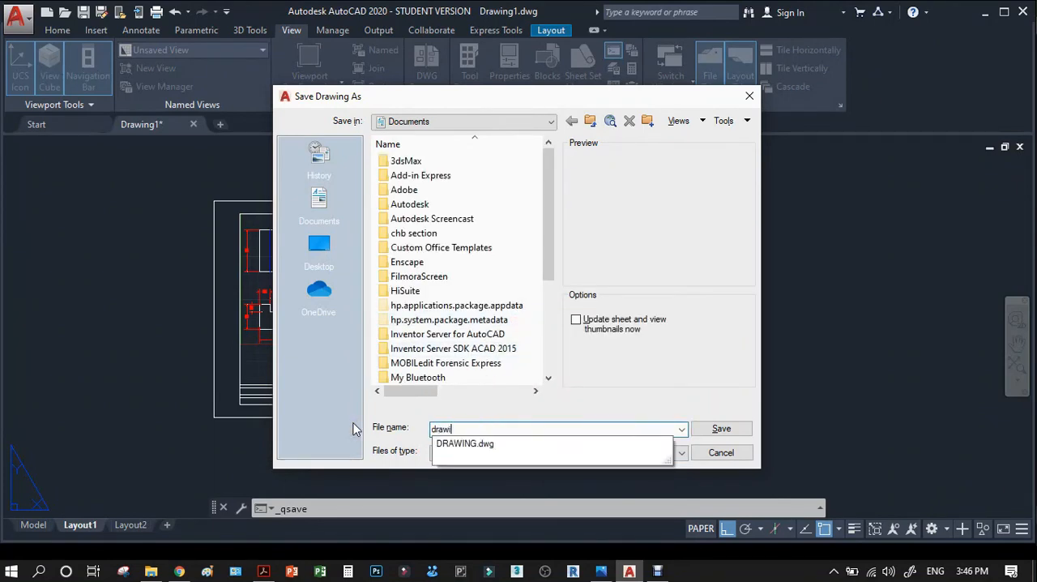
type("ng exercise 1")
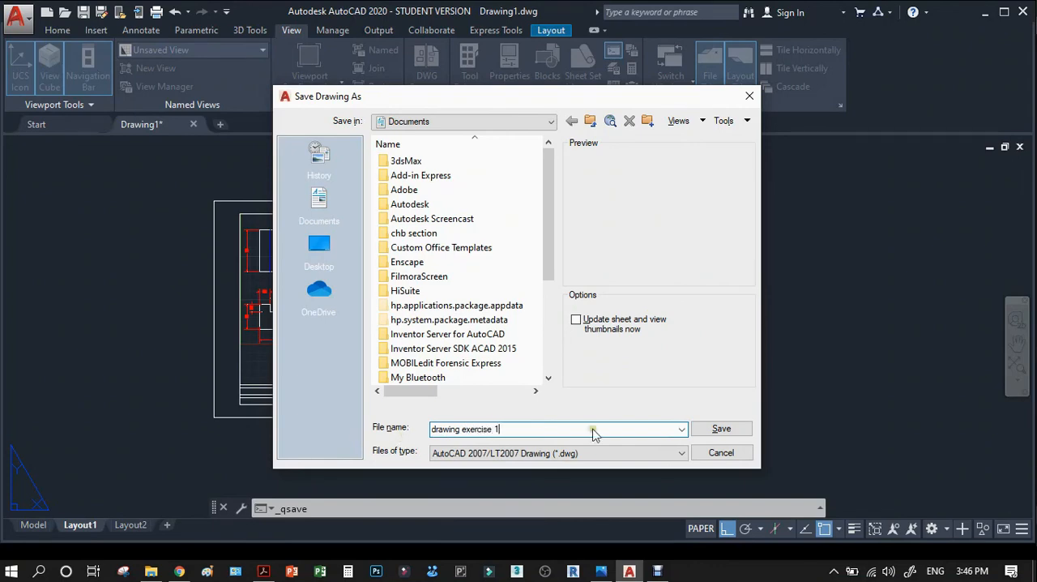
left_click(710, 428)
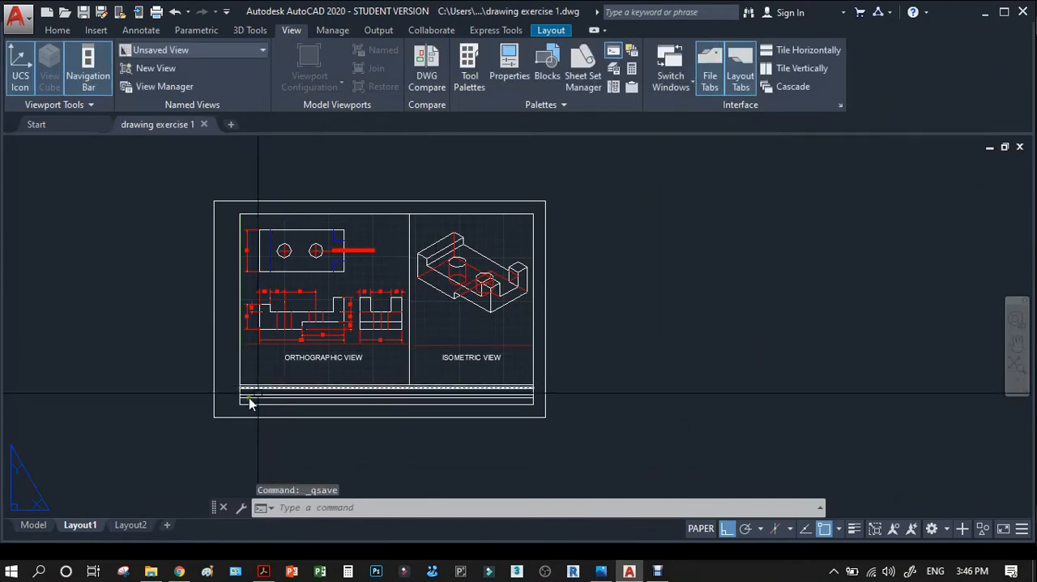
Look over the dimensioned orthographic views and the isometric view in model space, and return to Layout1.
left_click(32, 525)
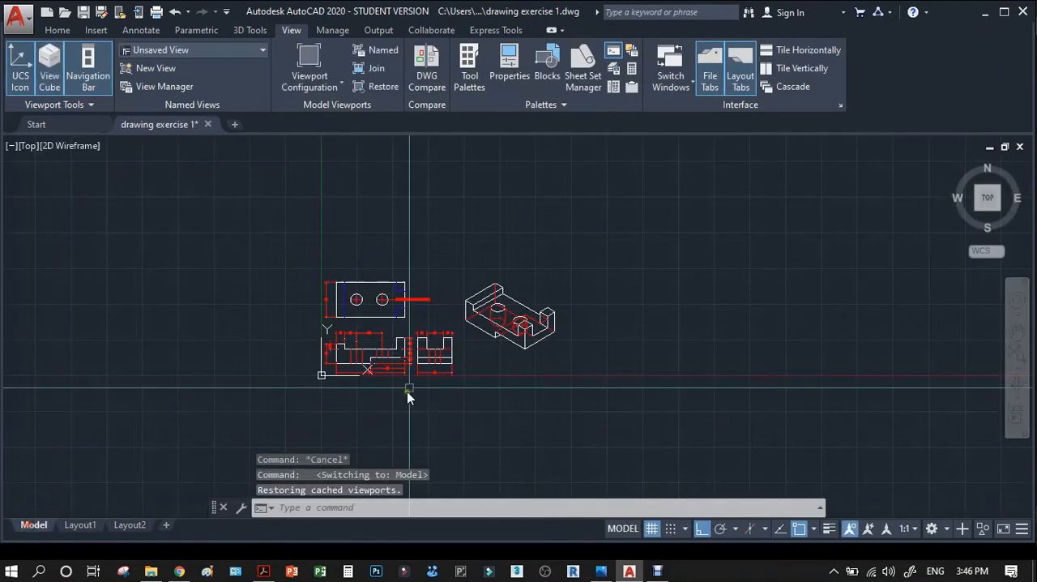
scroll(340, 362, "up", 3)
scroll(310, 258, "up", 4)
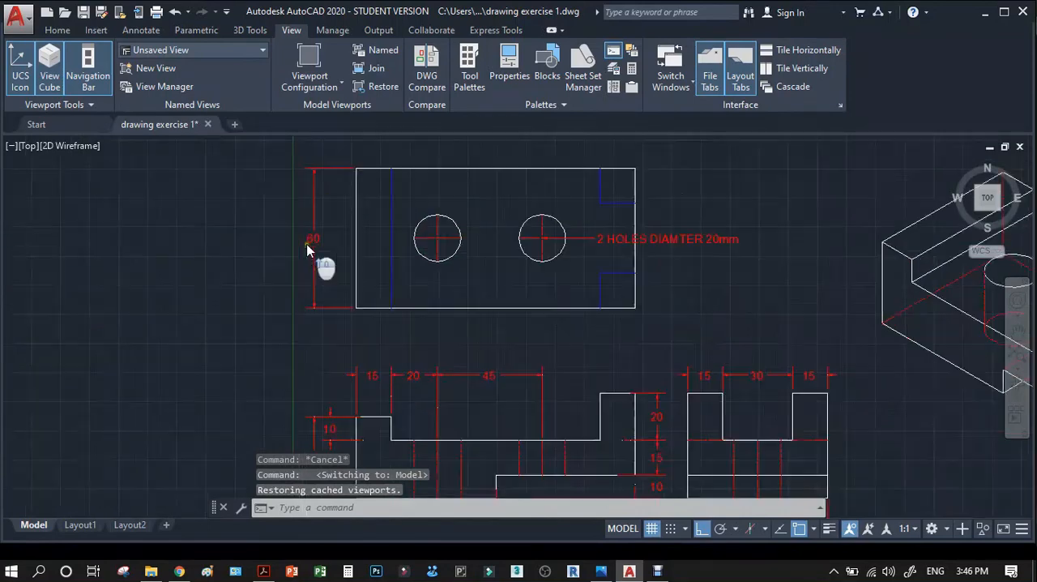
scroll(310, 258, "down", 4)
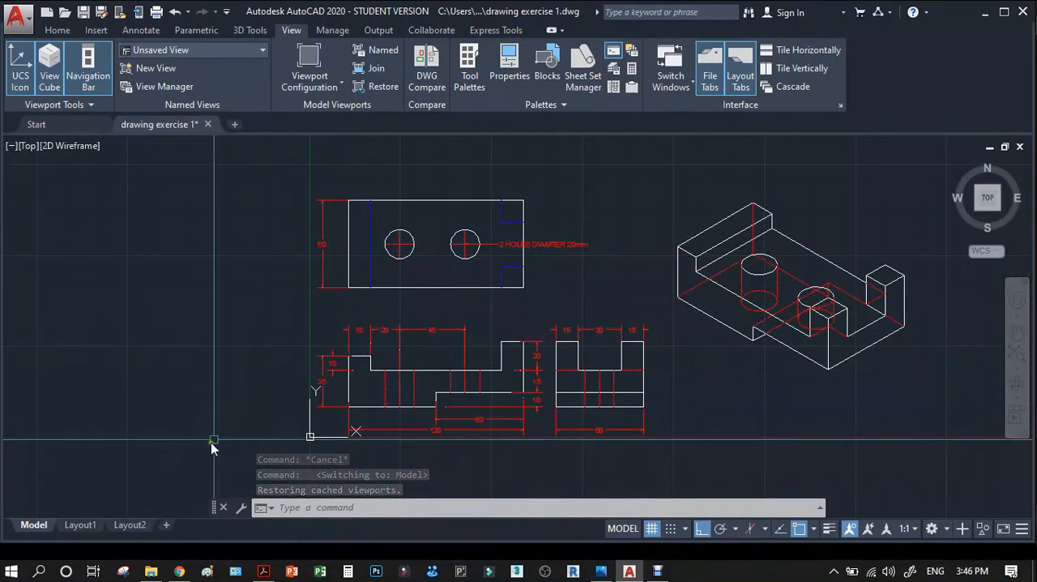
left_click(96, 526)
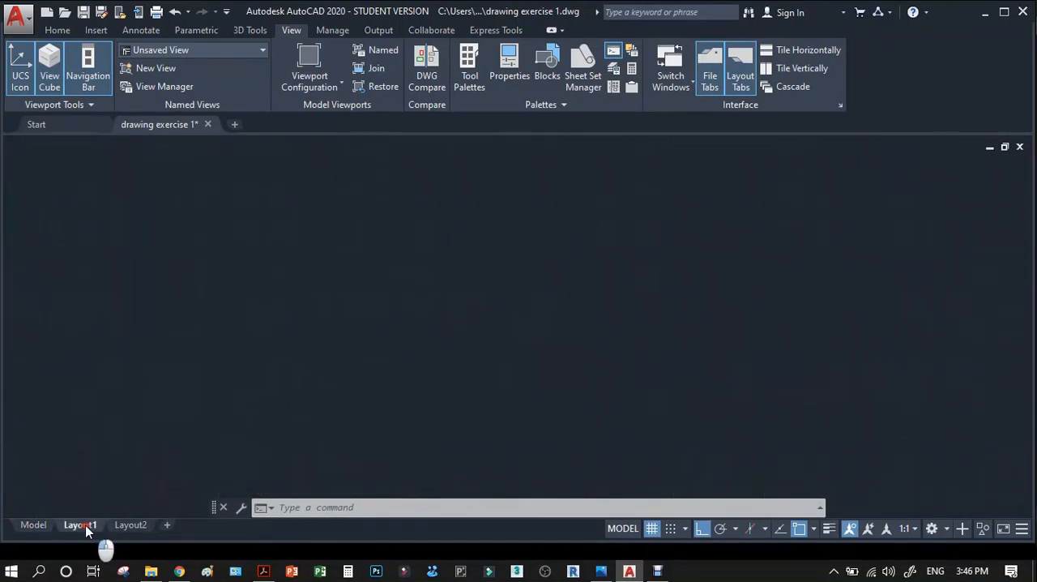